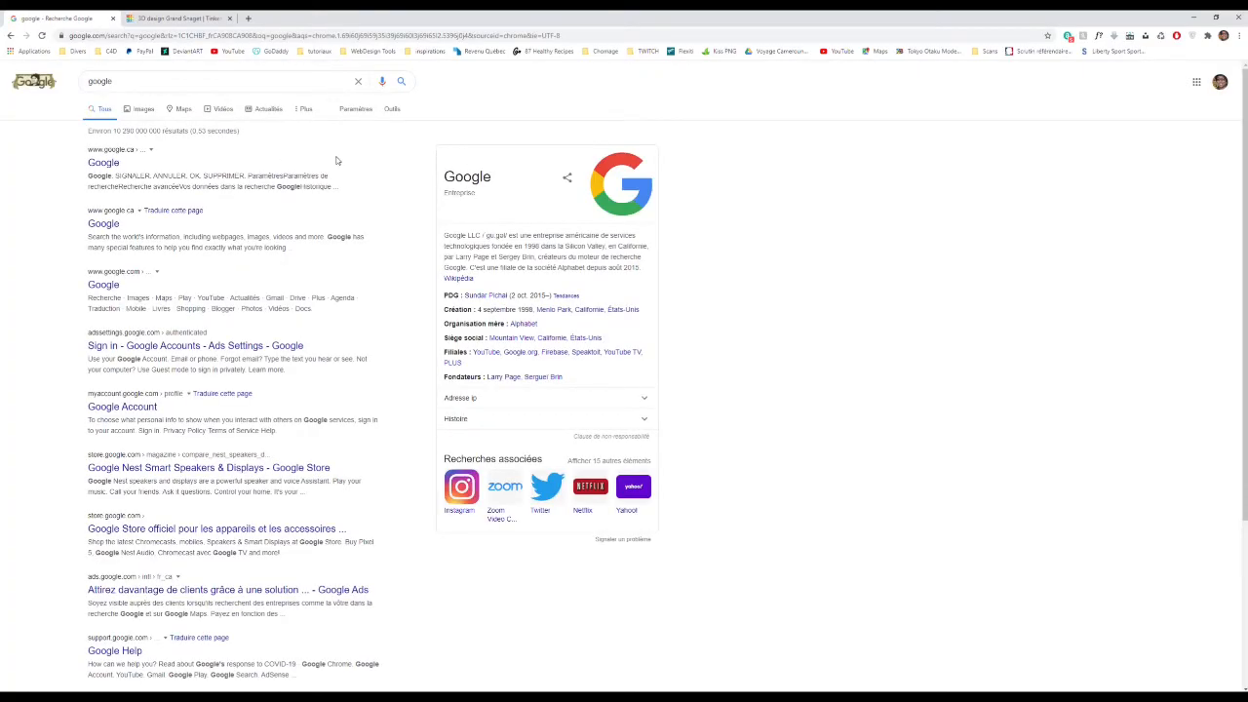
Search Google for tinkercad and open the official Tinkercad website.
click(104, 163)
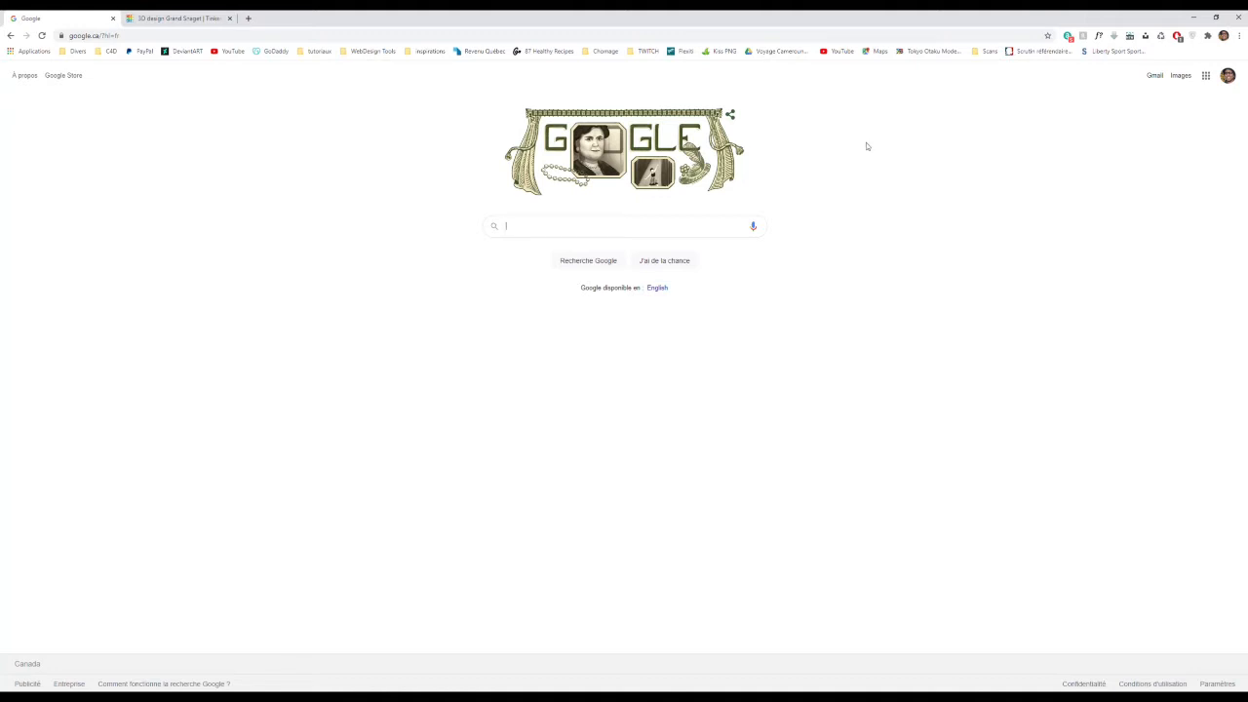
click(524, 226)
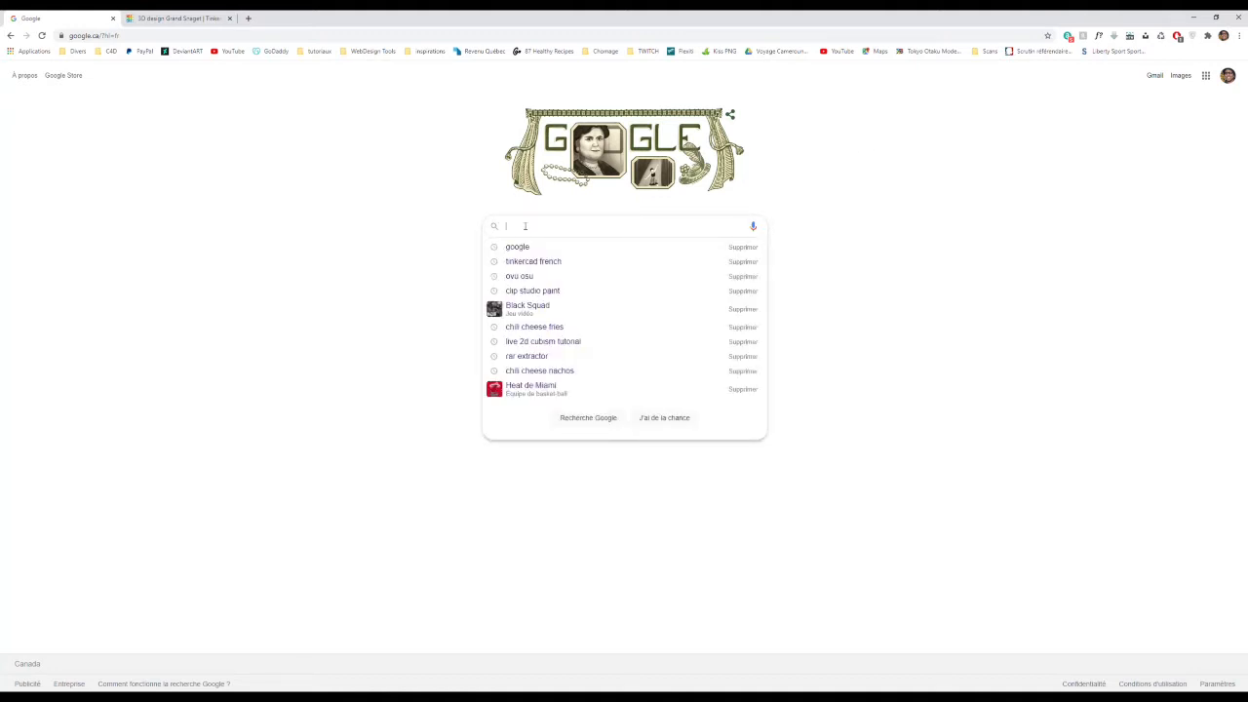
text(tin)
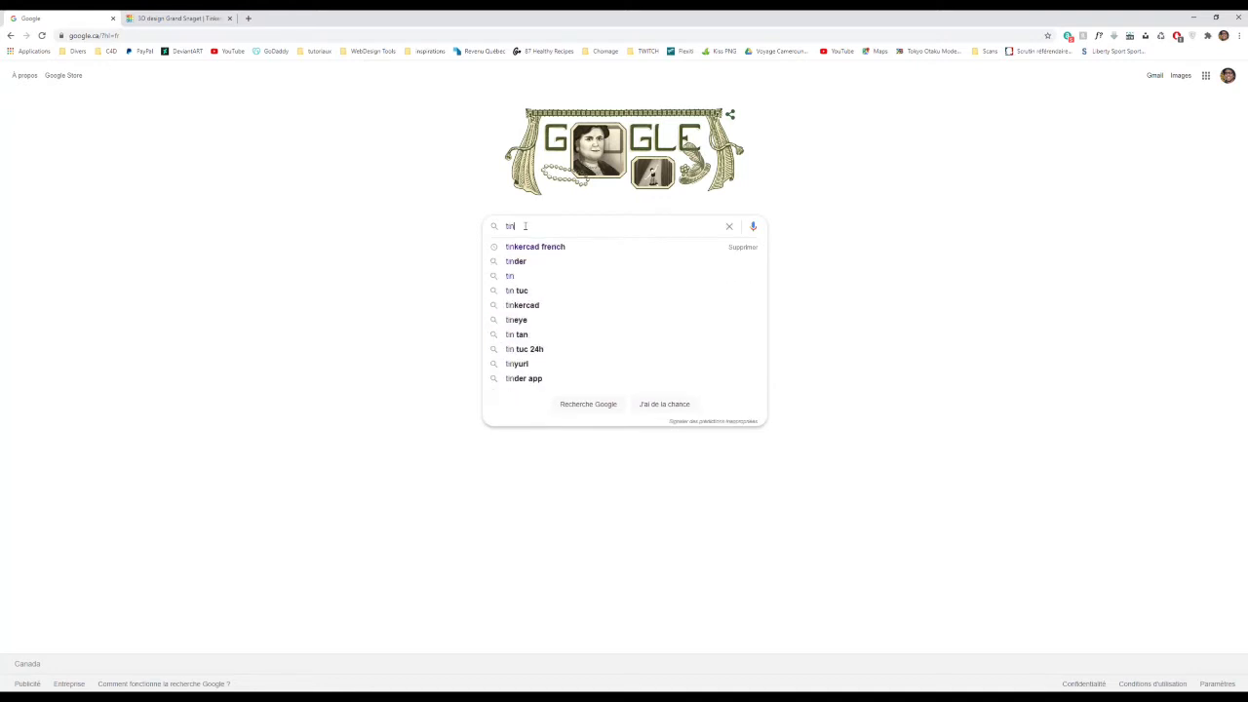
text(kercad)
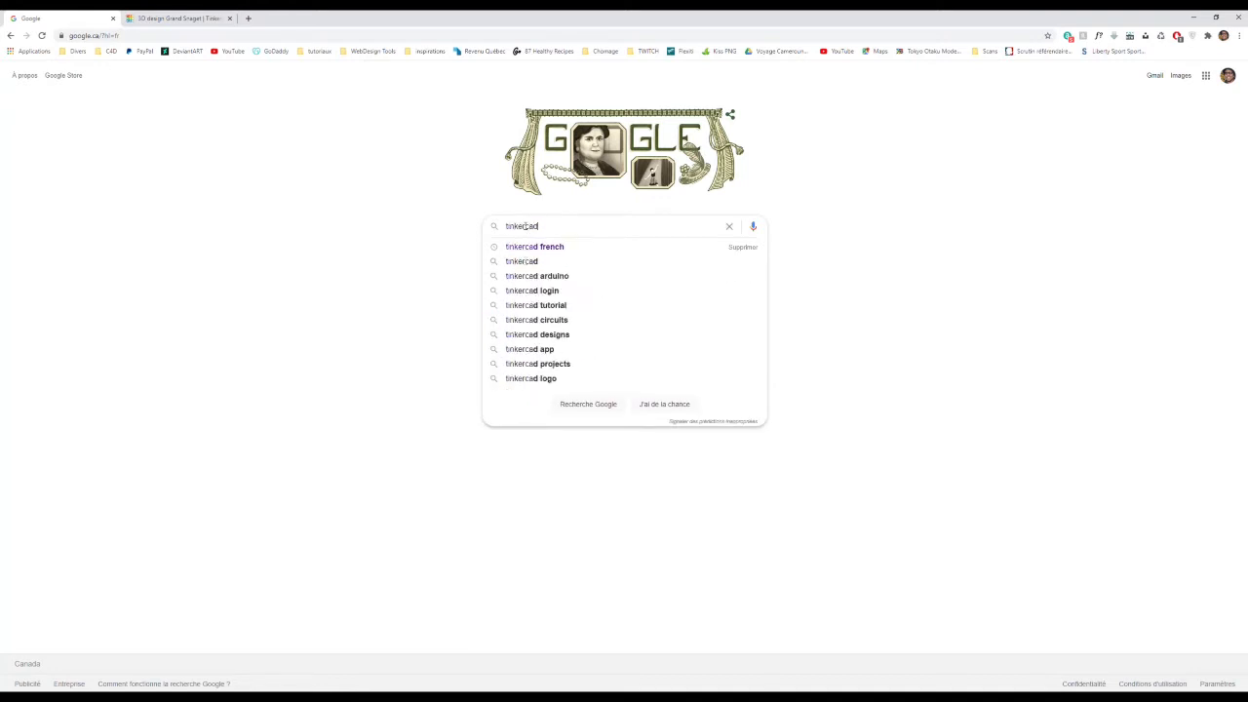
key(Down)
key(Down)
key(Return)
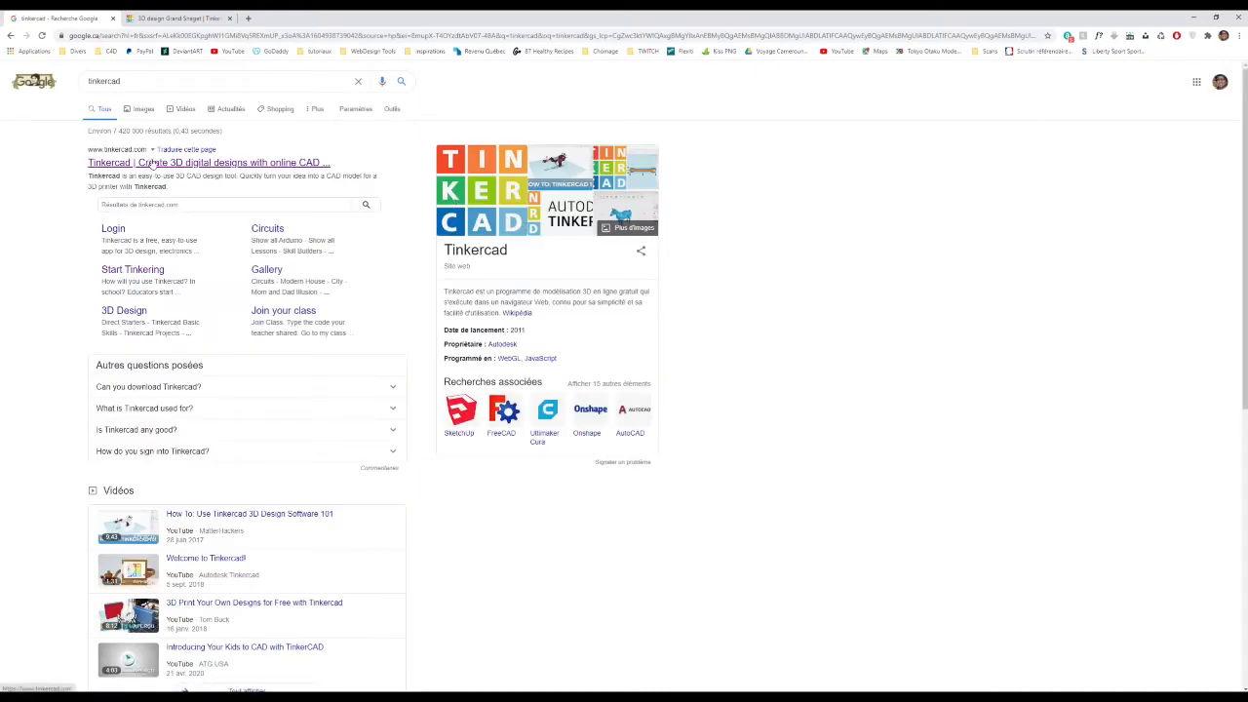
click(192, 164)
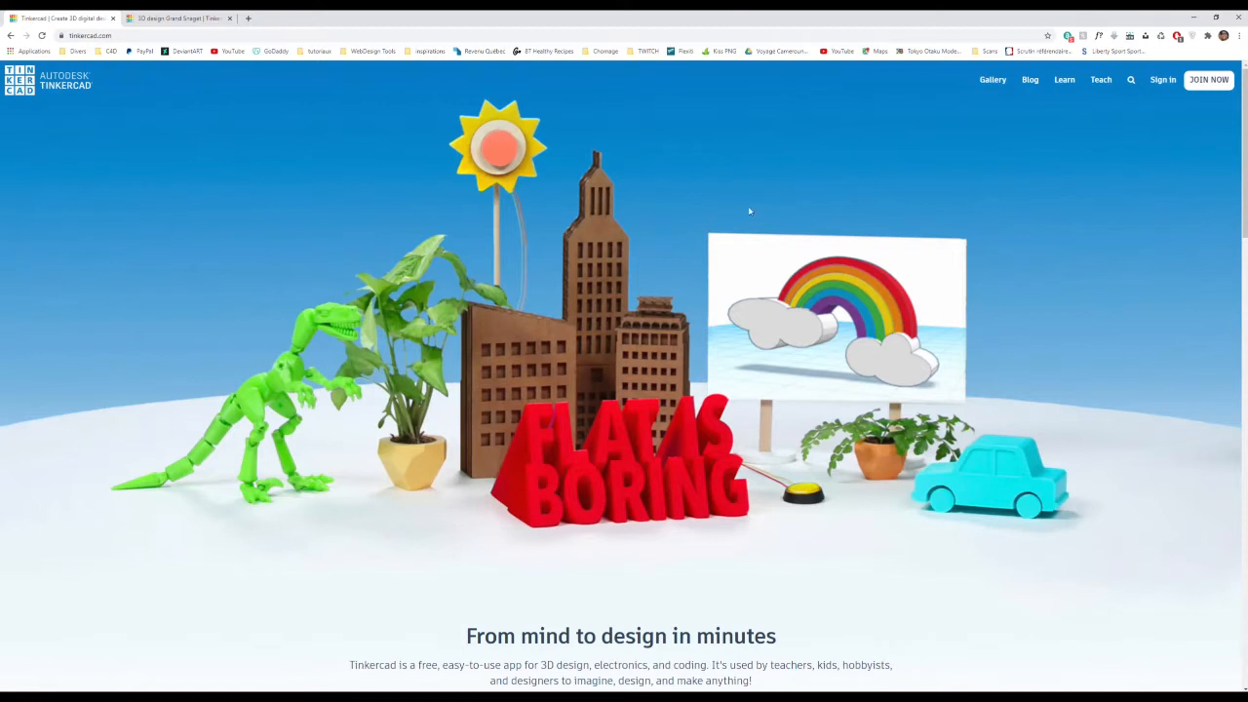
Examine the sign-up options for a personal account and return to the Tinkercad home page.
click(1205, 82)
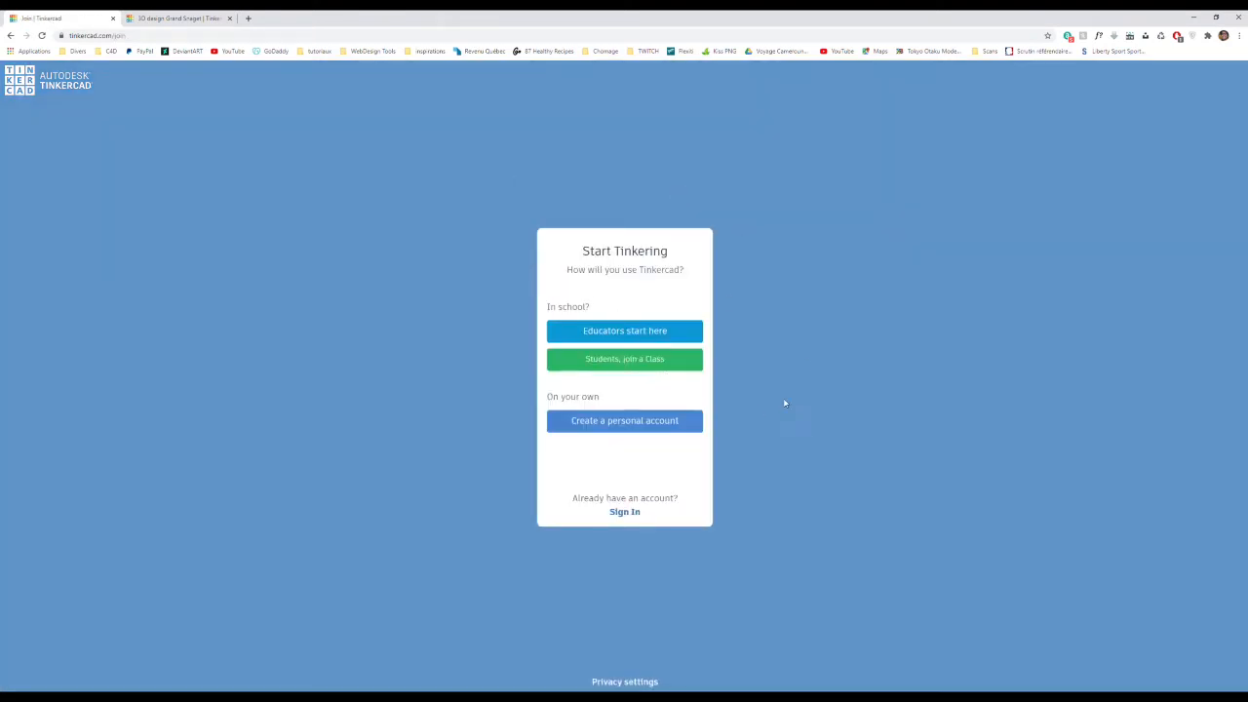
click(656, 425)
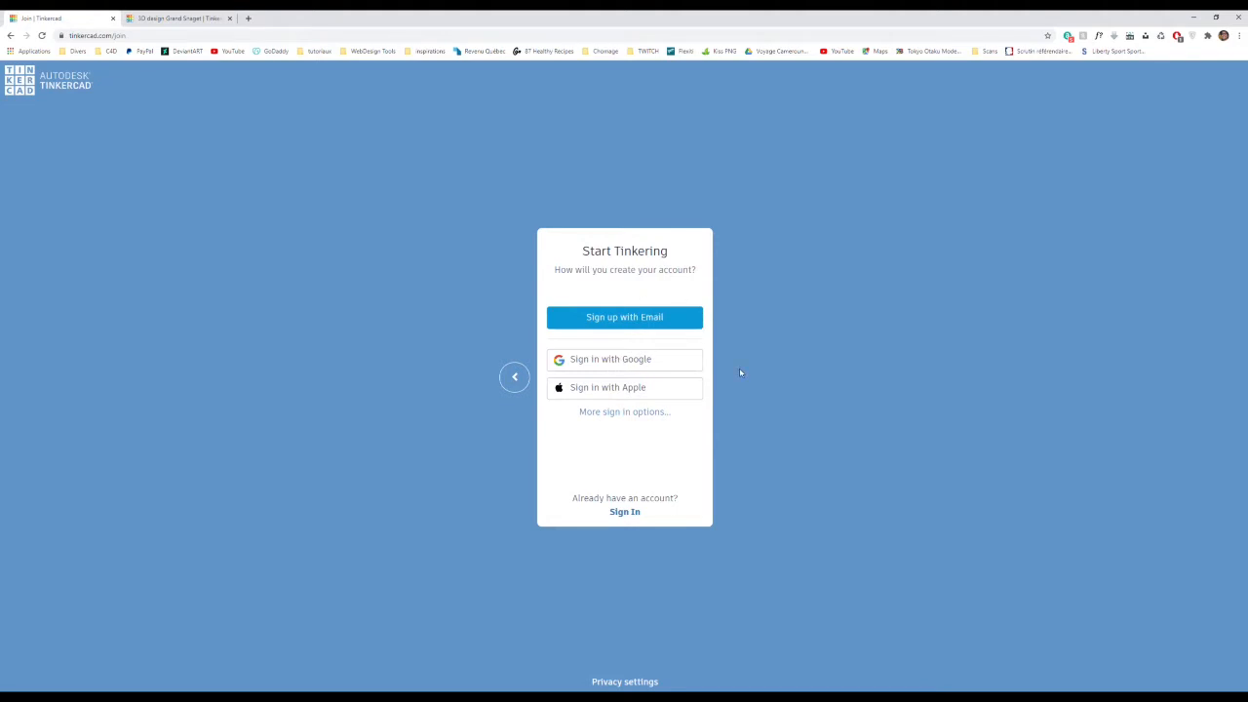
click(12, 36)
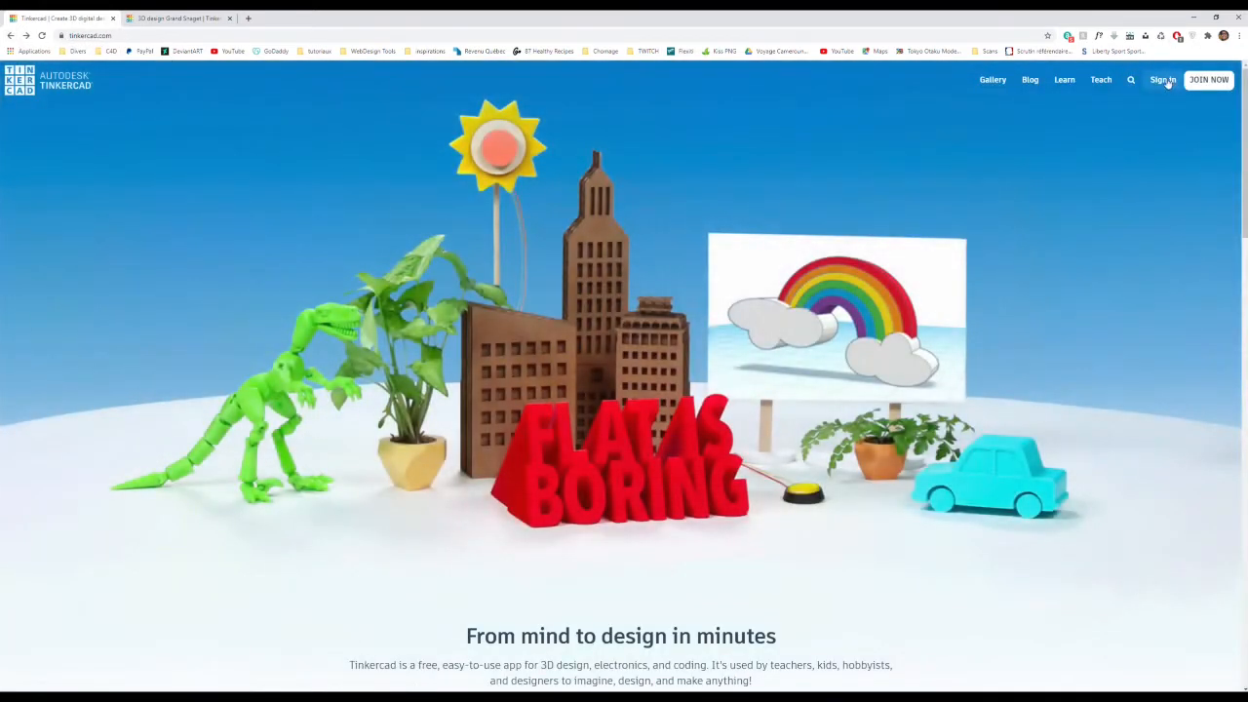
Sign in to Tinkercad with the existing Google account.
click(1164, 80)
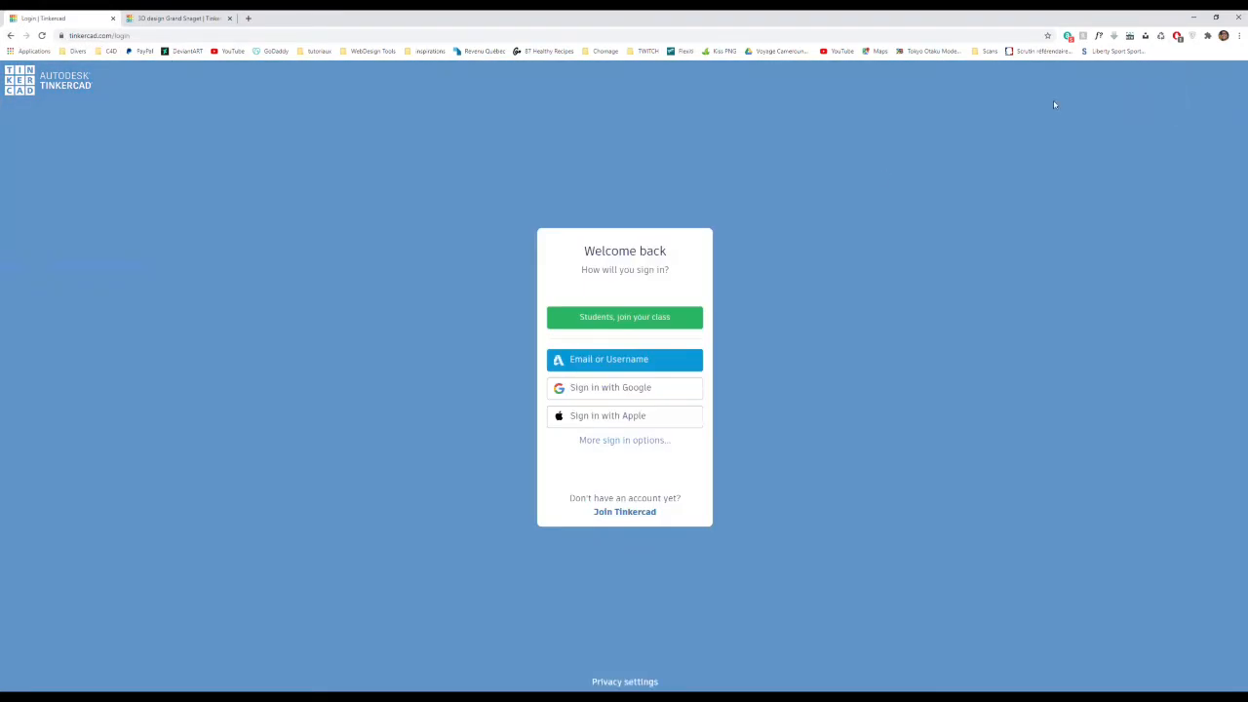
click(667, 390)
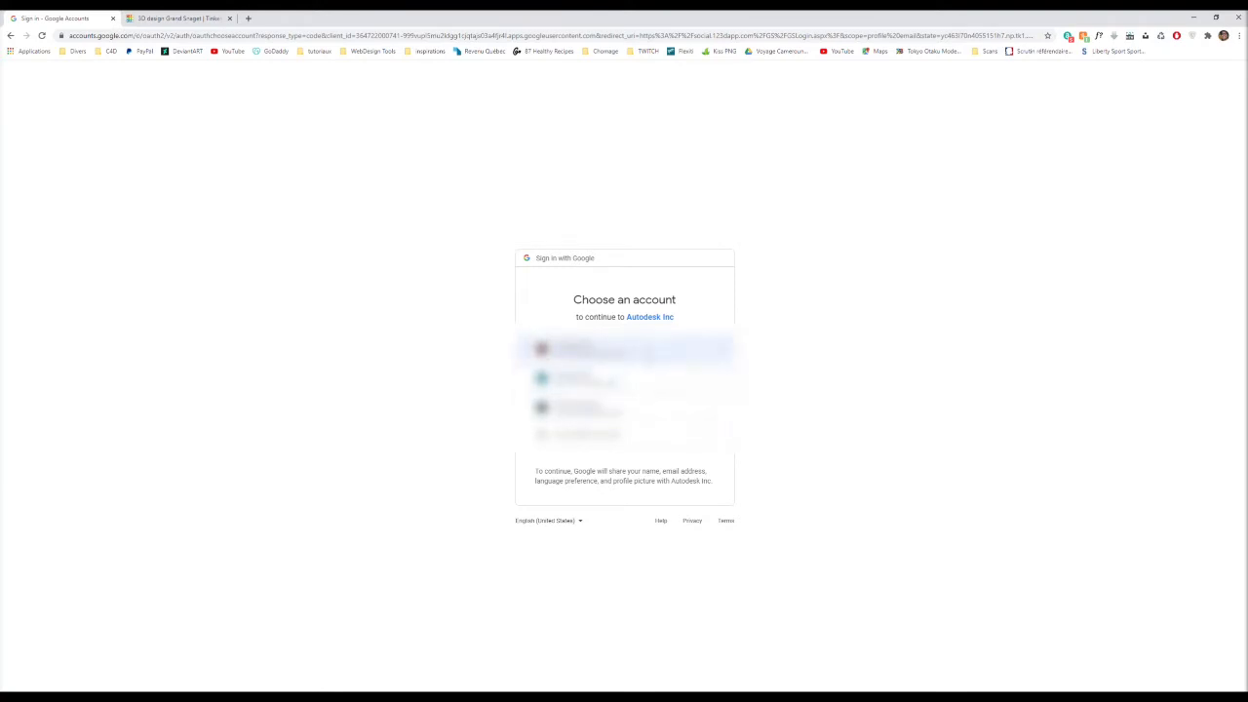
click(648, 351)
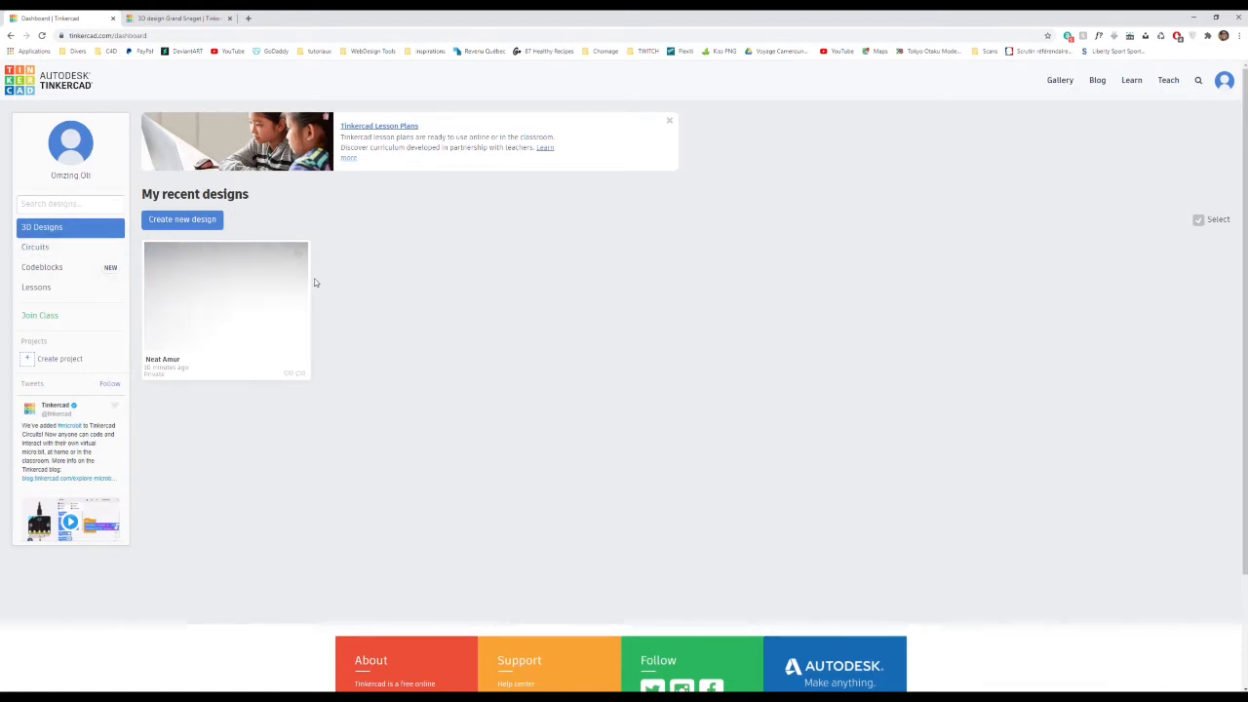
Browse the community 3D designs among the staff favorites in the Tinkercad gallery.
mouse_move(292, 256)
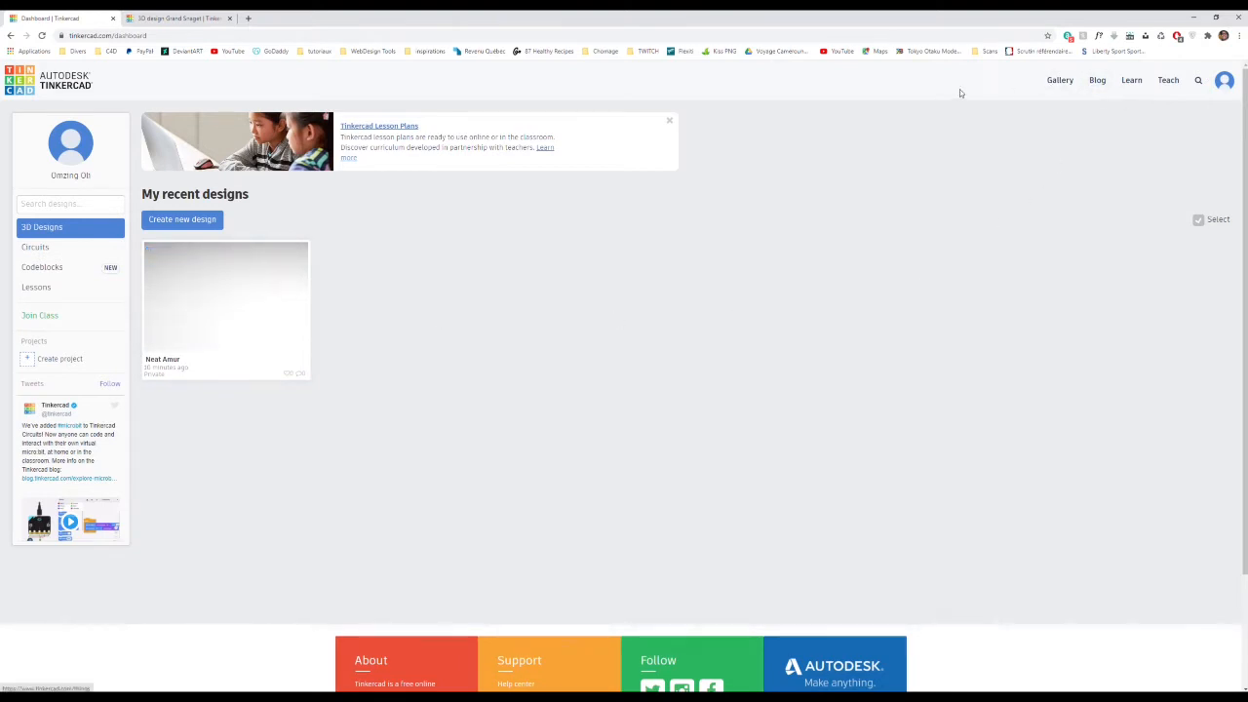
click(1060, 81)
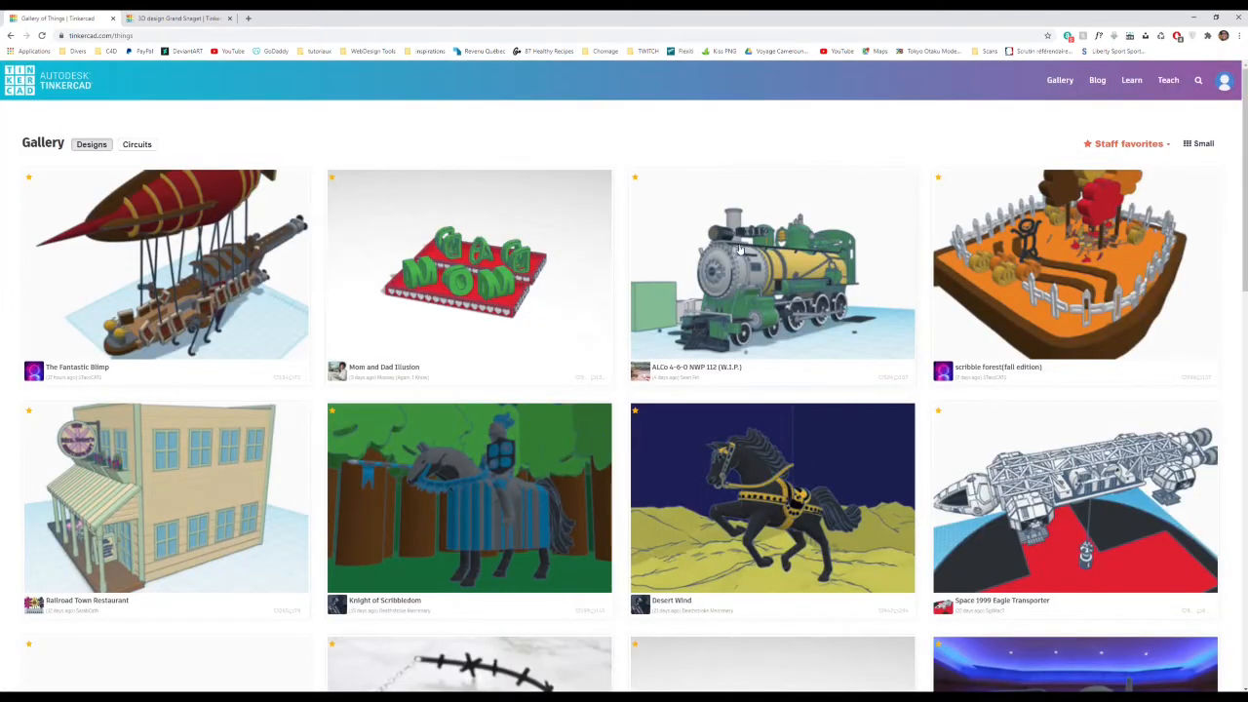
scroll(625, 287, down, 2)
scroll(625, 288, down, 4)
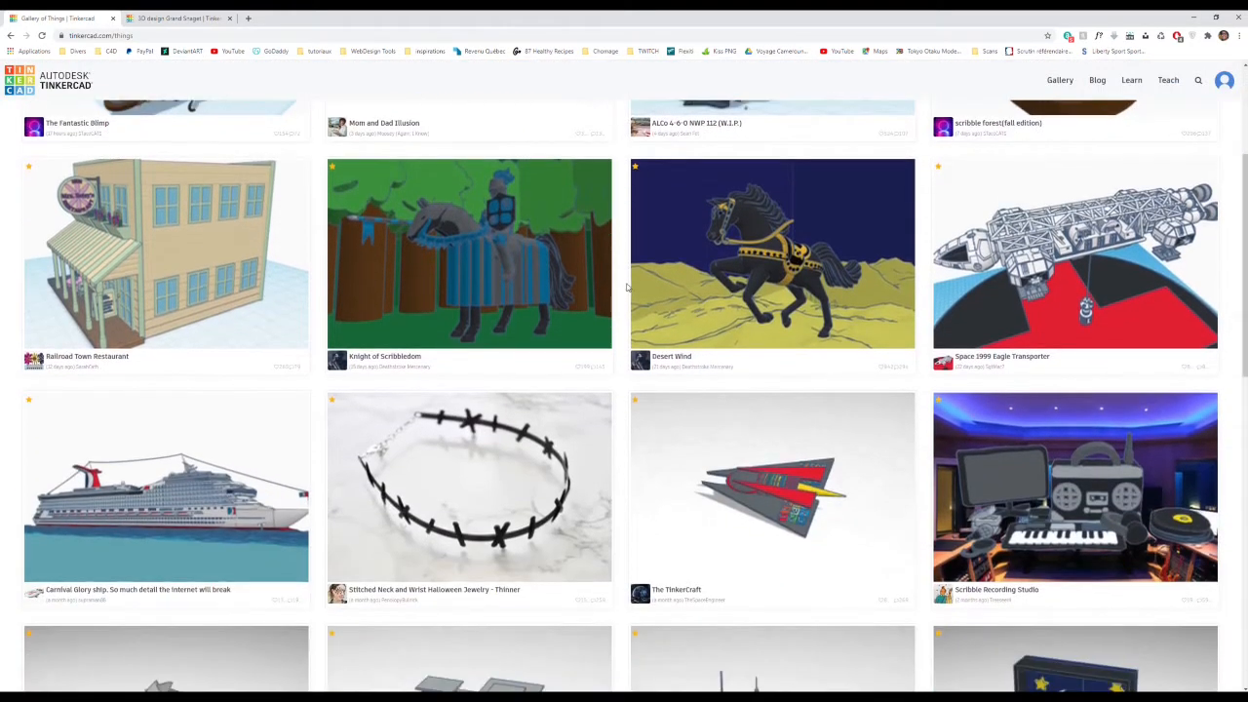
scroll(627, 286, down, 1)
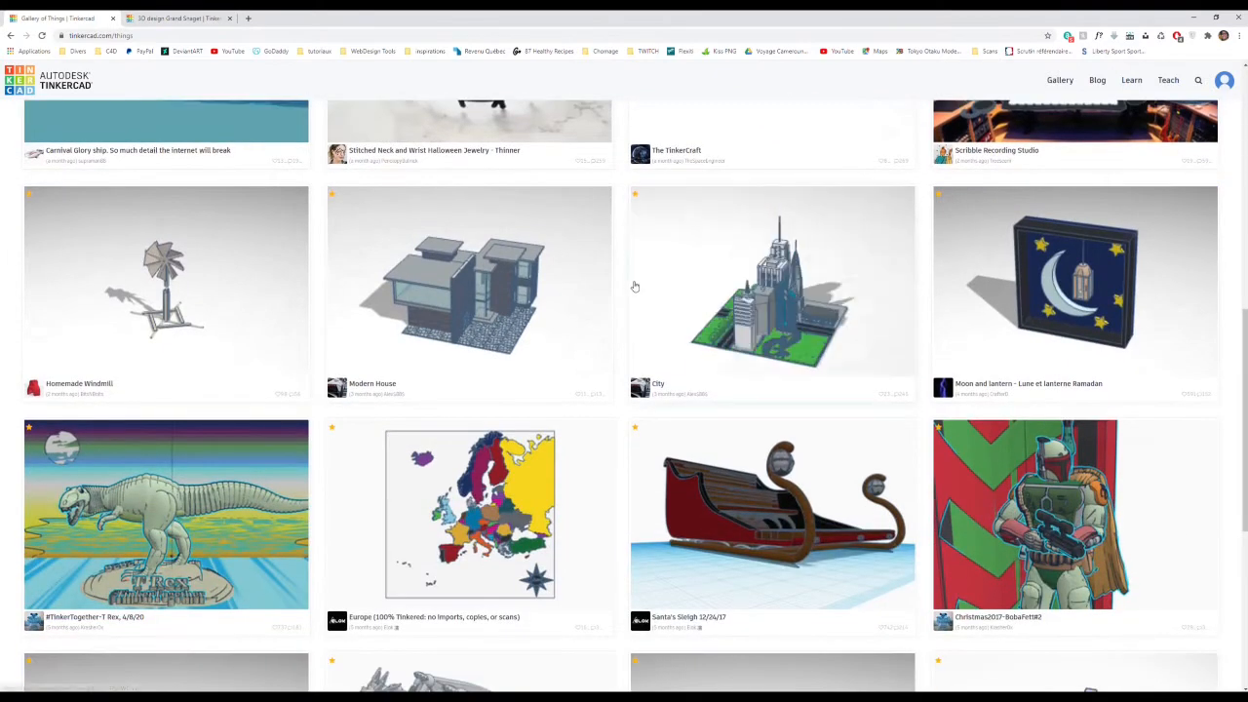
scroll(634, 284, down, 2)
scroll(635, 283, down, 2)
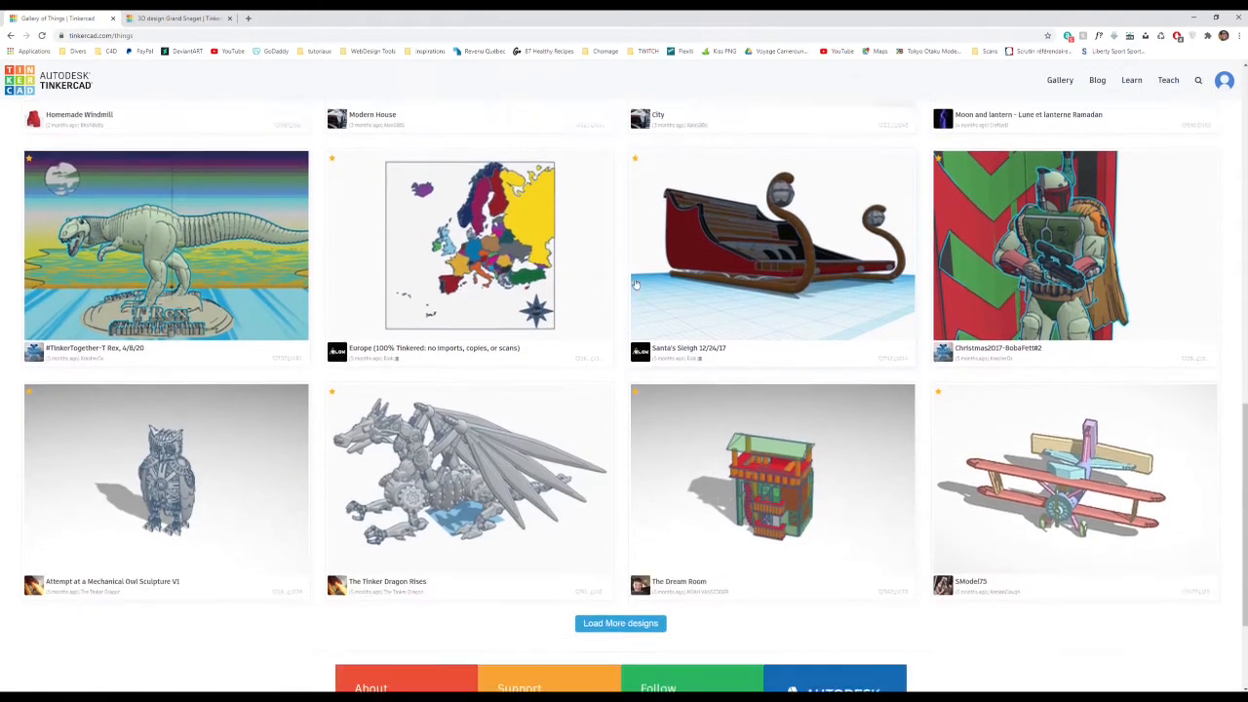
scroll(636, 281, down, 2)
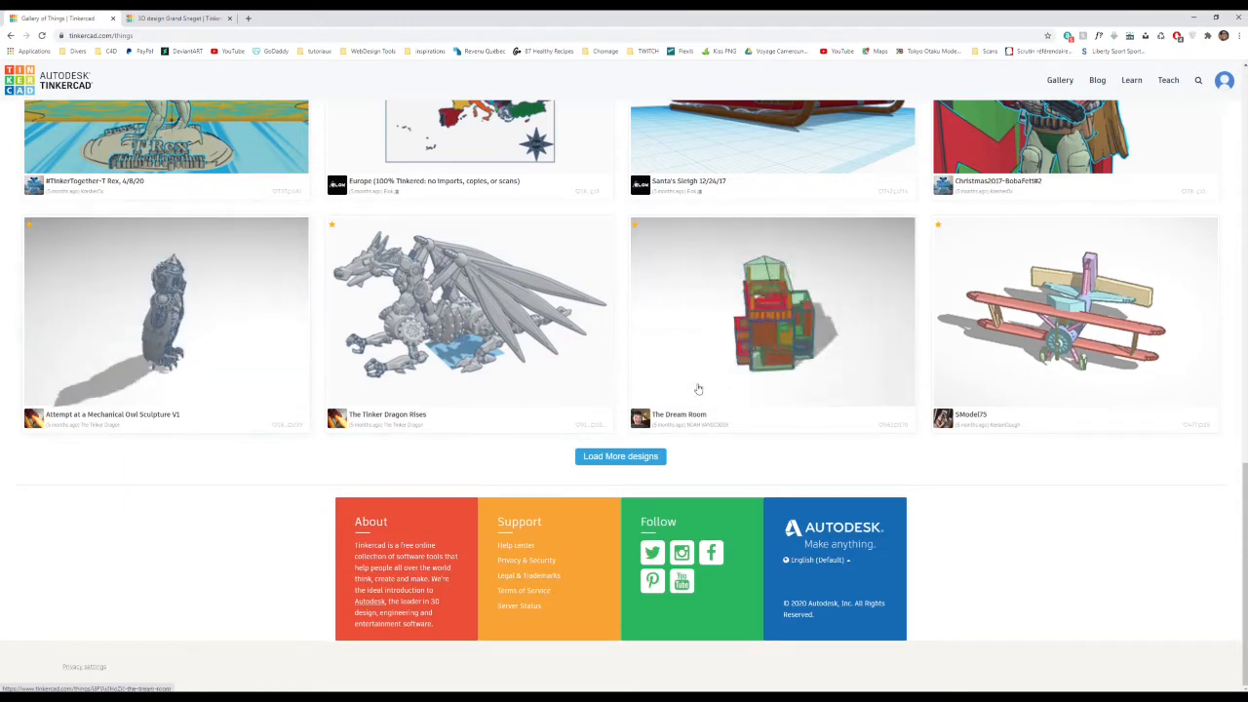
scroll(766, 390, up, 3)
scroll(790, 426, up, 4)
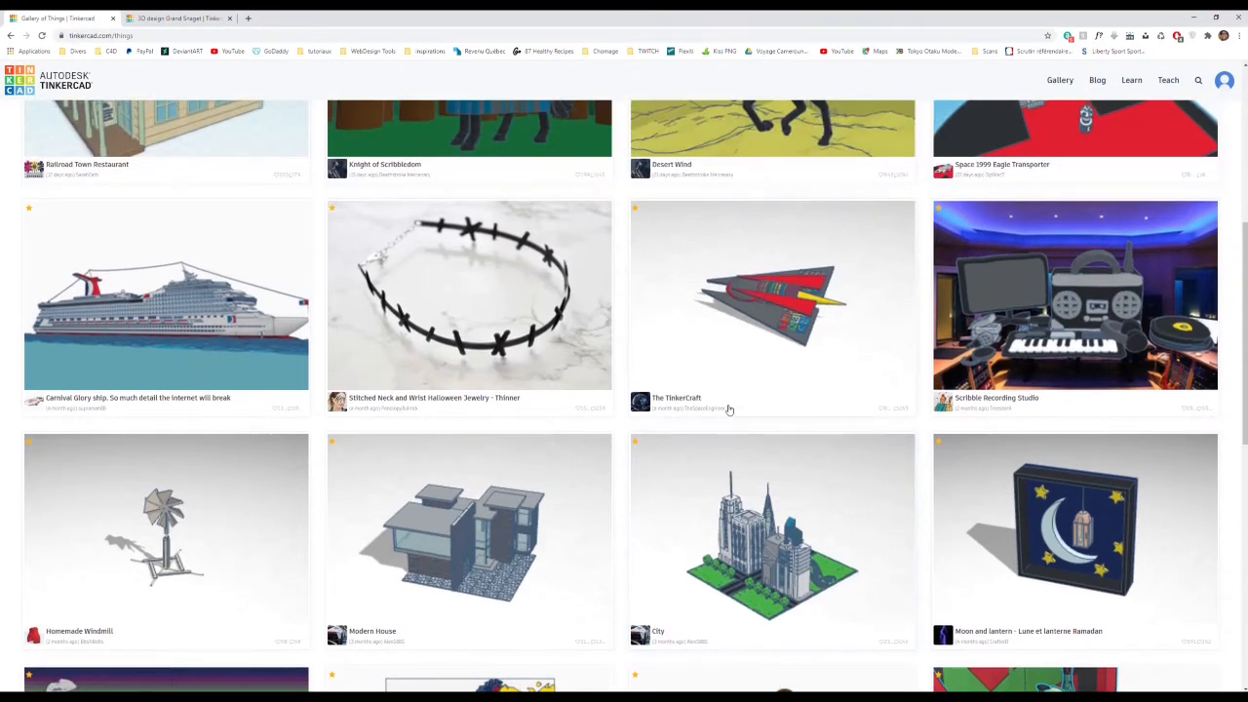
scroll(728, 413, up, 2)
scroll(969, 363, up, 2)
scroll(969, 362, up, 1)
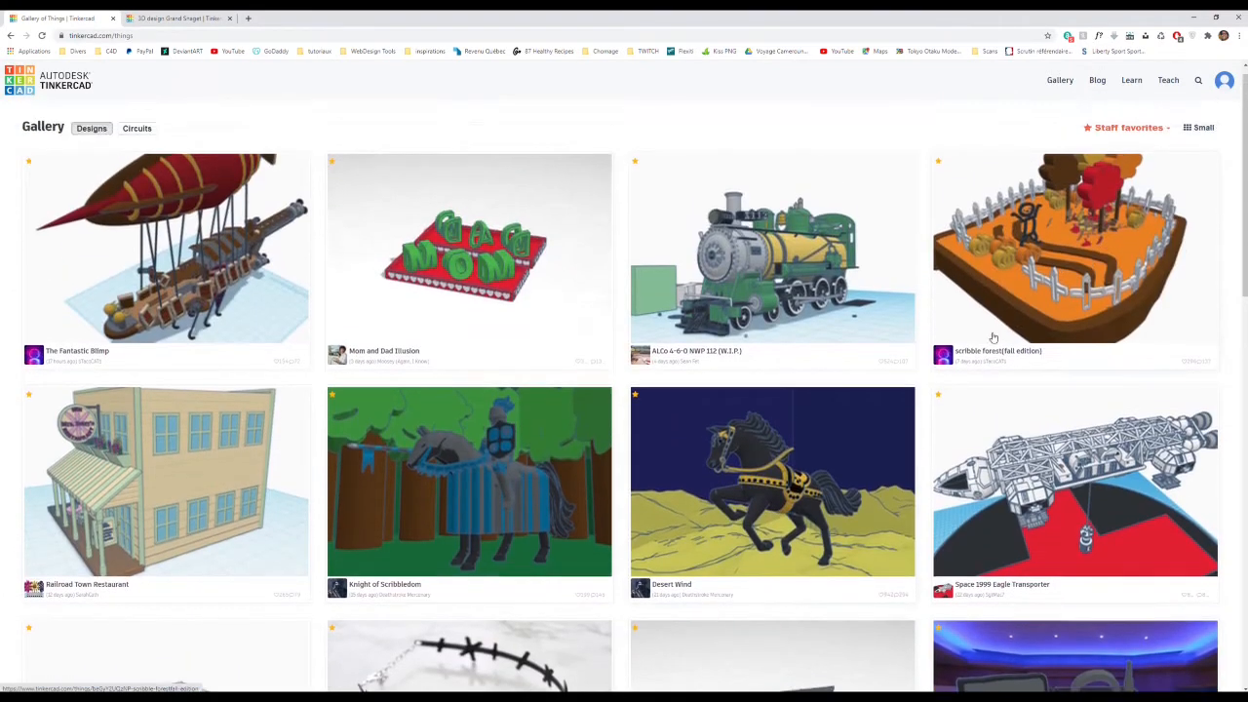
Examine the 3D starter tutorials and the suggested next steps in the learning section.
click(1131, 81)
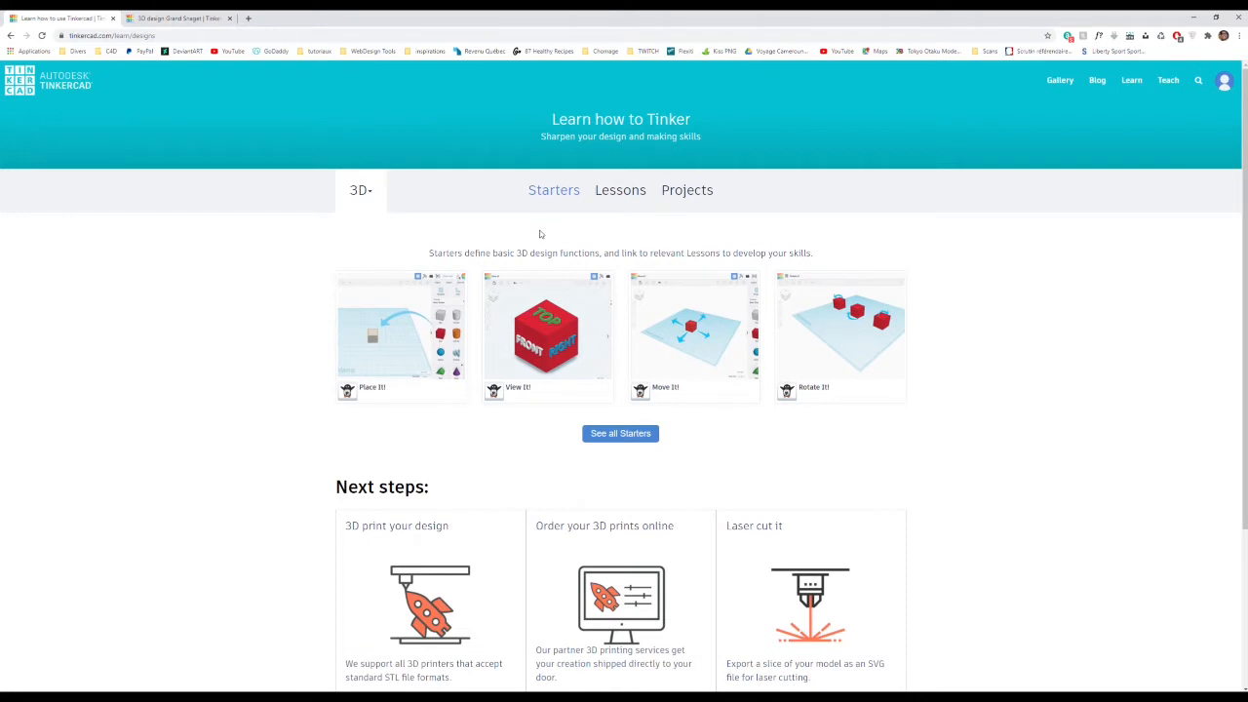
scroll(528, 332, down, 1)
scroll(528, 345, down, 2)
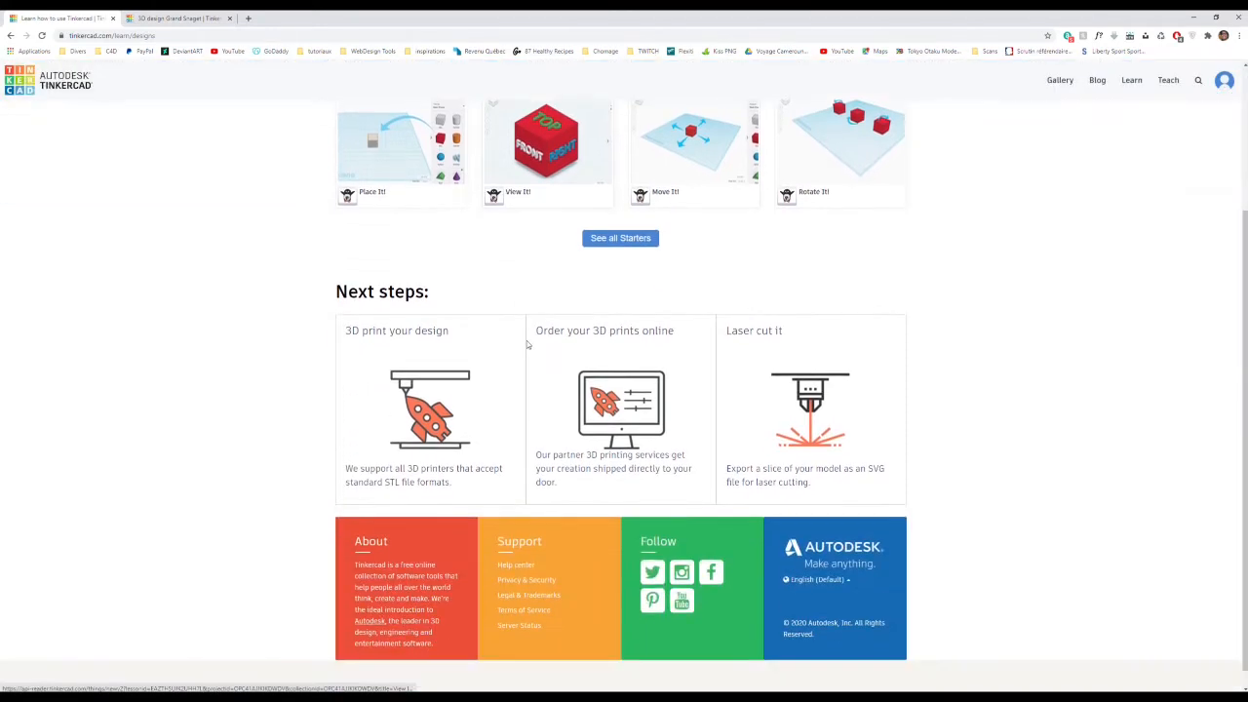
scroll(526, 343, up, 2)
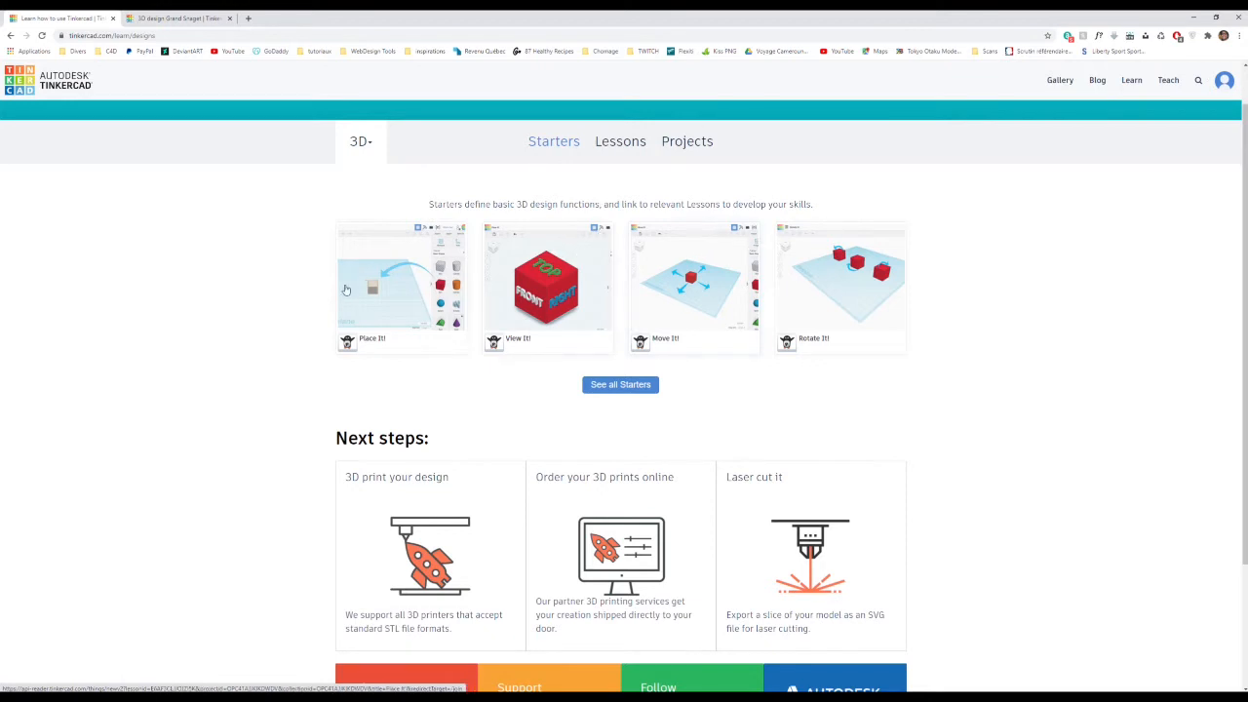
scroll(624, 224, up, 1)
Open the full collection of 3D learning projects and look through the available tutorials.
click(687, 189)
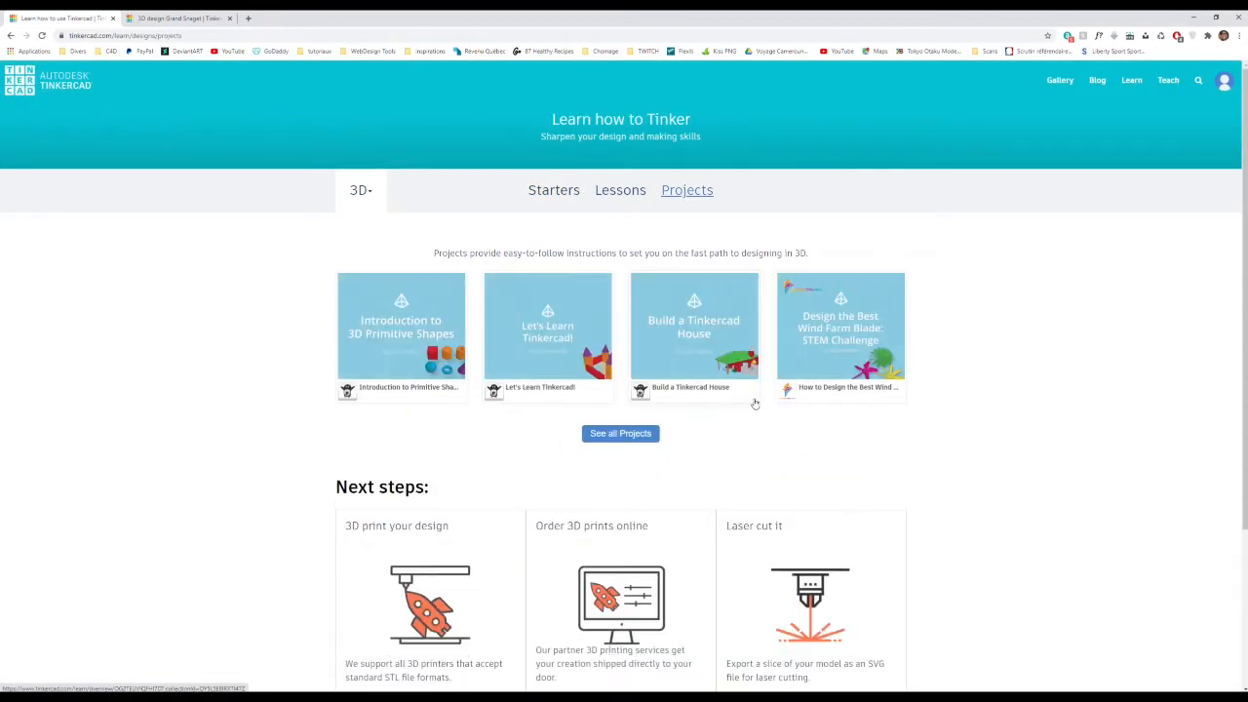
scroll(761, 404, down, 2)
scroll(691, 413, up, 1)
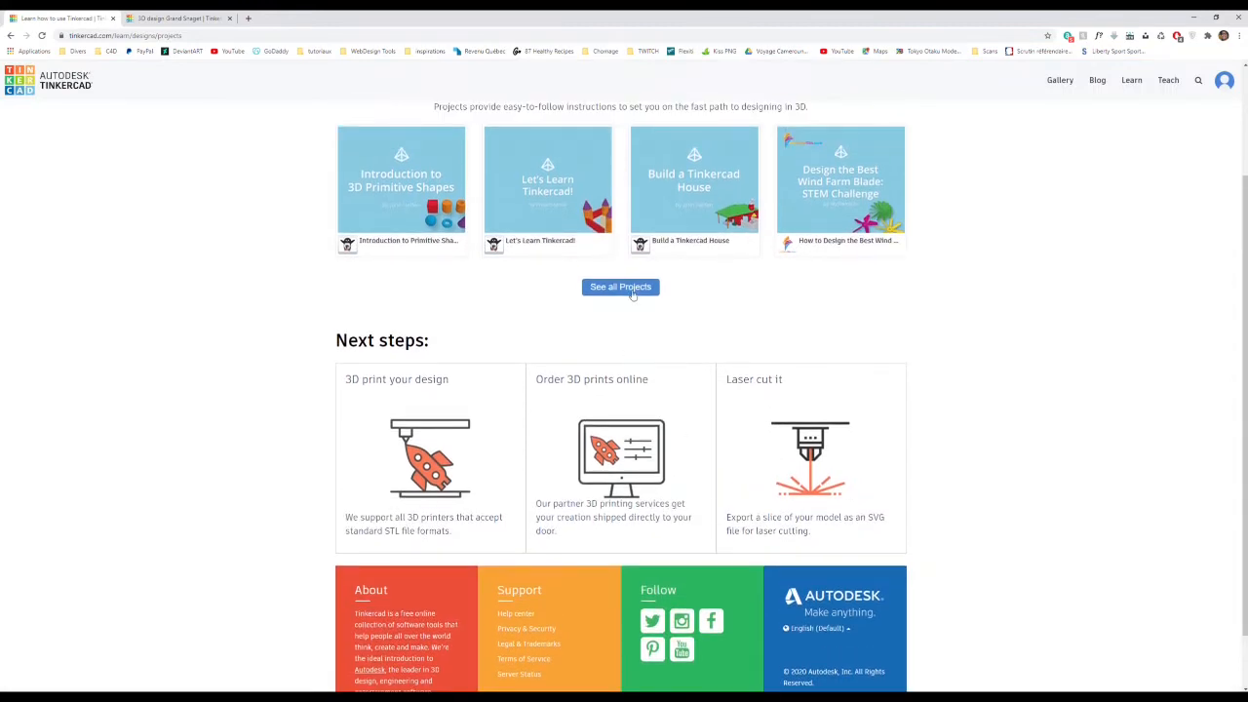
click(643, 290)
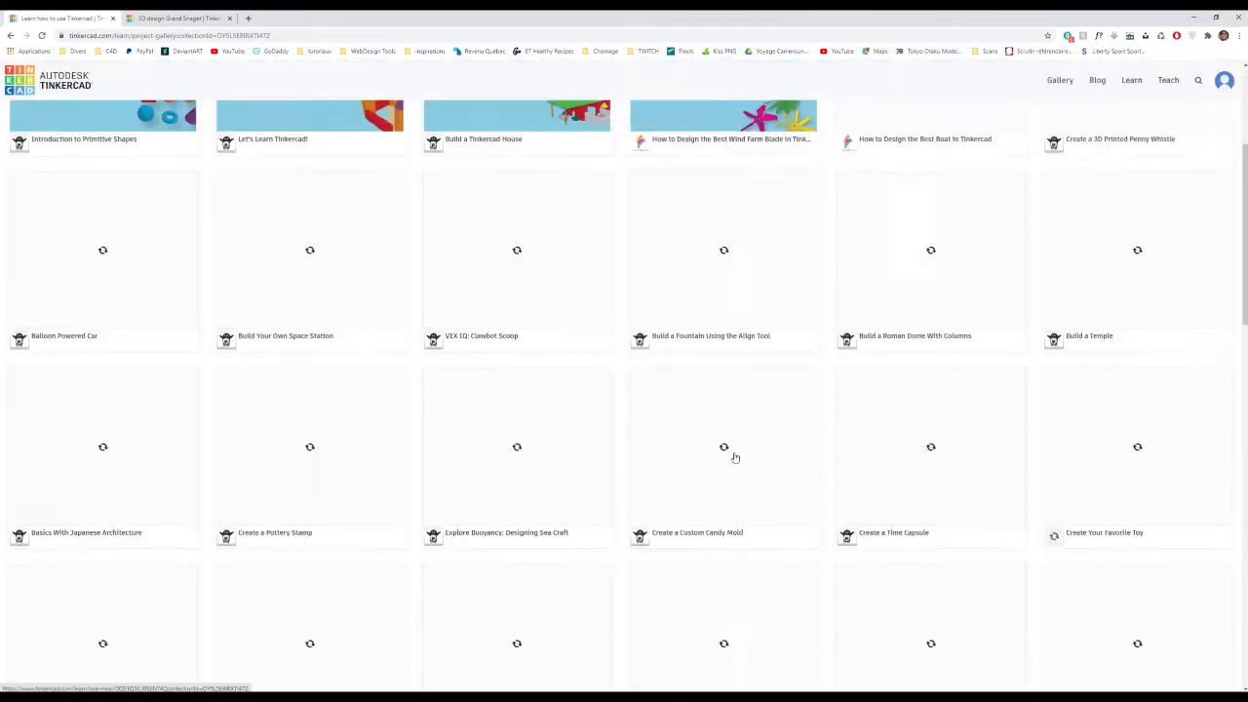
scroll(732, 455, up, 1)
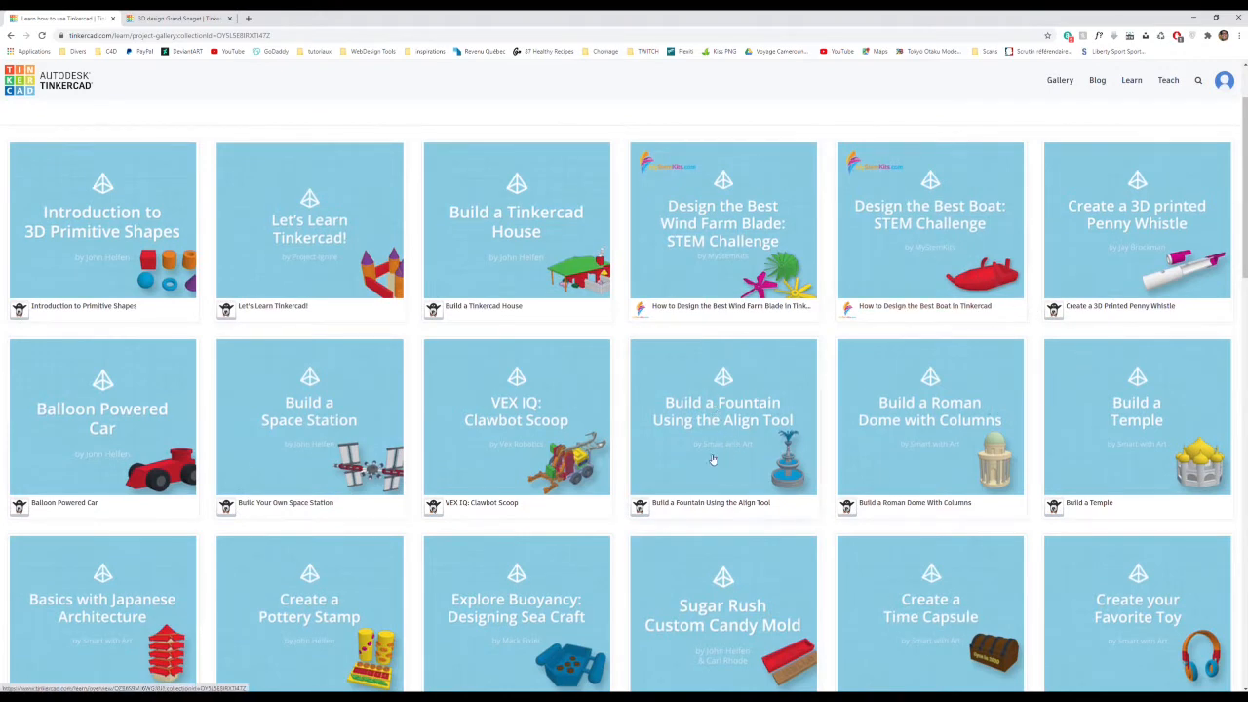
scroll(283, 492, down, 2)
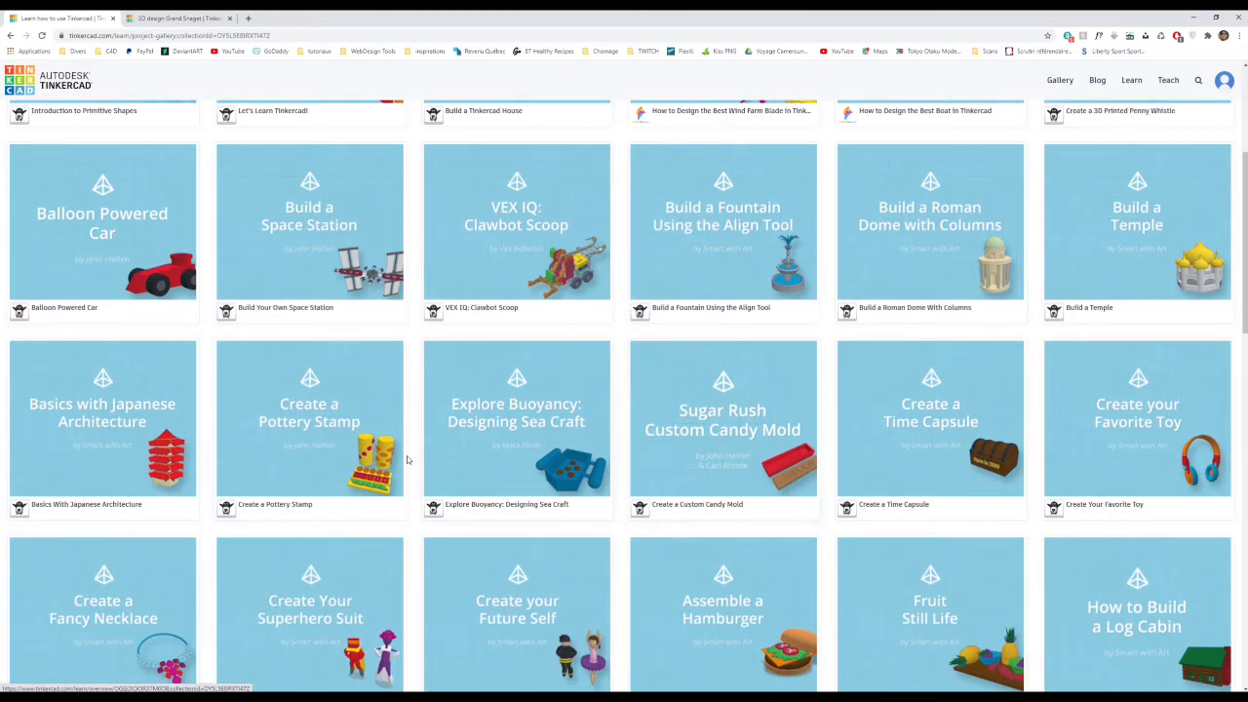
scroll(606, 537, down, 2)
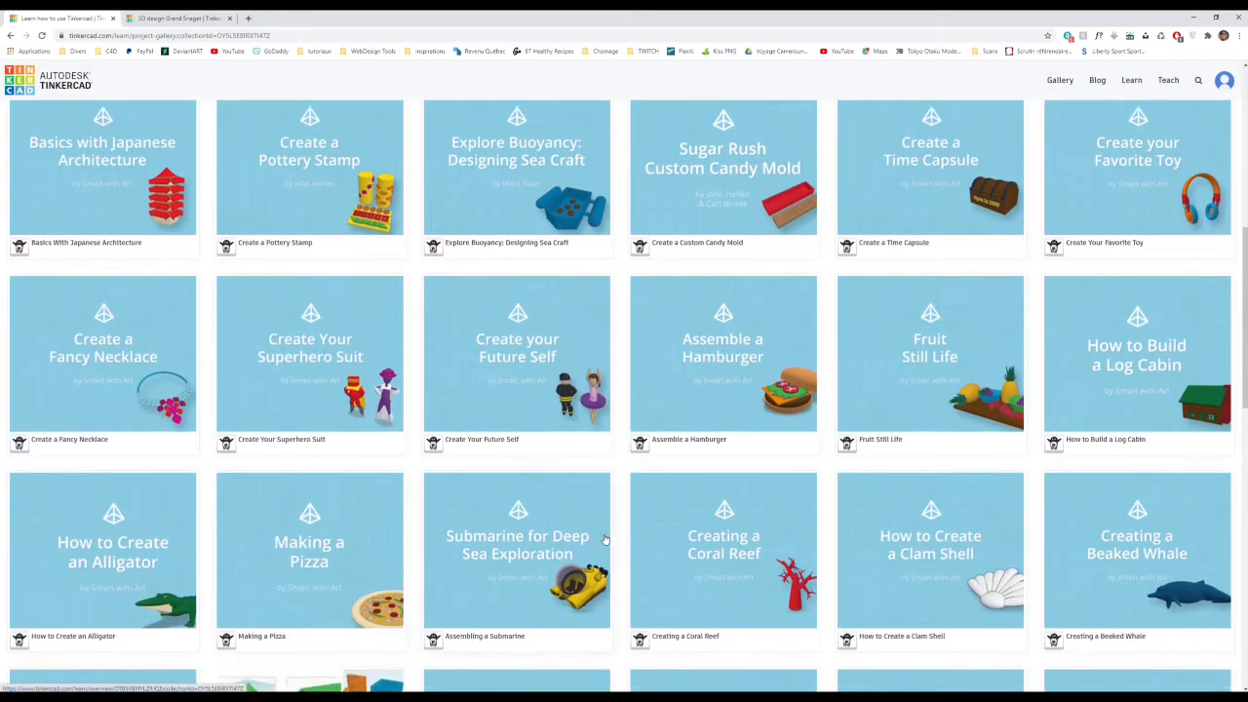
scroll(605, 534, down, 3)
scroll(609, 537, down, 3)
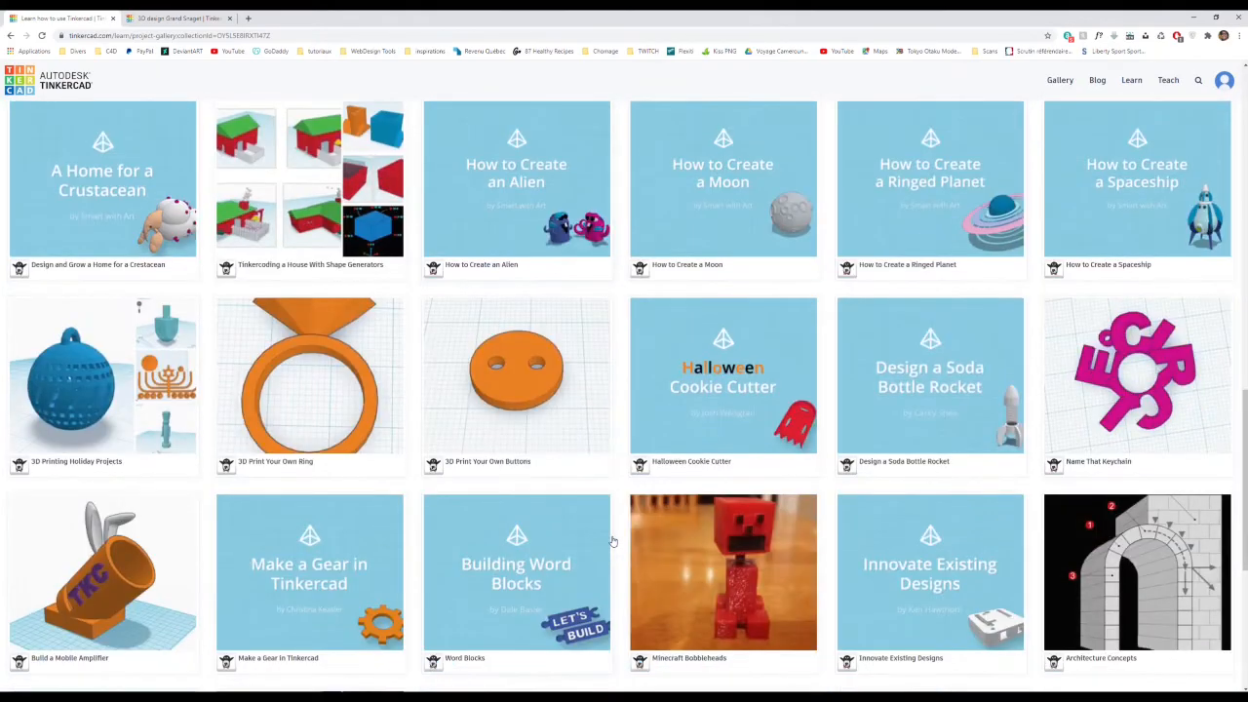
scroll(612, 540, down, 4)
scroll(550, 537, up, 18)
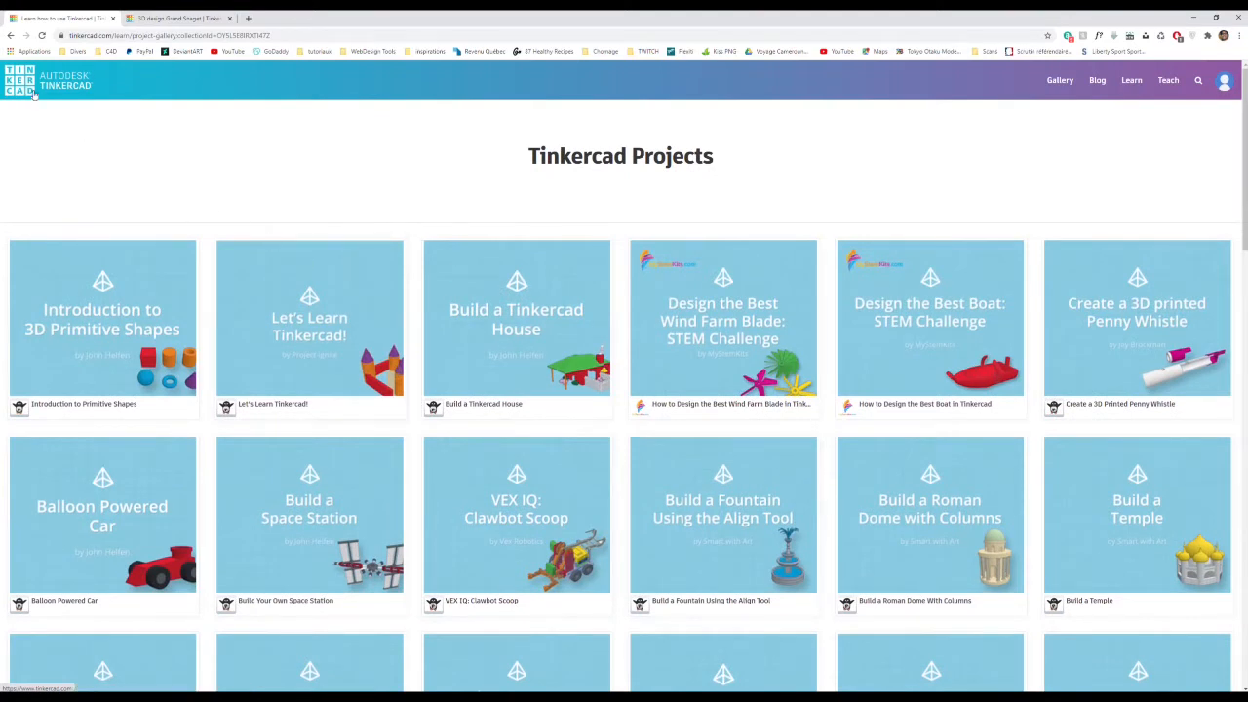
Return to the dashboard and create a new 3D design.
click(75, 86)
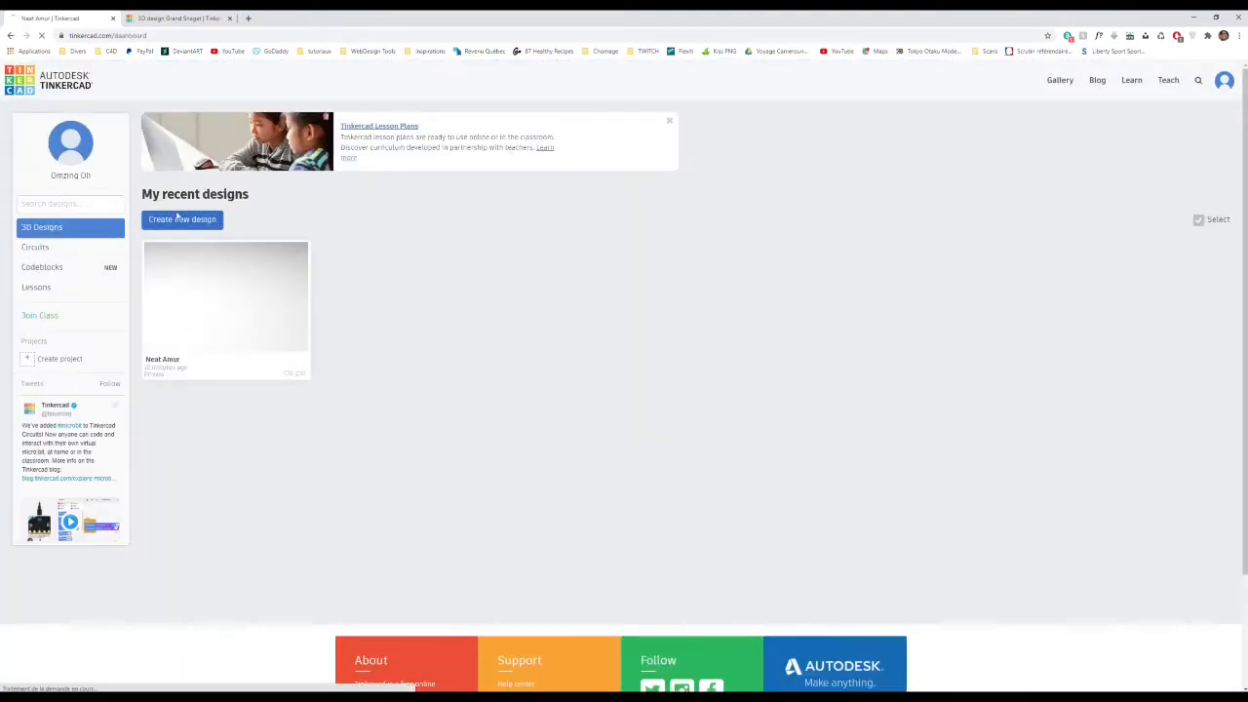
click(182, 220)
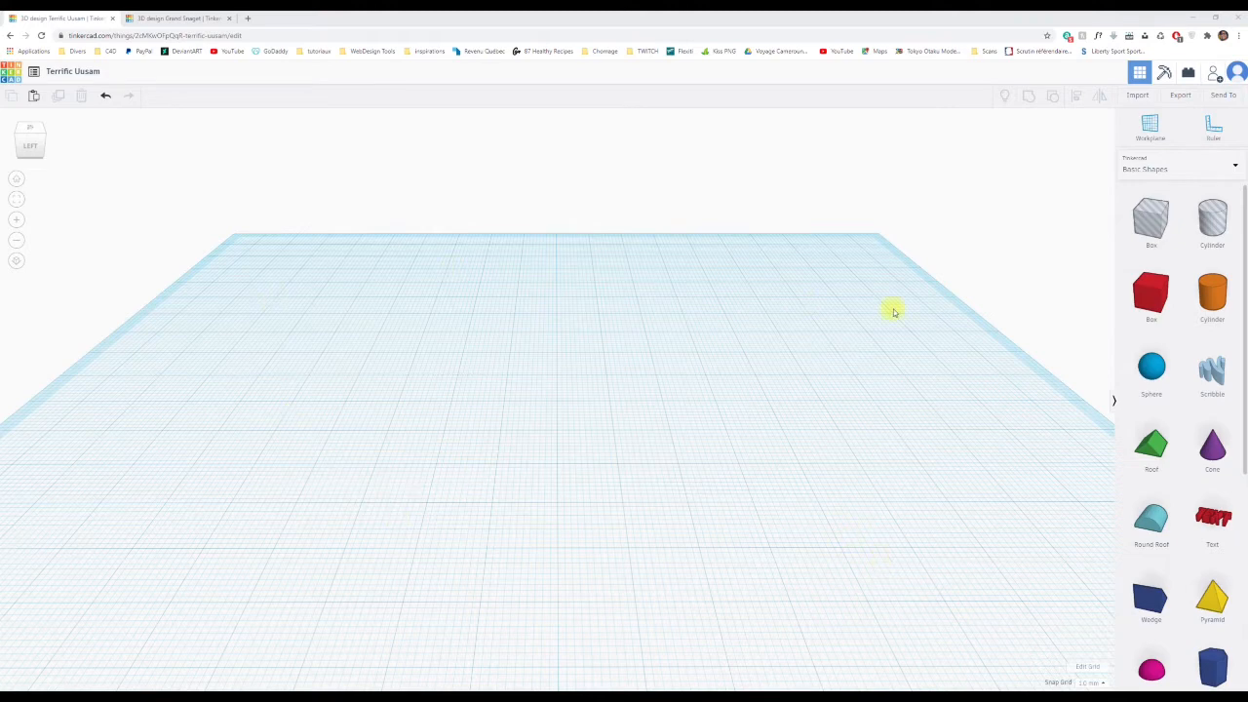
scroll(736, 470, down, 5)
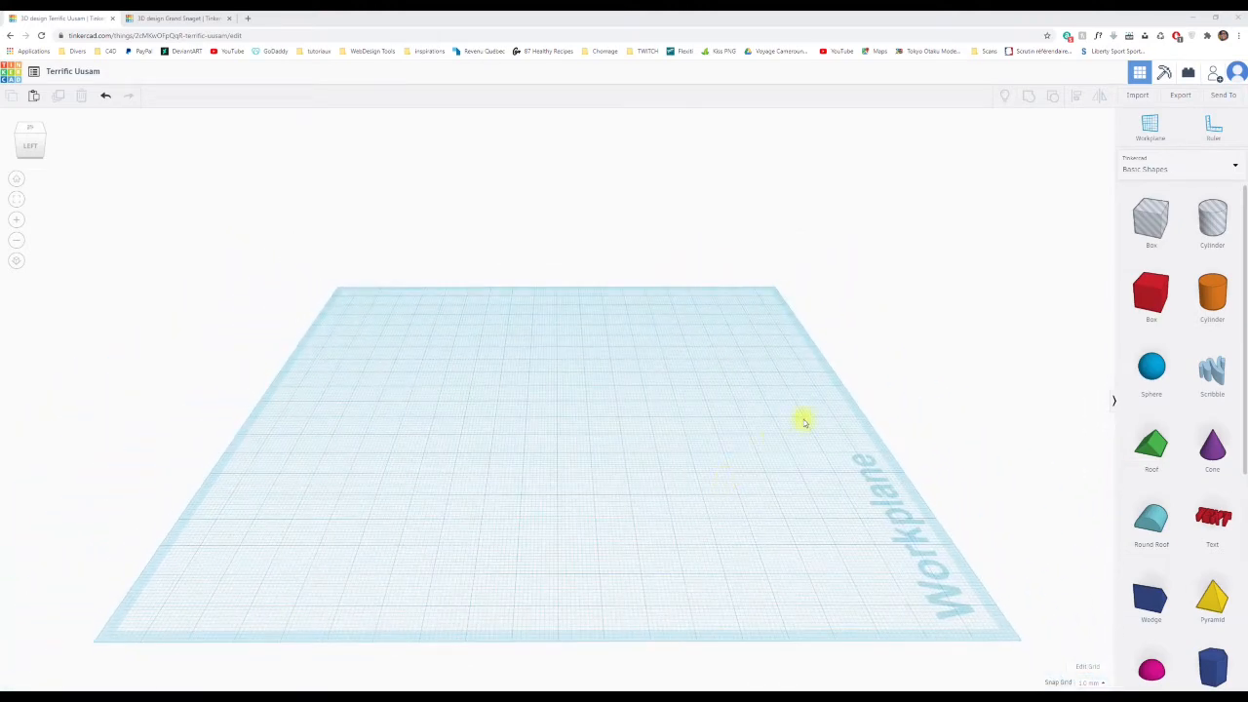
right_drag(803, 421, 506, 405)
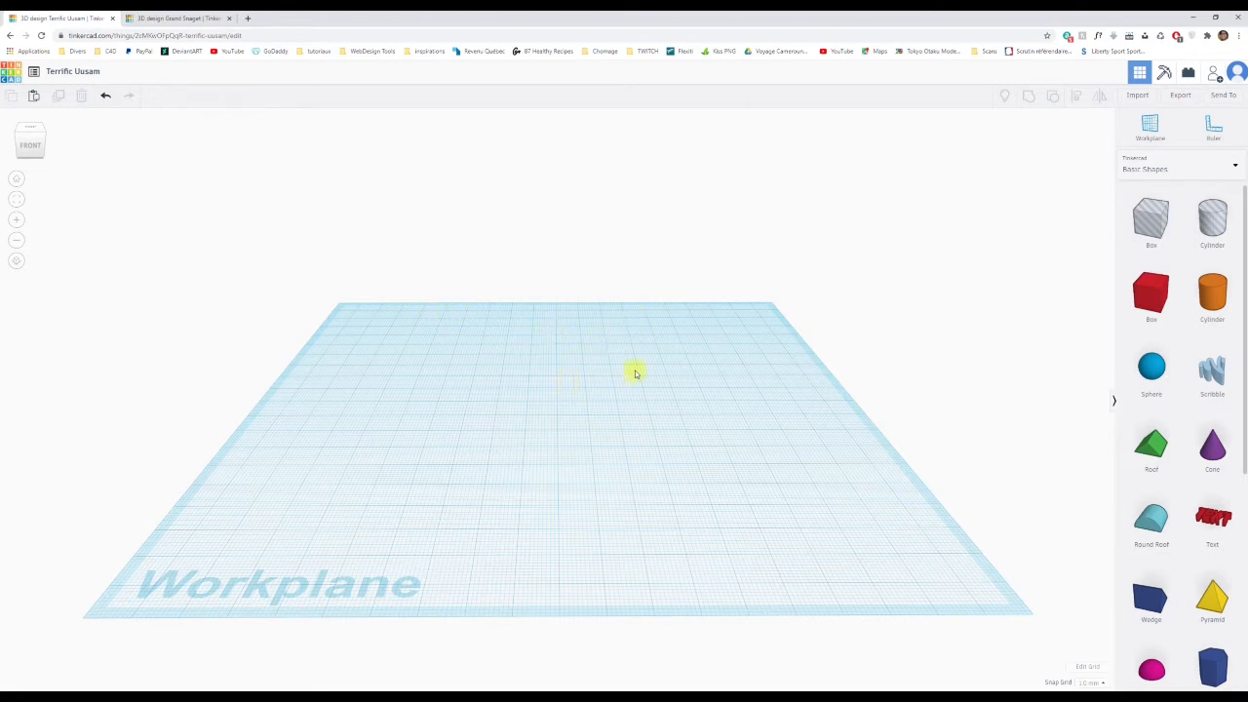
Review the units, presets, width and length in the workplane's grid properties, and close them without changes.
mouse_move(634, 374)
right_down()
mouse_move(543, 404)
mouse_move(400, 360)
mouse_move(676, 399)
mouse_move(830, 258)
mouse_move(498, 262)
mouse_move(449, 390)
mouse_move(719, 439)
mouse_move(770, 322)
mouse_move(596, 265)
mouse_move(384, 301)
mouse_move(364, 404)
mouse_move(549, 455)
mouse_move(747, 390)
mouse_move(735, 264)
mouse_move(543, 234)
mouse_move(386, 332)
mouse_move(384, 415)
mouse_move(644, 437)
mouse_move(691, 393)
mouse_move(631, 394)
right_up()
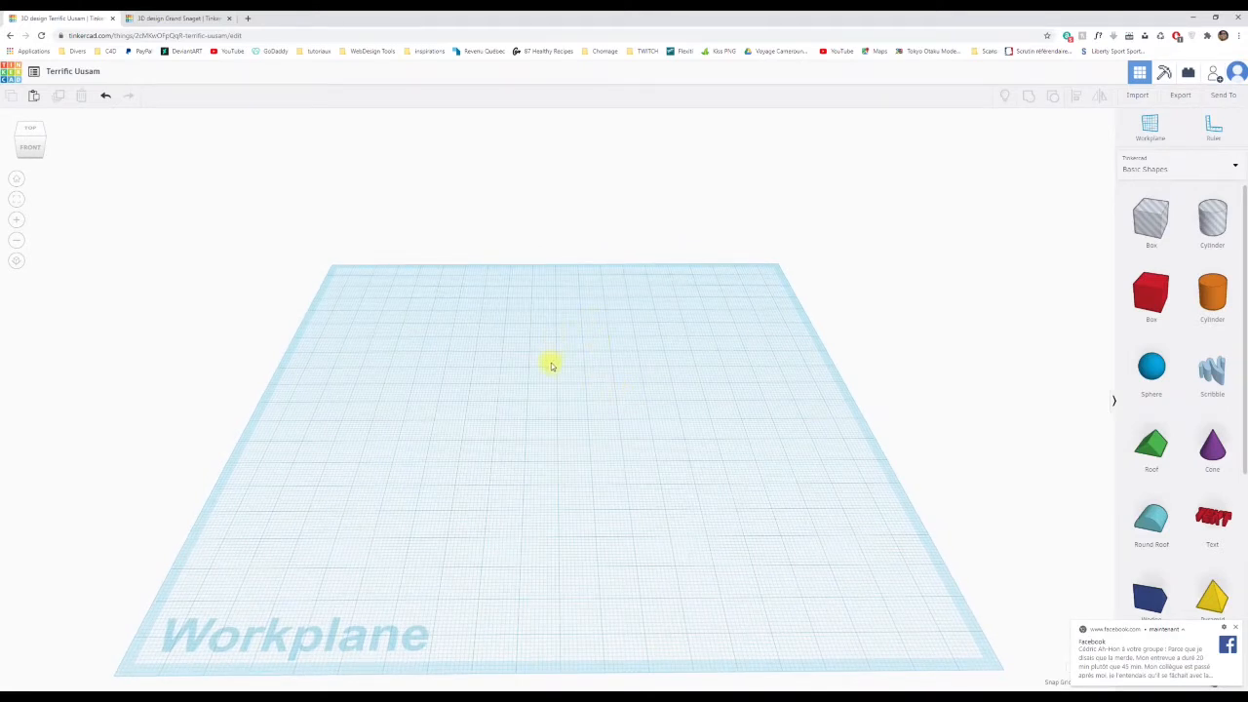
middle_drag(551, 369, 522, 302)
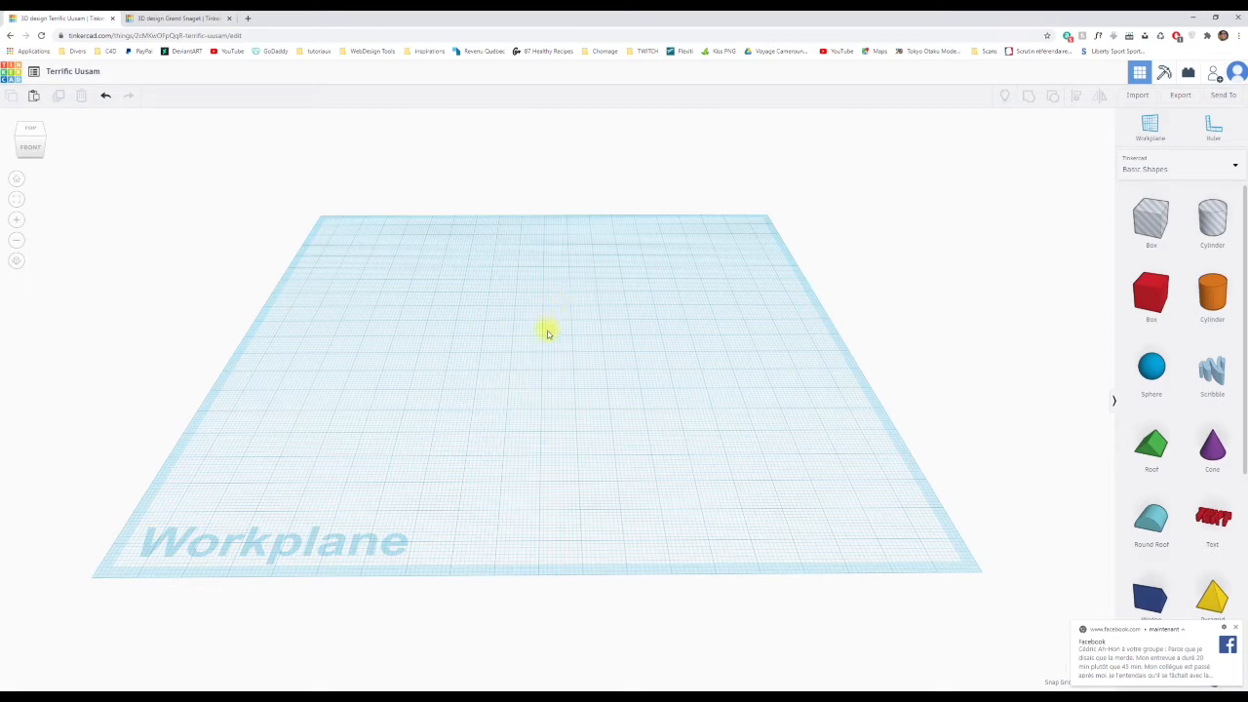
scroll(547, 333, up, 5)
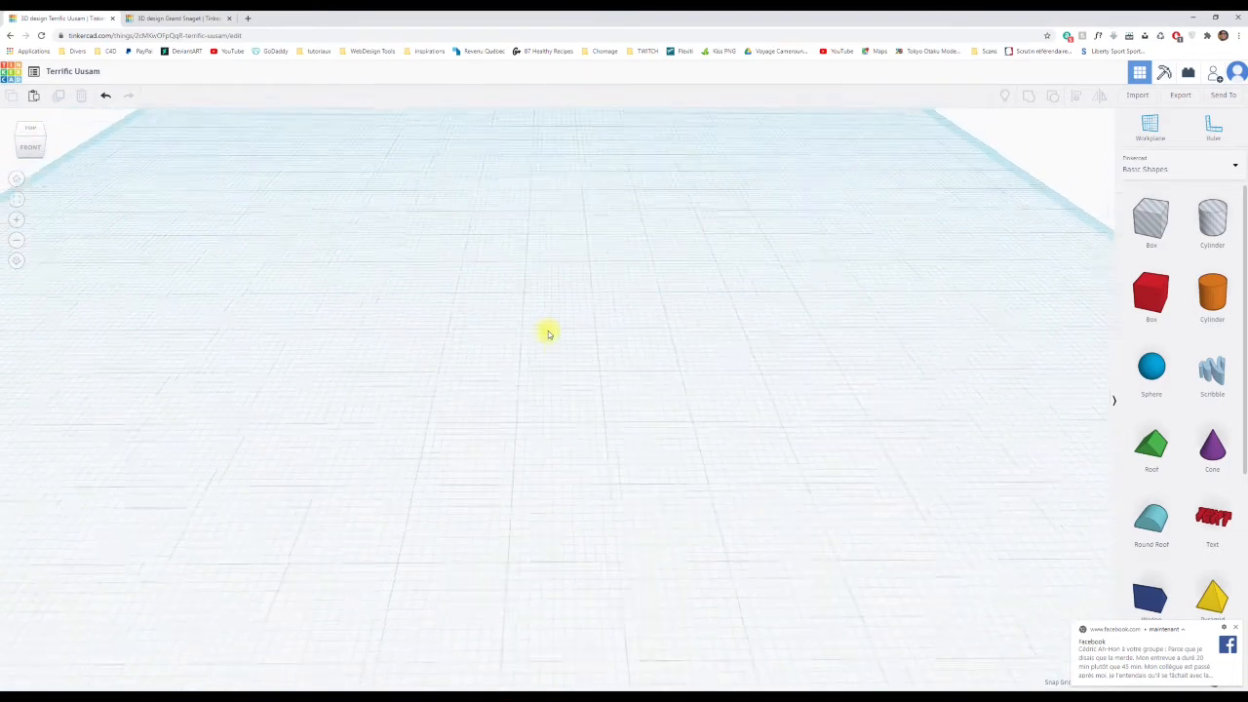
scroll(547, 333, down, 5)
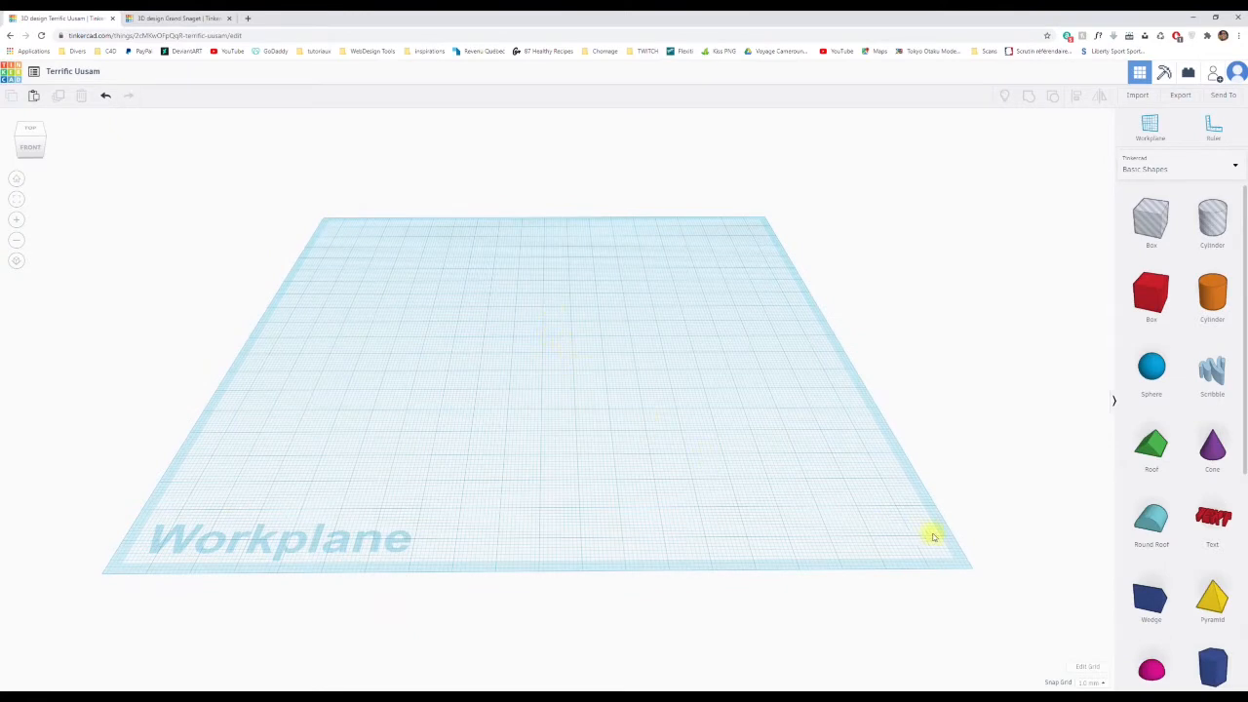
click(1082, 672)
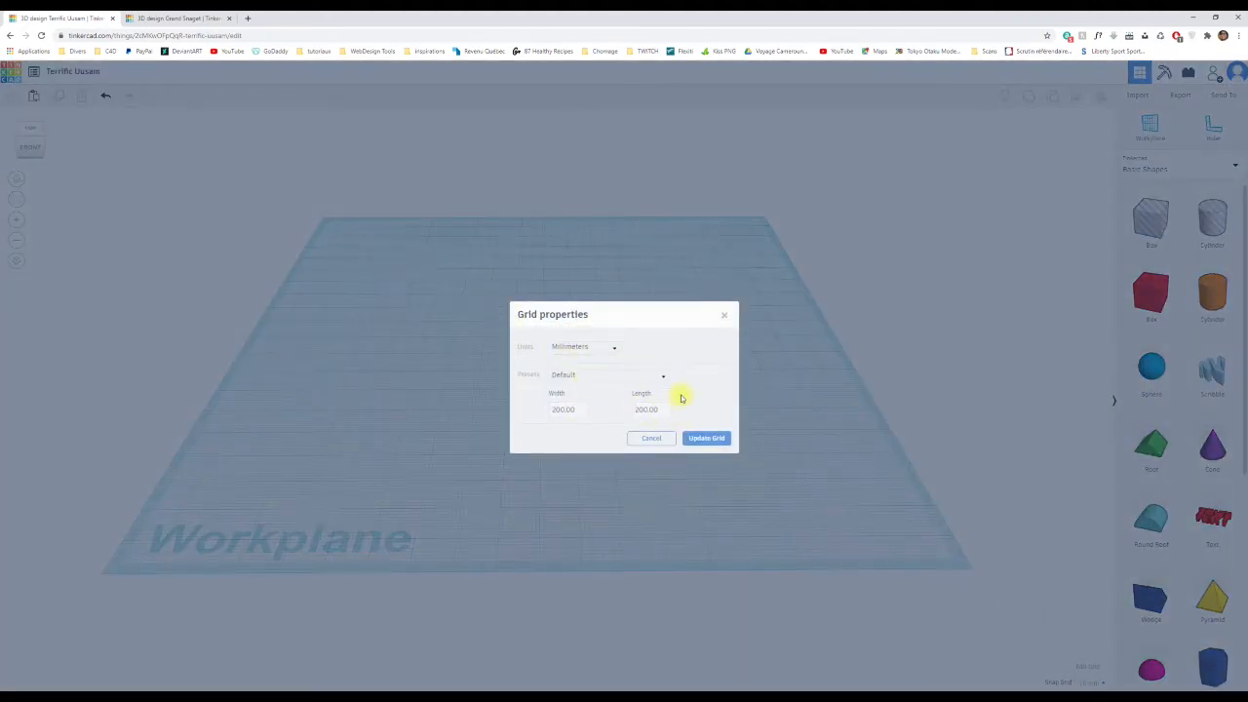
click(725, 317)
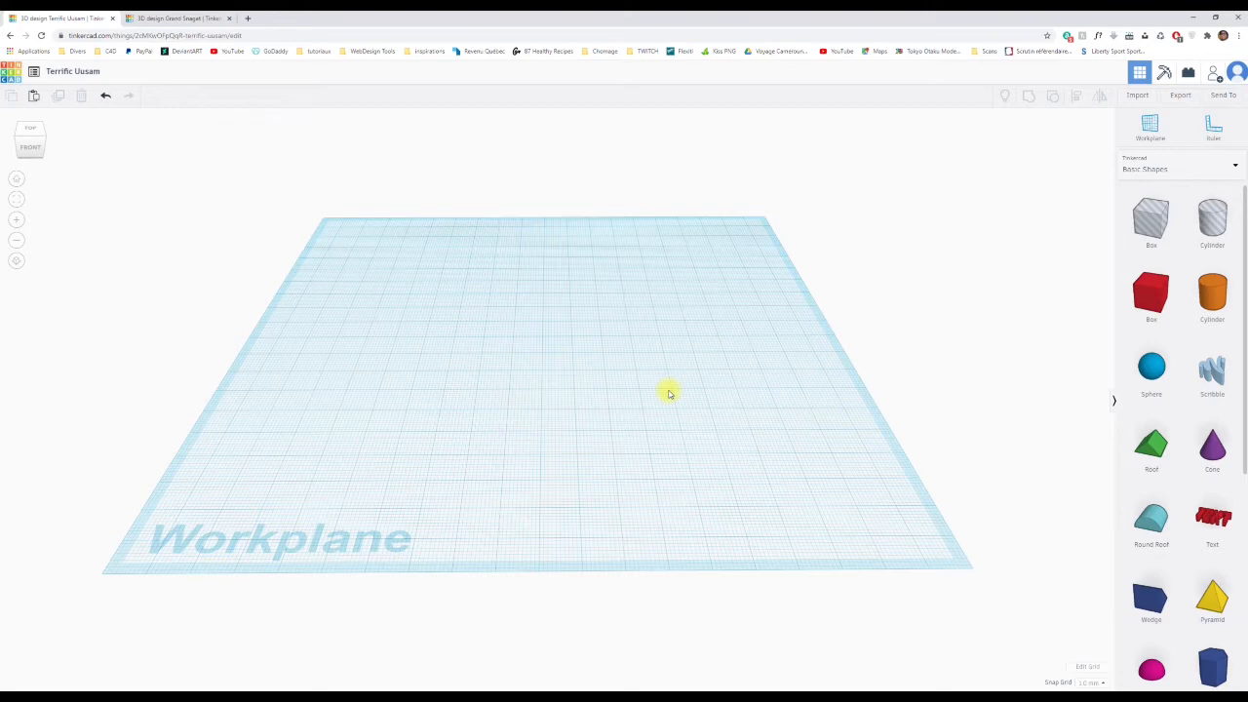
Look through the available snap grid increments and close the list without choosing another one.
scroll(554, 401, up, 6)
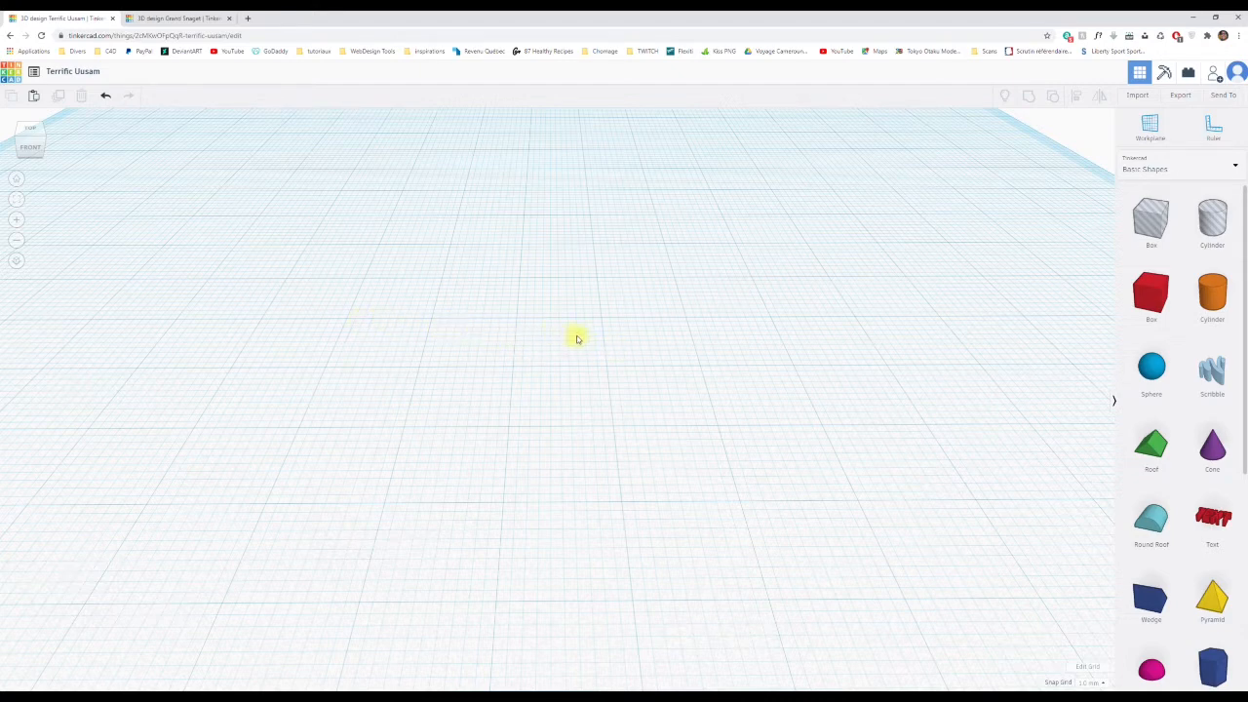
click(1088, 682)
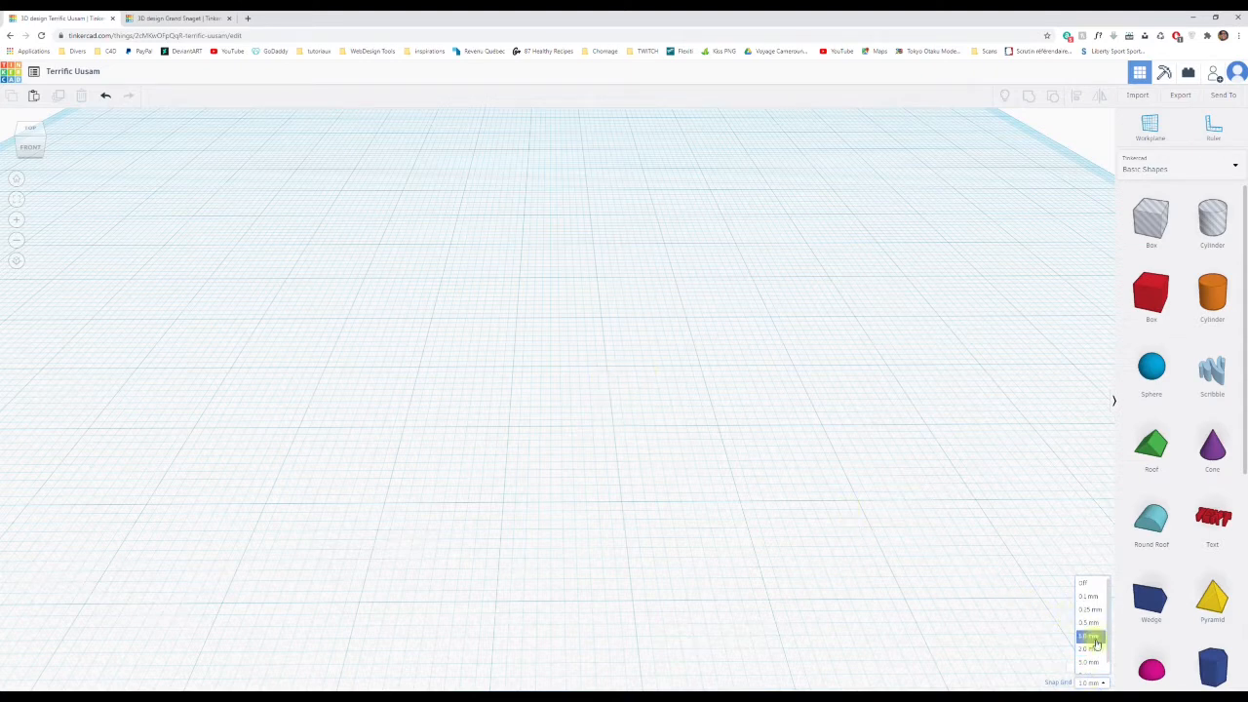
scroll(1097, 653, down, 1)
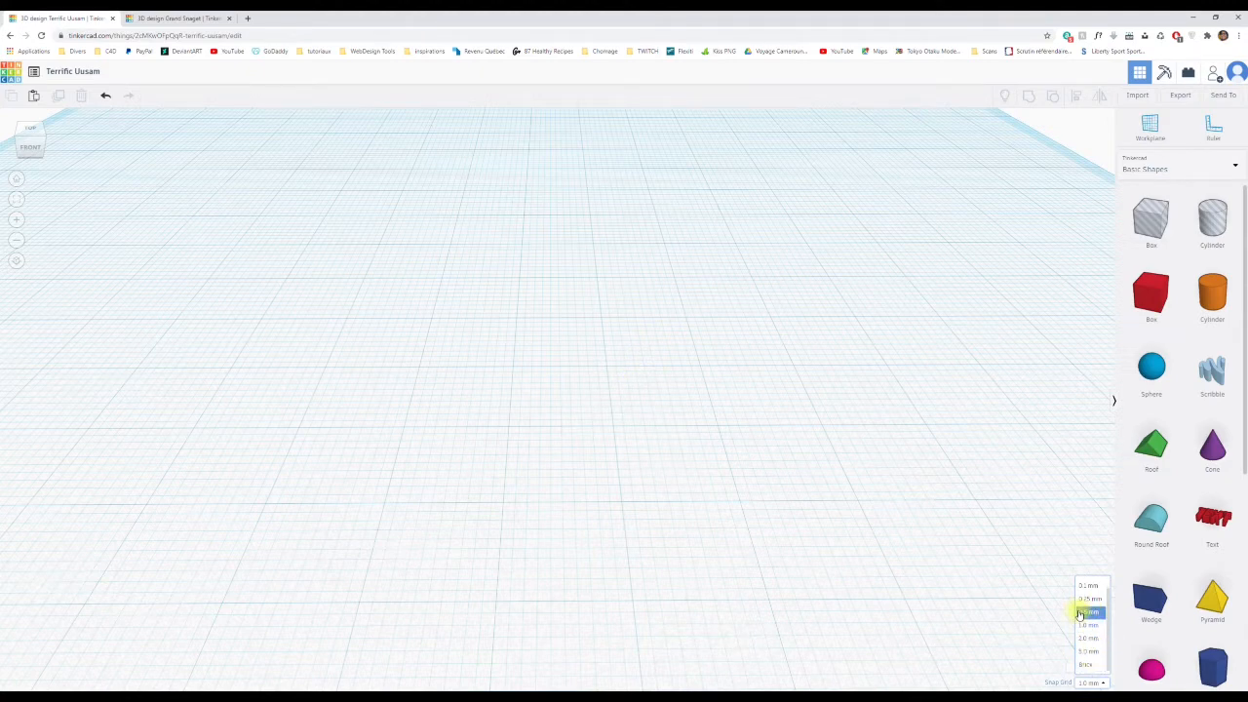
click(1097, 684)
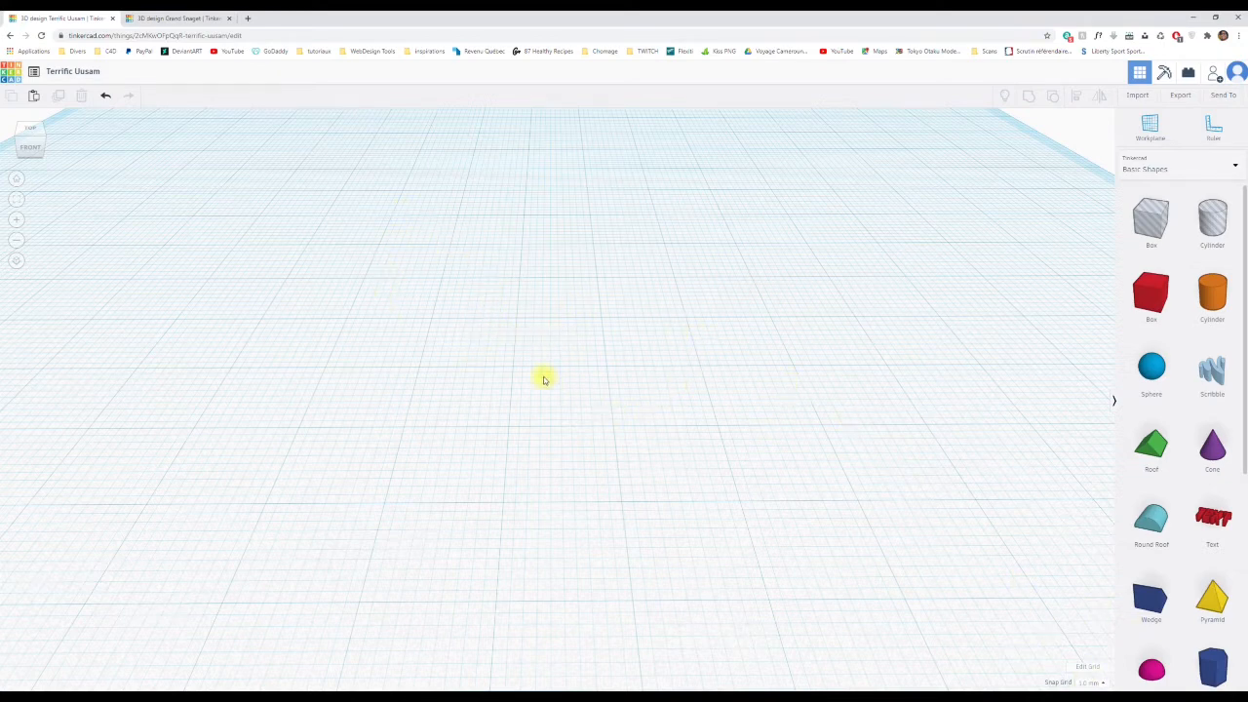
View the whole workplane from the top, front, right and left standard views, and return to the front view.
scroll(562, 376, down, 2)
scroll(562, 375, down, 5)
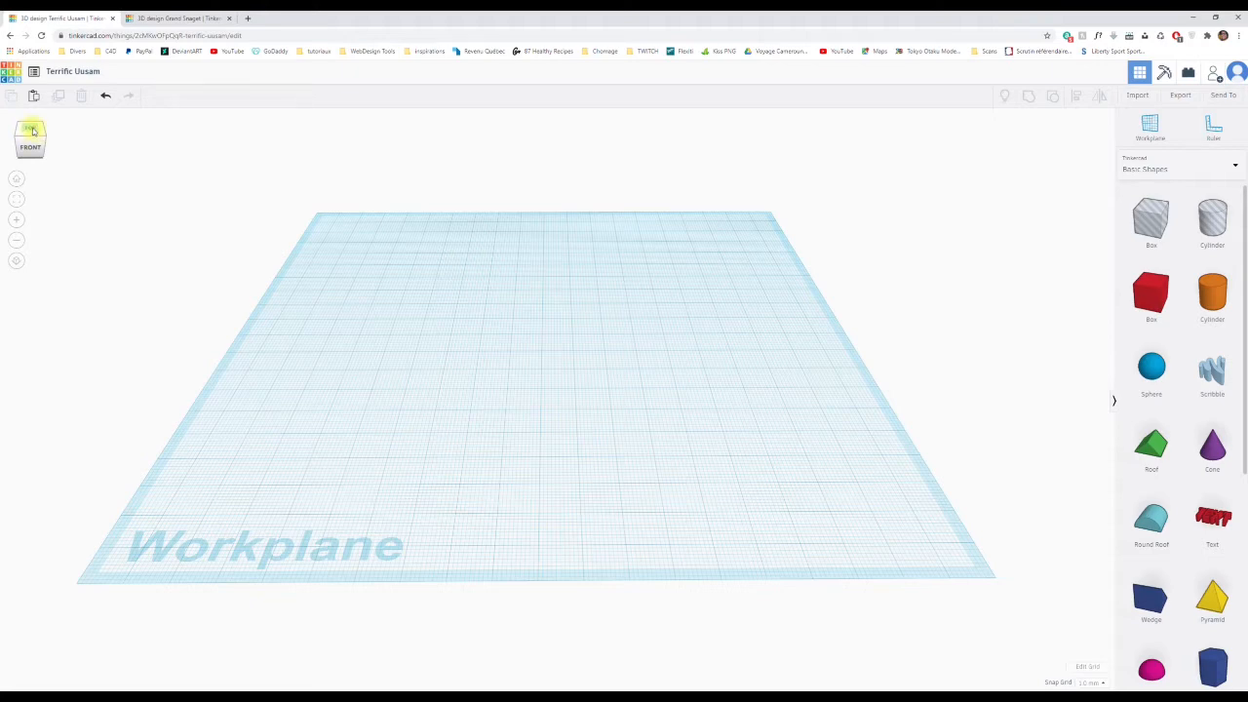
click(30, 130)
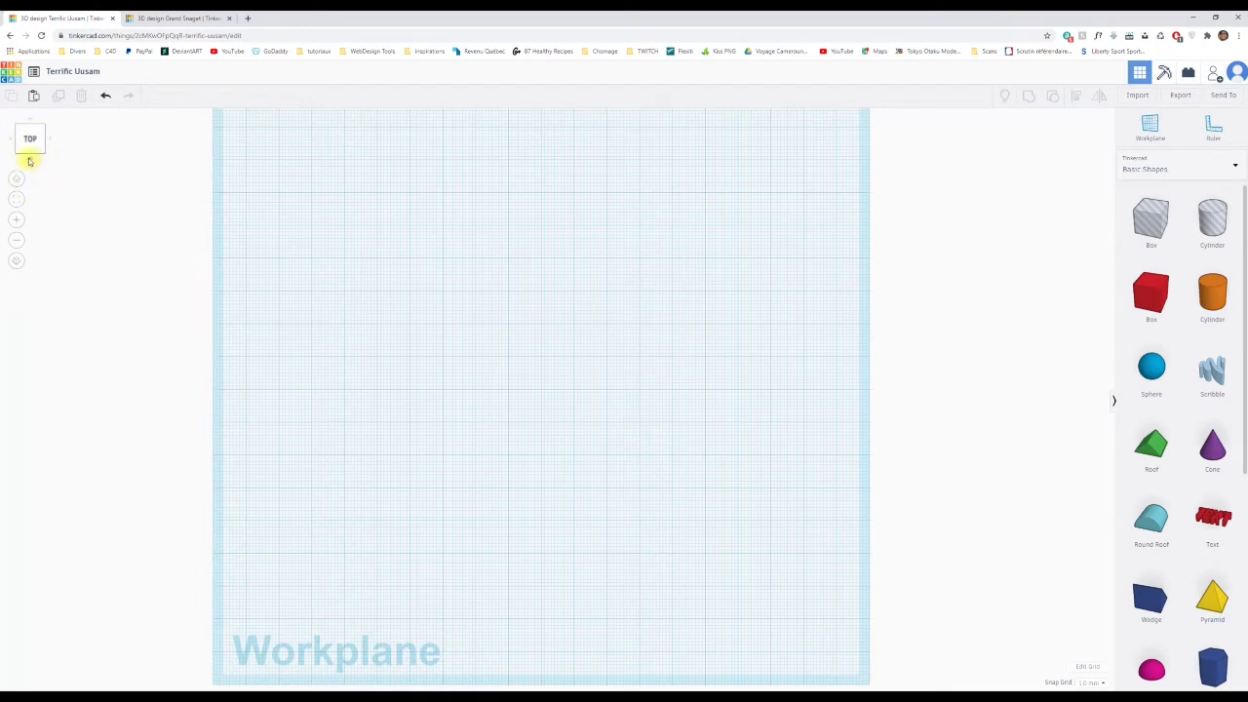
click(31, 157)
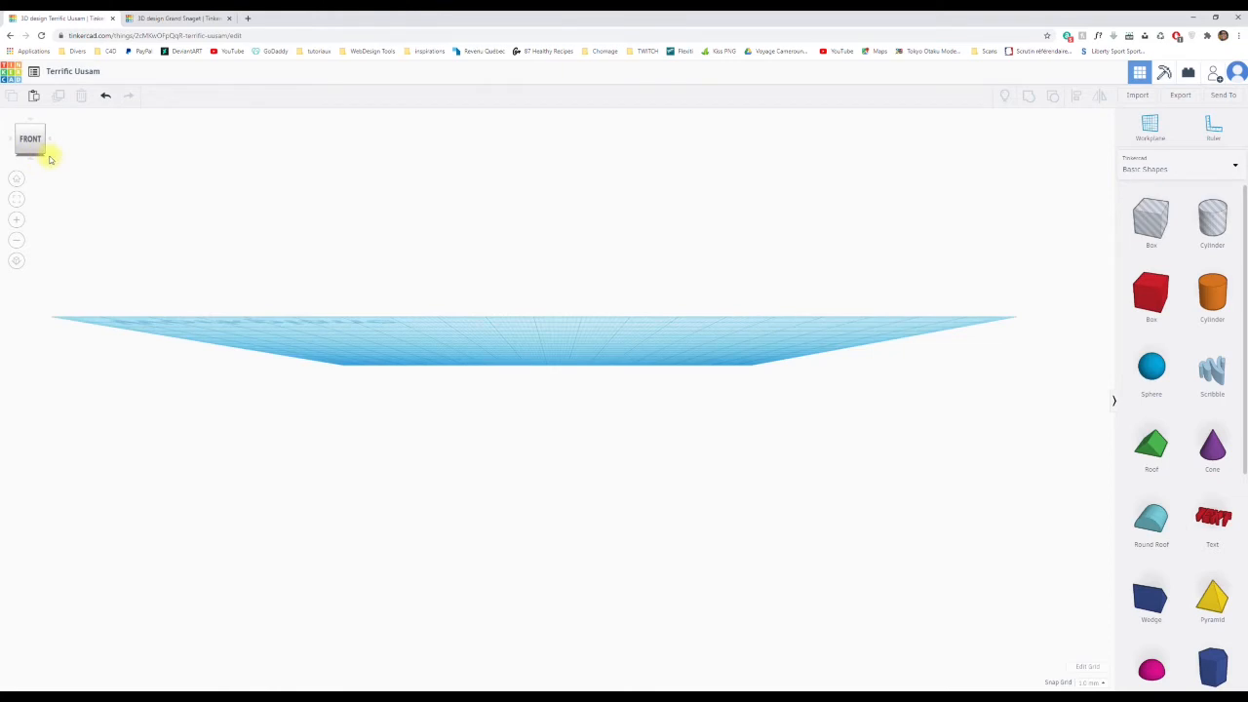
click(52, 142)
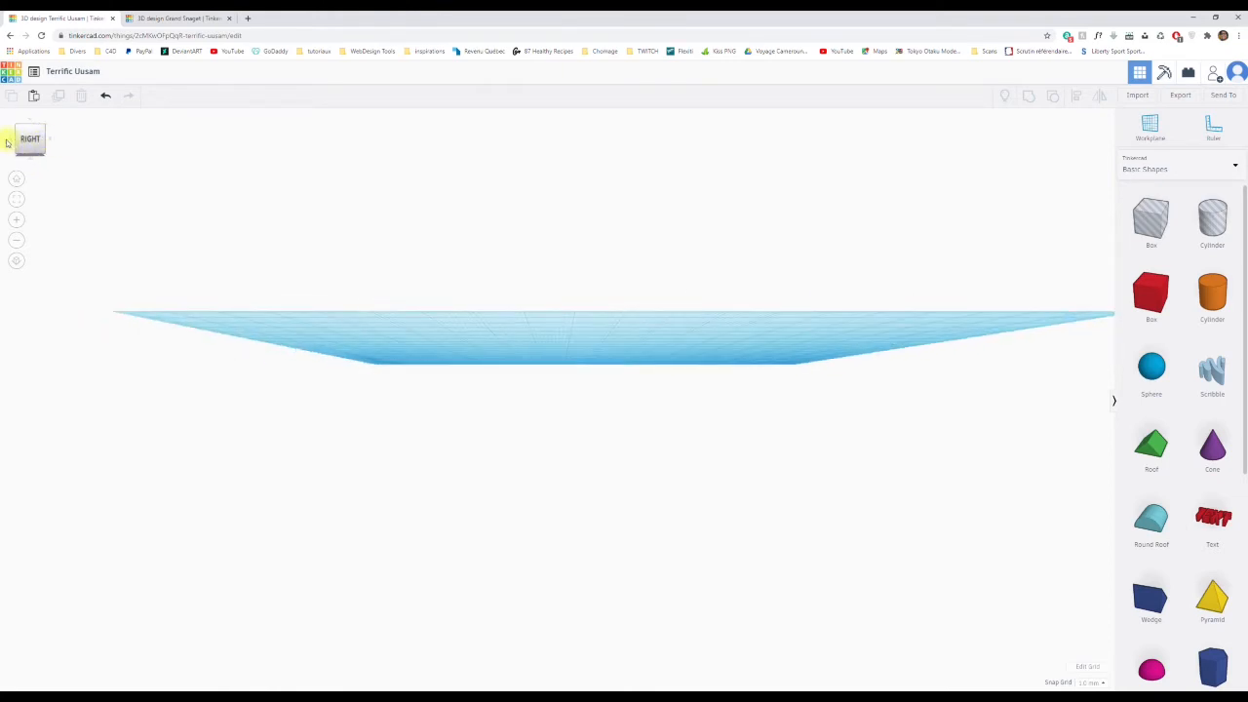
click(9, 142)
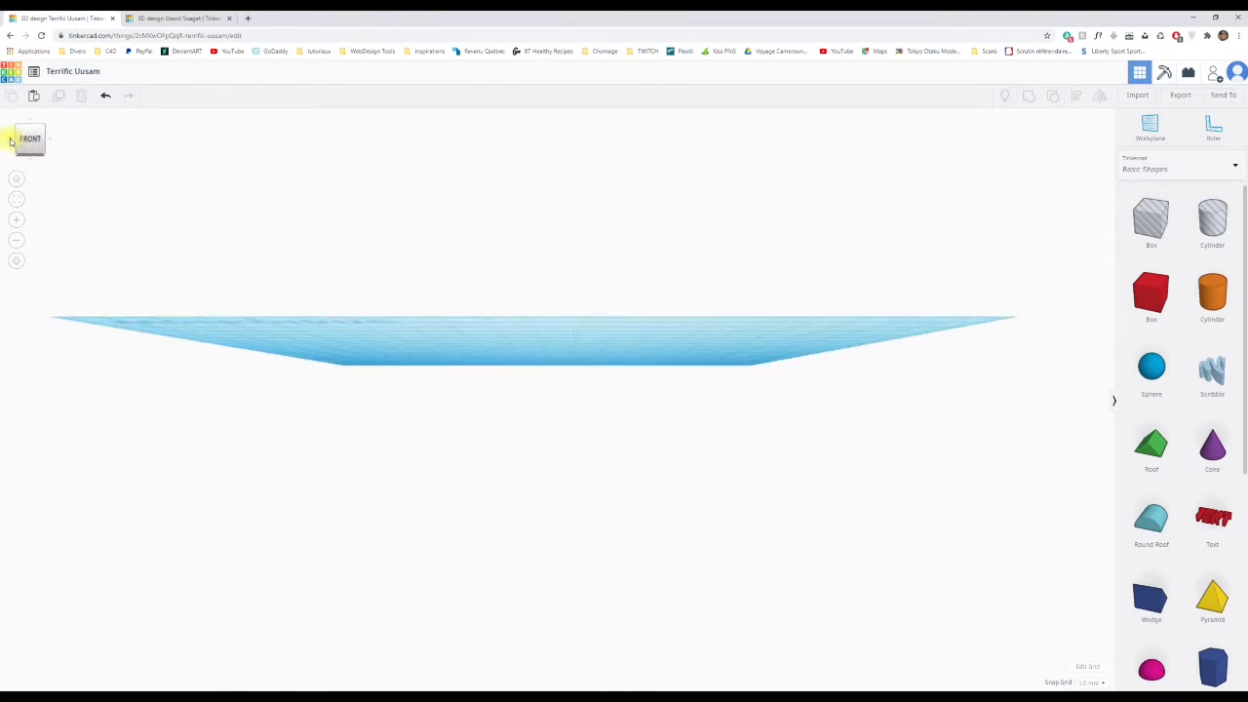
click(10, 142)
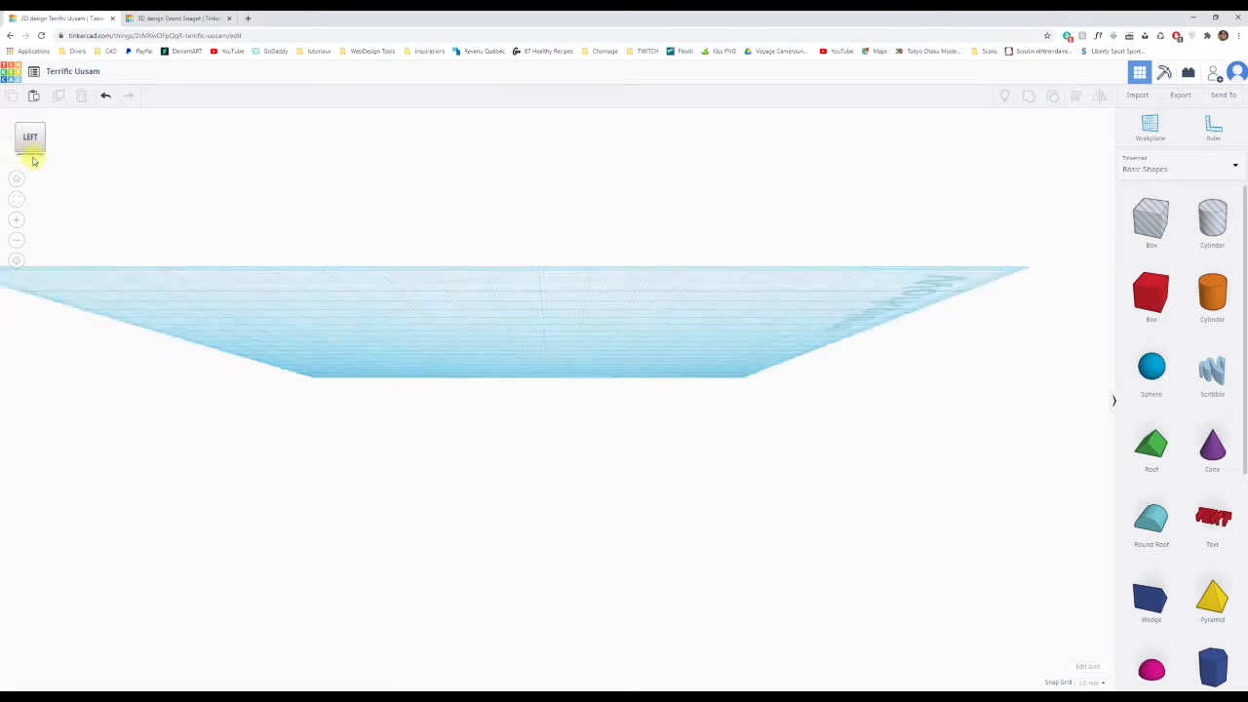
click(33, 159)
click(8, 147)
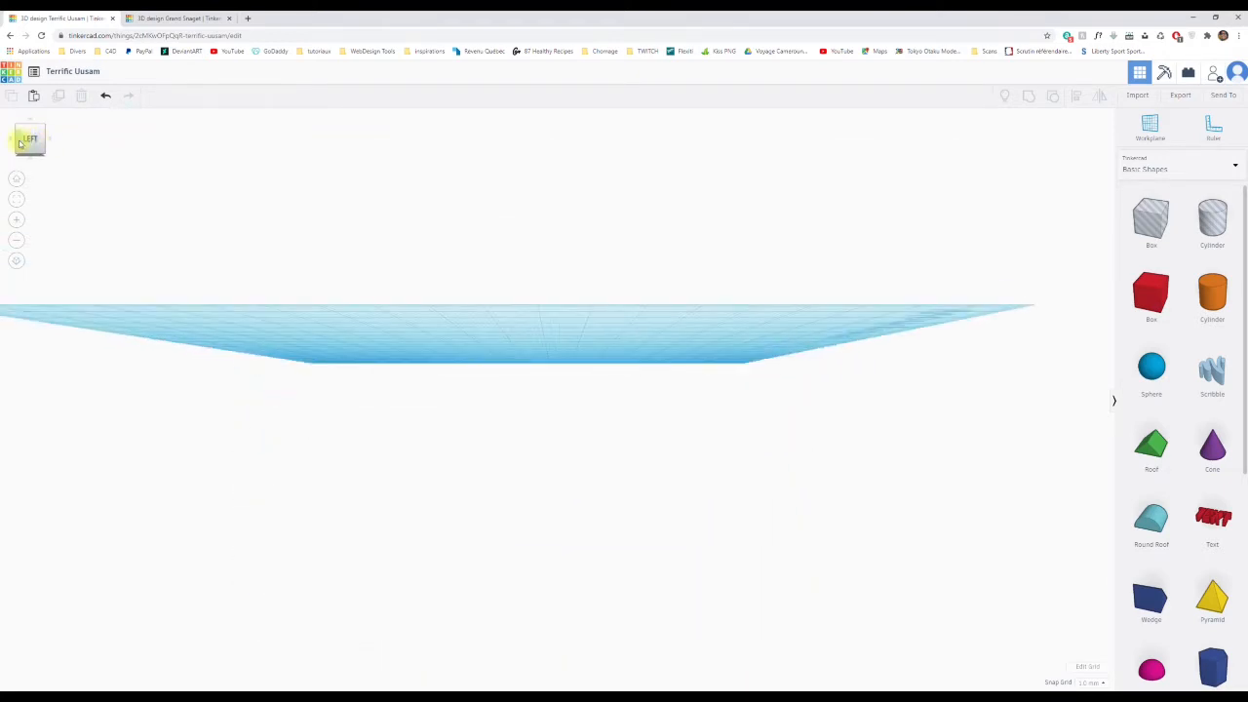
drag(45, 137, 53, 142)
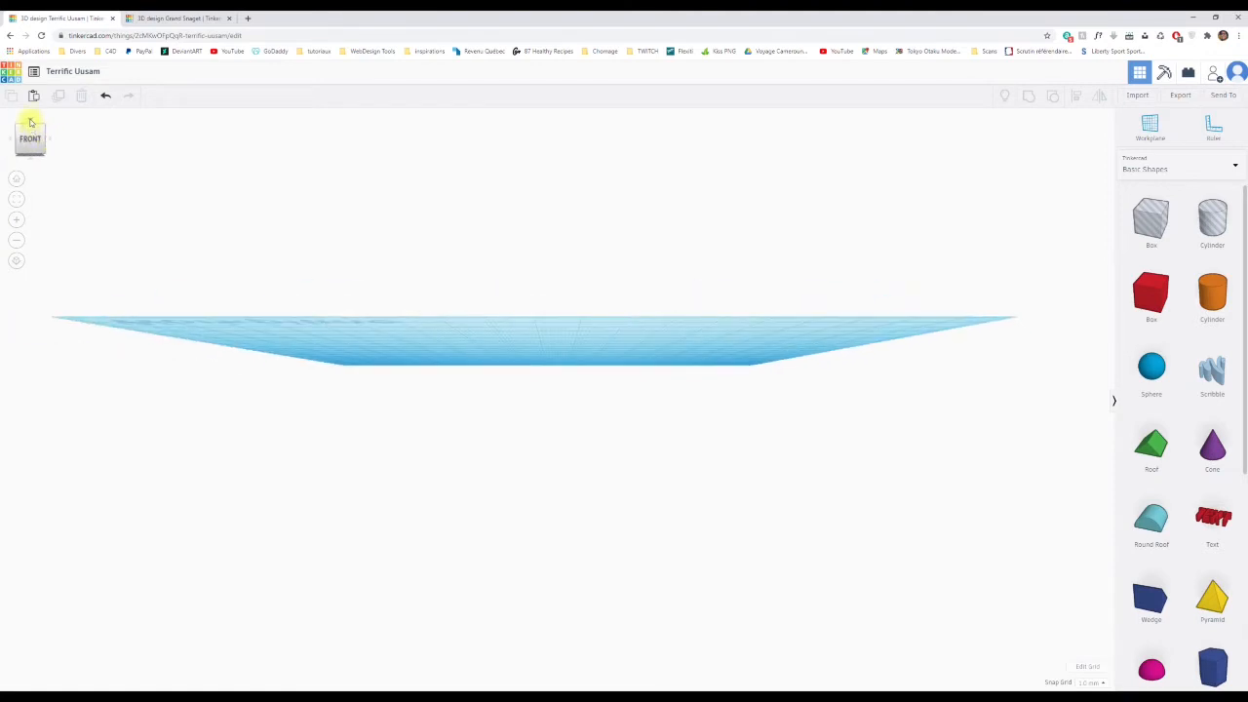
Tilt the view, reset it to the home view, and compare the flat orthographic display with the perspective display.
right_drag(84, 147, 102, 237)
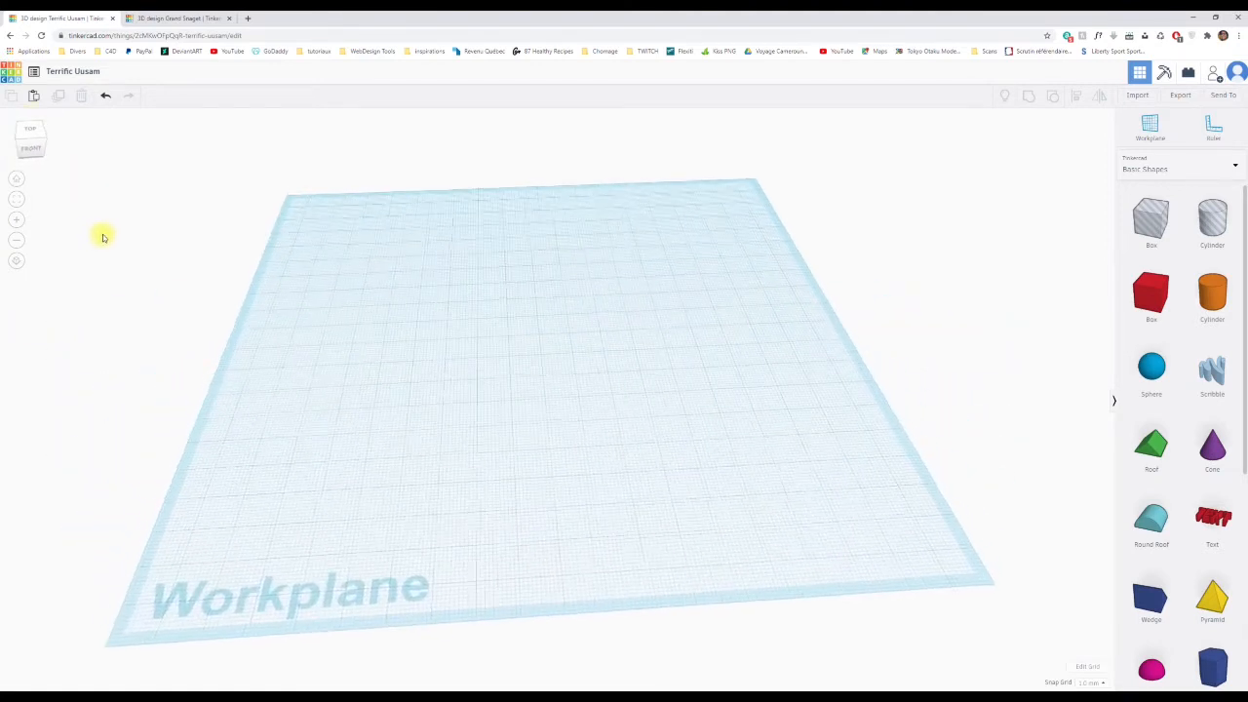
click(20, 181)
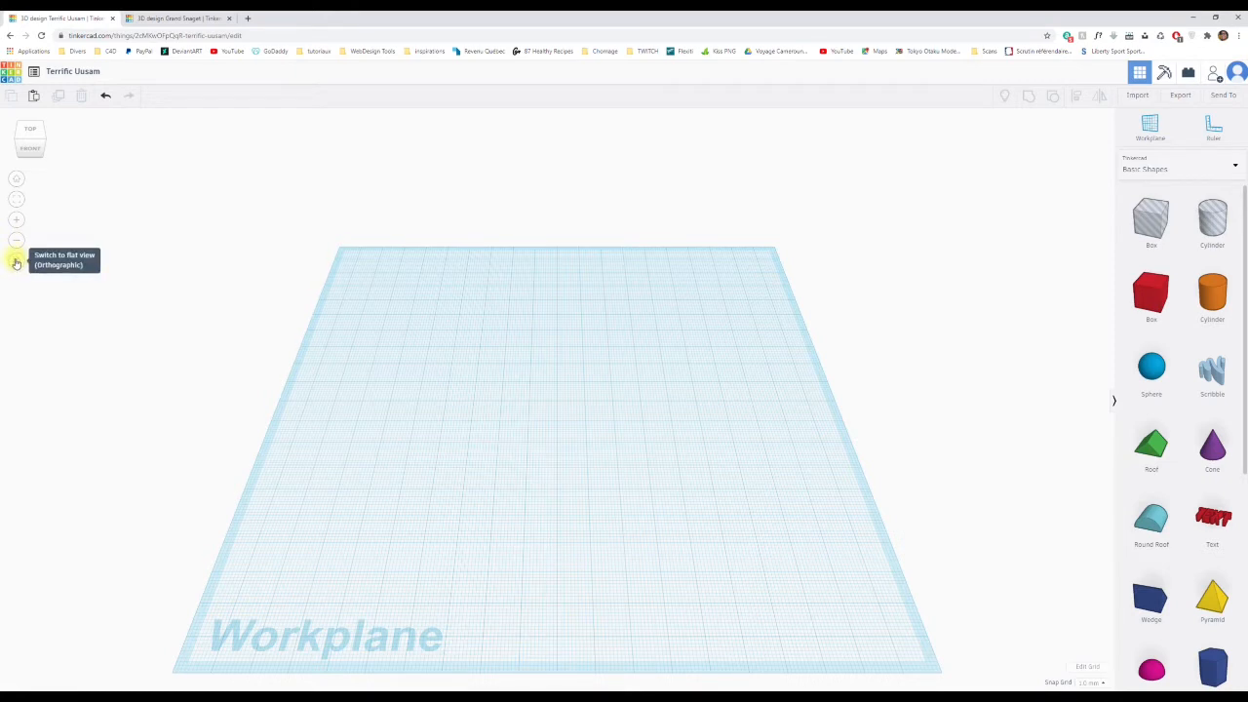
click(15, 262)
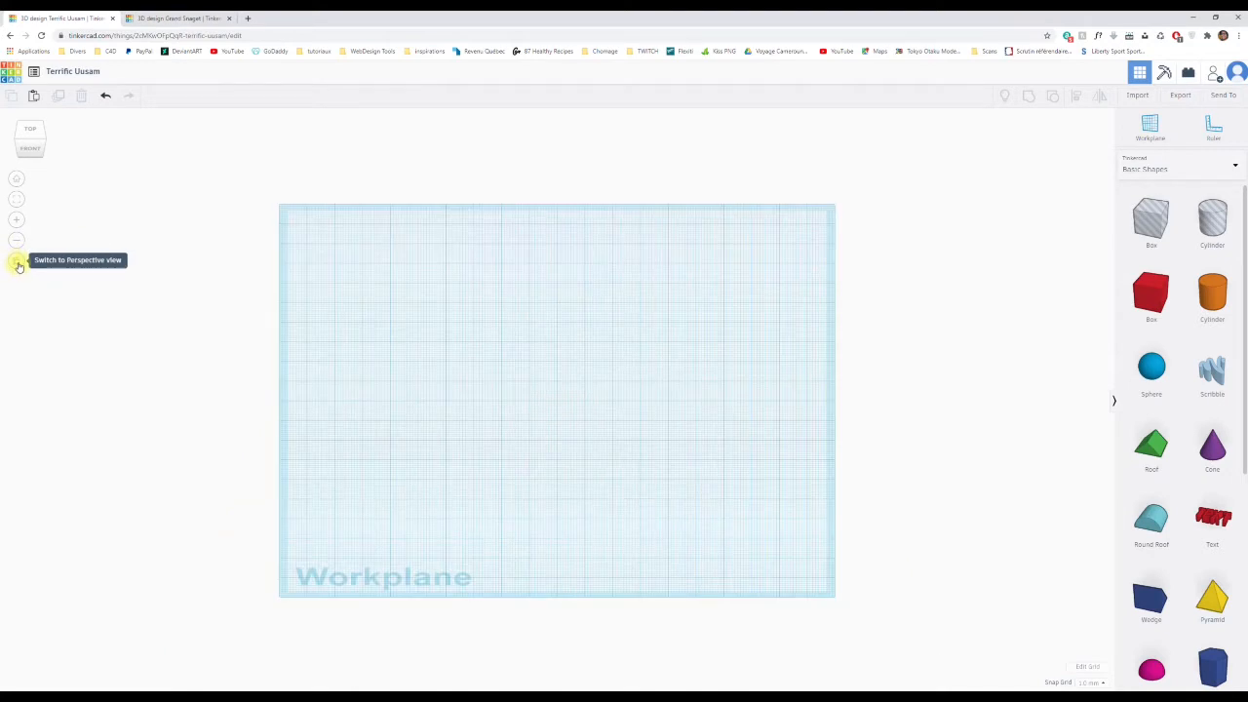
click(17, 263)
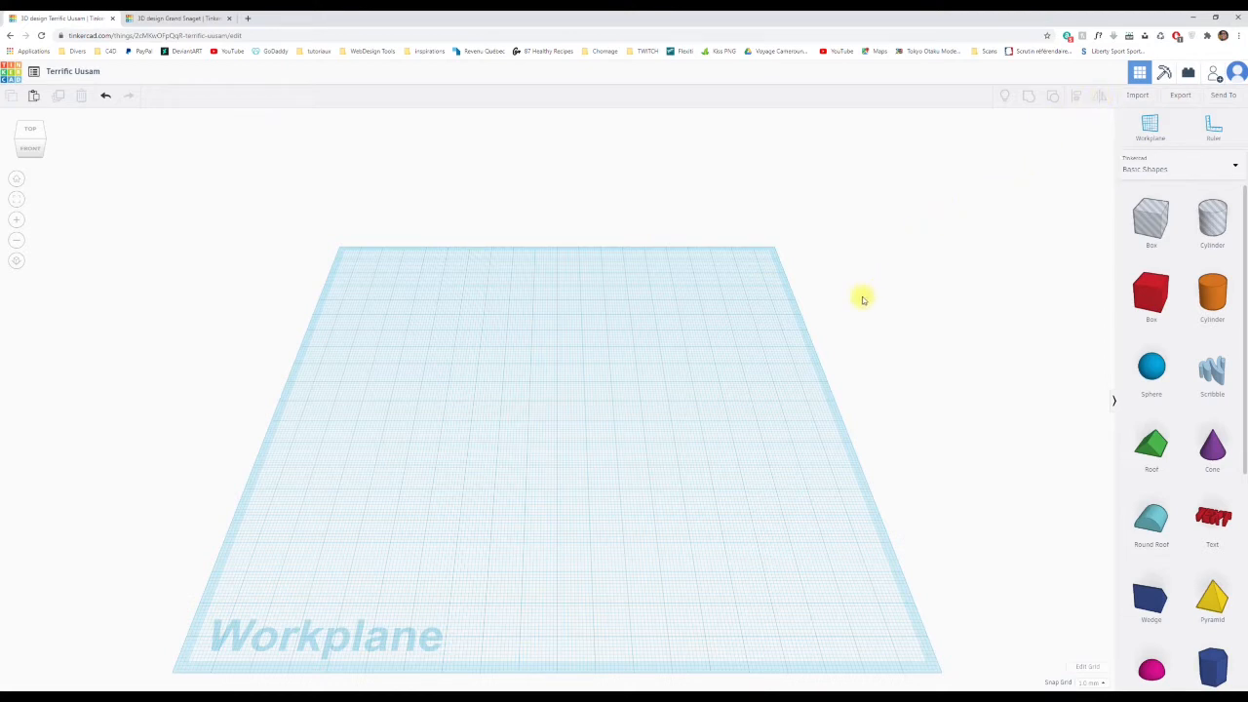
Look through the basic shapes and place a solid red box slightly behind the middle of the workplane.
right_drag(855, 306, 727, 293)
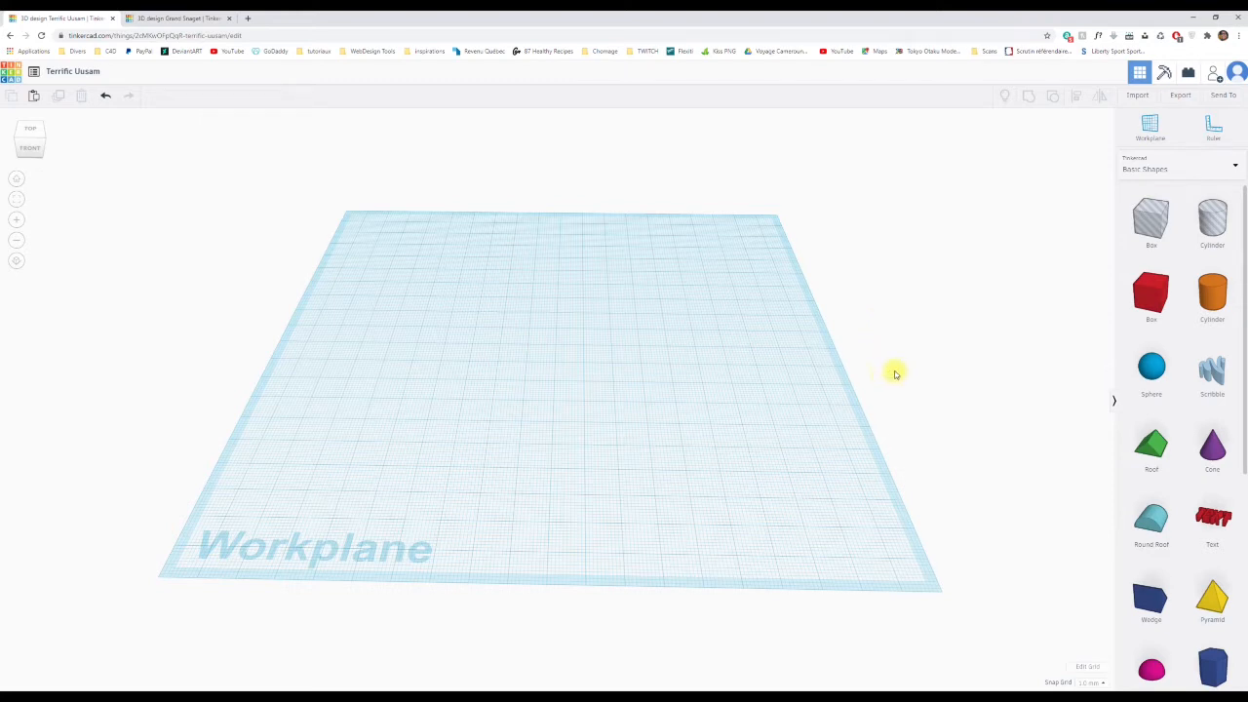
right_drag(895, 374, 900, 370)
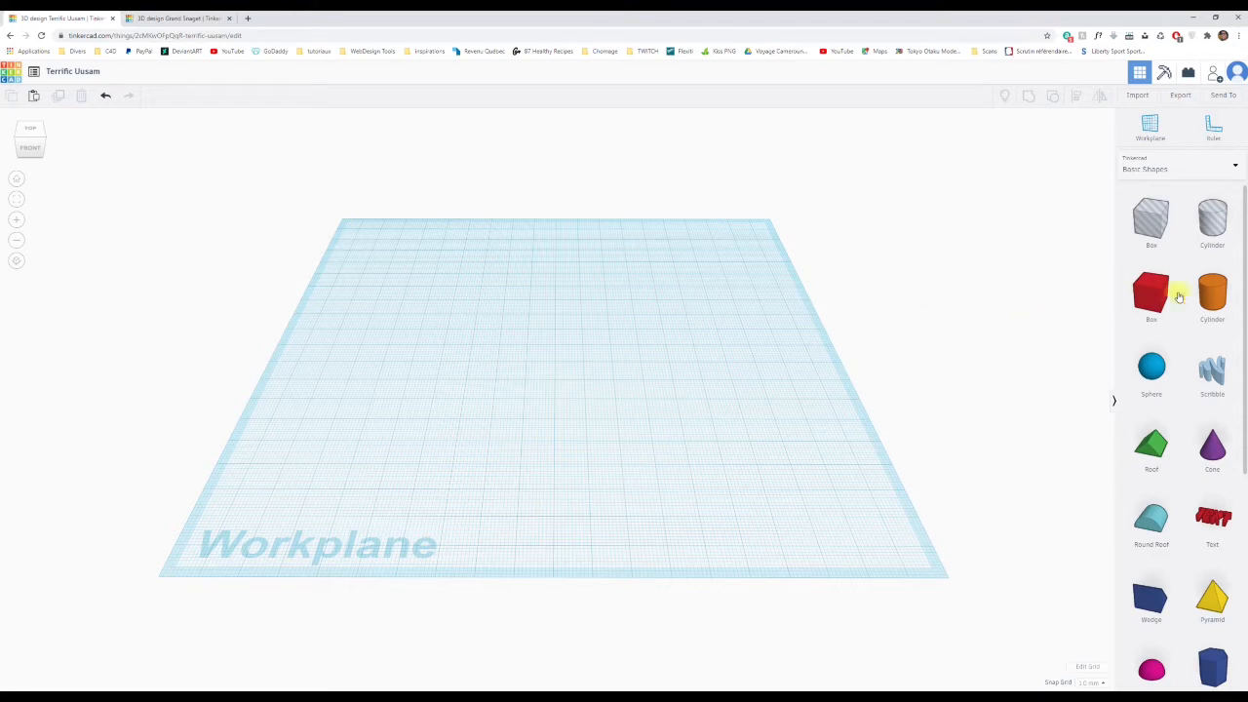
scroll(1168, 302, down, 1)
scroll(1165, 317, down, 3)
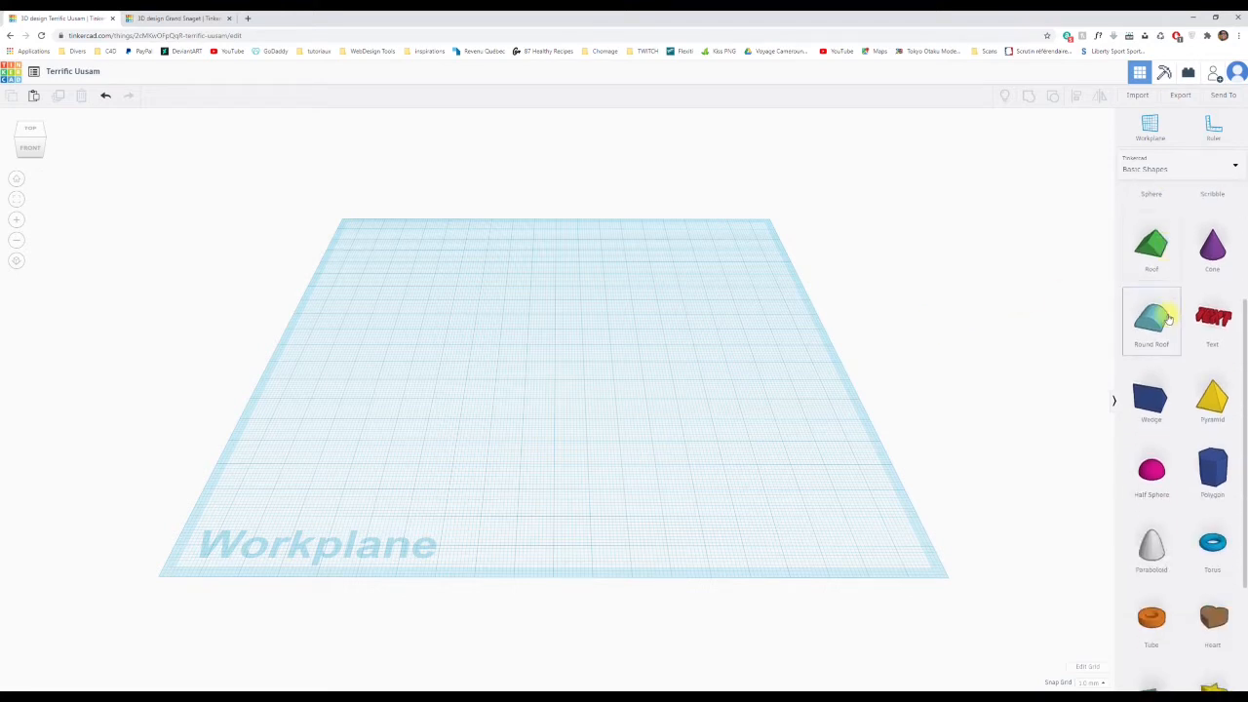
scroll(1167, 328, up, 4)
scroll(1165, 321, up, 1)
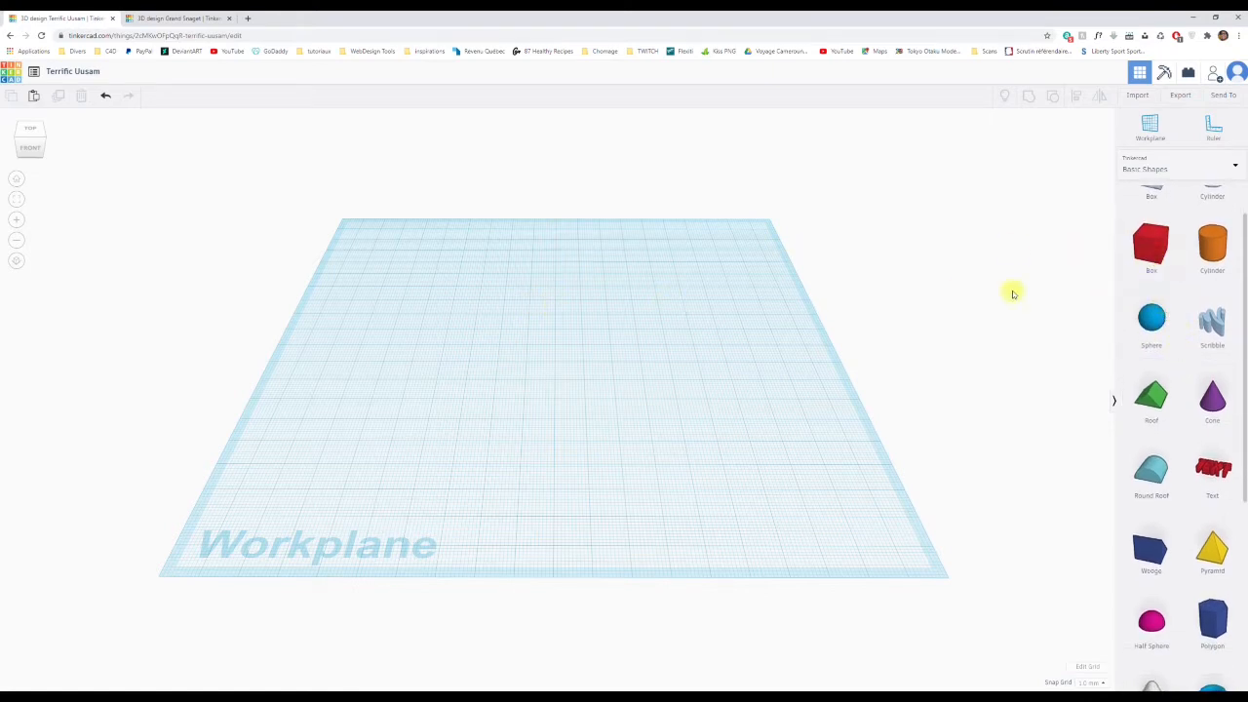
drag(1151, 250, 553, 343)
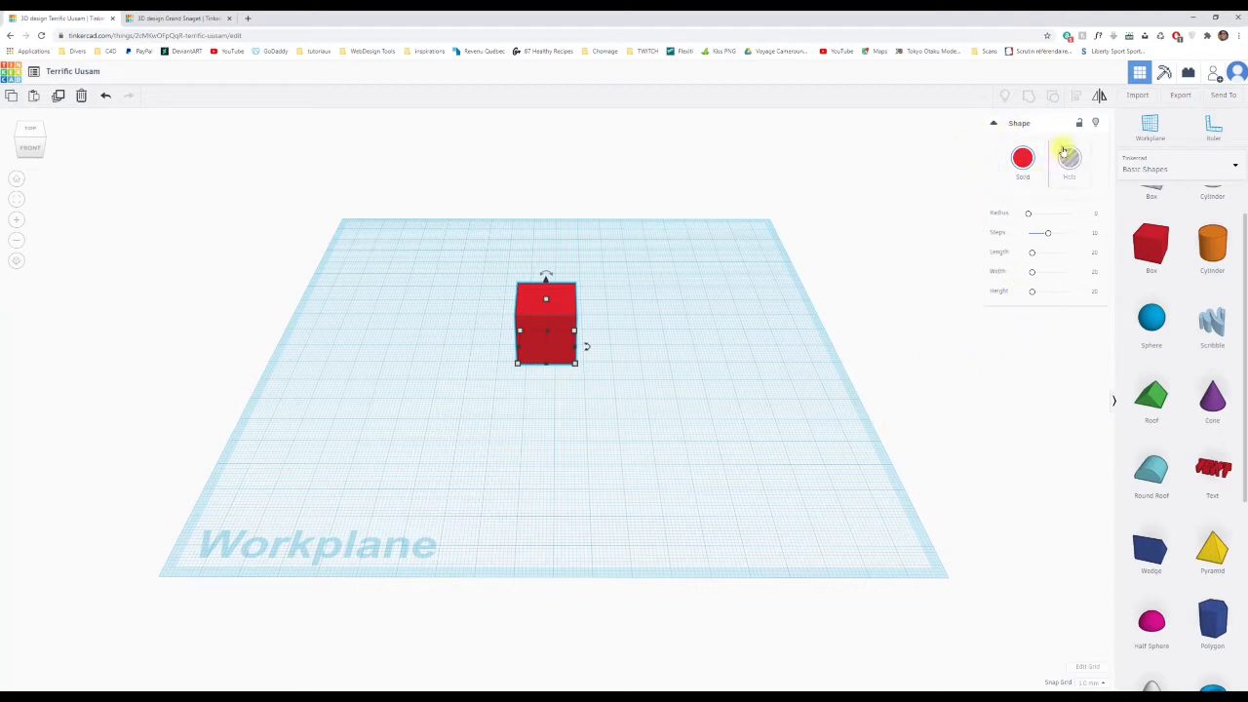
Lock the box against editing and unlock it again.
click(1080, 125)
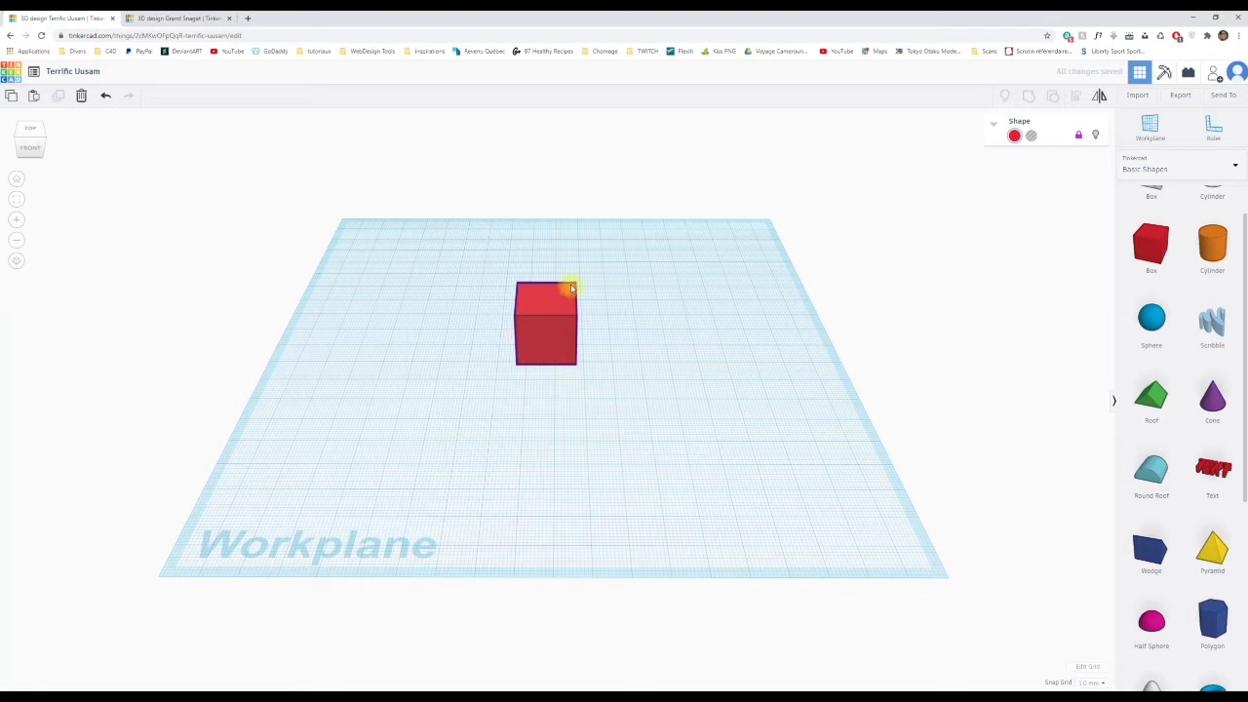
click(1078, 135)
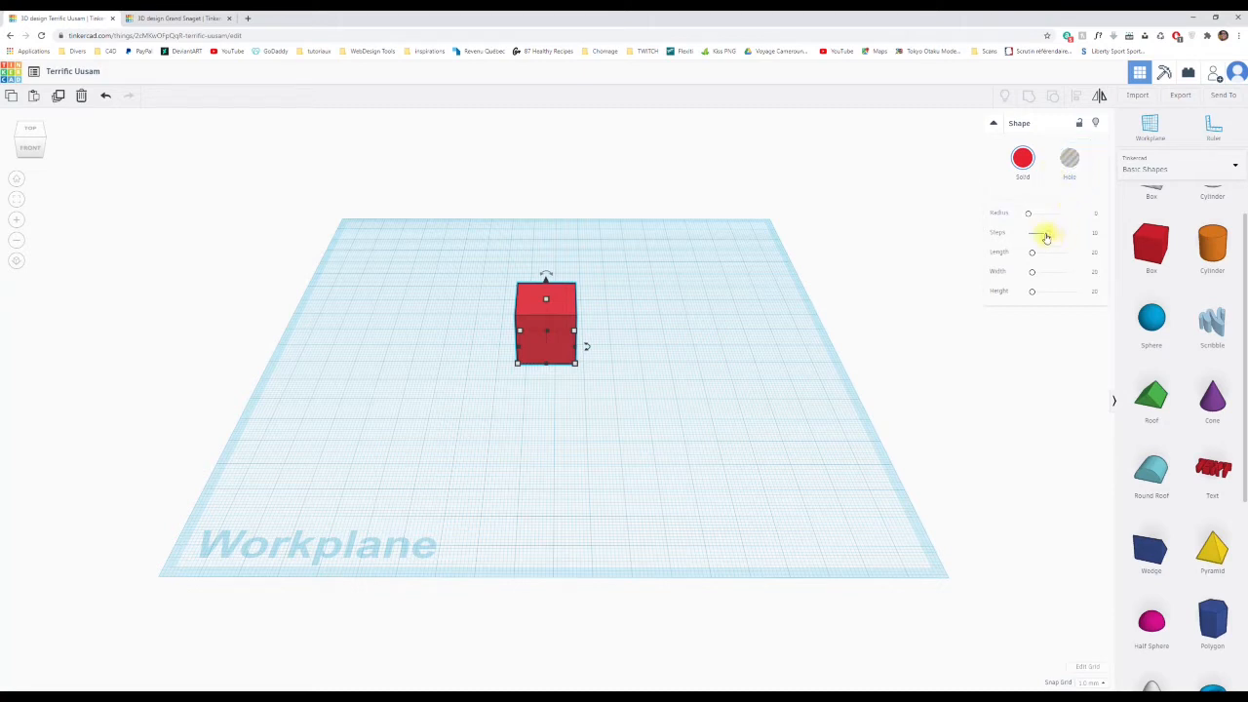
Enlarge the box's length, and set its width to about 49.5 mm and its height to about 44.5 mm.
mouse_move(1045, 236)
mouse_down()
mouse_move(1059, 231)
mouse_move(1020, 231)
mouse_move(1048, 233)
mouse_up()
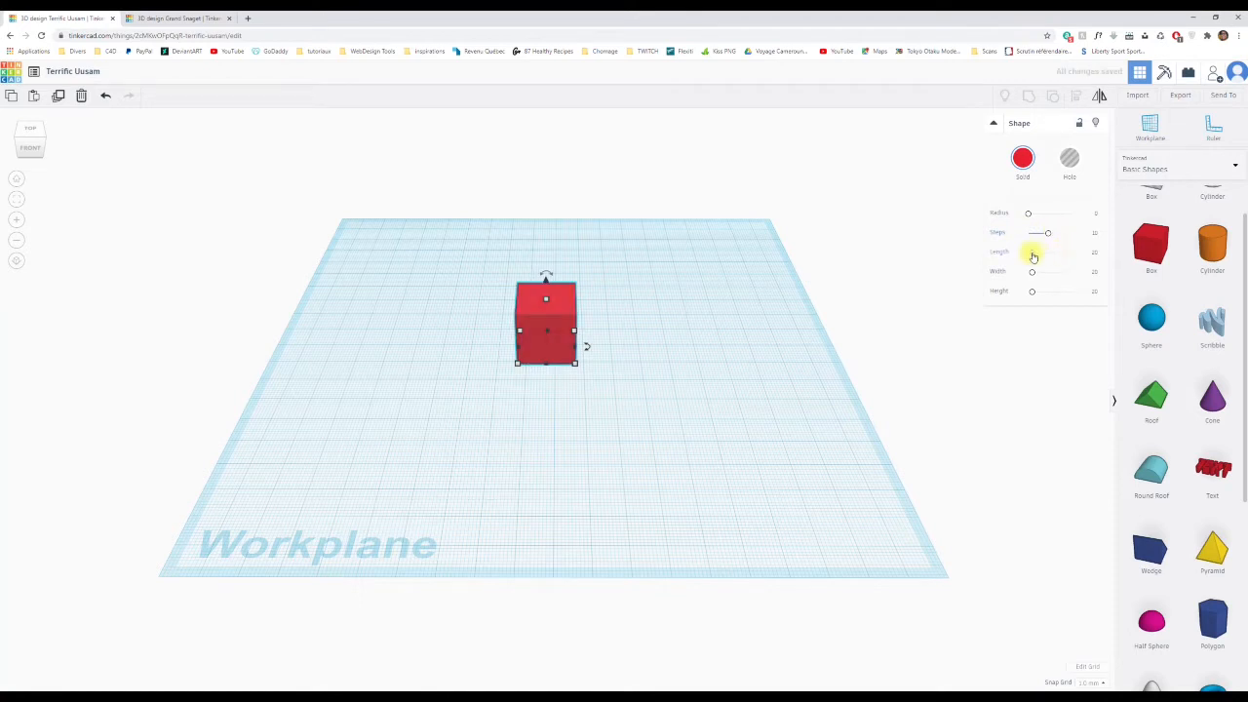
drag(1034, 256, 1036, 289)
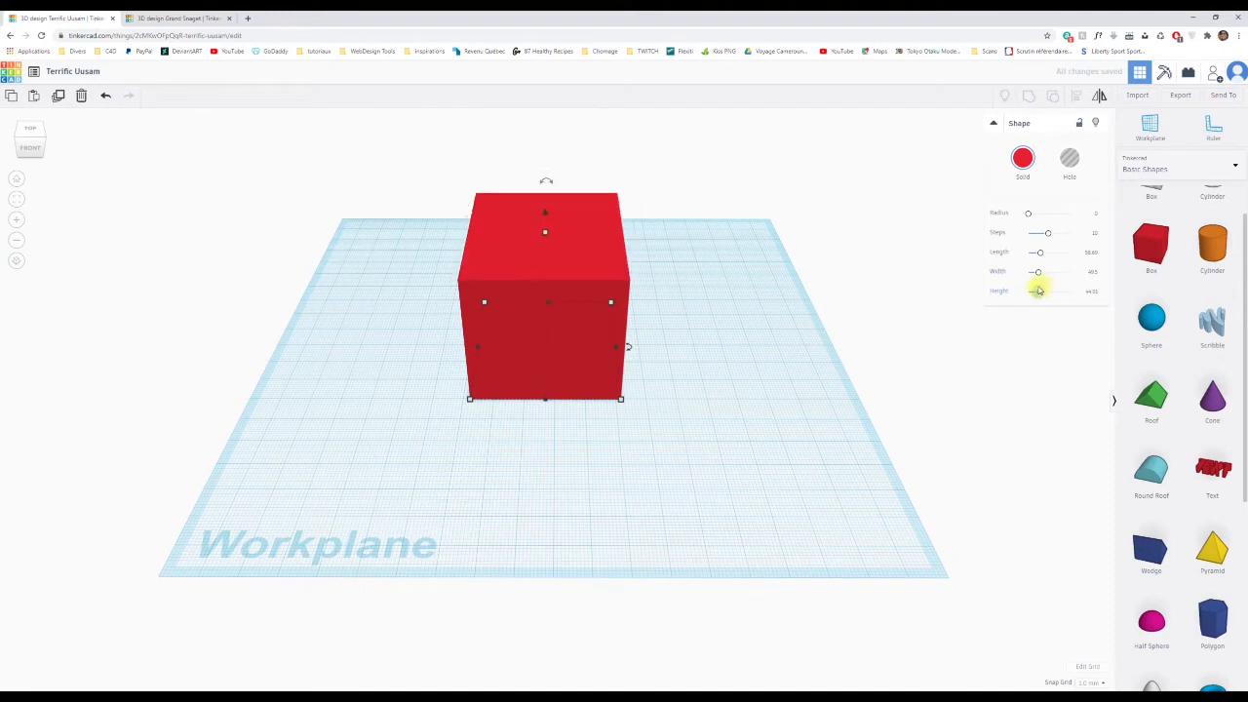
Try a small edge radius of about 0.37 on the box, reset it to 0, and inspect the box from its corners.
mouse_move(1033, 219)
mouse_down()
mouse_move(1080, 213)
mouse_move(1032, 216)
mouse_up()
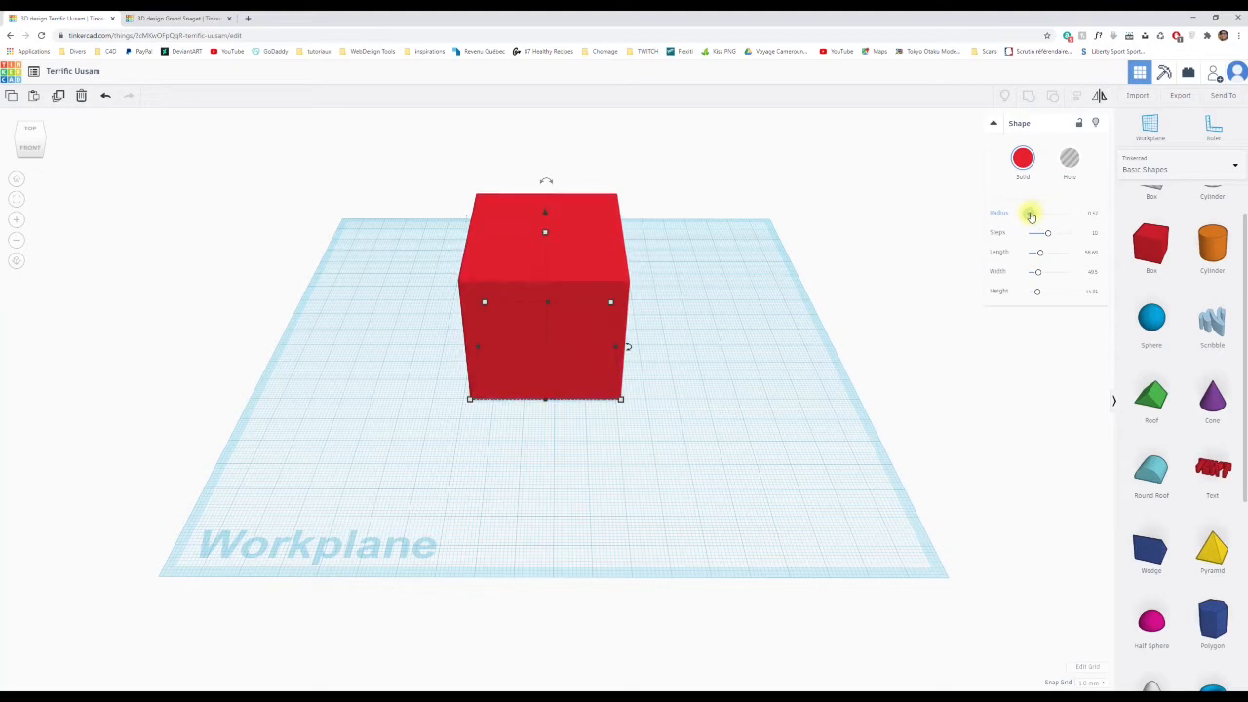
drag(1031, 216, 1030, 216)
drag(1032, 215, 1024, 213)
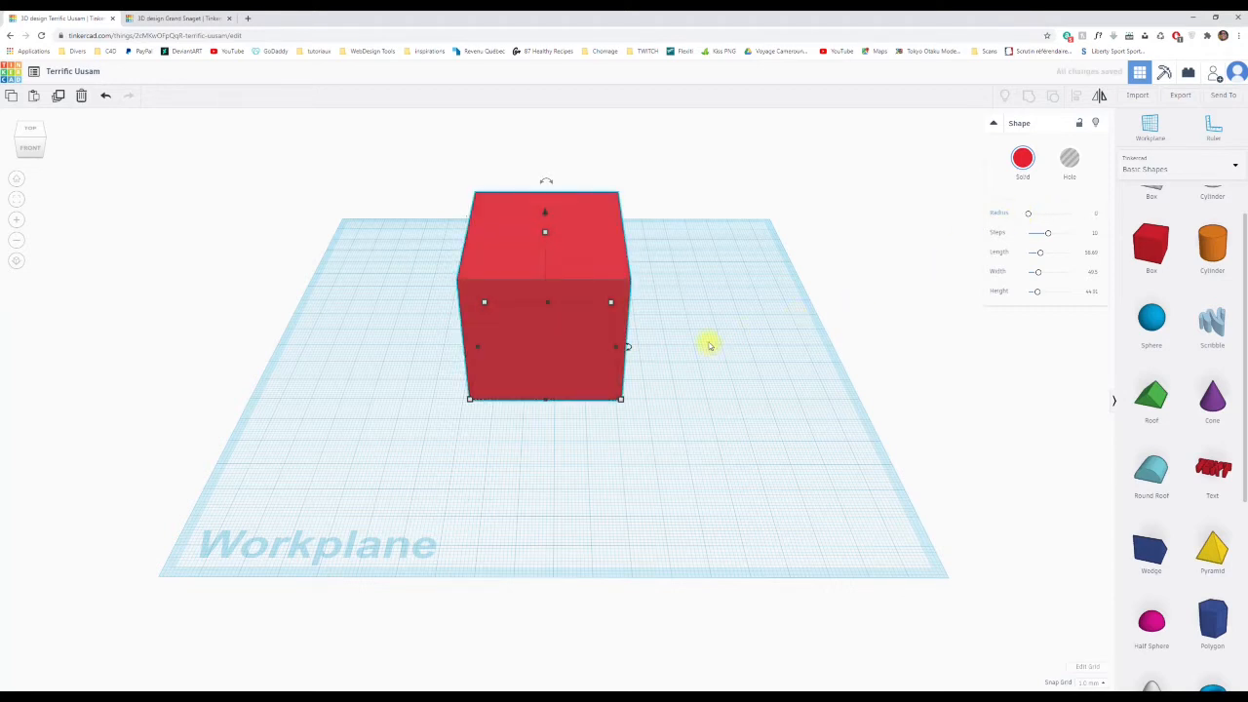
right_drag(682, 380, 649, 323)
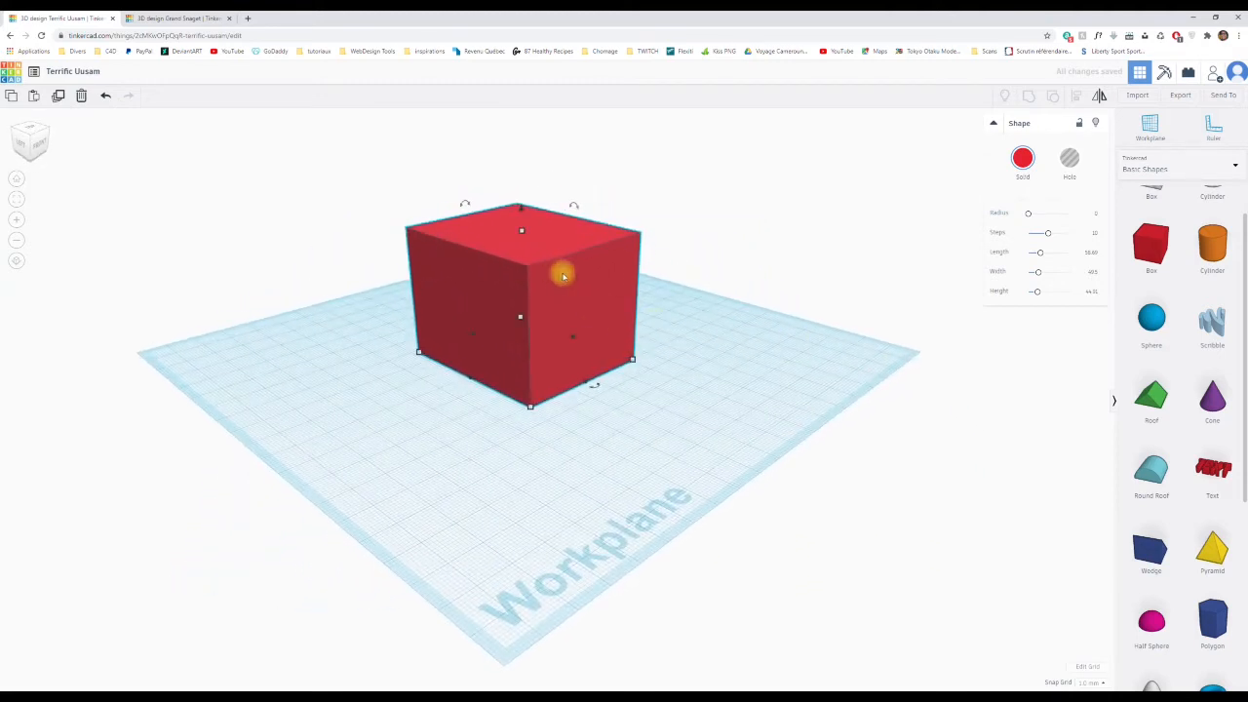
right_drag(715, 276, 646, 292)
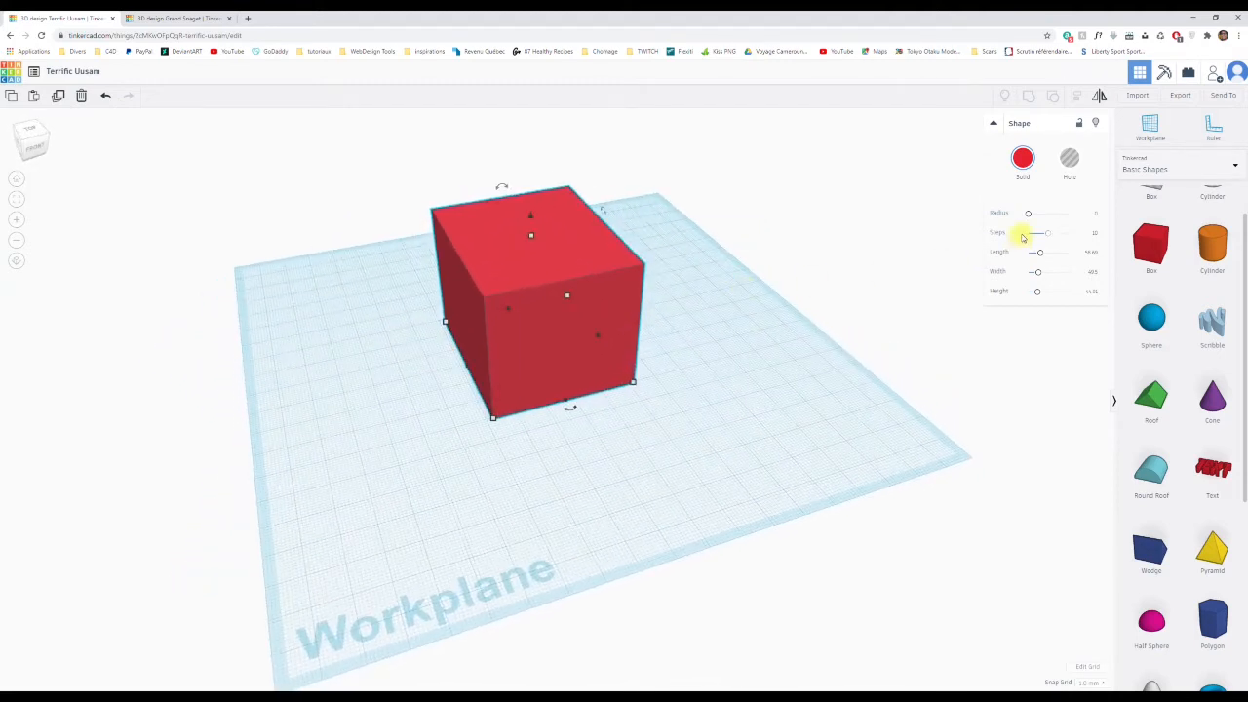
Give the box a slight edge radius of 0.37 again, set it back to 0, and compare the edges from several angles.
drag(1029, 218, 1029, 215)
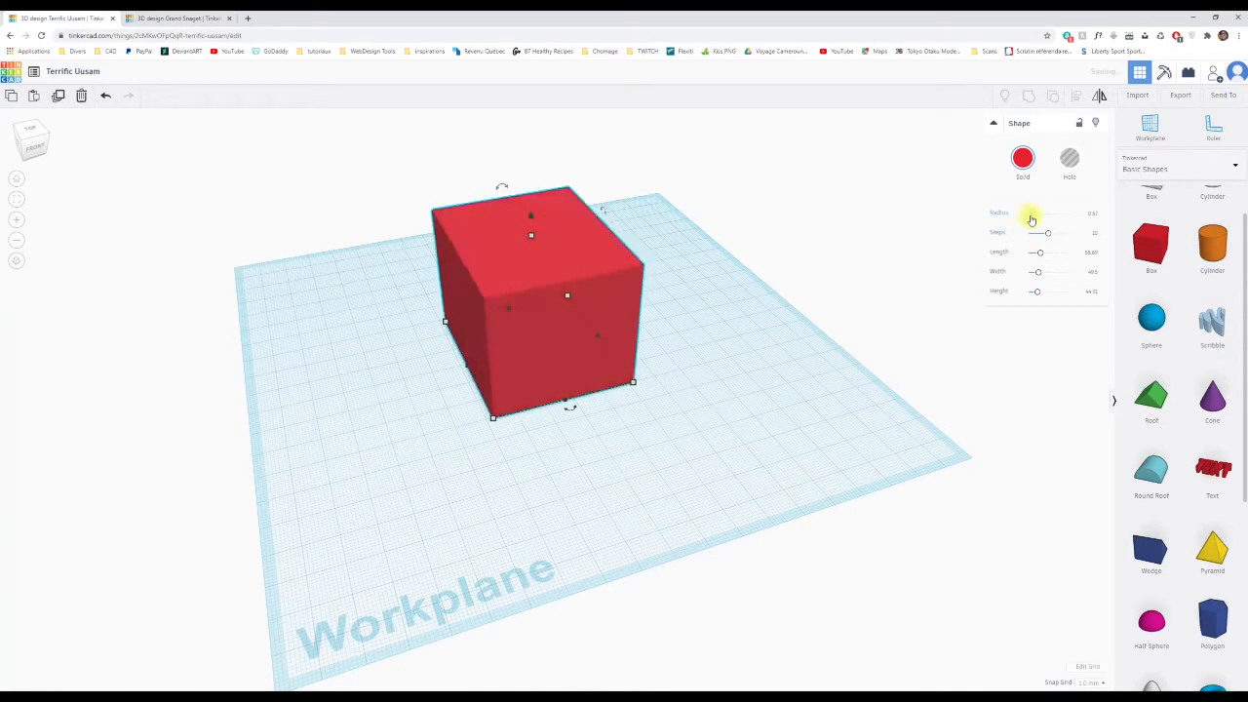
right_drag(785, 349, 601, 290)
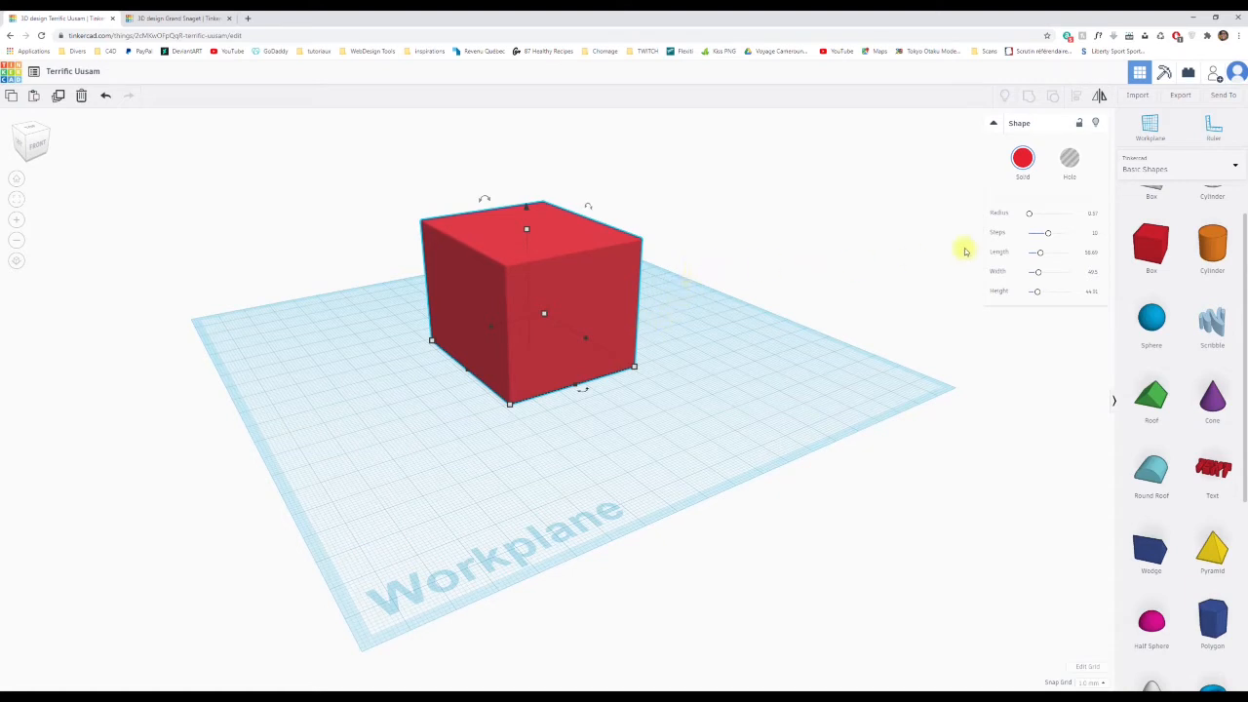
drag(1030, 218, 1005, 215)
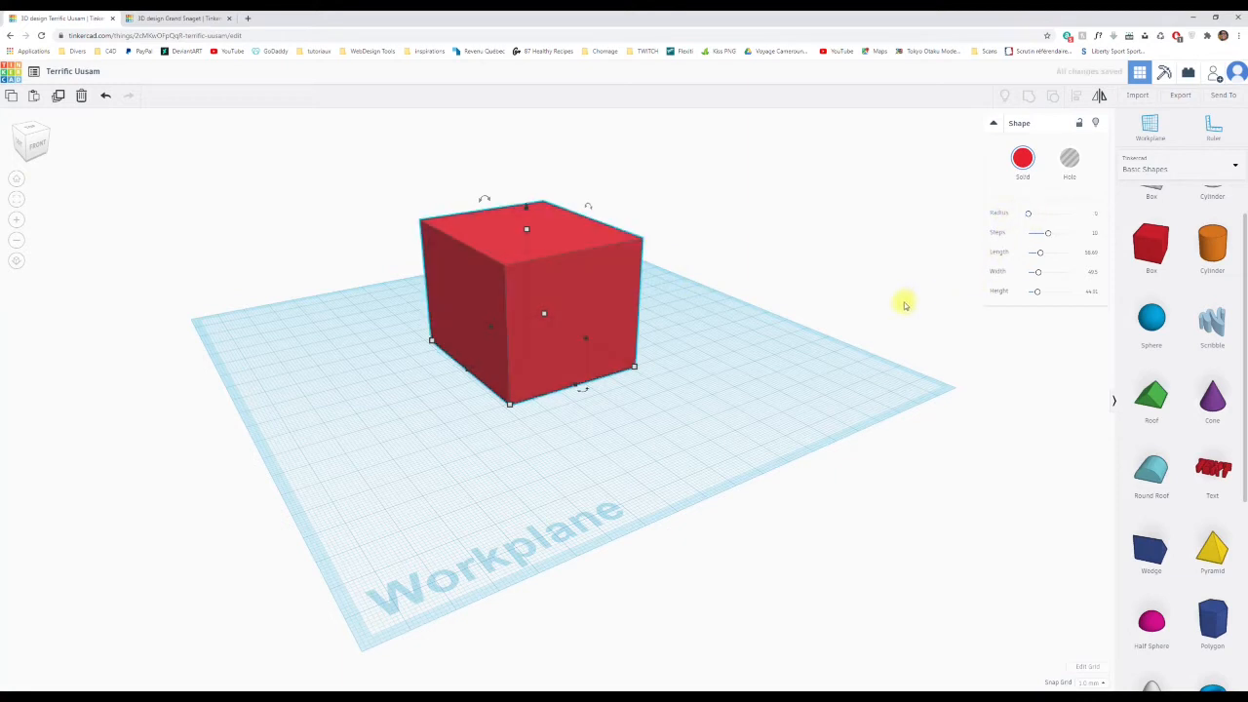
right_drag(769, 286, 624, 321)
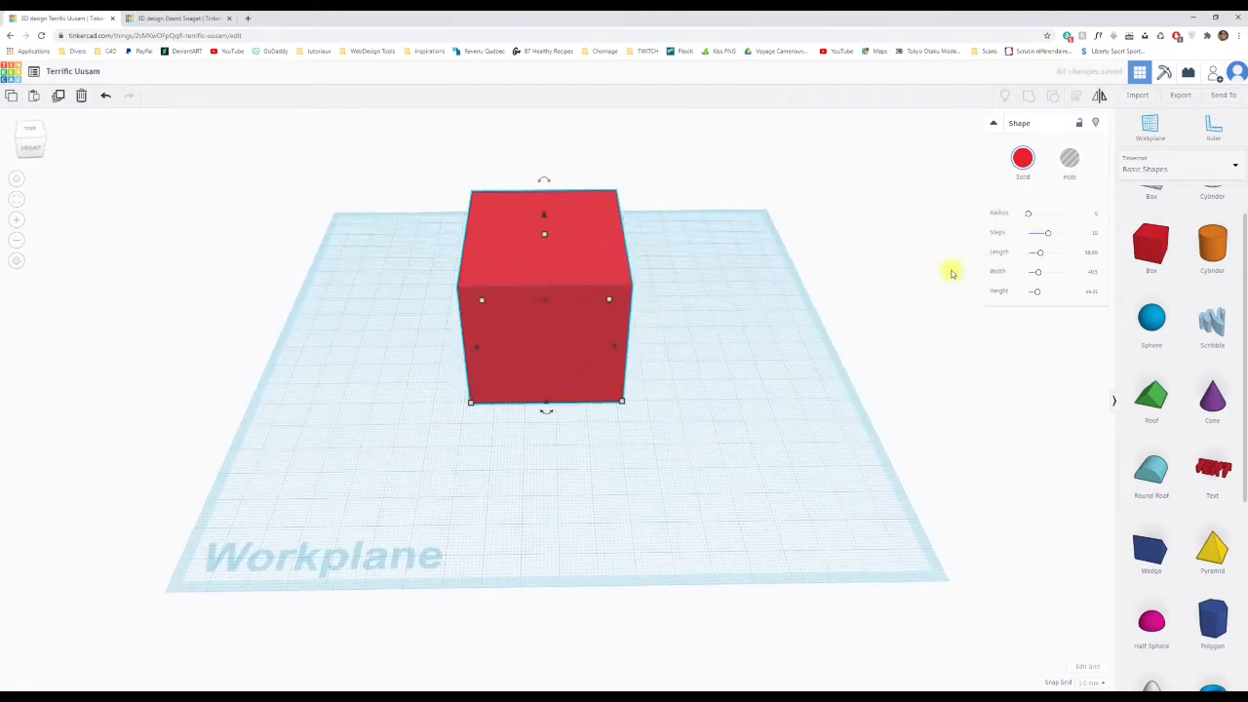
right_drag(758, 326, 673, 296)
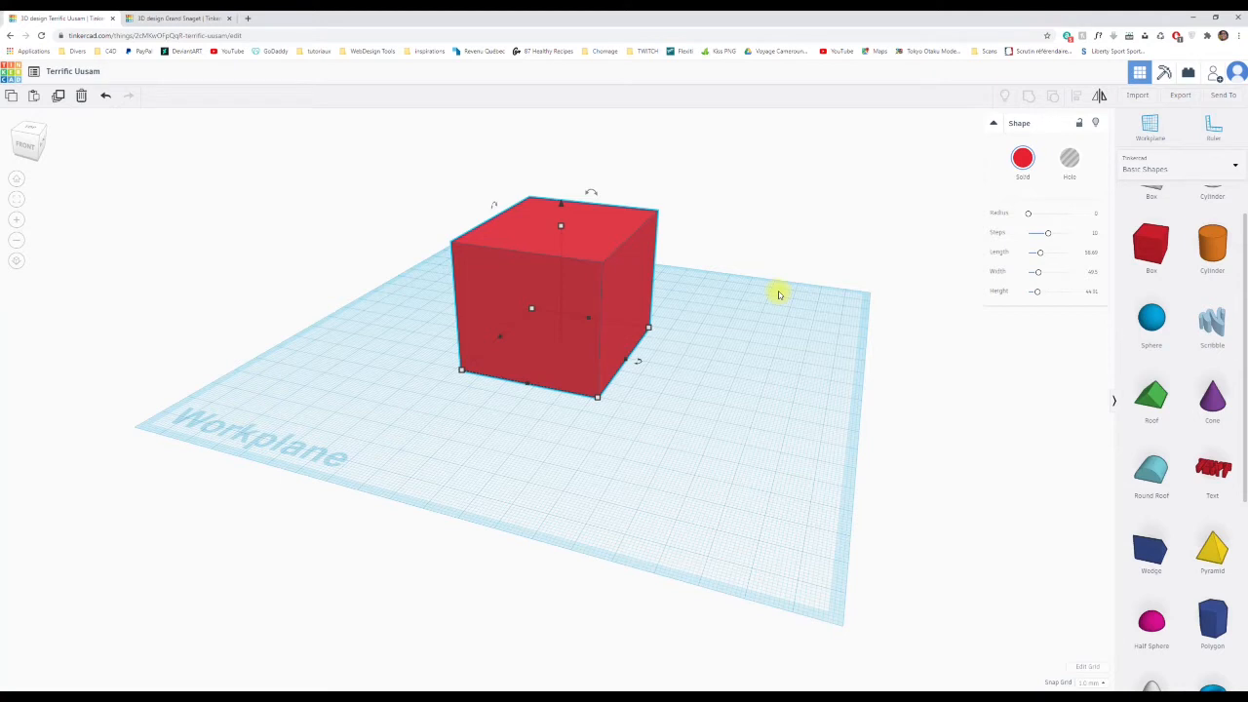
mouse_move(1027, 217)
mouse_down()
mouse_move(1063, 209)
mouse_move(1015, 213)
mouse_up()
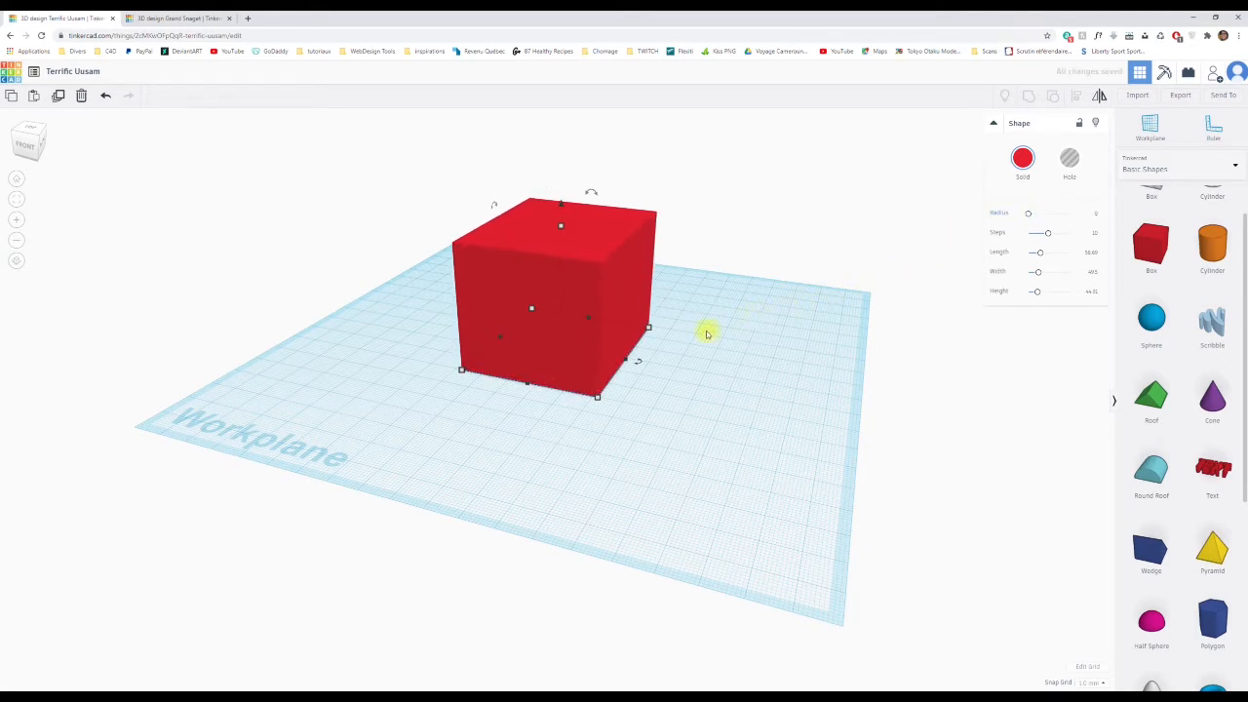
right_drag(706, 351, 894, 259)
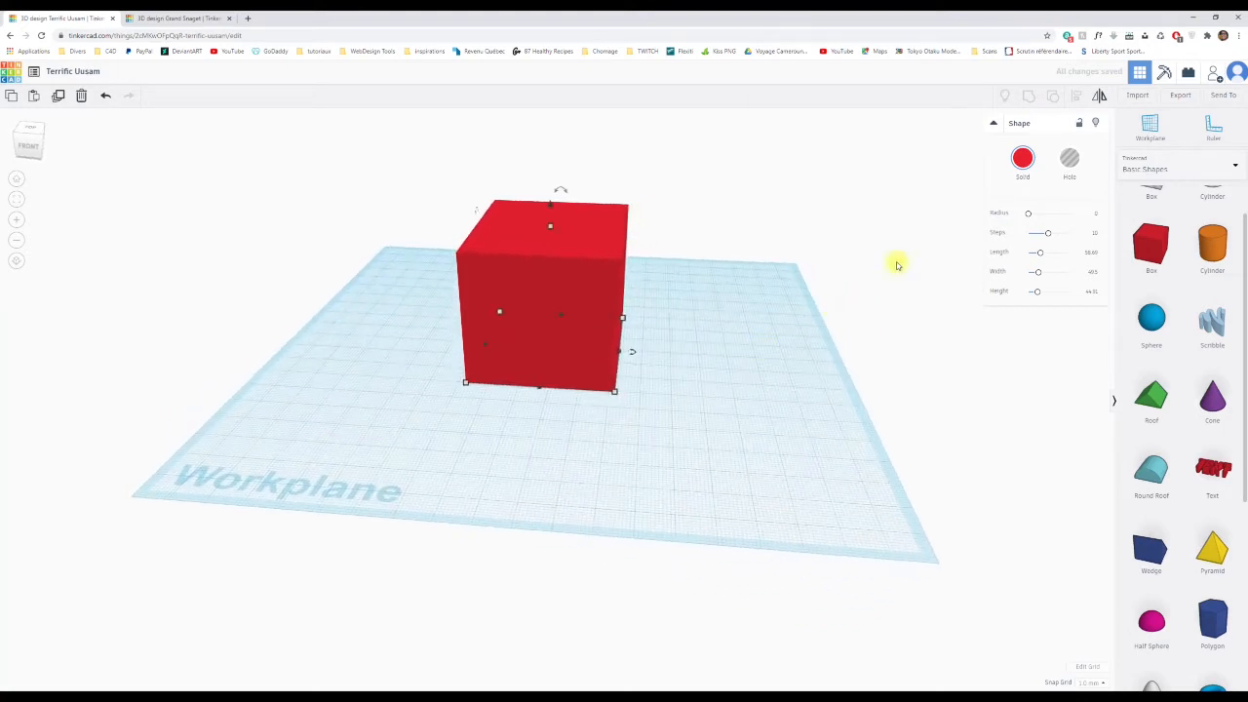
Recolour the solid box with the turquoise and purple presets, and finish with a custom light violet.
click(1022, 159)
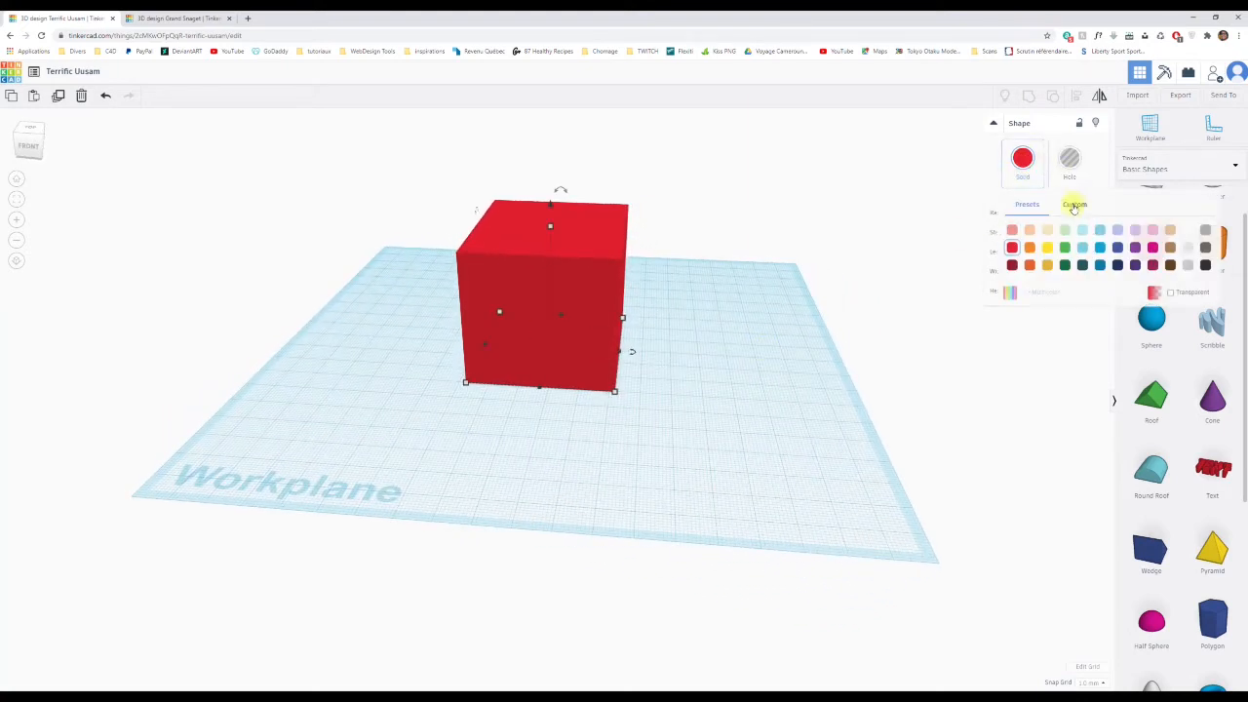
click(1082, 247)
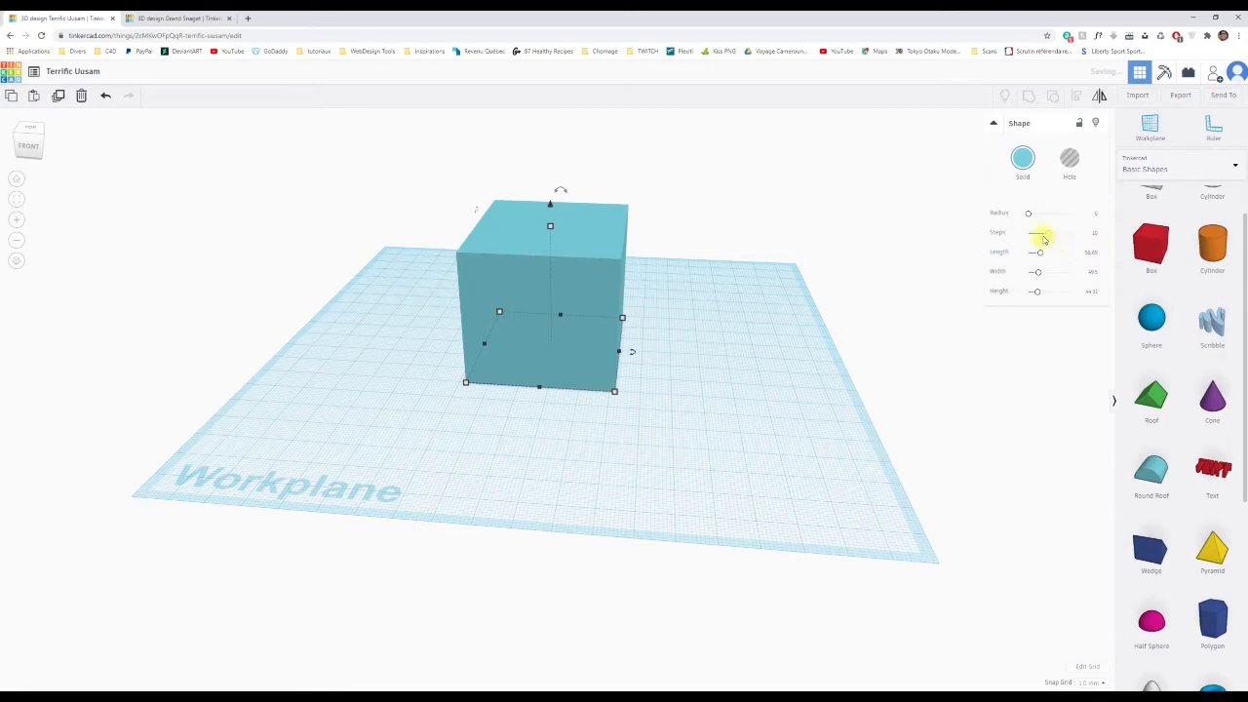
click(1029, 171)
click(1134, 250)
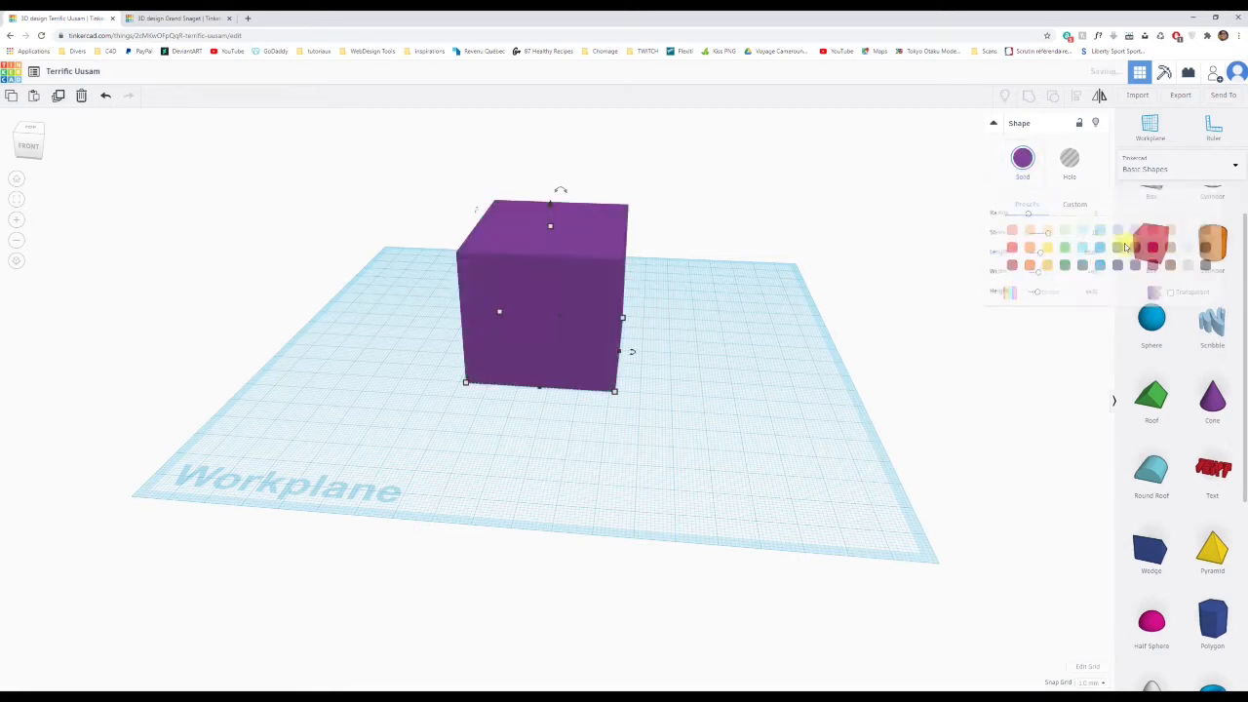
click(1030, 182)
click(1074, 204)
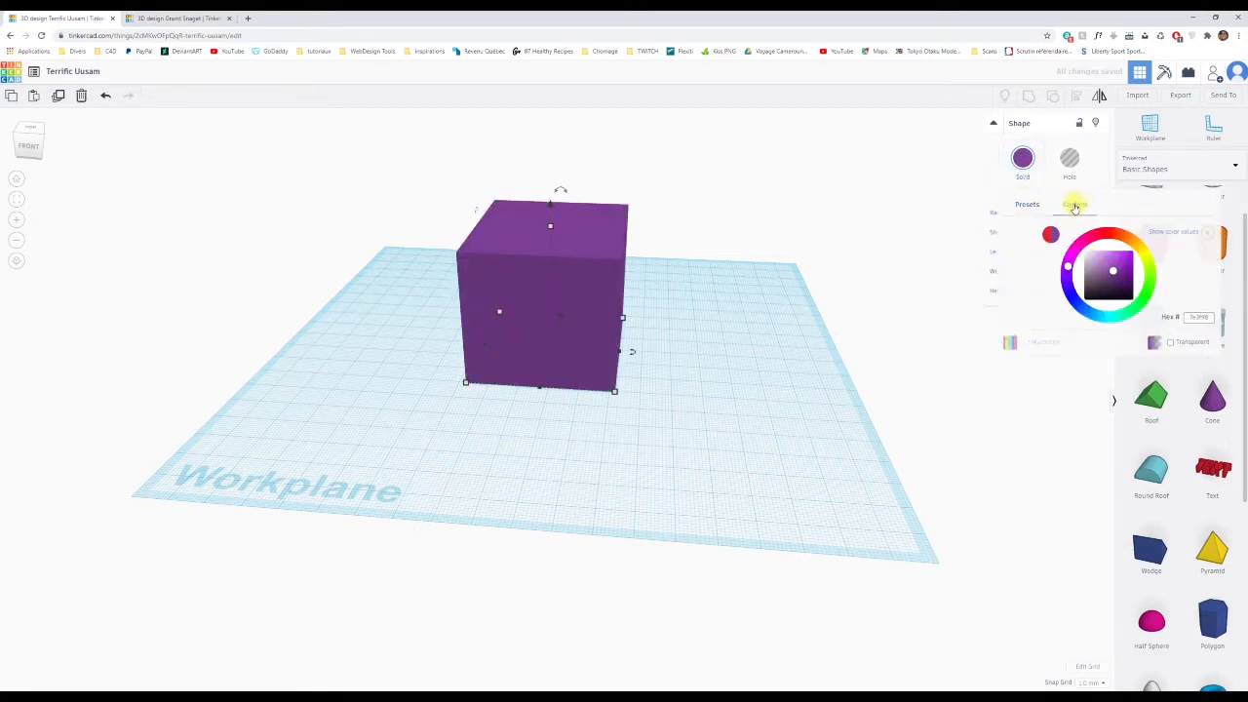
mouse_move(1115, 266)
mouse_down()
mouse_move(1096, 245)
mouse_move(1099, 281)
mouse_up()
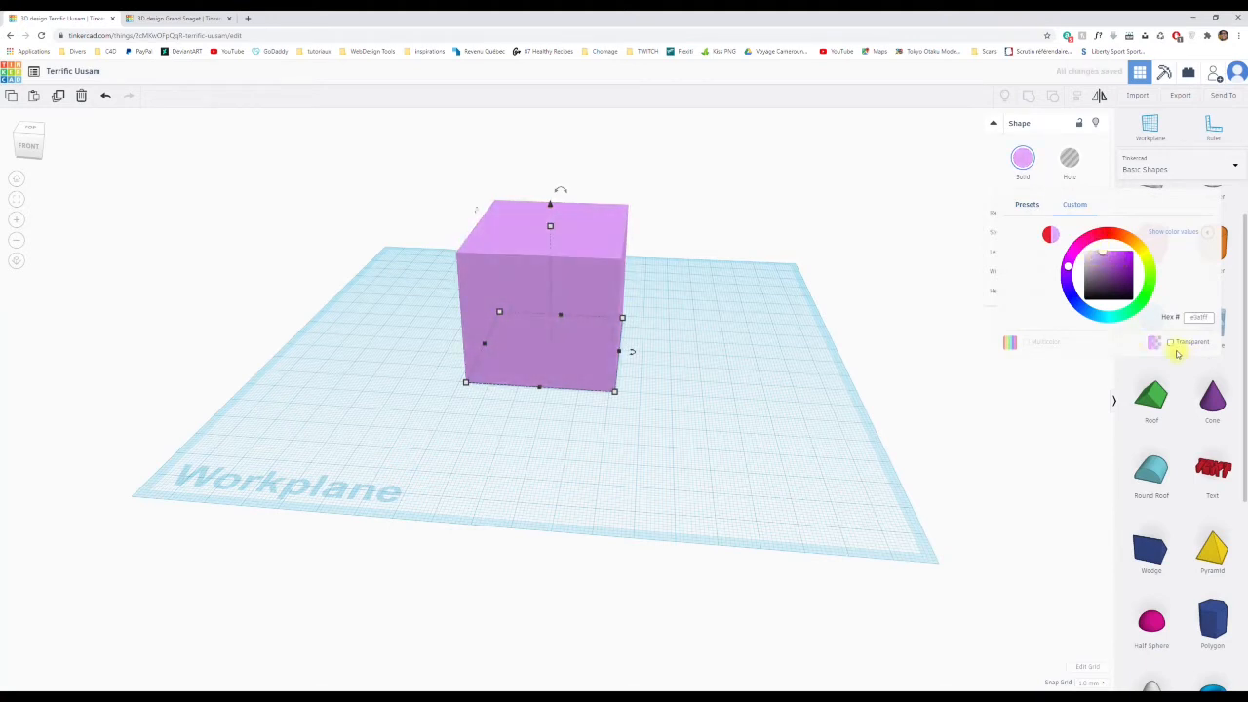
click(1021, 158)
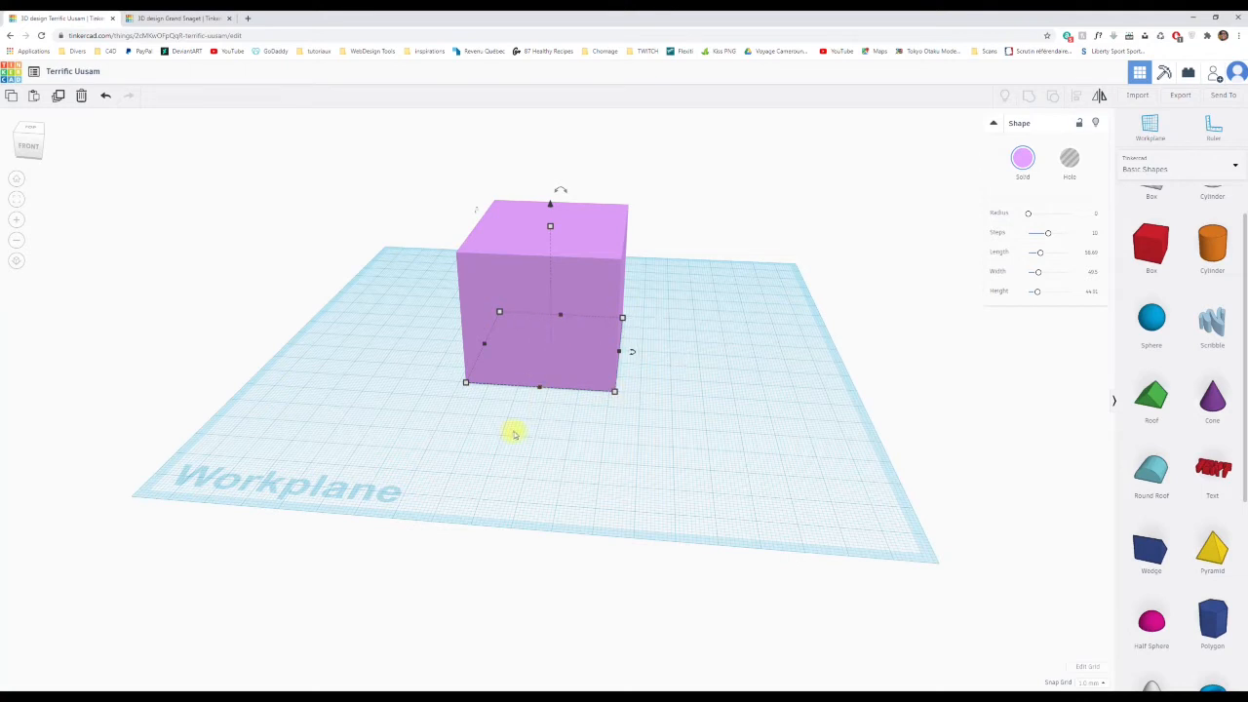
Raise the box 6 mm above the workplane and lower it back onto the grid.
right_drag(512, 432, 556, 429)
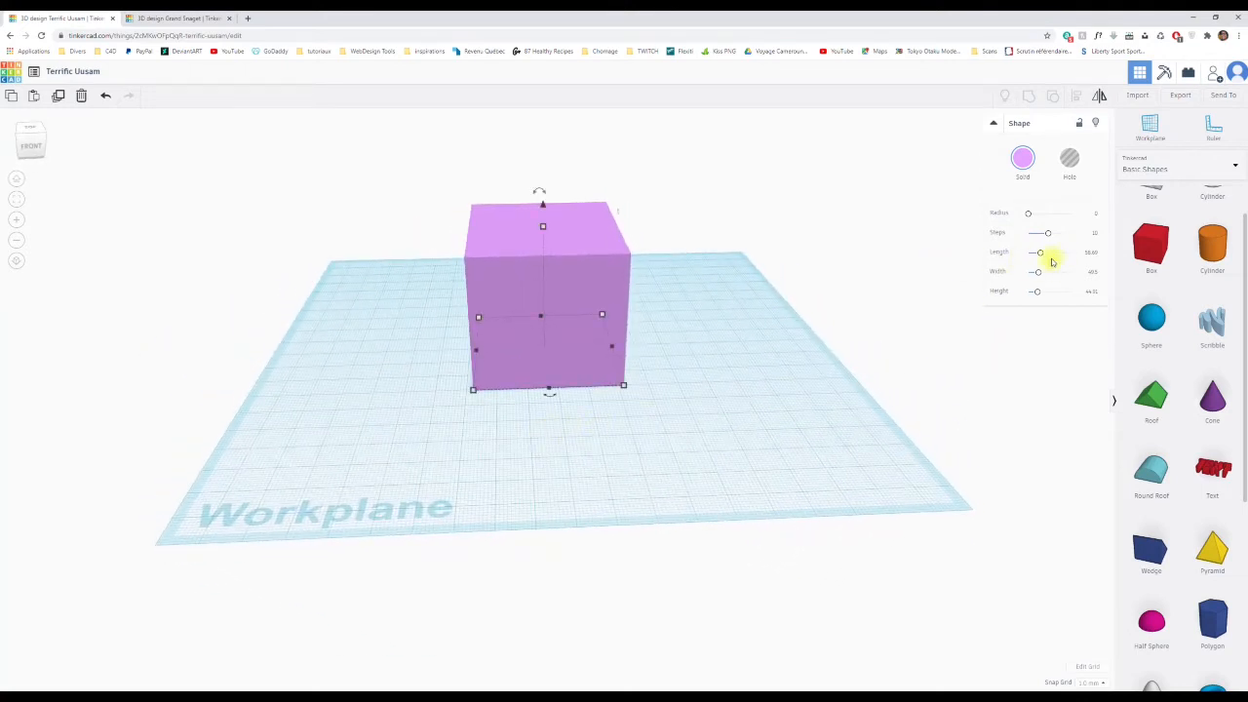
right_drag(736, 331, 672, 244)
right_drag(696, 298, 591, 209)
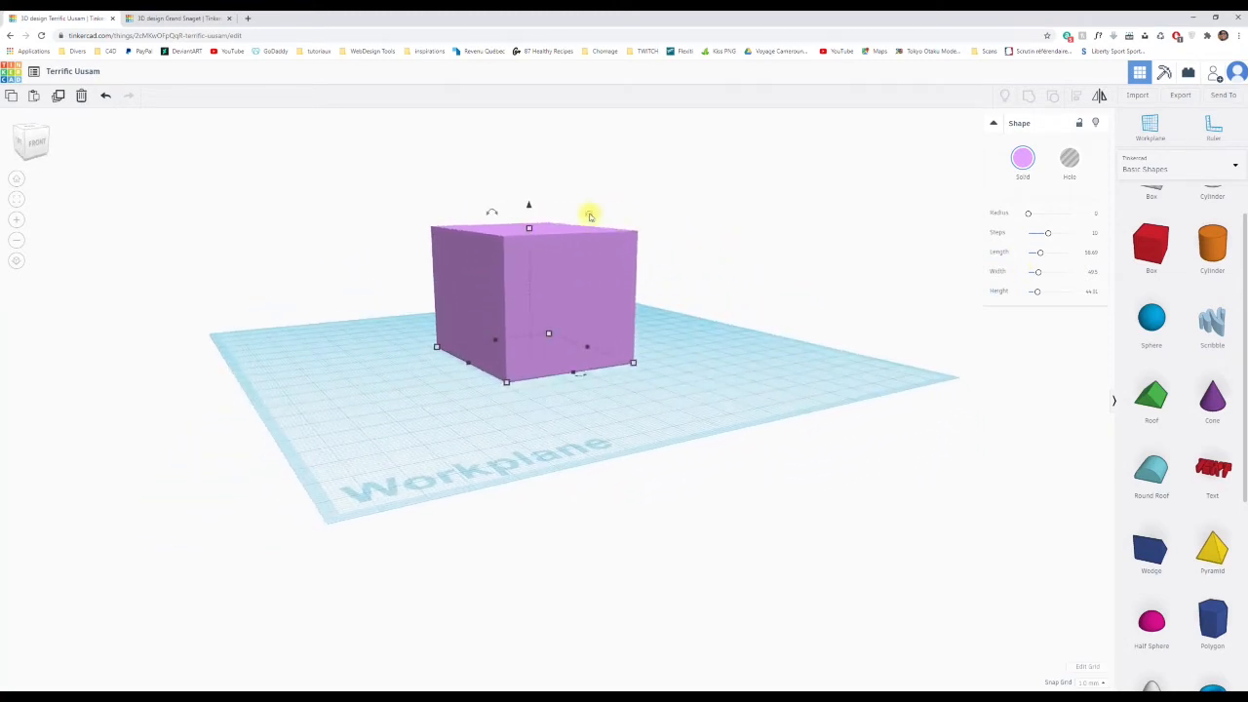
drag(531, 208, 558, 191)
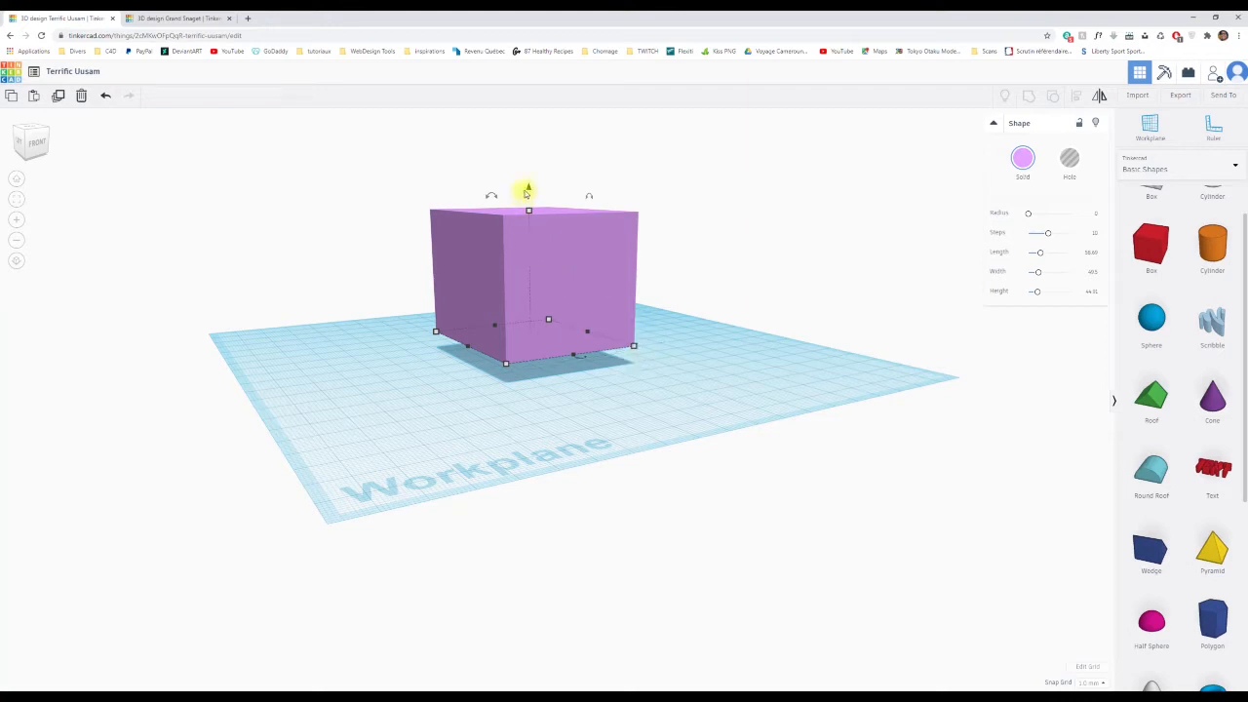
mouse_move(530, 188)
mouse_down()
mouse_move(532, 162)
mouse_move(531, 208)
mouse_up()
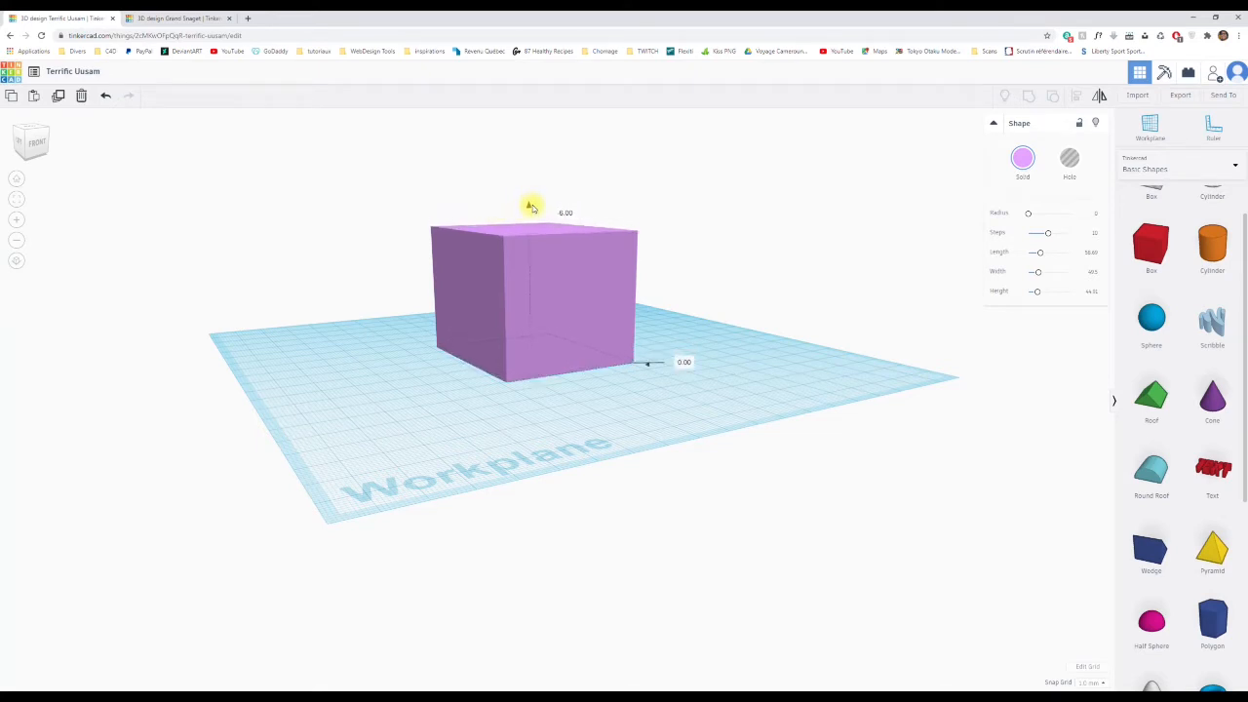
drag(531, 208, 529, 206)
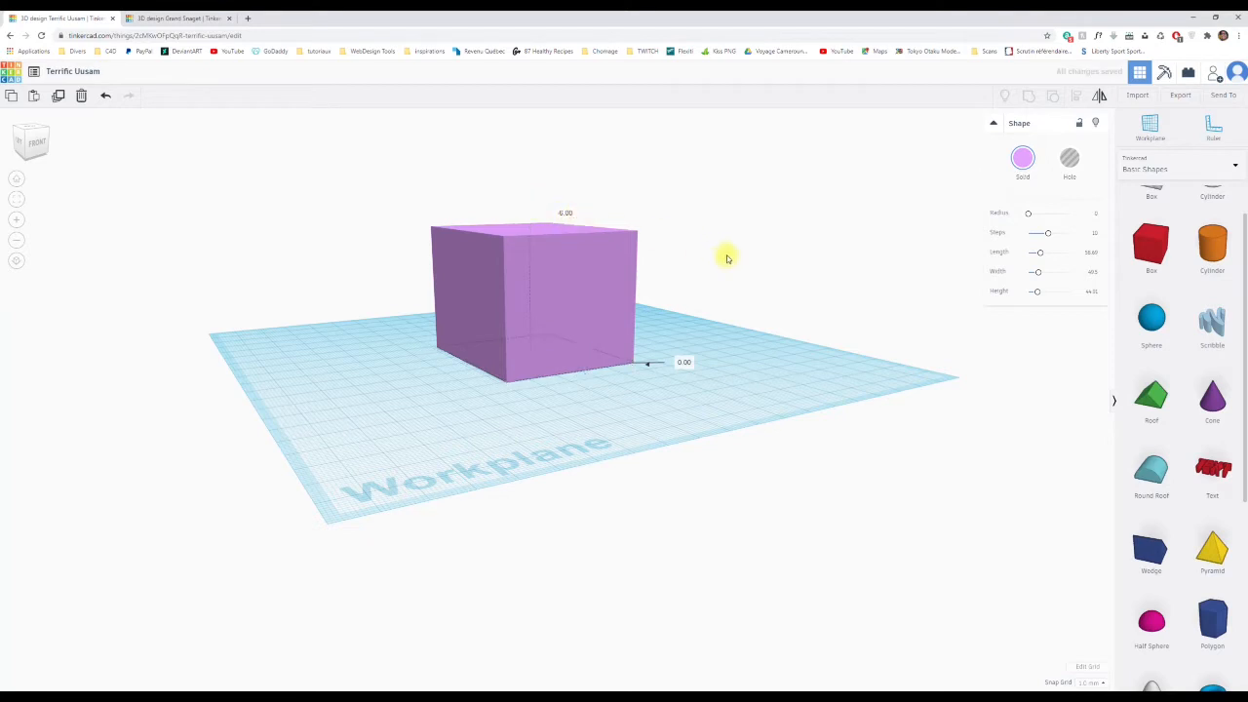
right_drag(725, 253, 535, 231)
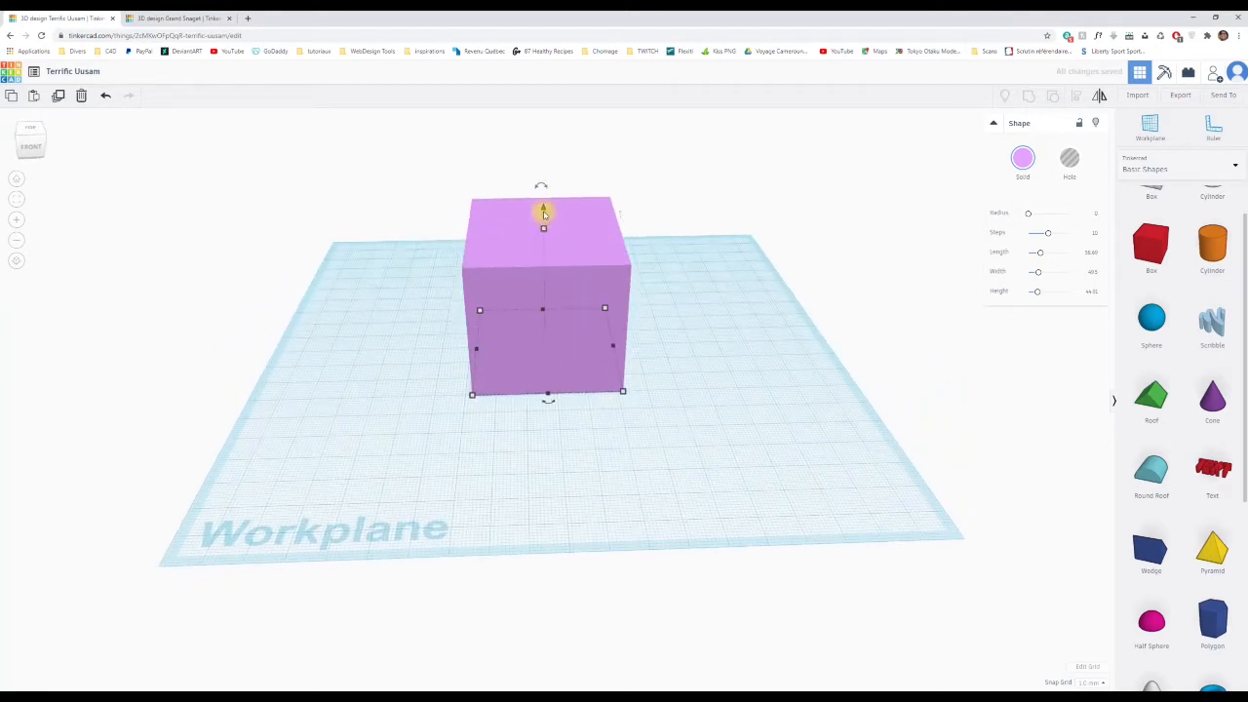
mouse_move(544, 209)
mouse_down()
mouse_move(546, 193)
mouse_move(543, 210)
mouse_up()
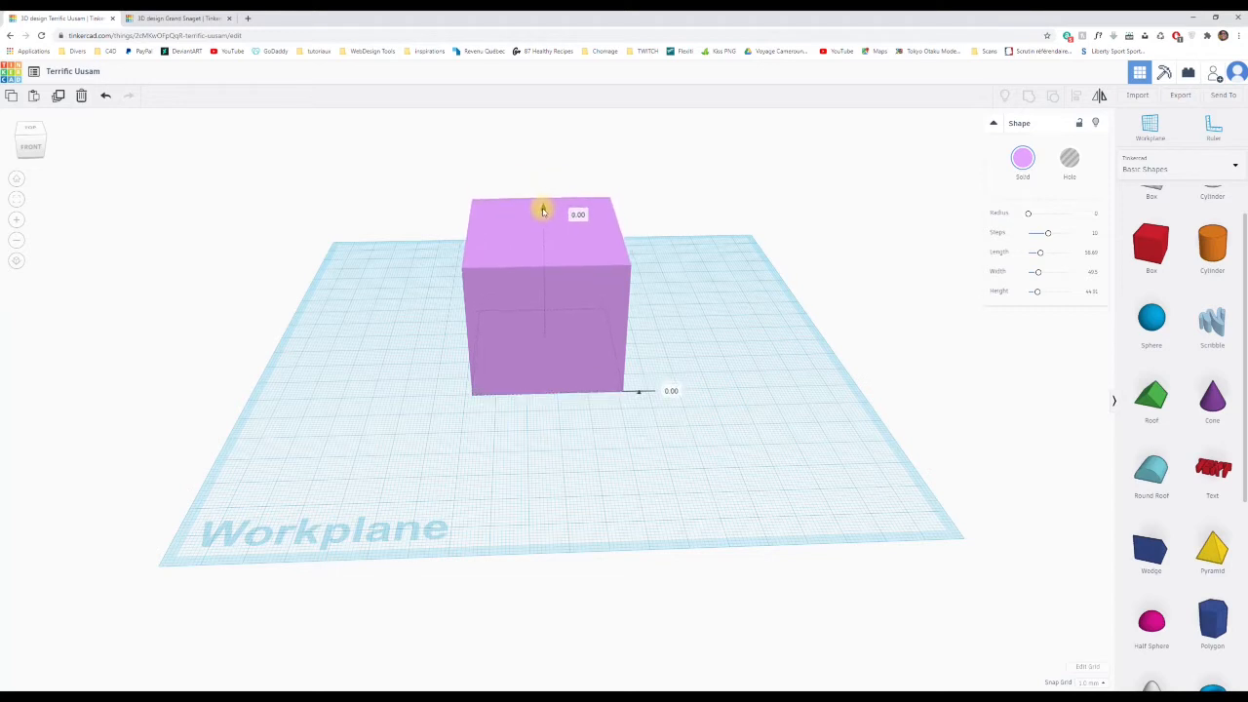
click(737, 452)
right_drag(738, 452, 738, 438)
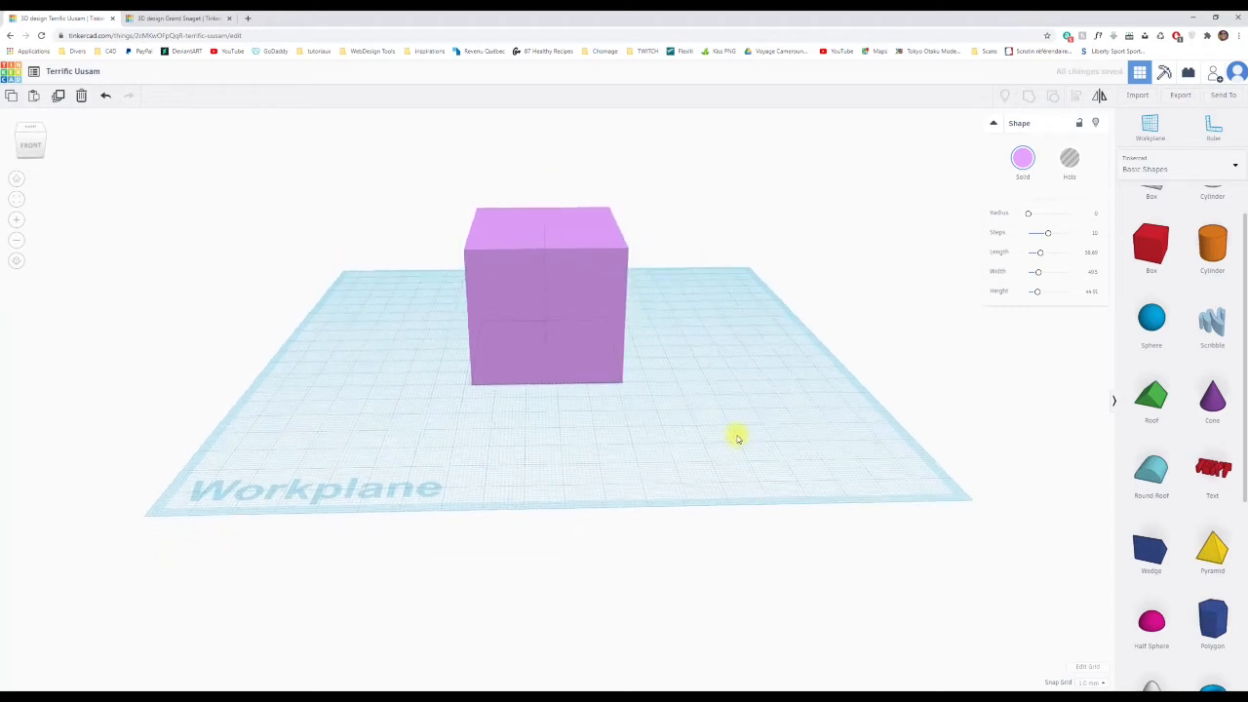
Try out the box's rotation handles, and rotate it 25° about its vertical axis.
click(595, 263)
drag(549, 197, 547, 202)
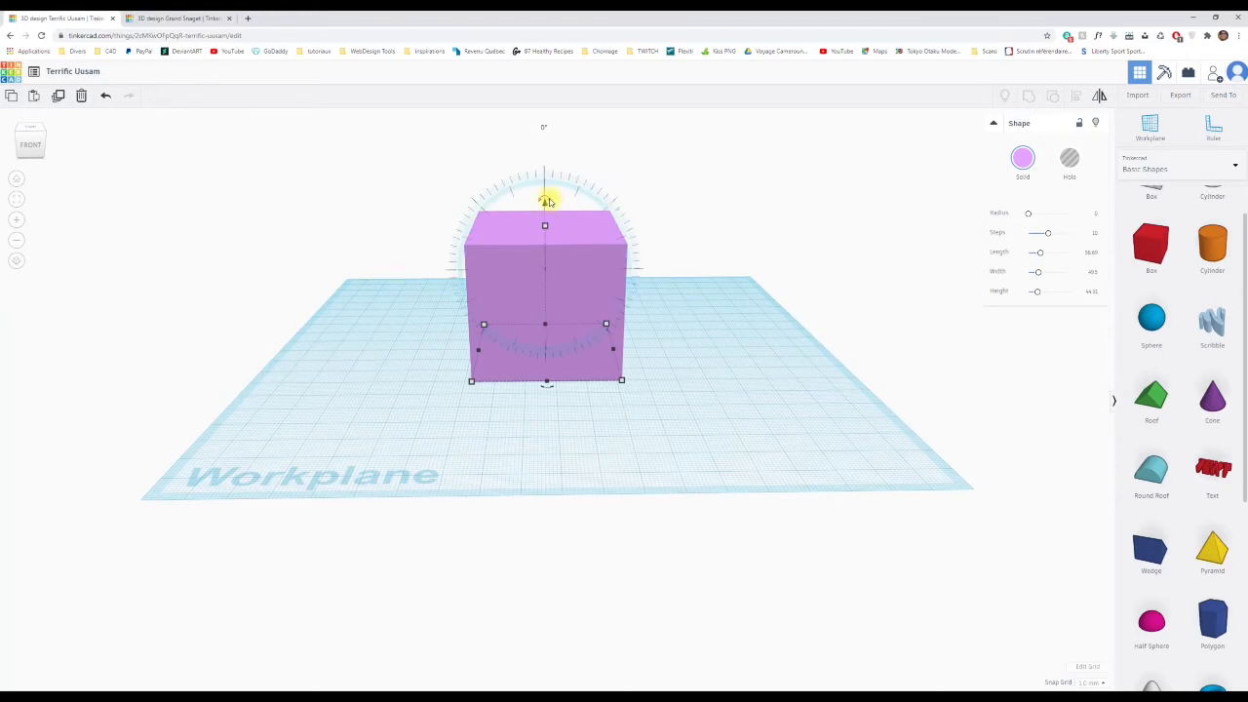
mouse_move(547, 201)
mouse_down()
mouse_move(576, 204)
mouse_move(604, 256)
mouse_move(601, 279)
mouse_move(523, 204)
mouse_move(465, 243)
mouse_move(601, 270)
mouse_up()
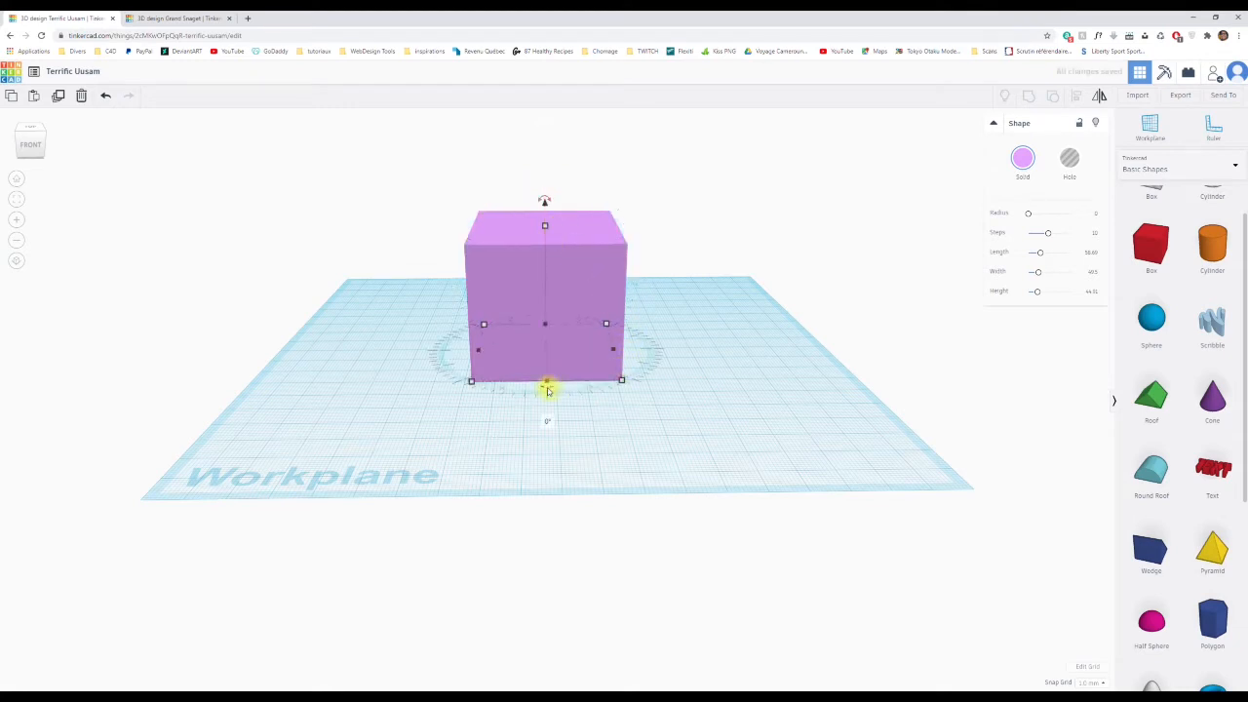
mouse_move(547, 390)
mouse_down()
mouse_move(618, 362)
mouse_move(548, 385)
mouse_move(468, 357)
mouse_move(543, 372)
mouse_up()
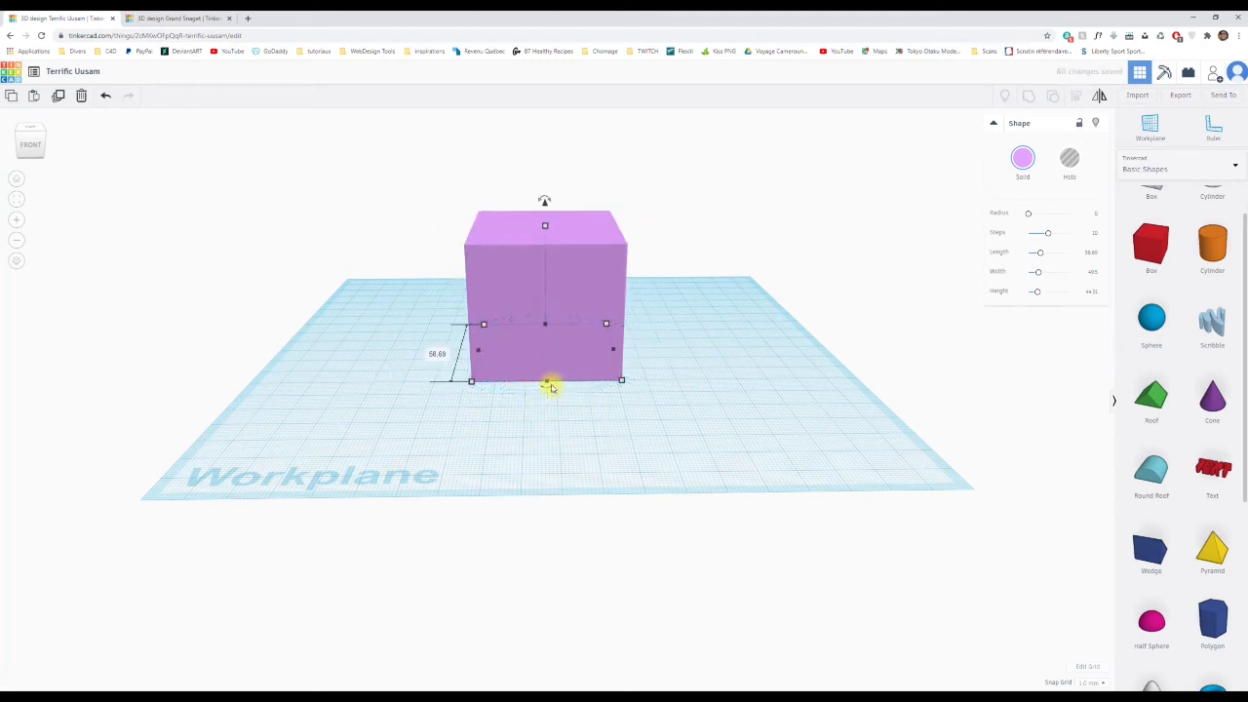
click(549, 390)
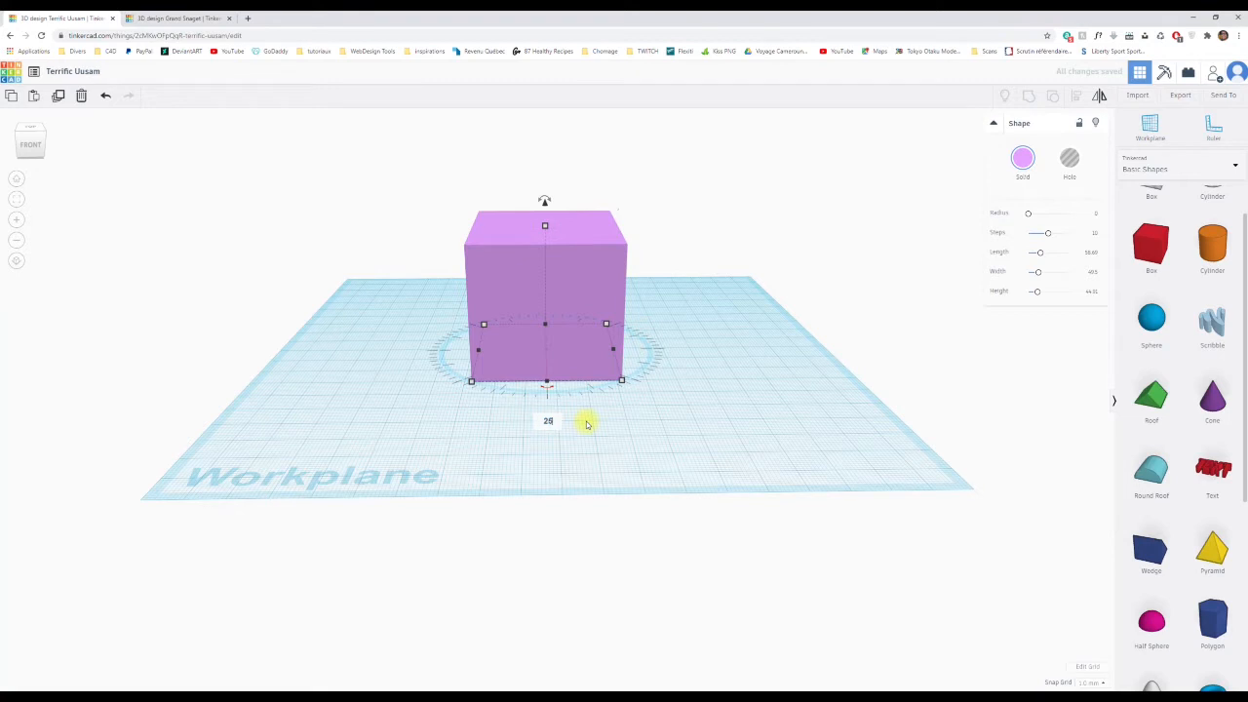
key(Return)
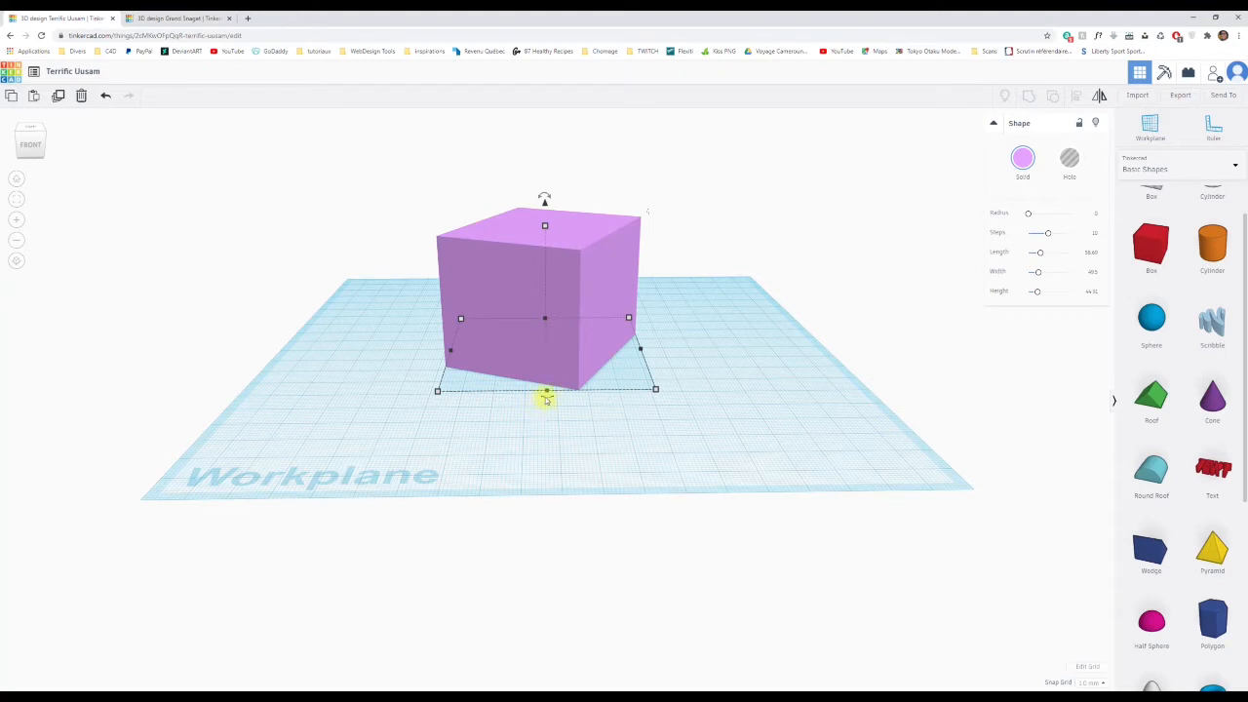
drag(548, 400, 551, 465)
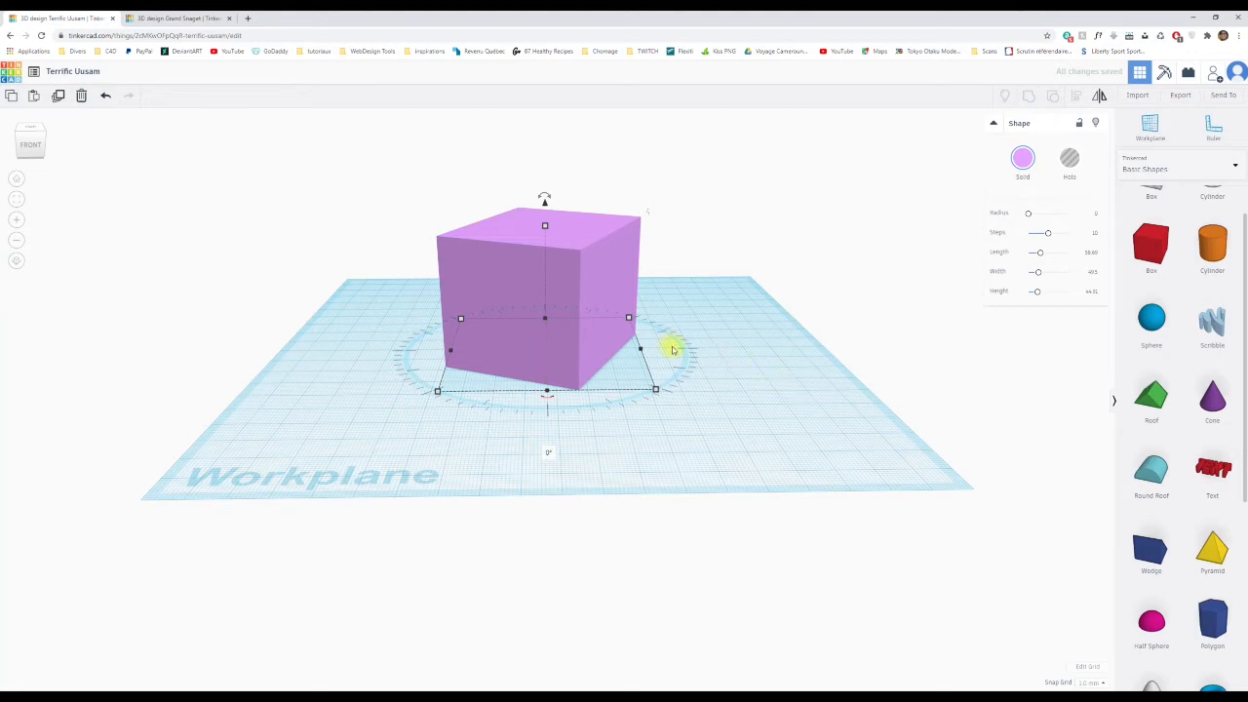
Check the rotated box's dimensions, stretch its height to 64 mm, and set the height to exactly 20 mm.
mouse_move(631, 320)
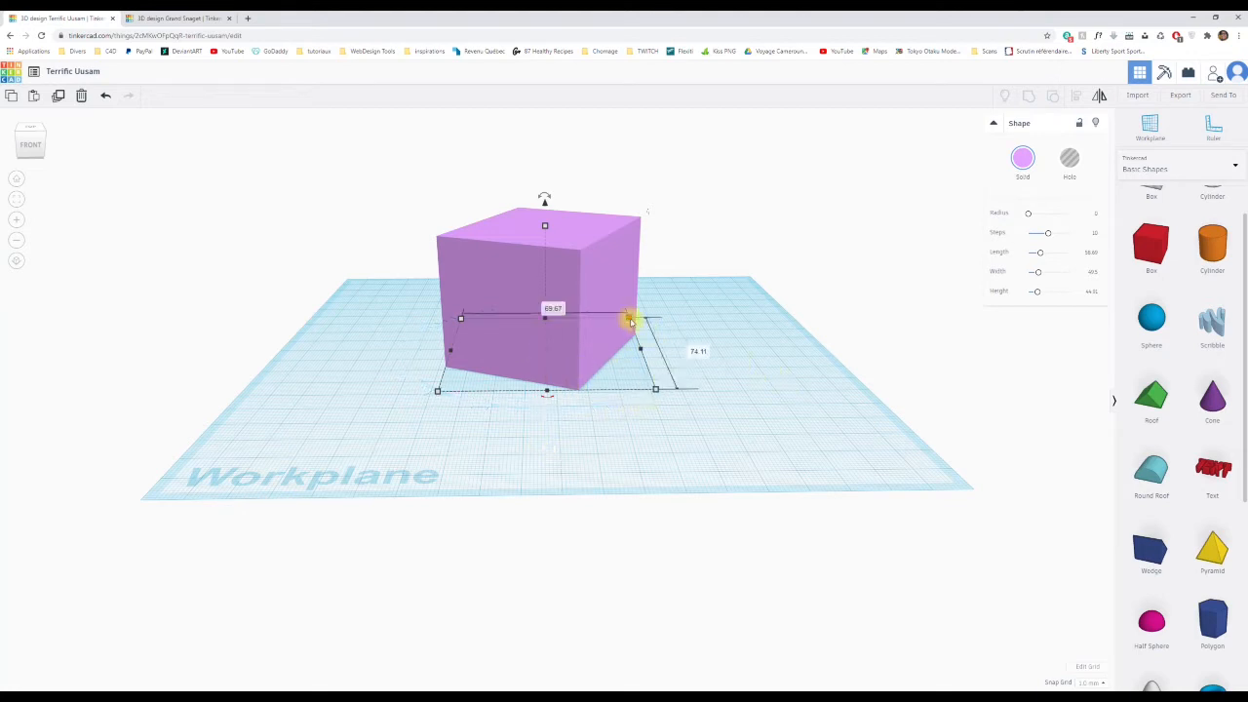
mouse_move(459, 317)
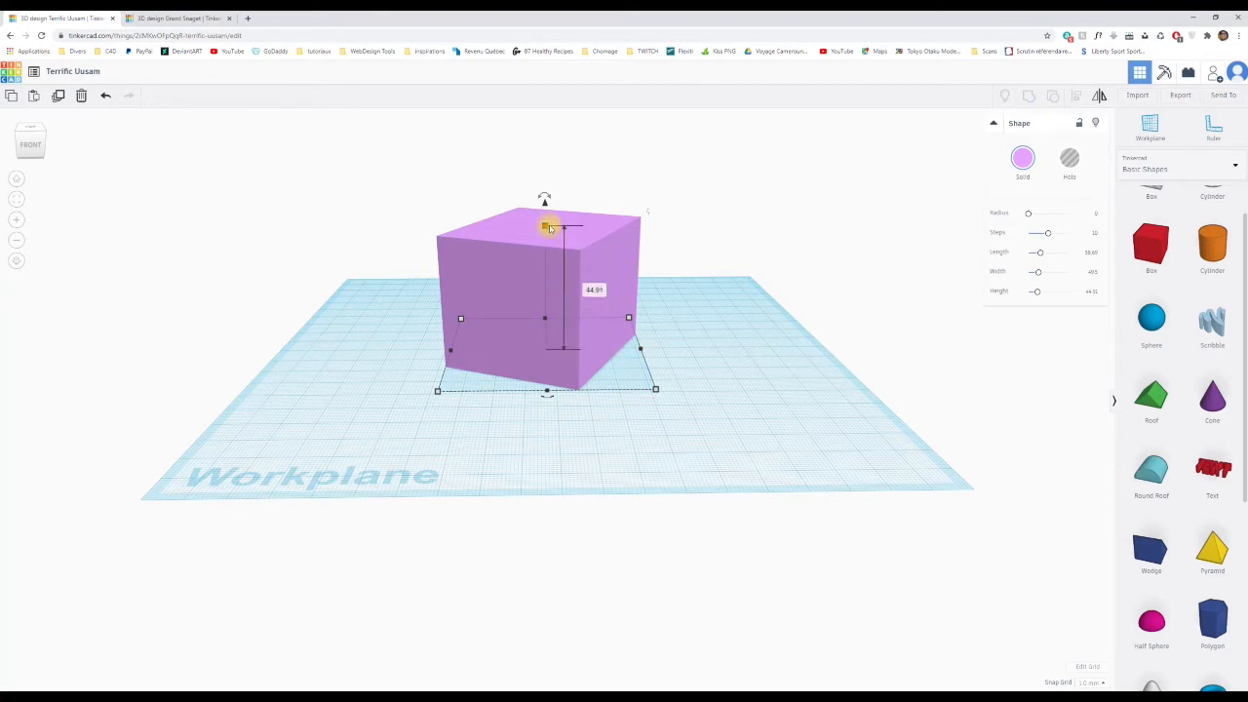
drag(547, 224, 548, 166)
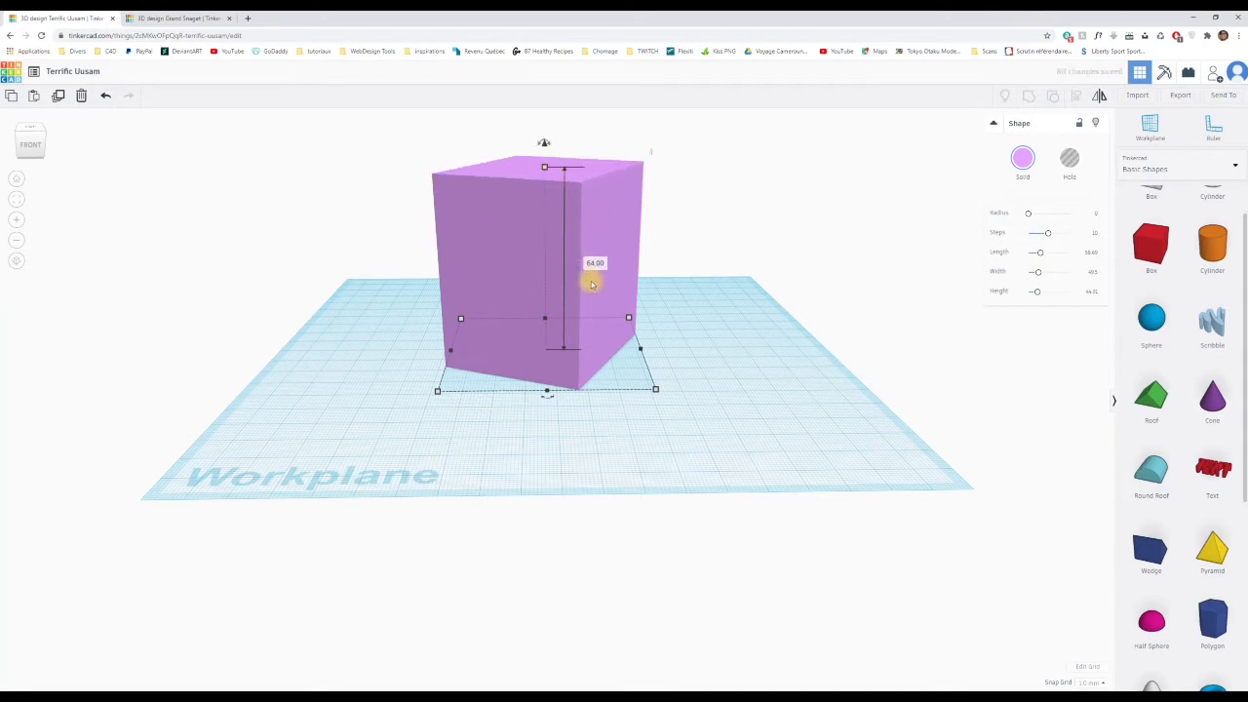
click(594, 263)
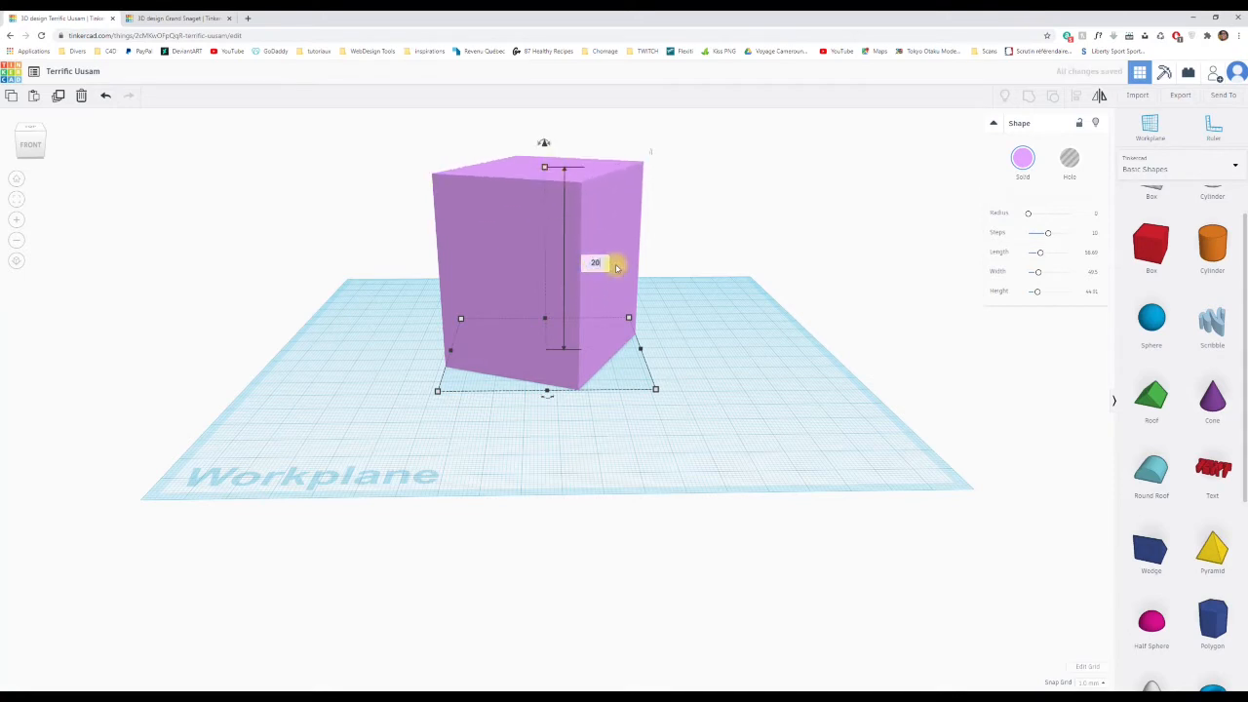
text(20)
key(Return)
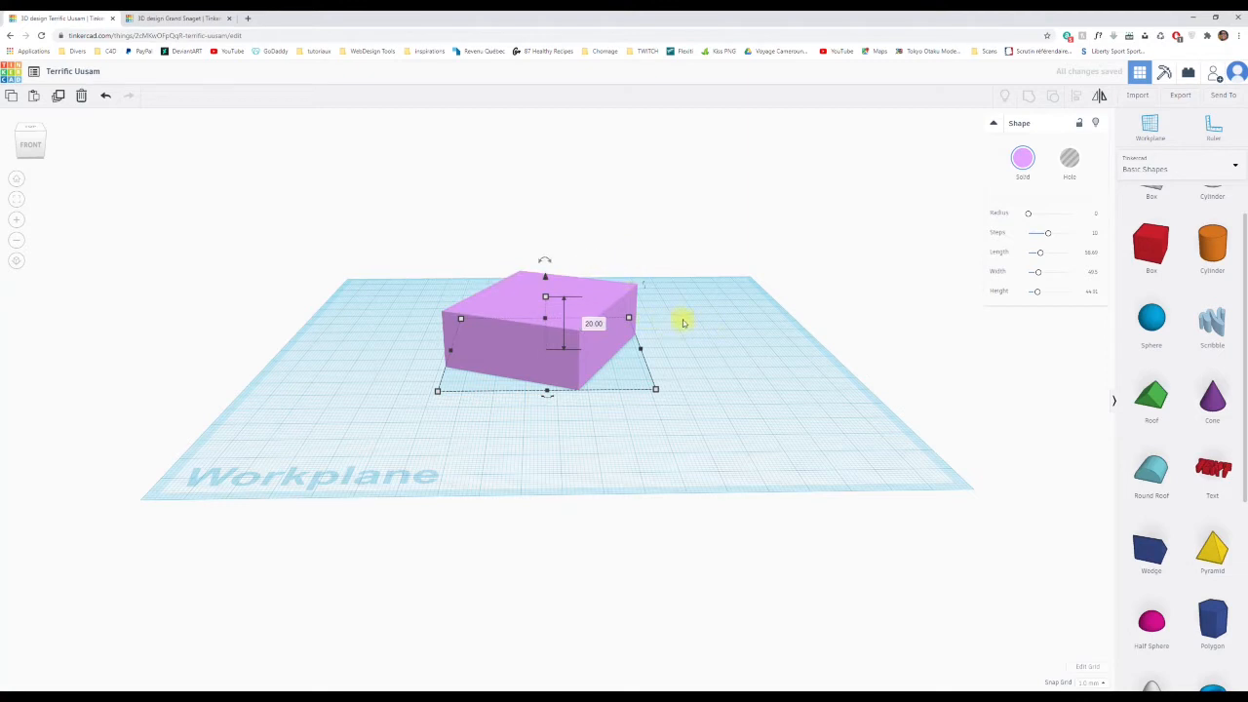
Delete the light violet box from the workplane.
click(733, 316)
click(586, 318)
key(Delete)
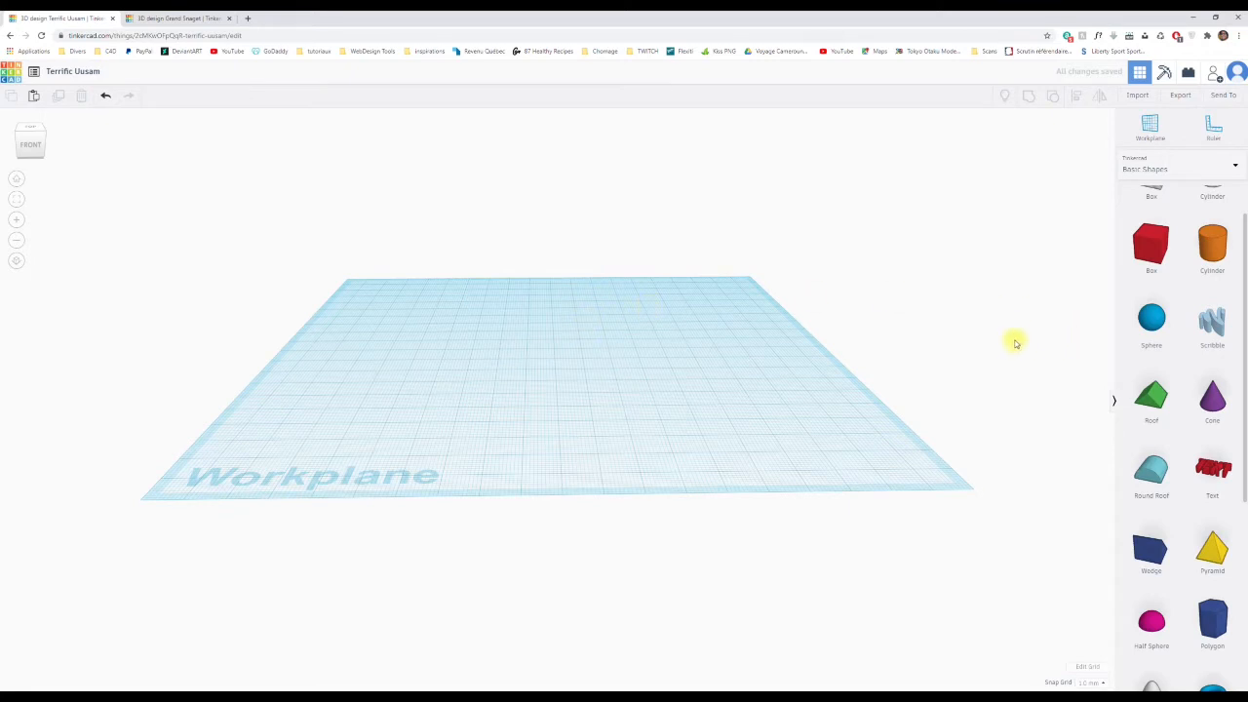
scroll(1017, 326, up, 2)
scroll(1018, 326, down, 2)
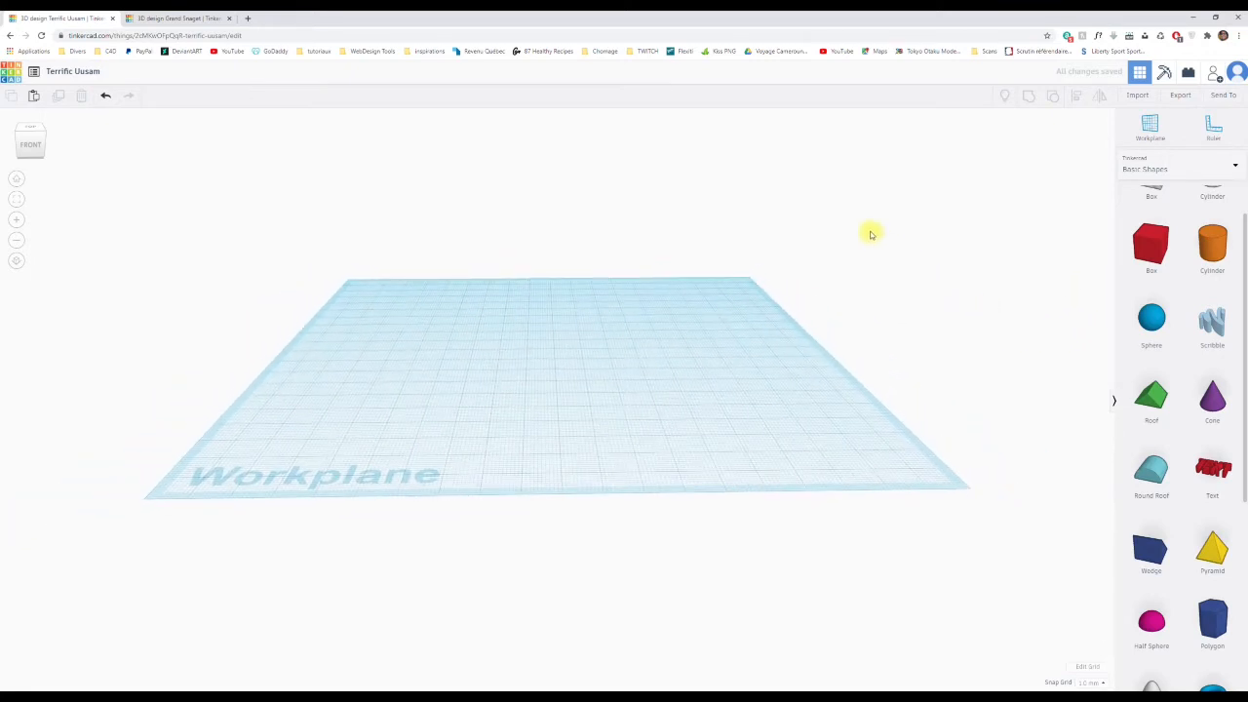
right_drag(870, 234, 869, 250)
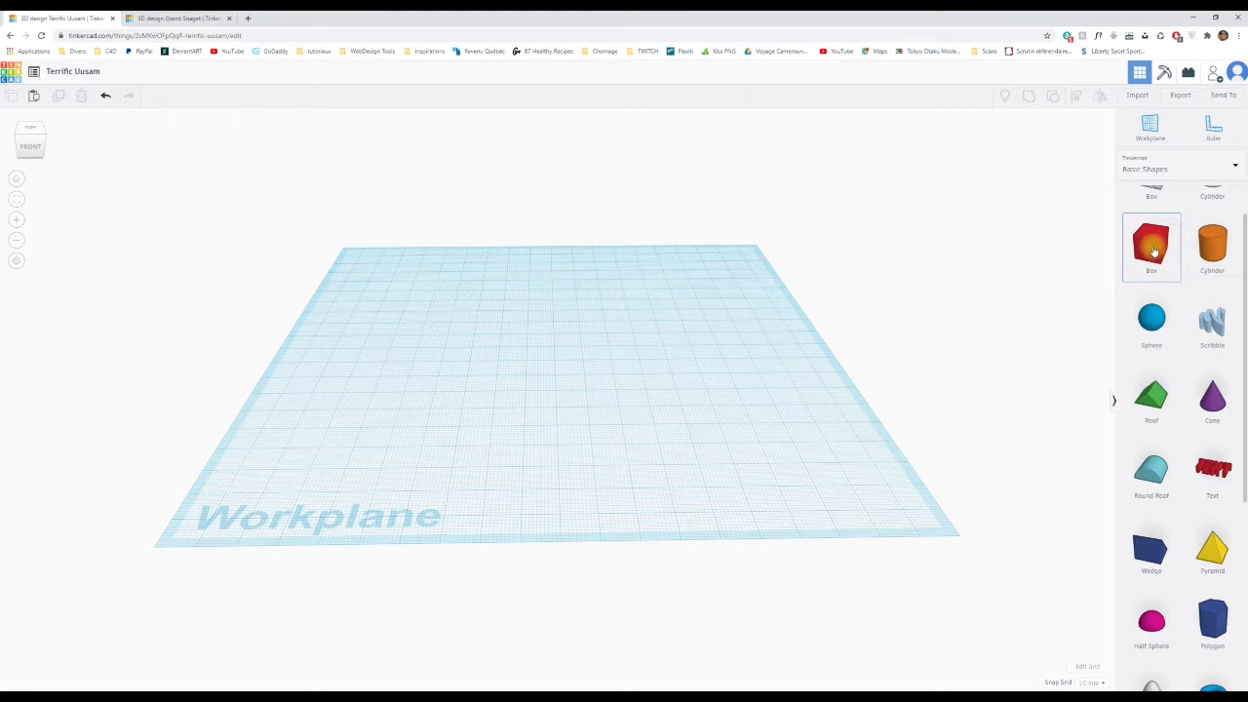
Place a red box and a blue sphere side by side on the workplane.
drag(1153, 252, 483, 348)
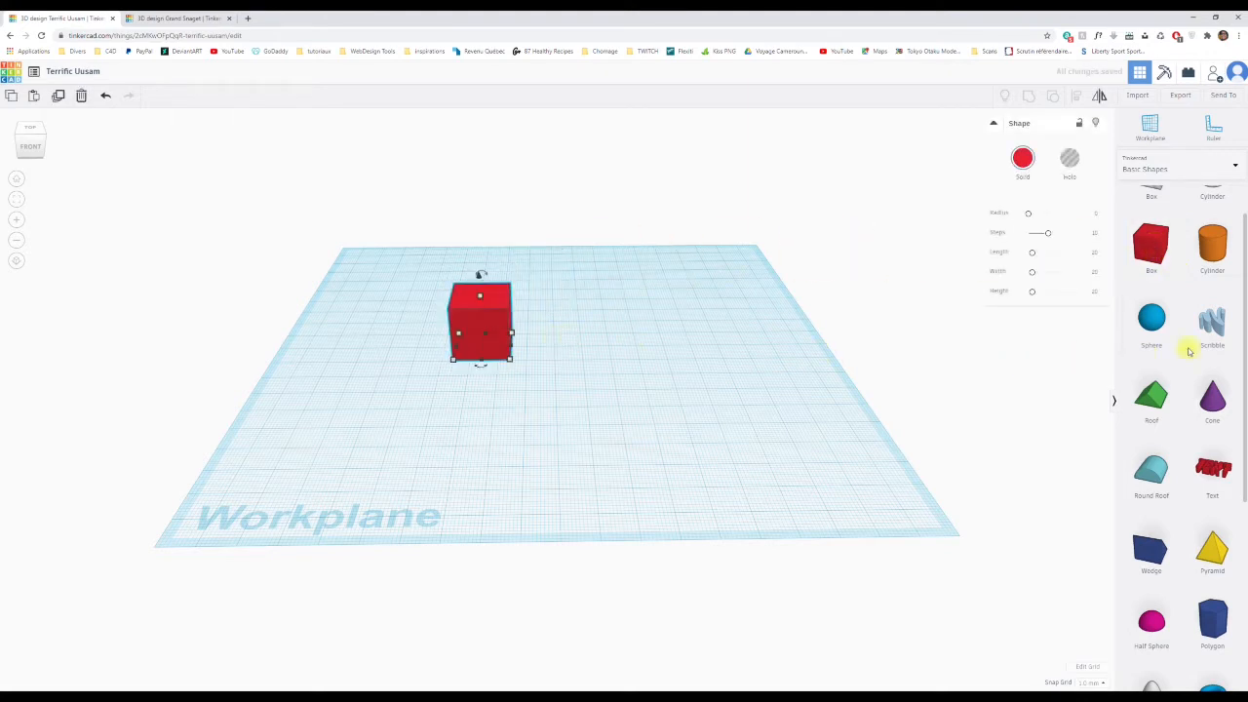
drag(1150, 326, 590, 359)
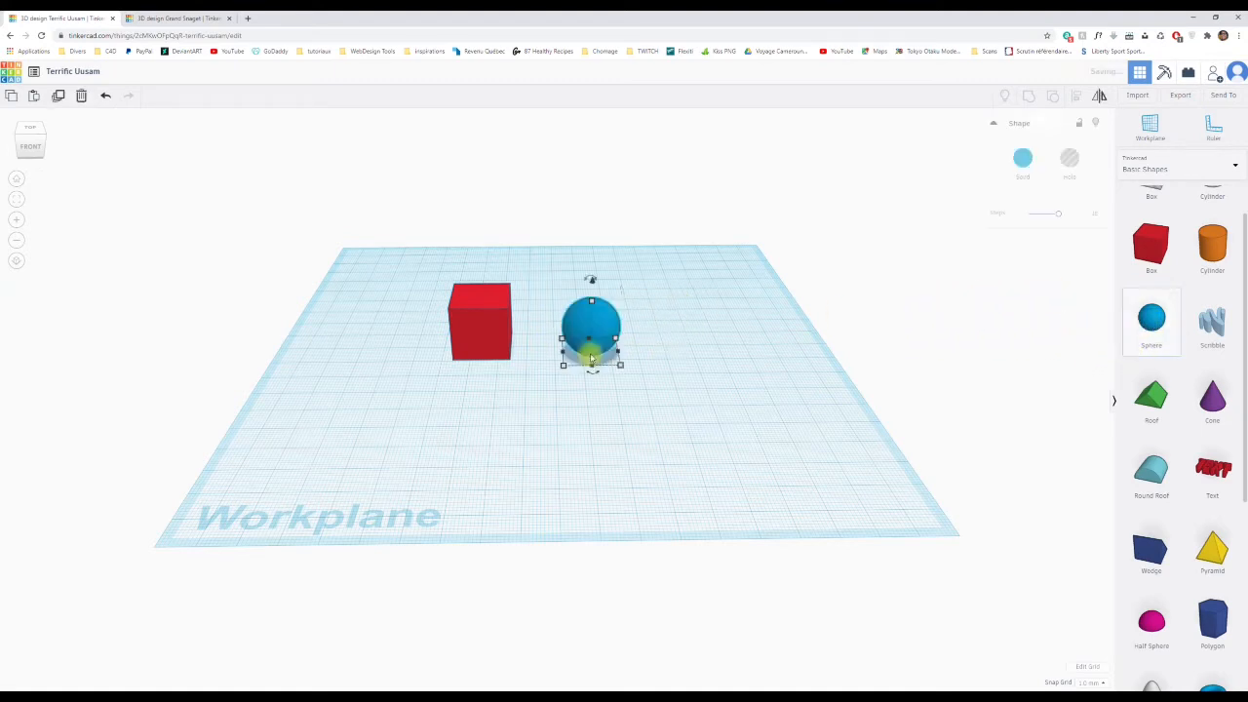
right_drag(713, 354, 660, 332)
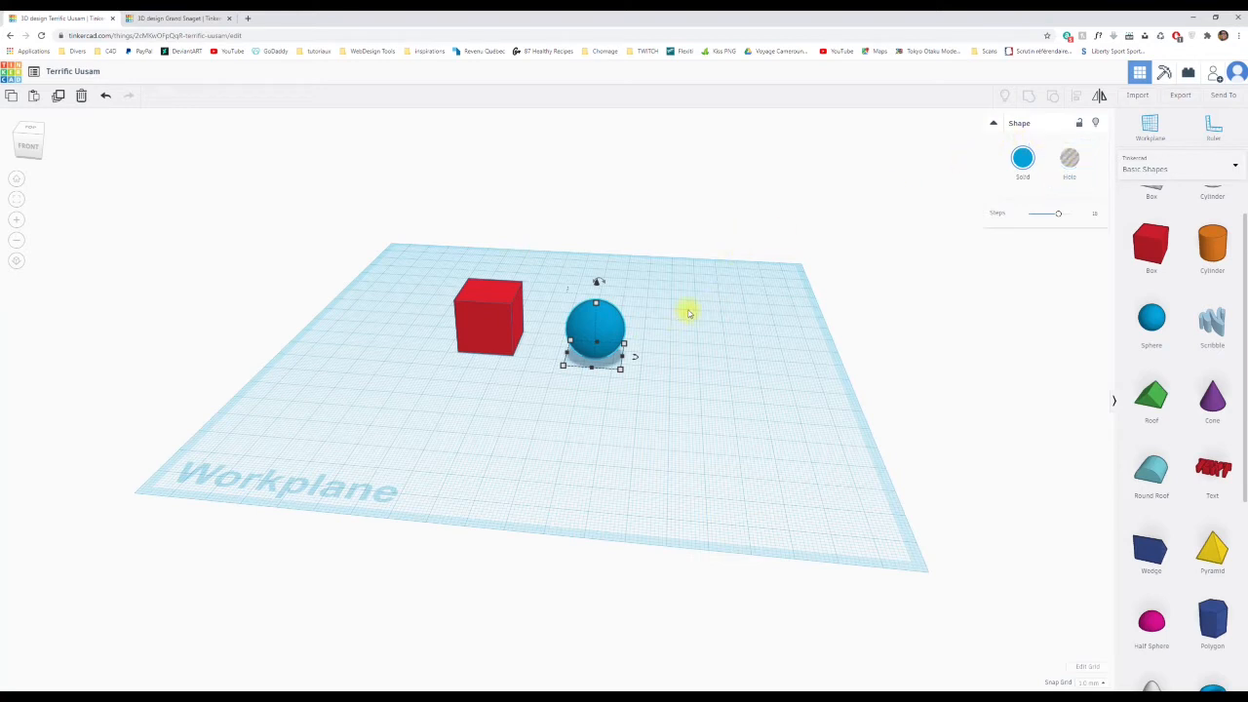
right_drag(688, 302, 725, 329)
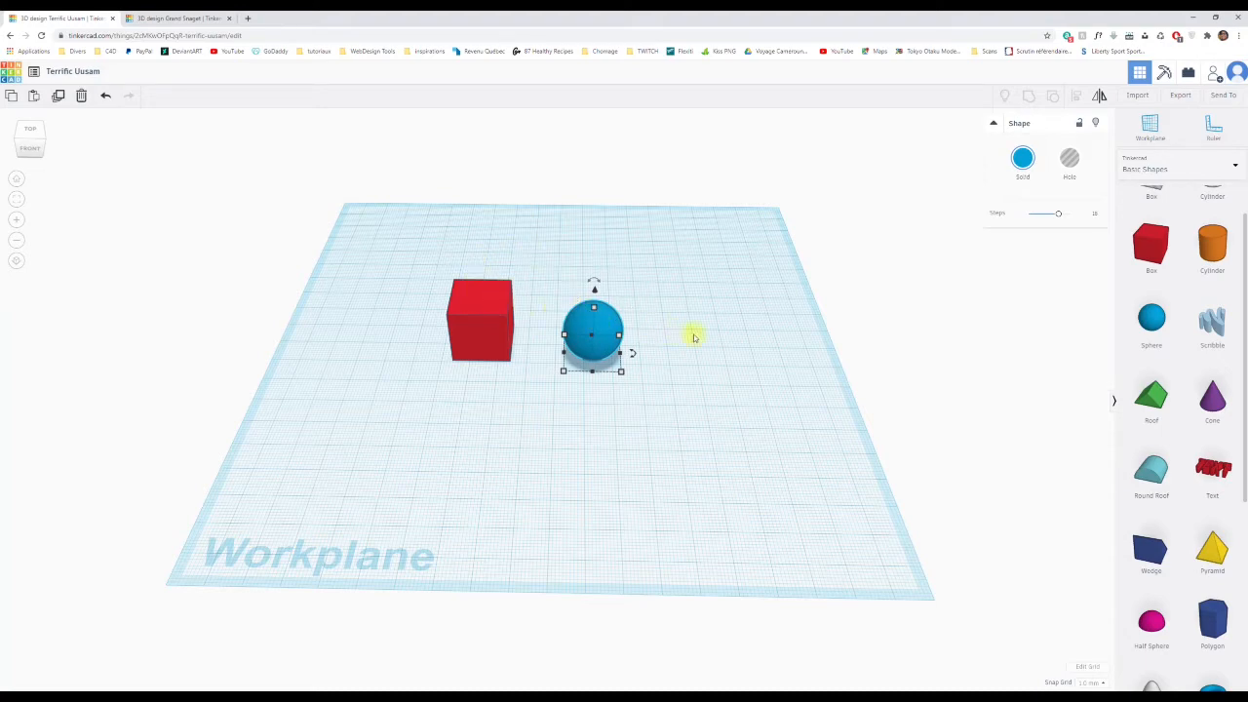
Try to stack the sphere on the box by eye, moving it over the box and raising it 17 mm.
scroll(635, 335, up, 5)
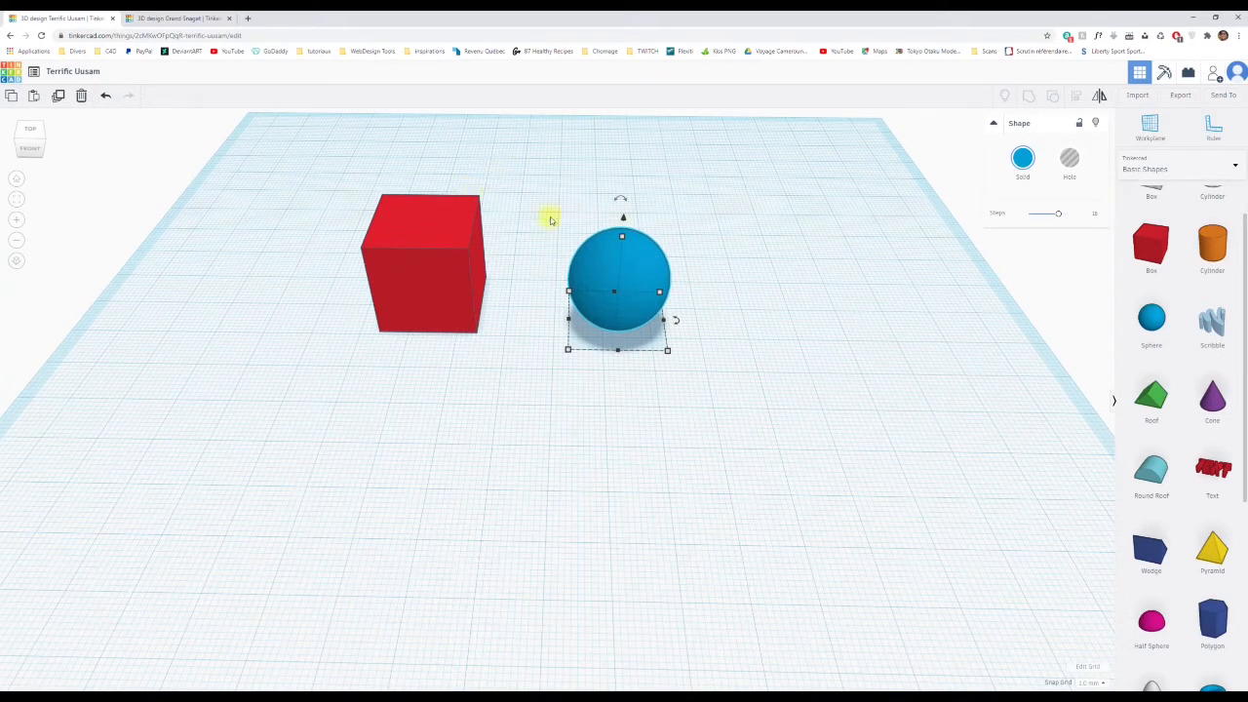
drag(646, 260, 449, 264)
drag(423, 214, 413, 131)
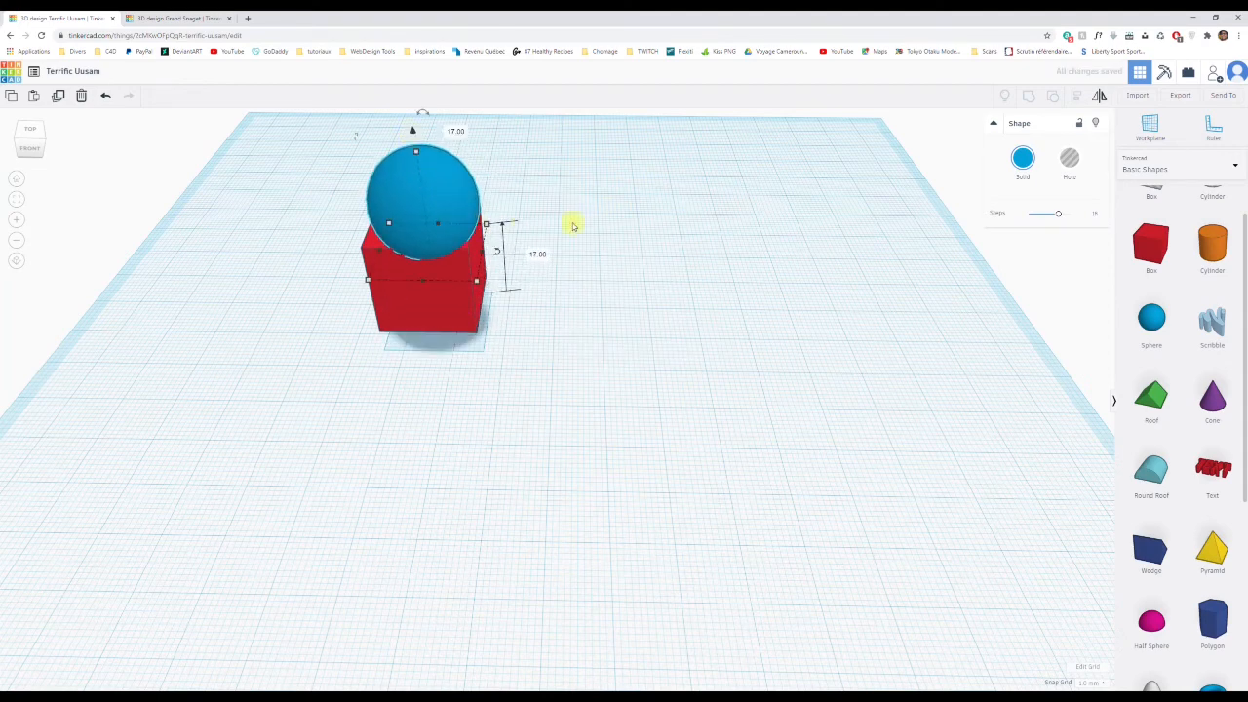
right_drag(571, 220, 454, 201)
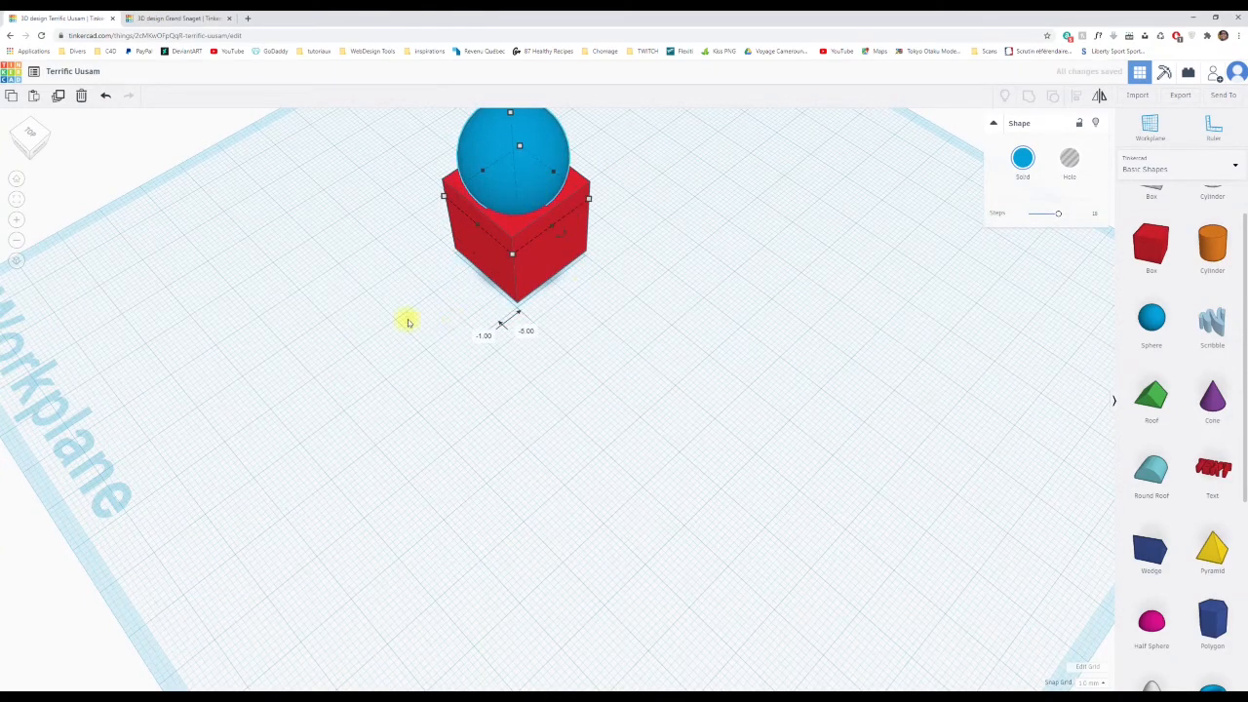
right_drag(407, 321, 516, 279)
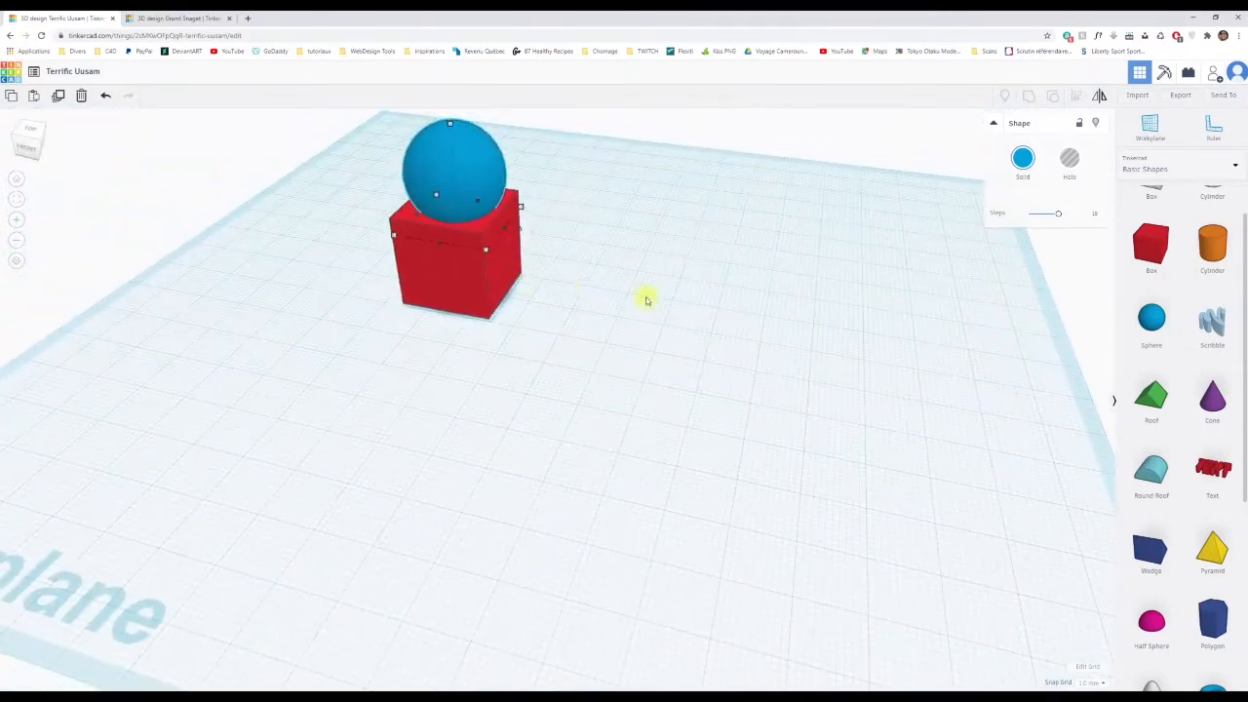
Undo the sphere's lift and its move over the box.
click(106, 96)
click(106, 96)
click(106, 95)
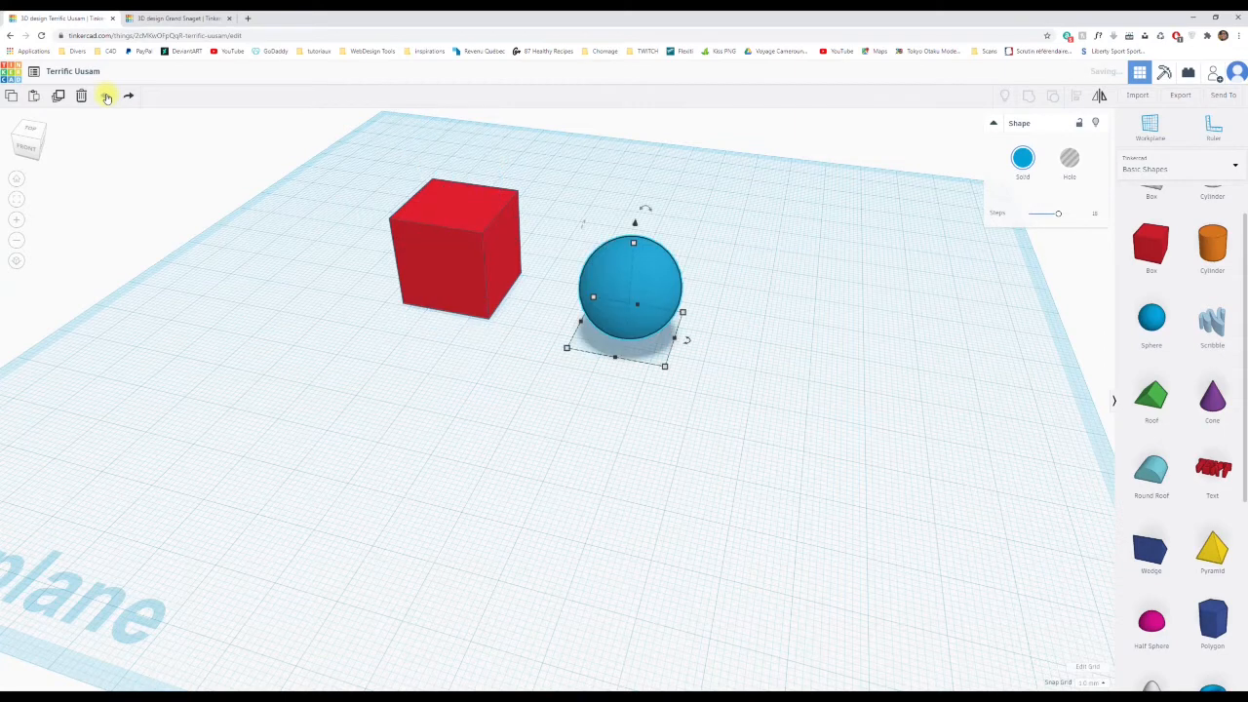
Select the box and sphere together and align their centres along the workplane's width.
mouse_move(384, 327)
right_down()
mouse_move(423, 329)
mouse_move(396, 312)
right_up()
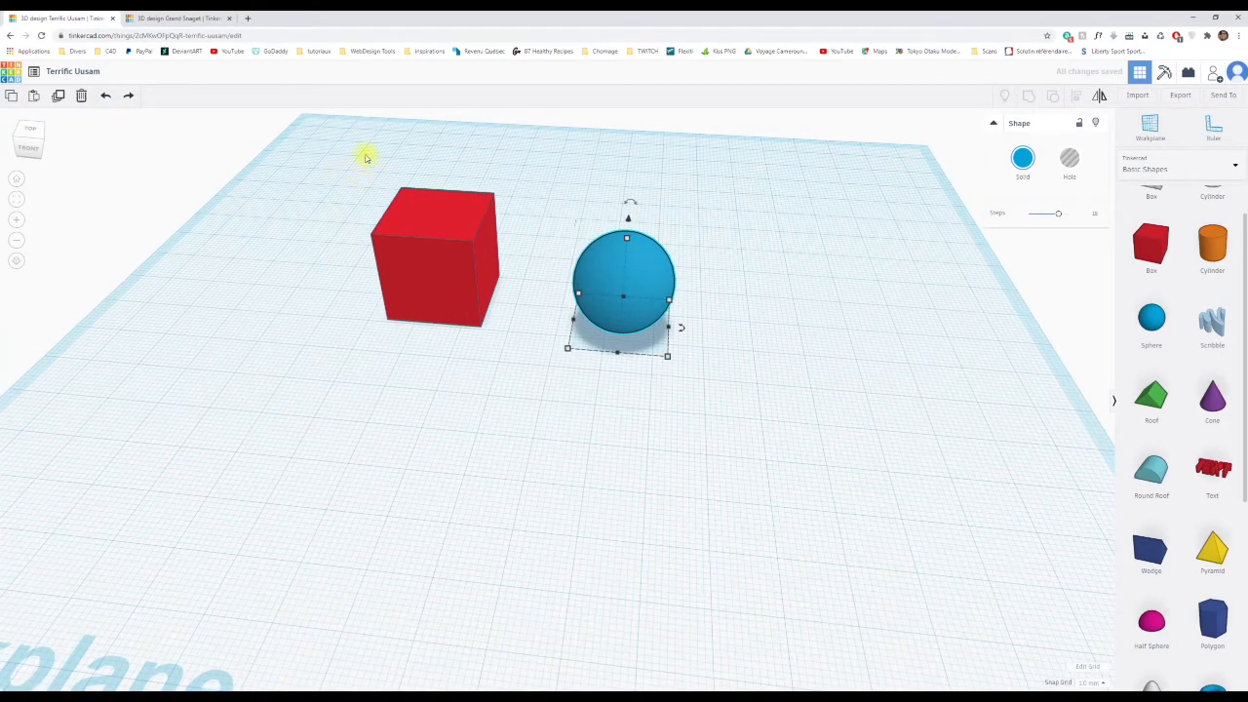
drag(344, 148, 690, 431)
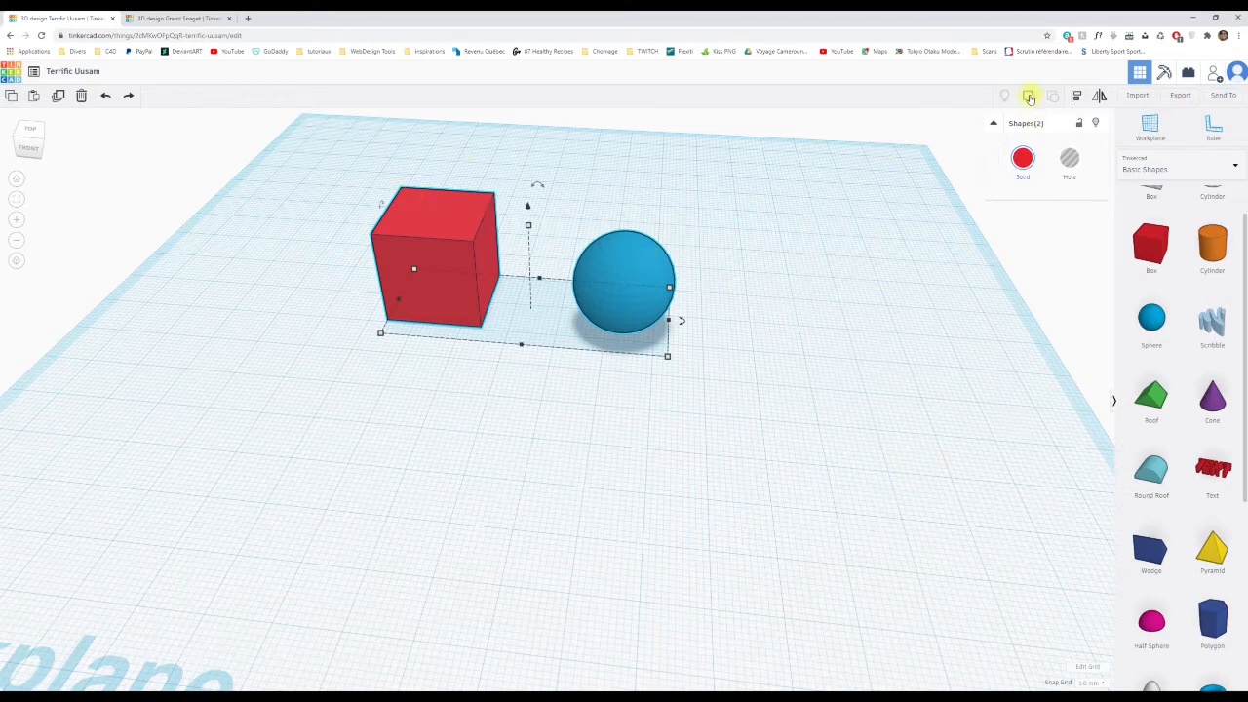
click(1078, 100)
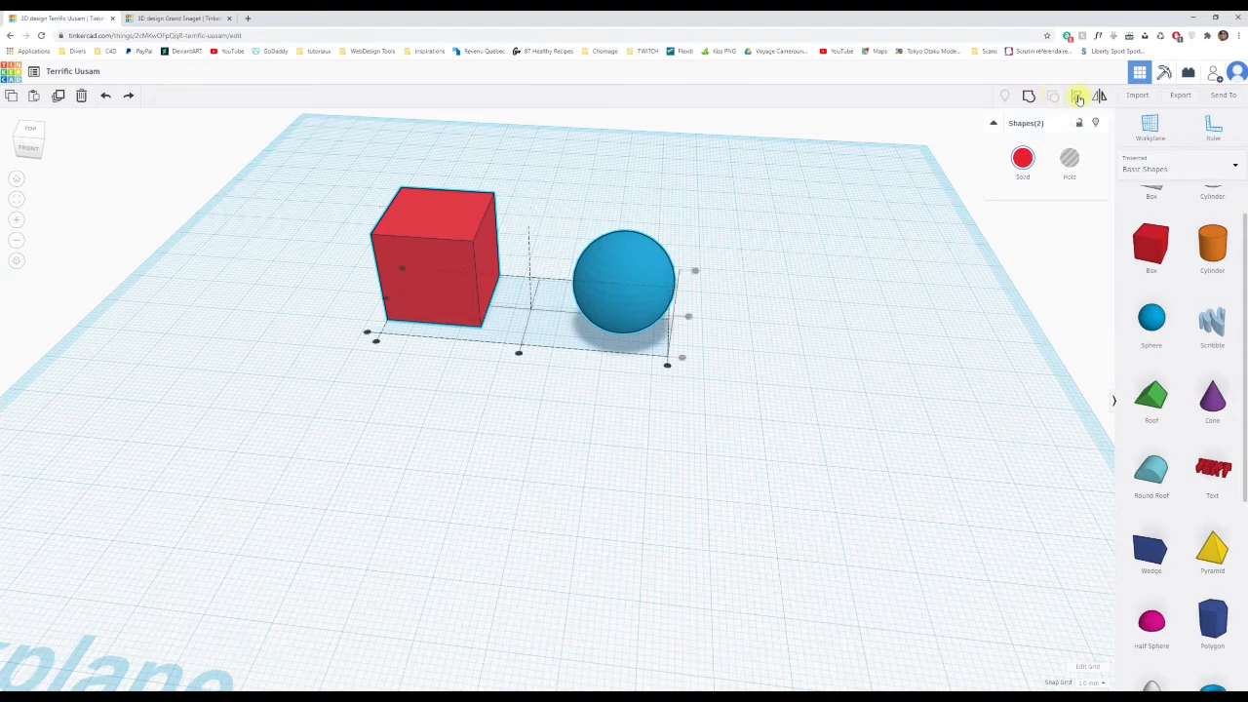
right_drag(864, 286, 799, 277)
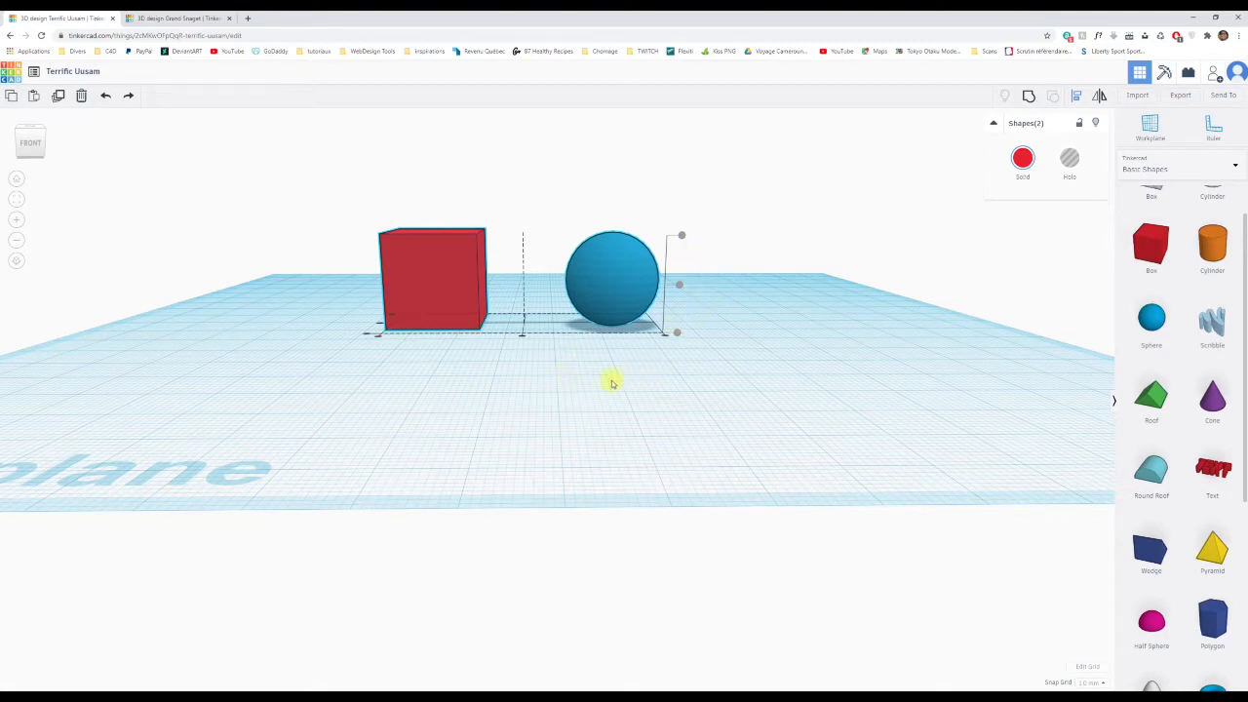
right_drag(612, 383, 507, 374)
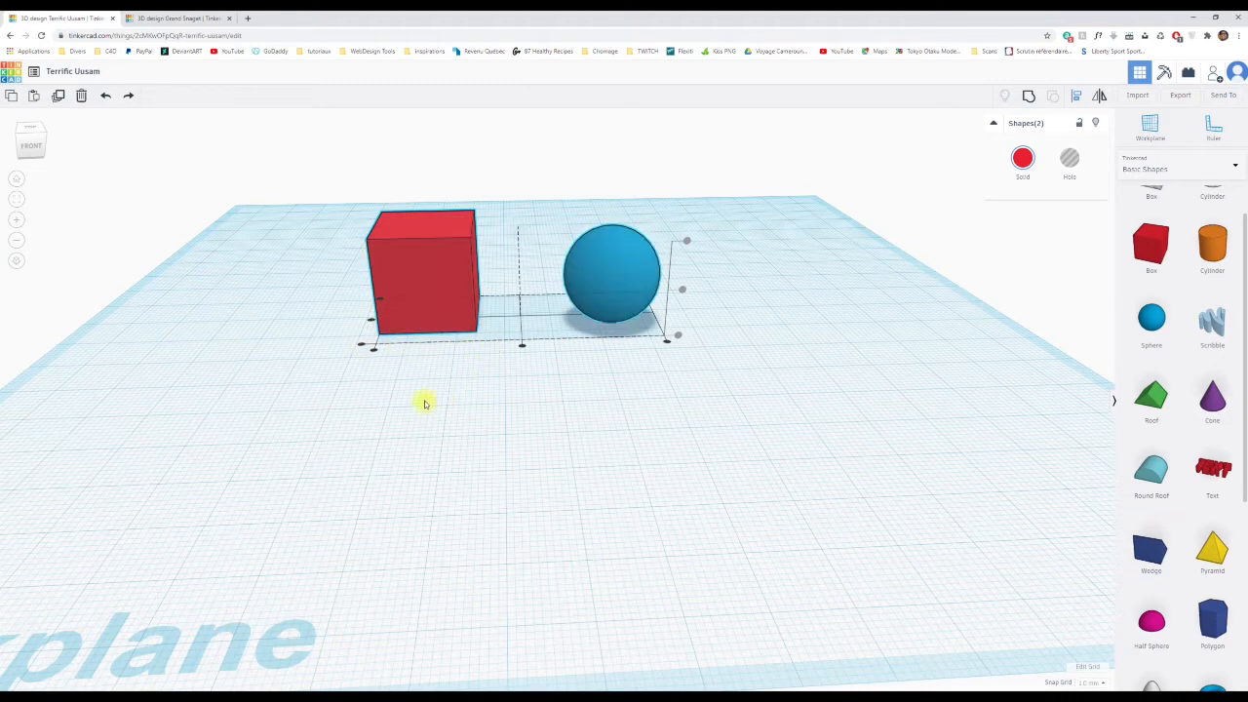
right_drag(435, 412, 708, 361)
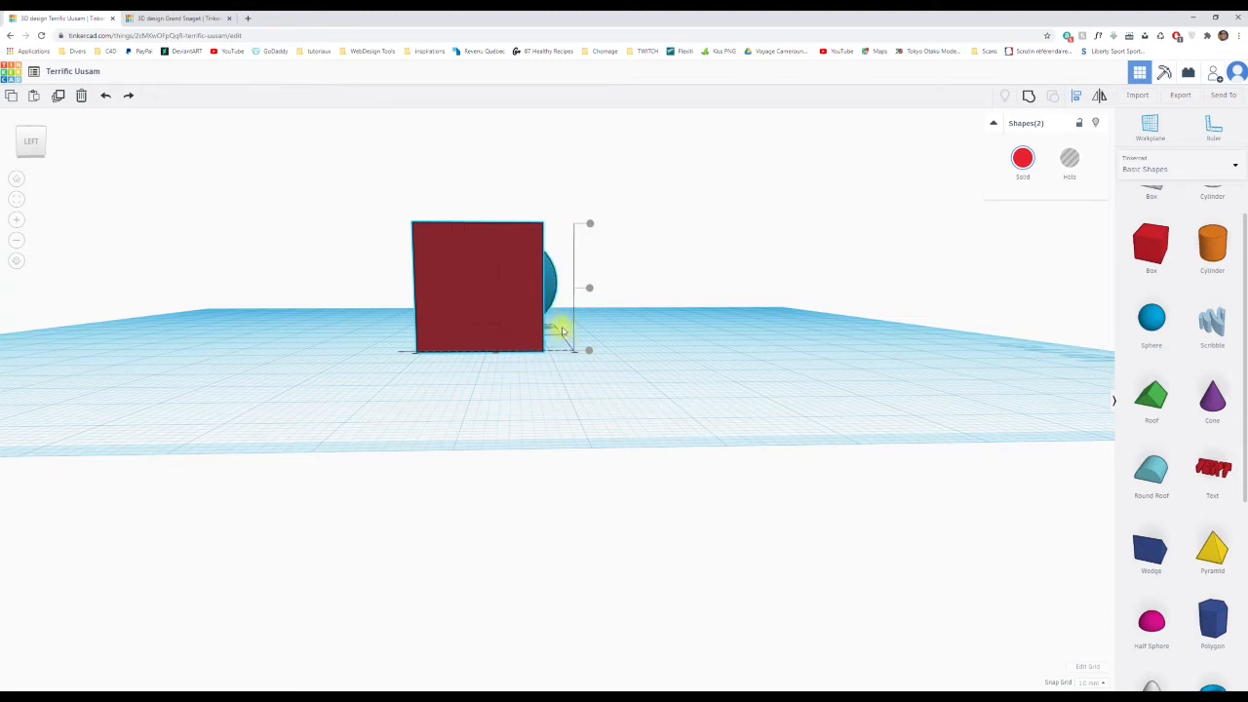
right_drag(610, 362, 585, 387)
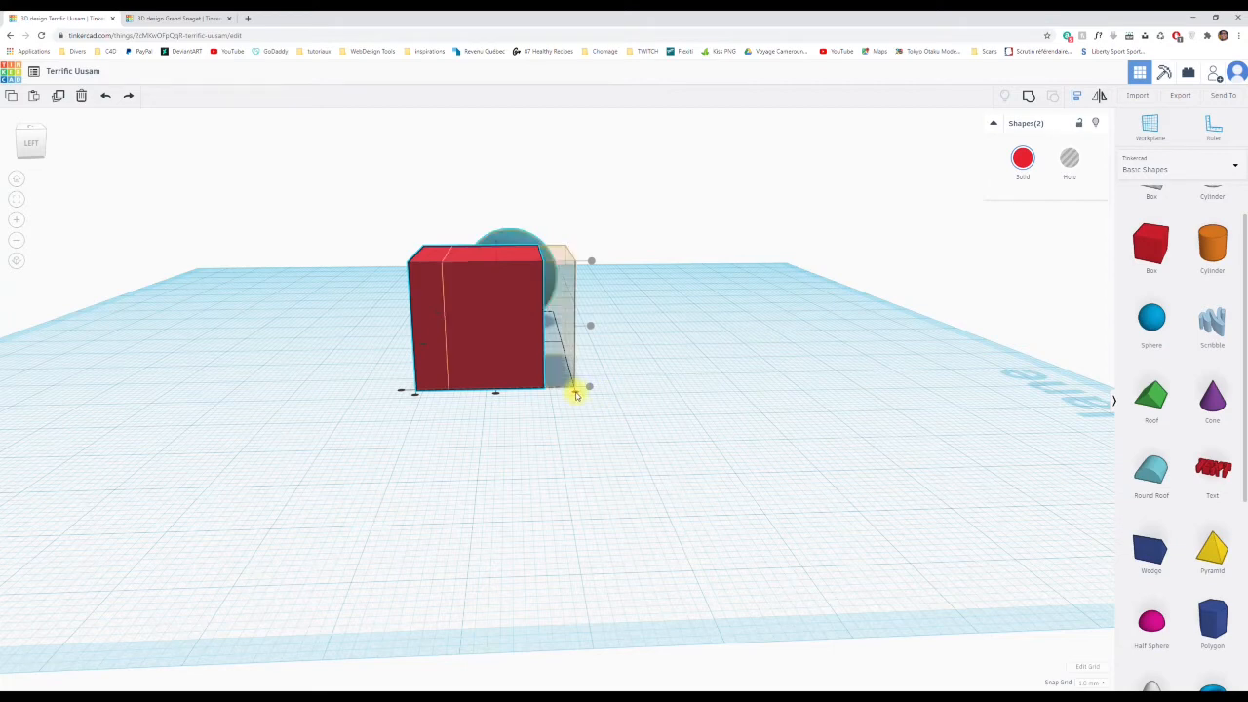
right_drag(577, 394, 400, 423)
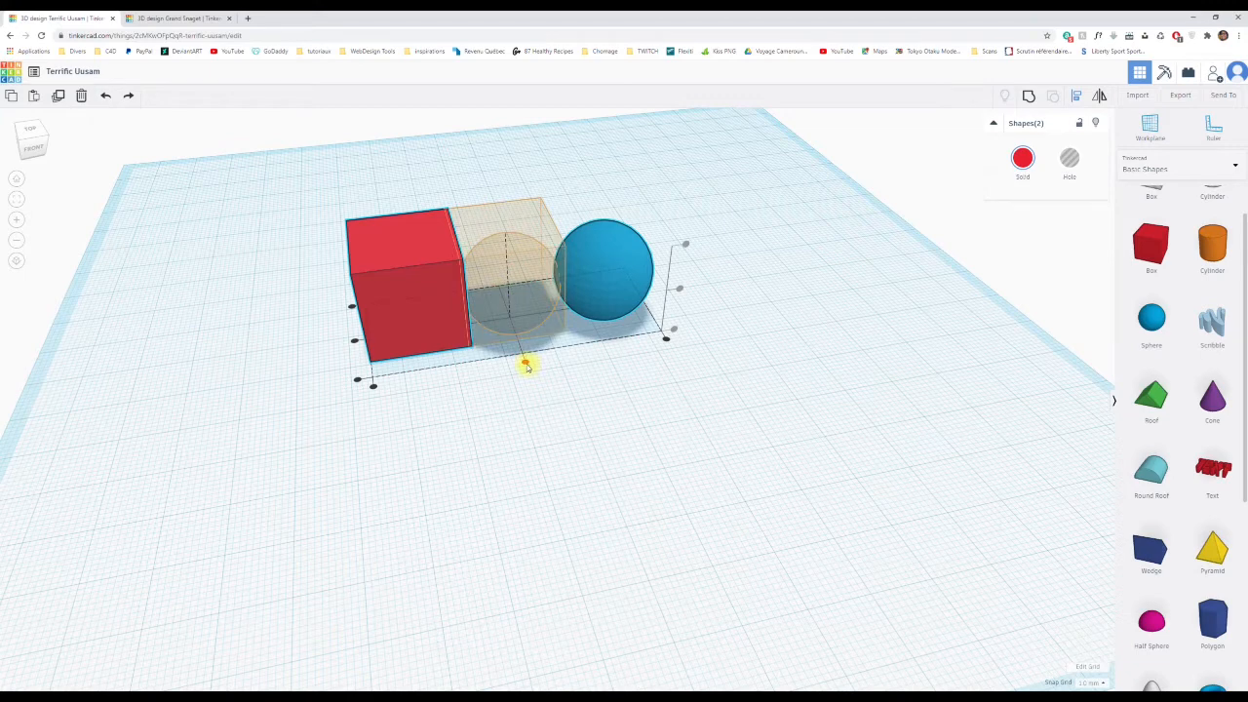
click(525, 364)
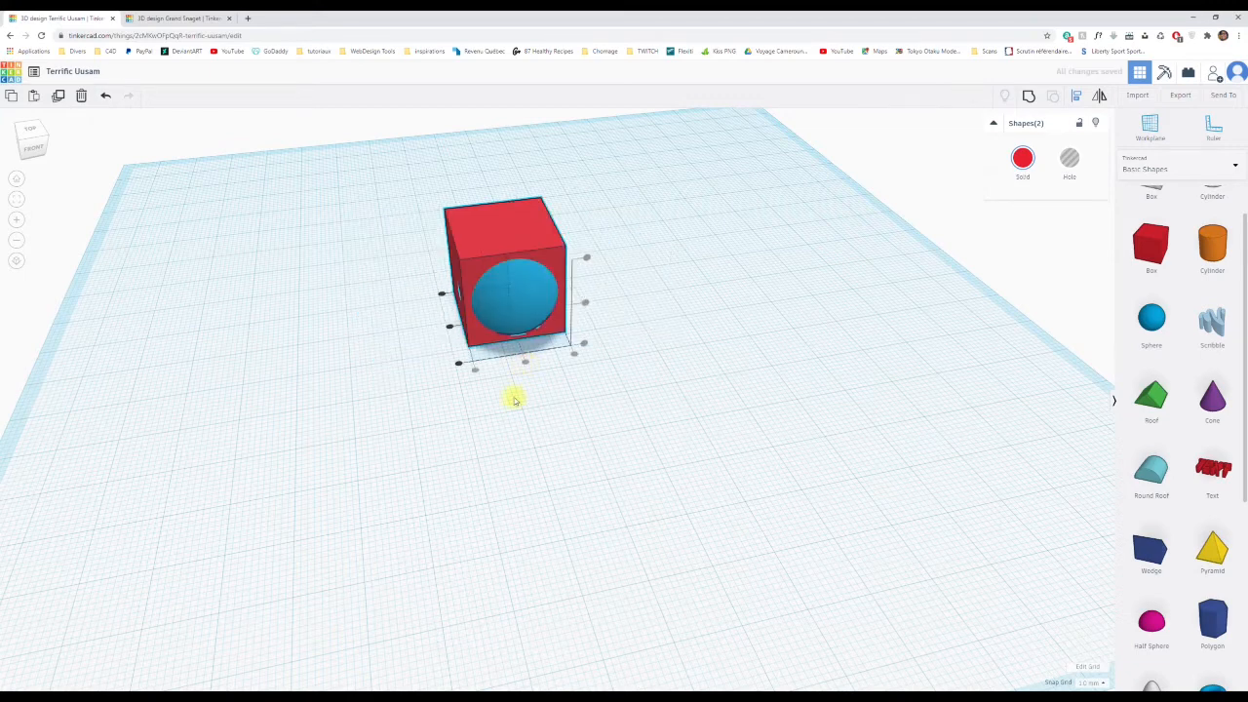
Align the box and sphere centres along the workplane's depth too, and deselect both shapes.
right_drag(435, 426, 672, 352)
right_drag(516, 396, 525, 343)
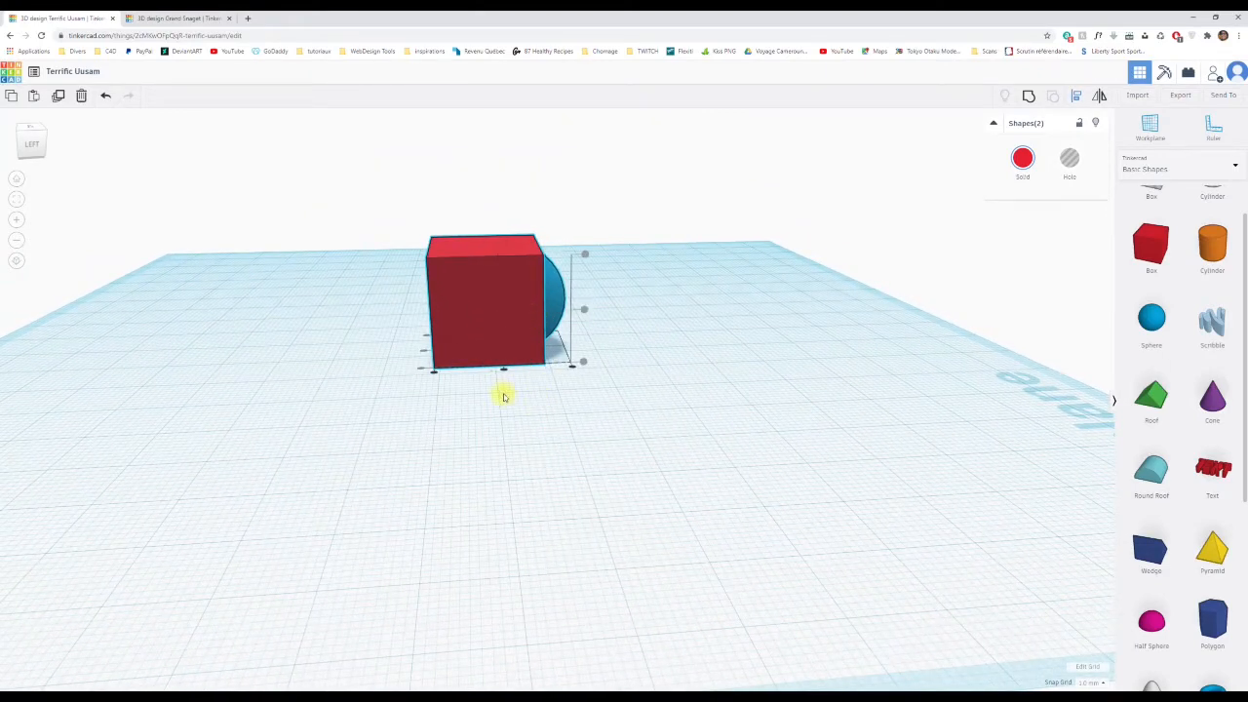
right_drag(513, 390, 520, 435)
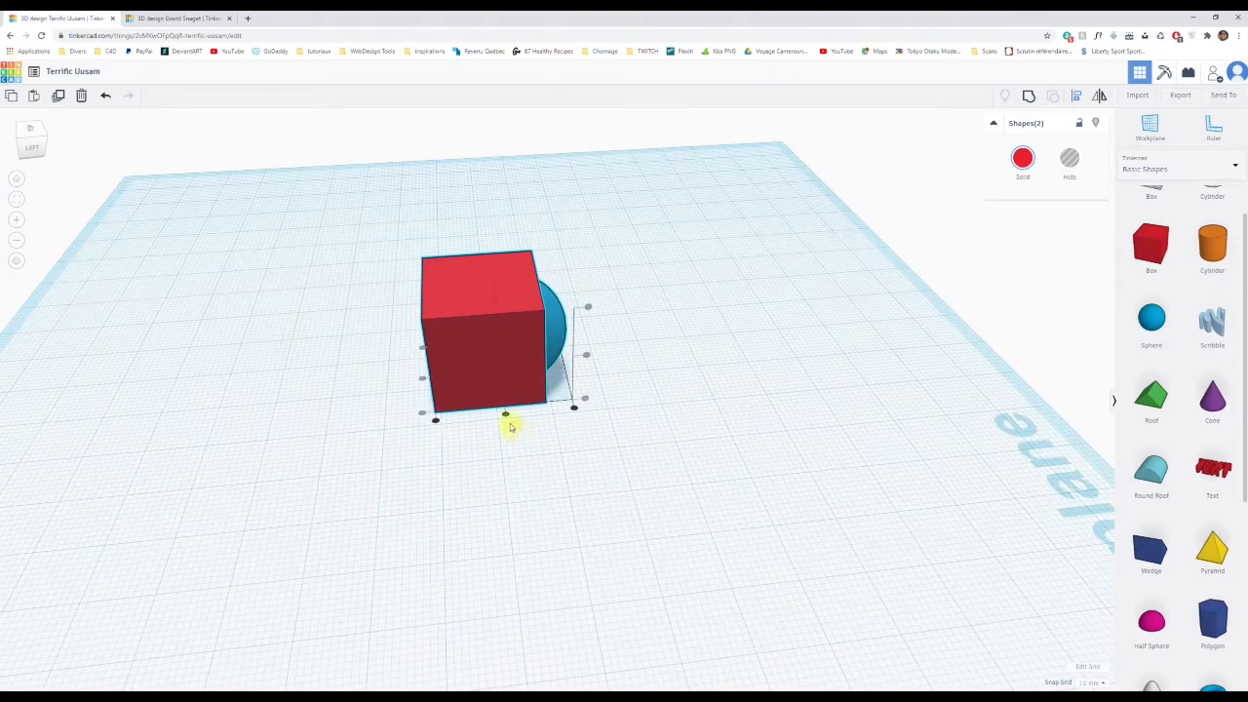
click(506, 417)
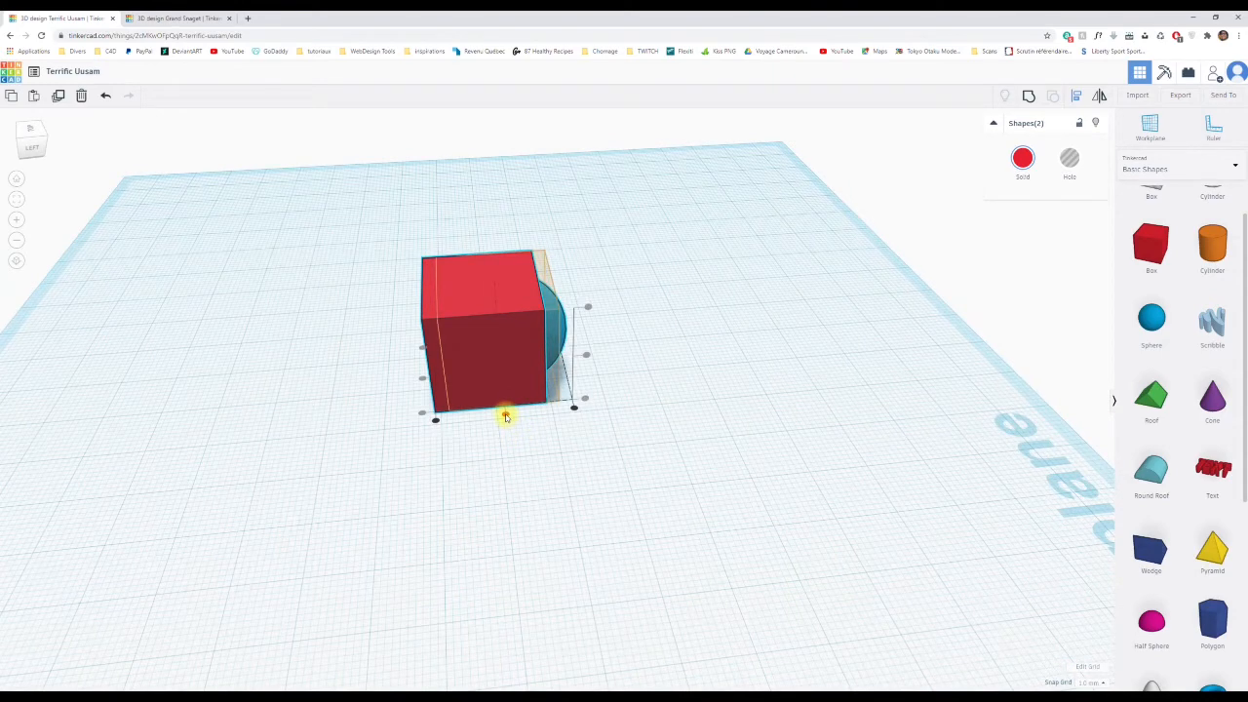
click(420, 448)
right_drag(420, 448, 674, 432)
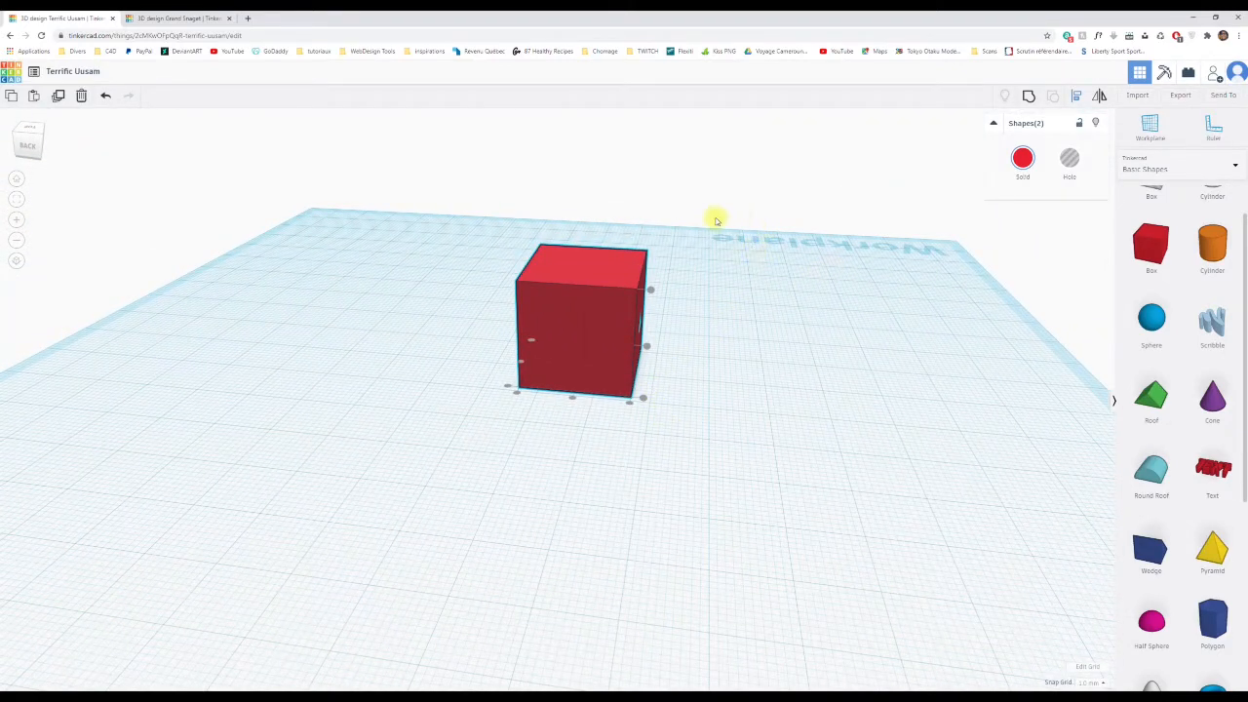
click(890, 308)
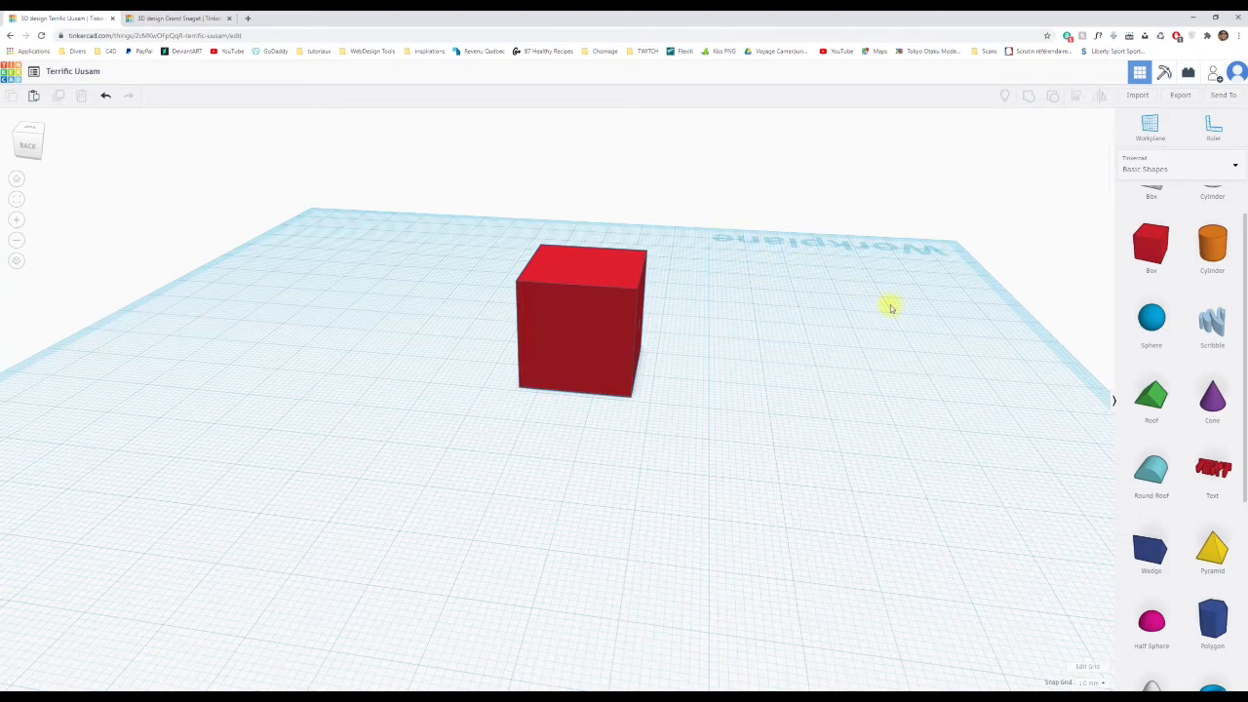
Lower the box 2 mm to expose the hidden sphere's top, and raise the sphere 17 mm.
right_drag(672, 379, 604, 306)
click(603, 305)
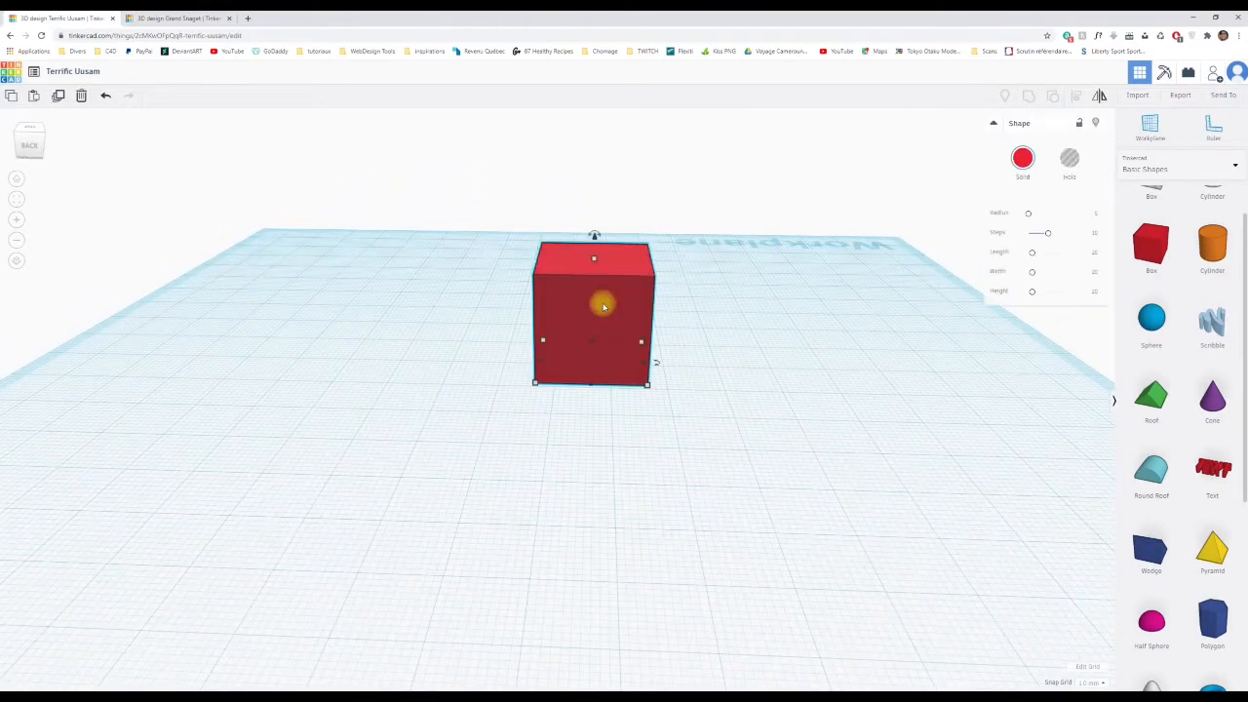
drag(594, 238, 593, 253)
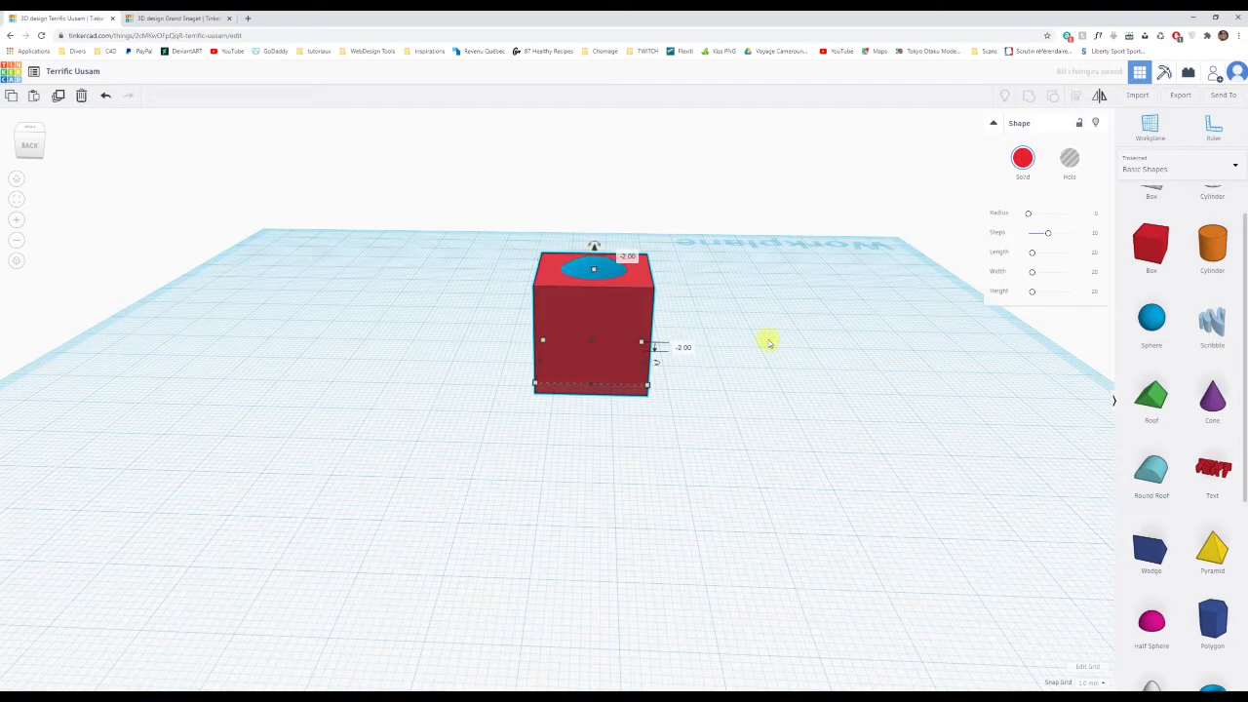
click(603, 285)
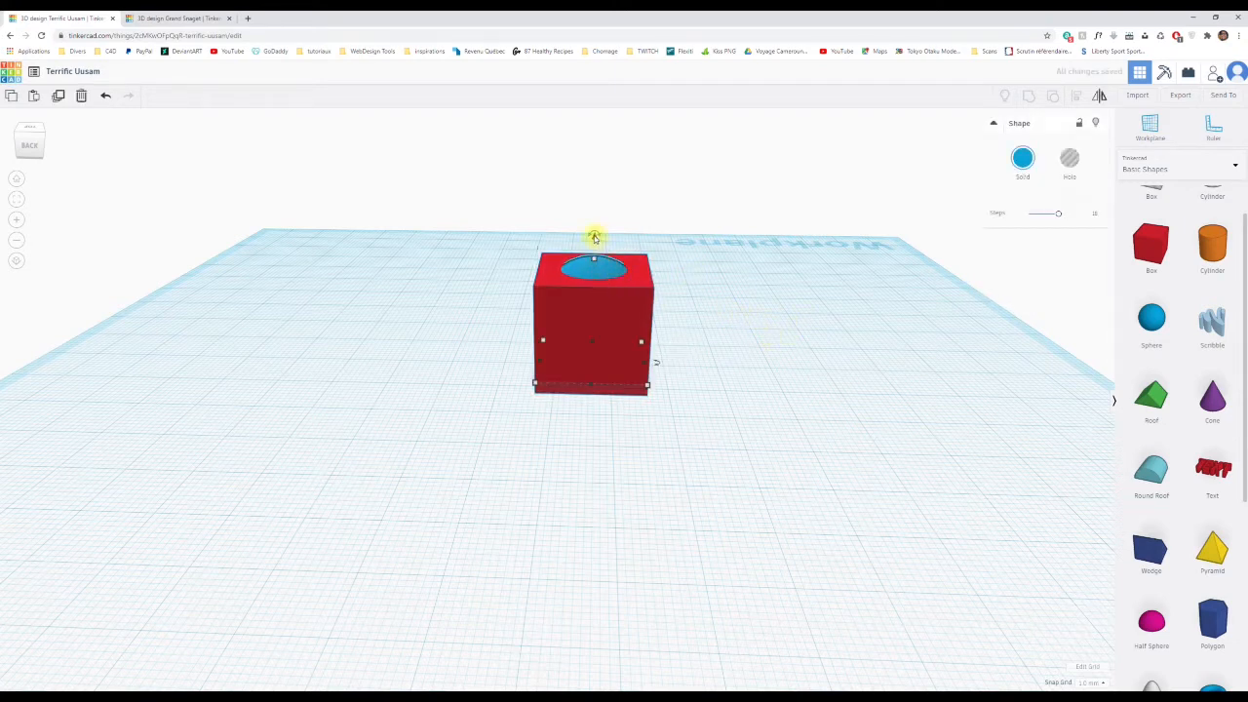
drag(594, 236, 598, 134)
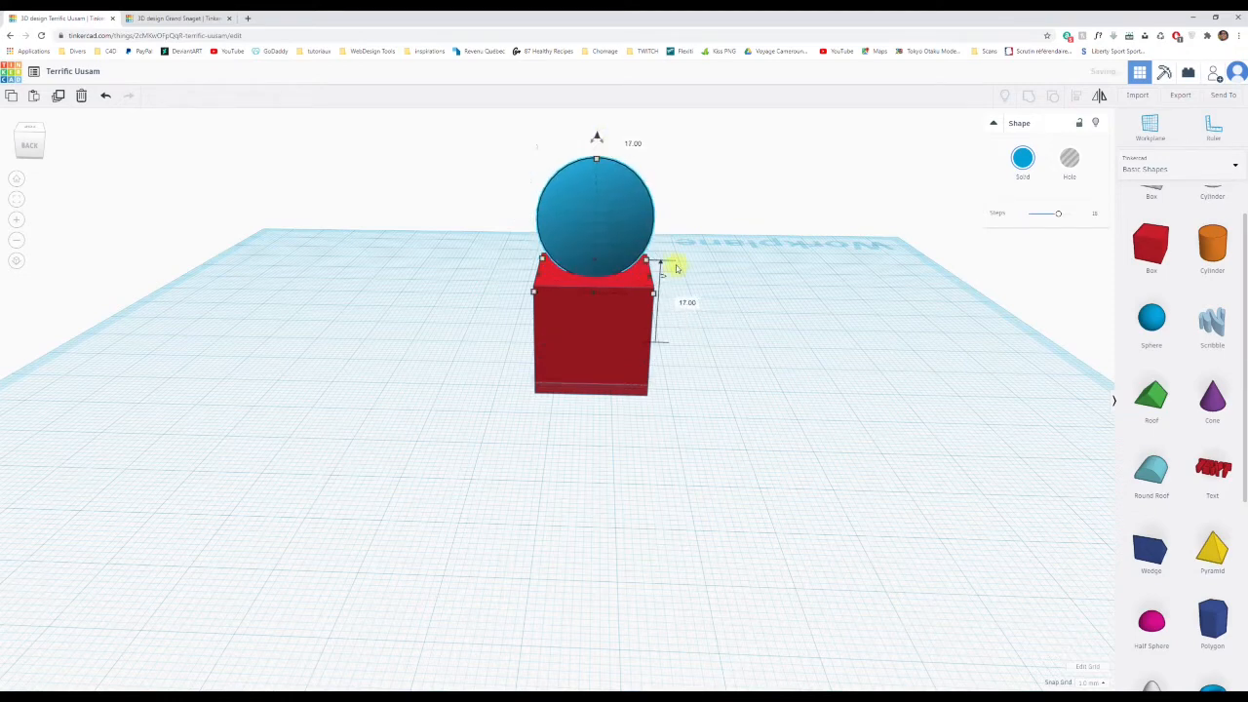
Raise the box 2 mm back onto the workplane and check the stacked shapes from the side.
click(618, 349)
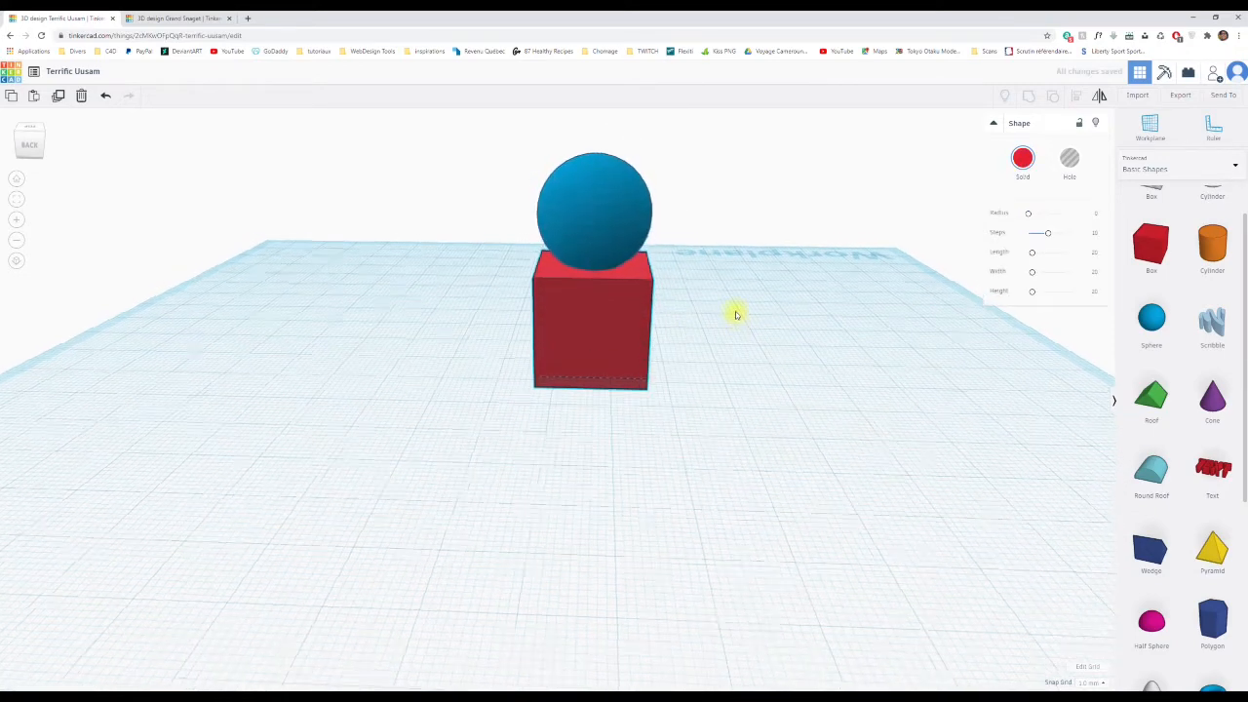
right_drag(736, 314, 733, 289)
drag(591, 229, 591, 224)
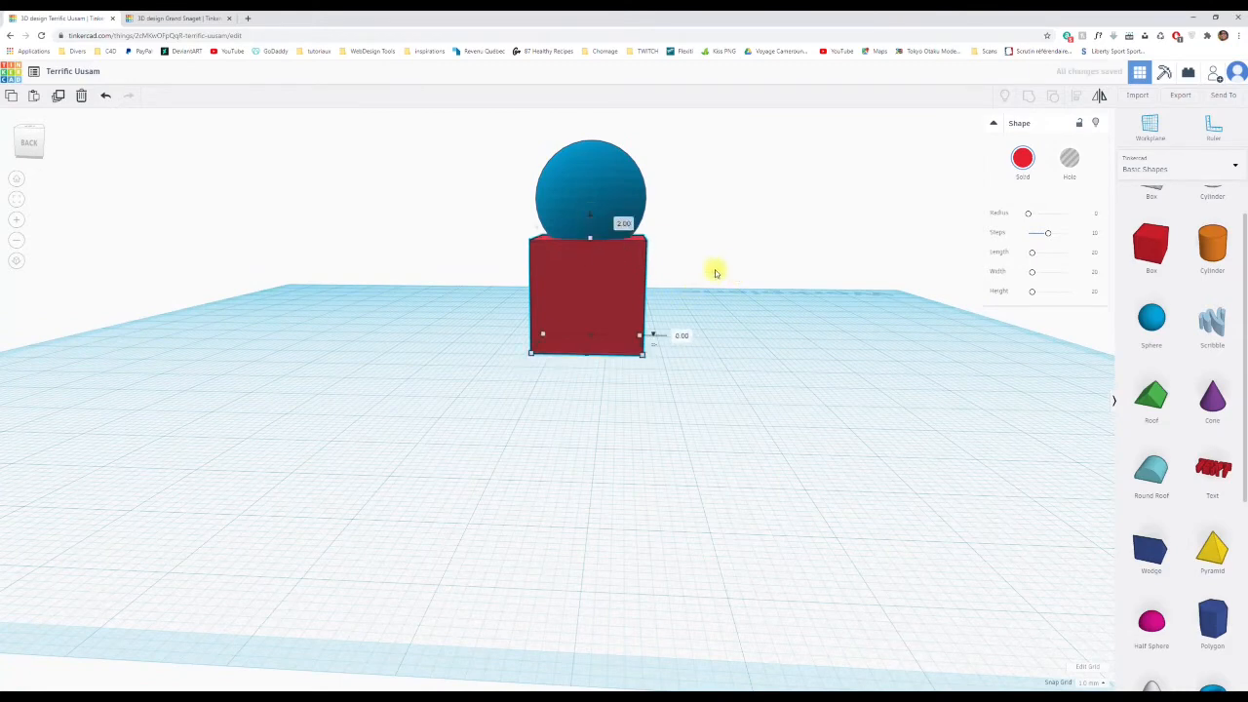
right_drag(777, 290, 812, 354)
right_drag(467, 347, 751, 361)
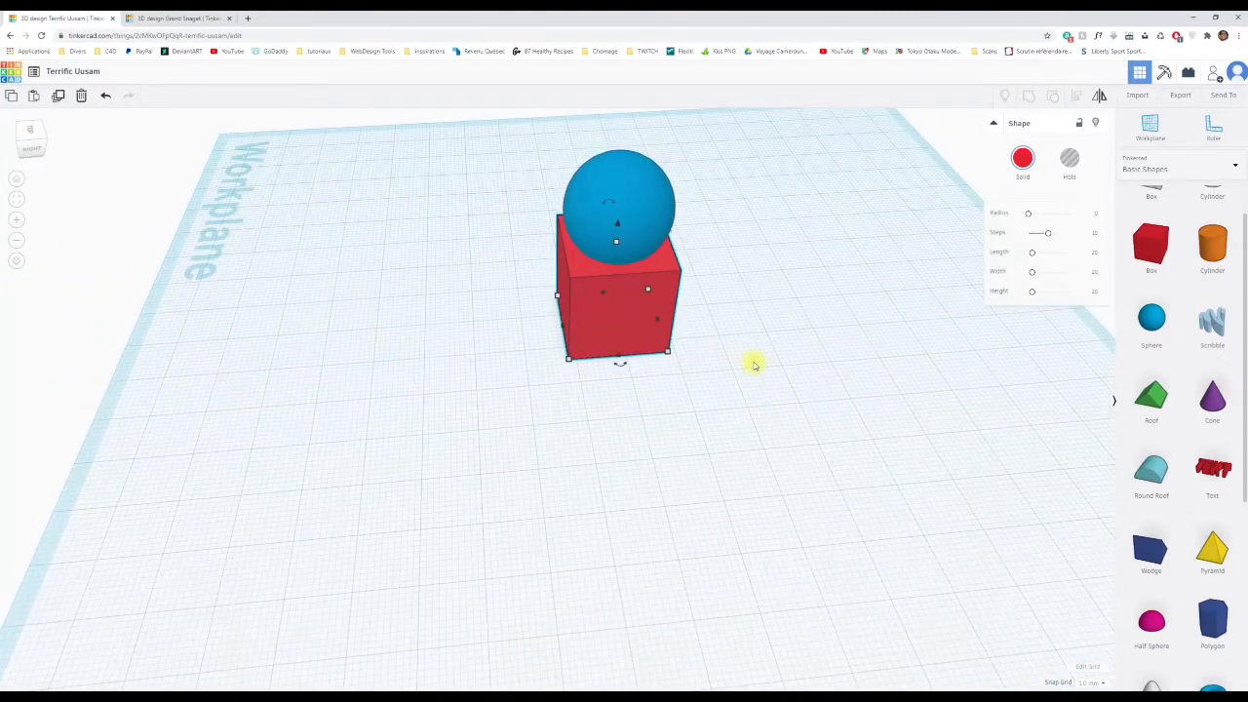
right_drag(755, 362, 721, 294)
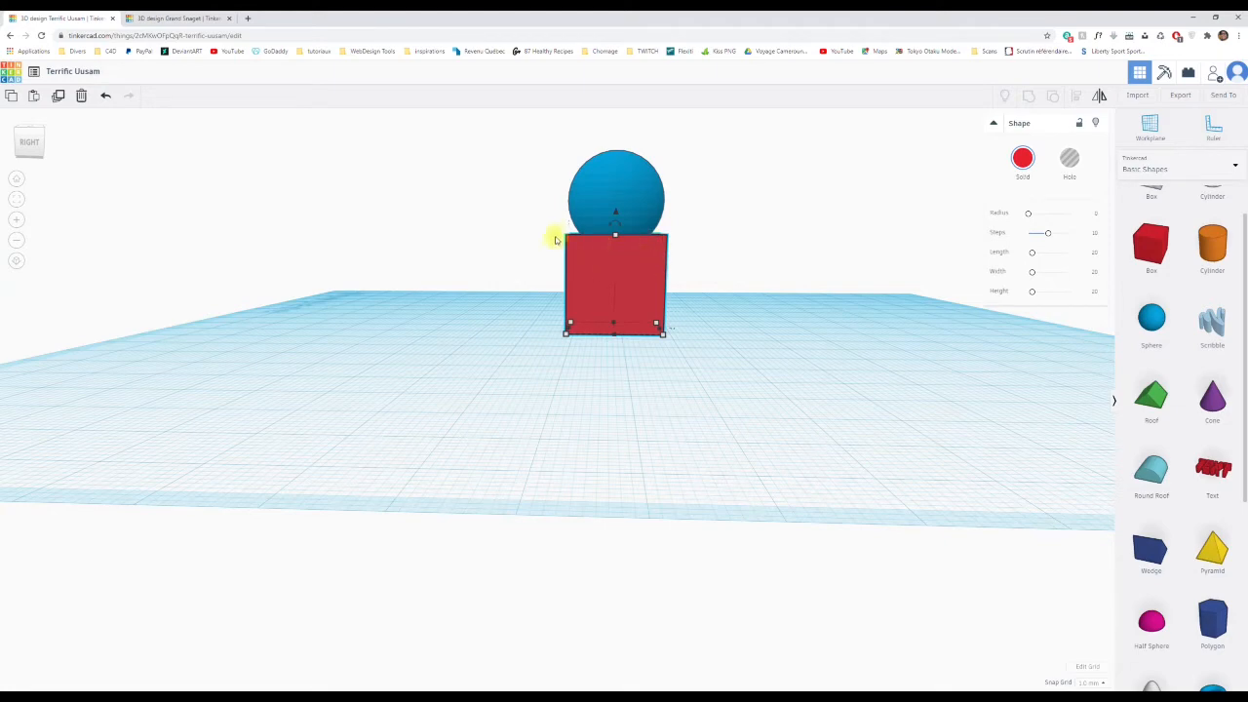
Turn the blue sphere on top of the box into a hole.
right_drag(752, 215, 655, 204)
click(654, 199)
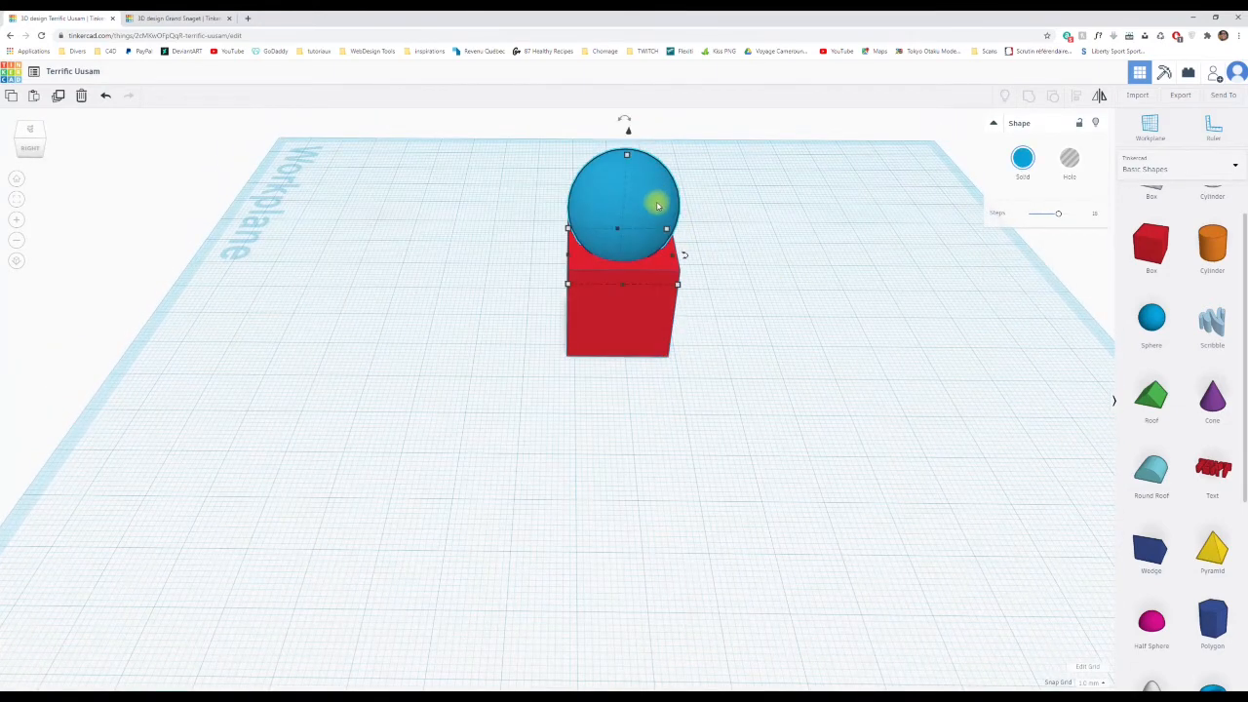
right_drag(763, 315, 764, 298)
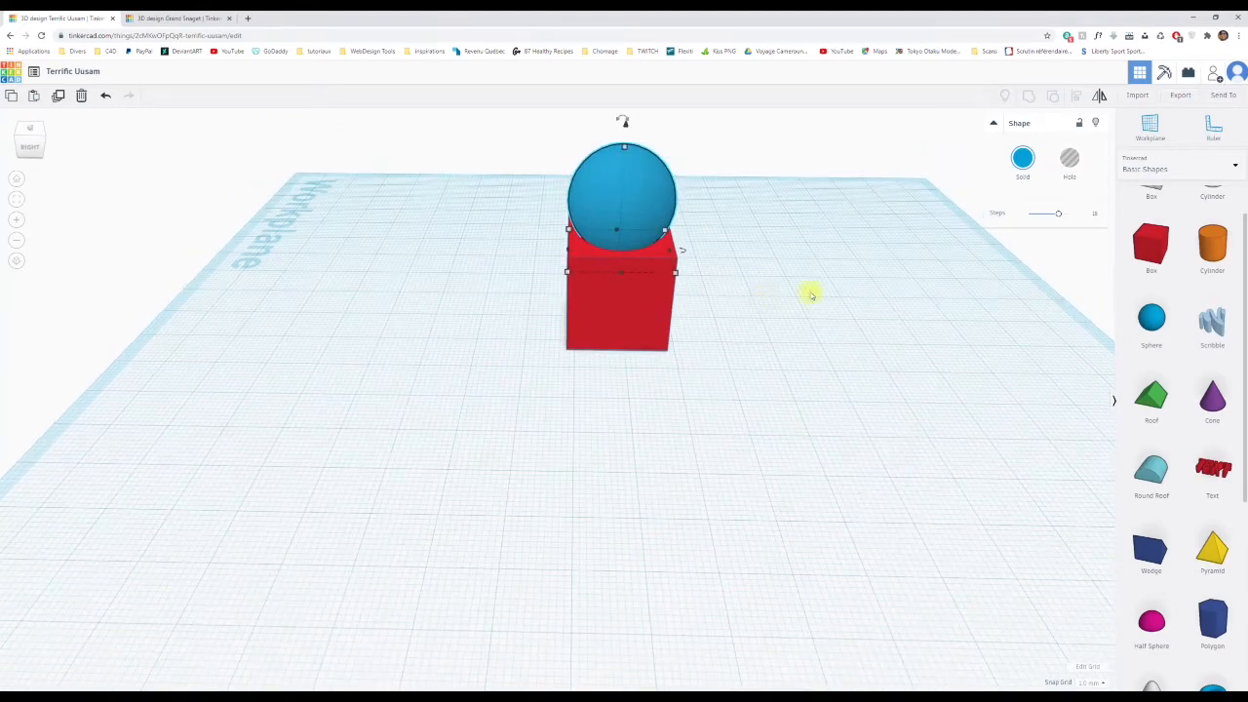
click(1069, 161)
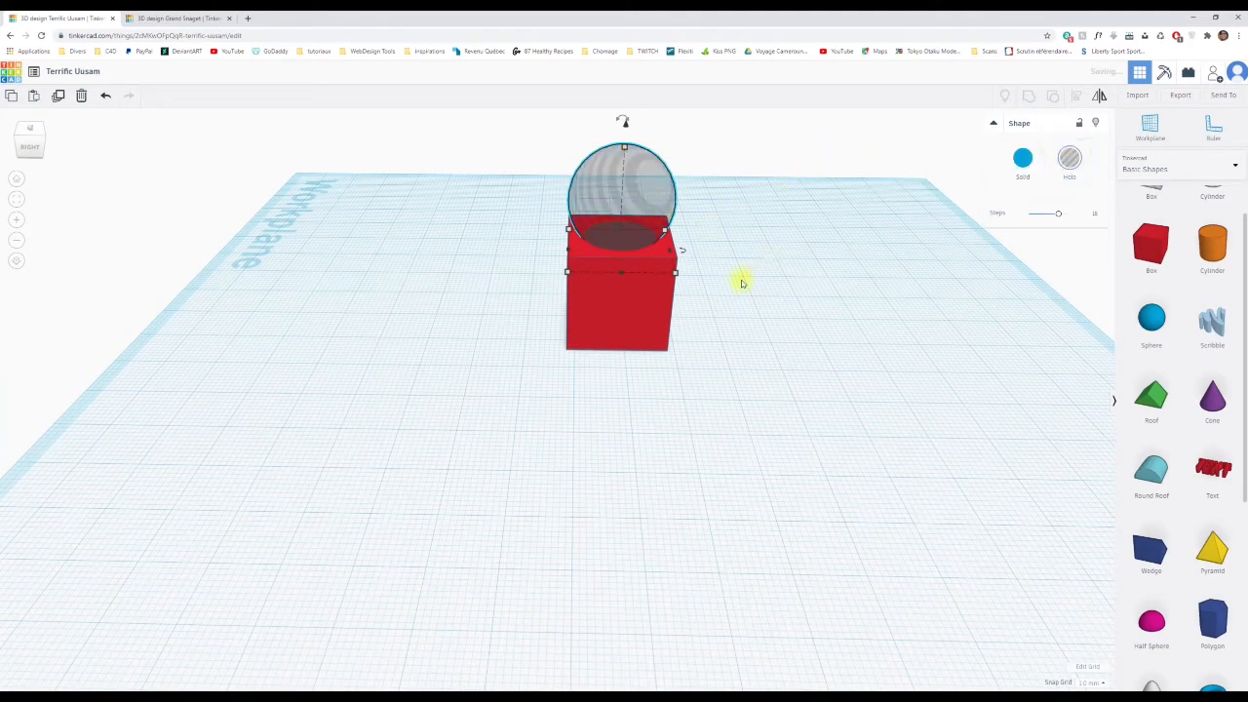
right_drag(741, 283, 983, 343)
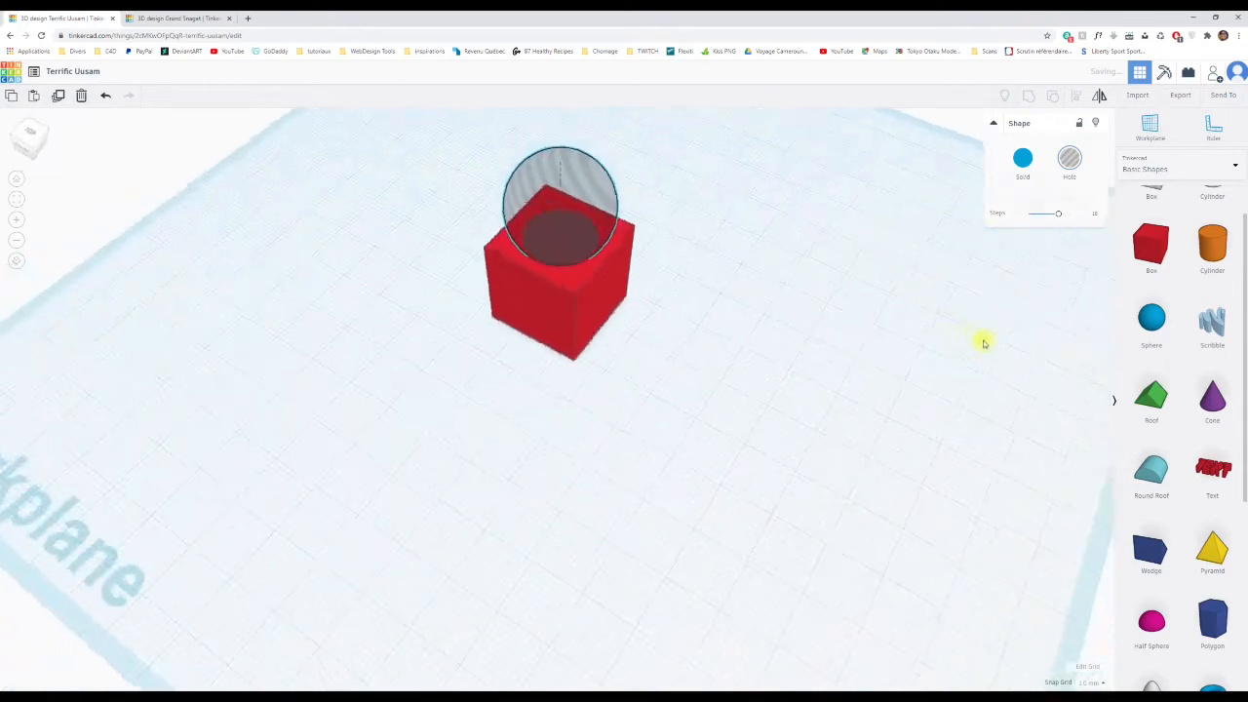
Lower the spherical hole 2 mm deeper into the red box.
scroll(657, 259, up, 2)
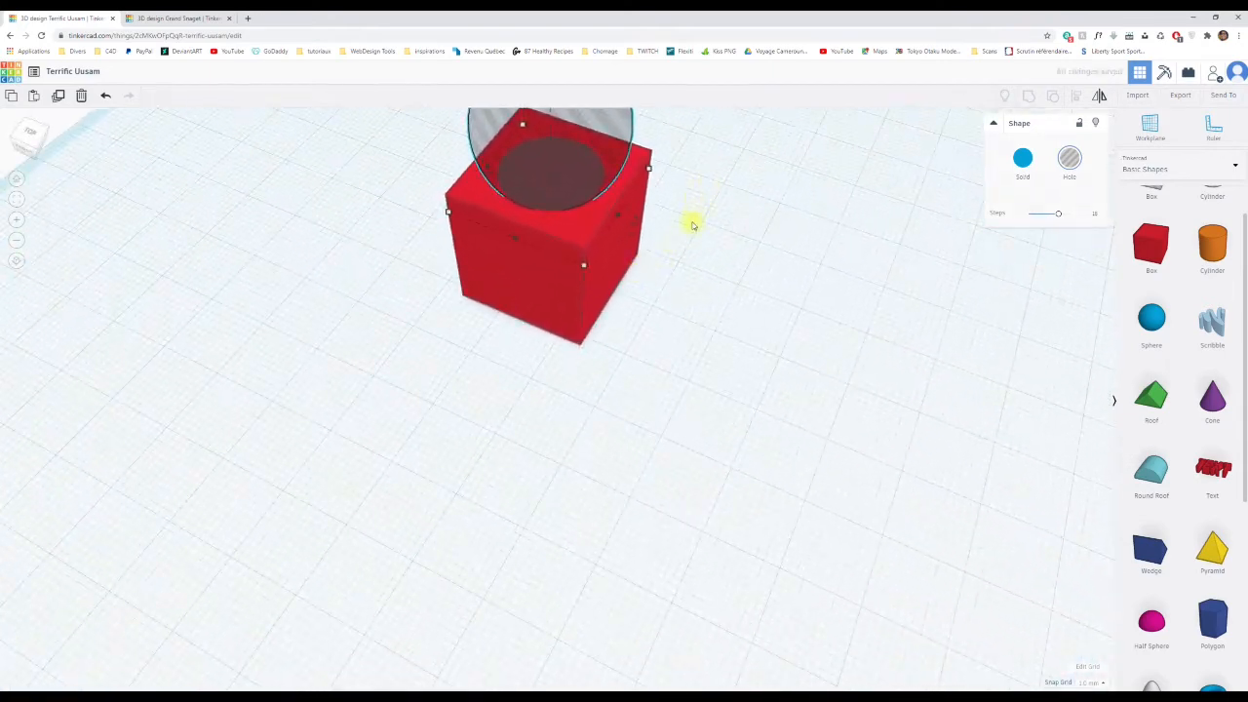
mouse_move(692, 226)
right_down()
mouse_move(751, 206)
mouse_move(669, 215)
right_up()
middle_drag(658, 211, 676, 318)
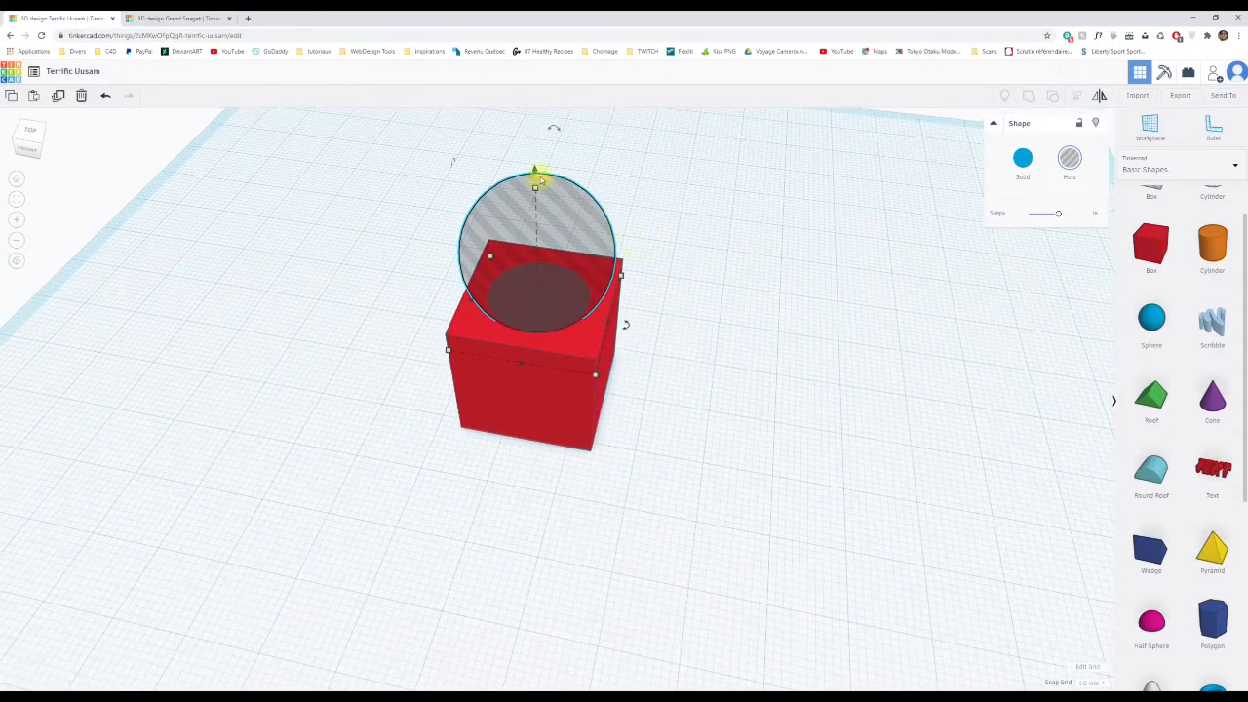
mouse_move(535, 170)
mouse_down()
mouse_move(535, 193)
mouse_move(533, 156)
mouse_move(535, 186)
mouse_up()
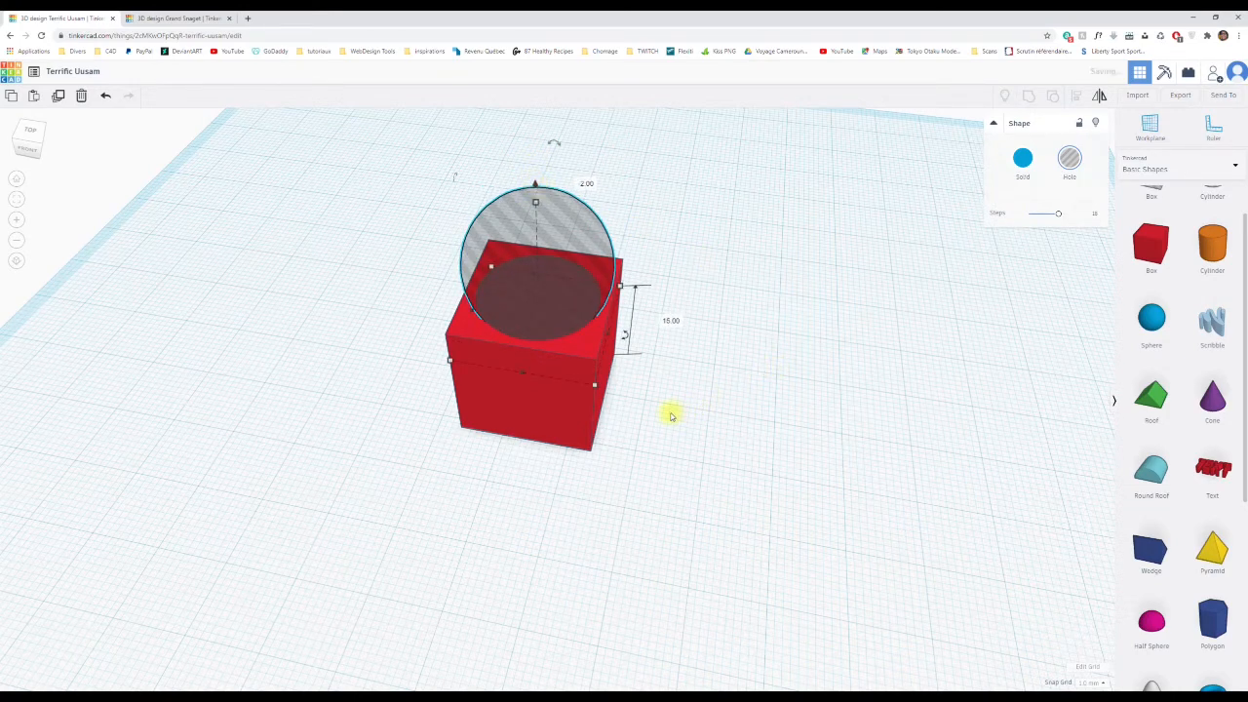
right_drag(670, 431, 585, 404)
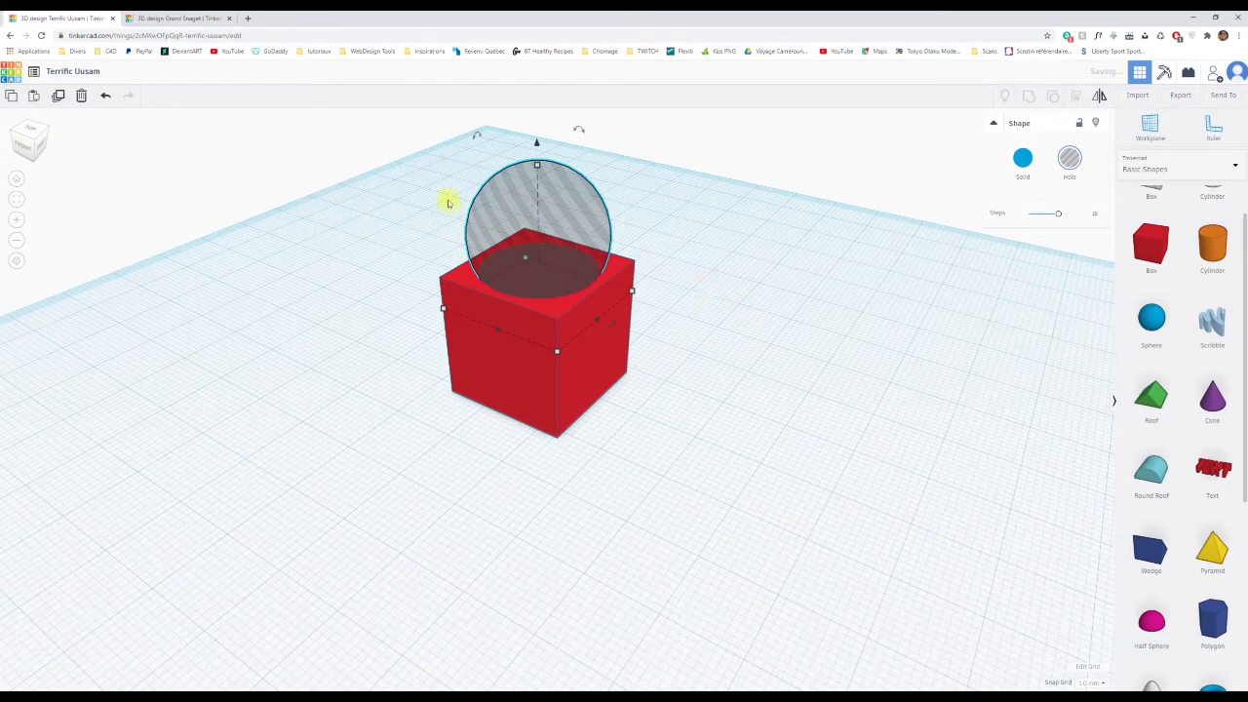
Group the red box with the spherical hole to carve a hollow into its top, and inspect the cut.
drag(441, 194, 752, 469)
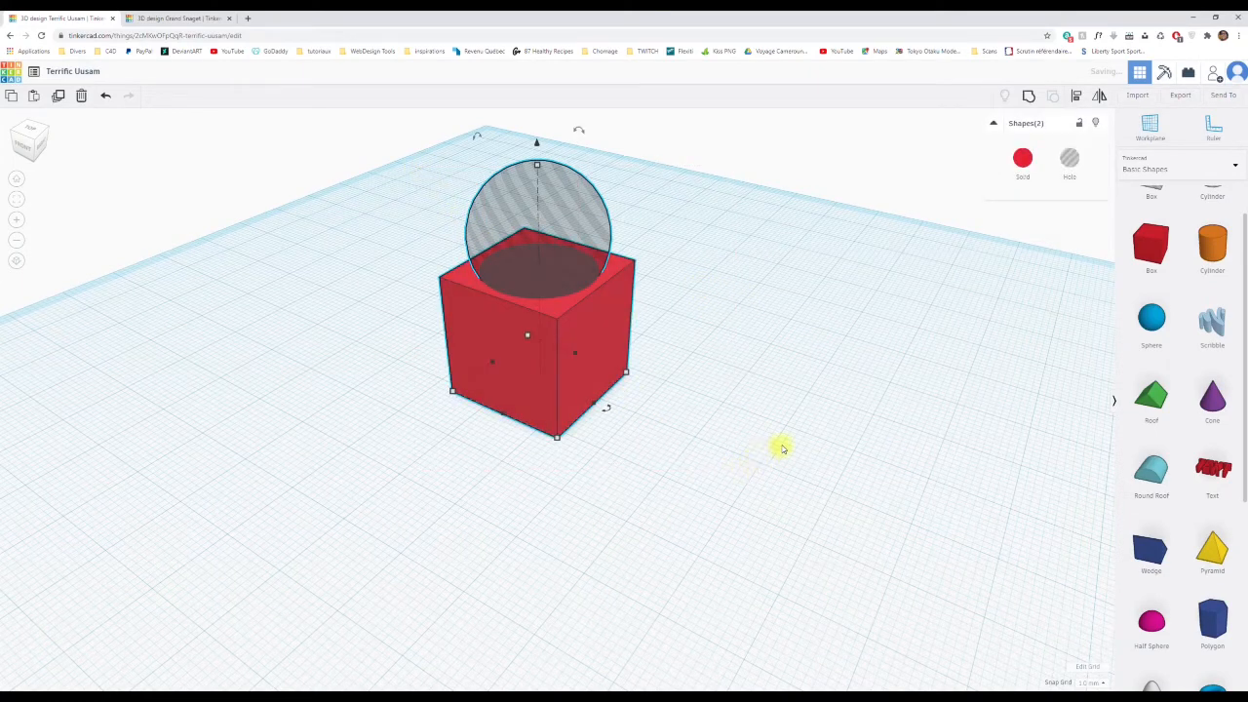
click(1029, 97)
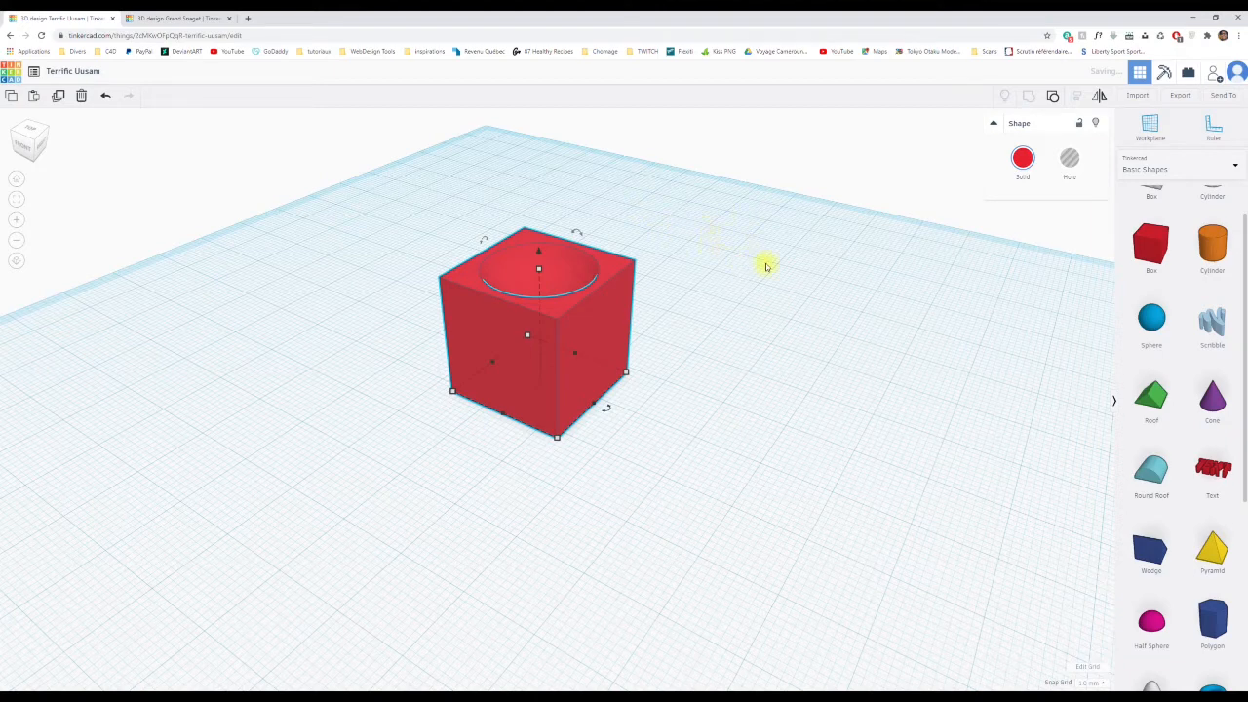
right_drag(809, 286, 488, 304)
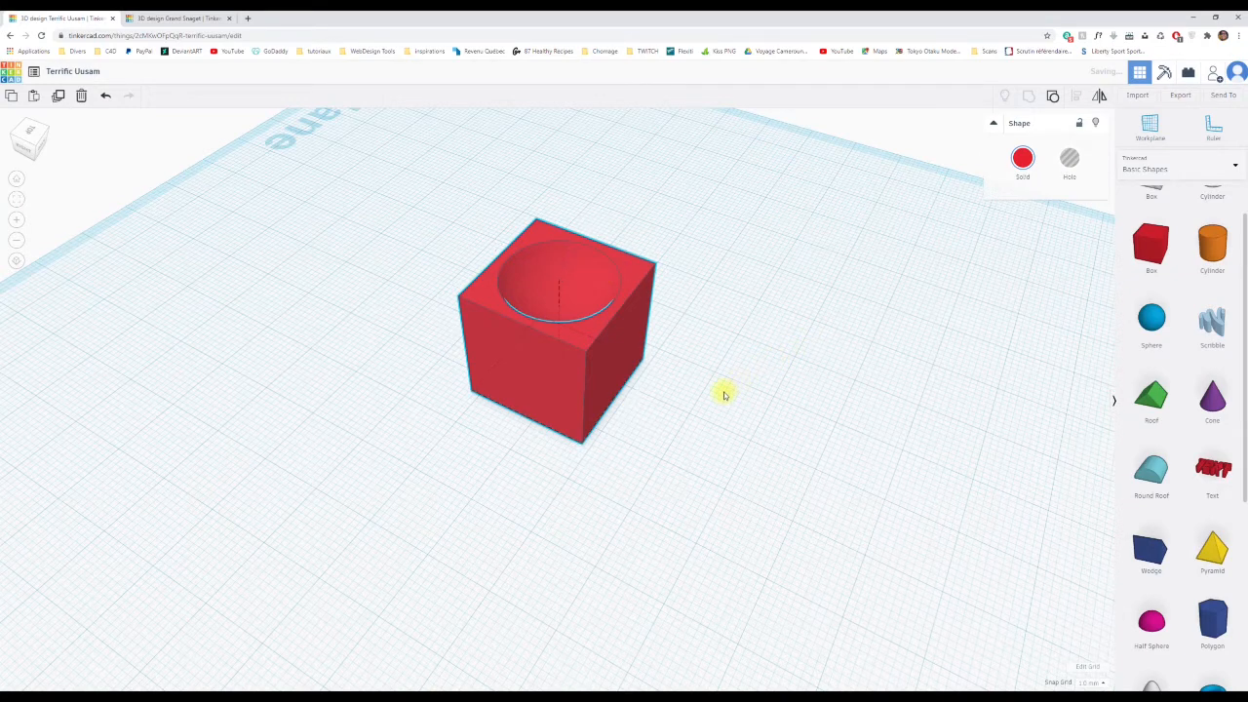
right_drag(724, 393, 938, 398)
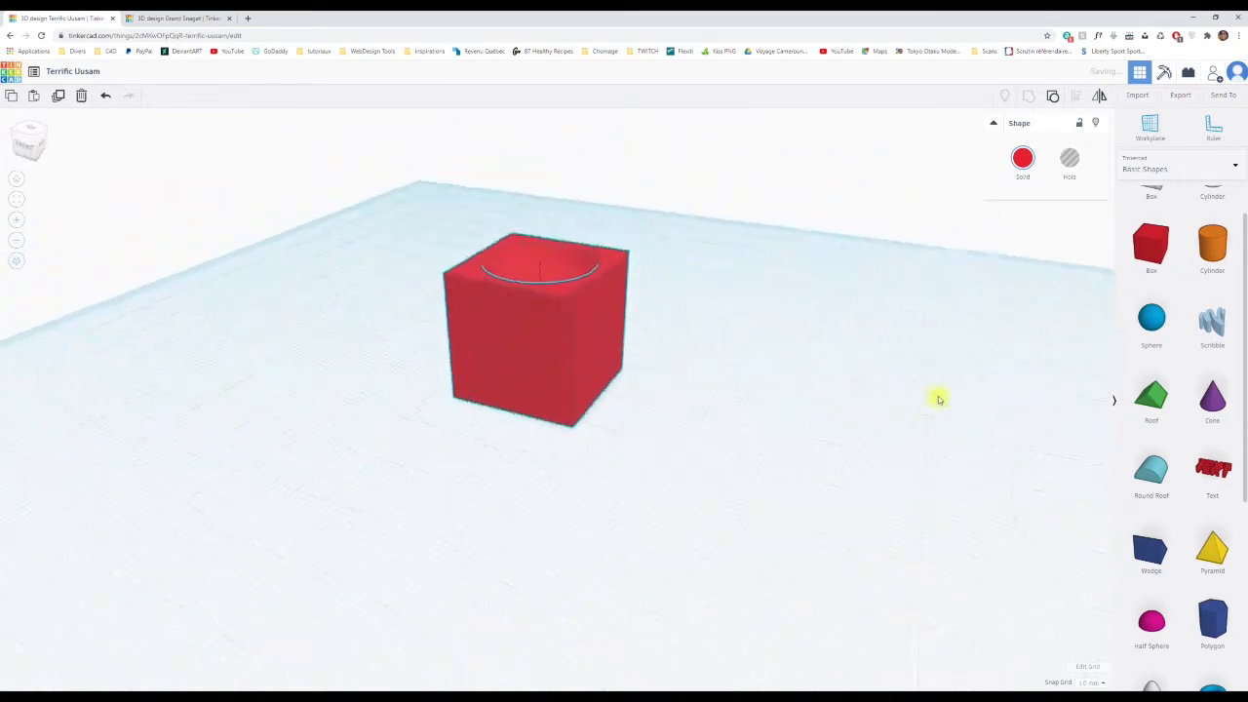
Ungroup the hollowed box, and switch the sphere to solid and back to a hole.
click(1053, 99)
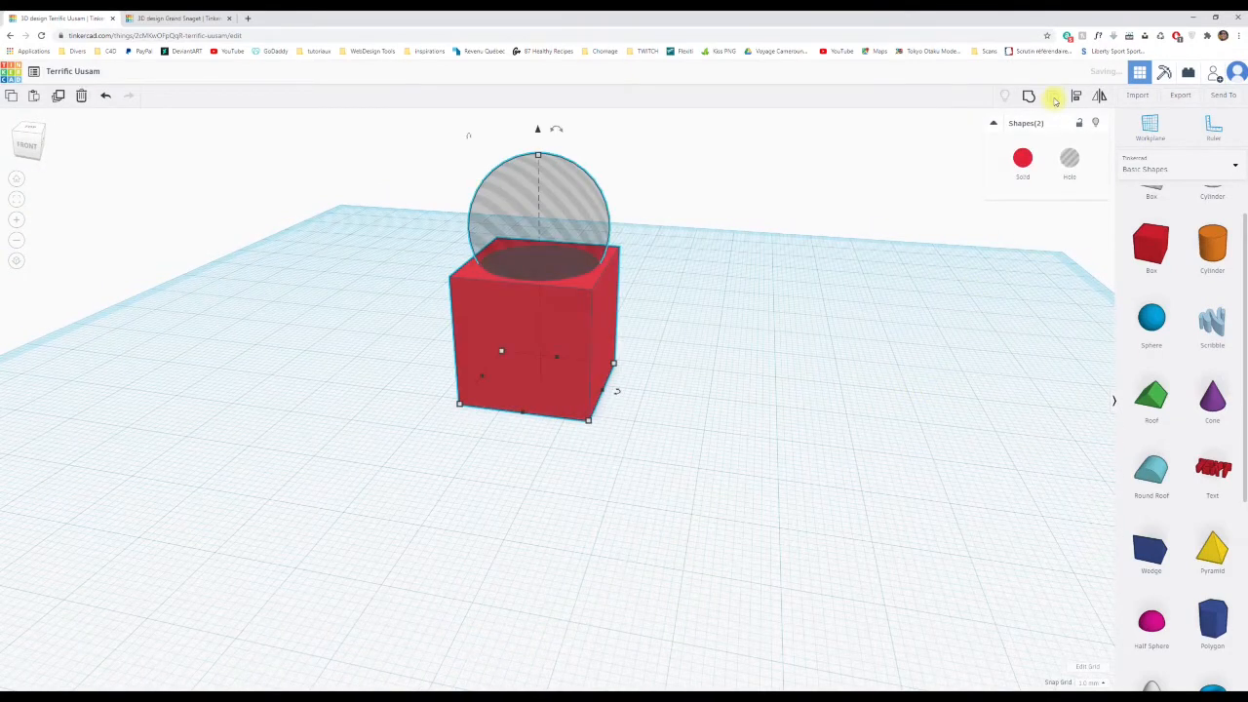
click(576, 203)
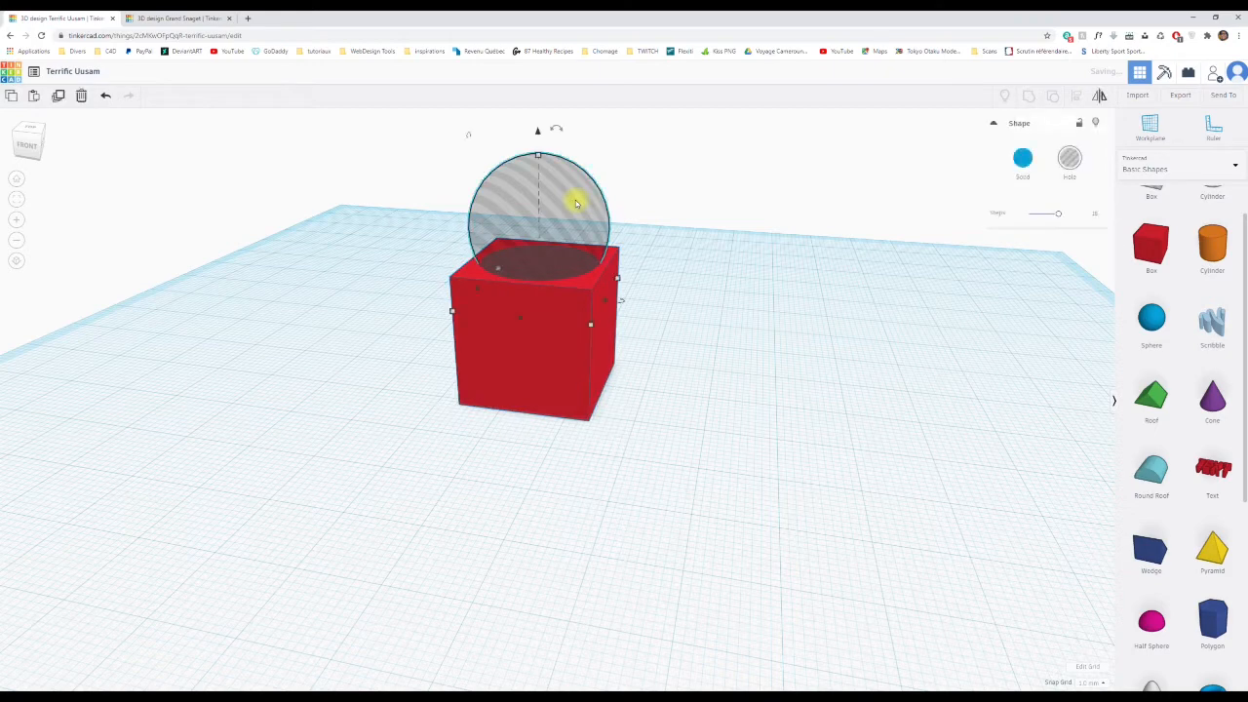
click(1022, 158)
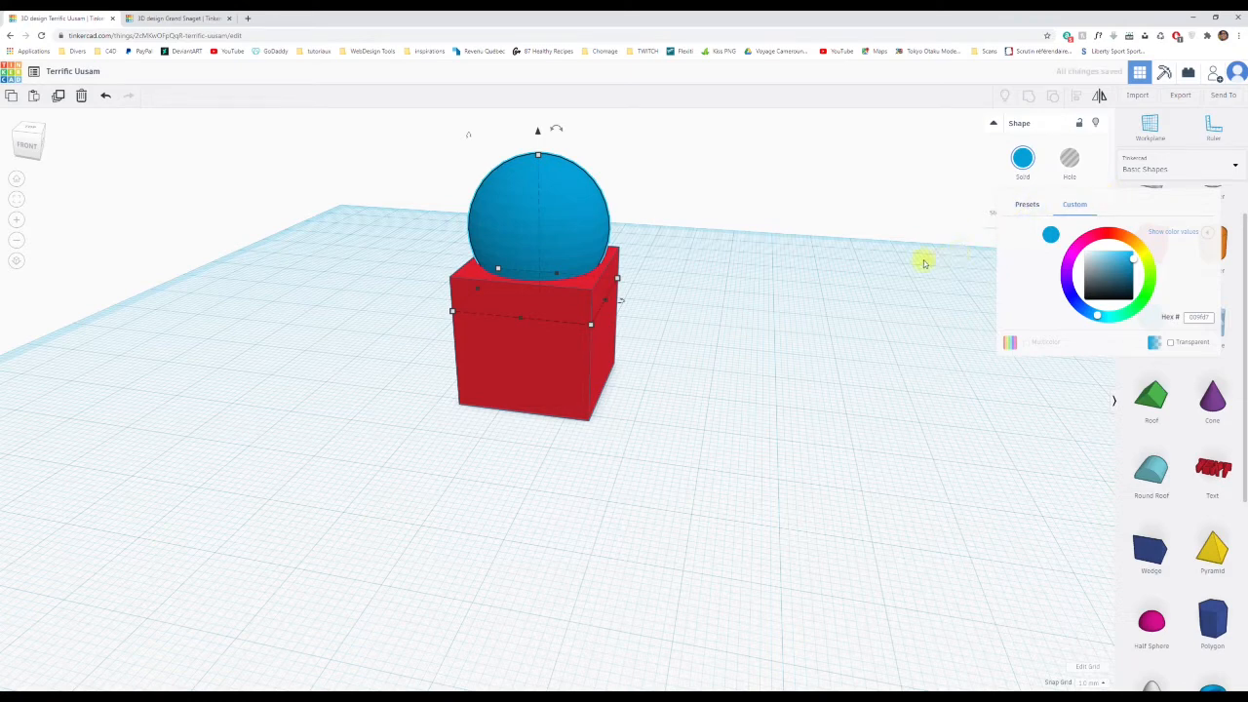
click(836, 203)
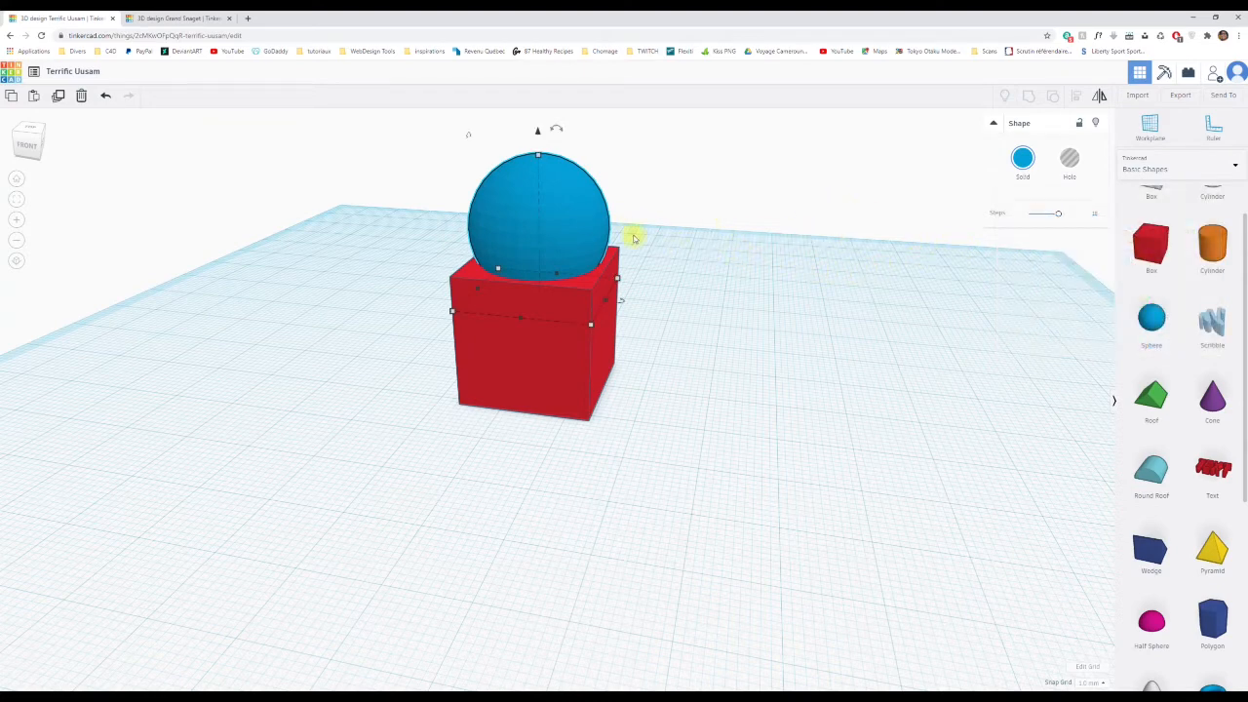
click(1070, 158)
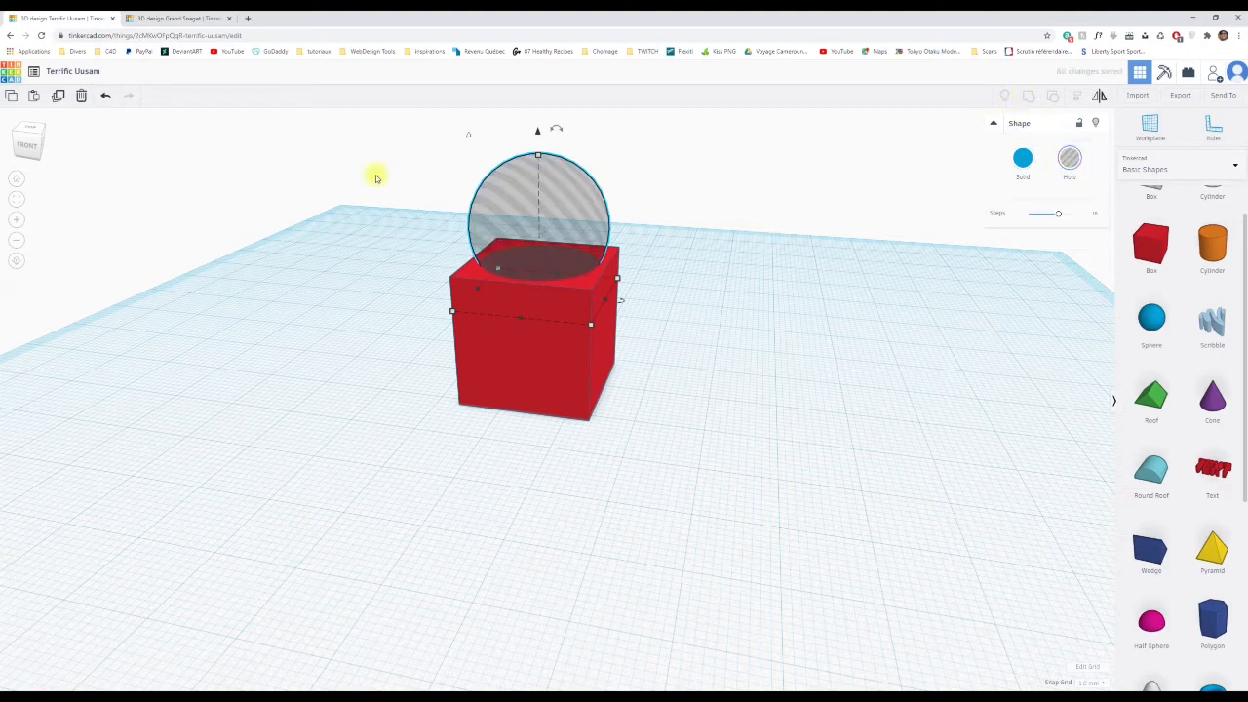
Group the red box with the spherical hole again to cut the hollow, and deselect the result.
drag(377, 176, 728, 485)
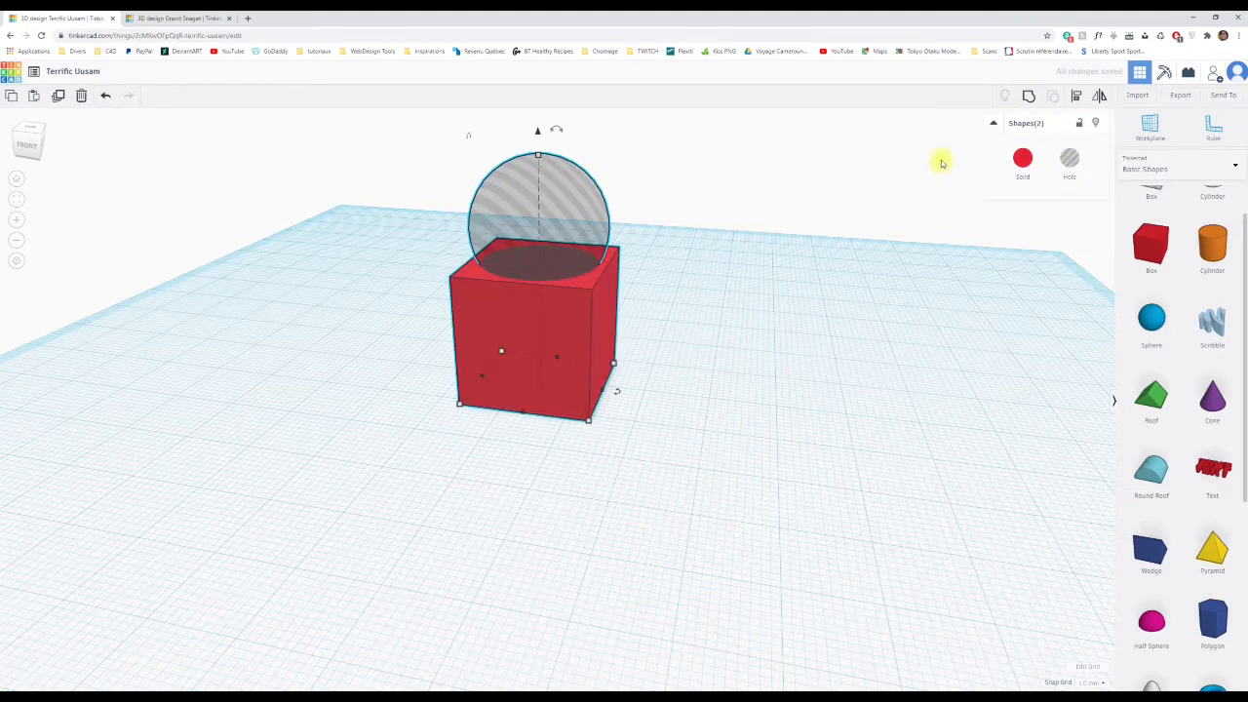
click(1028, 97)
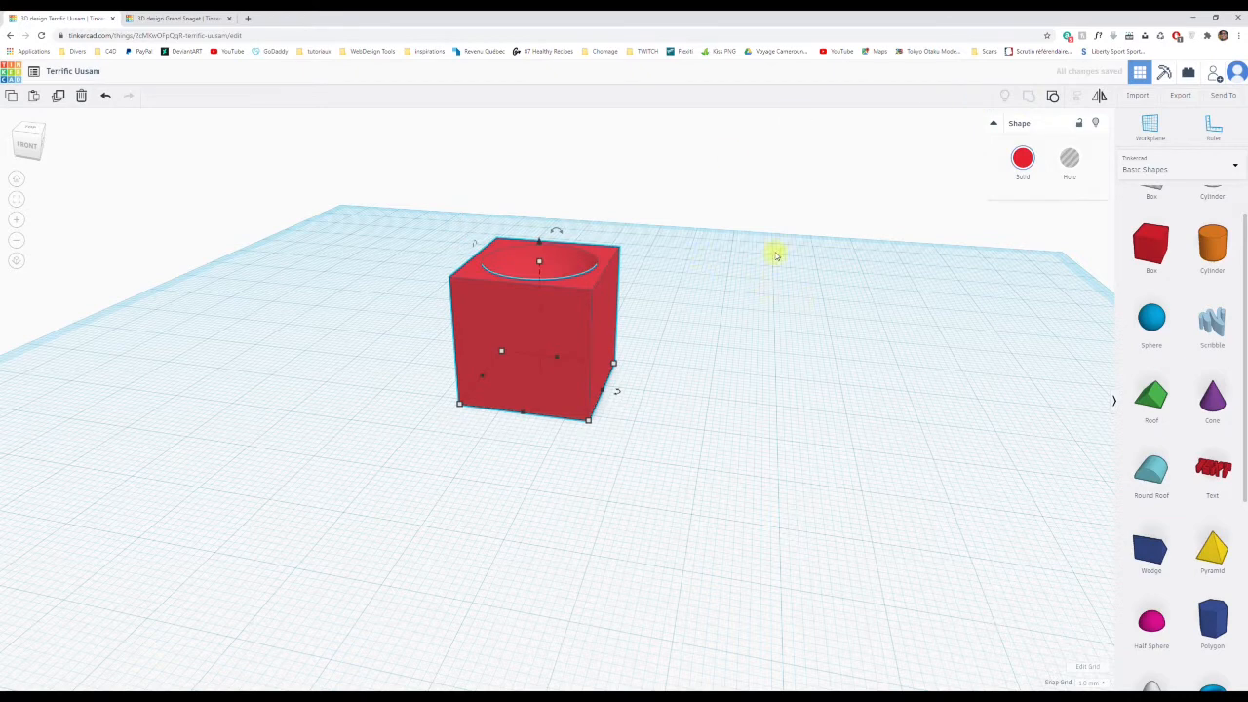
click(738, 185)
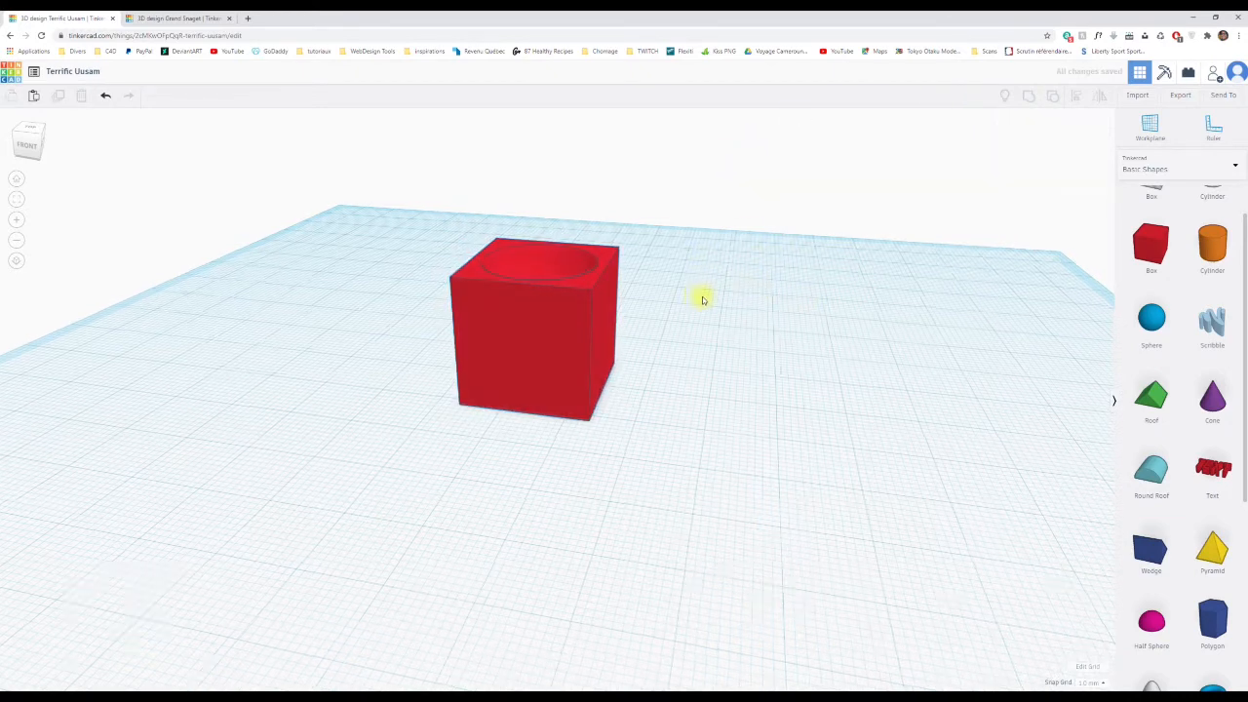
Activate Mirror on the hollowed red box and examine the mirror directions and their previews from several angles.
right_drag(702, 296, 688, 351)
click(588, 370)
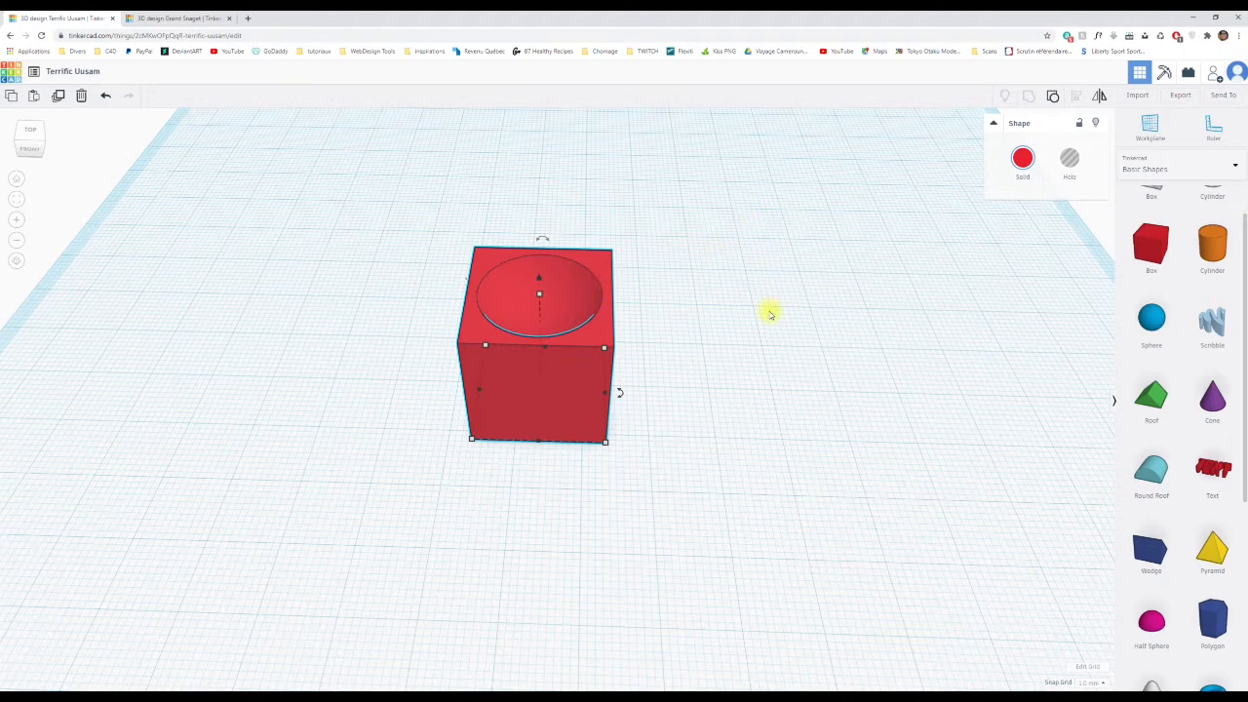
right_drag(780, 329, 706, 303)
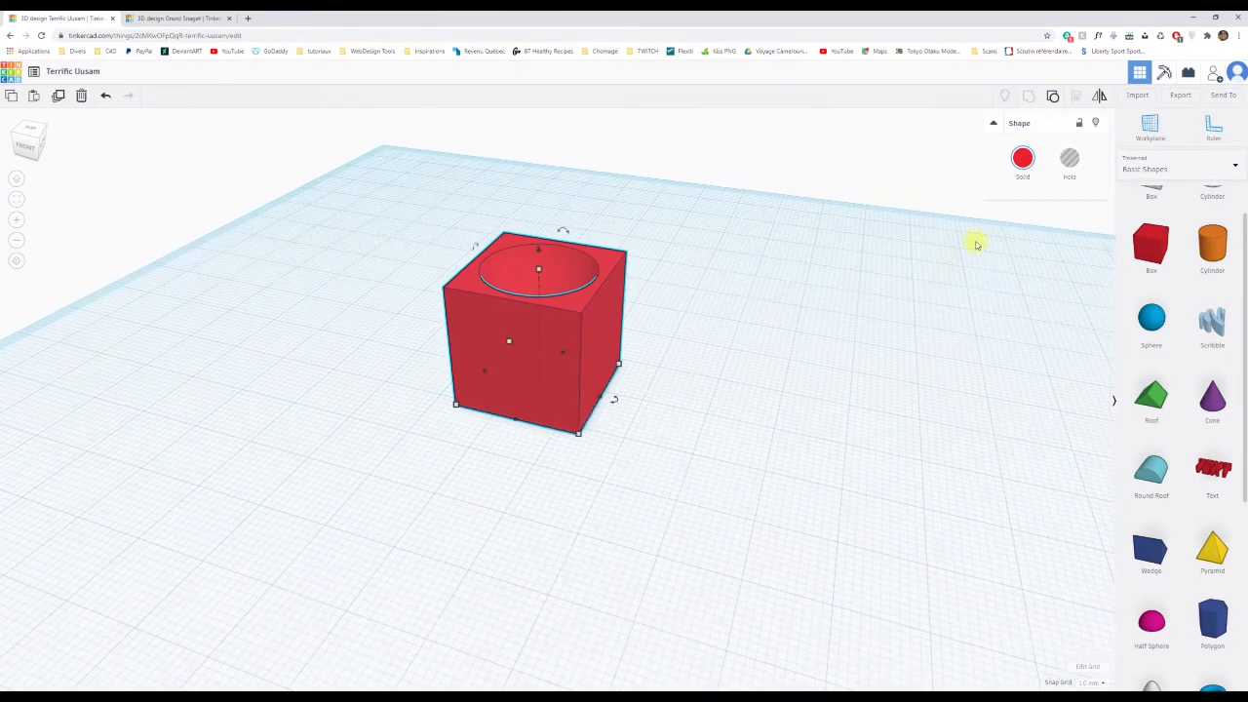
click(1101, 98)
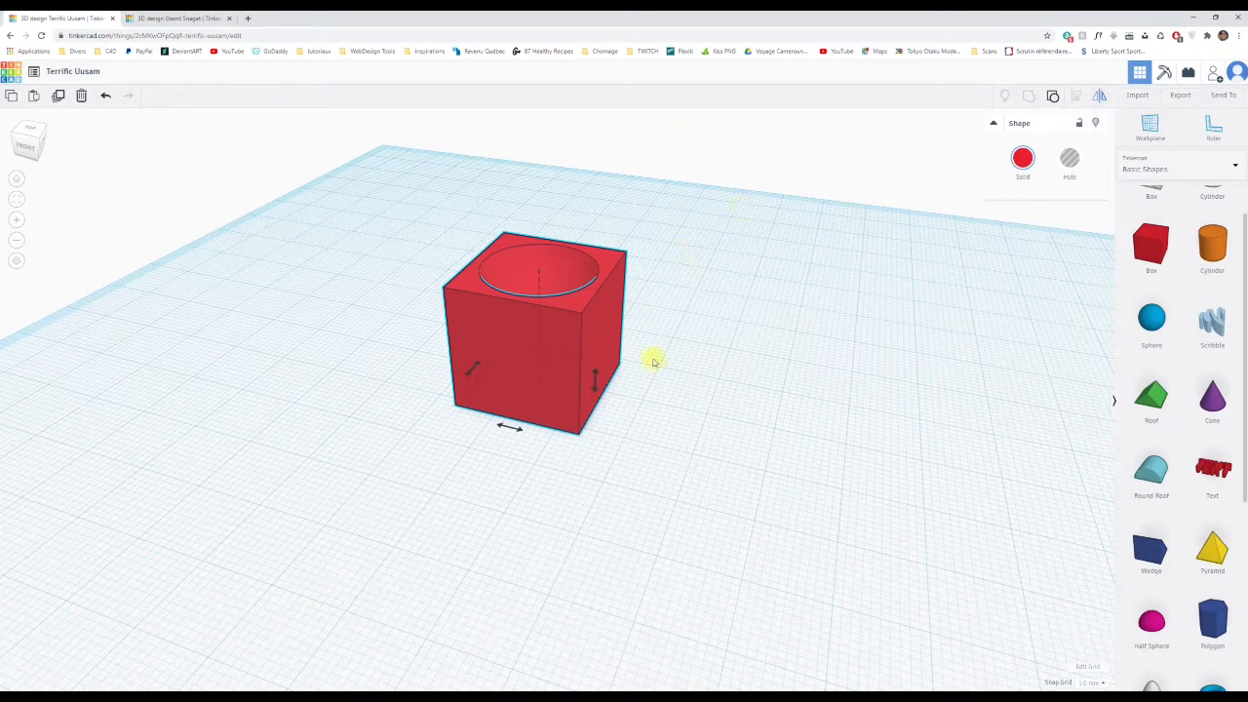
right_drag(524, 496, 571, 404)
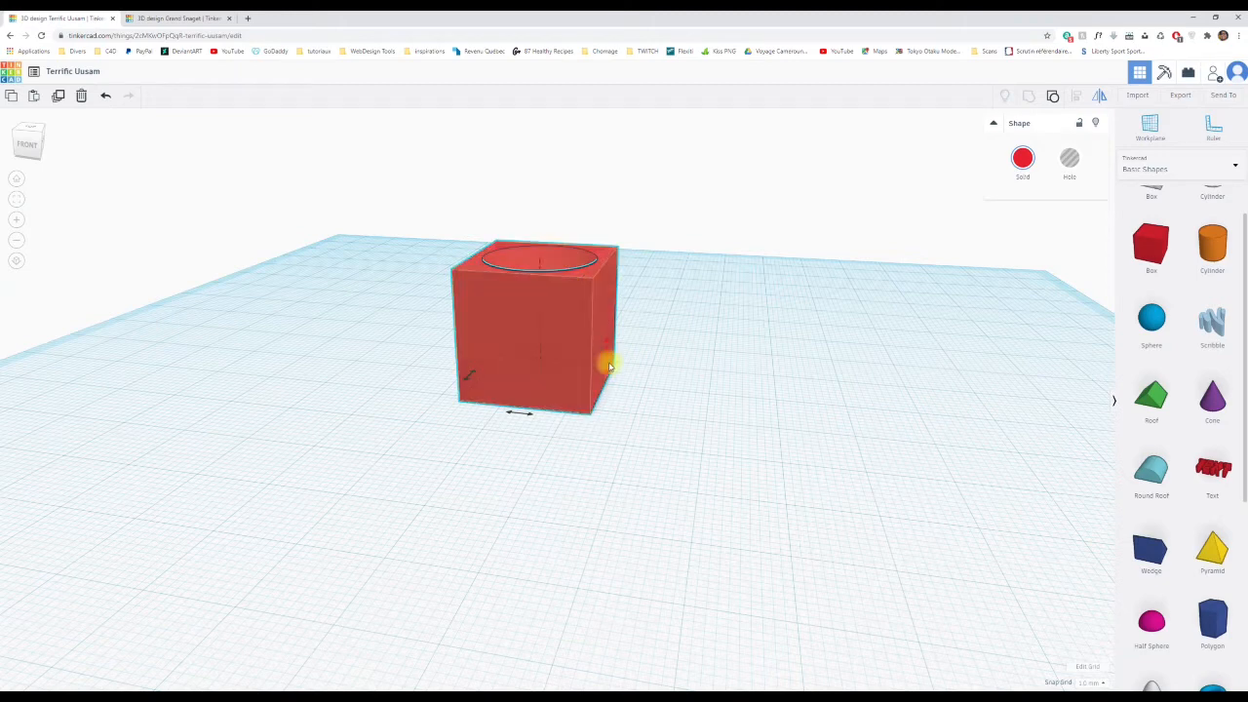
right_drag(601, 454, 630, 462)
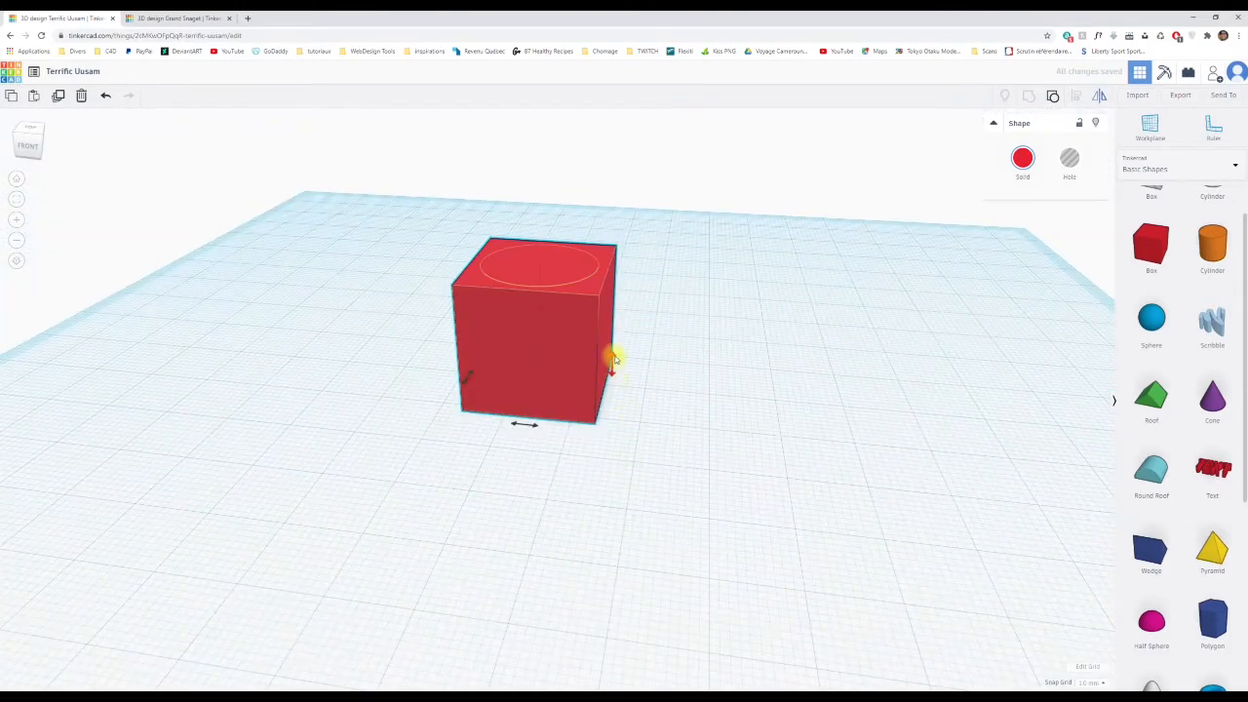
right_drag(615, 469, 559, 445)
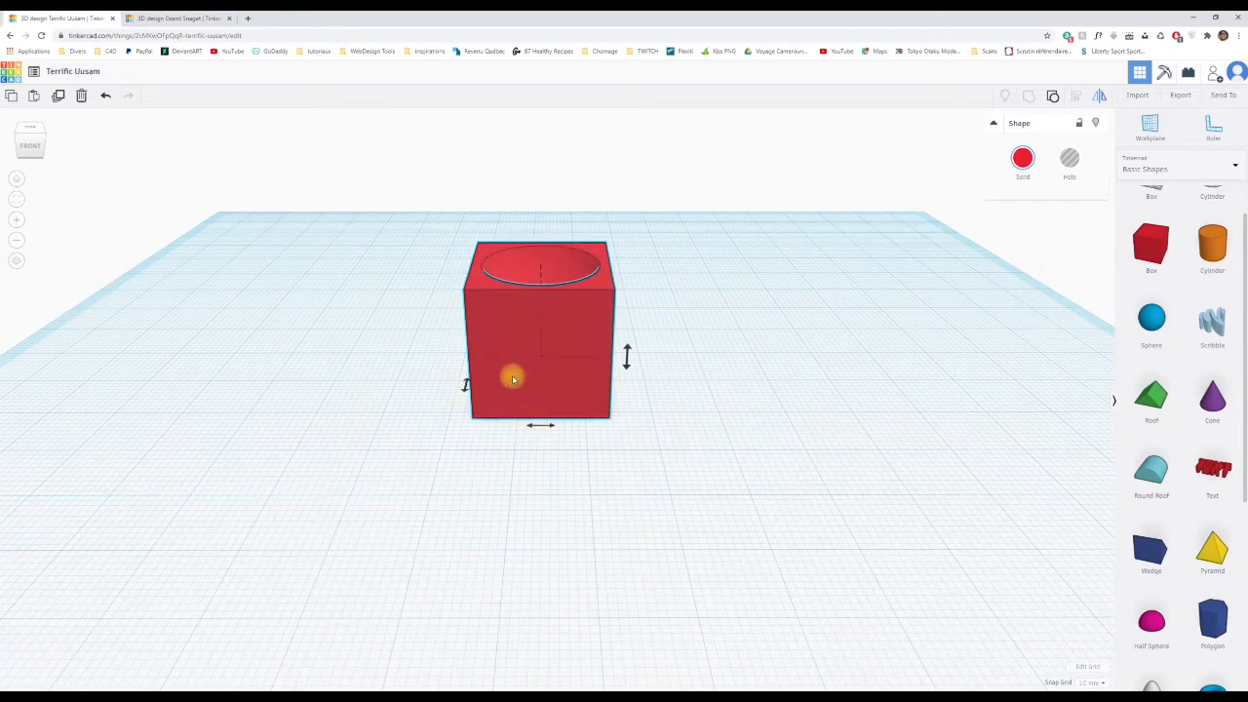
right_drag(445, 458, 613, 455)
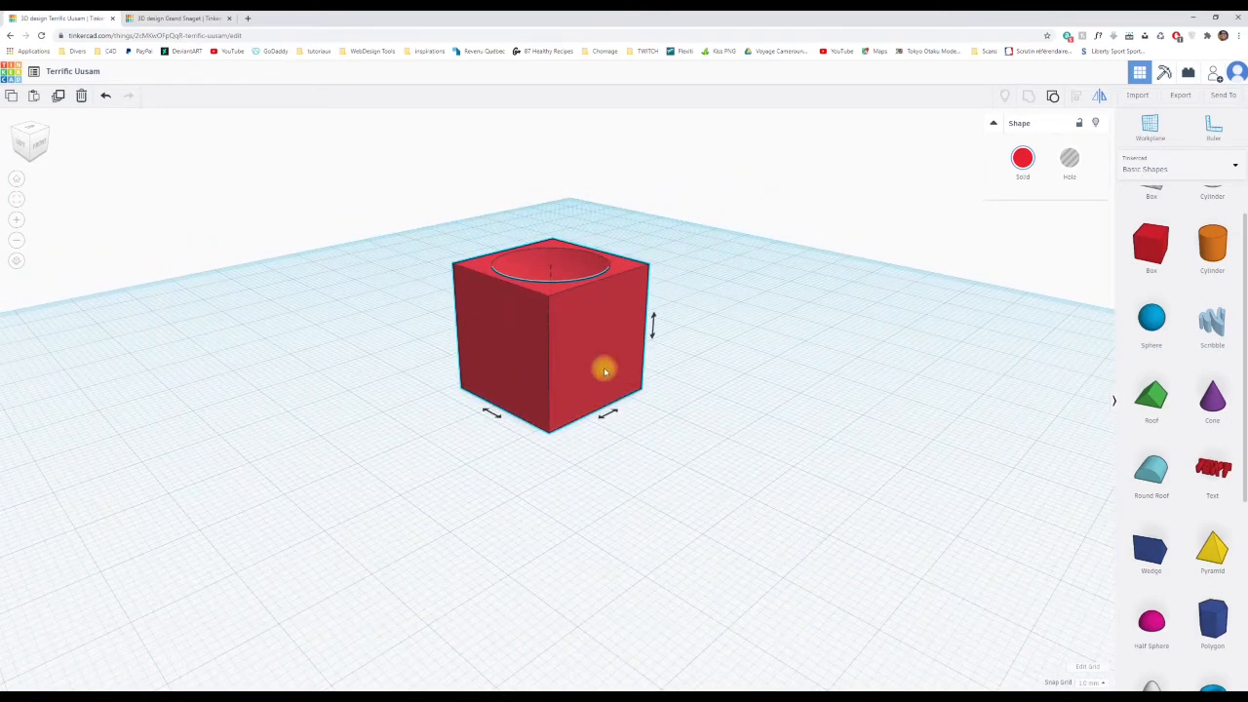
right_drag(724, 390, 415, 399)
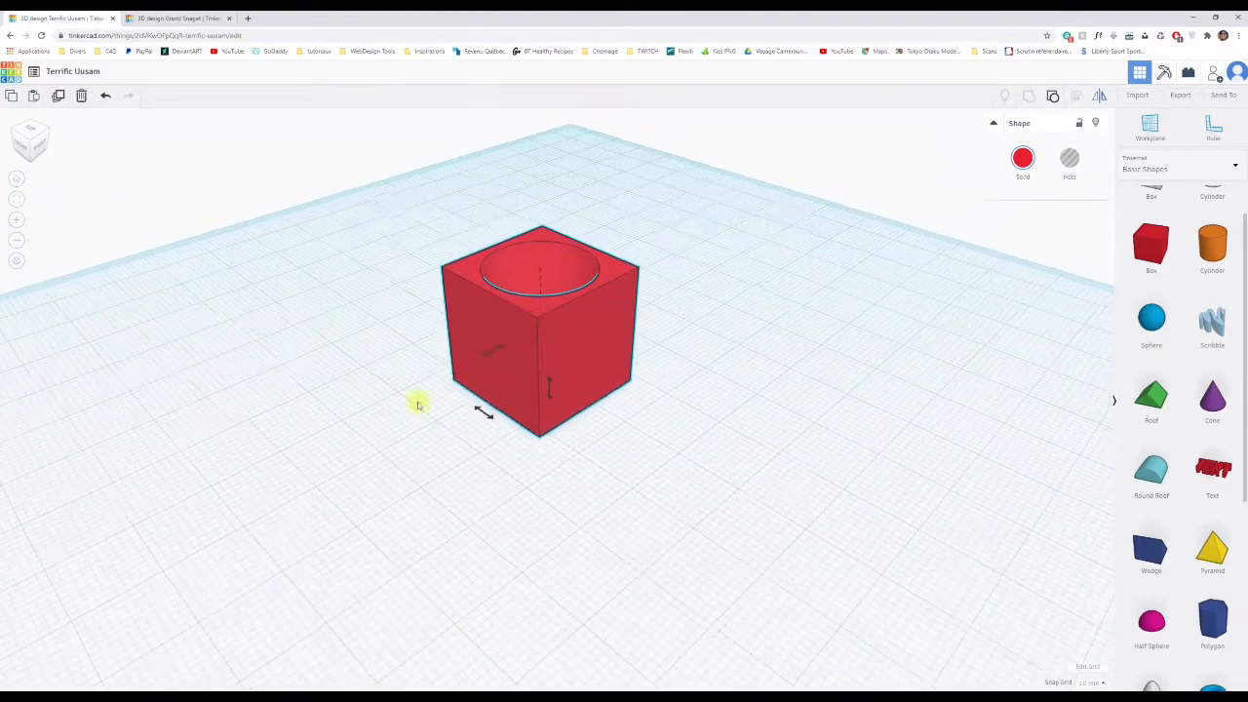
right_drag(504, 440, 572, 426)
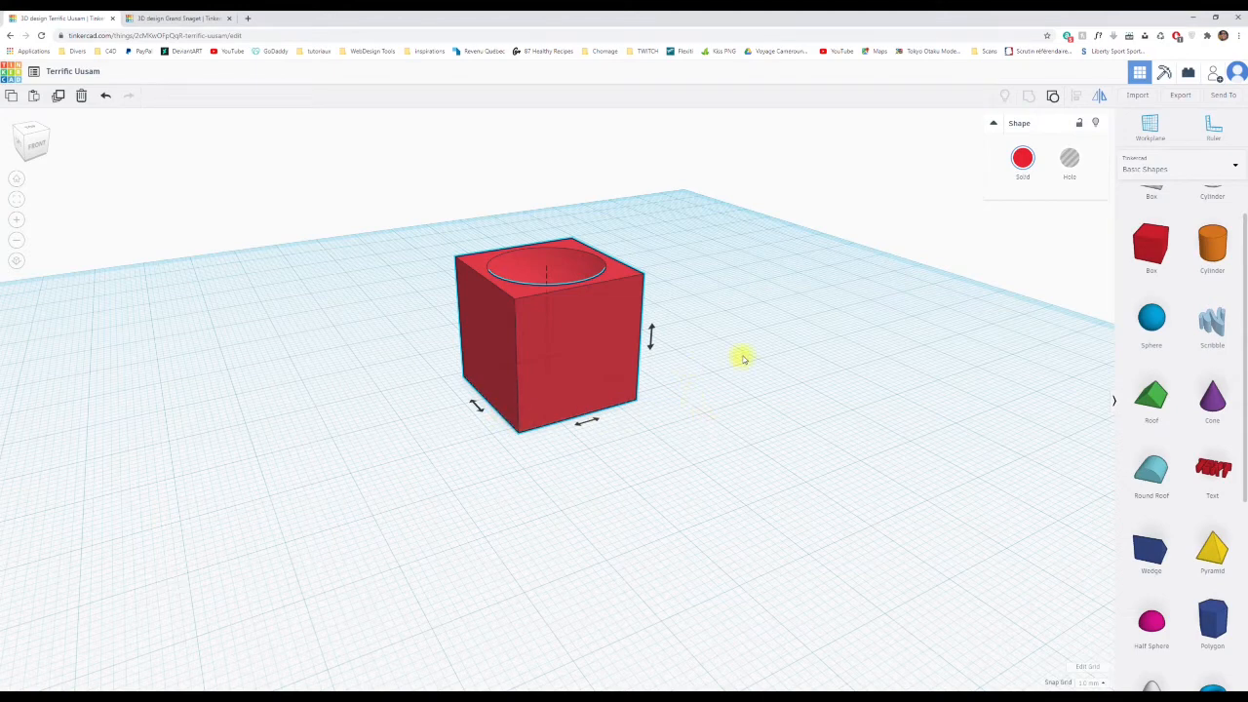
right_drag(742, 359, 598, 364)
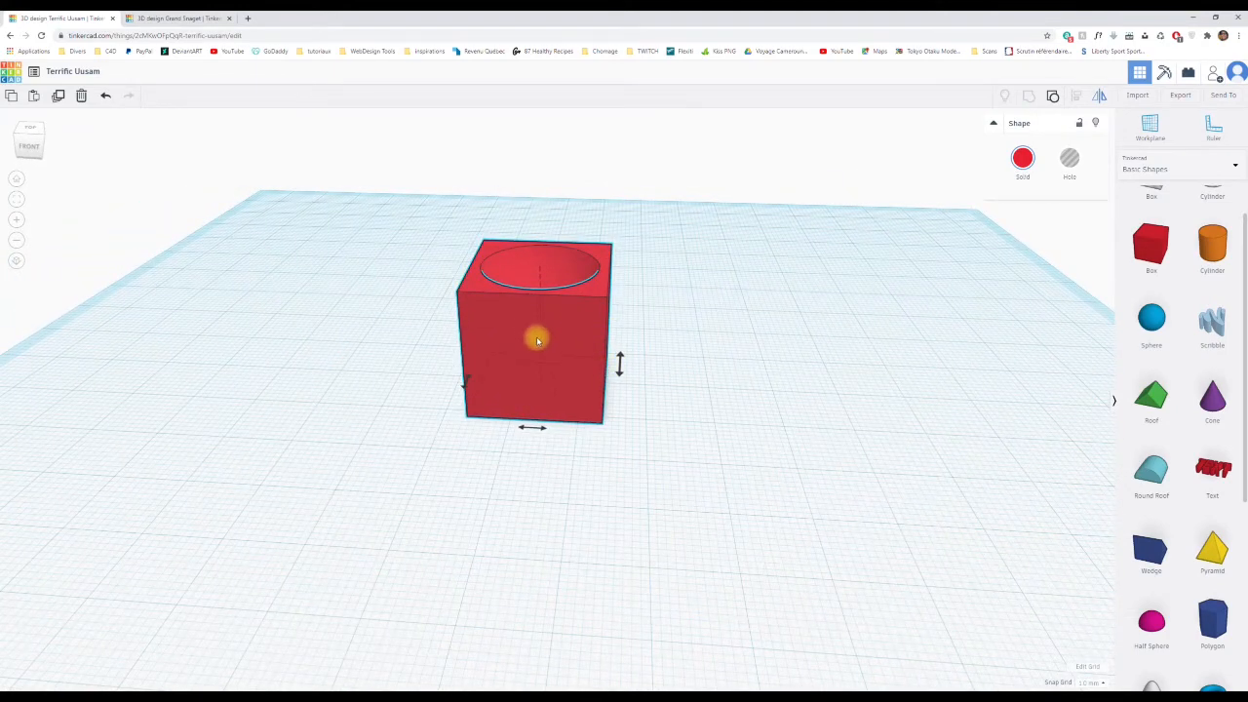
Duplicate the hollowed box about 29.5 mm to its right and recolour the copy green.
alt+drag(523, 343, 735, 350)
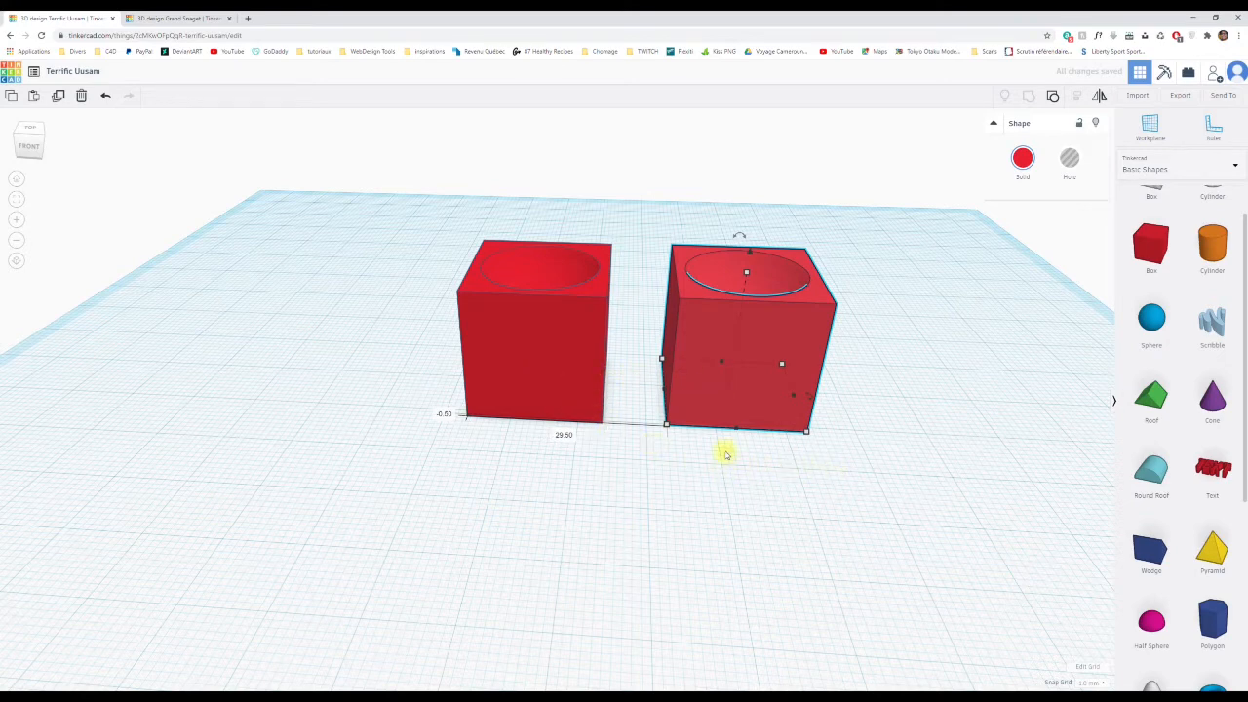
click(1022, 158)
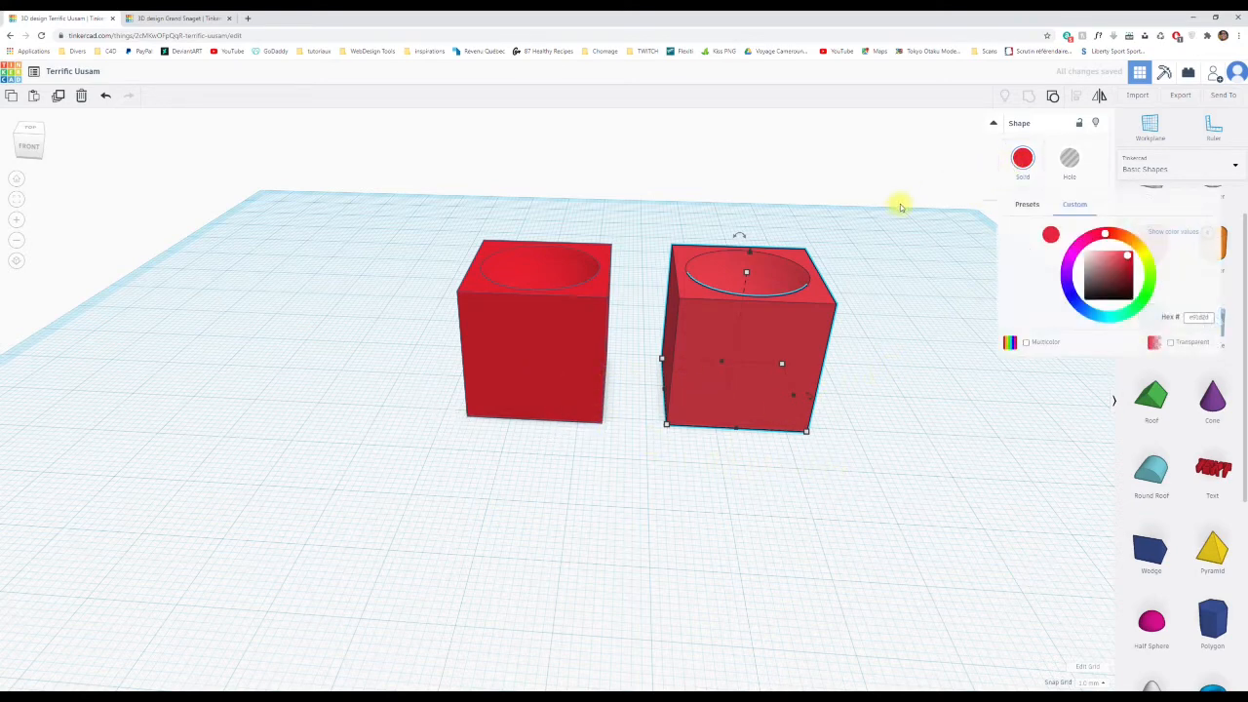
mouse_move(1139, 255)
mouse_down()
mouse_move(1138, 283)
mouse_move(1123, 292)
mouse_up()
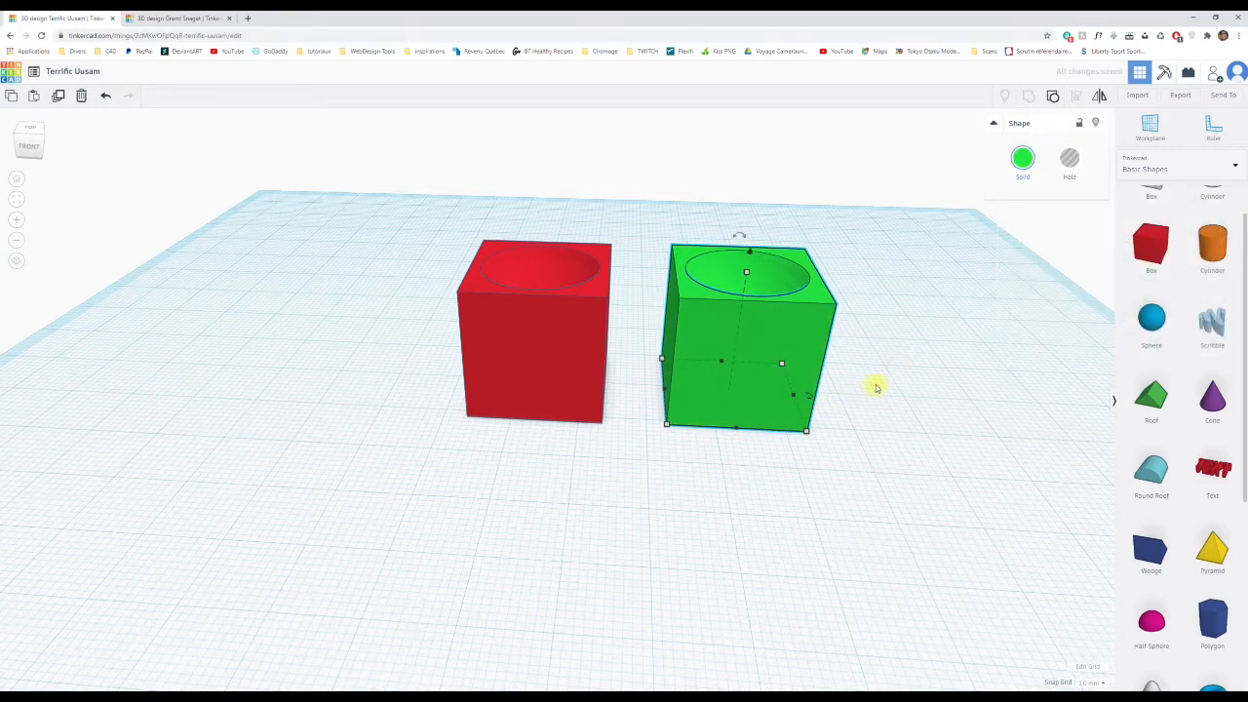
click(908, 358)
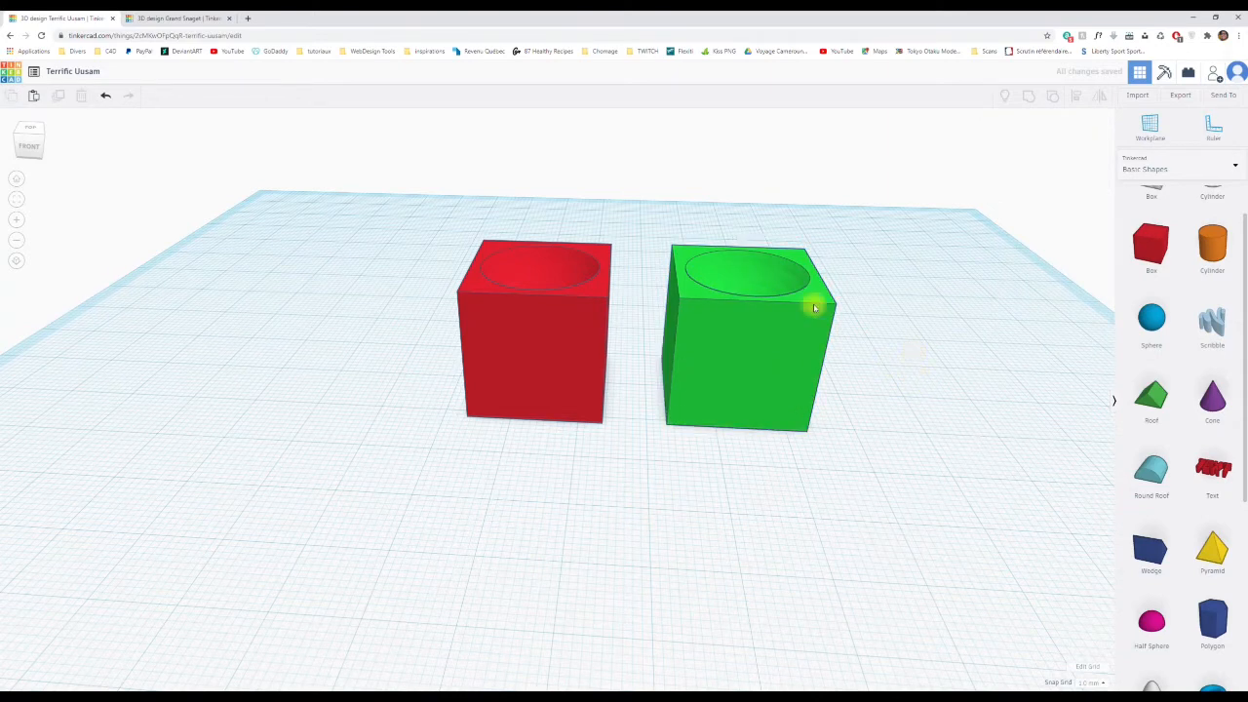
Mirror the red and green boxes together along the workplane's width so they swap places.
drag(467, 212, 911, 399)
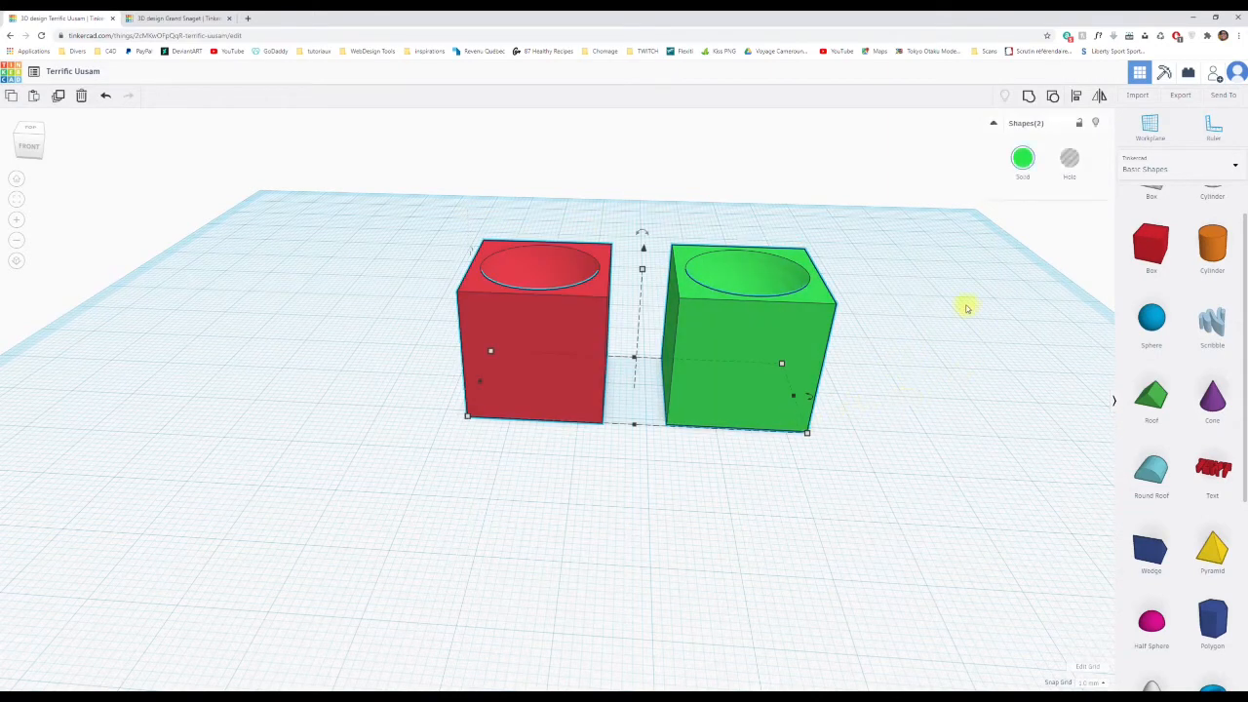
click(1100, 96)
click(1100, 97)
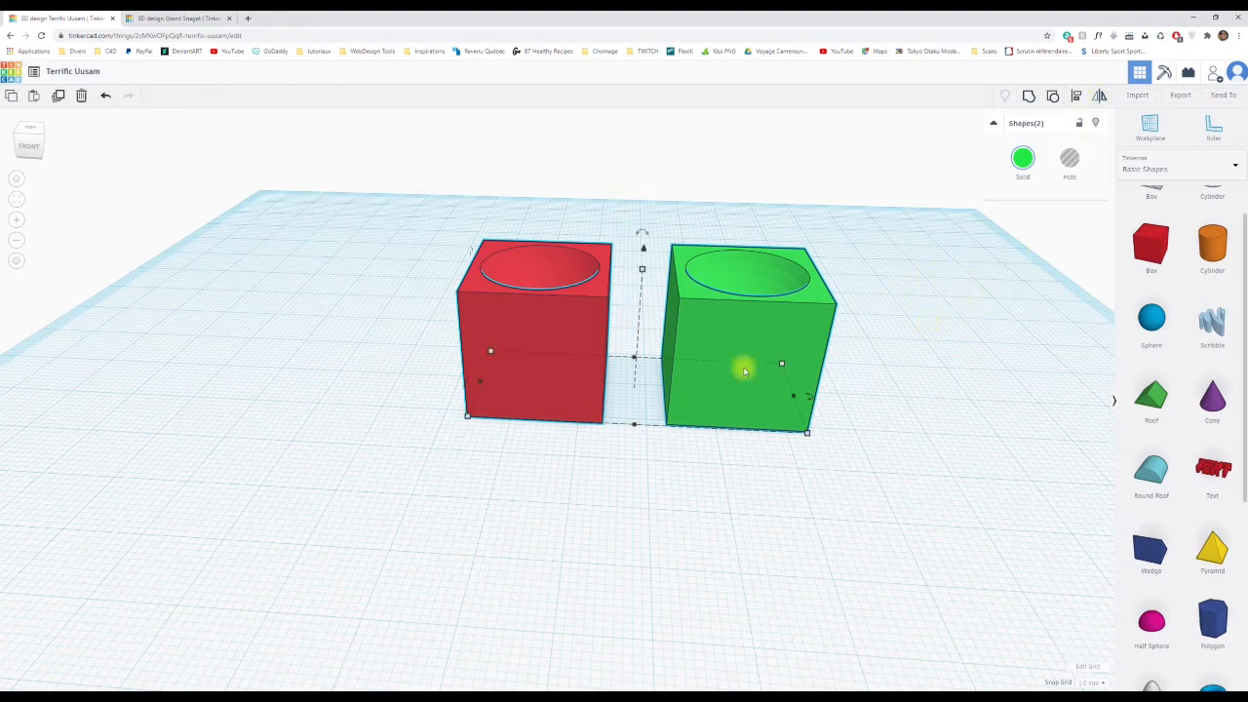
click(1100, 96)
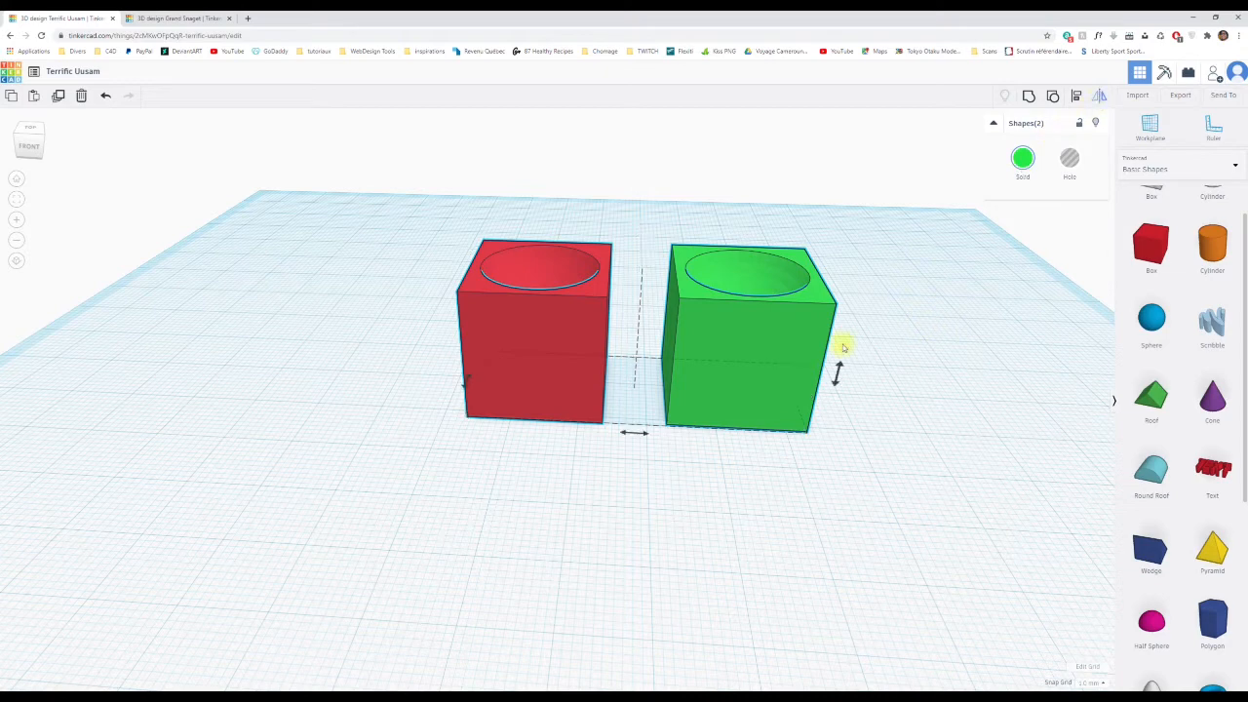
click(625, 434)
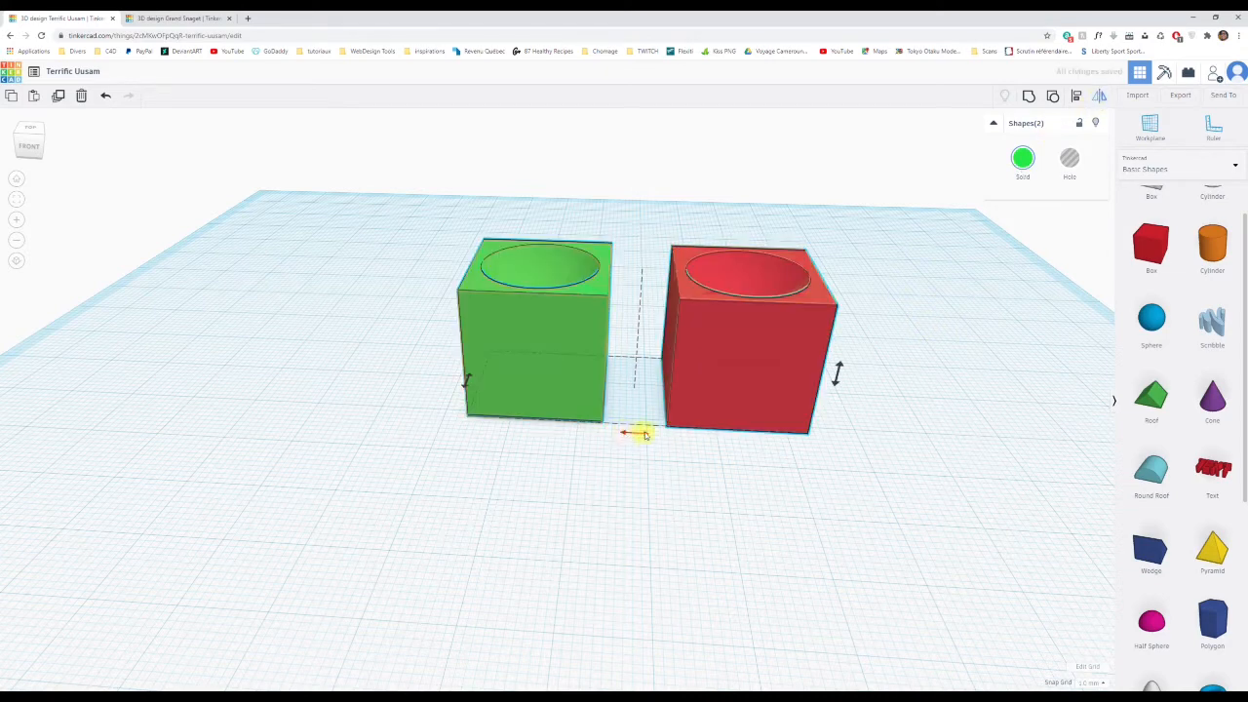
click(635, 435)
click(626, 433)
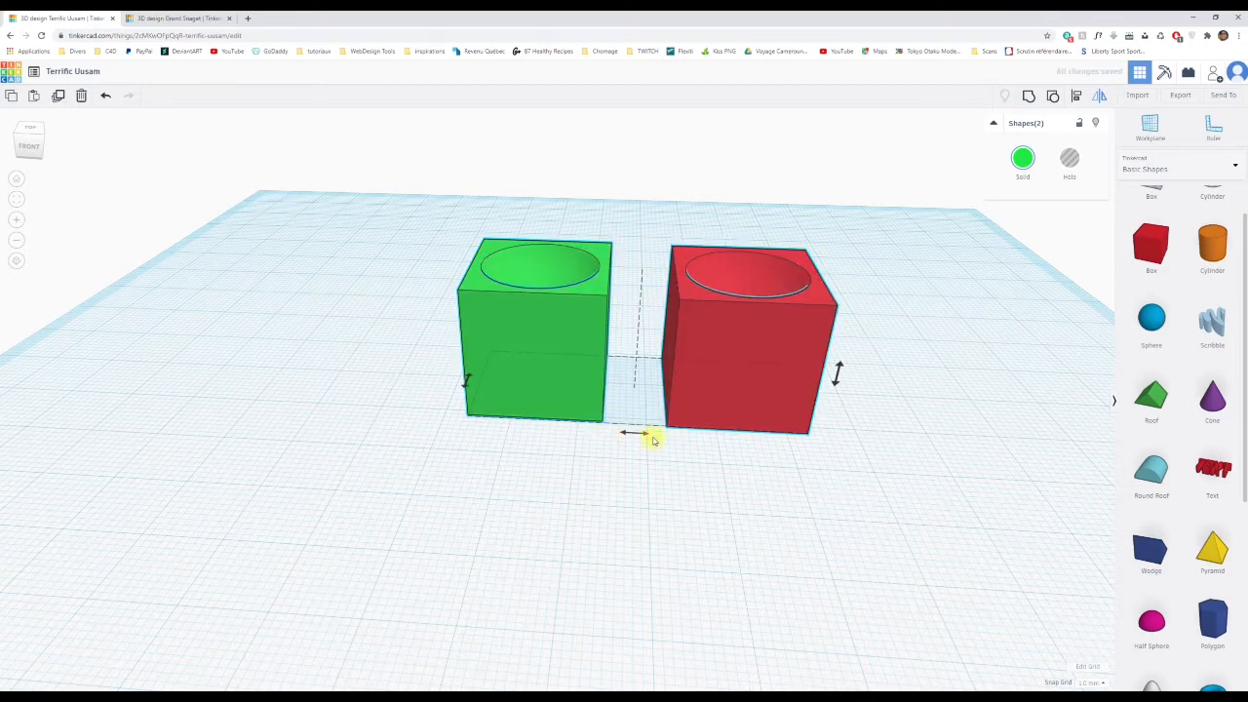
Try mirroring the red and green boxes back and forth along the workplane's width and vertically.
click(644, 435)
click(623, 434)
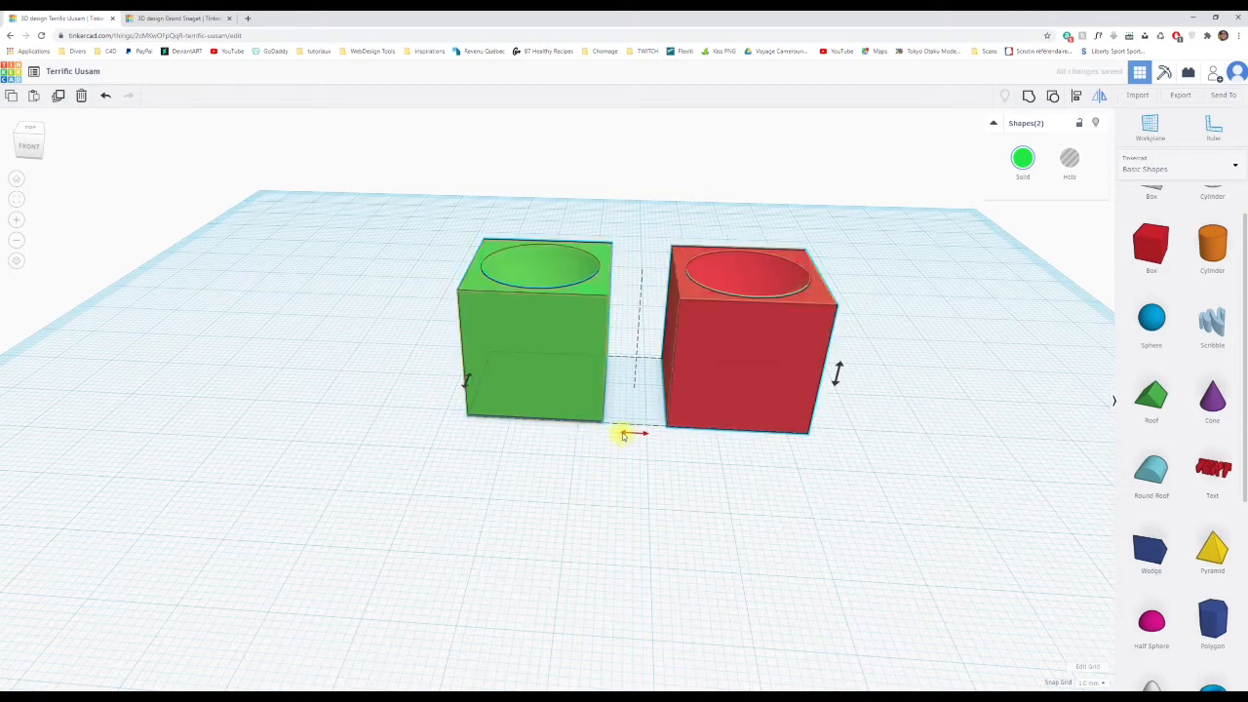
click(644, 435)
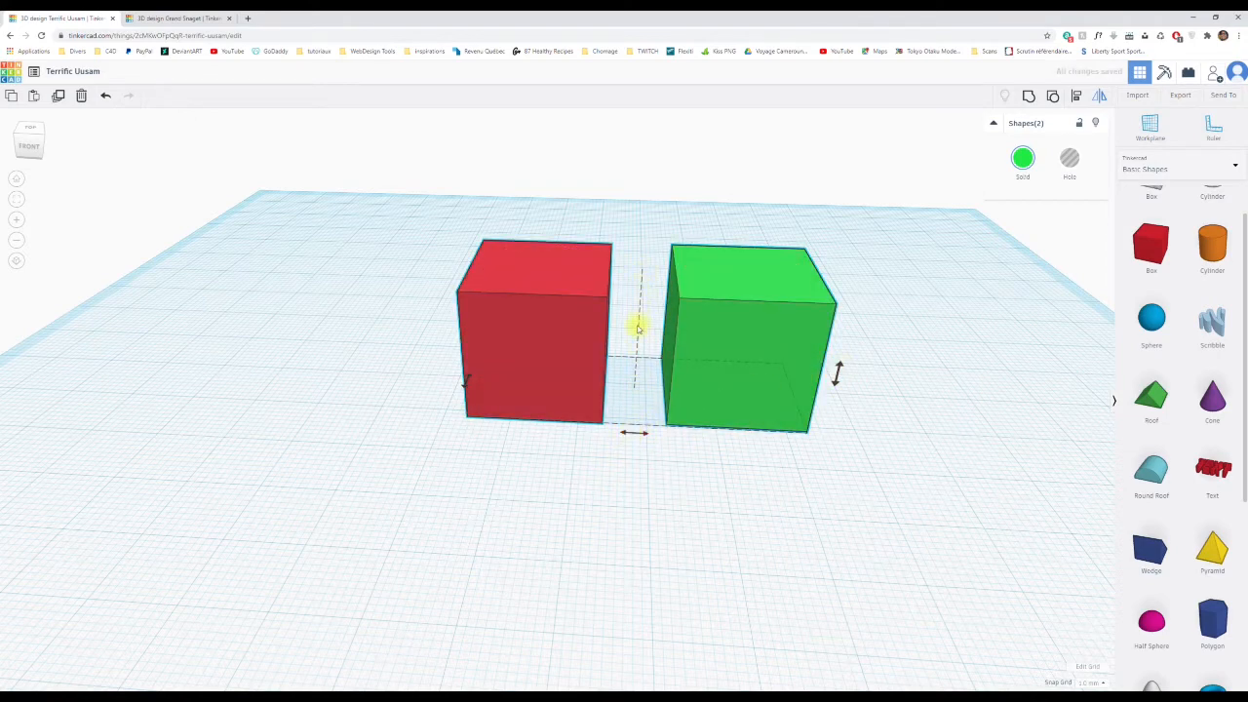
click(631, 432)
click(834, 370)
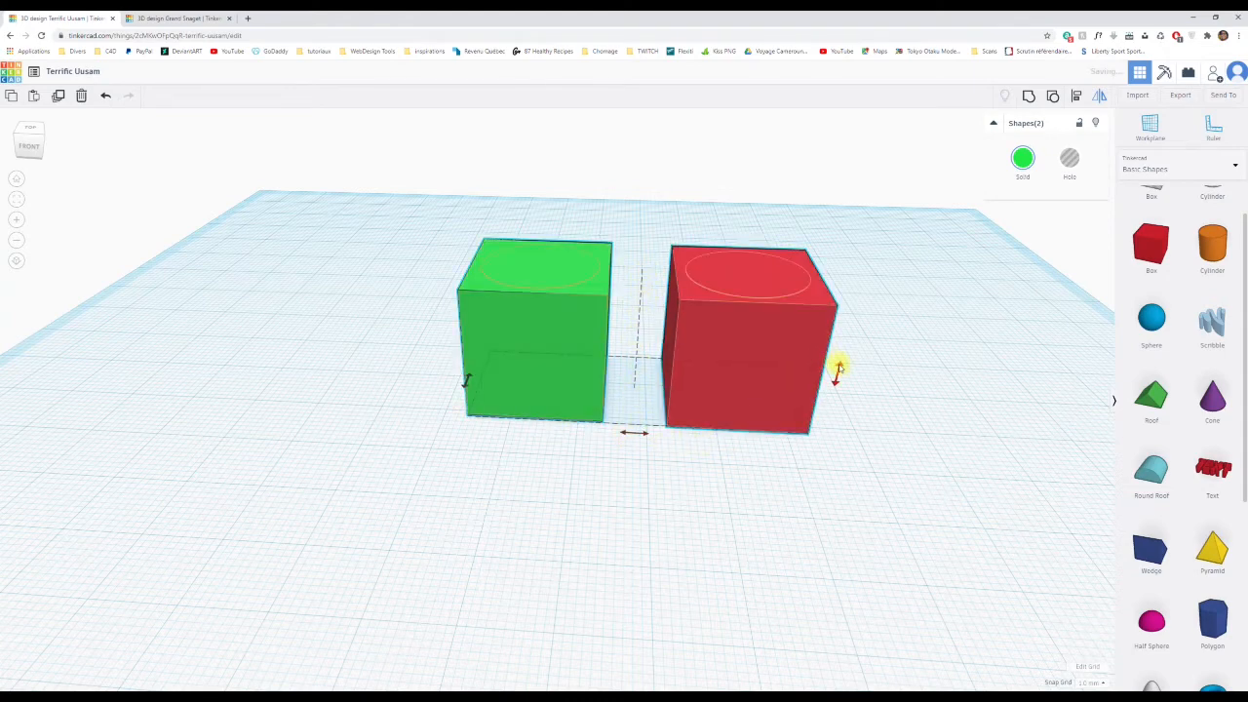
right_drag(561, 484, 632, 490)
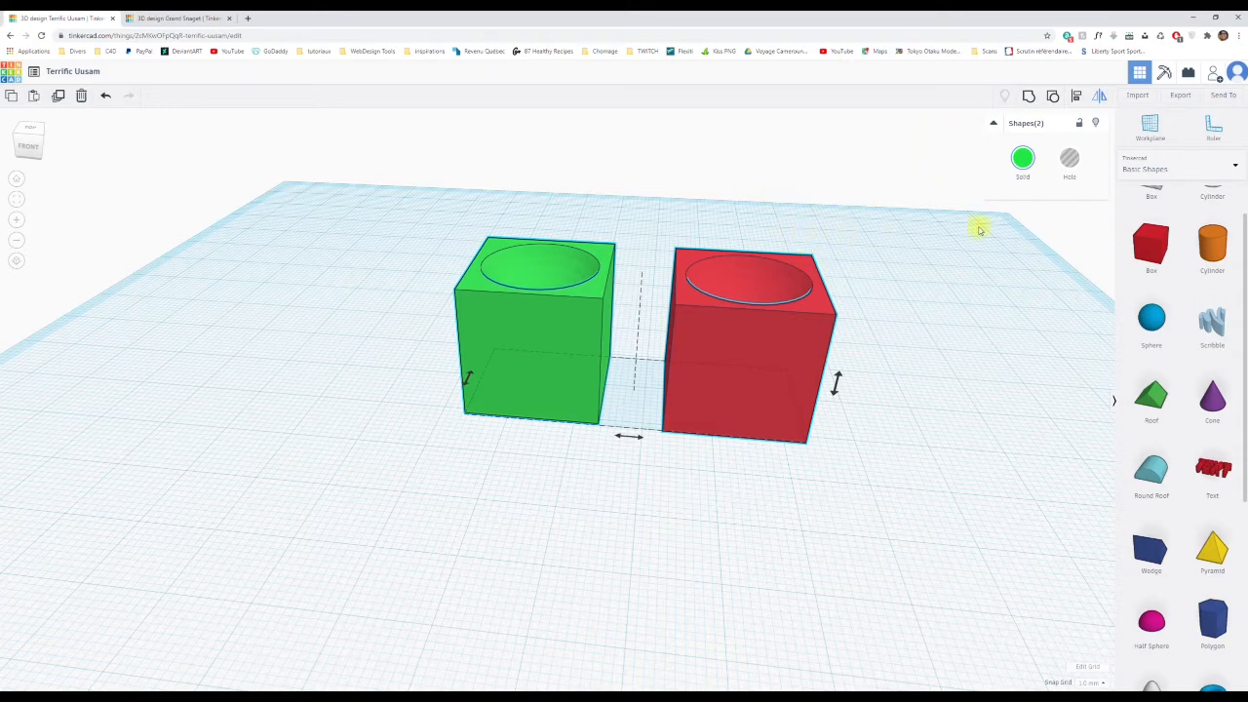
Place a ruler on the workplane near the green box's front corner and leave Mirror.
click(1218, 134)
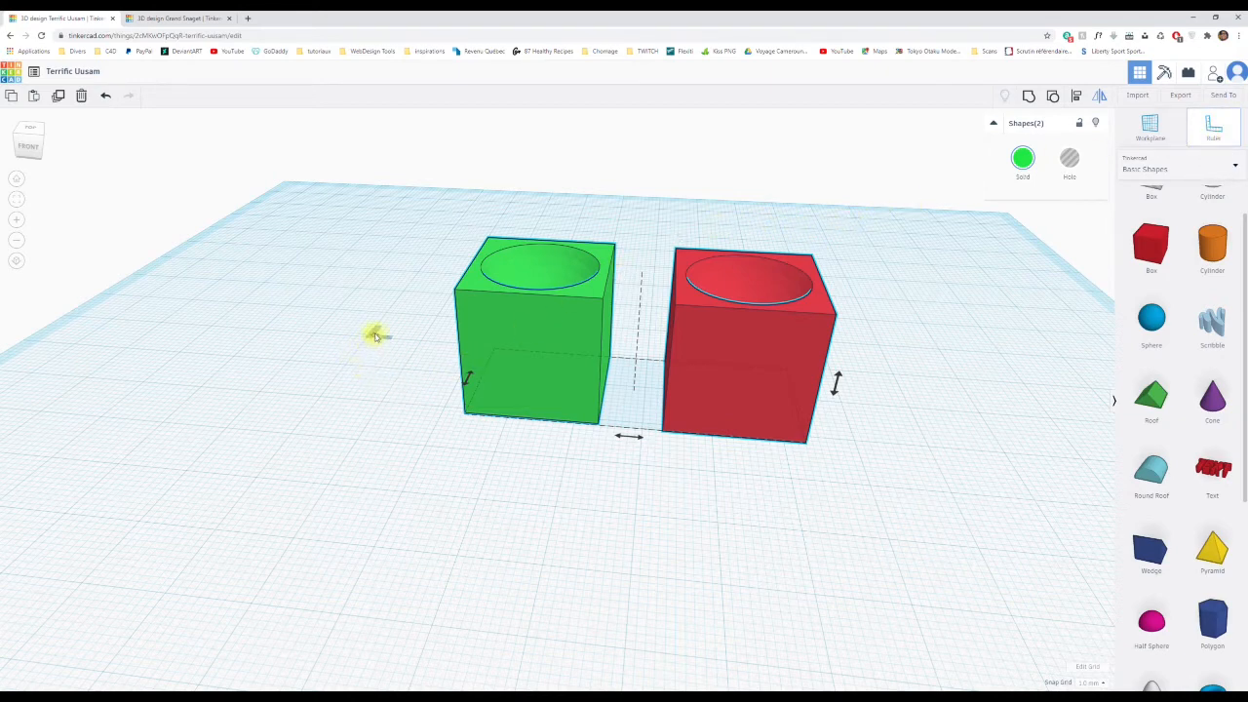
click(331, 408)
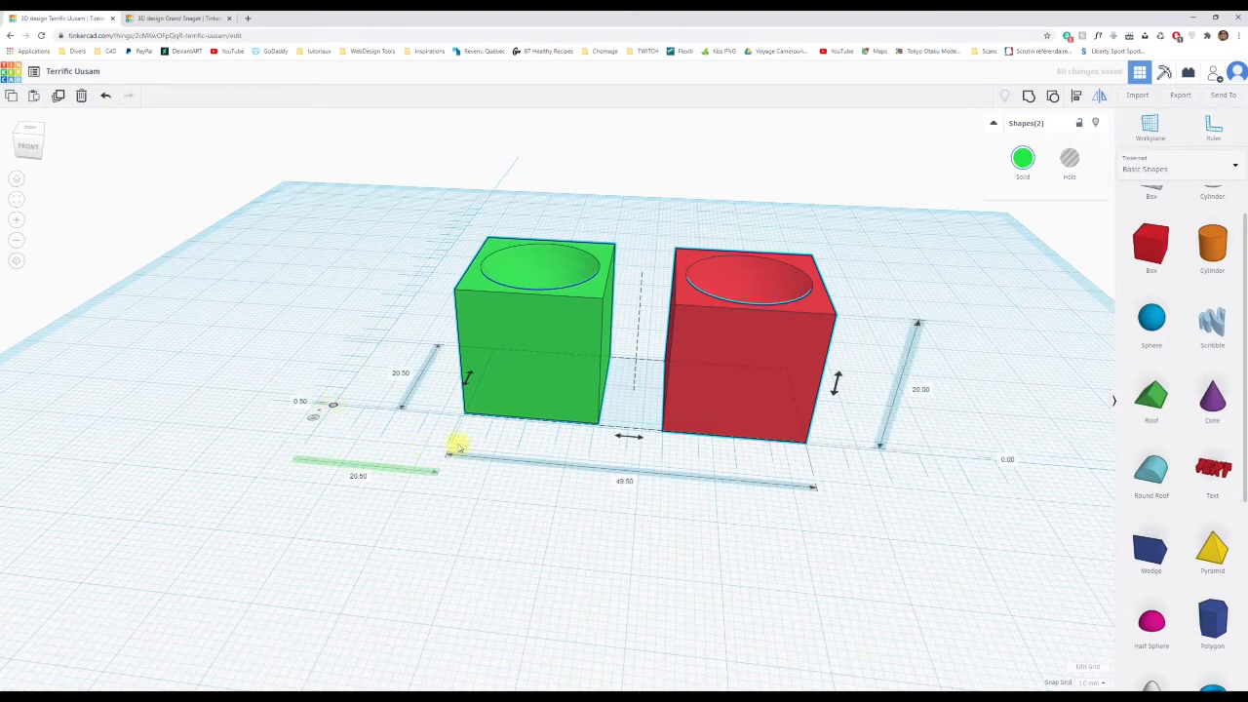
right_drag(439, 543, 549, 509)
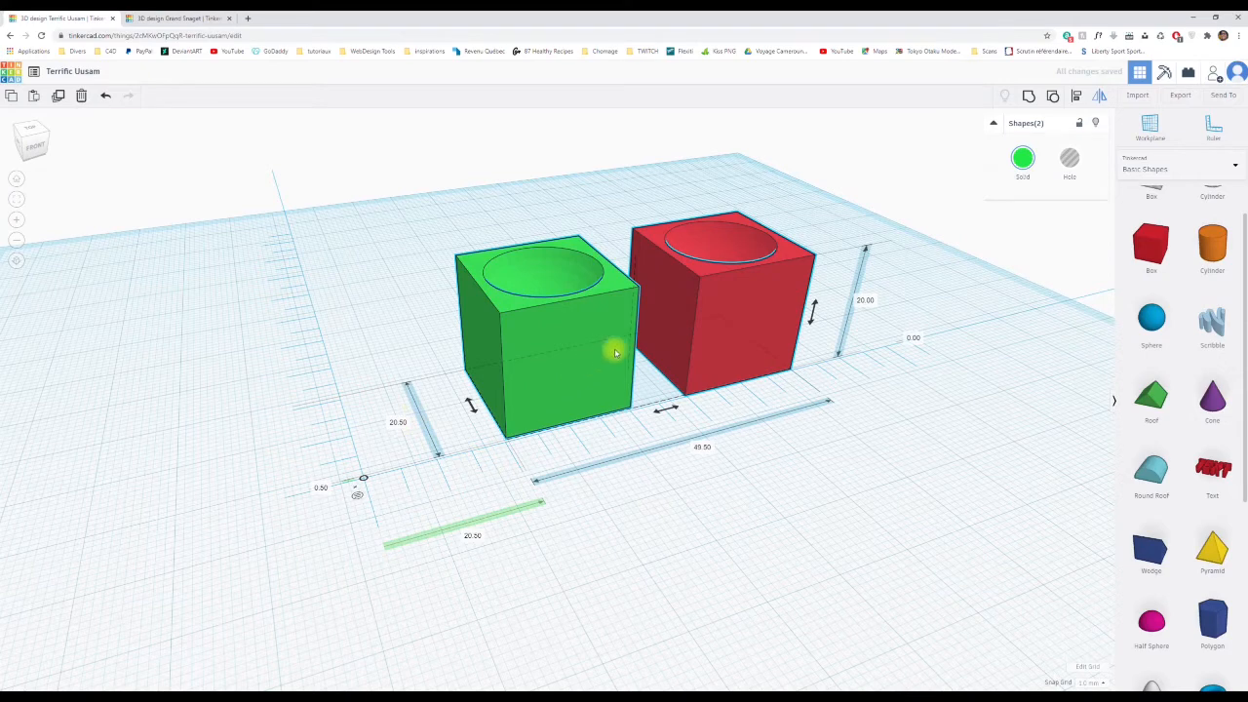
key(m)
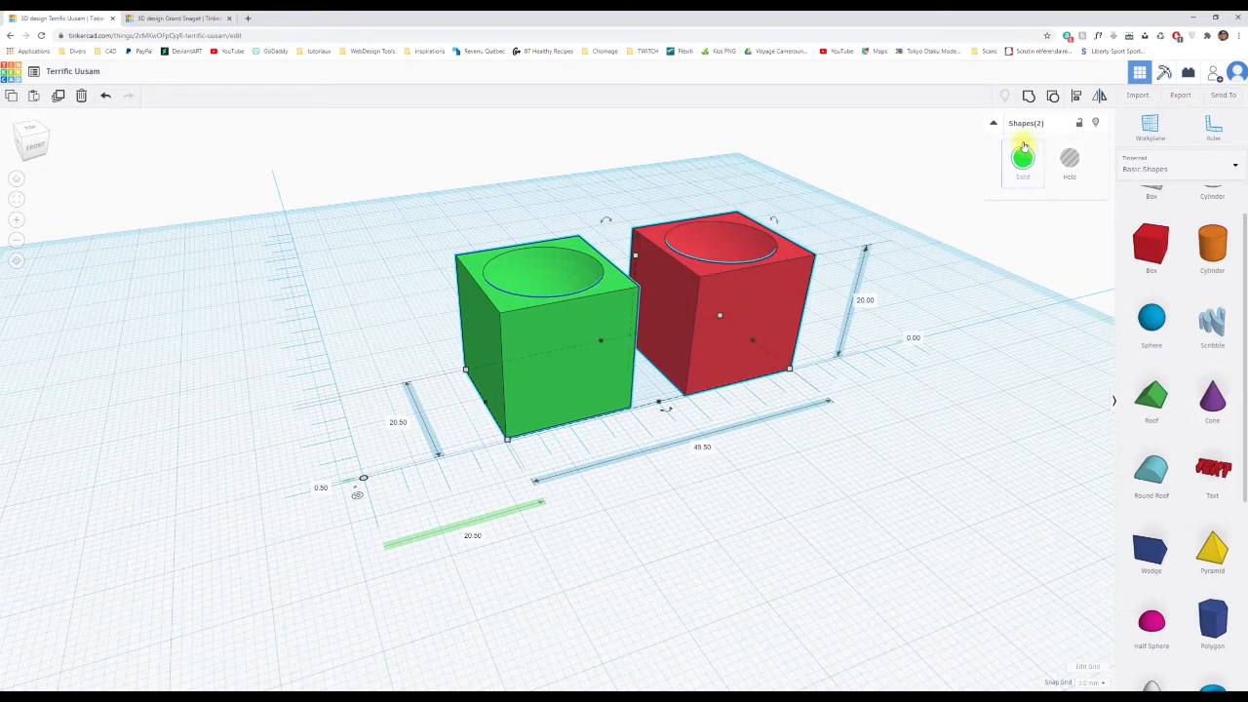
Ungroup both hollowed boxes and delete the farther box together with its spherical hole.
click(1051, 96)
click(954, 364)
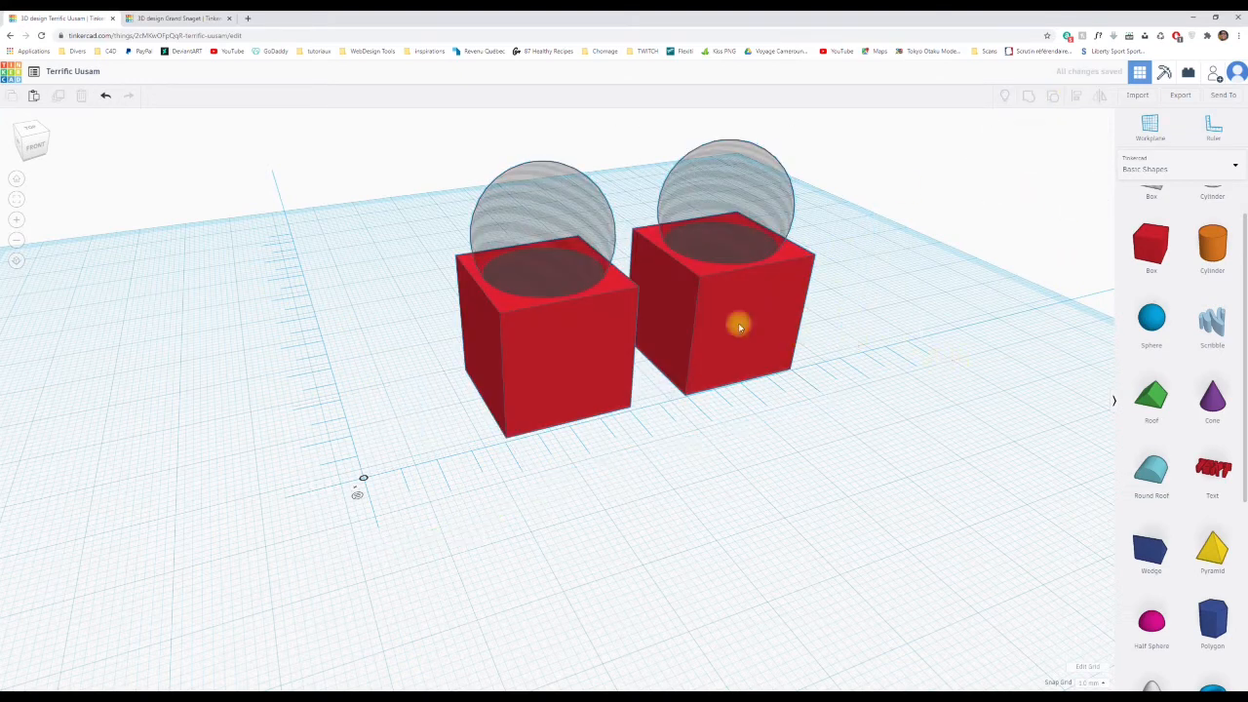
drag(660, 124, 771, 289)
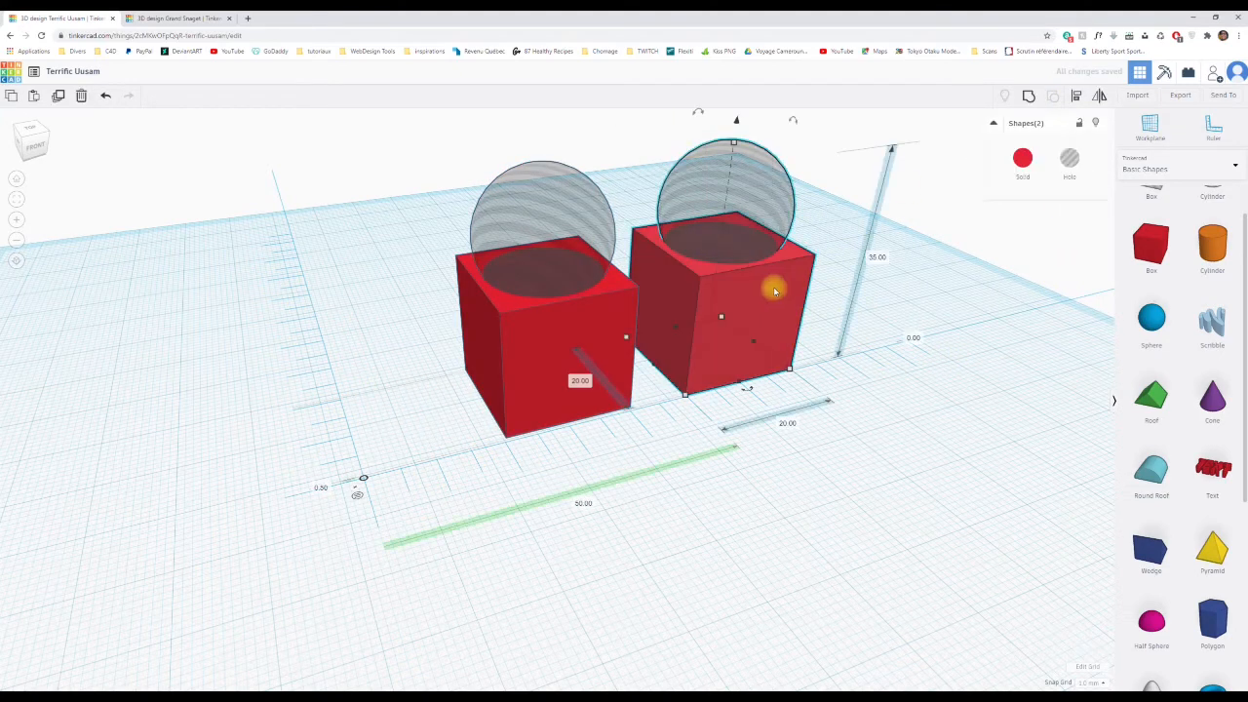
key(Delete)
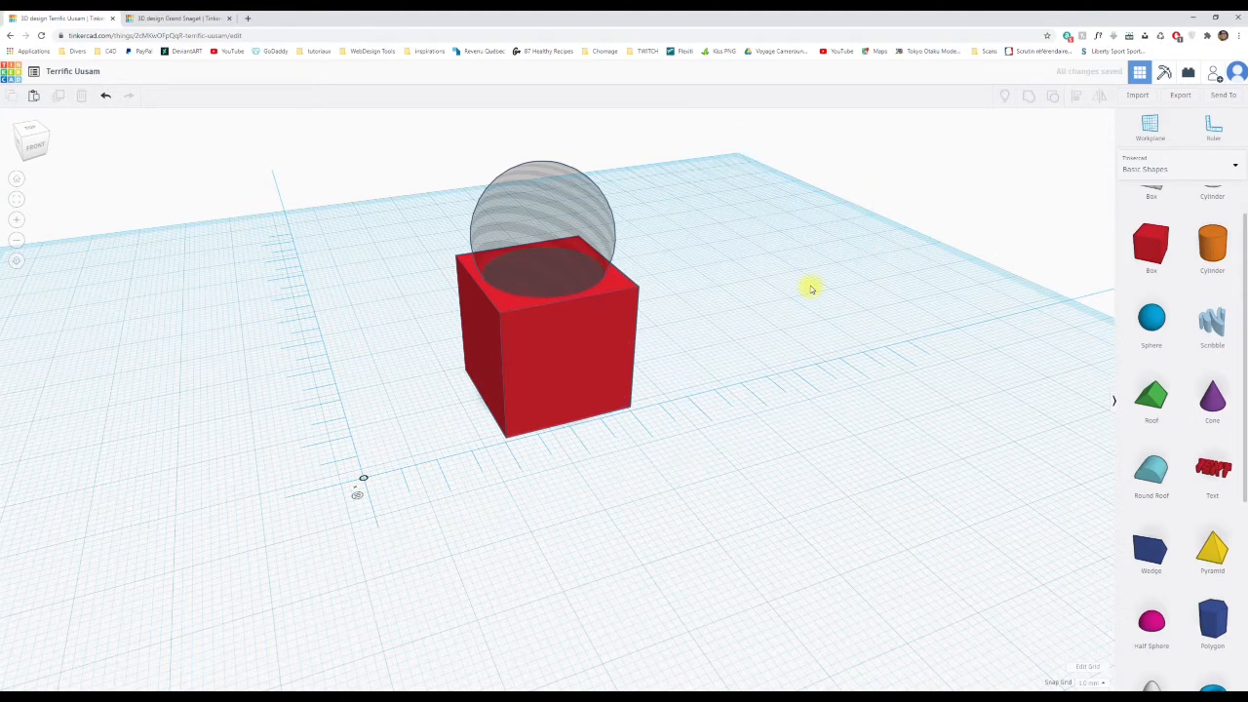
Move the remaining red box to about 14 mm from the ruler's origin, and shift it slightly along the ruler again.
click(577, 359)
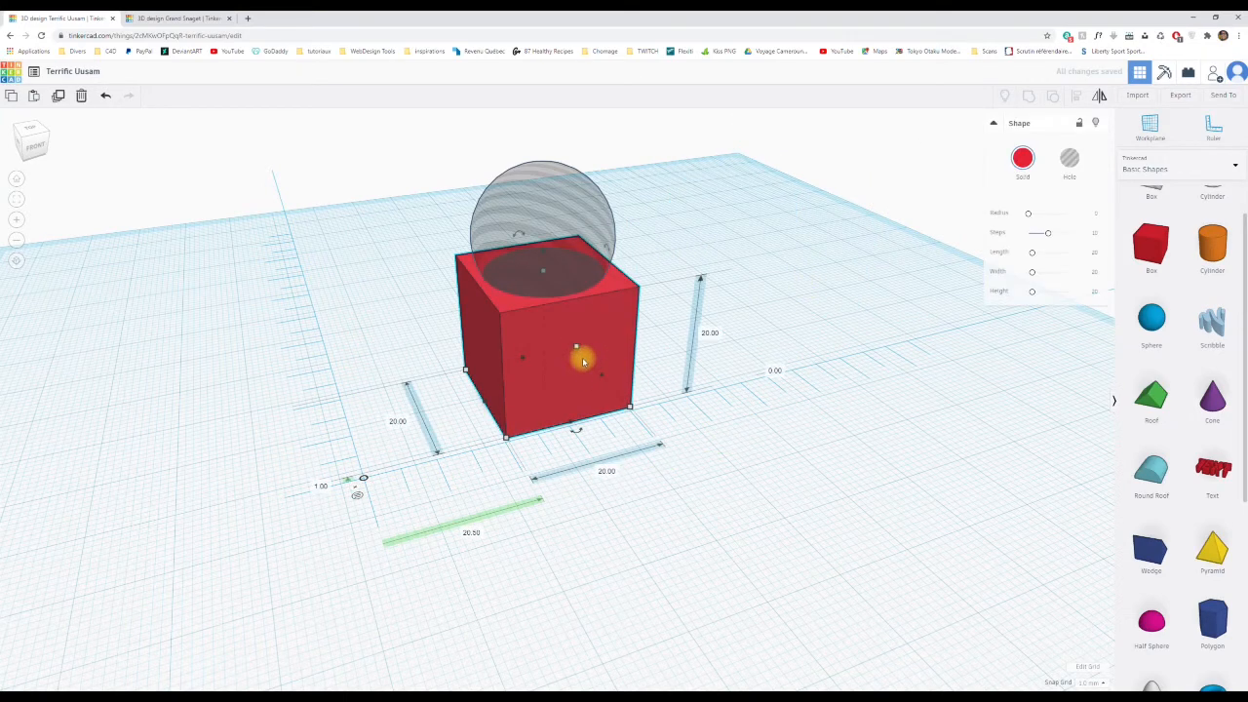
right_drag(583, 361, 575, 503)
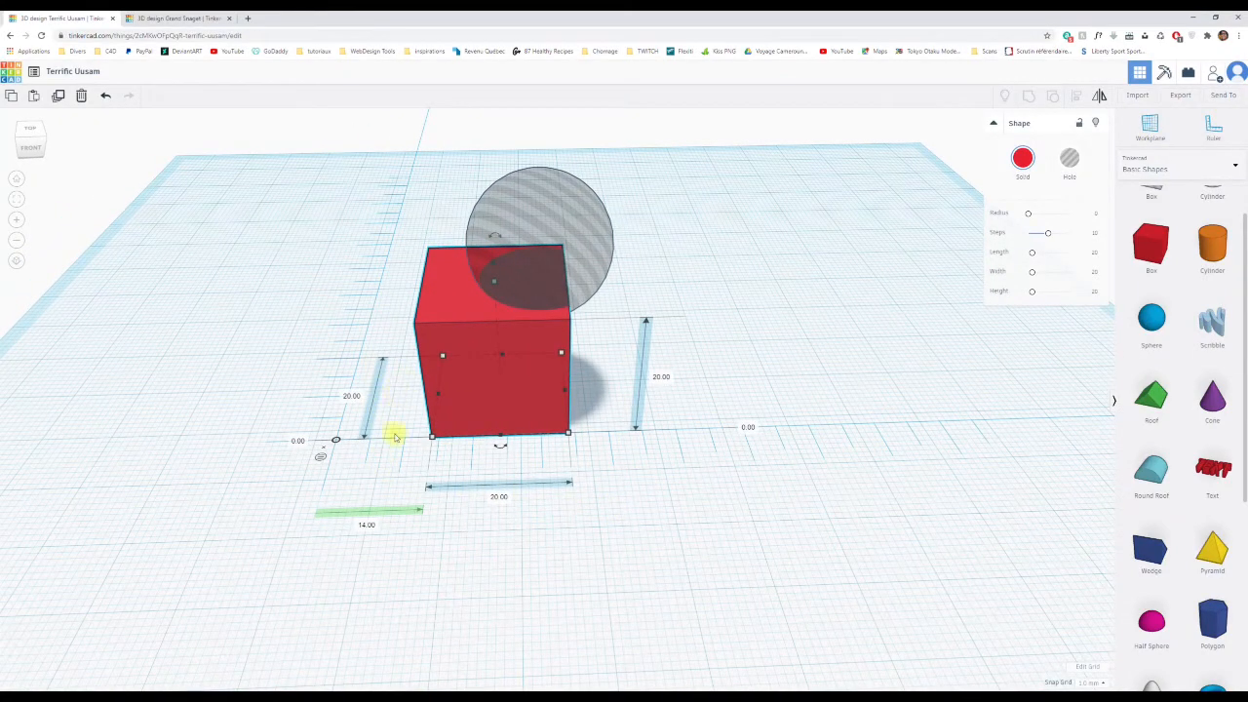
right_drag(480, 564, 565, 557)
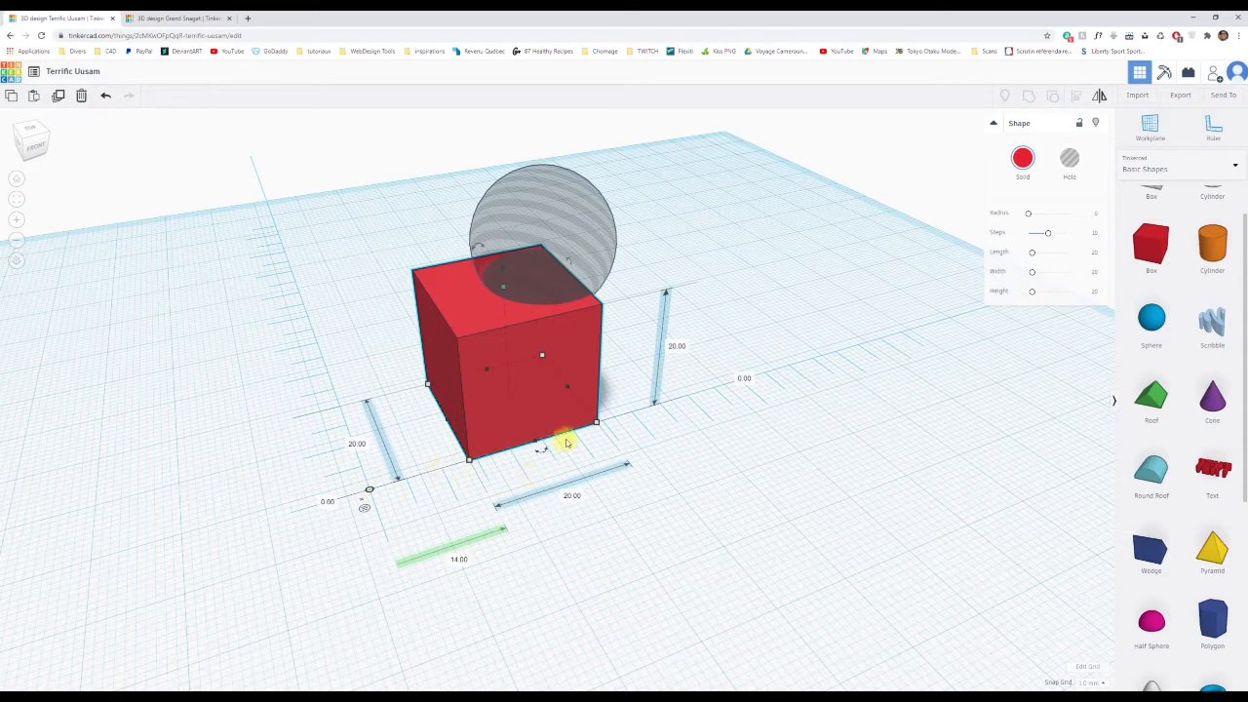
drag(498, 410, 530, 399)
right_drag(637, 574, 521, 554)
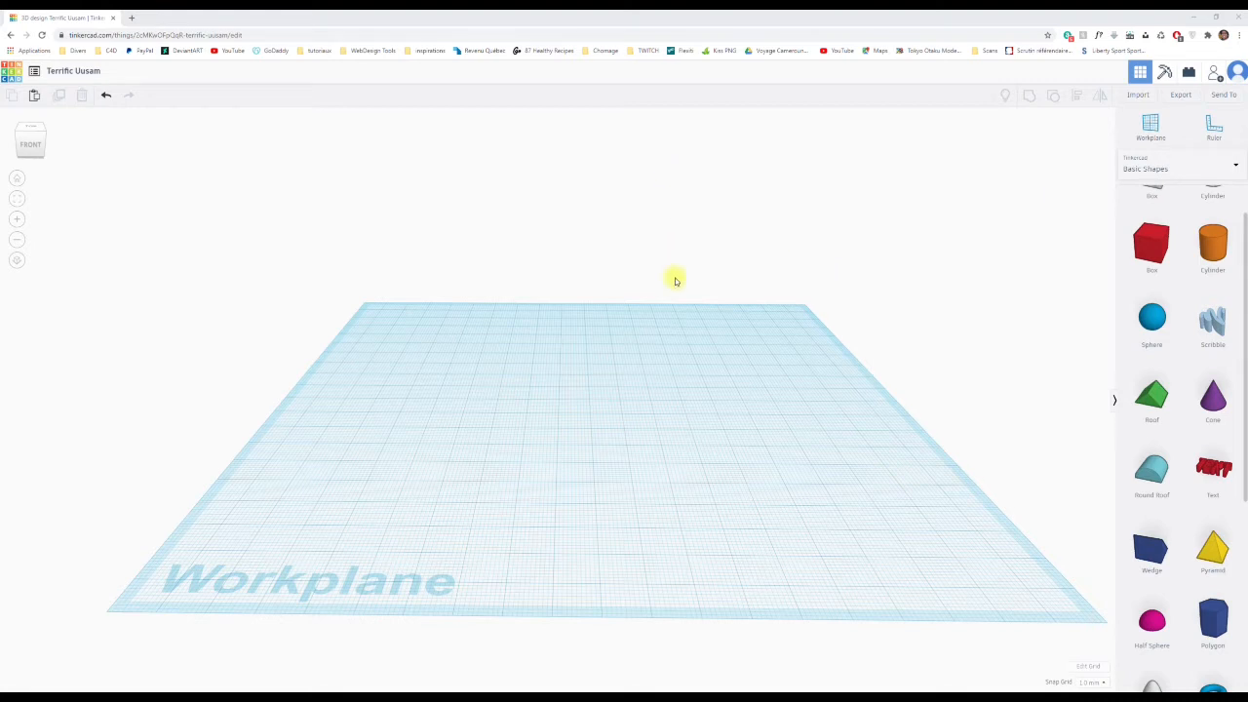
Place a purple cone near the middle of the empty workplane and inspect its size handles.
right_drag(608, 318, 605, 348)
drag(1212, 394, 581, 400)
scroll(647, 419, up, 5)
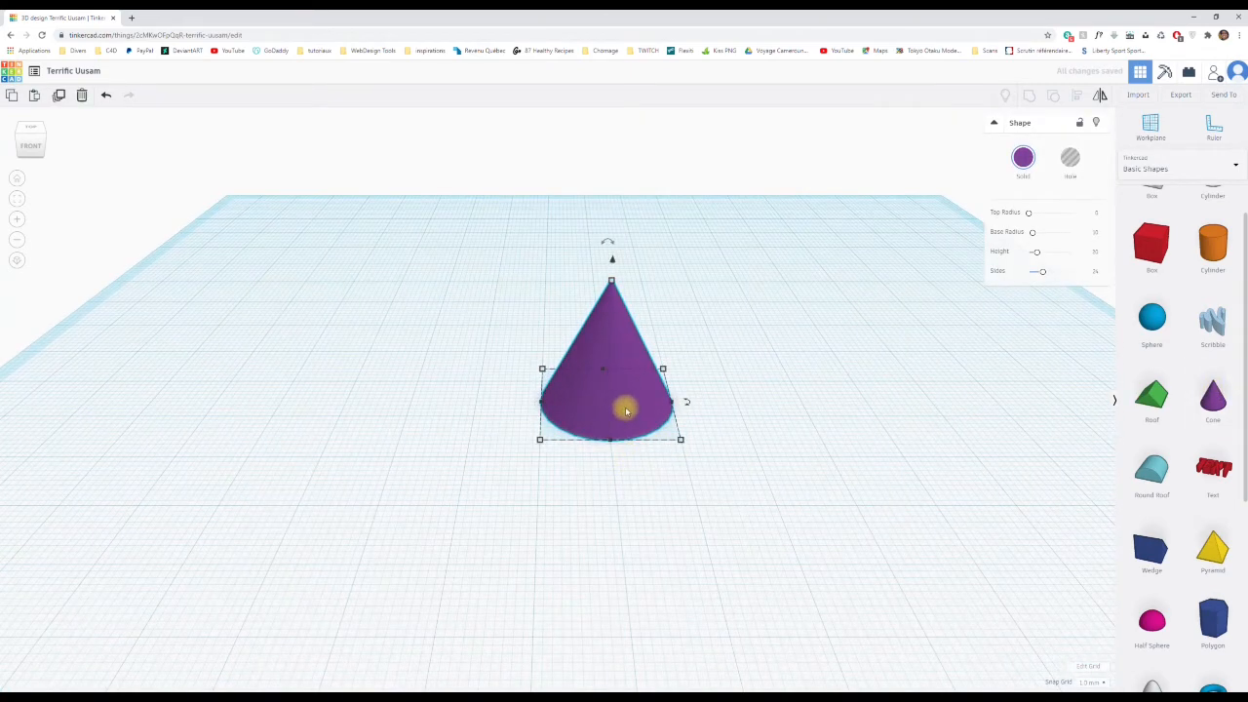
mouse_move(611, 445)
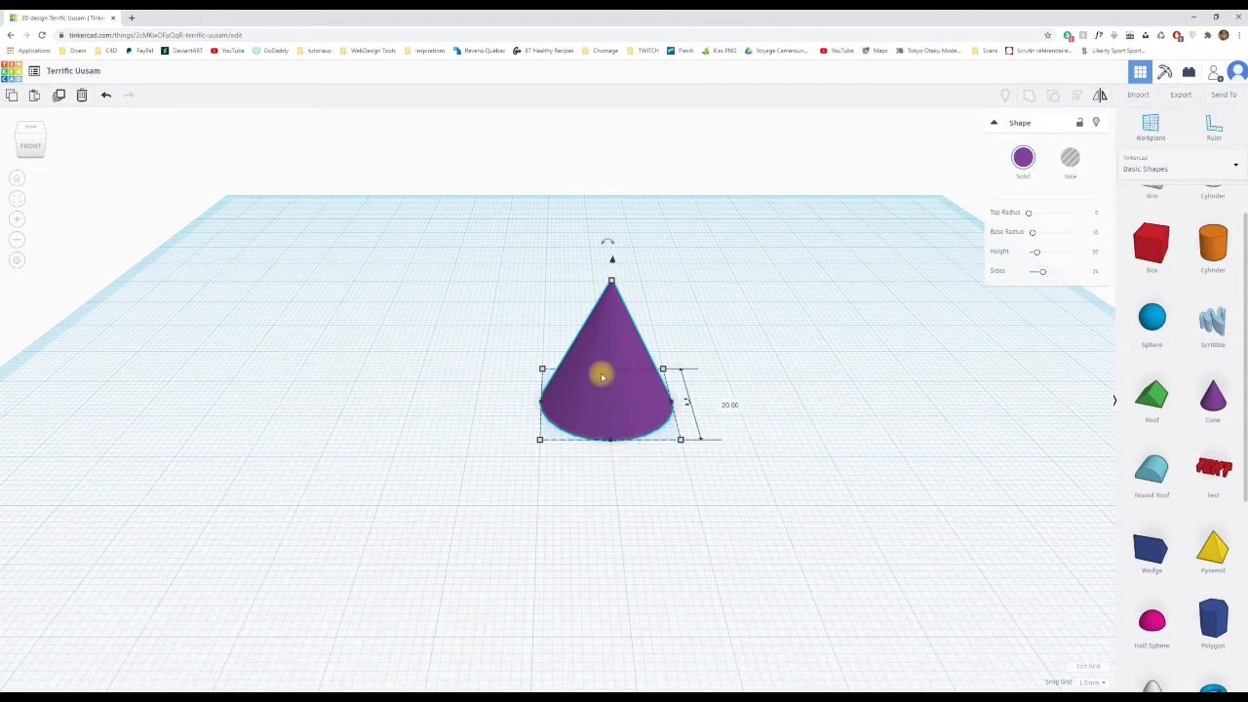
click(775, 451)
right_drag(775, 450, 832, 484)
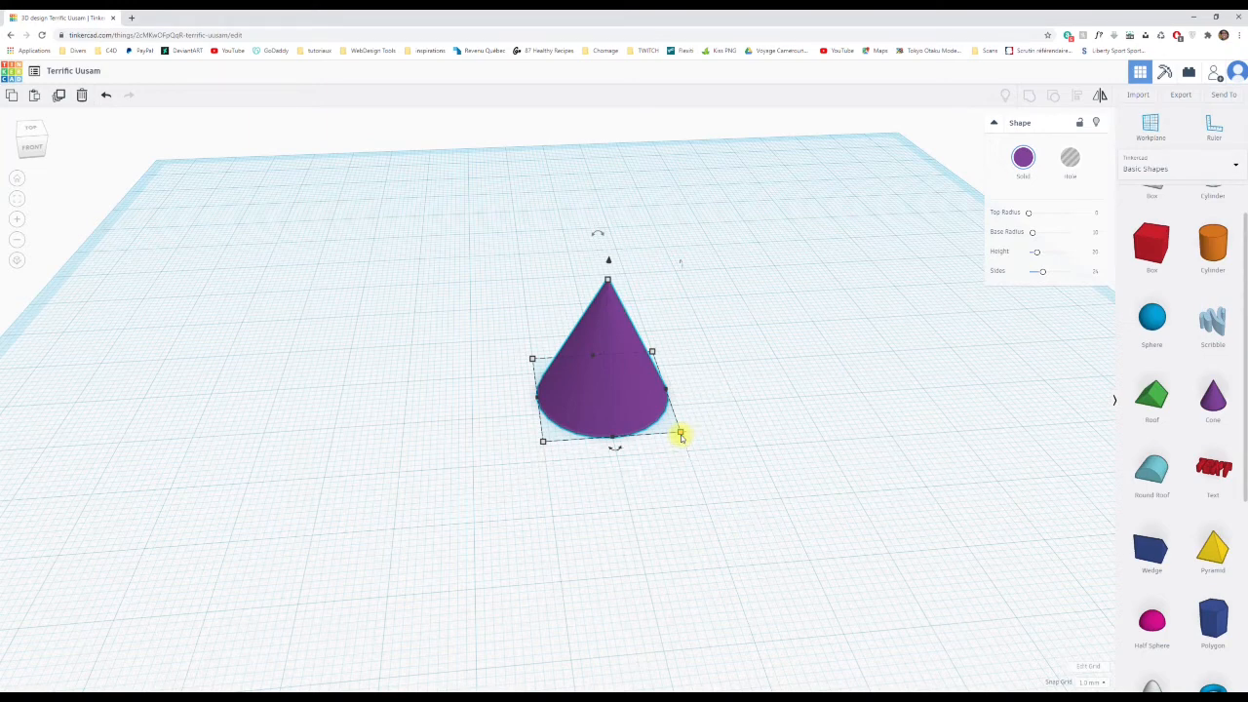
right_drag(814, 448, 788, 446)
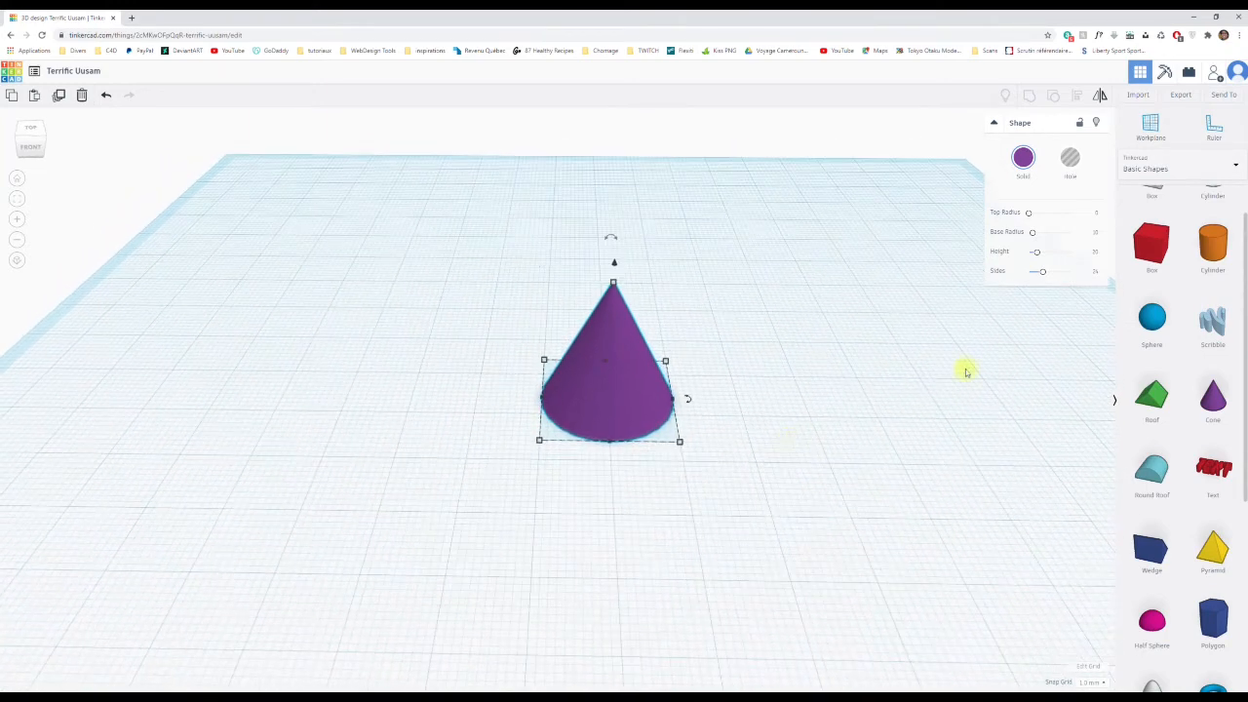
Place a blue sphere beside the cone and duplicate it further along the same row.
drag(1134, 326, 803, 410)
mouse_move(812, 475)
right_down()
mouse_move(866, 493)
mouse_move(832, 488)
right_up()
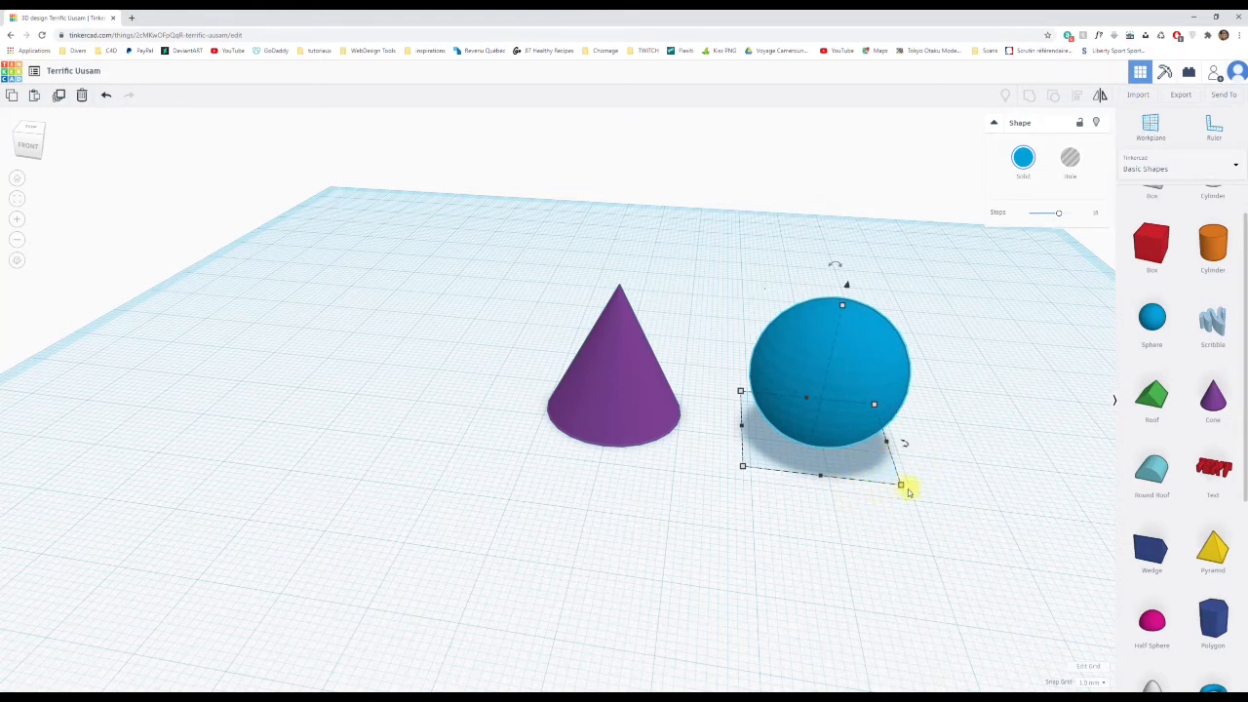
right_drag(944, 492, 708, 438)
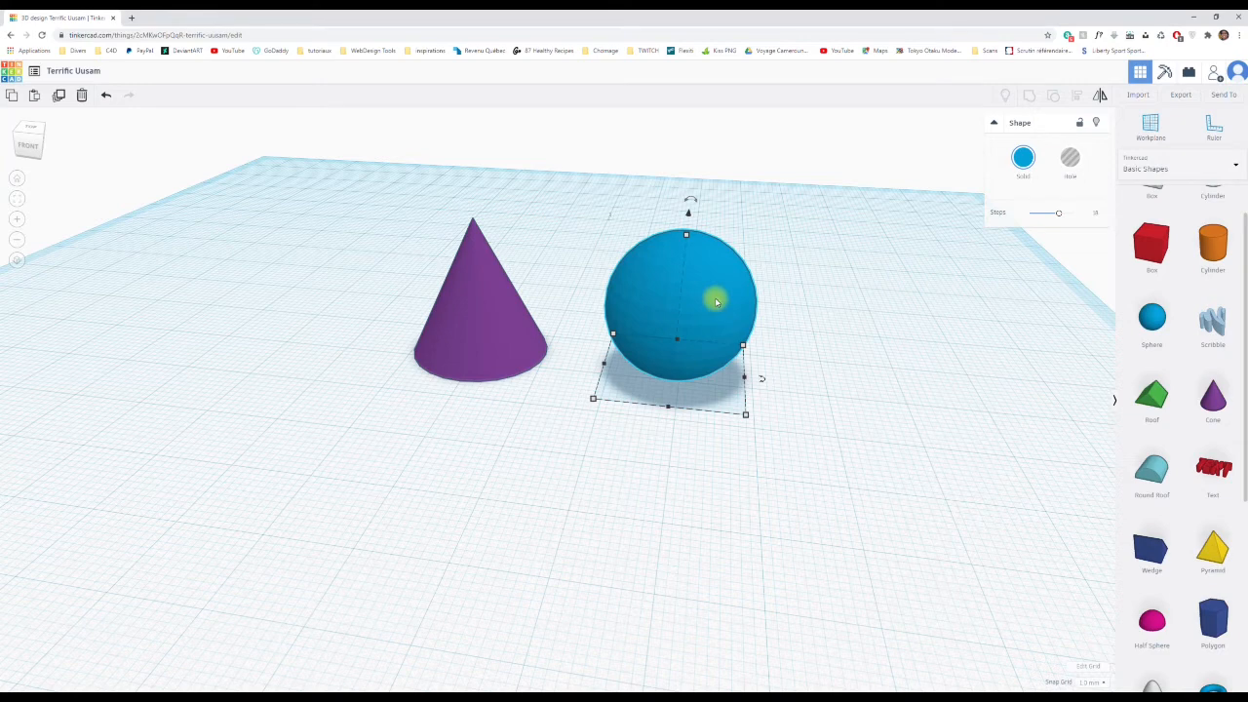
alt+drag(711, 296, 961, 323)
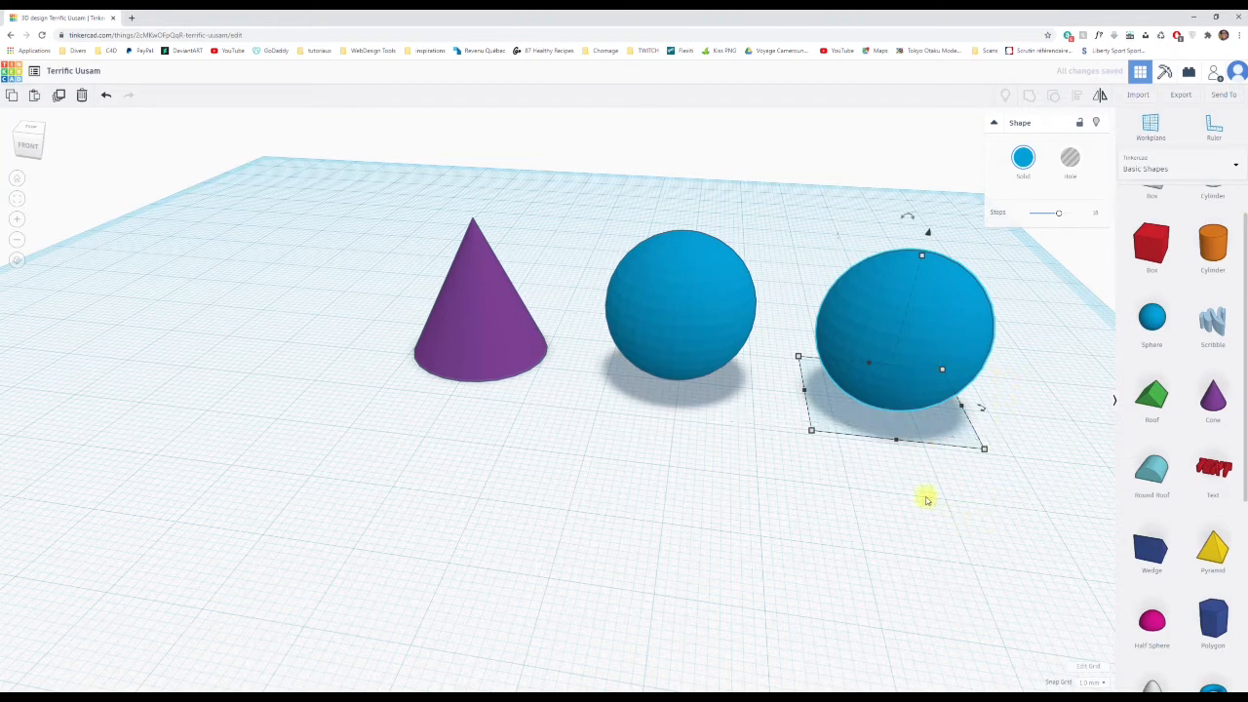
Set the duplicated sphere's width, length and height to 15 mm each.
mouse_move(984, 448)
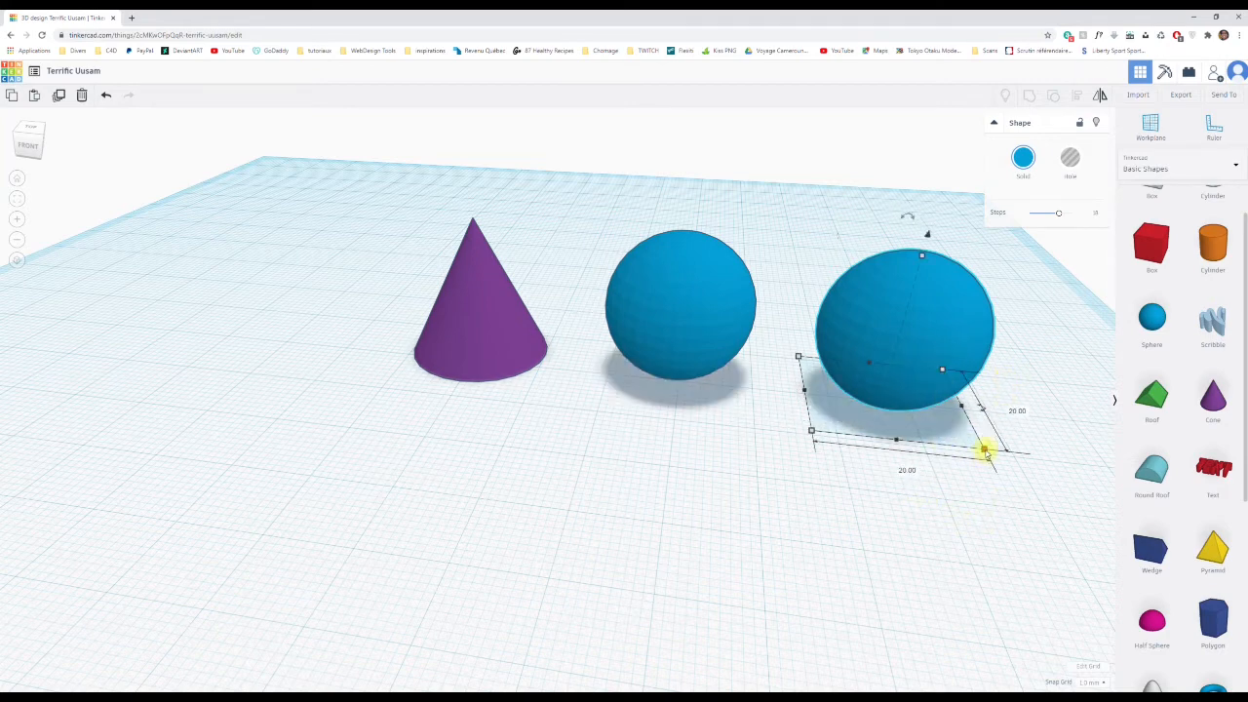
click(906, 472)
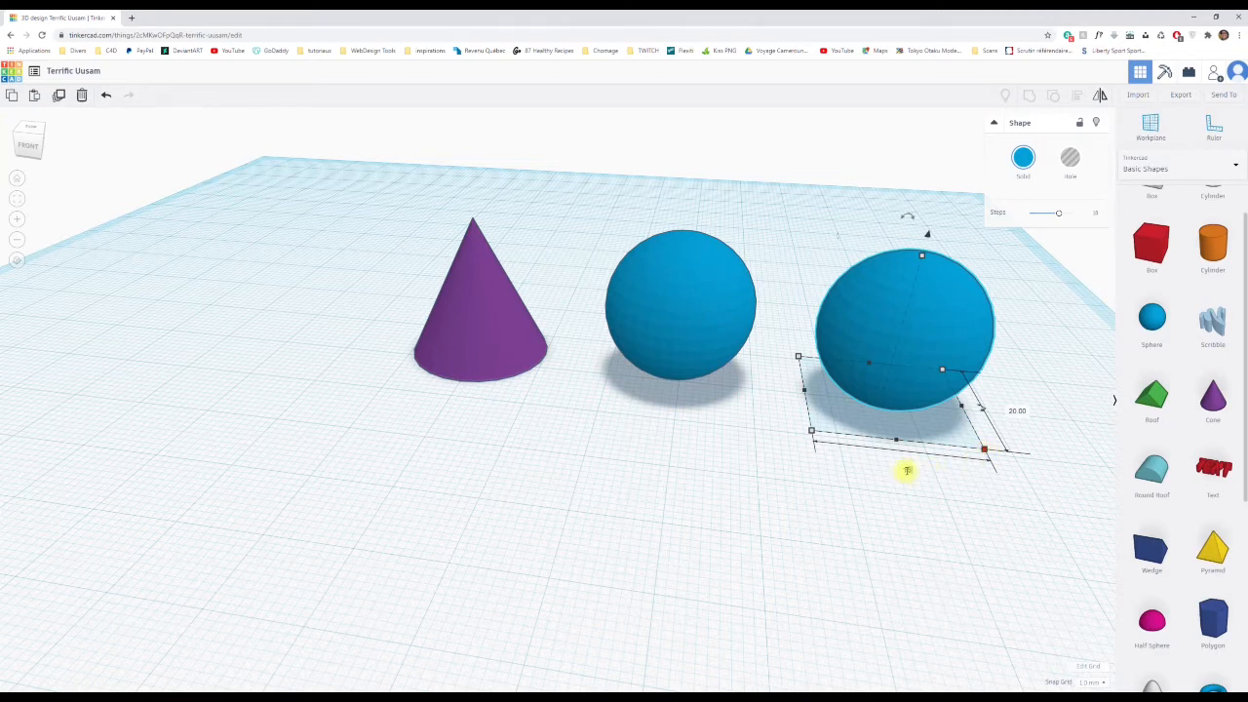
text(15)
click(1010, 413)
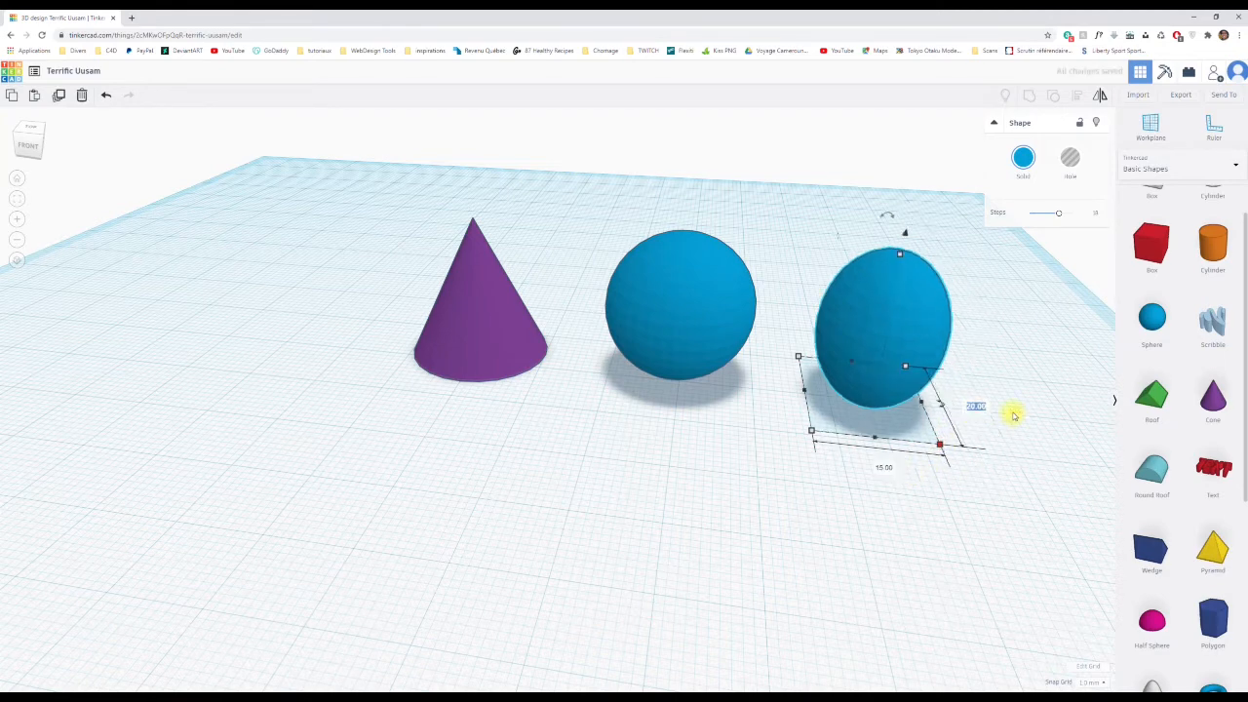
text(15)
key(Return)
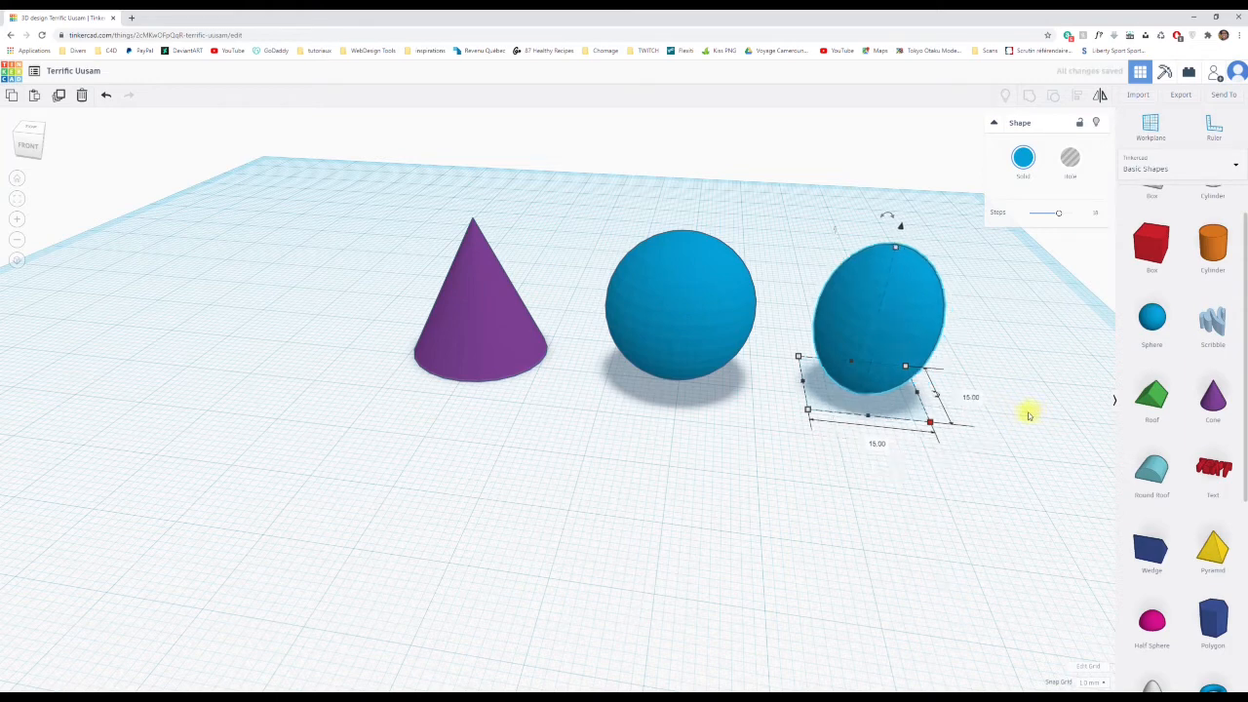
mouse_move(897, 247)
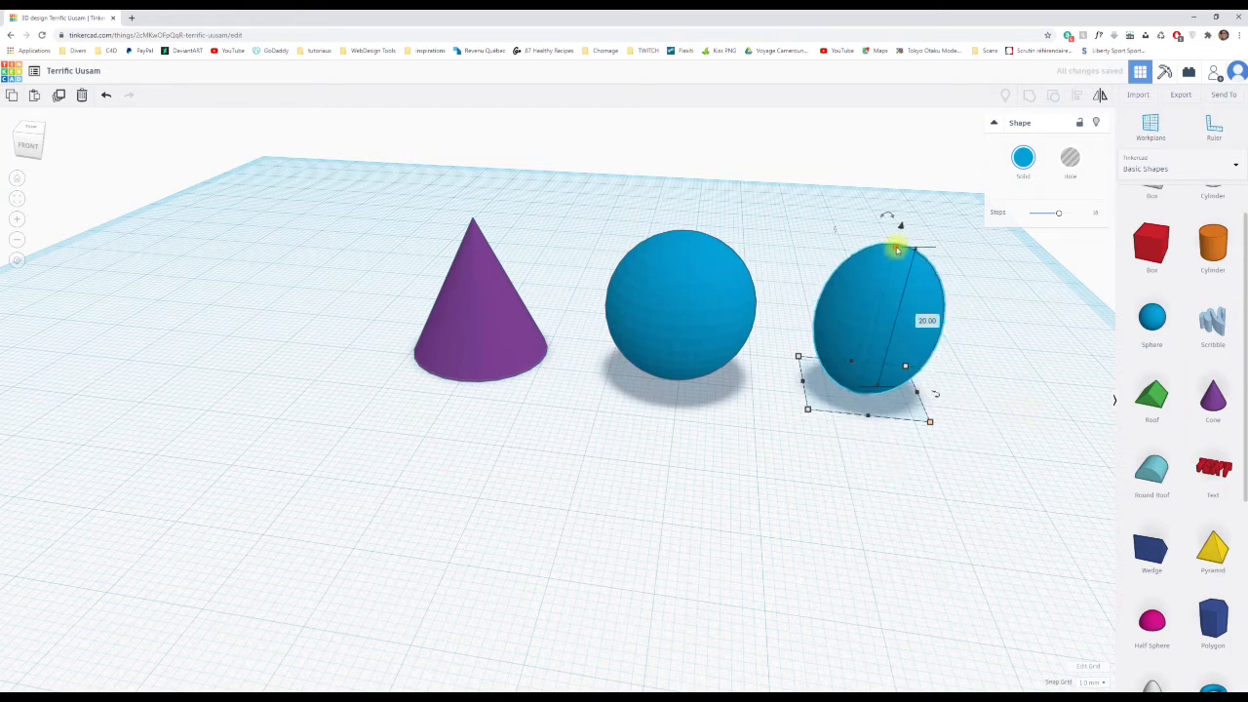
click(927, 319)
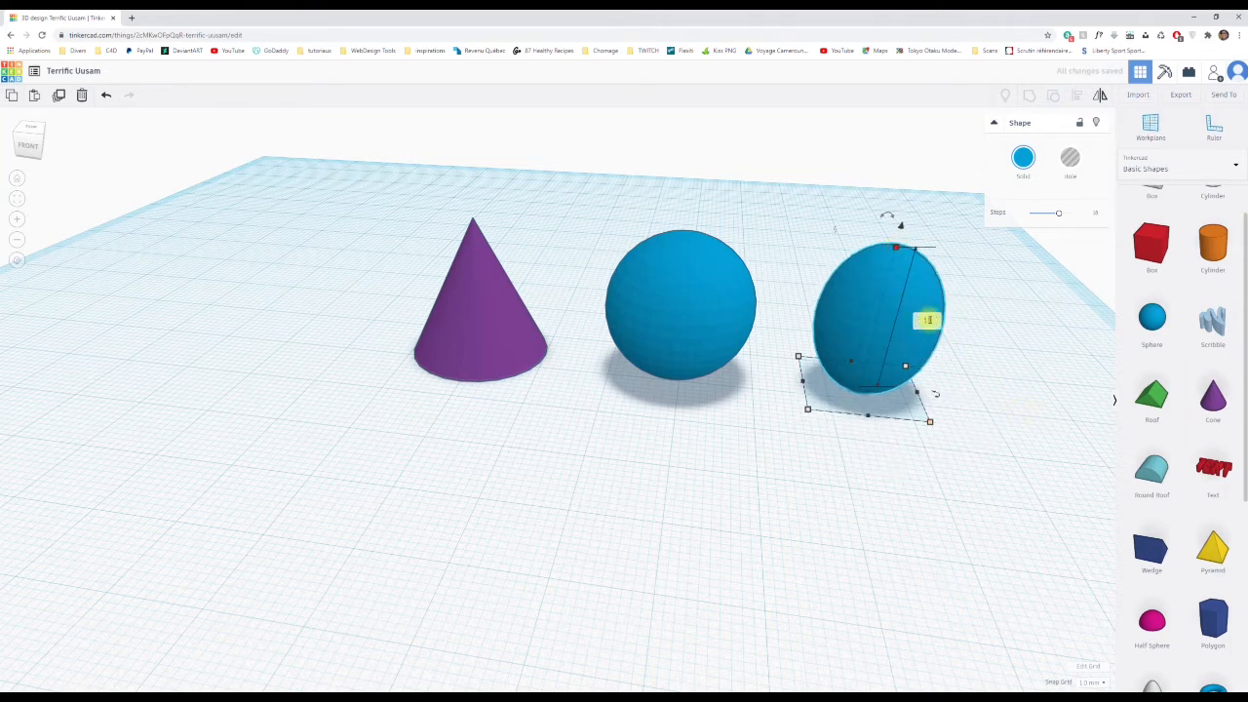
text(15)
key(Return)
Nudge the 15 mm sphere about 1 mm along the workplane and raise it well above the workplane.
right_drag(870, 459, 880, 414)
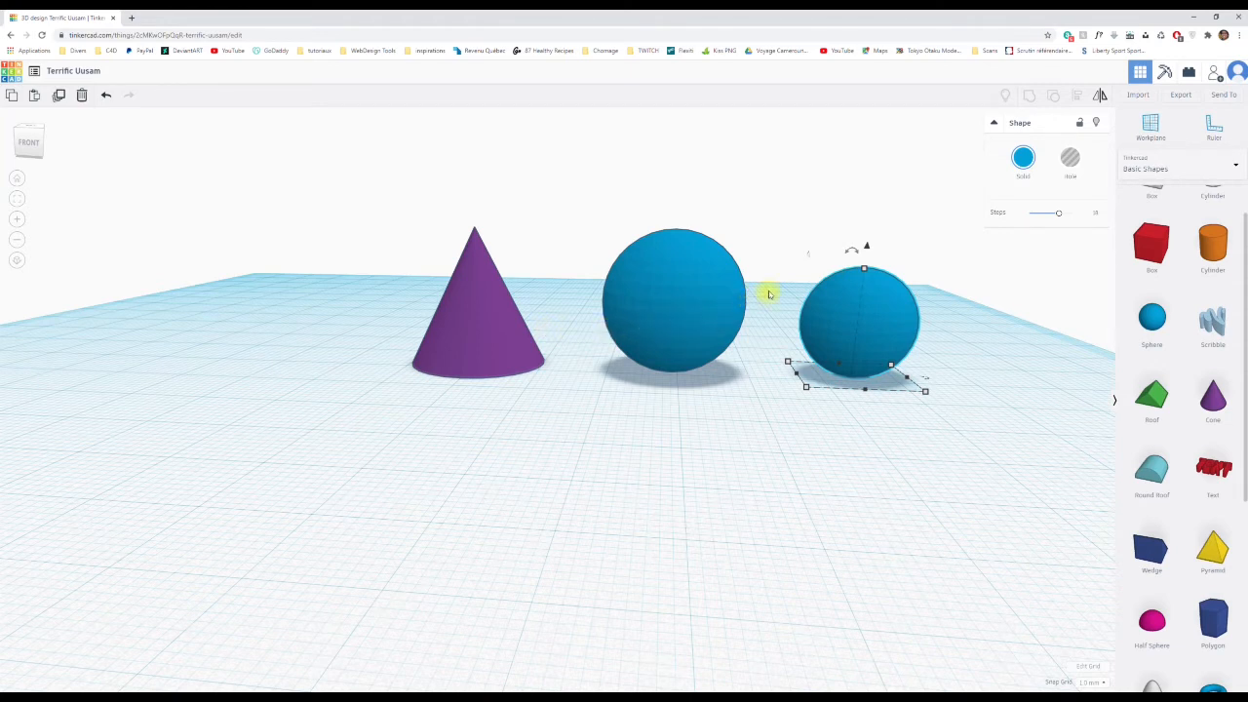
right_drag(643, 423, 680, 445)
click(565, 219)
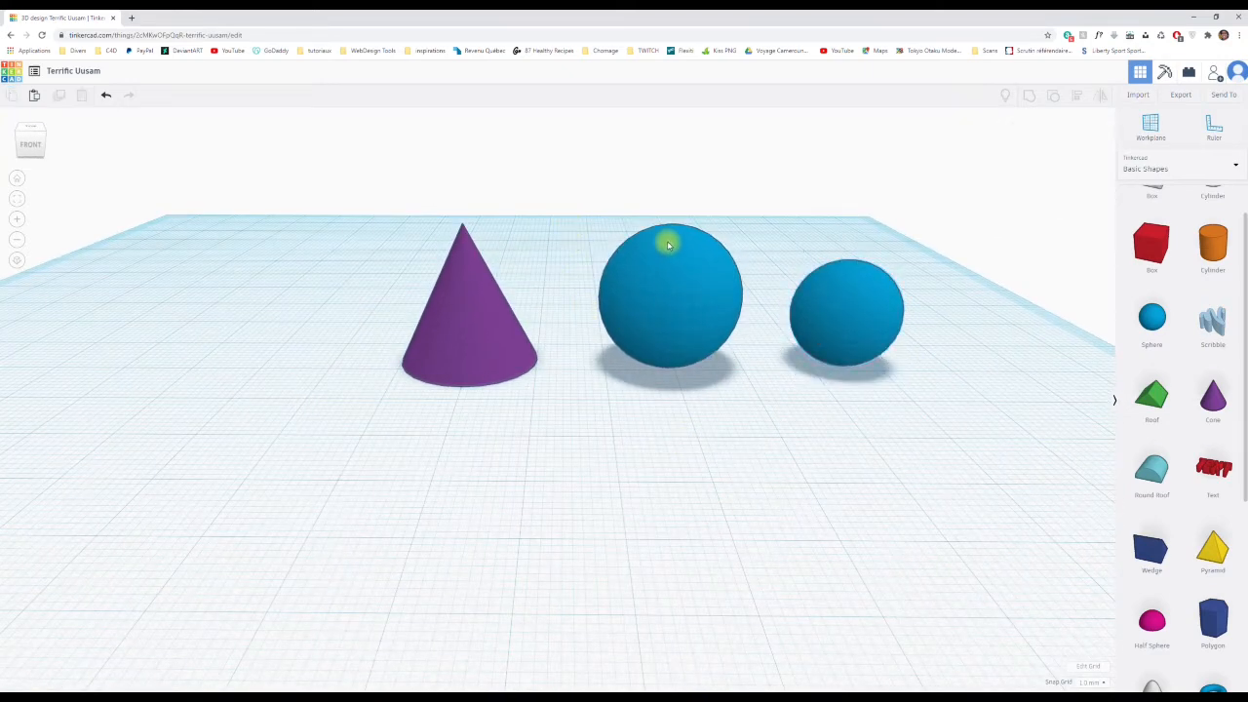
mouse_move(862, 299)
mouse_down()
mouse_move(848, 234)
mouse_move(846, 305)
mouse_up()
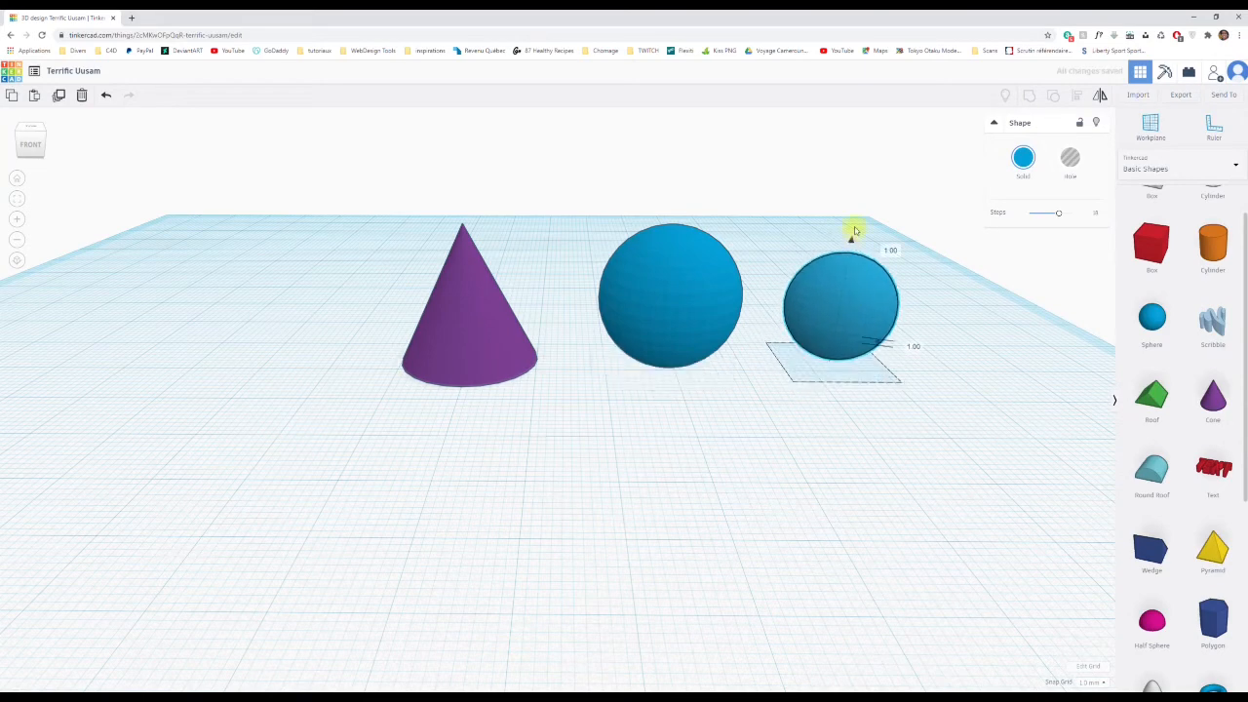
drag(852, 231, 850, 148)
right_drag(771, 372, 749, 426)
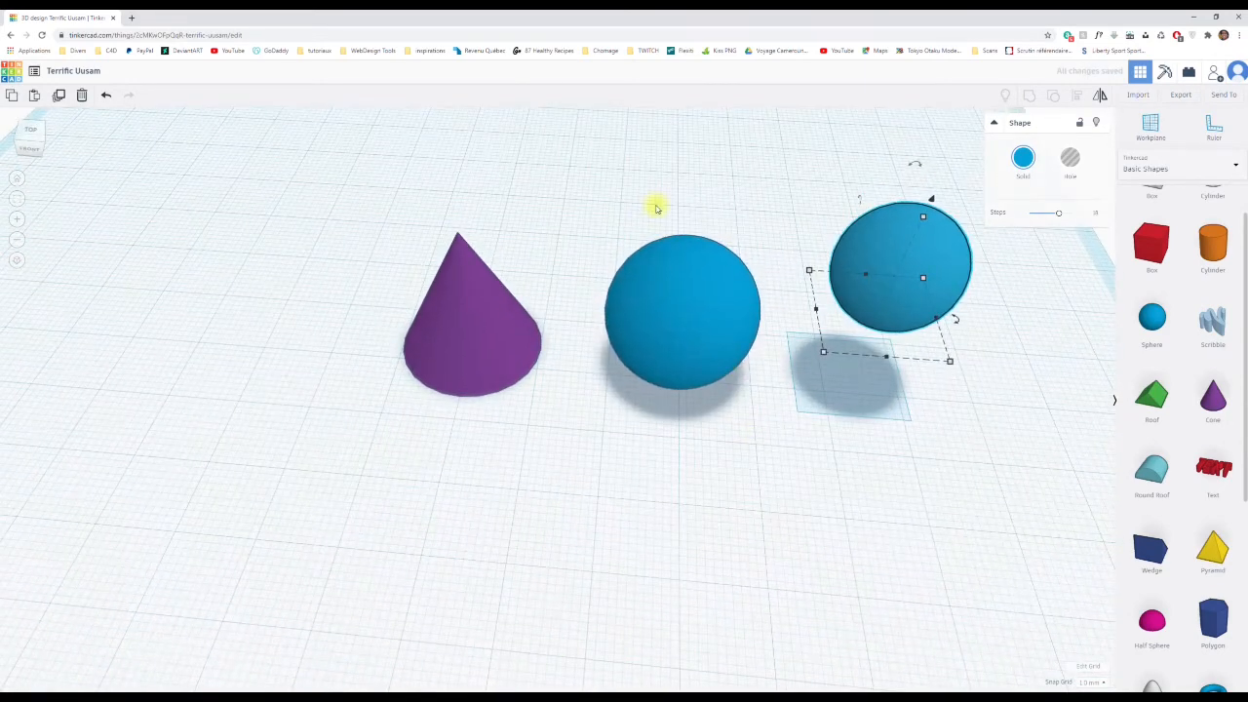
Select both blue spheres and align their centres along the workplane's width.
drag(657, 209, 903, 382)
right_drag(837, 530, 808, 473)
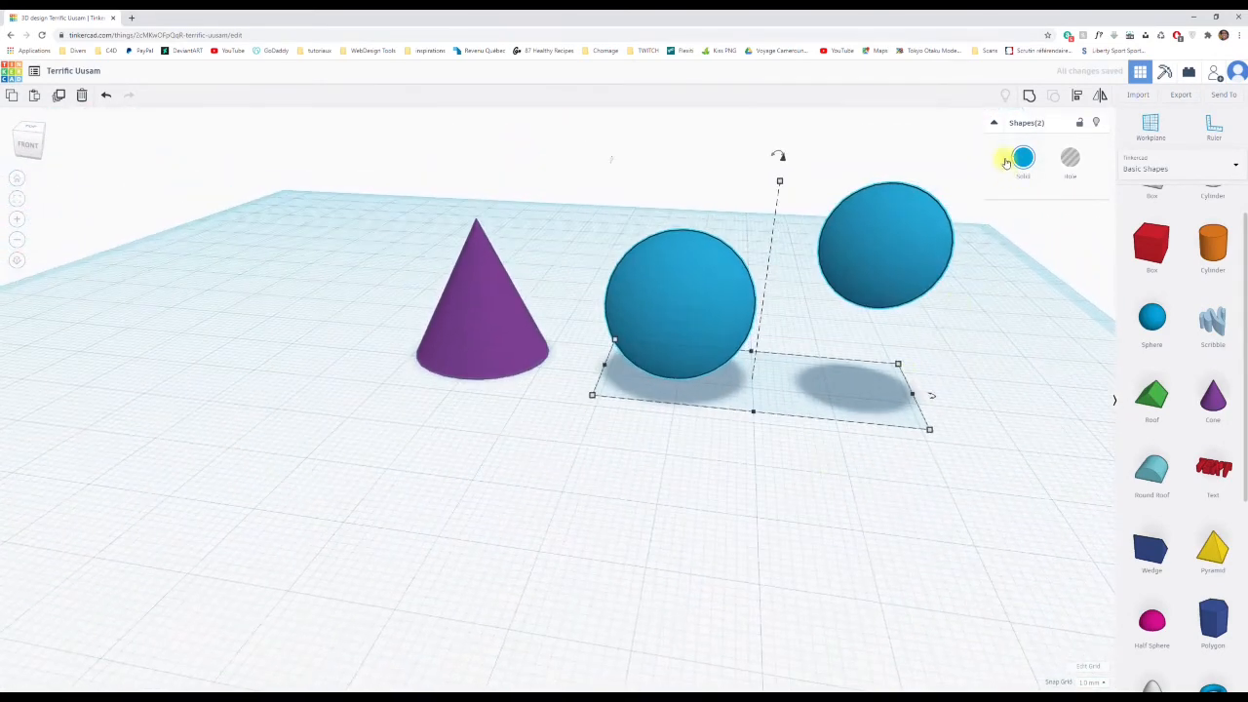
click(1078, 96)
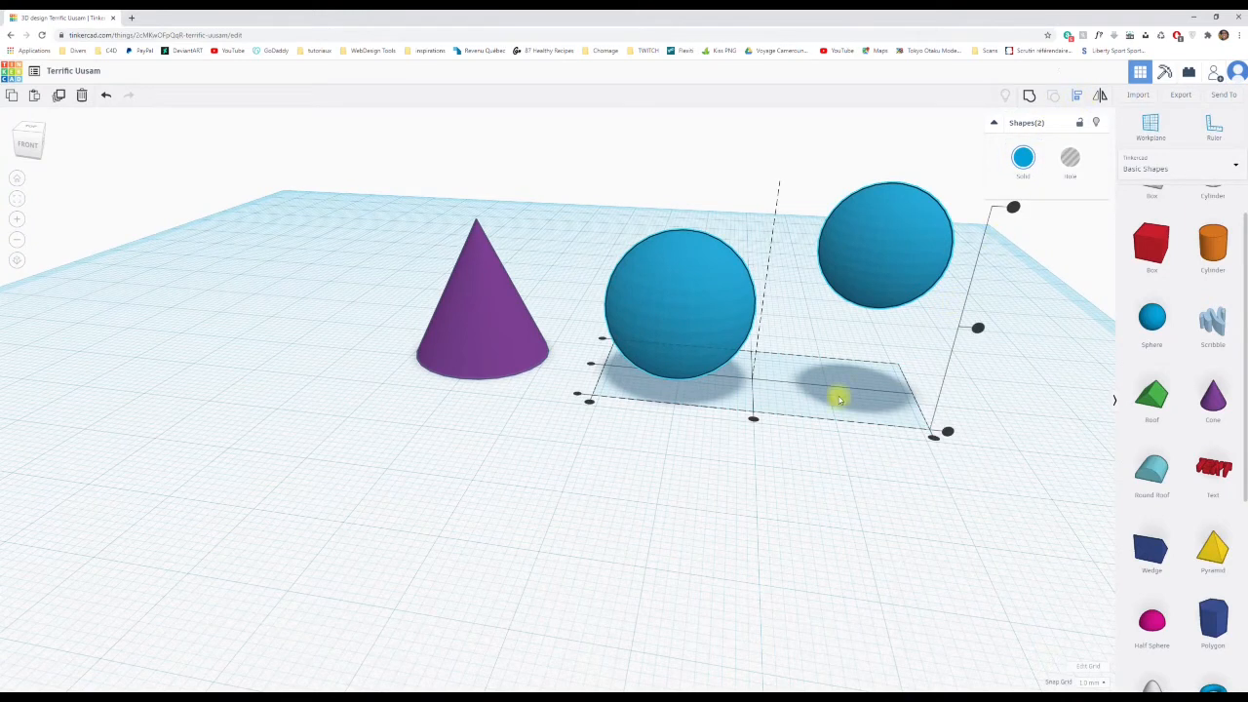
click(754, 420)
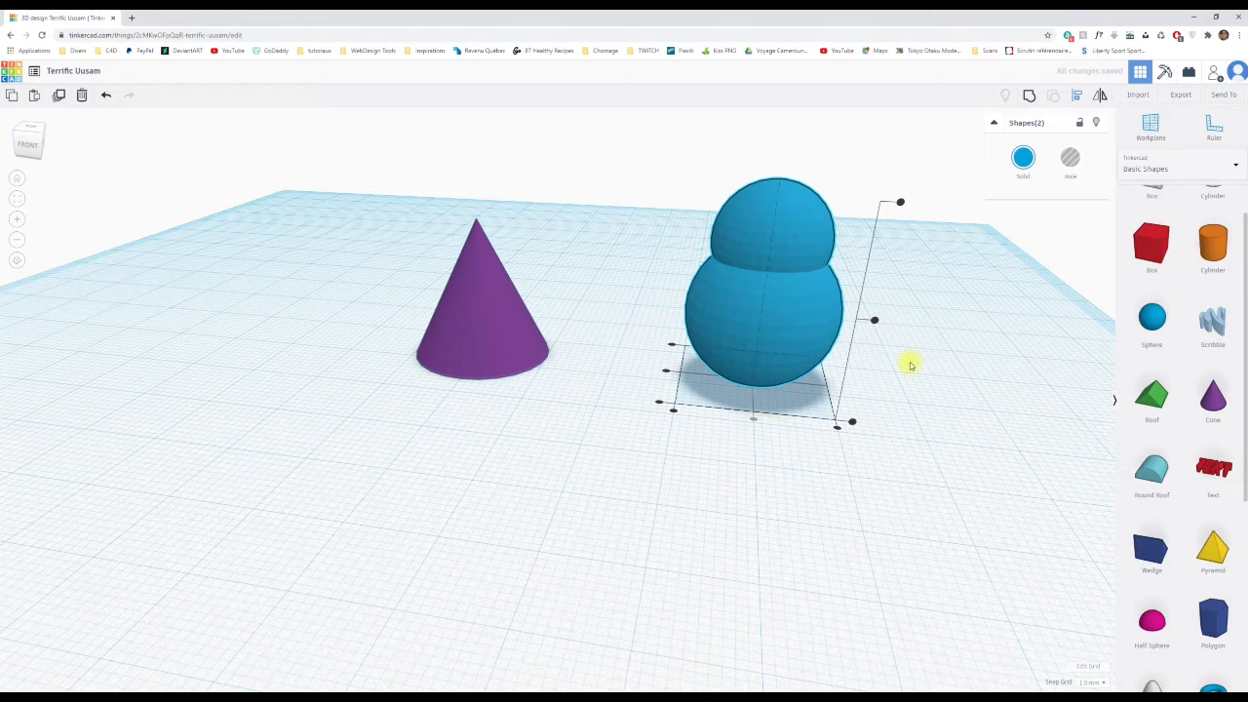
Raise the upper blue sphere by 4 mm, to 16 mm above the workplane.
click(938, 295)
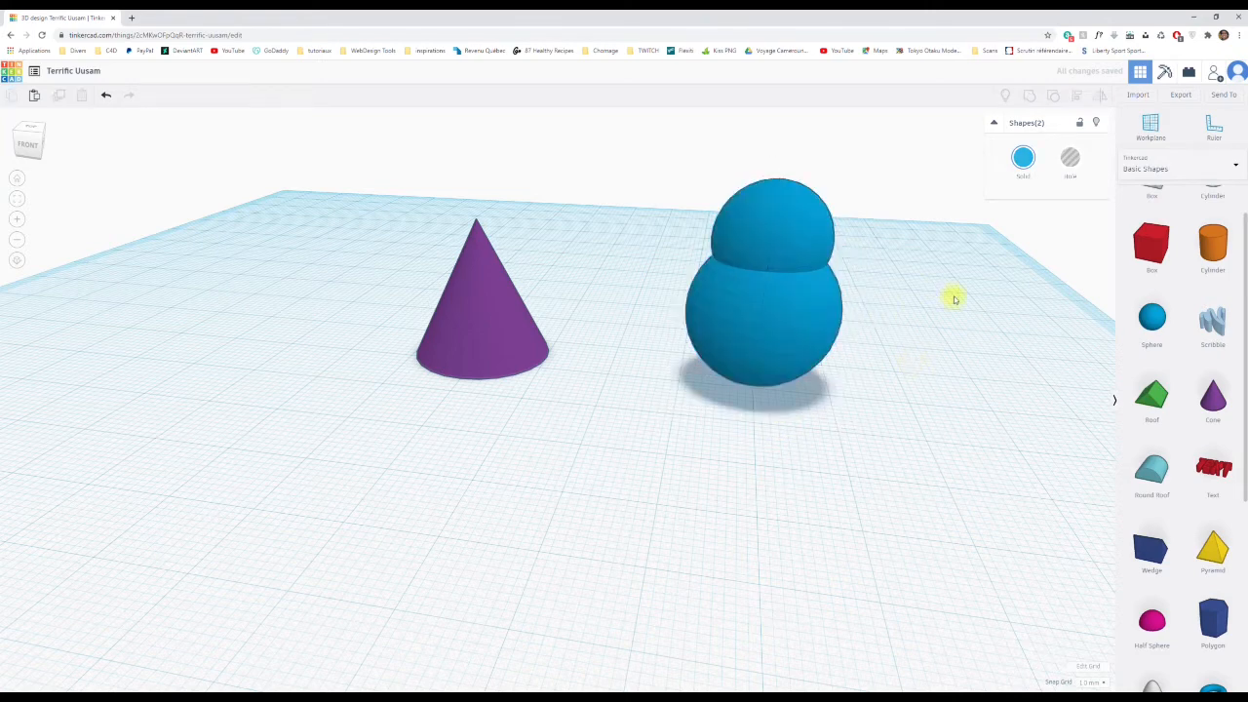
click(787, 242)
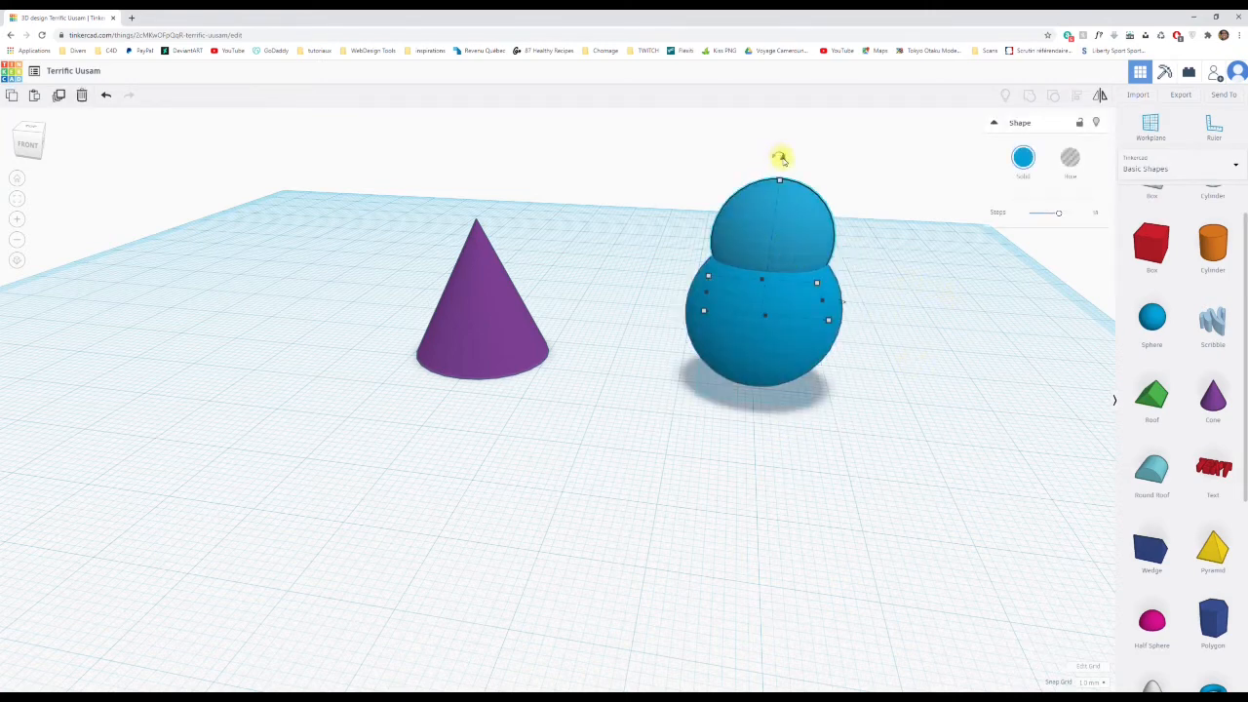
drag(780, 158, 777, 123)
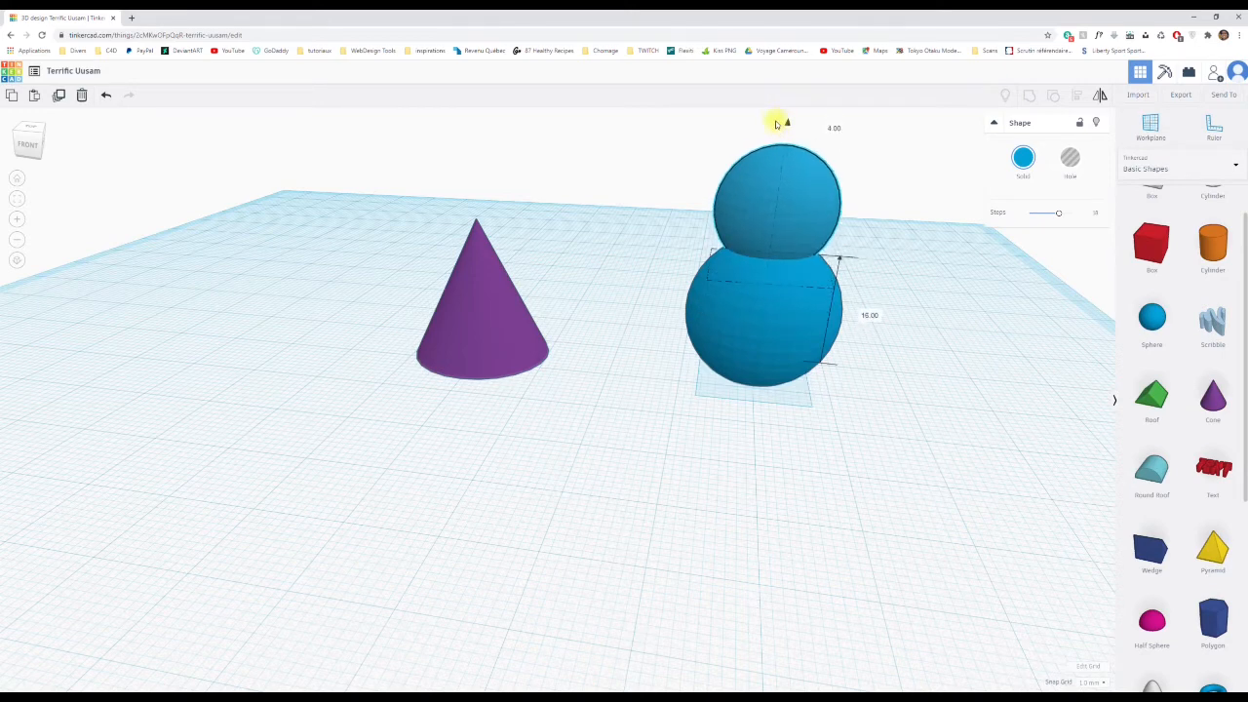
drag(777, 124, 777, 124)
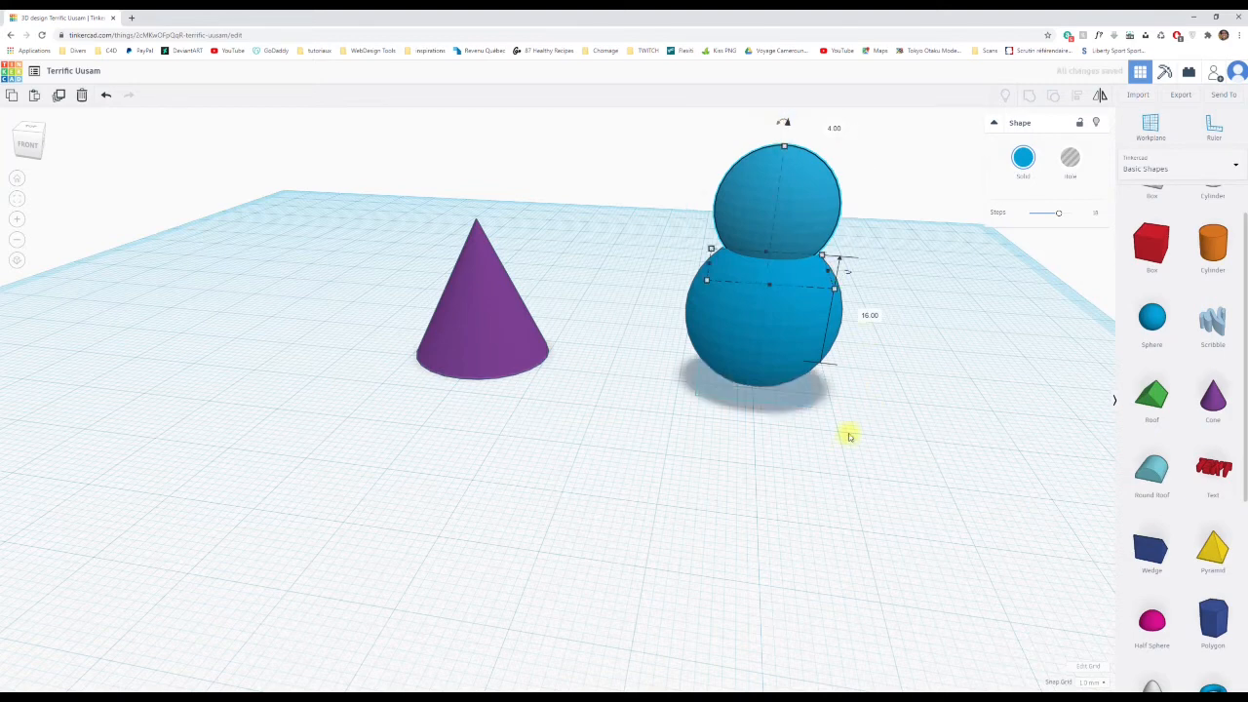
Select the two stacked blue spheres and group them into one shape.
mouse_move(847, 435)
right_down()
mouse_move(1075, 412)
mouse_move(802, 399)
mouse_move(846, 421)
right_up()
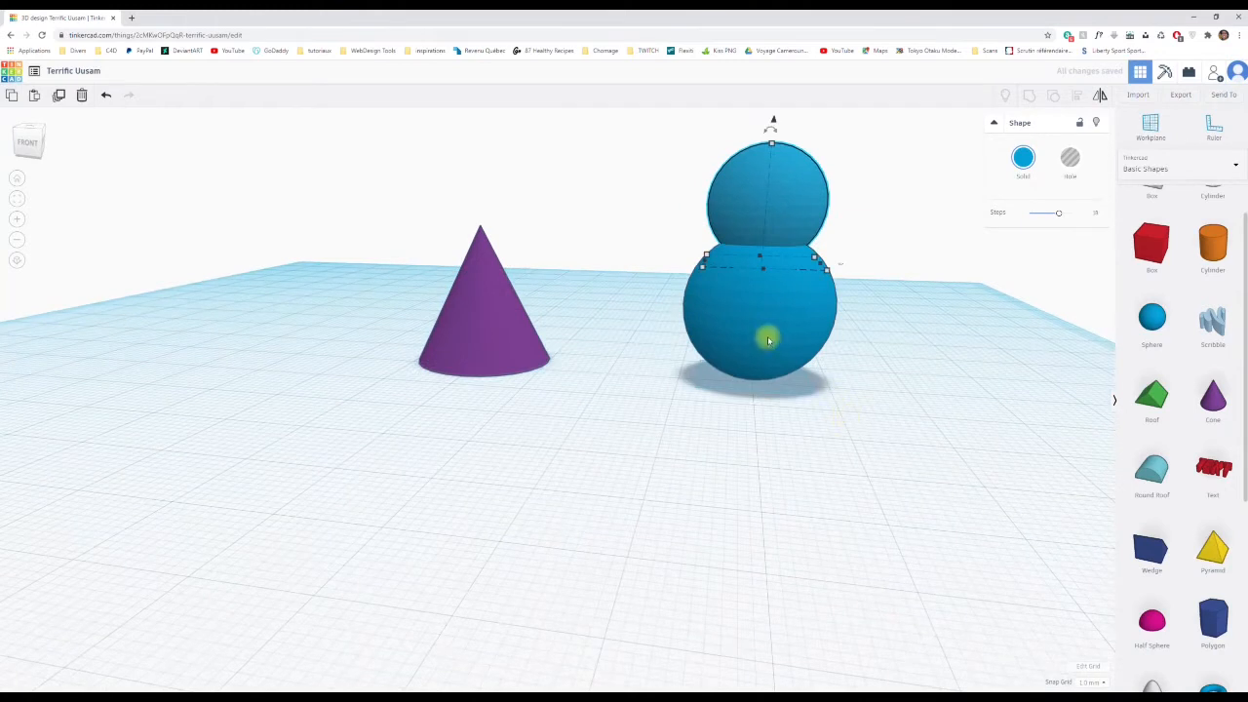
drag(672, 150, 862, 400)
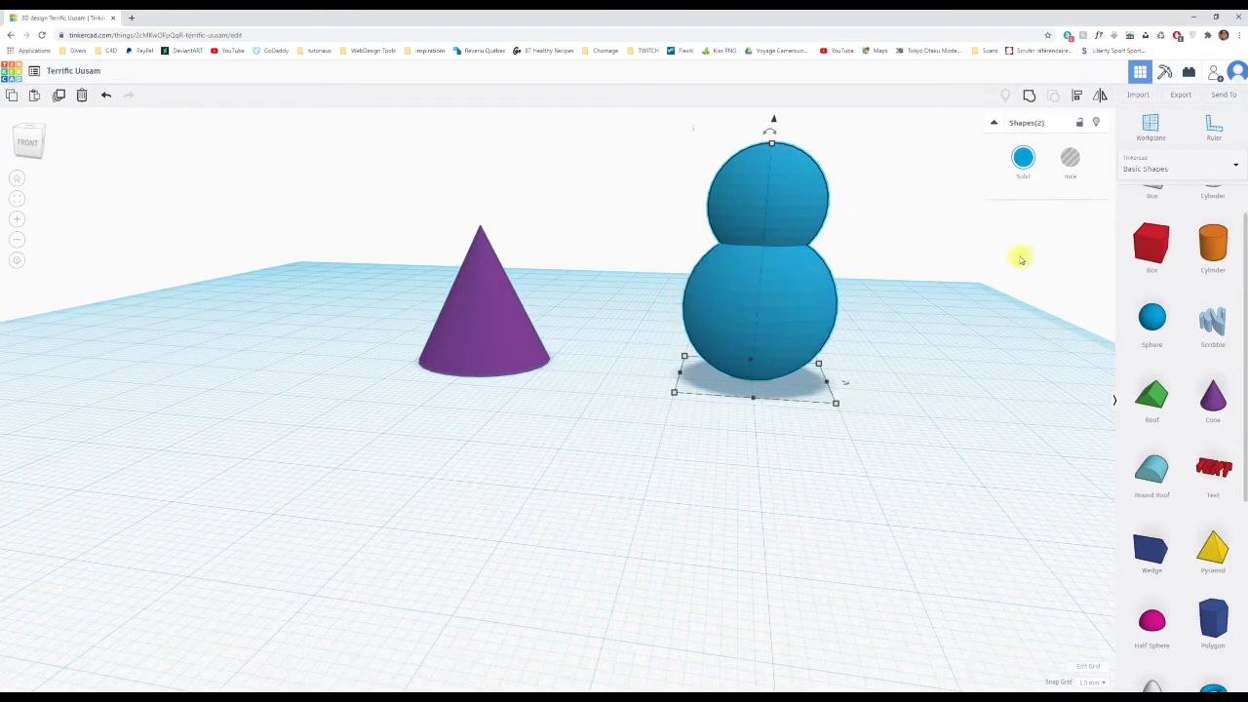
click(1029, 96)
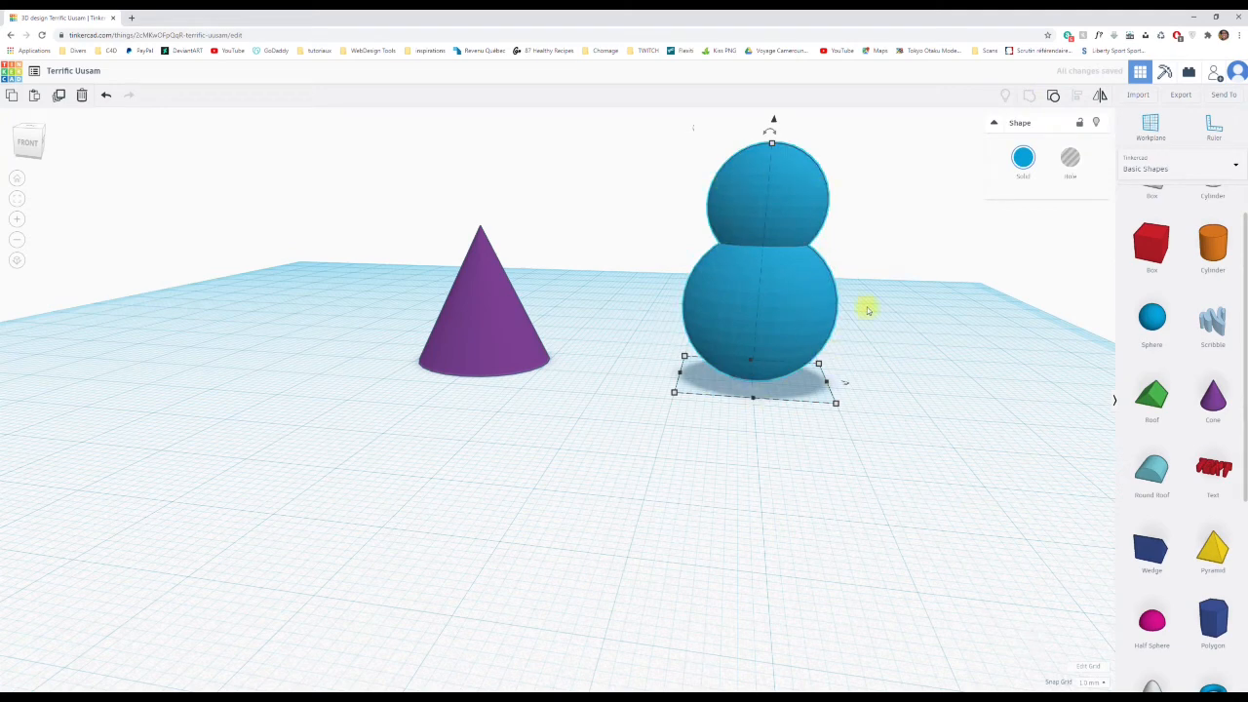
click(620, 451)
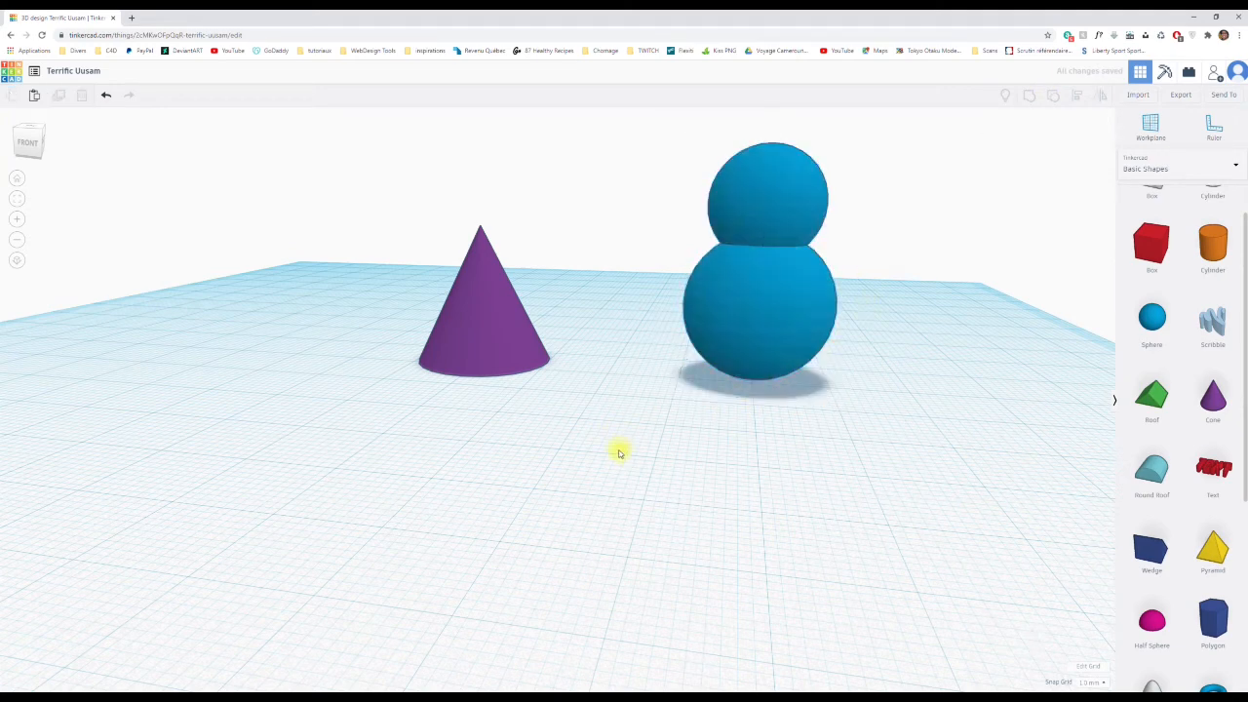
Centre the grouped spheres and the purple cone on each other along the workplane's width and depth.
drag(376, 253, 830, 504)
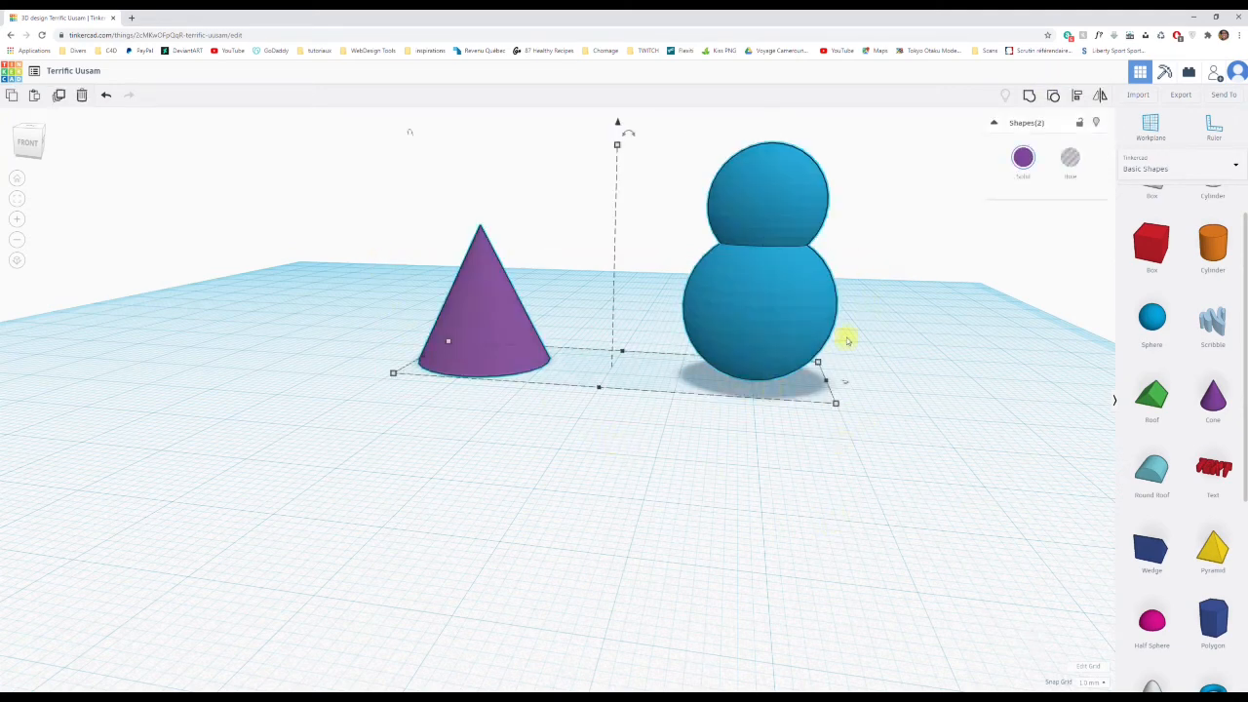
click(1076, 96)
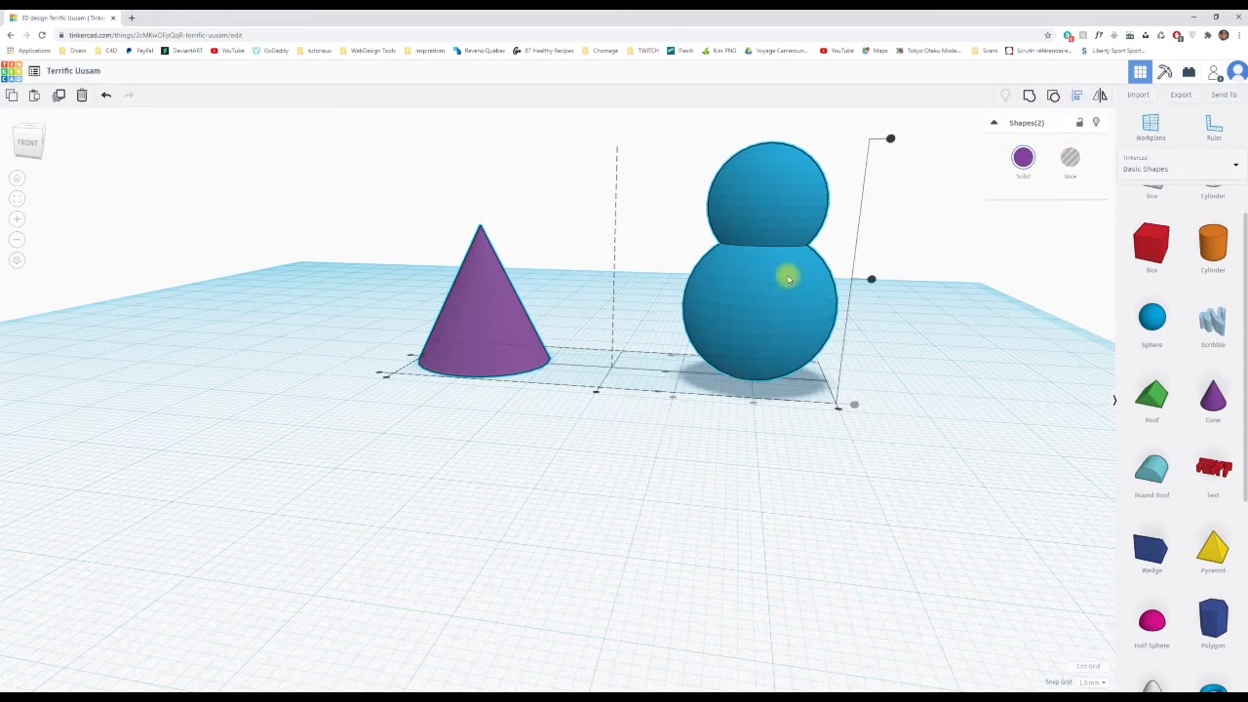
click(597, 395)
right_drag(564, 463, 659, 440)
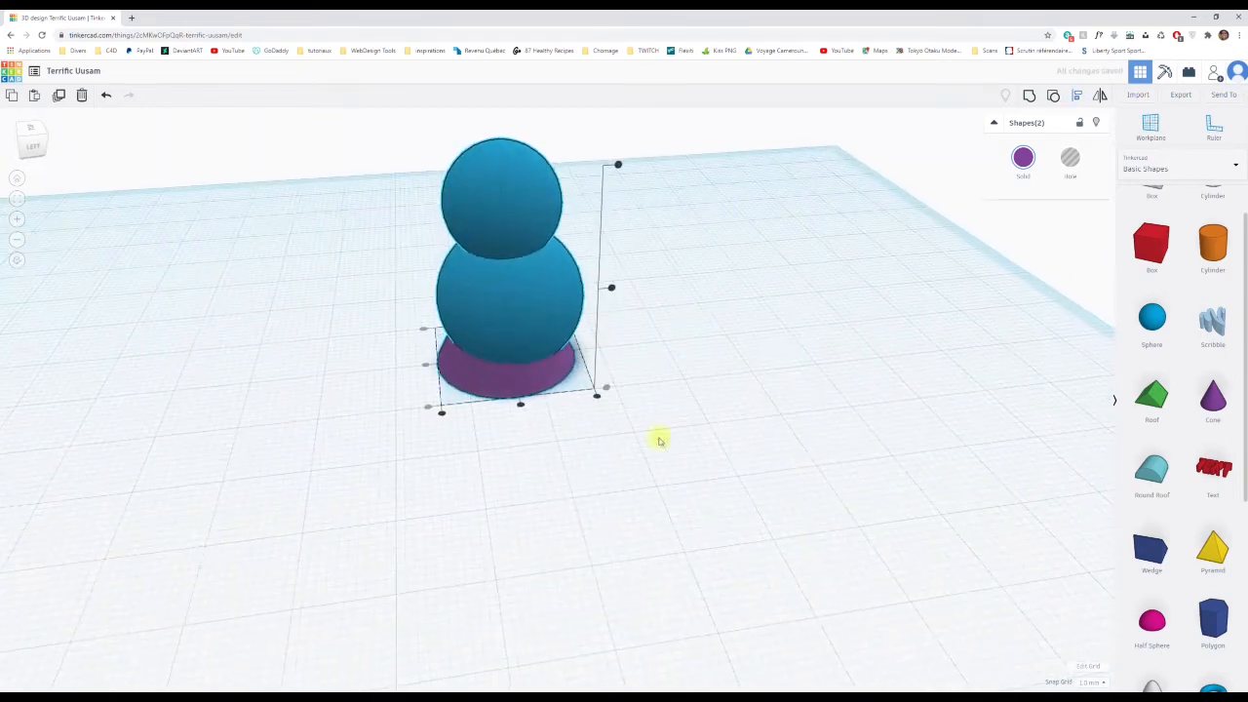
drag(532, 413, 522, 411)
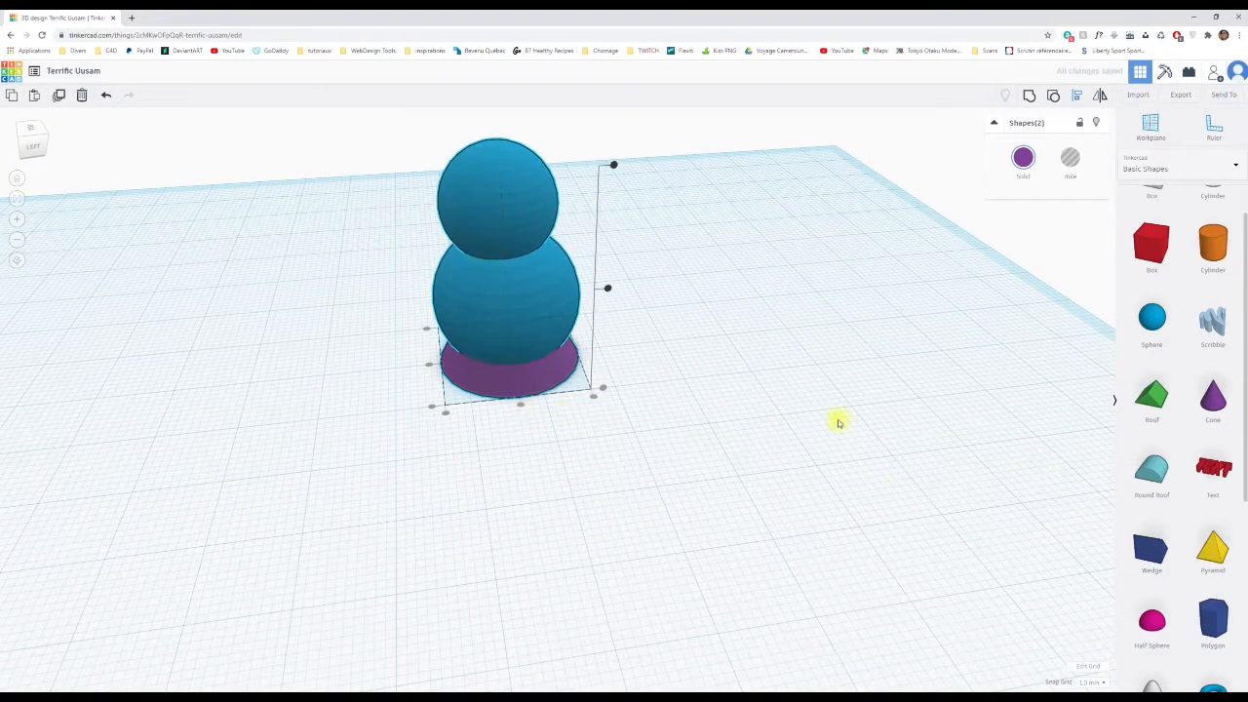
right_drag(838, 423, 431, 454)
click(861, 344)
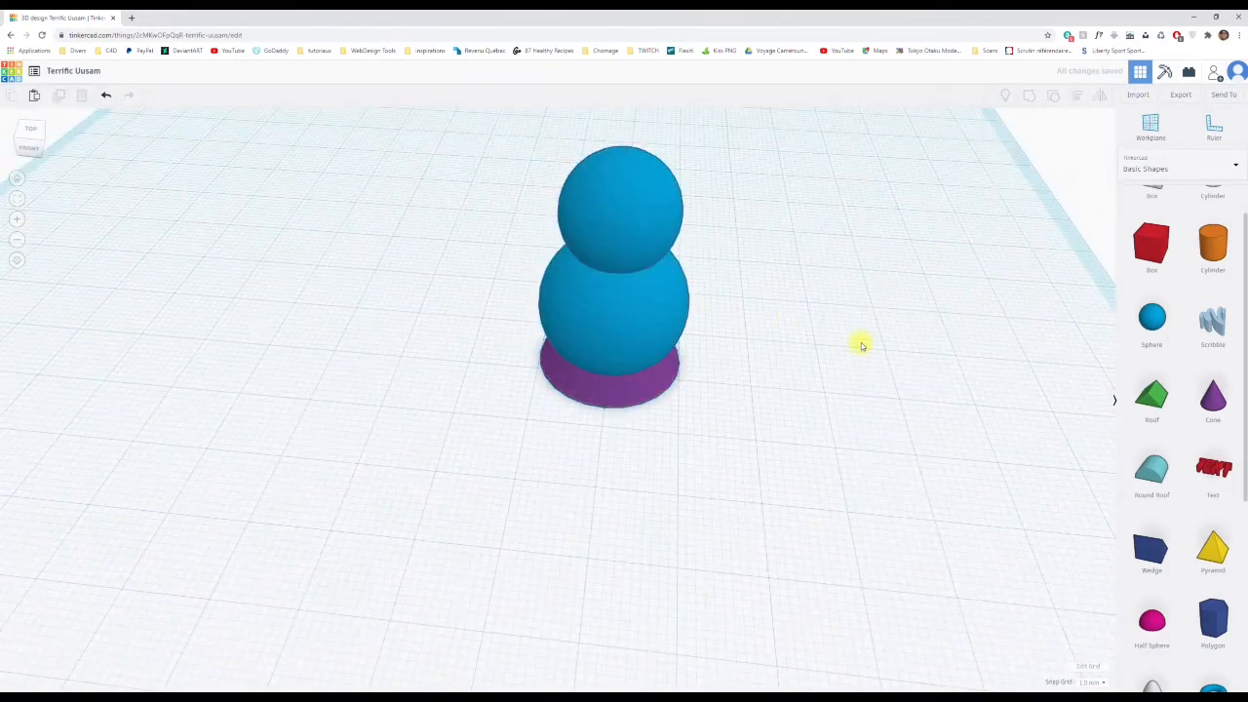
Ungroup the blue spheres and align both spheres and the cone to a common centre from front to back.
click(630, 306)
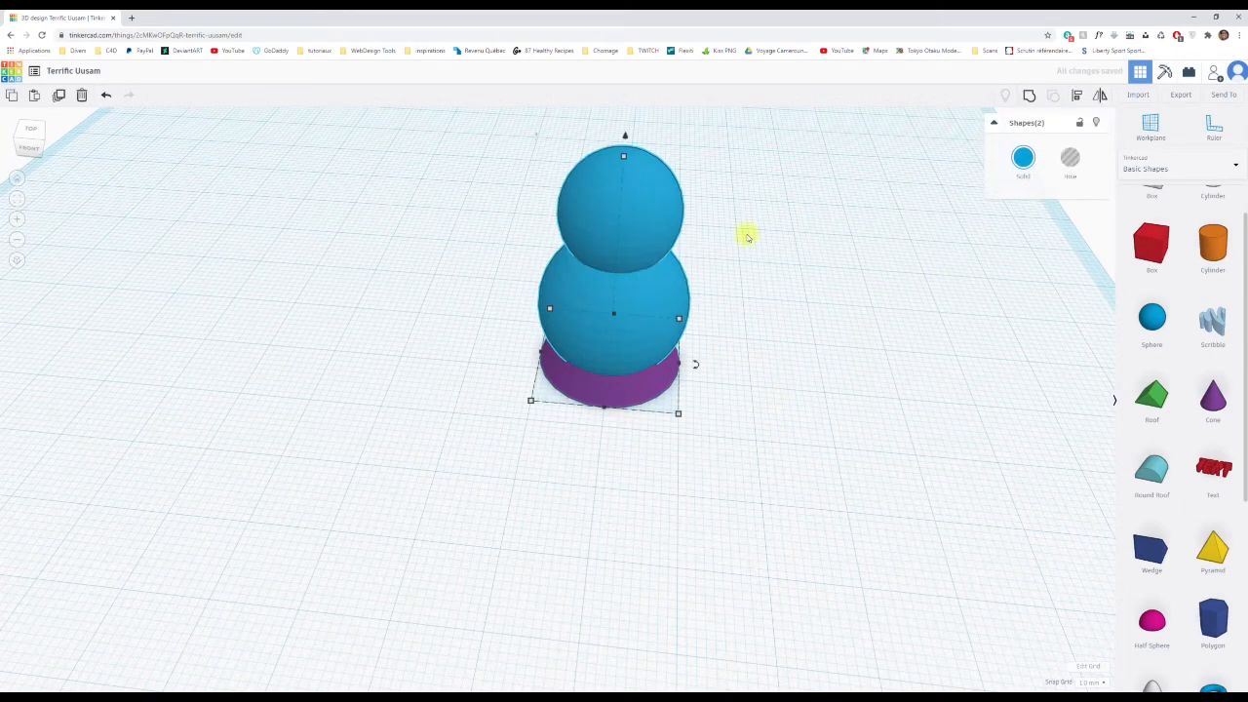
drag(501, 159, 739, 284)
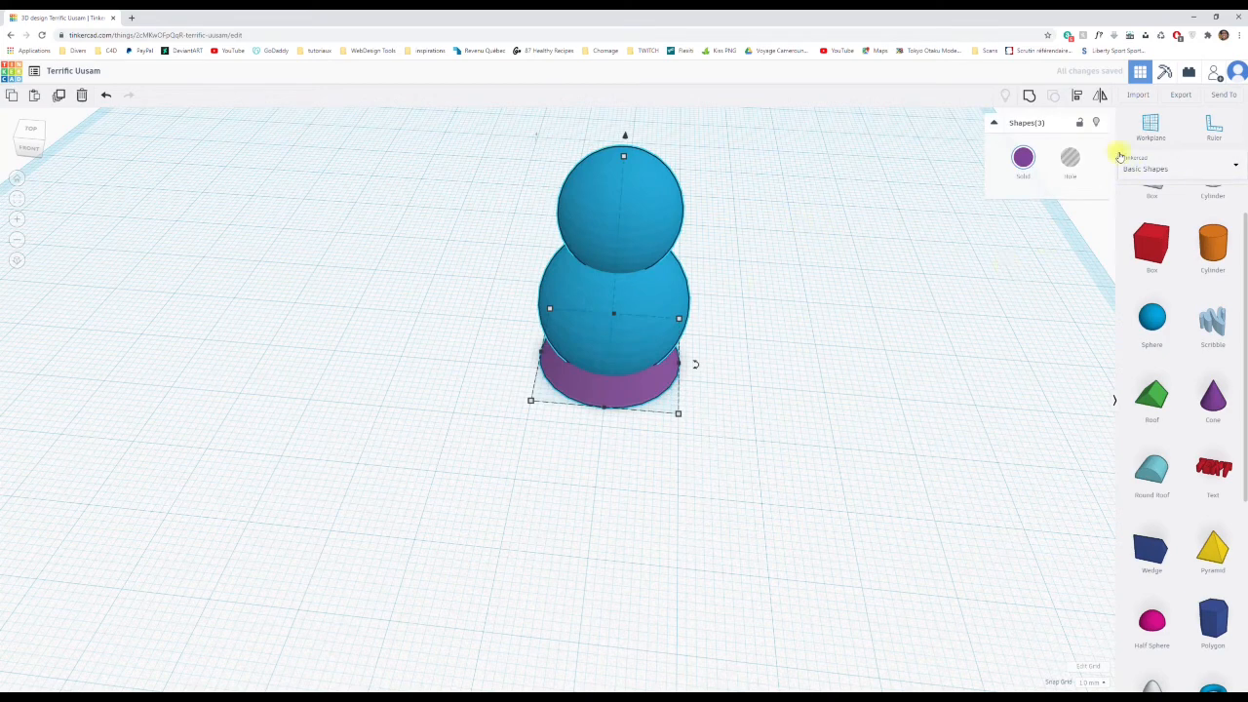
click(1078, 98)
right_drag(585, 468, 846, 480)
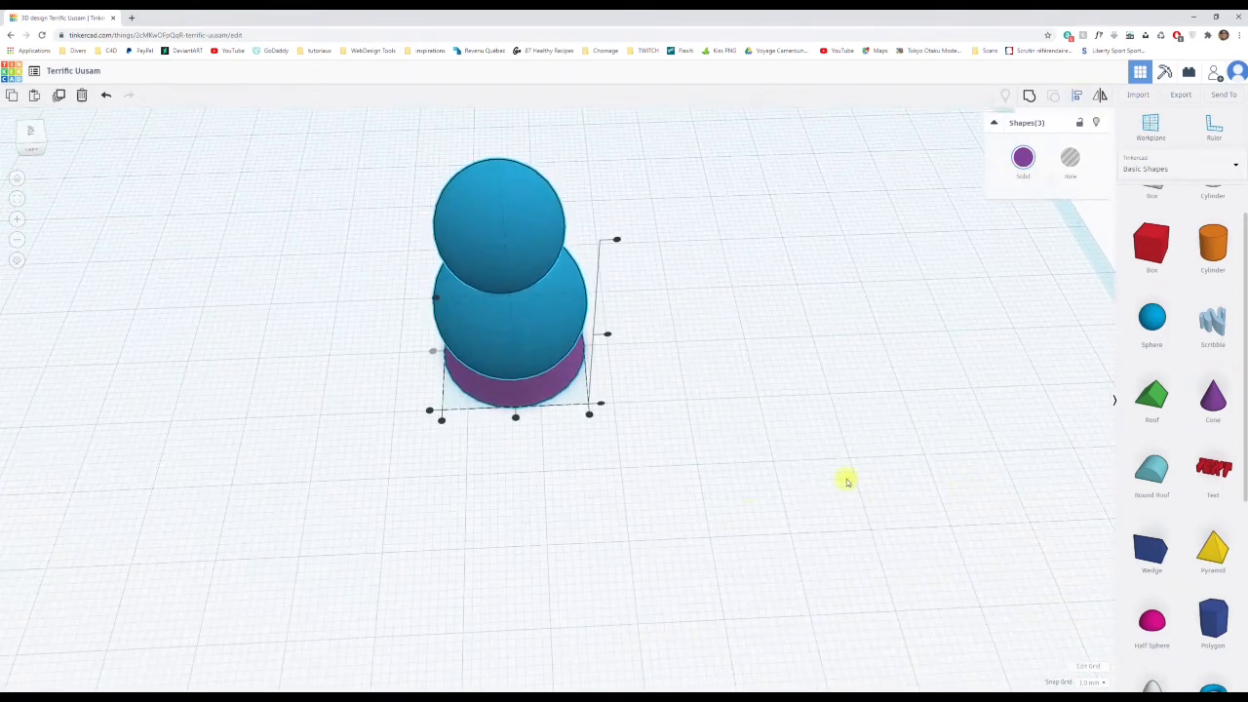
click(516, 419)
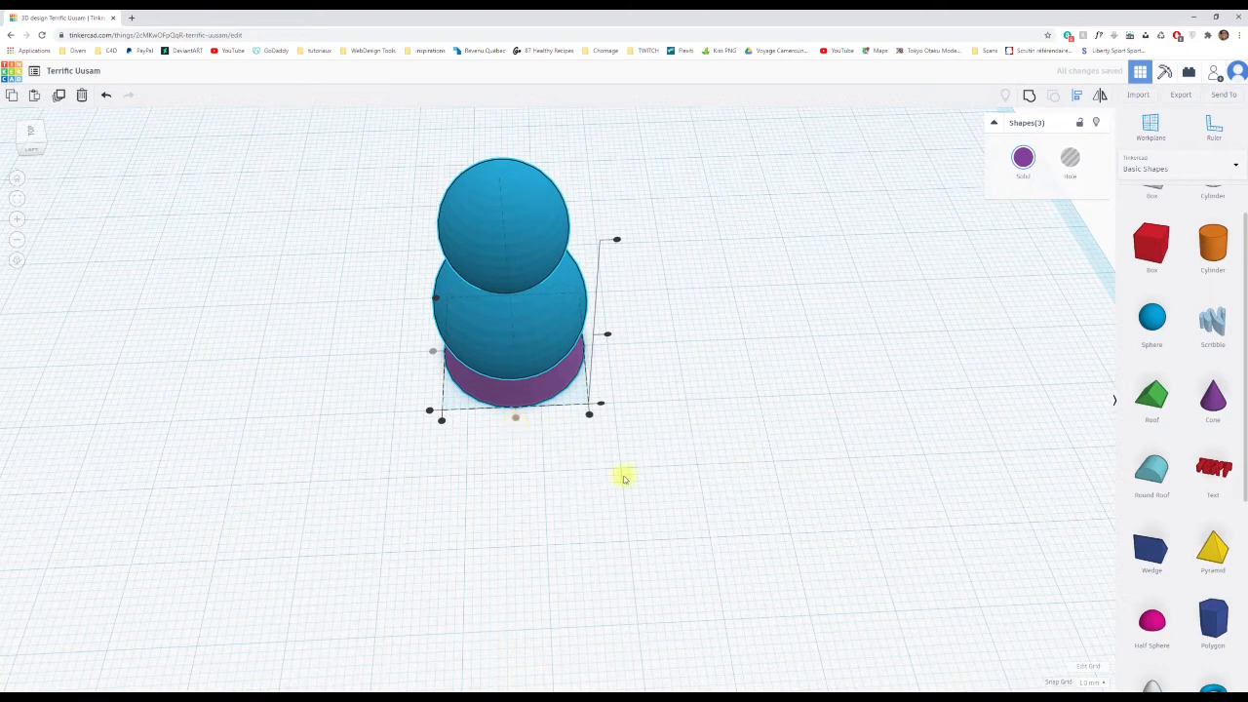
right_drag(623, 478, 348, 458)
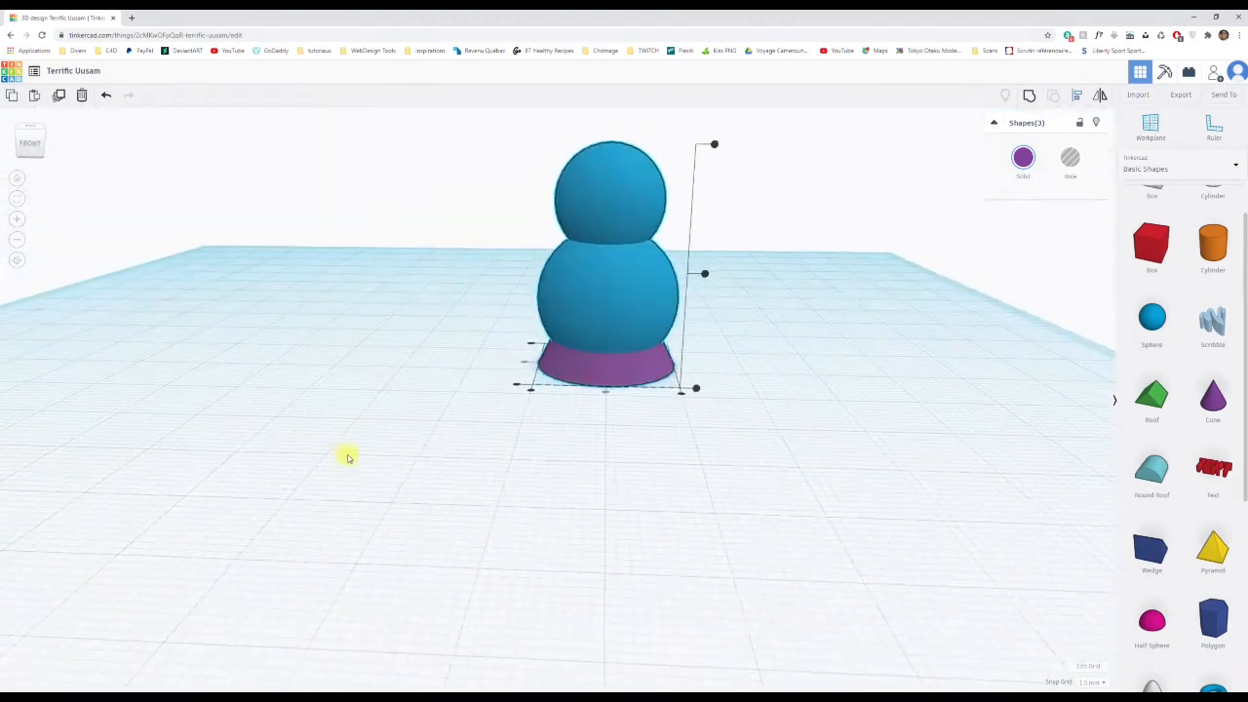
click(385, 314)
Group the cone and both spheres into one shape, and undo that grouping.
drag(482, 130, 693, 310)
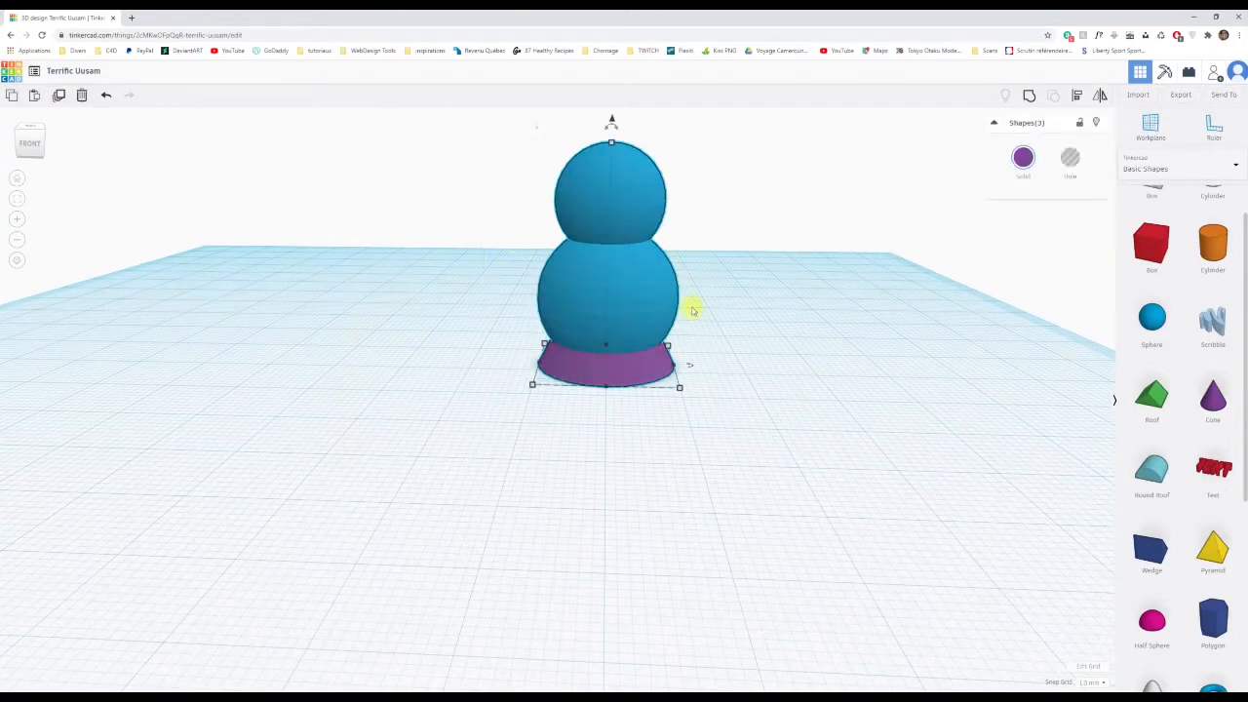
click(1031, 97)
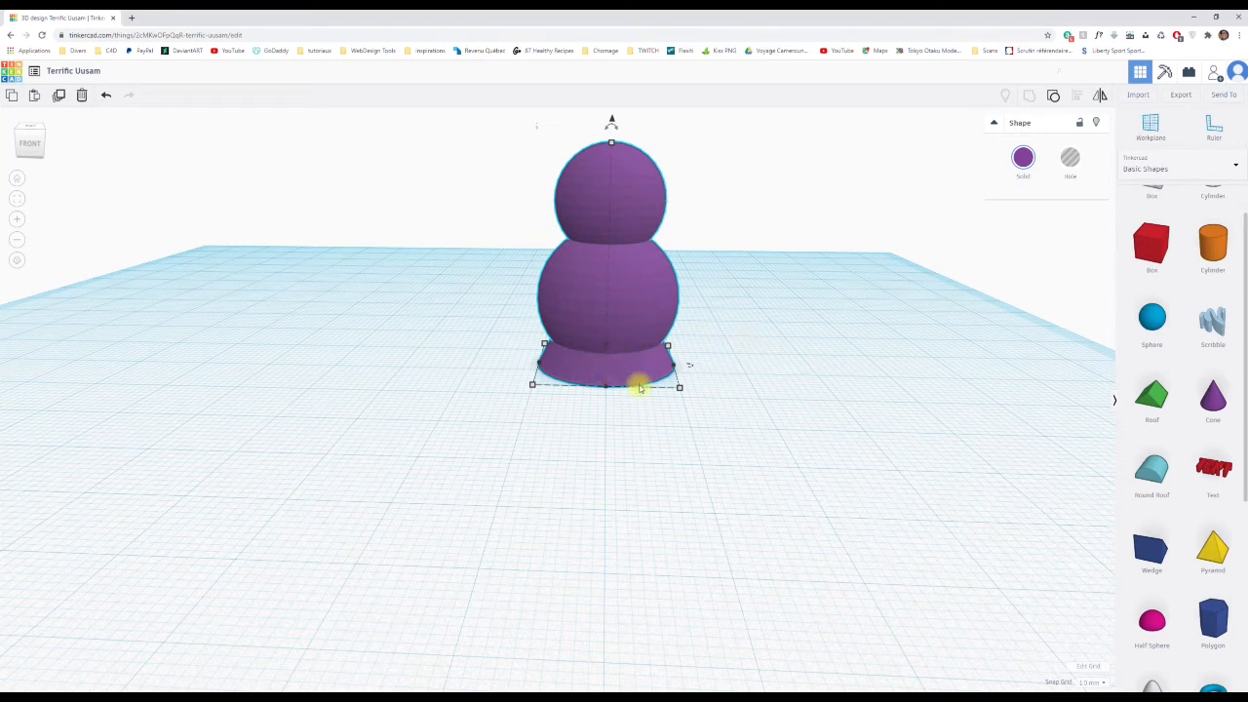
key(ctrl+z)
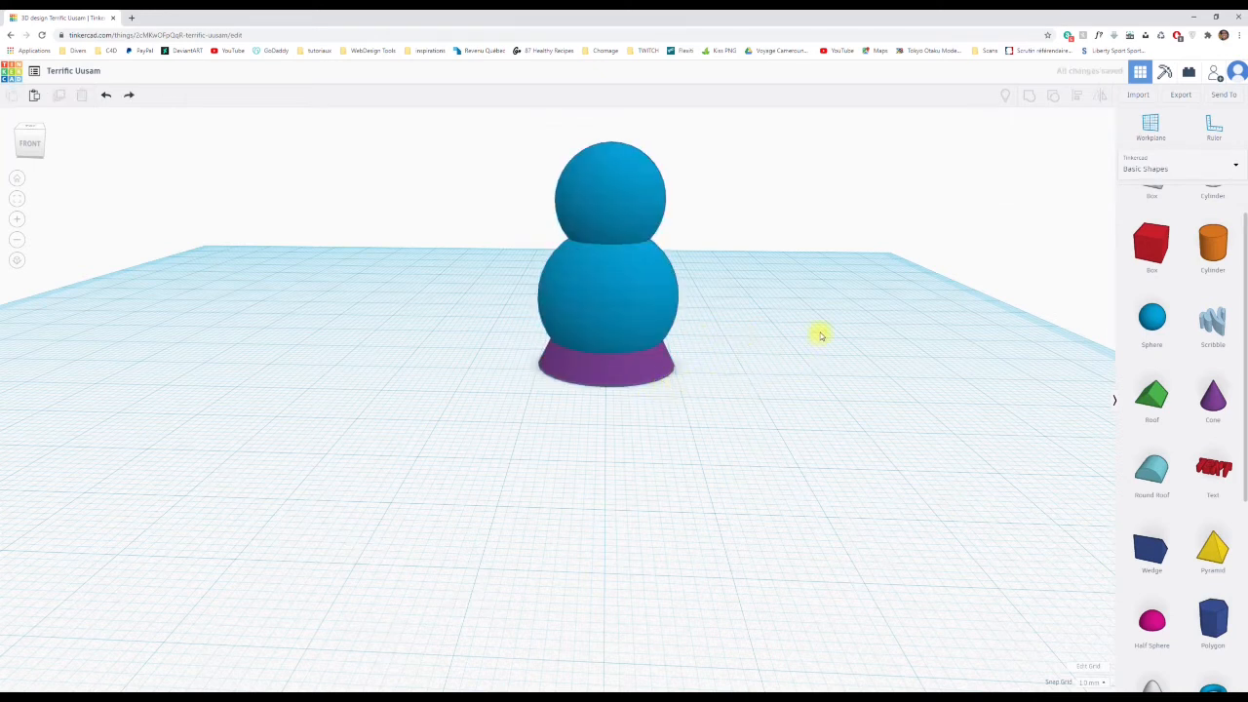
Group only the two blue spheres, leaving the purple cone separate.
click(641, 189)
shift+click(646, 301)
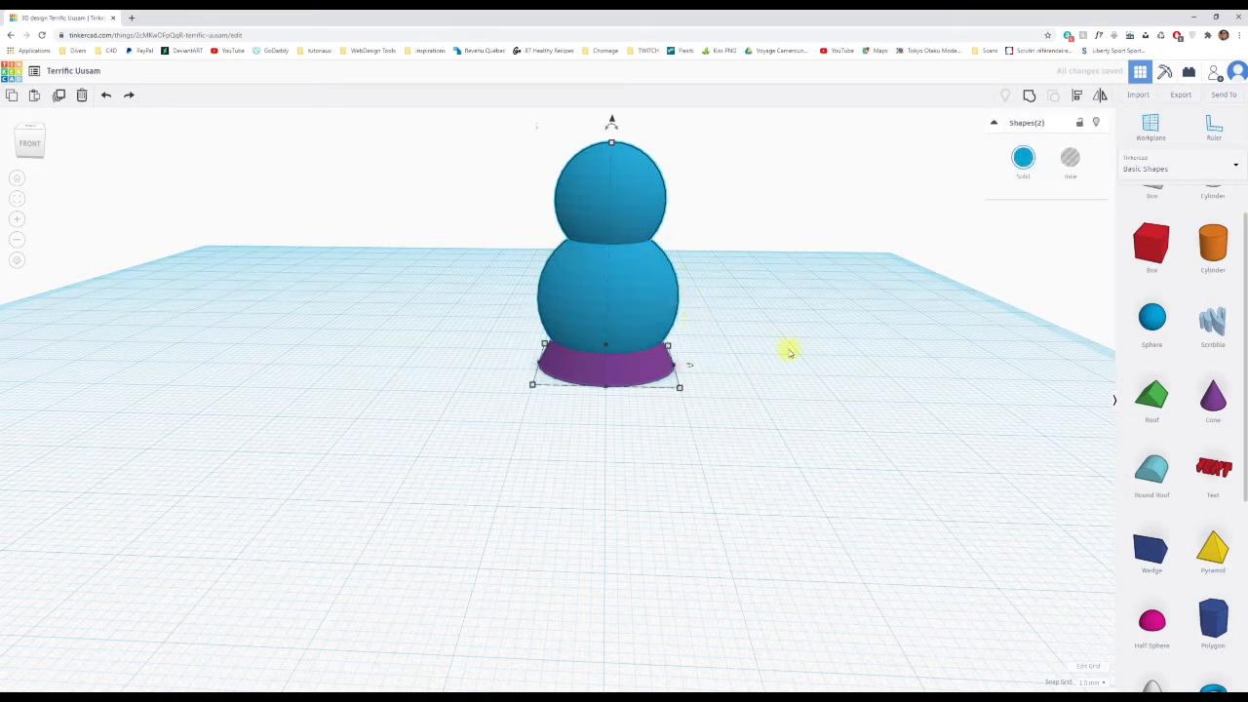
click(1030, 98)
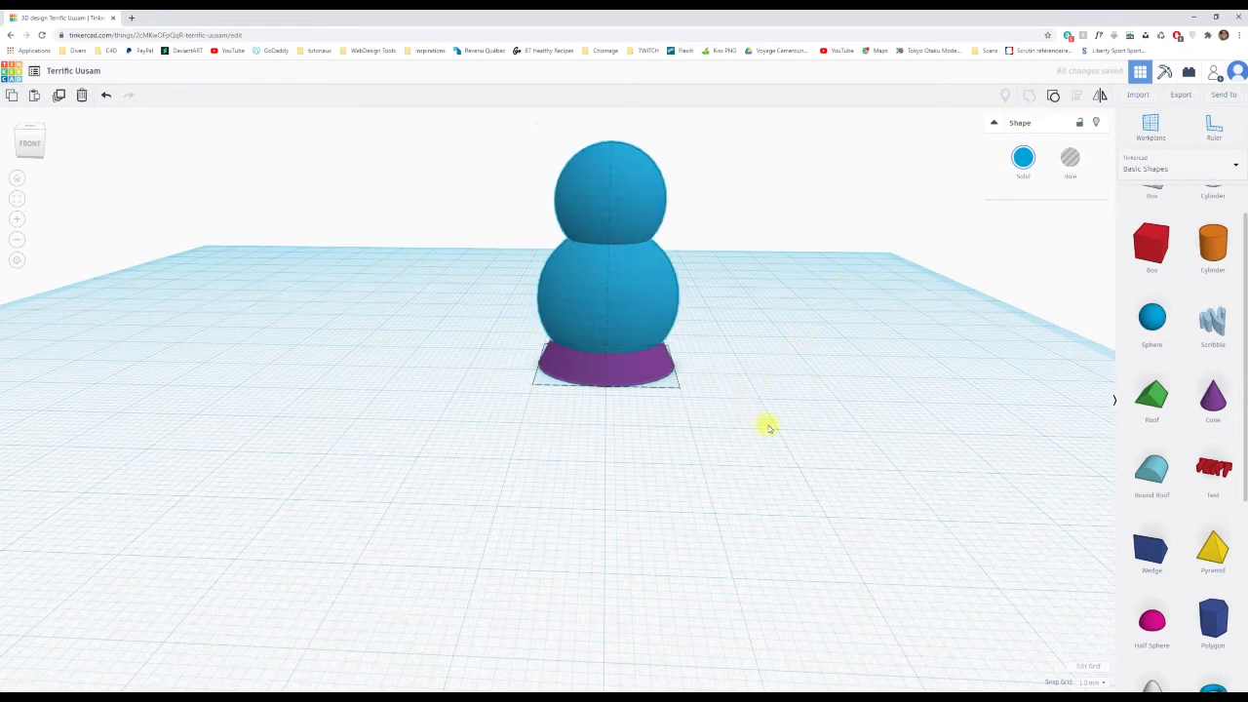
right_drag(768, 427, 894, 440)
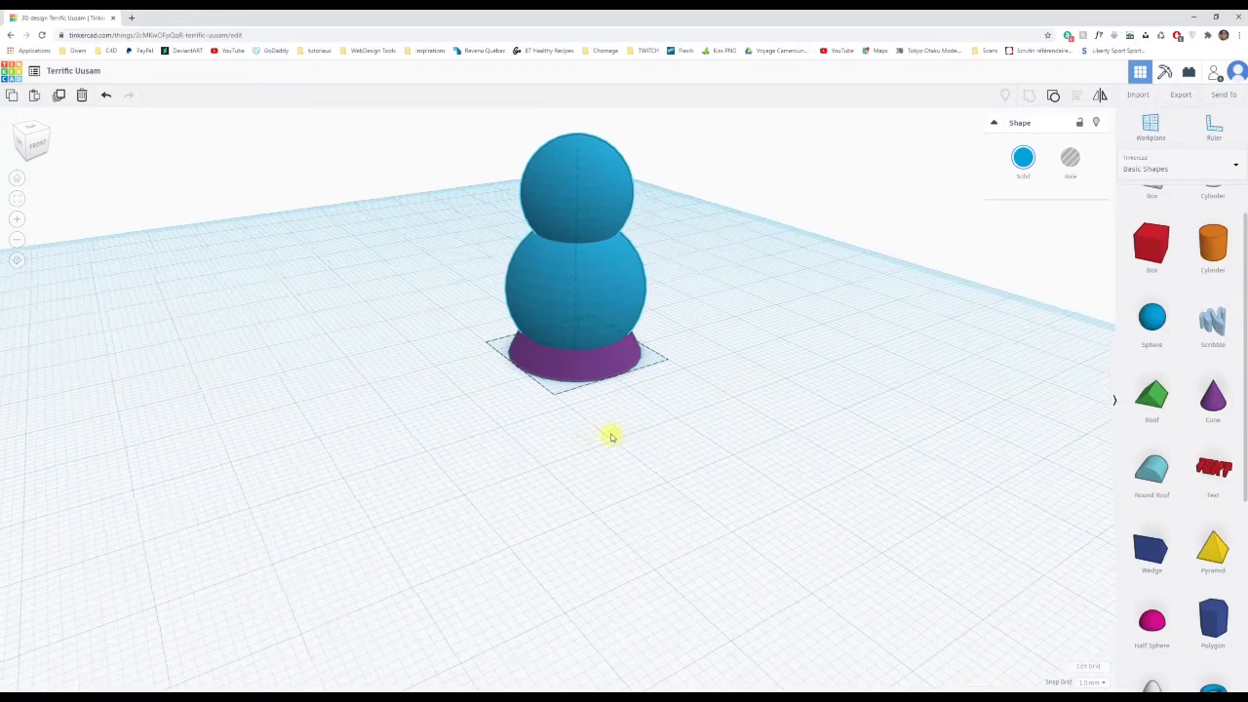
right_drag(610, 437, 501, 433)
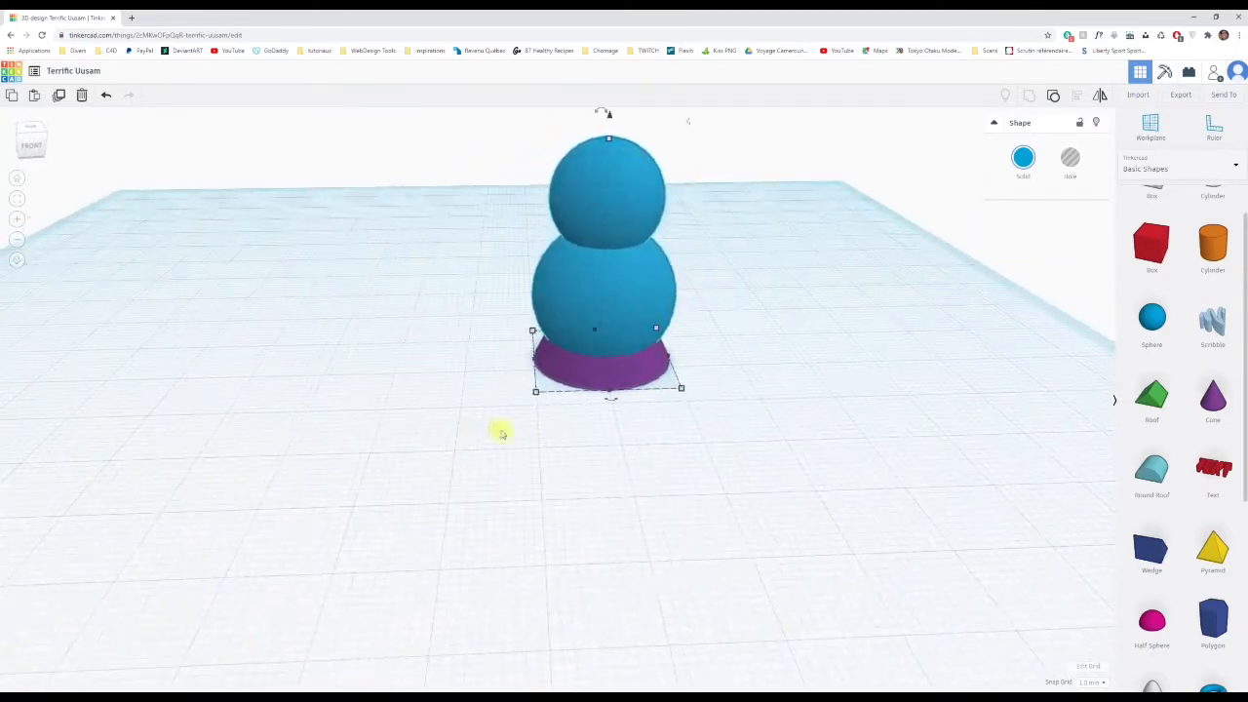
mouse_move(743, 410)
right_down()
mouse_move(758, 399)
mouse_move(716, 393)
mouse_move(726, 398)
right_up()
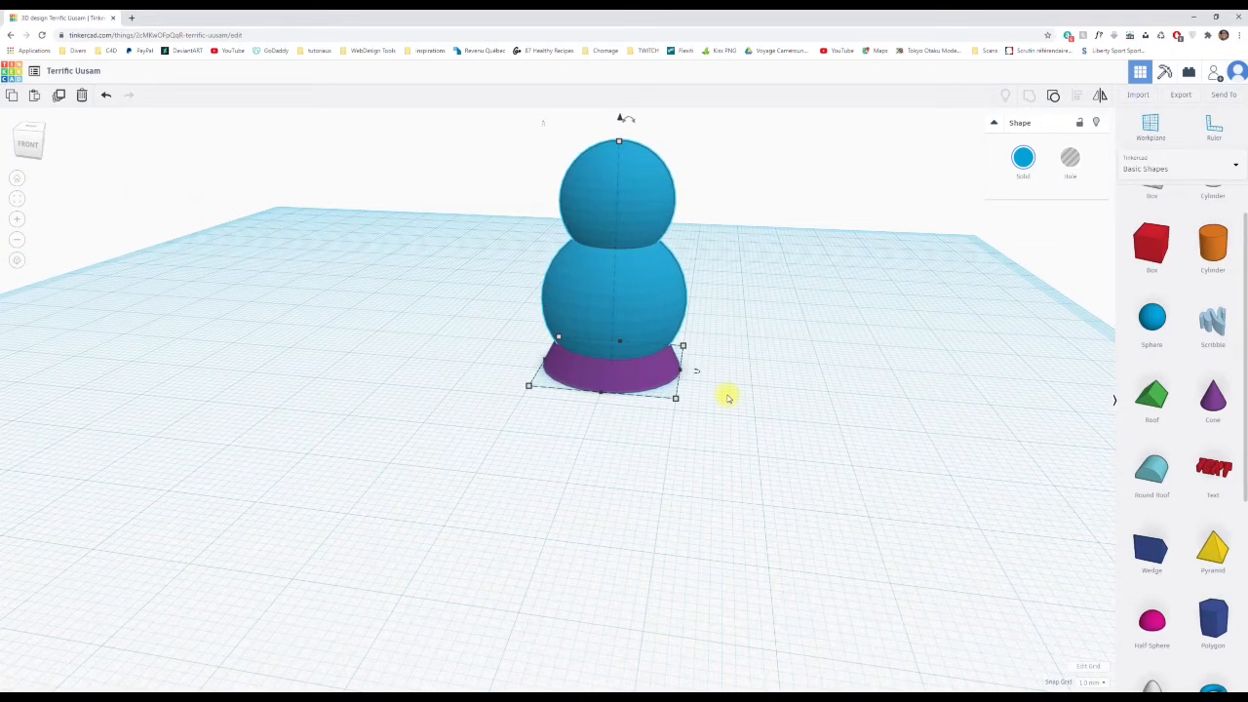
right_drag(810, 377, 824, 370)
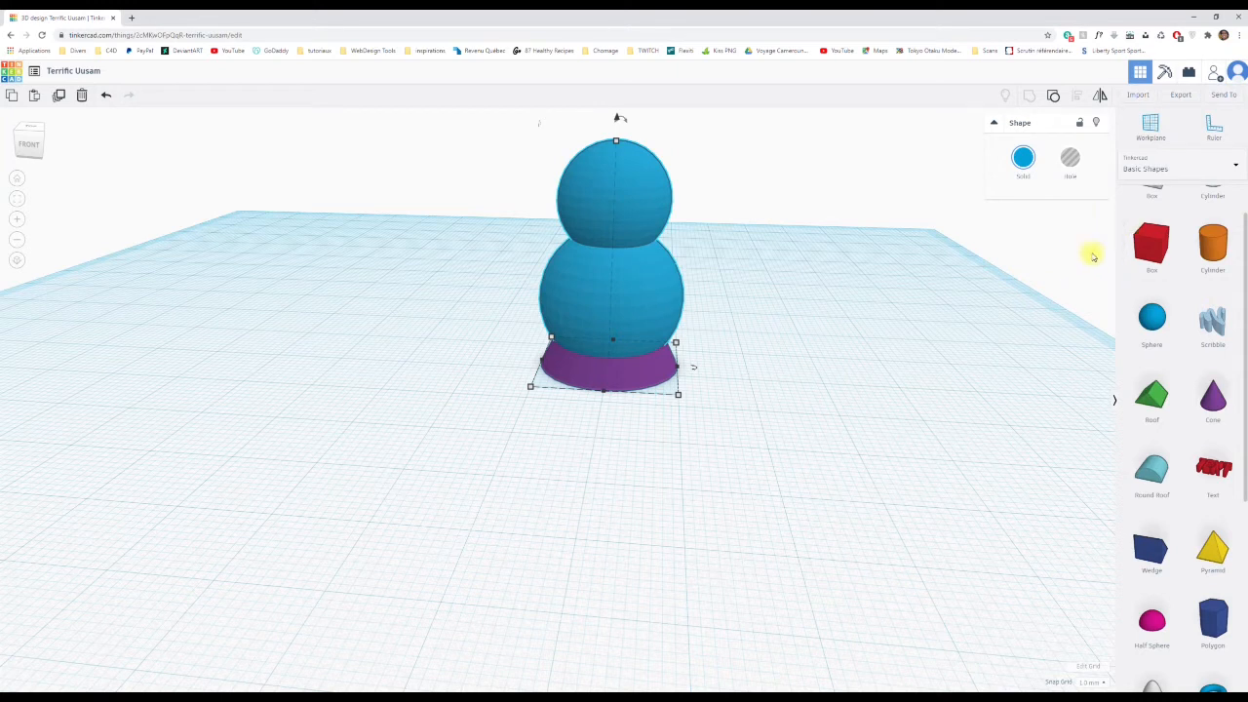
Place a new sphere beside the snowman and set its width, length and height to 2 mm each.
drag(1151, 317, 841, 388)
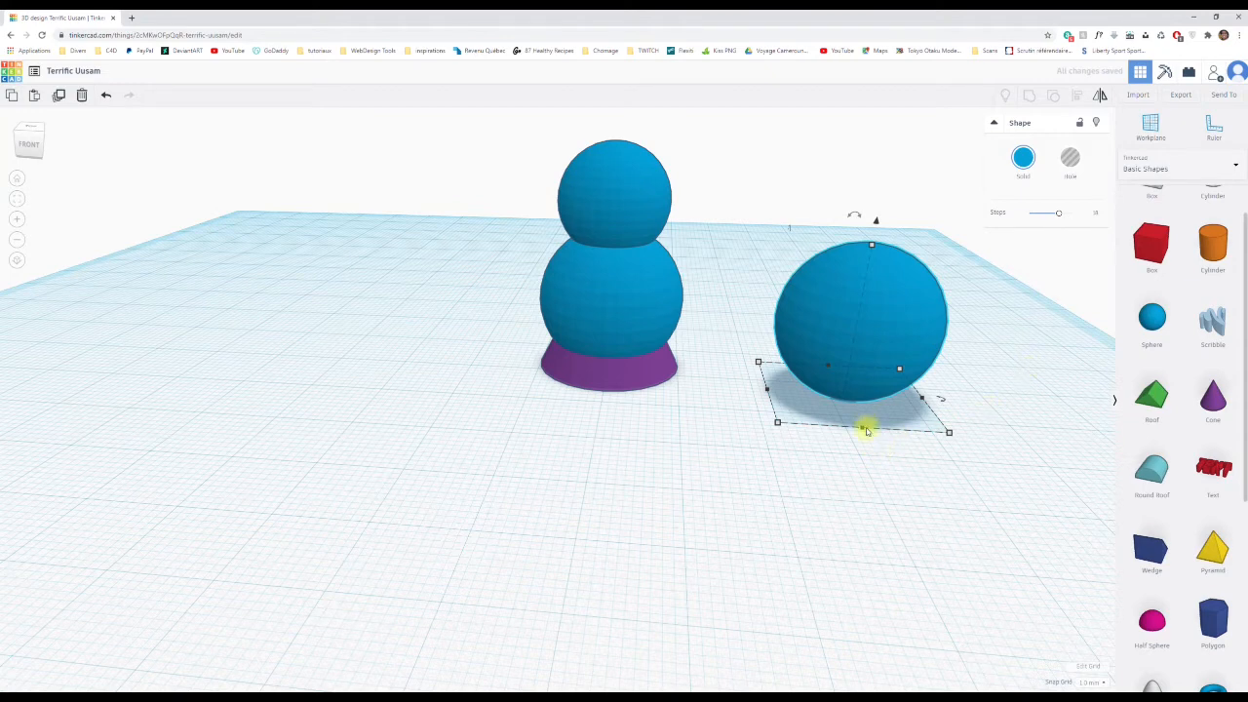
mouse_move(950, 436)
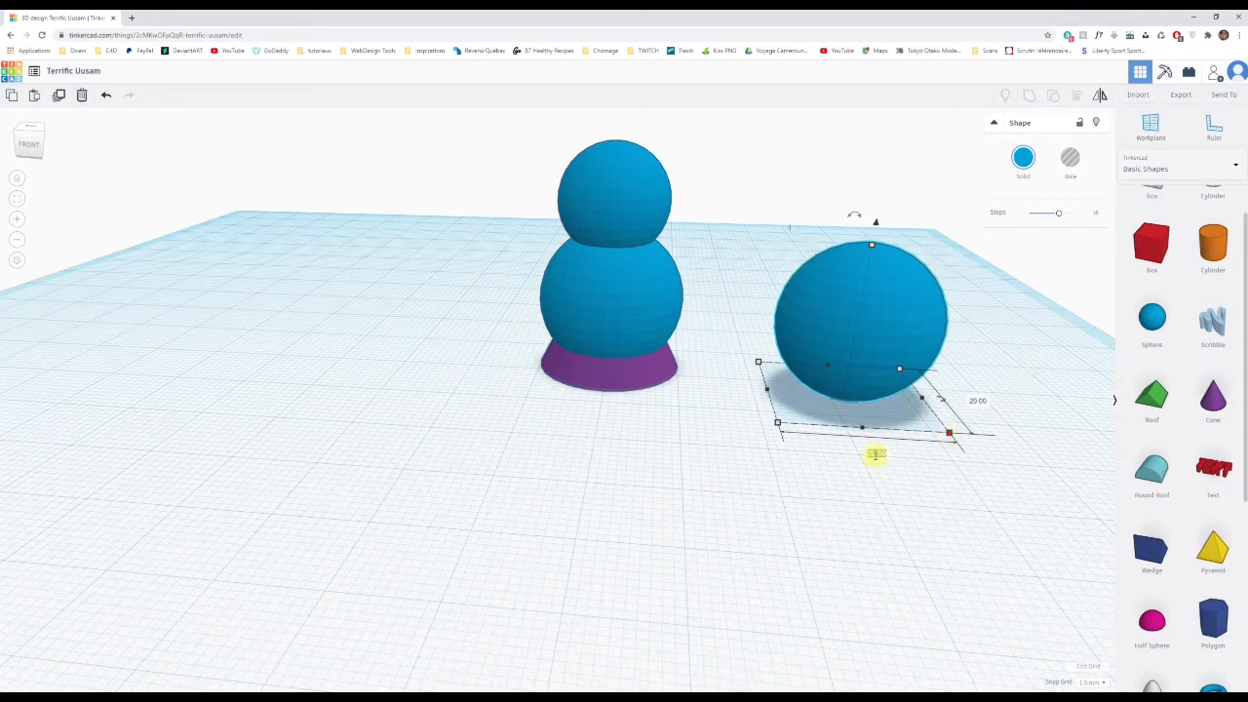
click(970, 405)
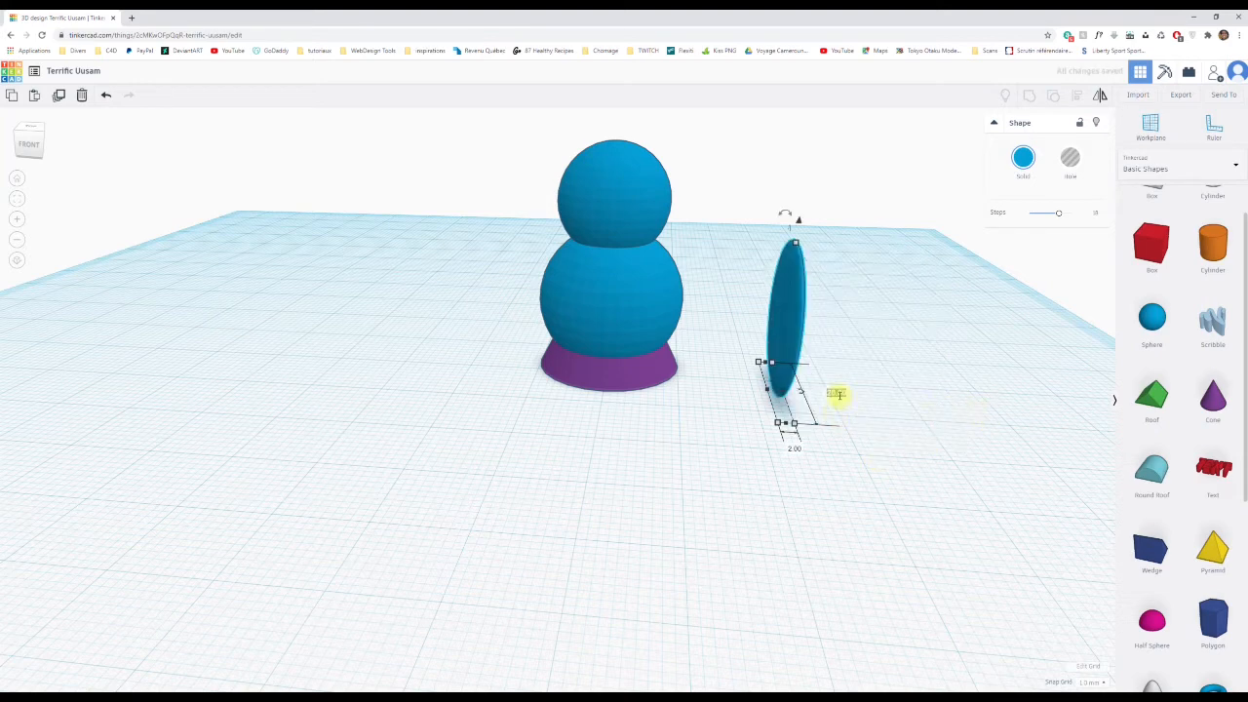
key(Return)
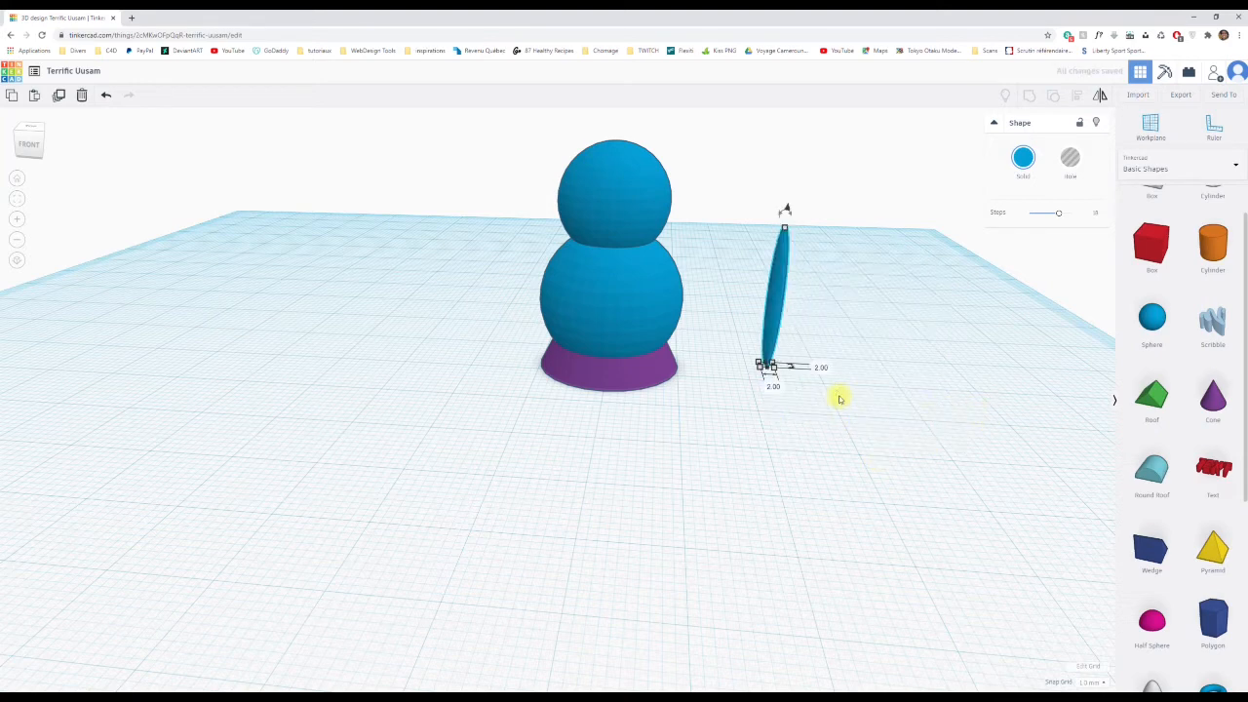
mouse_move(784, 228)
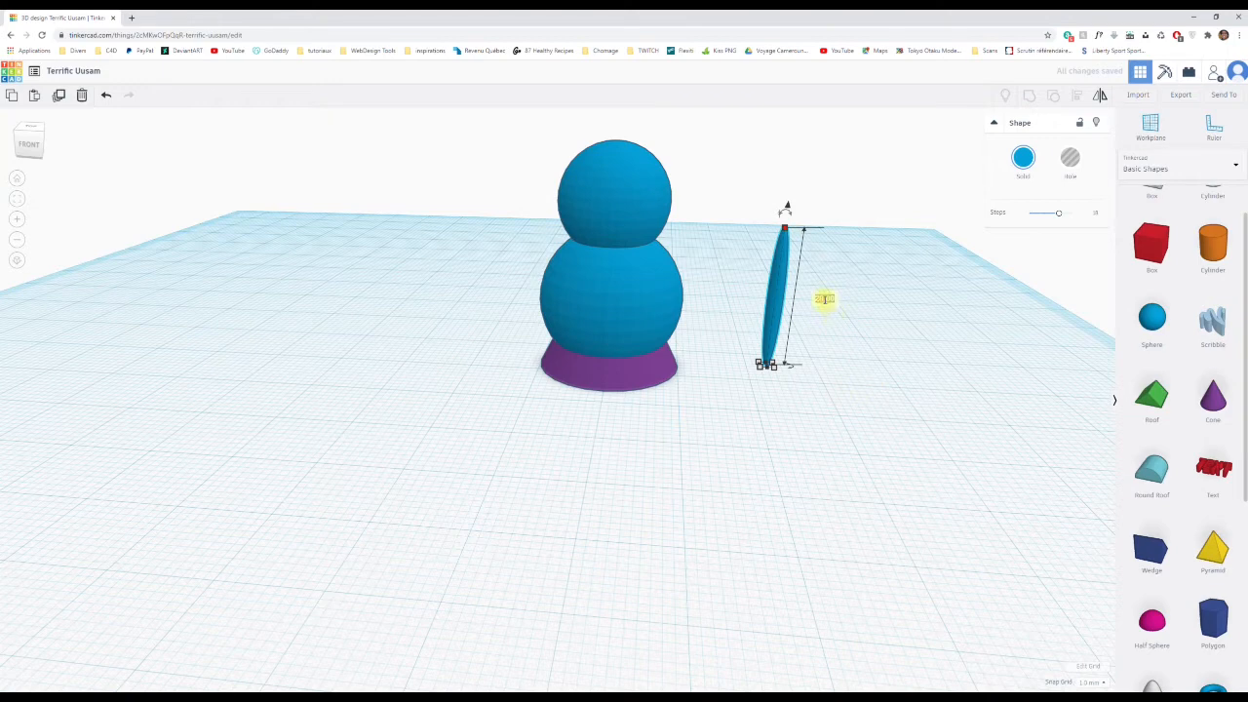
key(Return)
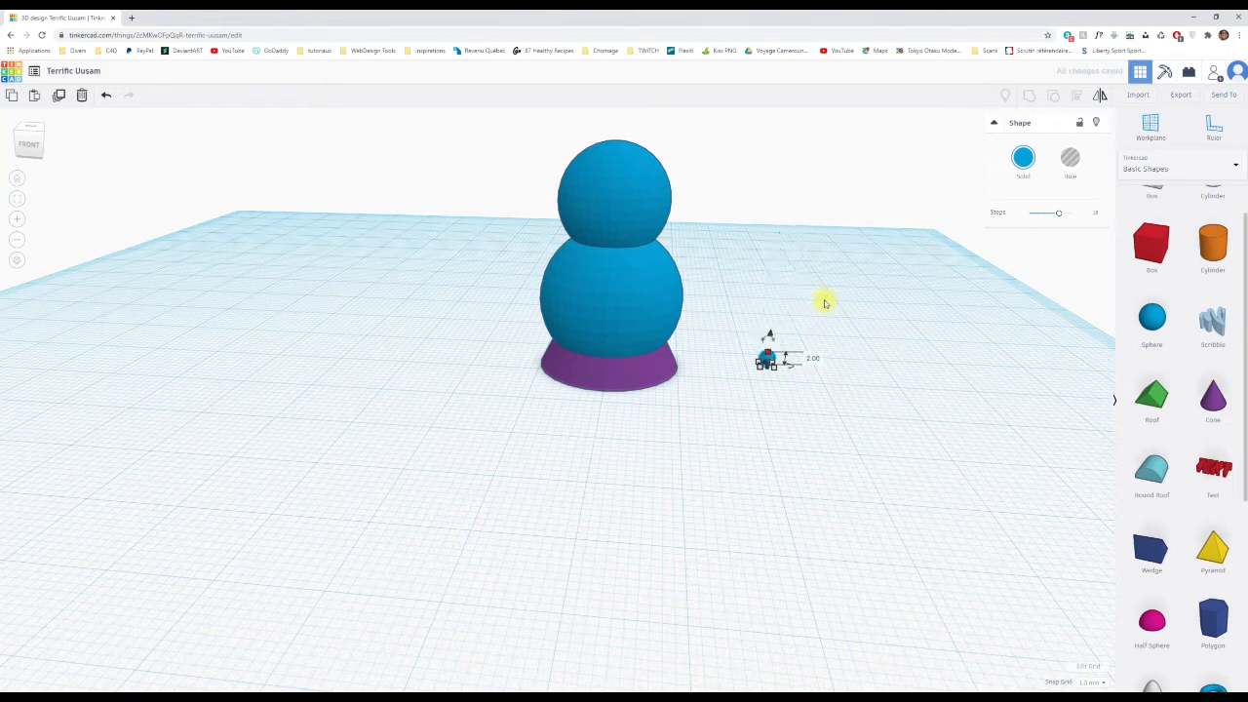
Raise the 2 mm sphere to 27 mm above the workplane, level with the snowman's head.
click(868, 427)
right_drag(902, 396, 723, 468)
click(724, 470)
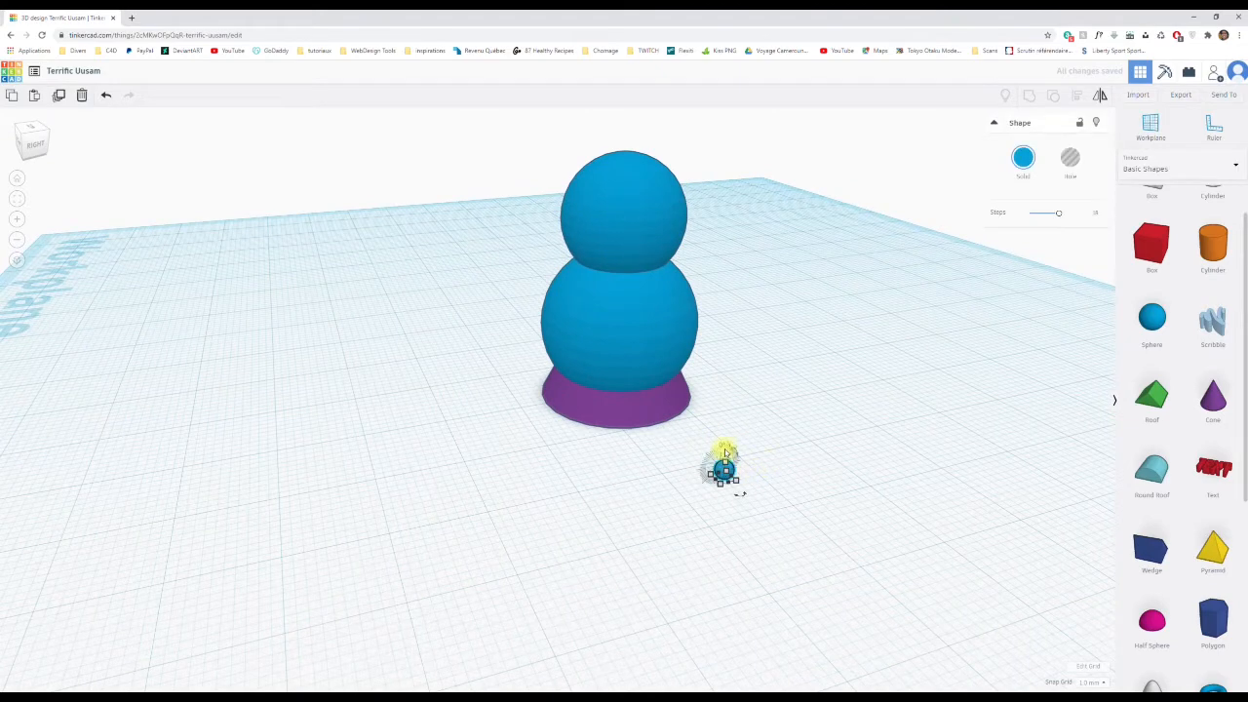
drag(724, 454, 751, 201)
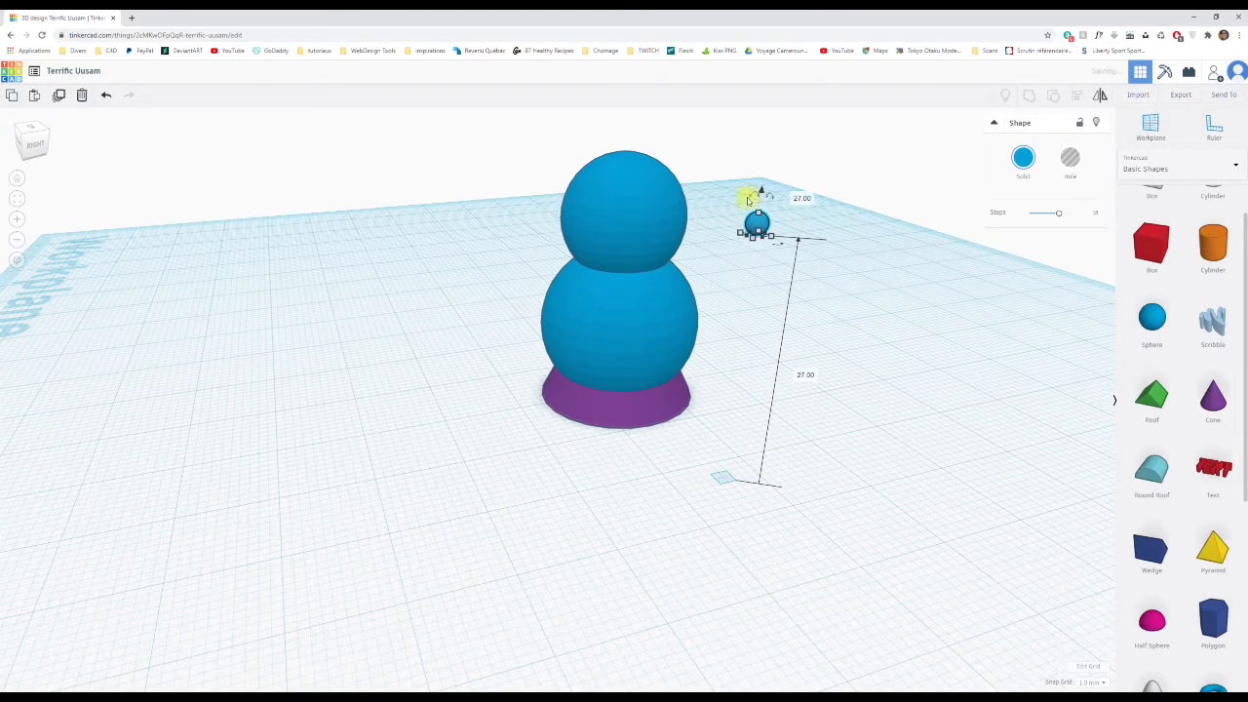
Examine the snowman and the raised small sphere from several sides, the front view and the home view.
right_drag(602, 439, 827, 425)
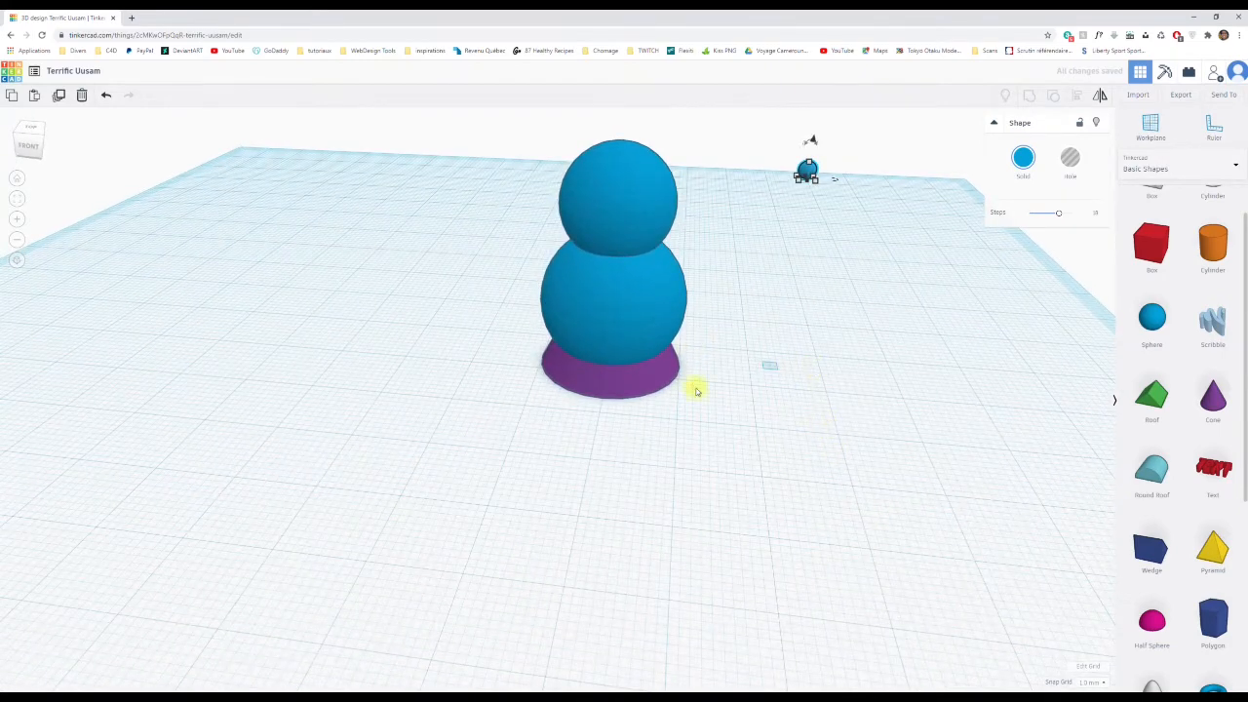
click(29, 146)
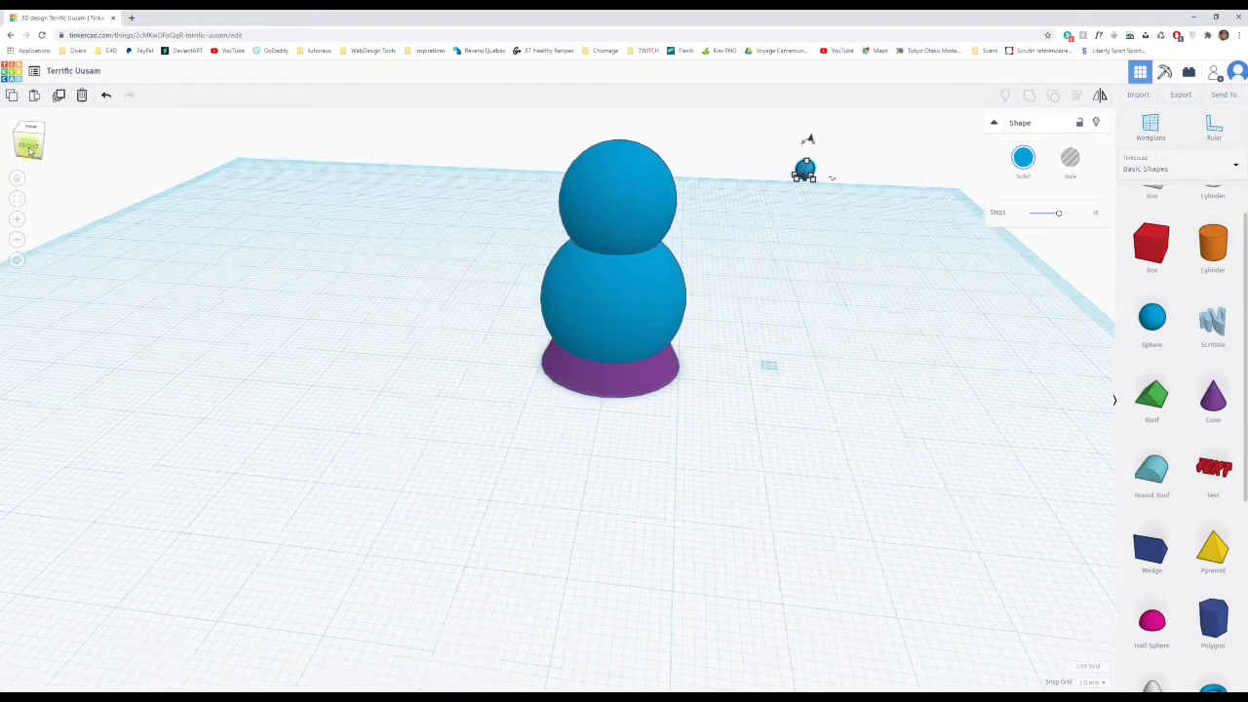
right_drag(478, 281, 286, 403)
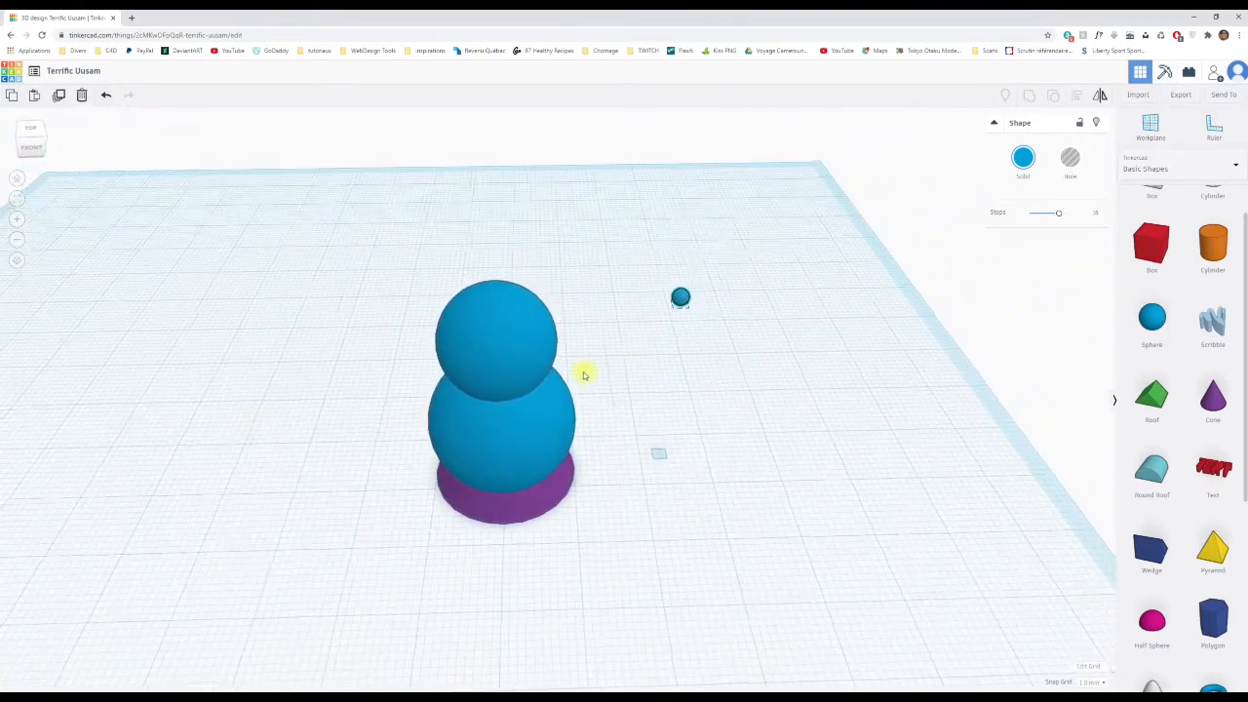
mouse_move(583, 374)
right_down()
mouse_move(554, 357)
mouse_move(595, 354)
right_up()
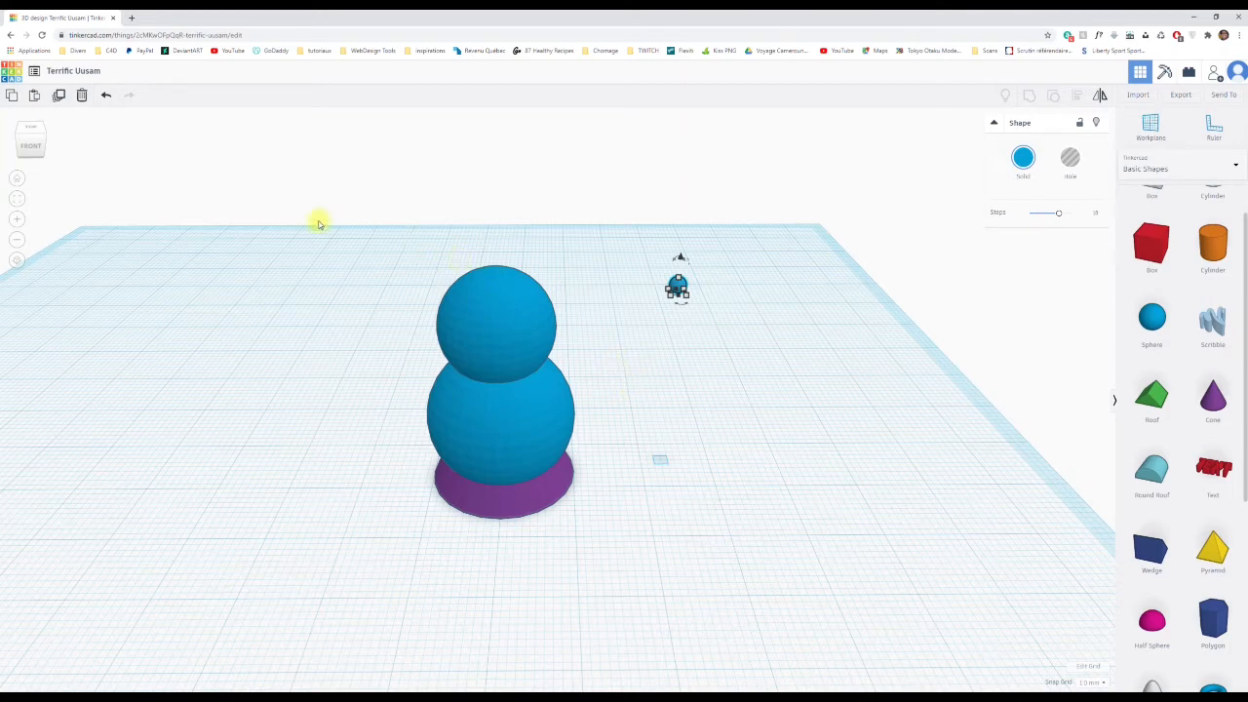
click(18, 182)
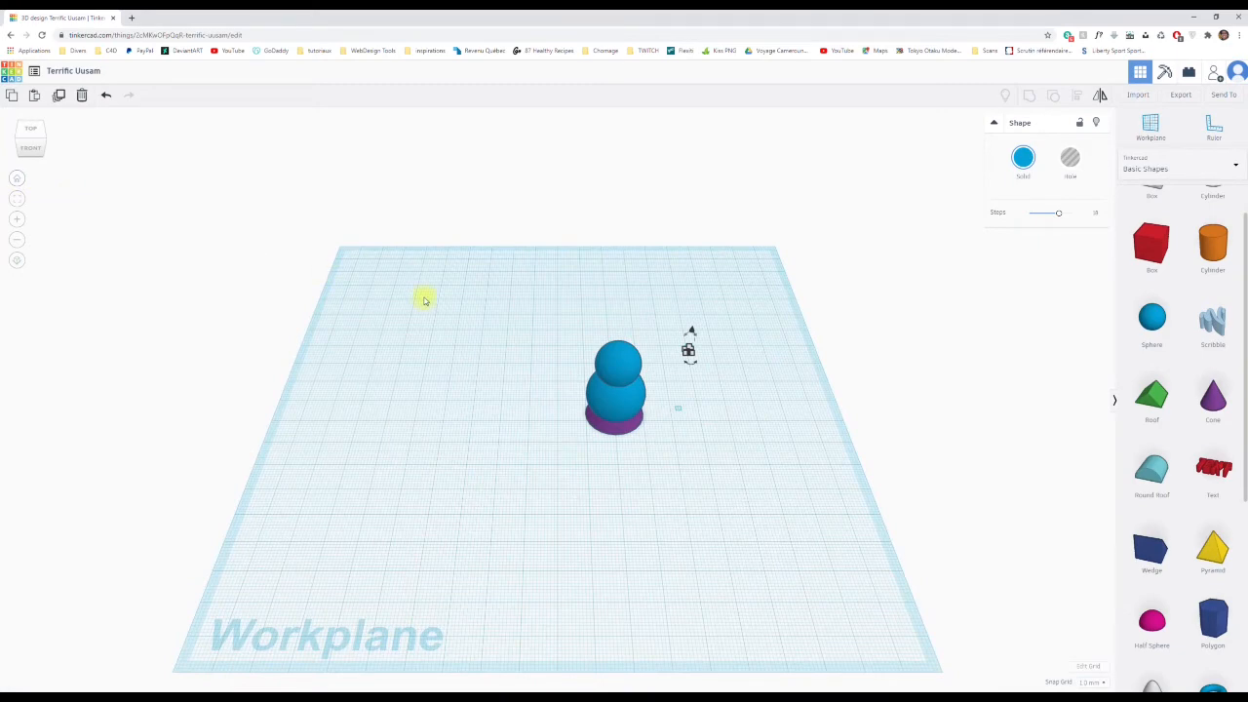
Fit the view to the selected small sphere, practise zooming in and out around it, and examine it beside the head.
click(17, 204)
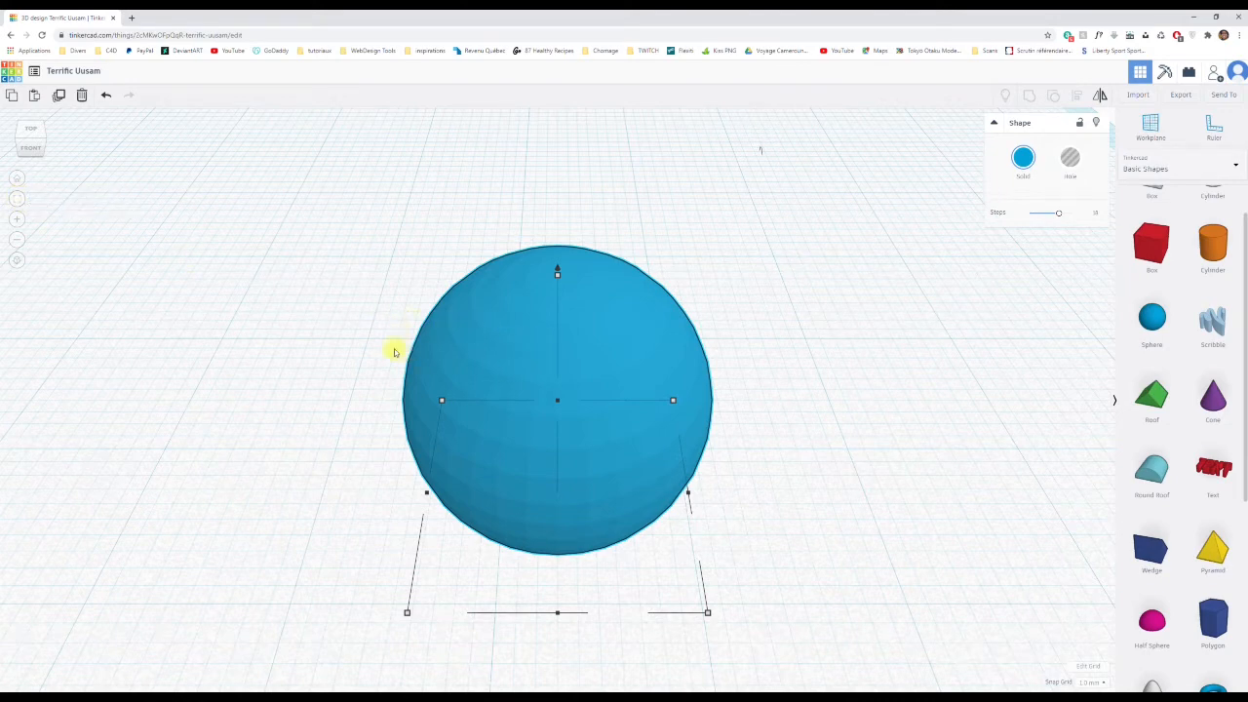
click(17, 224)
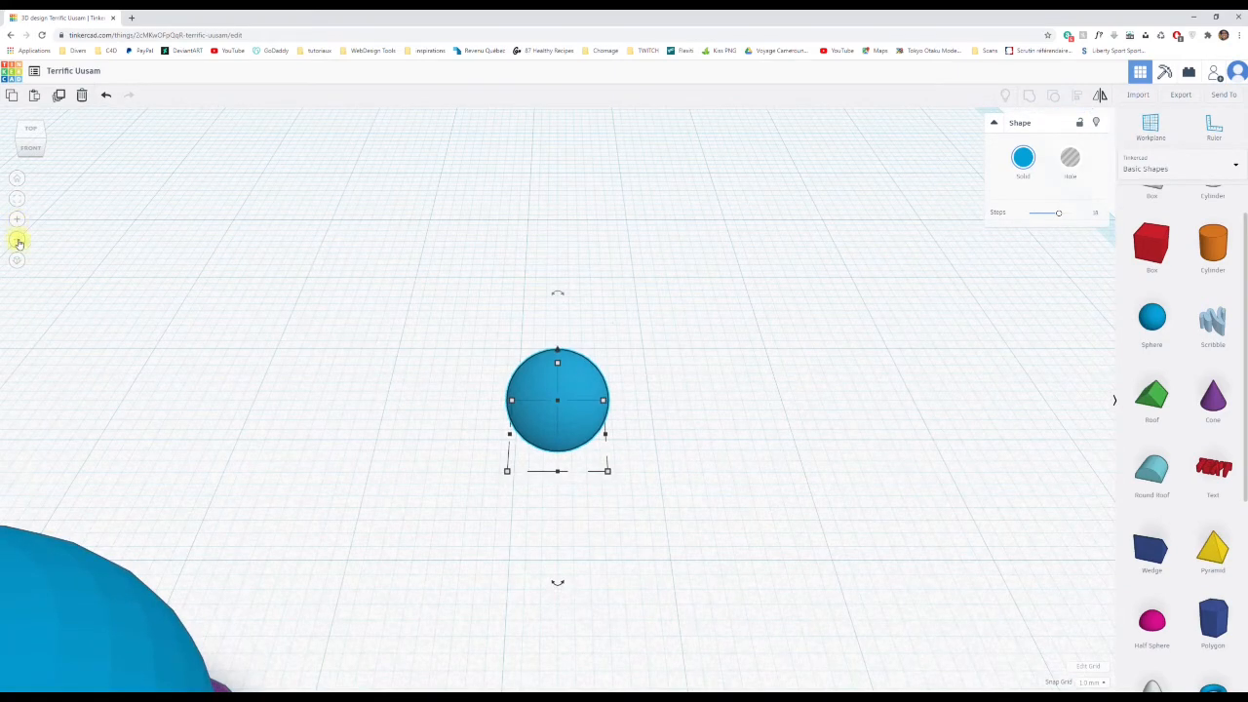
click(17, 241)
click(18, 241)
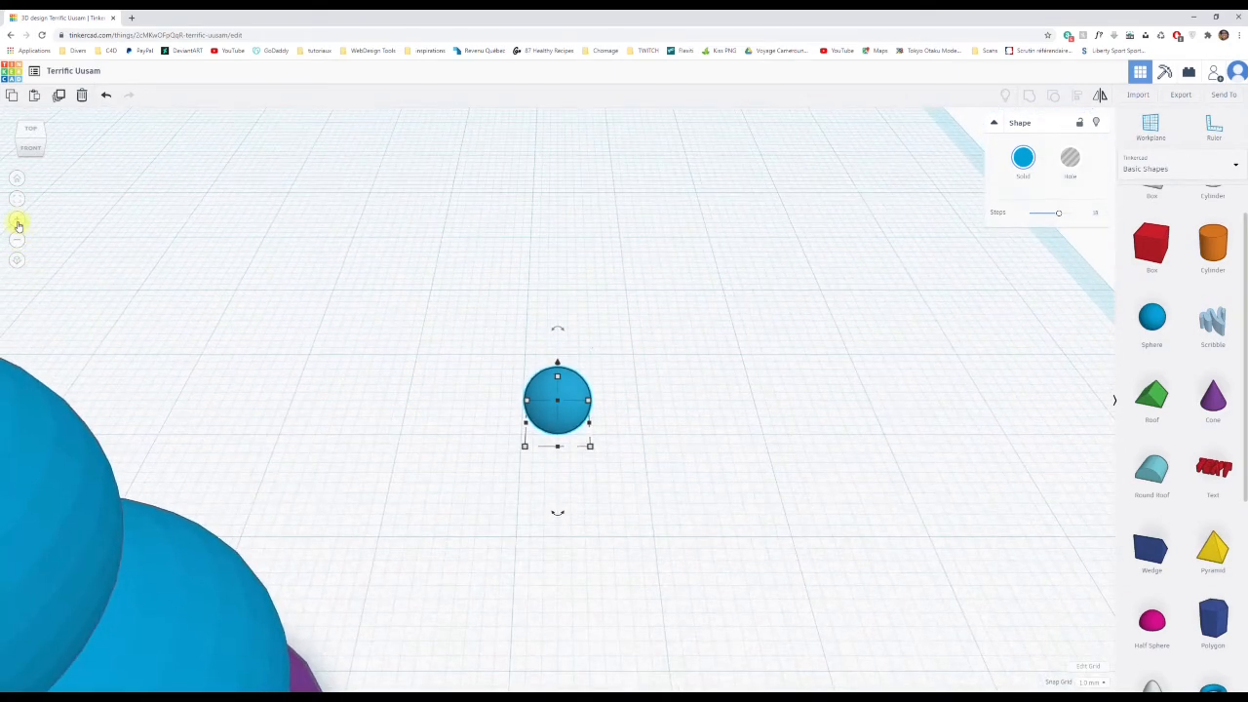
click(18, 224)
click(17, 225)
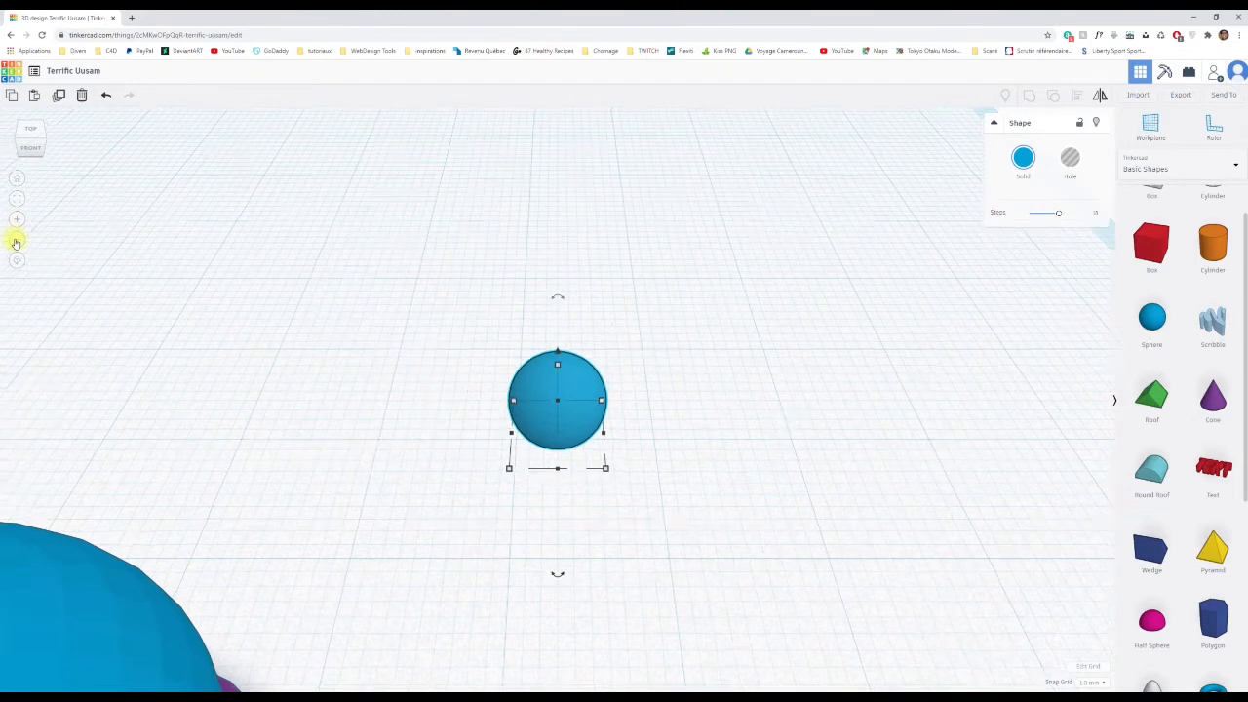
click(17, 241)
click(16, 222)
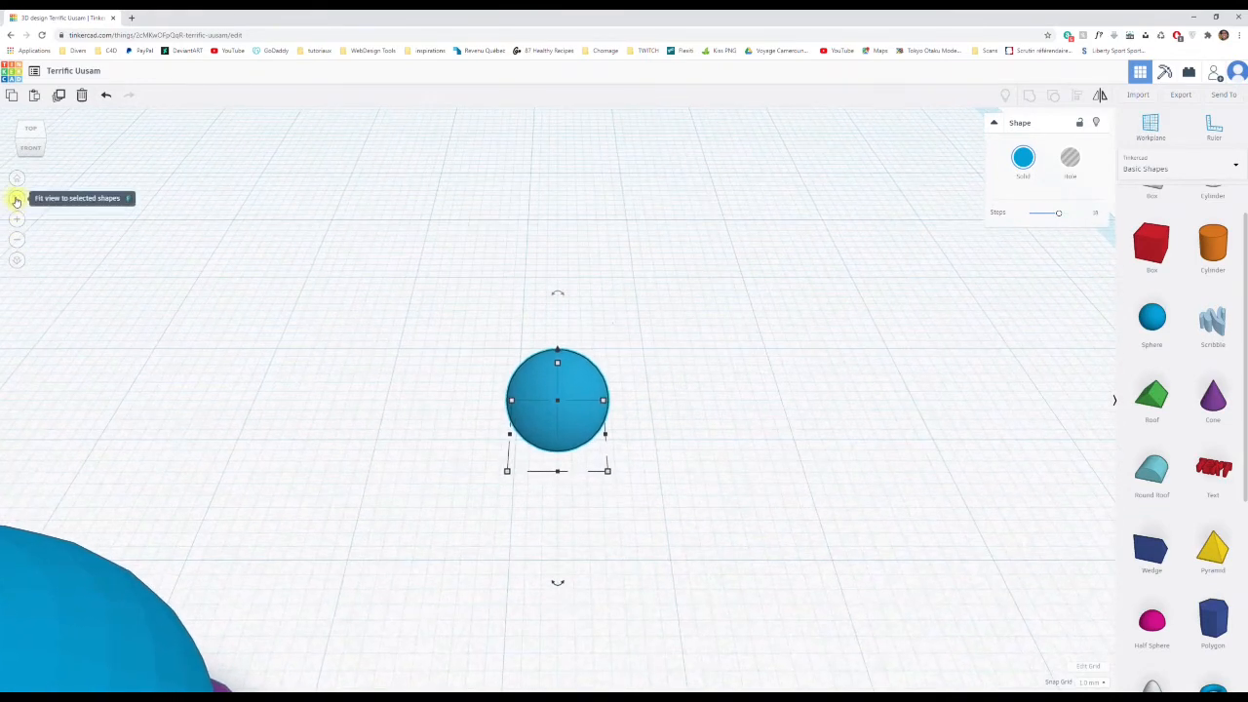
click(17, 200)
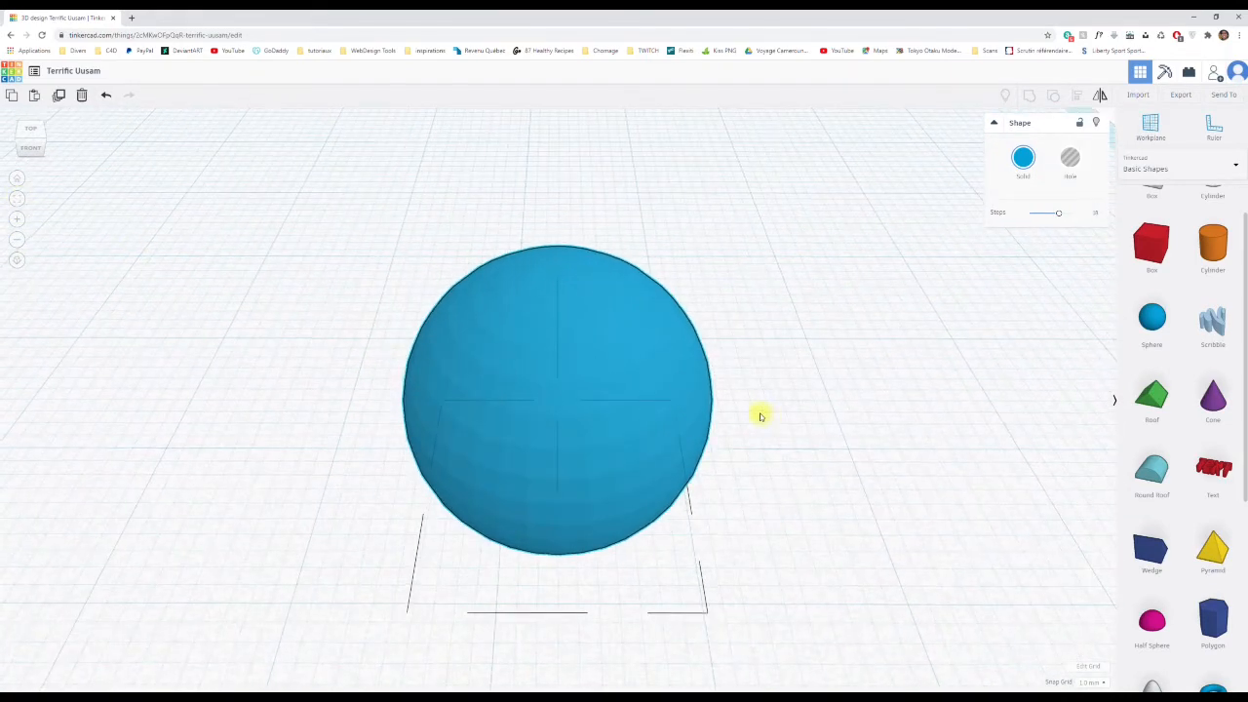
right_drag(758, 412, 311, 336)
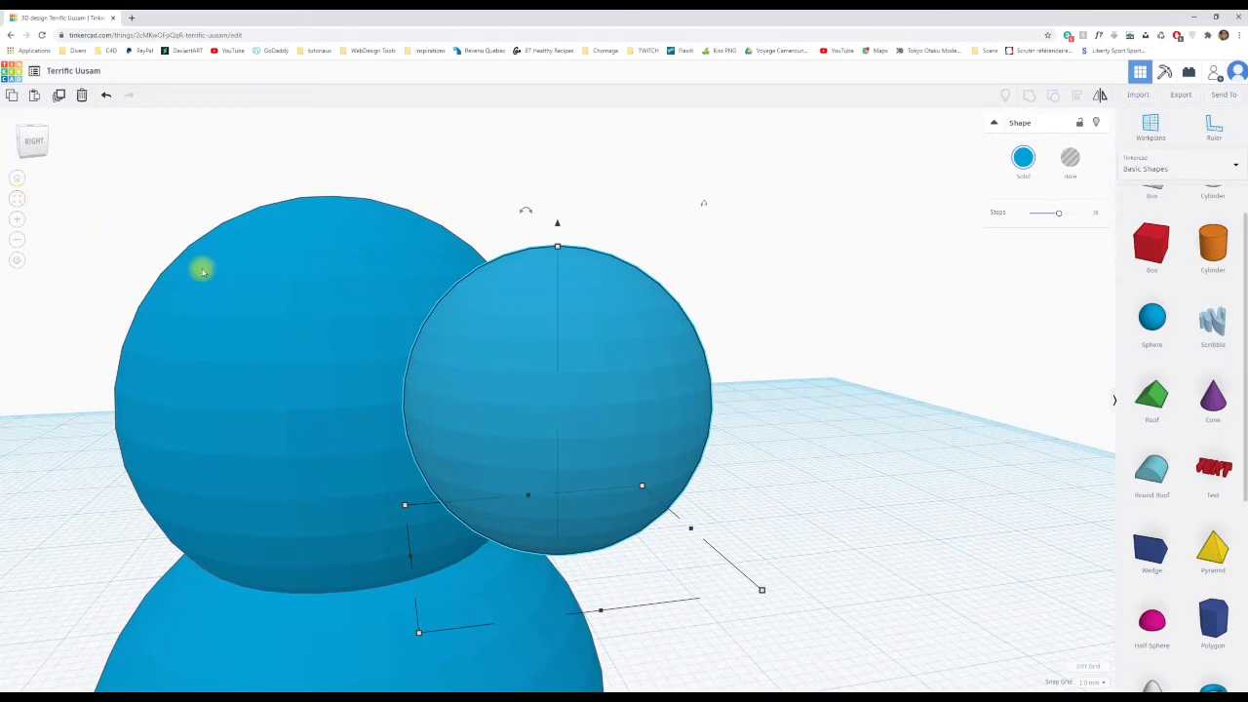
Move the 2 mm sphere 27 mm along one axis and 10 mm along the other to the front of the snowman's head.
click(17, 179)
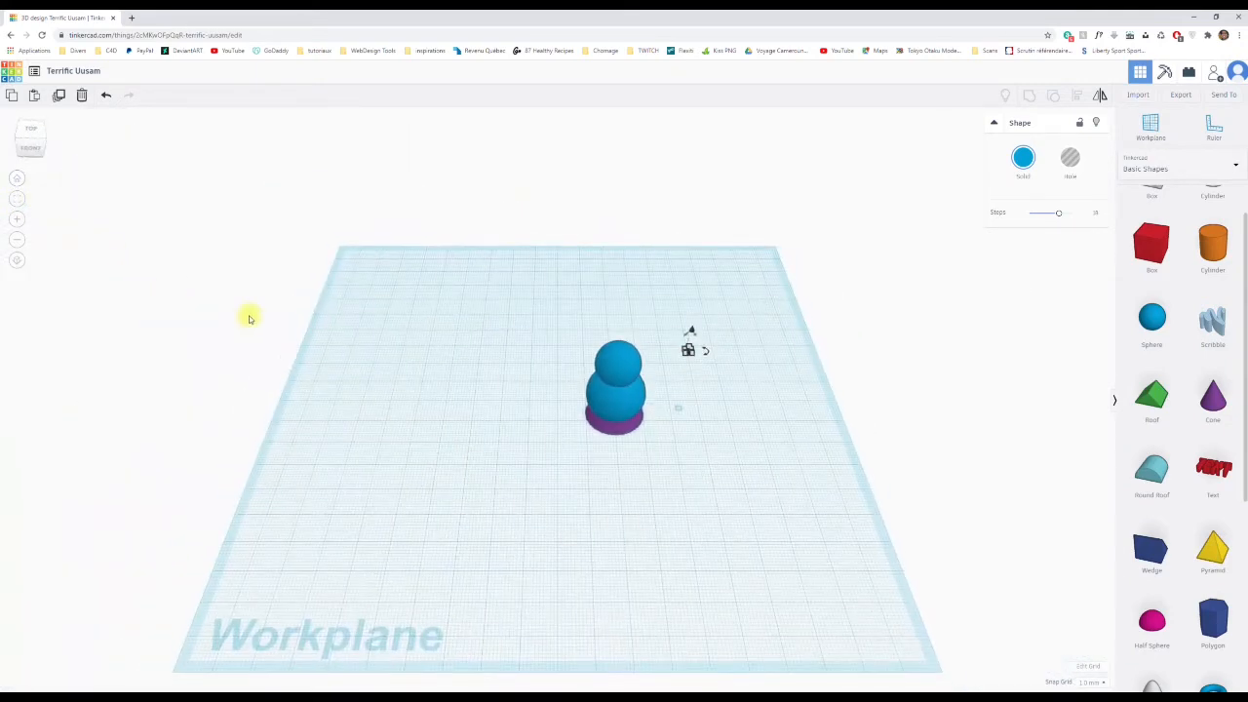
scroll(743, 446, up, 5)
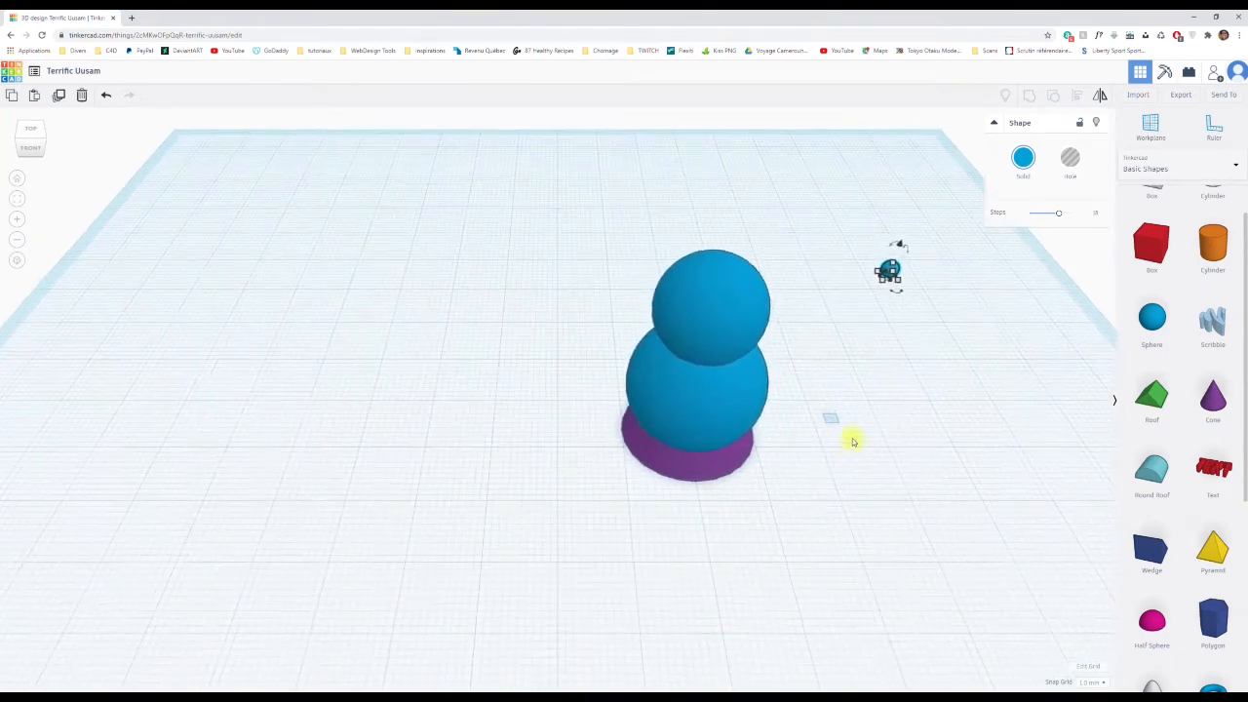
right_drag(867, 417, 819, 418)
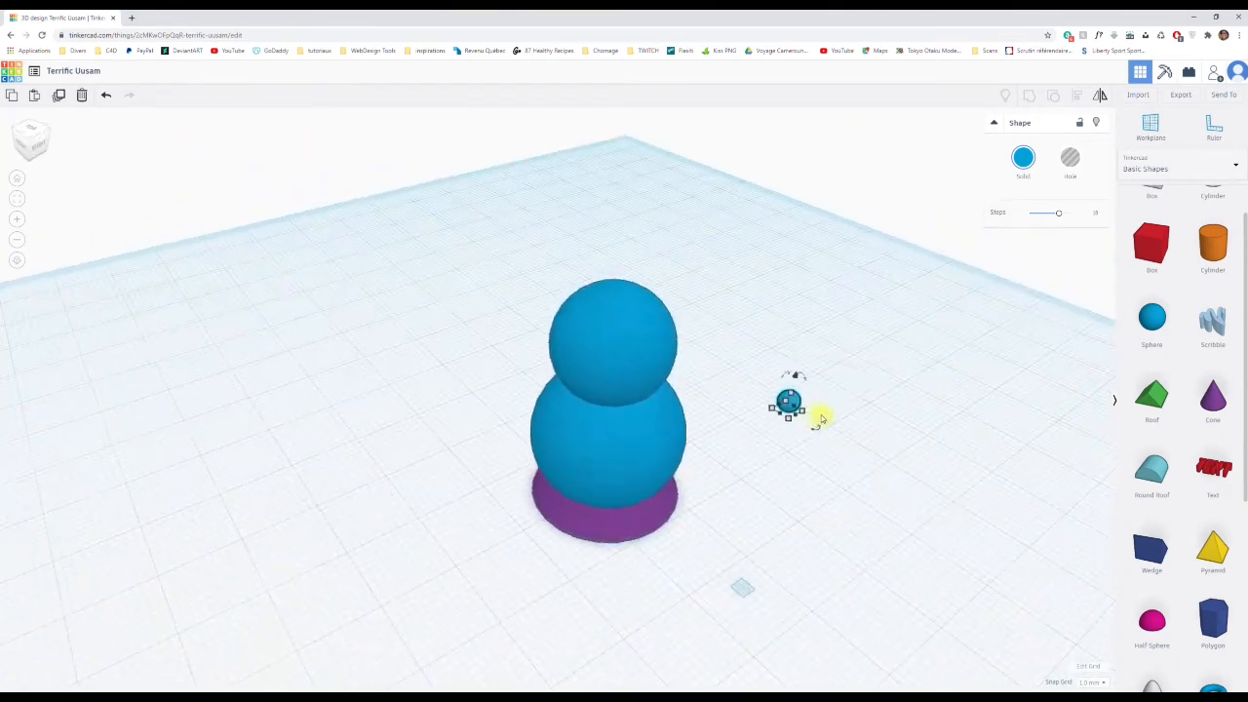
drag(791, 403, 555, 331)
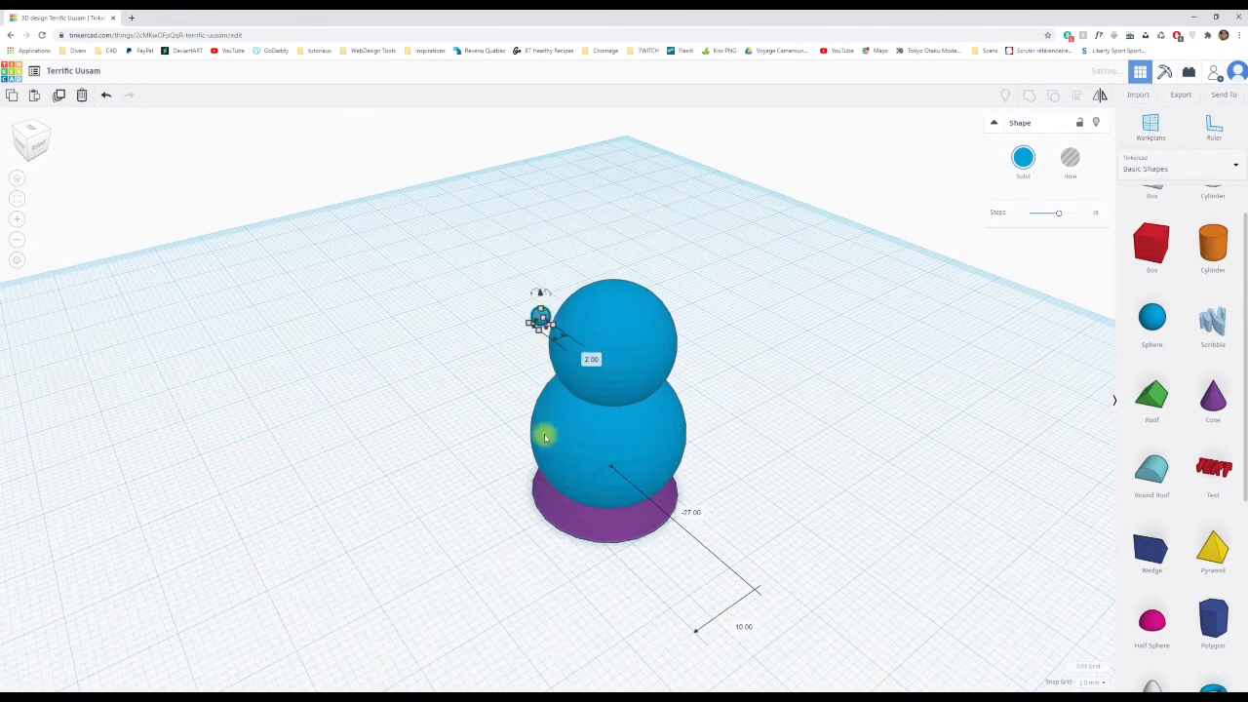
Lower the small sphere slightly and push it partly into the front of the head to form one eye.
right_drag(546, 431, 761, 340)
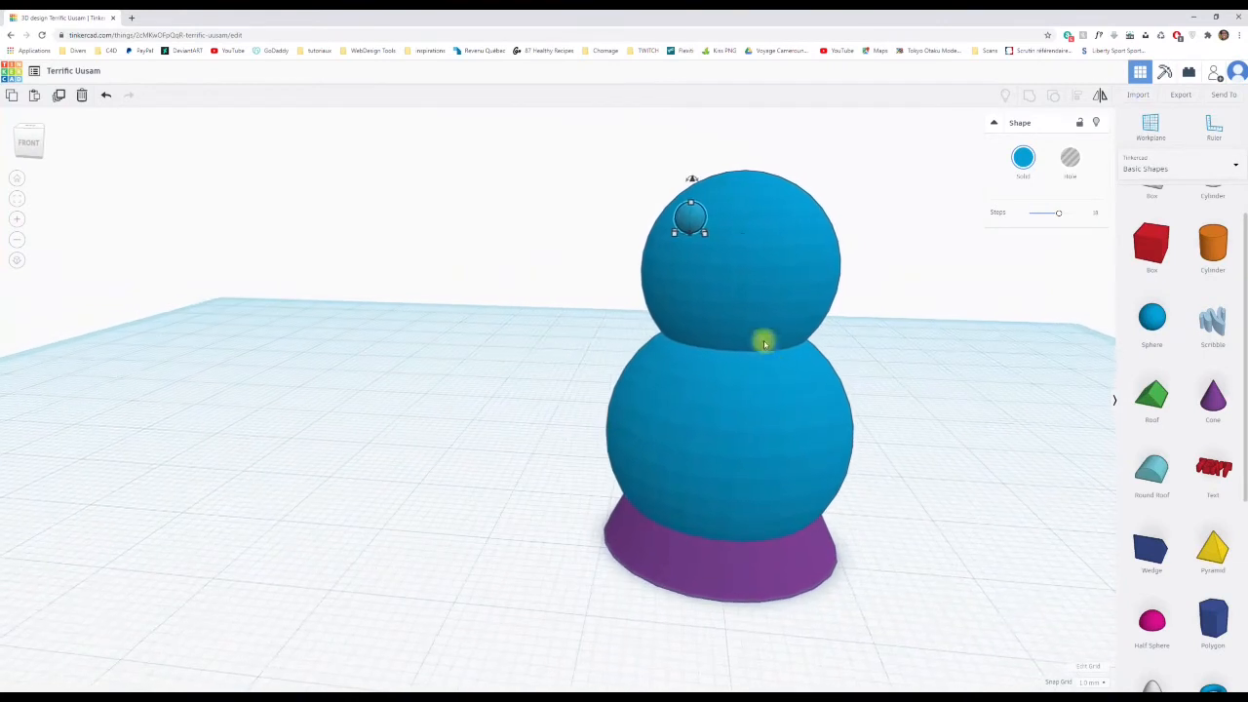
drag(689, 180, 689, 215)
right_drag(501, 351, 828, 367)
scroll(747, 240, up, 3)
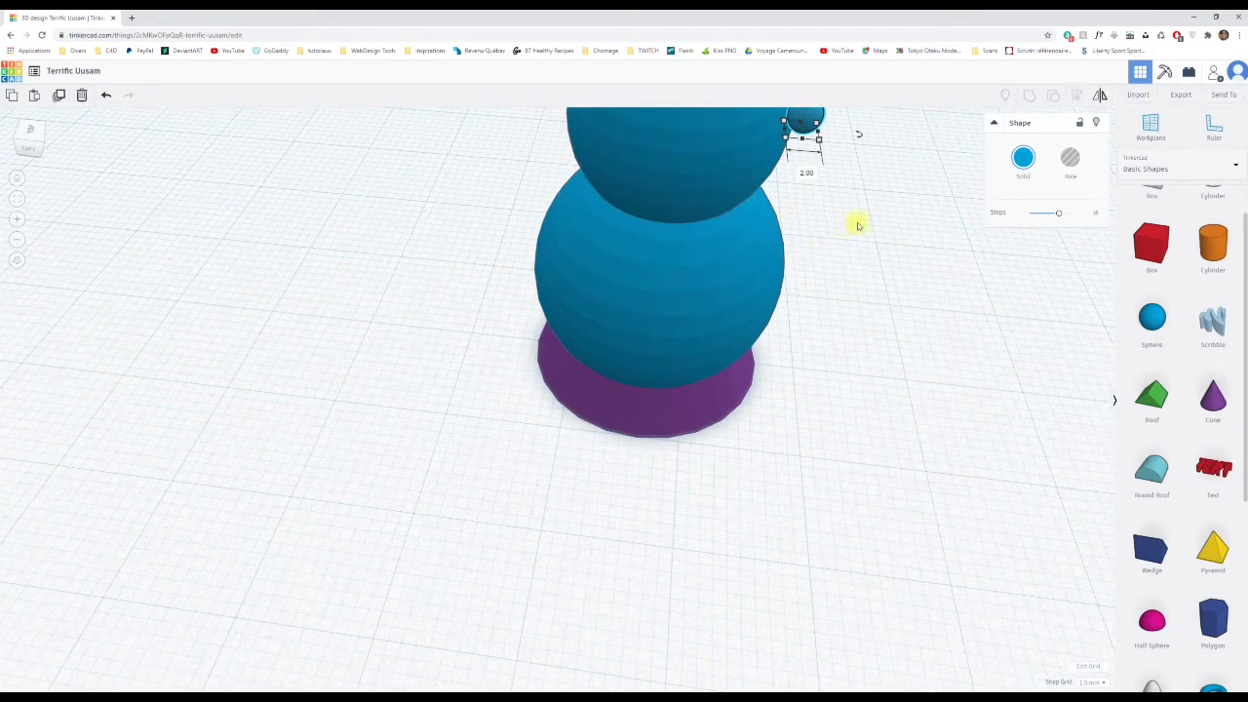
middle_drag(857, 226, 813, 354)
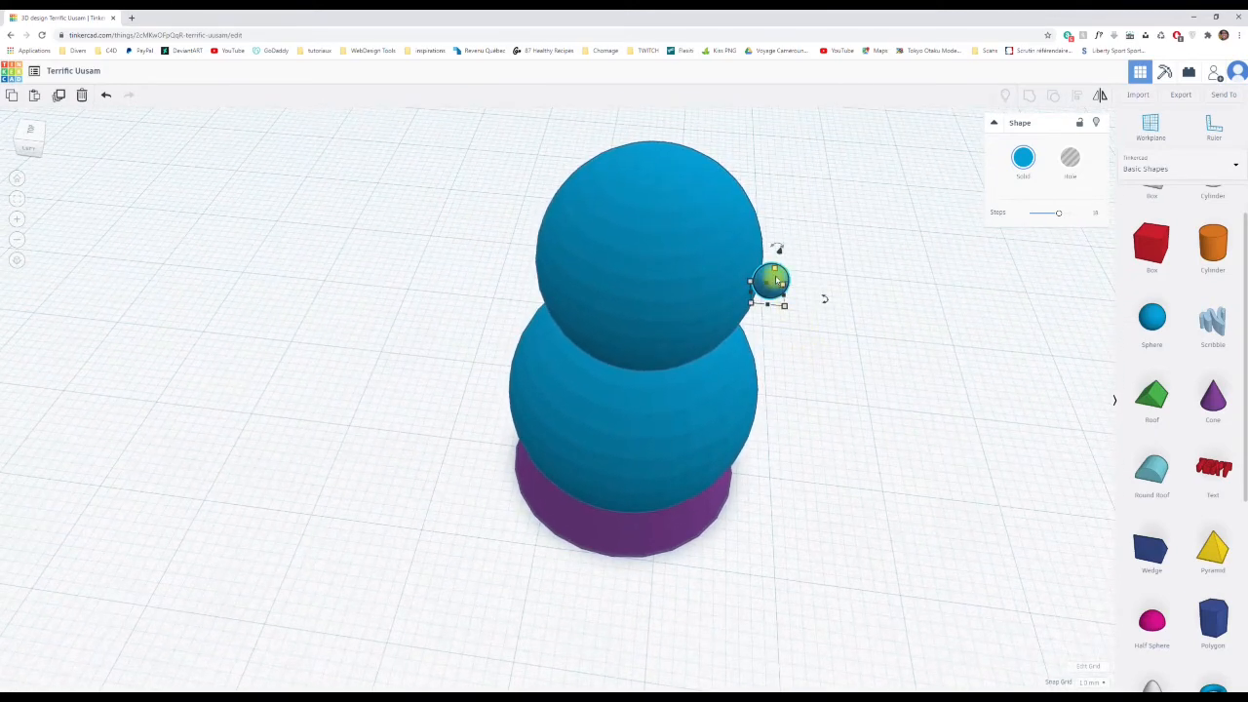
drag(780, 279, 747, 270)
right_drag(891, 293, 576, 242)
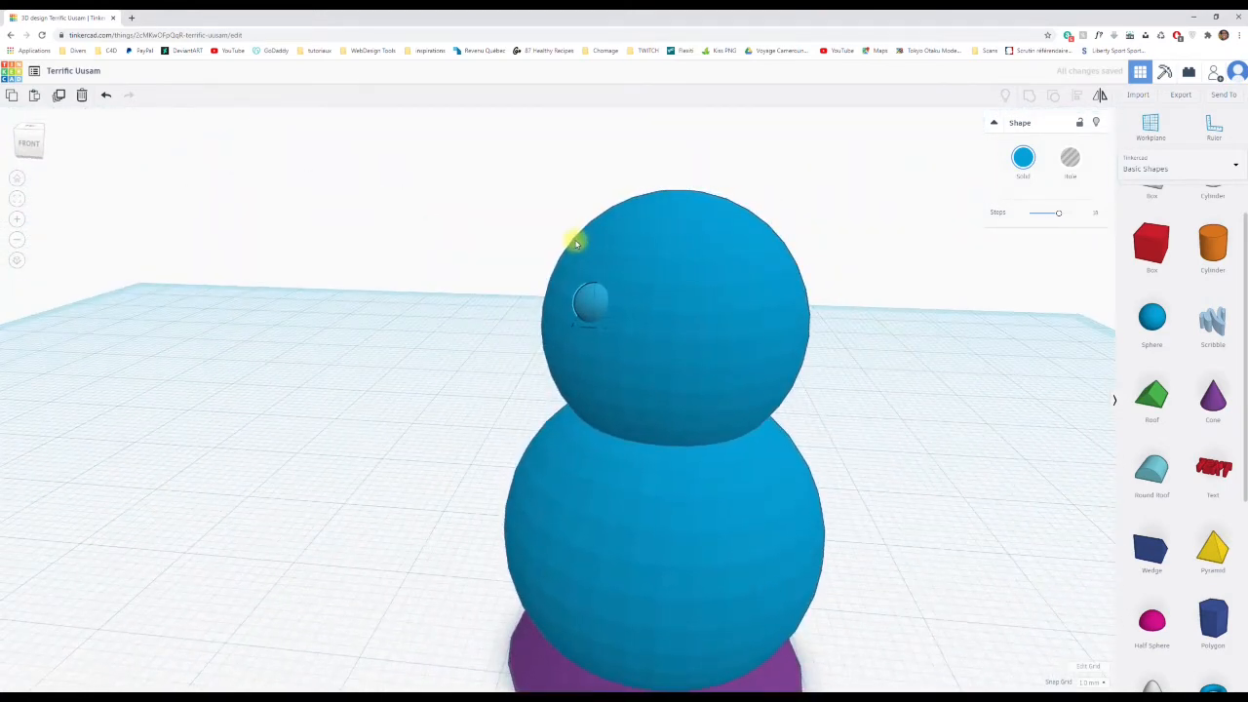
Duplicate the eye sphere onto the opposite side of the face and try to nudge the copy closer to the head.
click(592, 296)
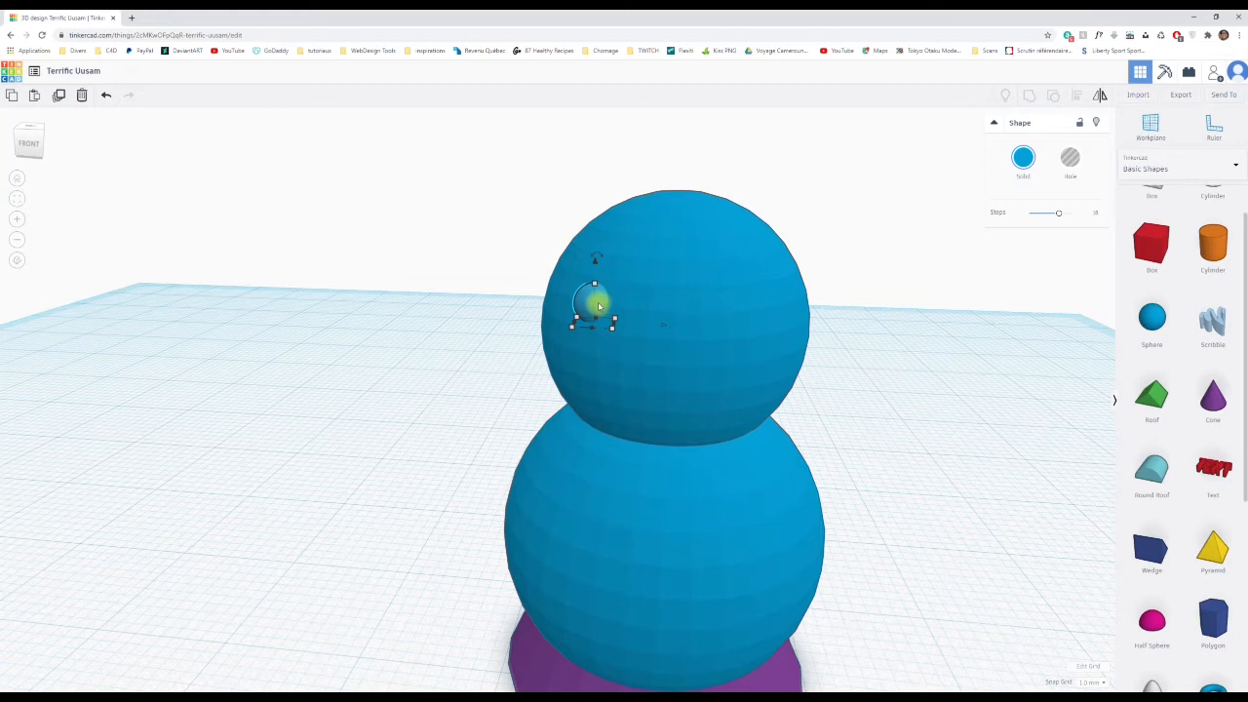
drag(599, 306, 739, 317)
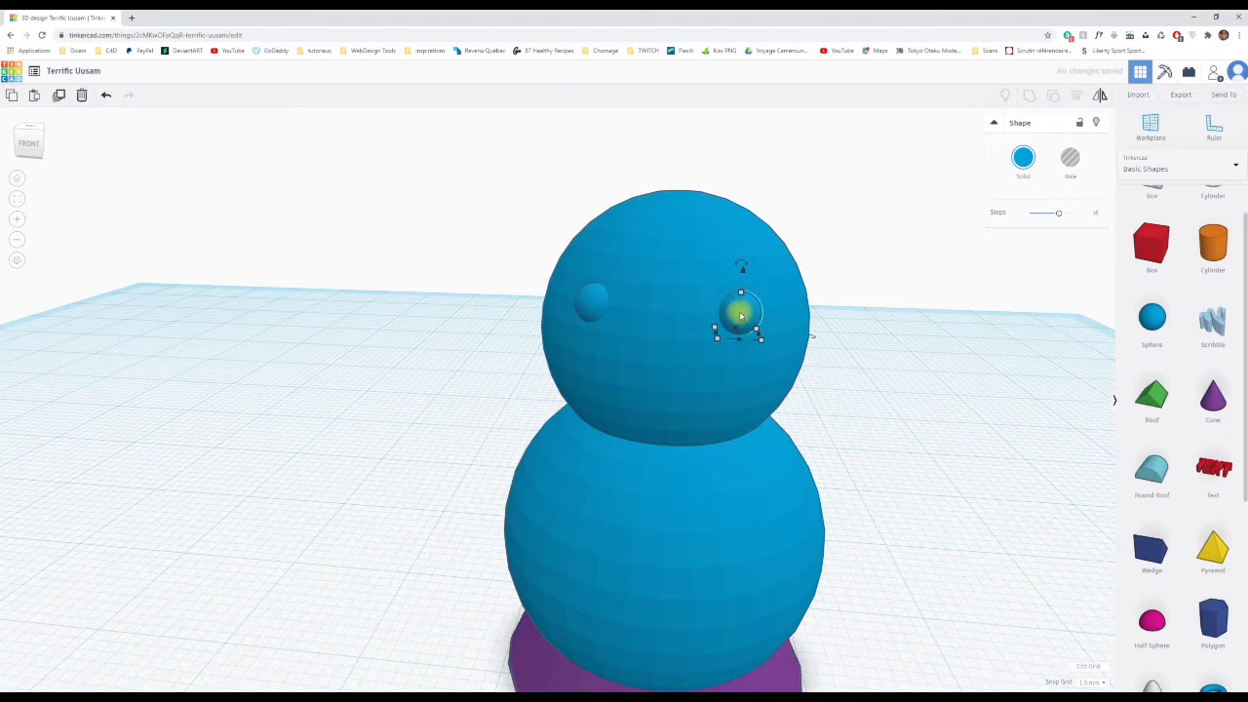
right_drag(902, 341, 604, 463)
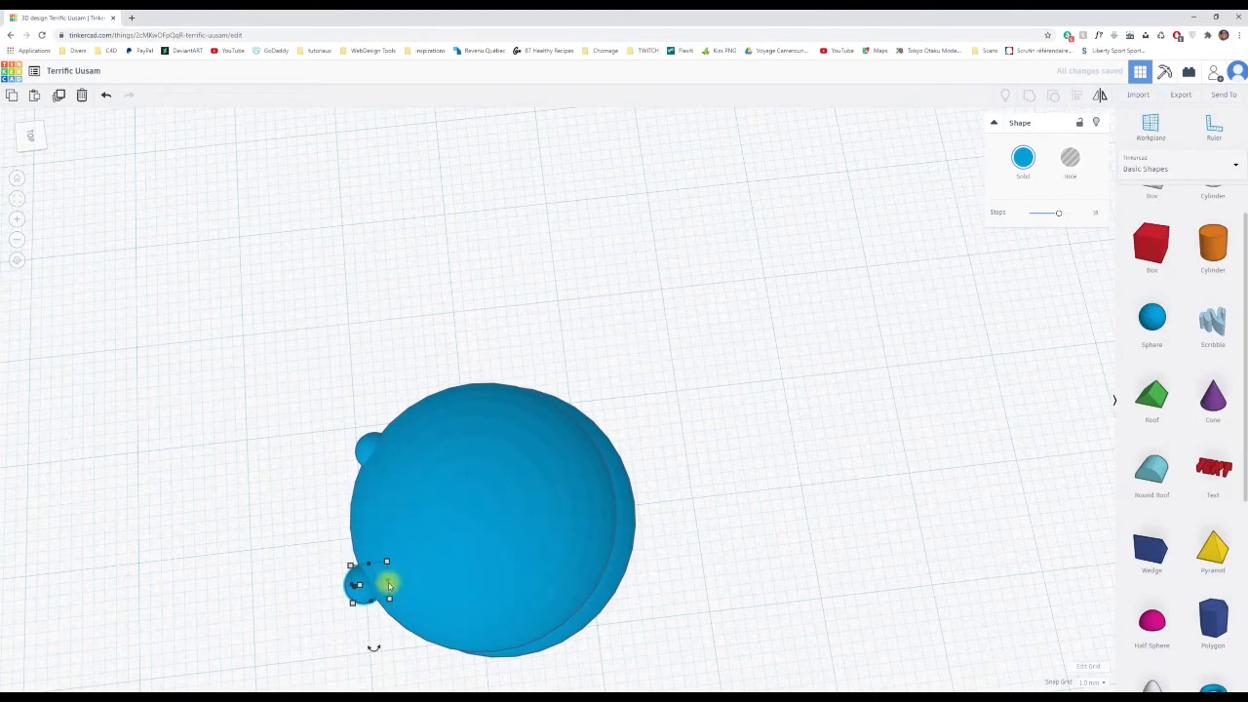
mouse_move(365, 597)
mouse_down()
mouse_move(377, 594)
mouse_move(361, 585)
mouse_up()
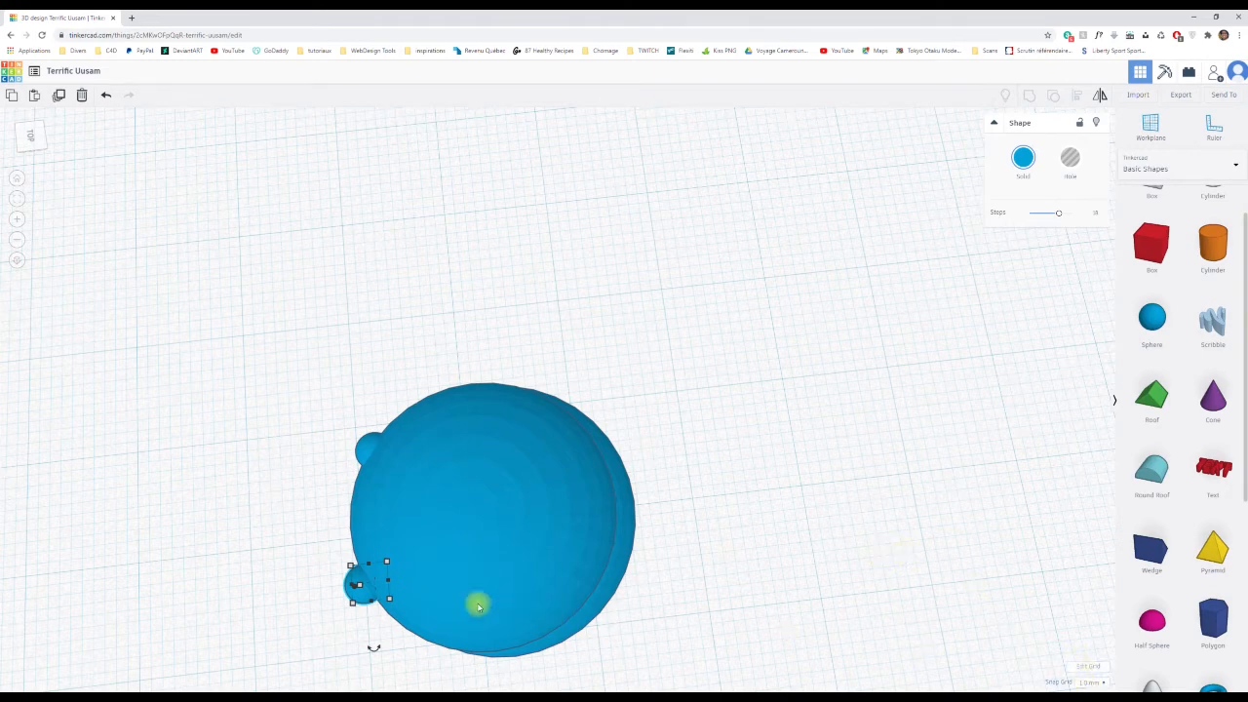
mouse_move(365, 597)
mouse_down()
mouse_move(381, 596)
mouse_move(352, 598)
mouse_move(372, 594)
mouse_move(362, 590)
mouse_up()
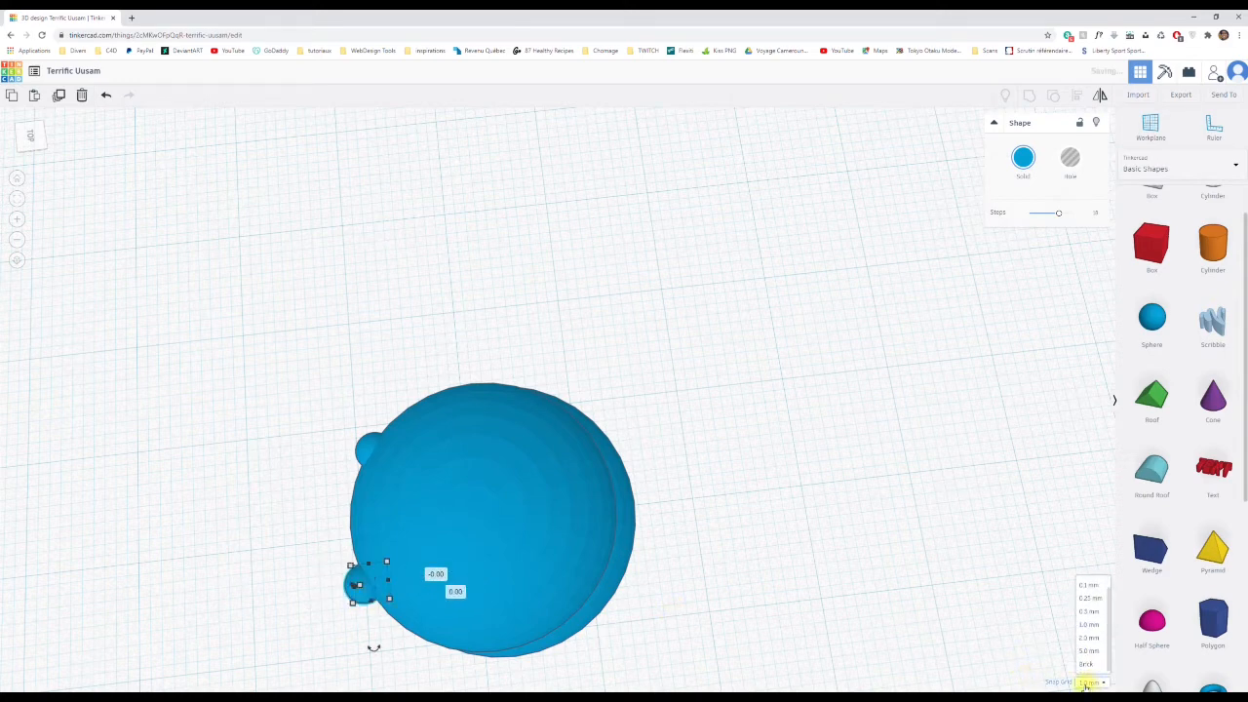
Set the snap grid to 0.25 mm and nudge the second eye deeper into the head to match the first.
click(1090, 597)
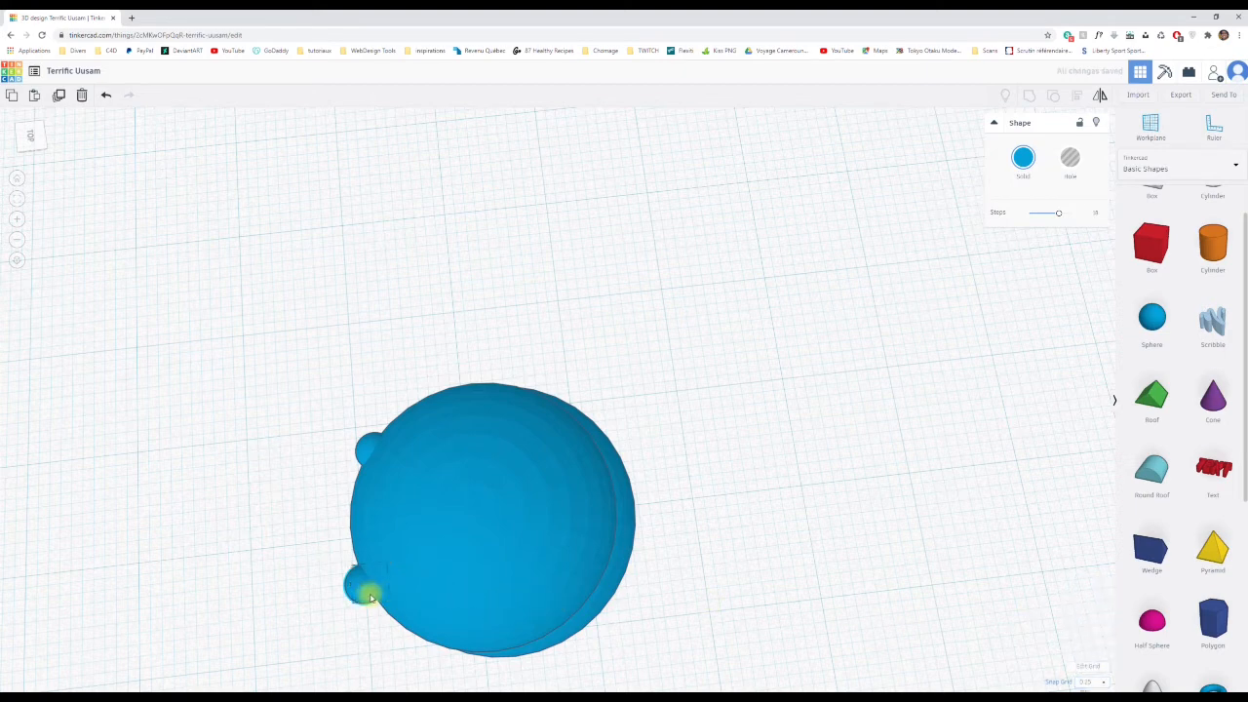
drag(370, 596, 332, 598)
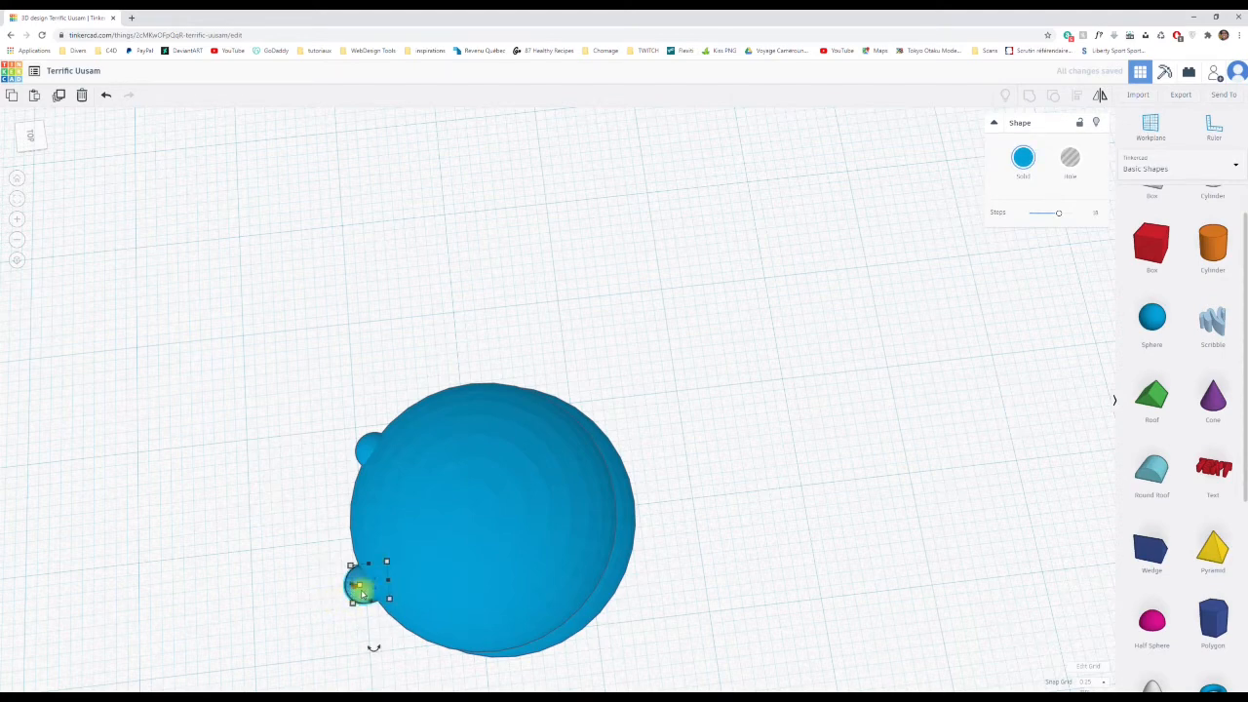
key(Delete)
click(362, 594)
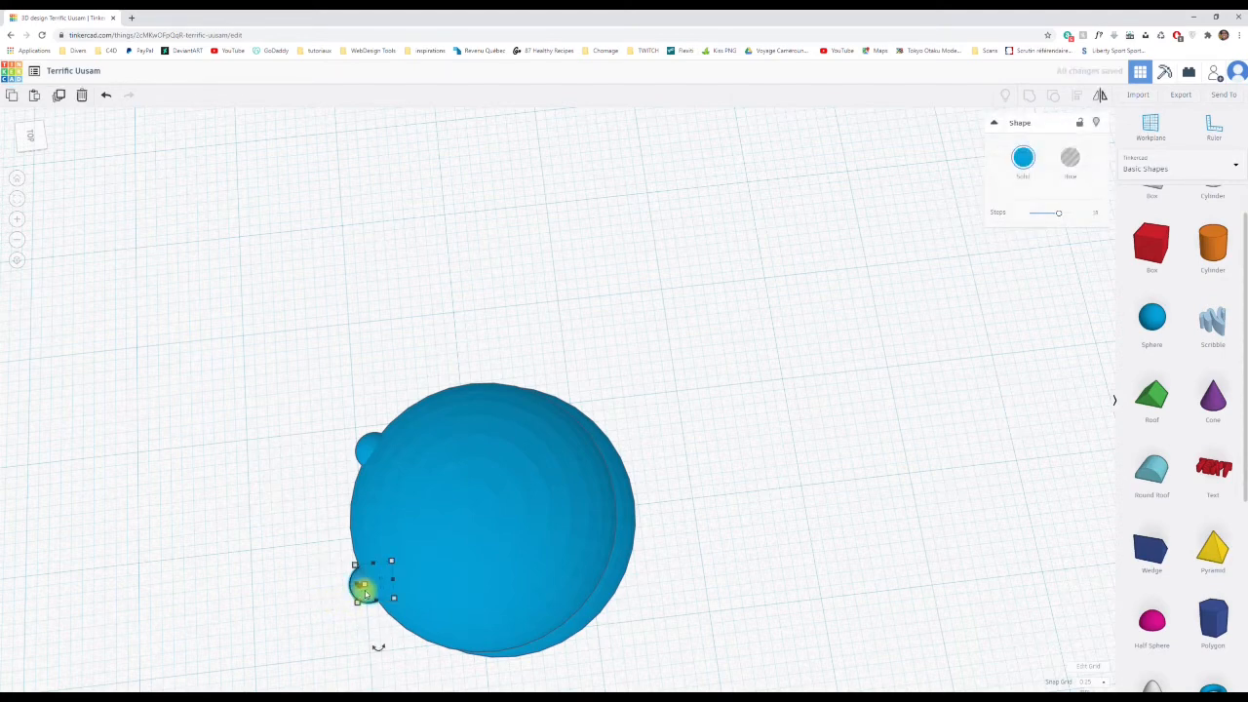
drag(368, 594, 374, 595)
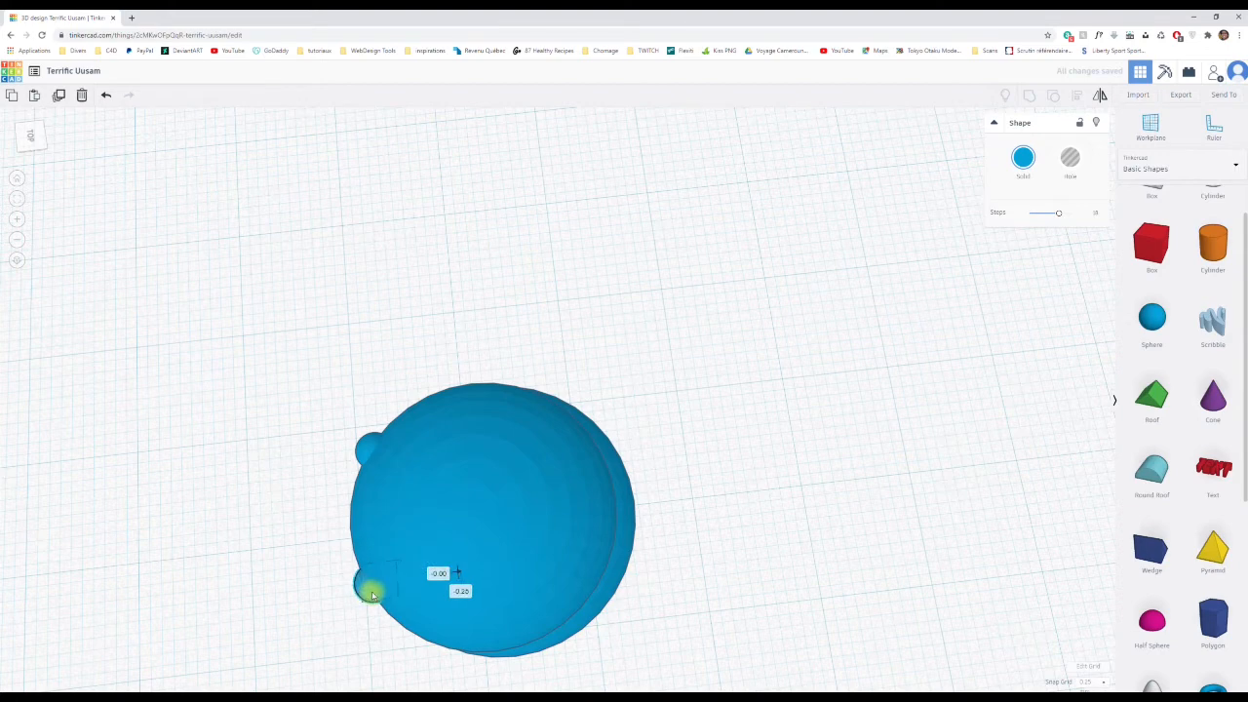
Select both eye spheres on the snowman's head, bring up their alignment handles, and group them into one shape.
click(367, 451)
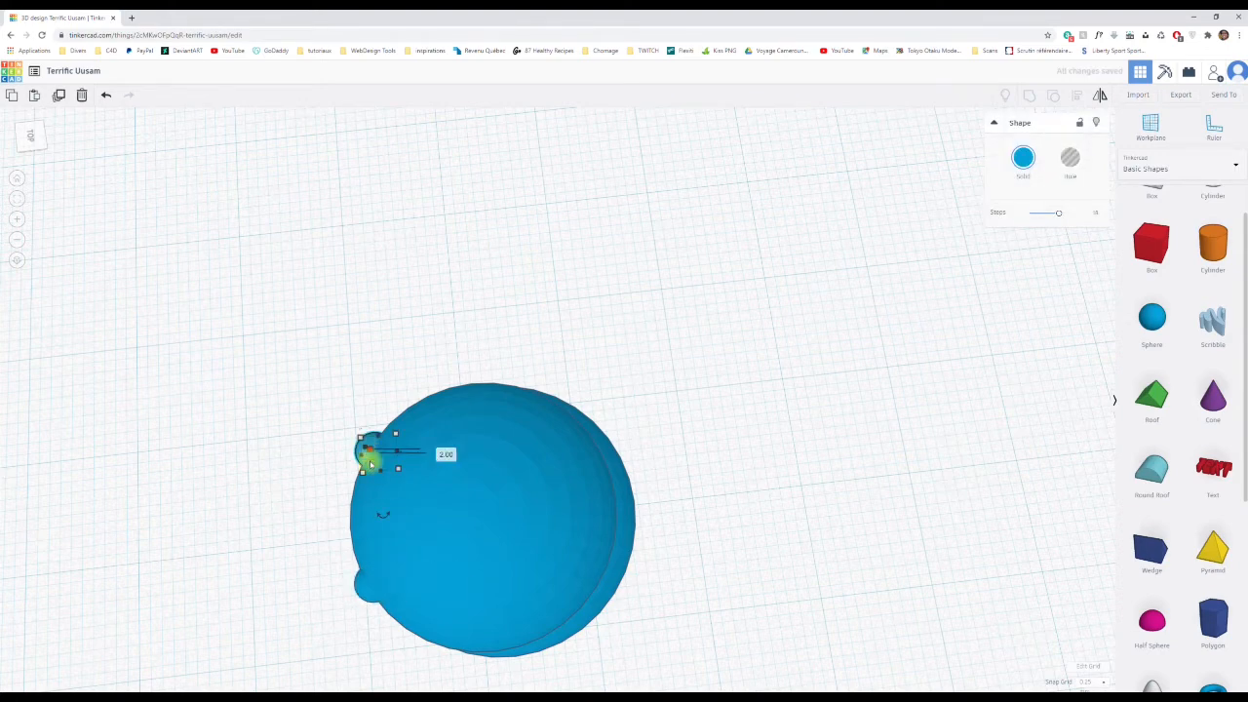
right_drag(264, 576, 595, 458)
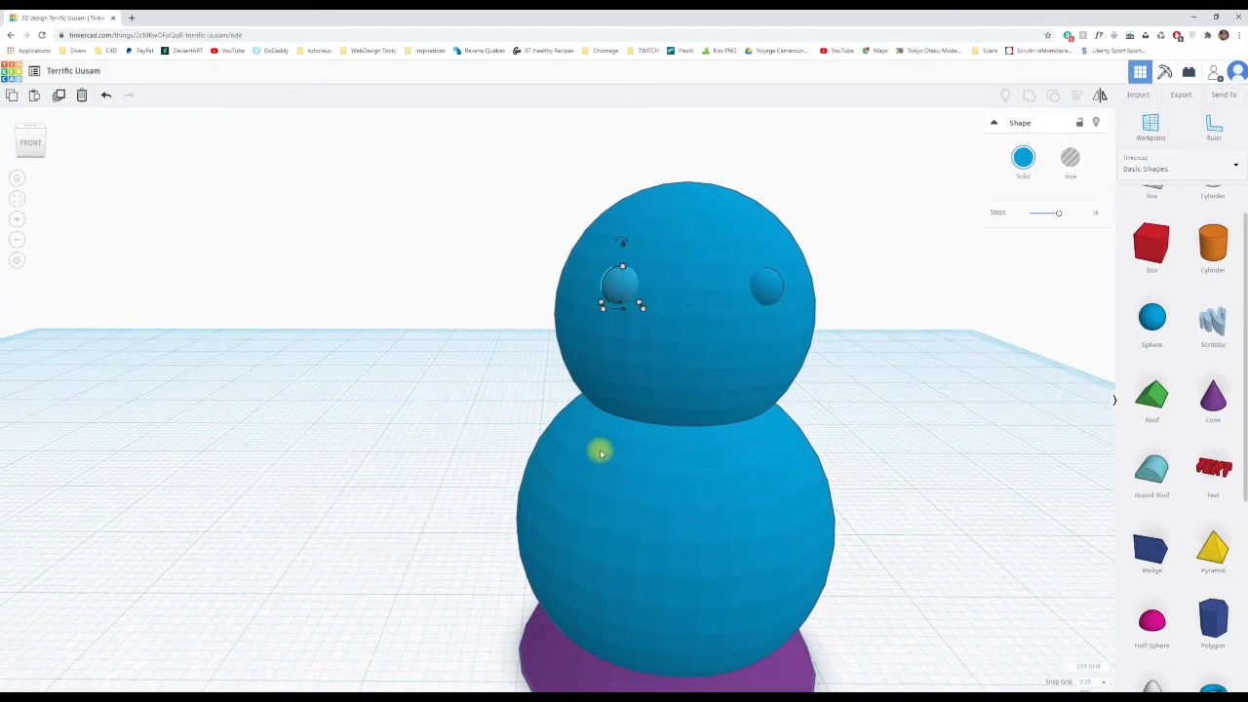
shift+click(770, 292)
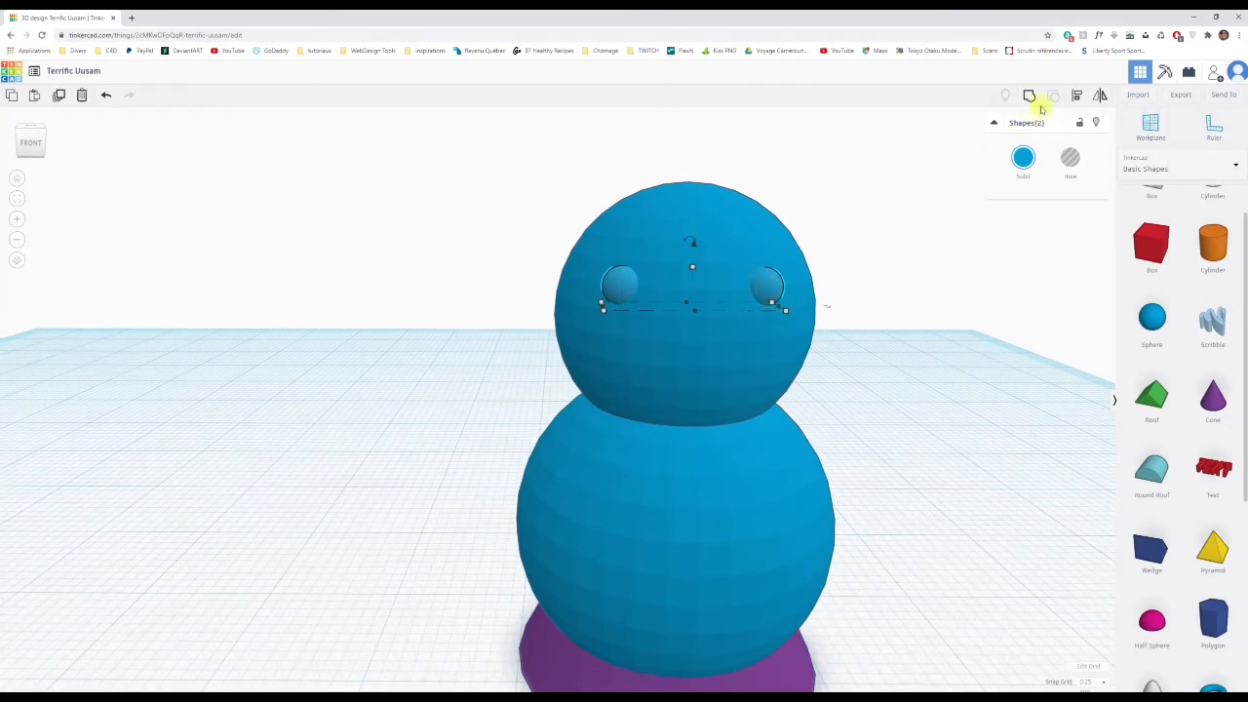
click(1075, 95)
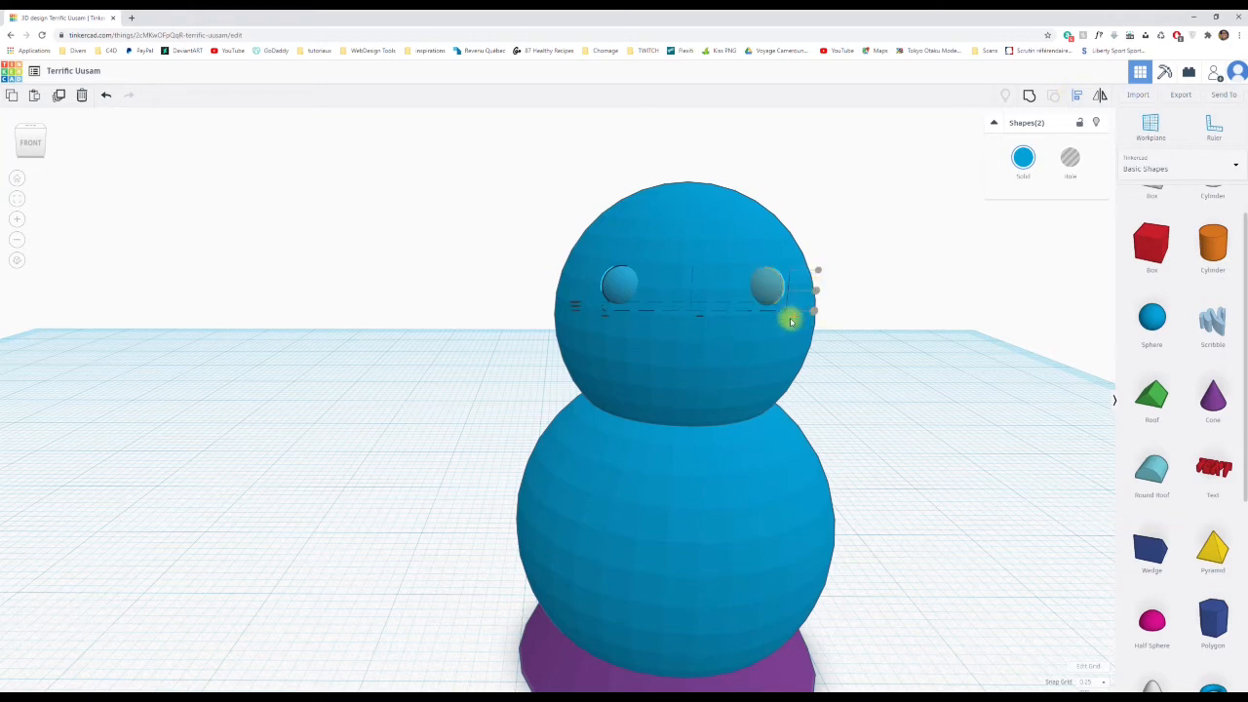
right_drag(741, 362, 724, 432)
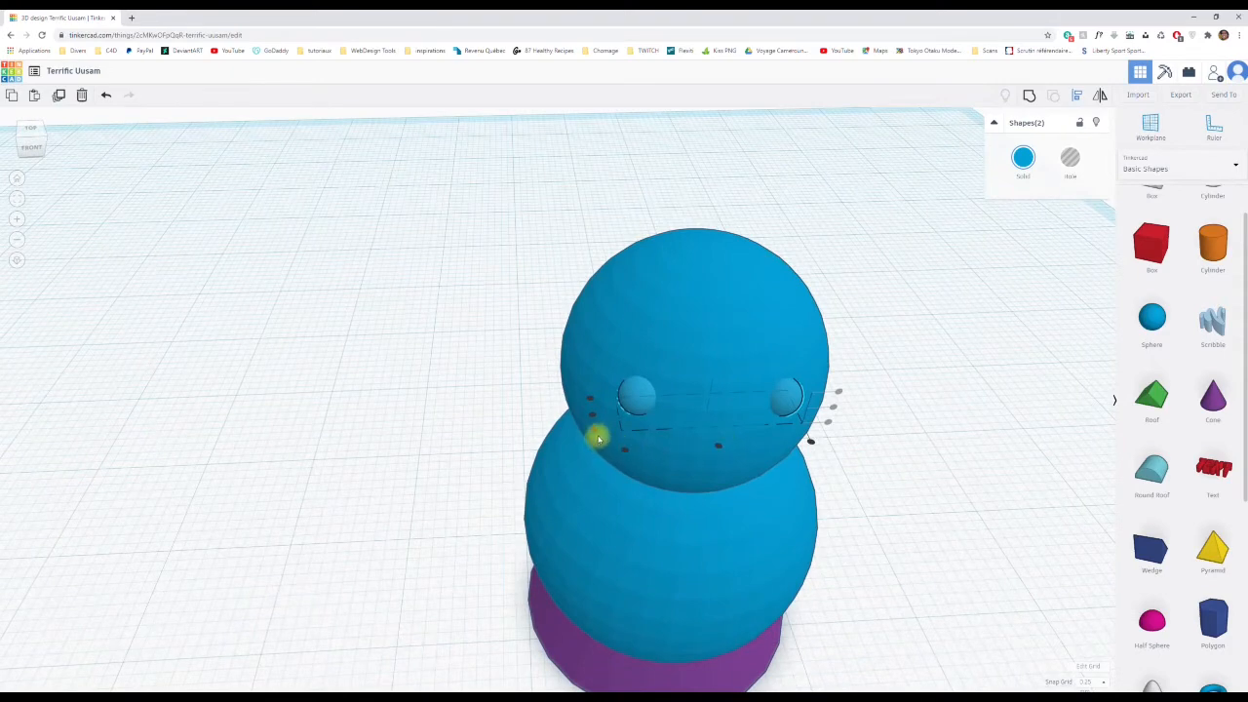
key(Down)
right_drag(796, 495, 1139, 594)
right_drag(932, 394, 618, 276)
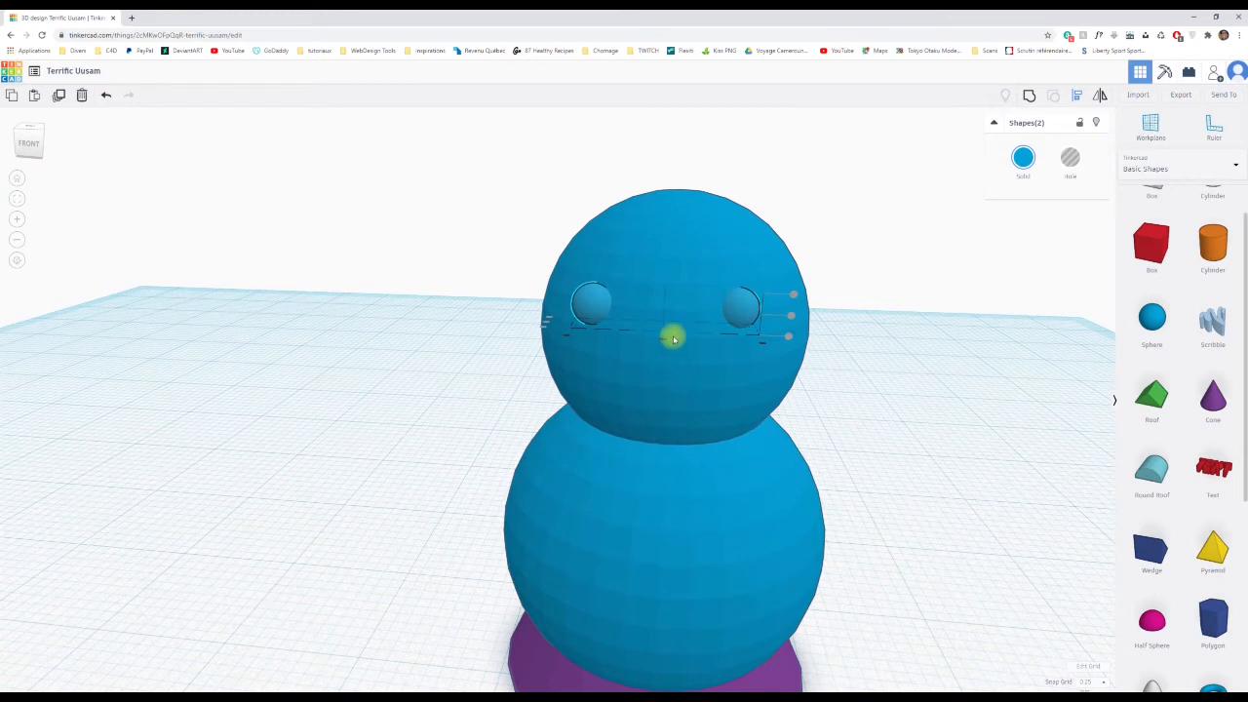
click(1029, 96)
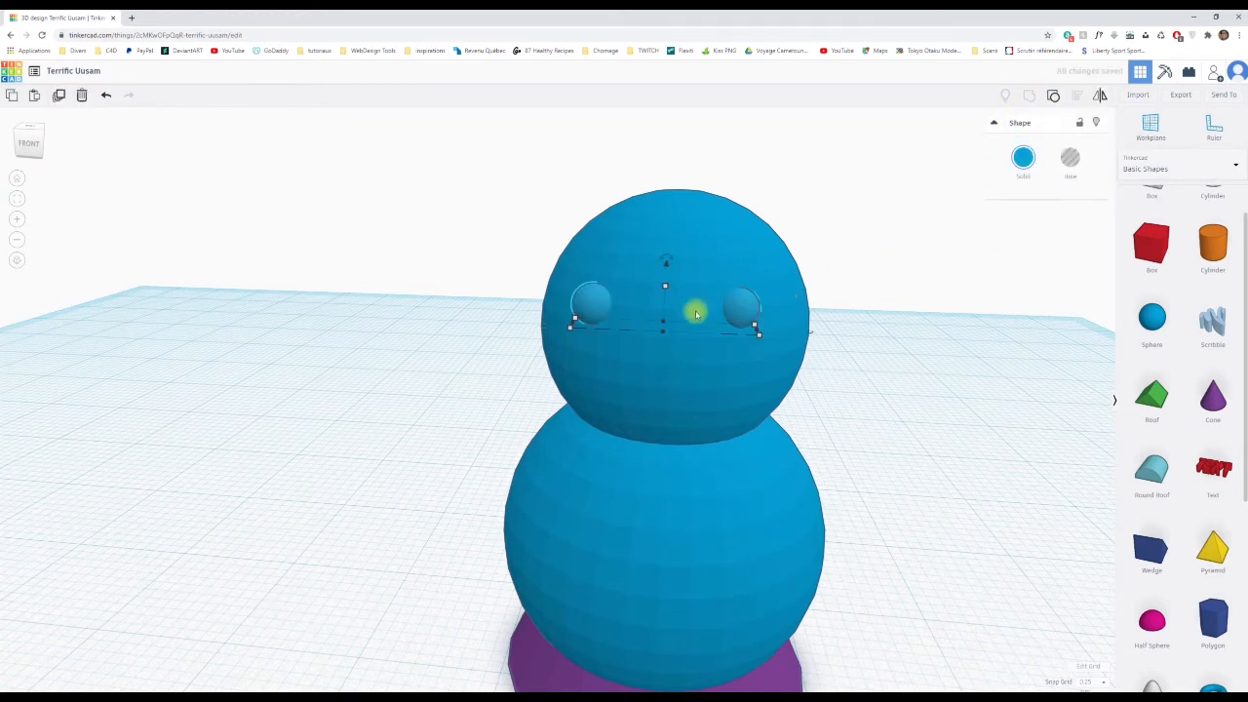
Nudge the grouped eyes sideways across the face and push them 0.5 mm deeper into the head.
drag(741, 307, 754, 312)
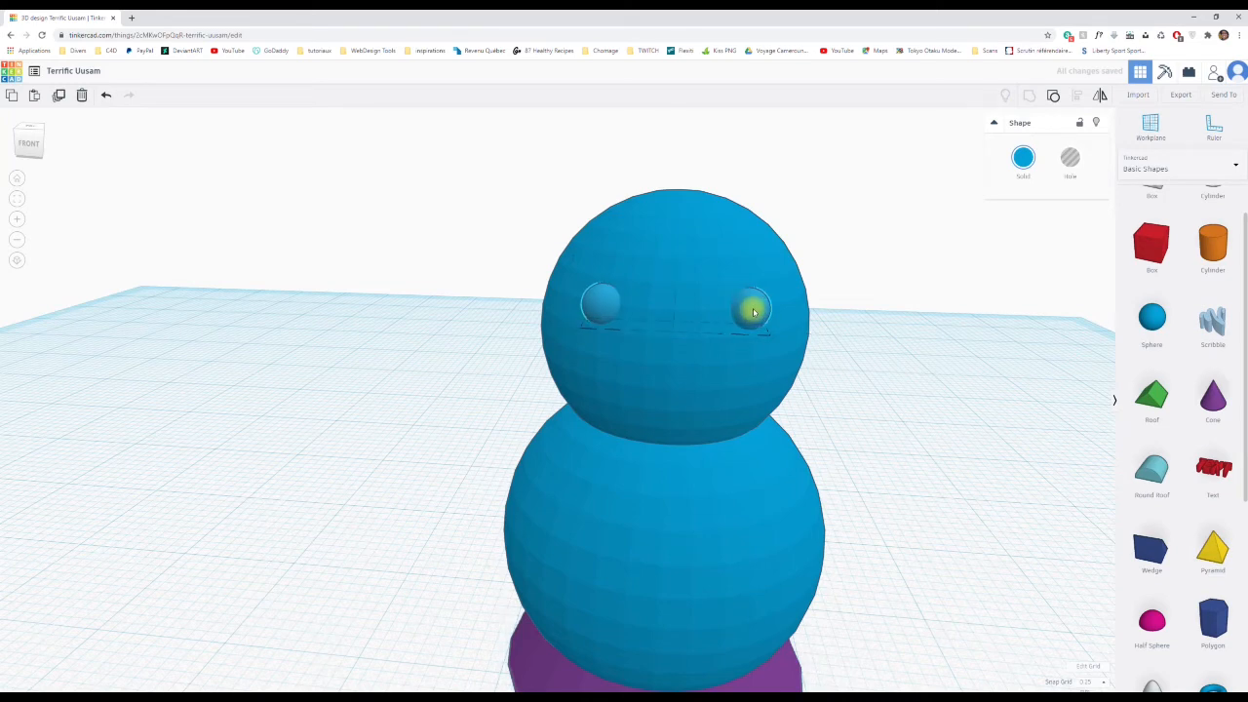
right_drag(613, 429, 799, 399)
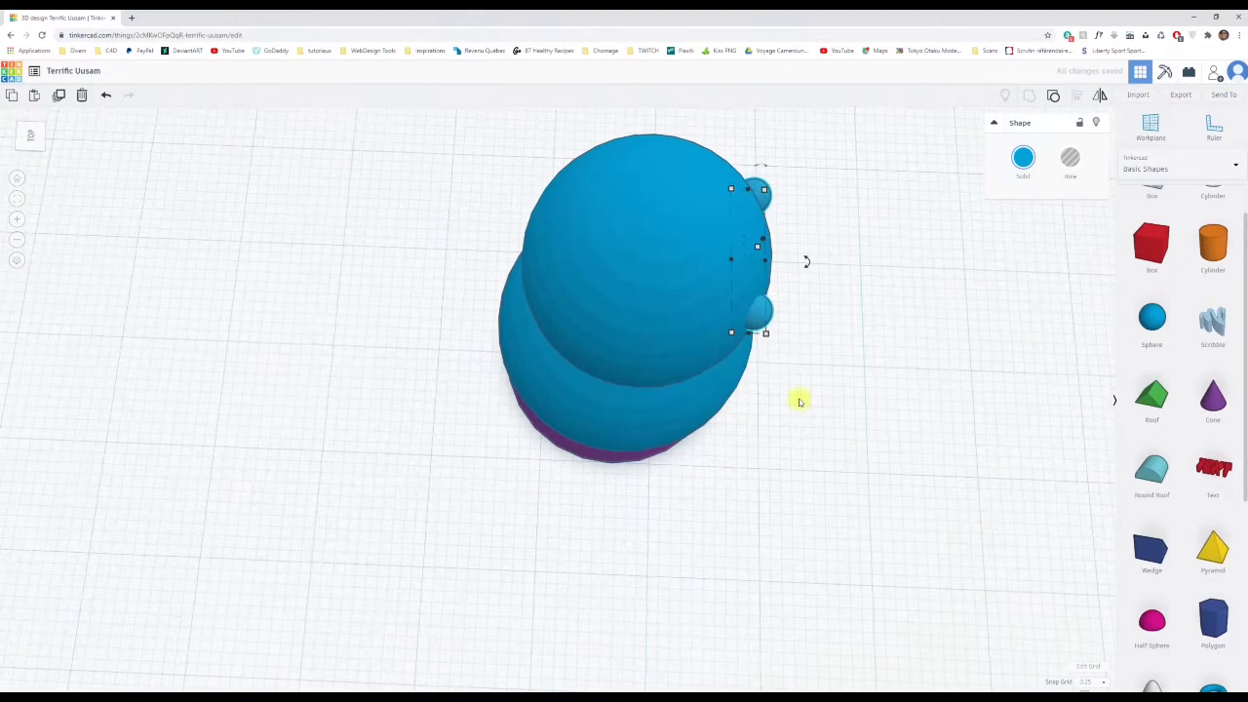
click(744, 282)
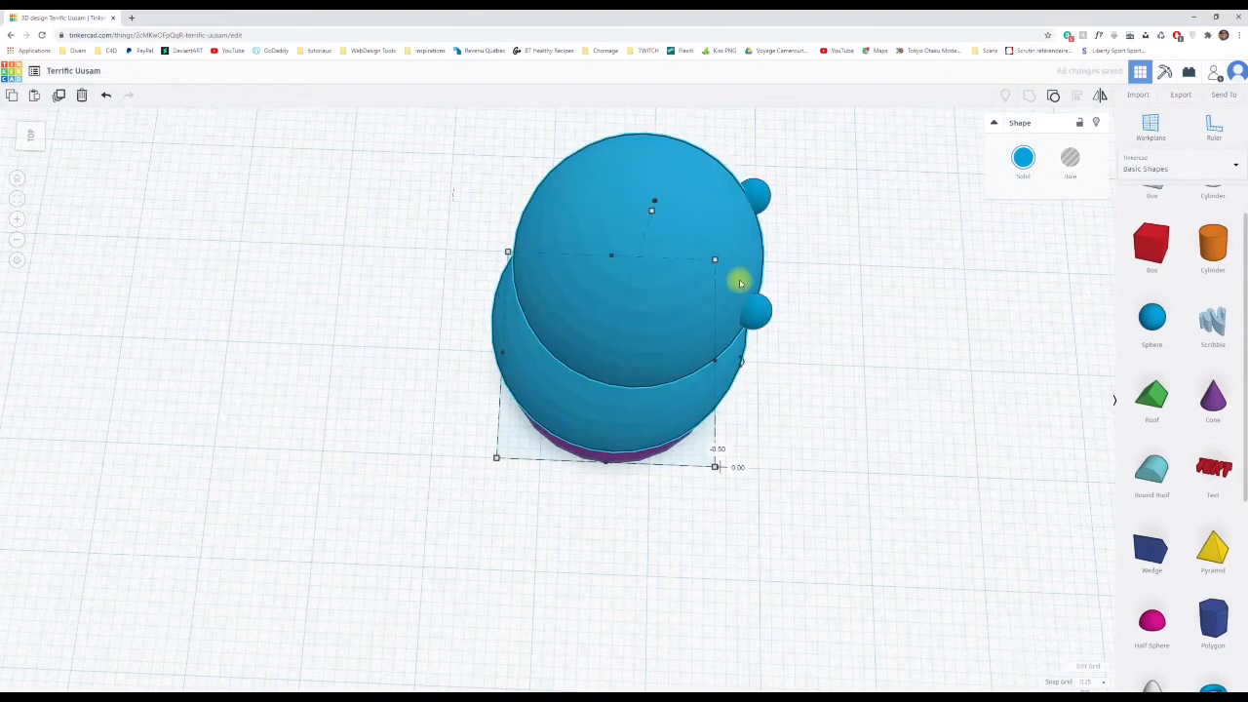
key(ctrl+z)
click(764, 190)
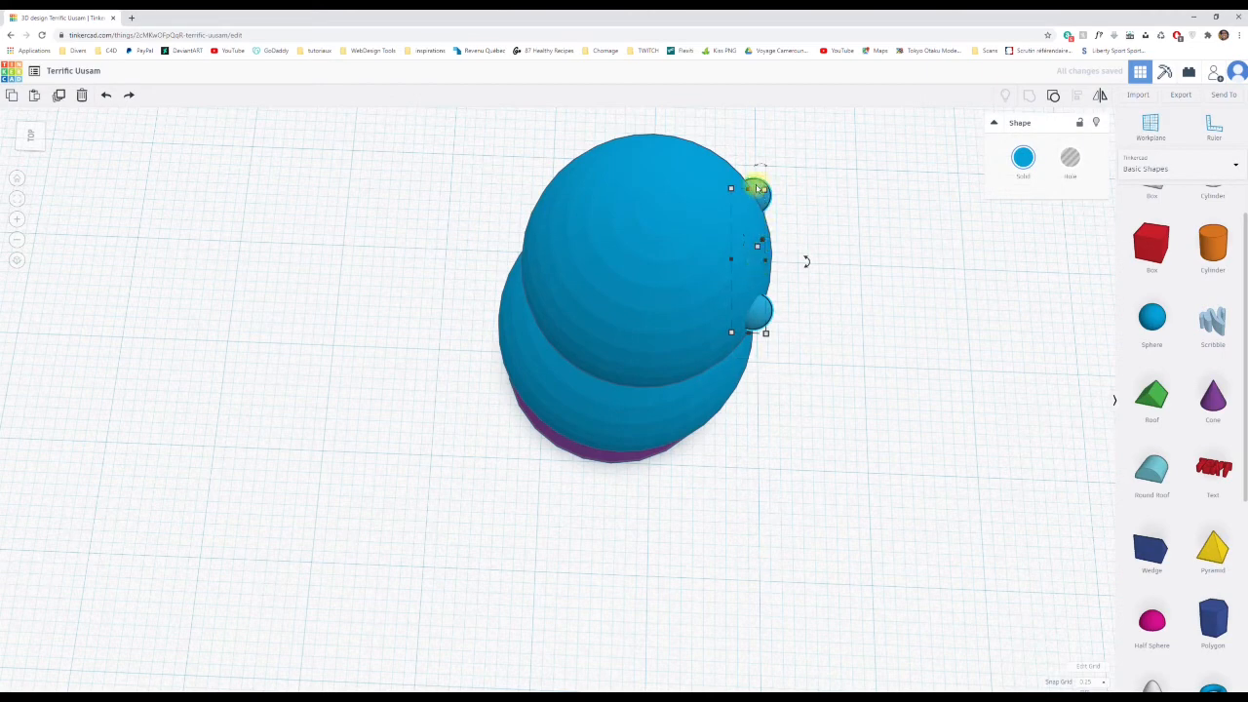
drag(758, 189, 750, 188)
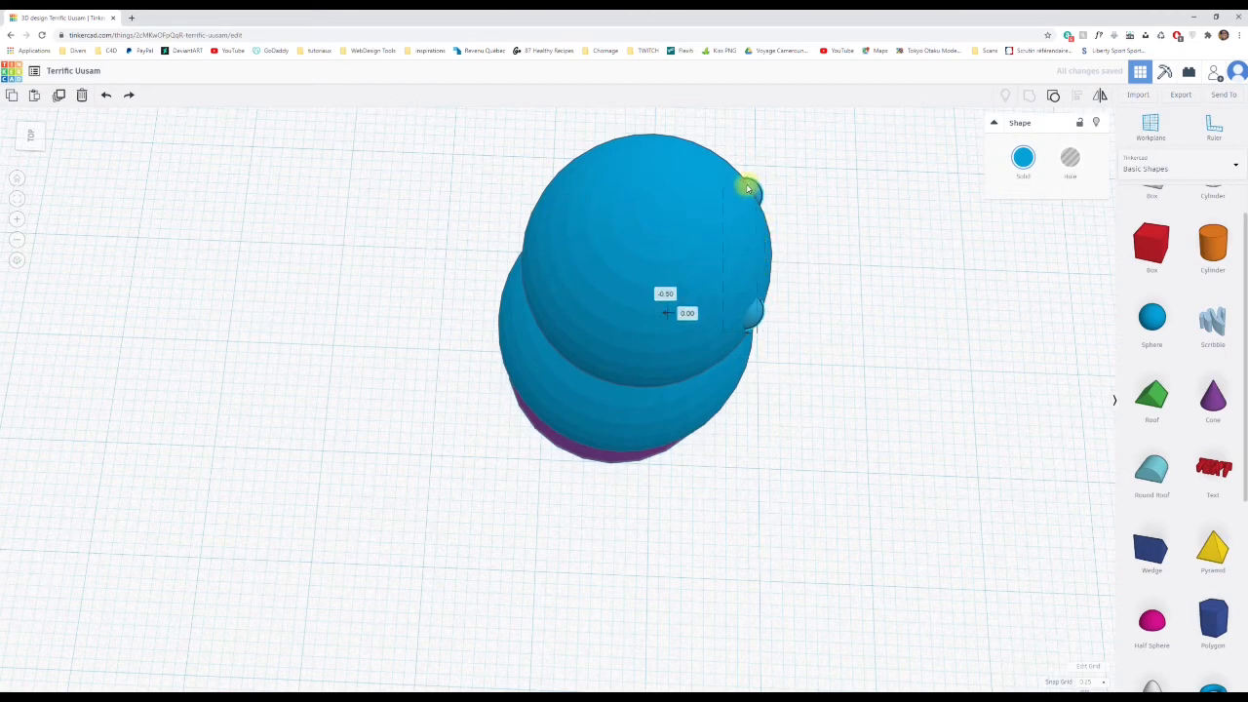
click(903, 310)
right_drag(903, 309, 574, 204)
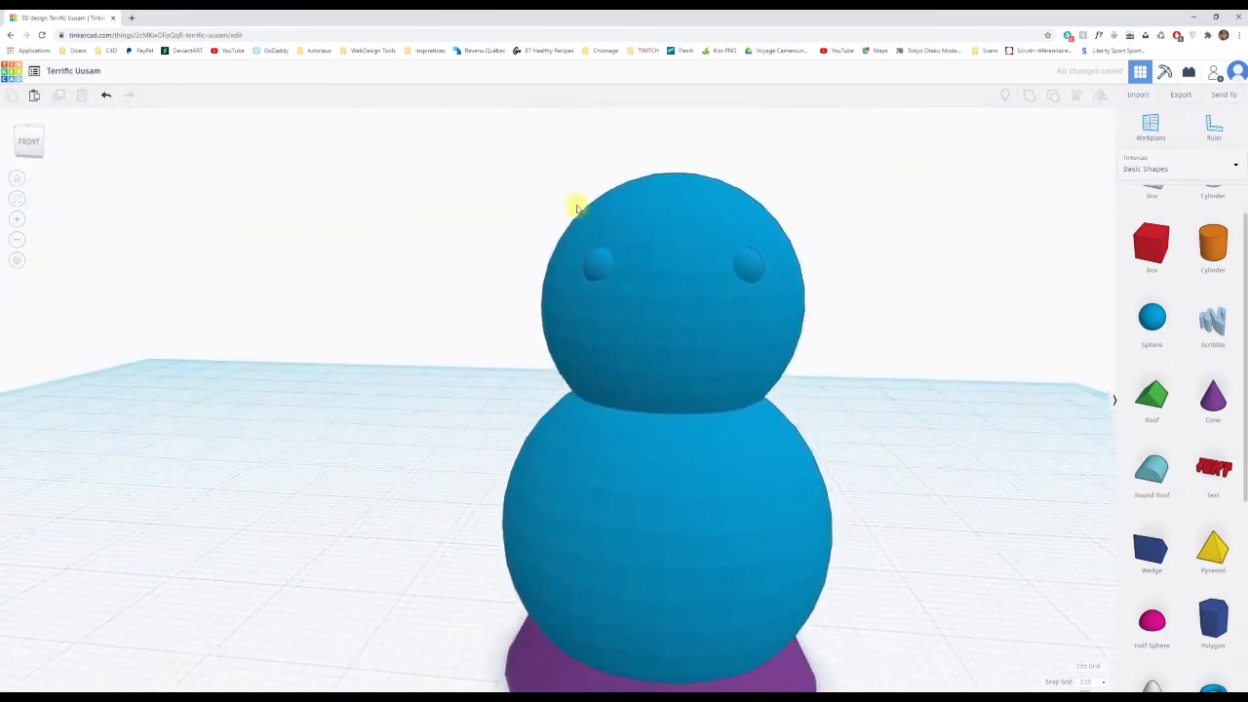
Add a cone beside the snowman, reduce its height, and set its base to 3 mm by 3 mm.
scroll(816, 354, down, 5)
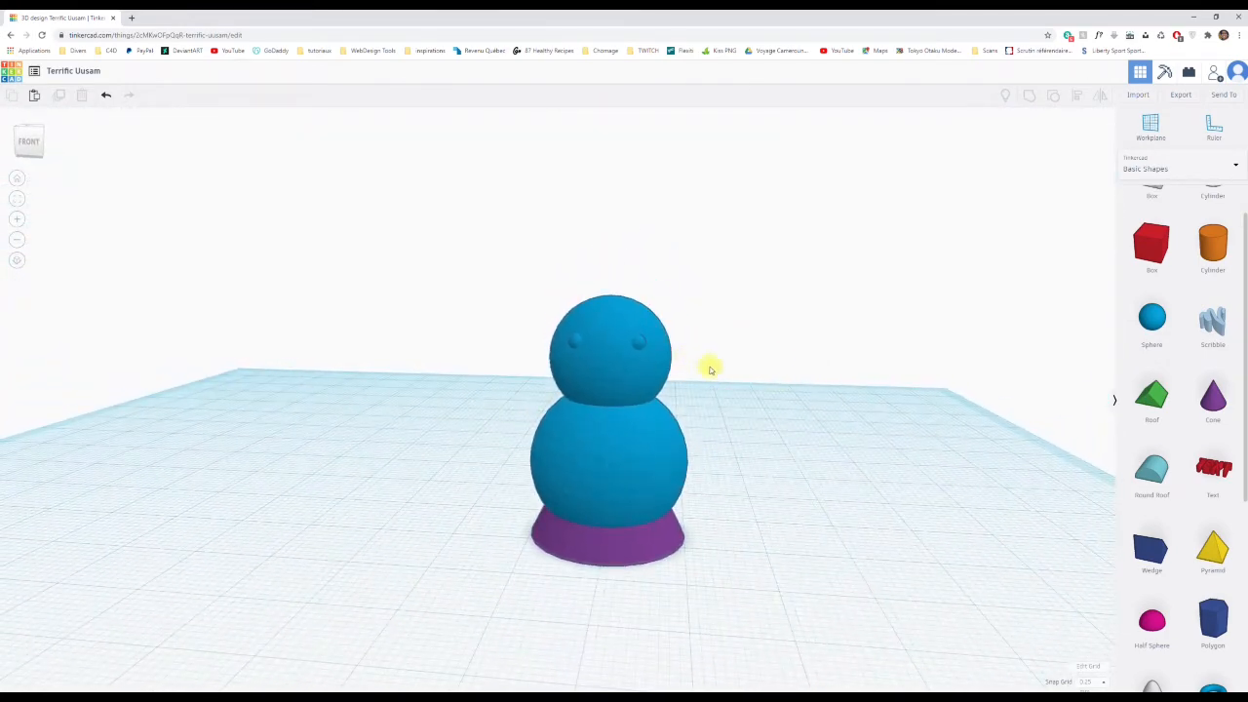
mouse_move(830, 460)
right_down()
mouse_move(557, 435)
mouse_move(608, 452)
mouse_move(871, 468)
mouse_move(758, 468)
mouse_move(841, 461)
right_up()
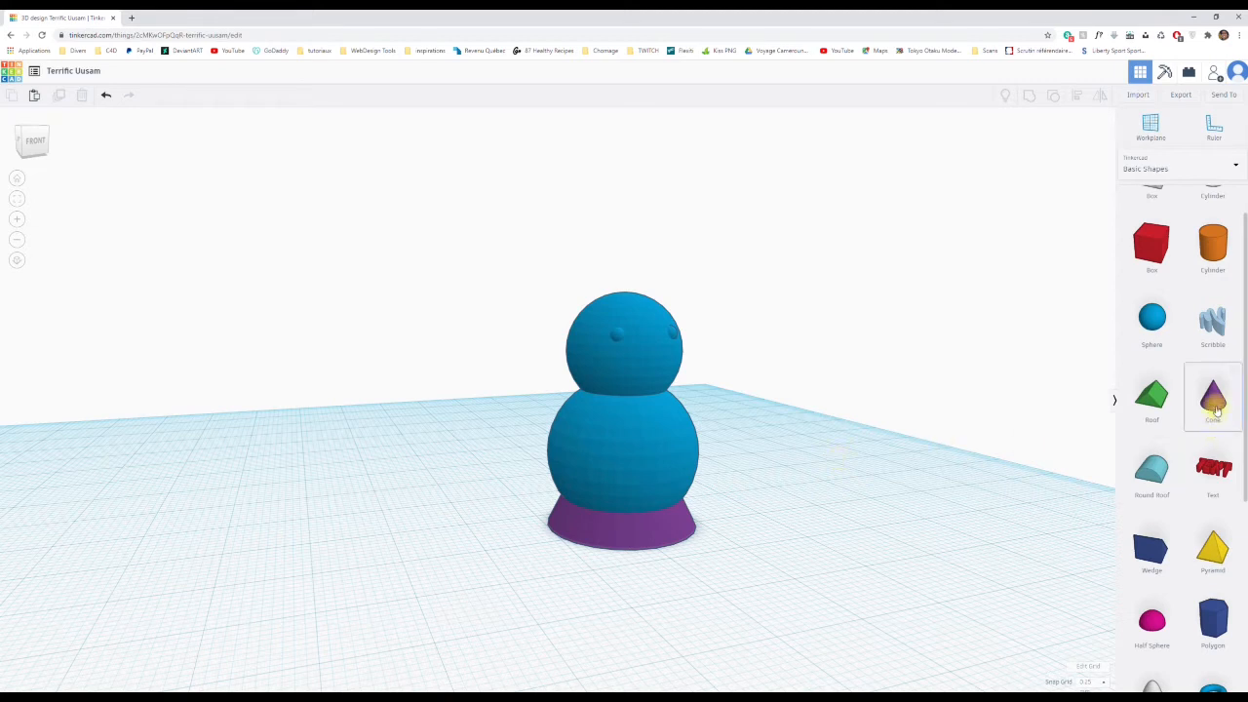
drag(1215, 408, 855, 524)
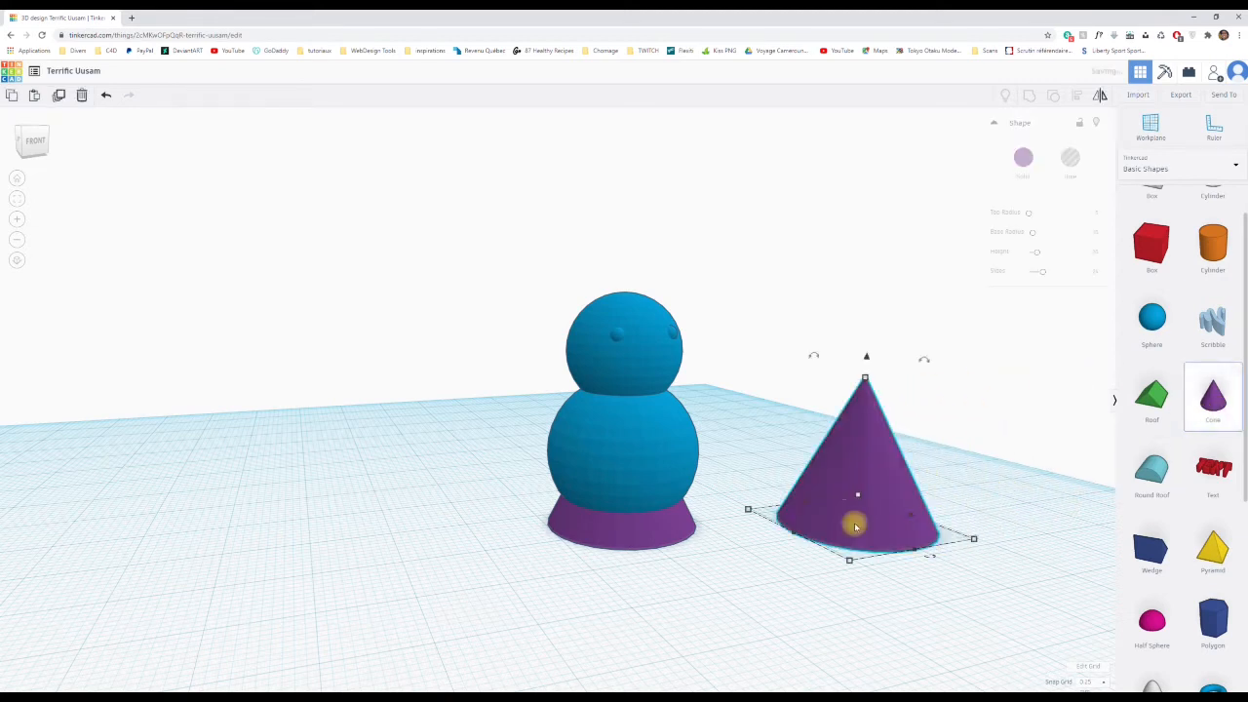
right_drag(977, 493, 924, 517)
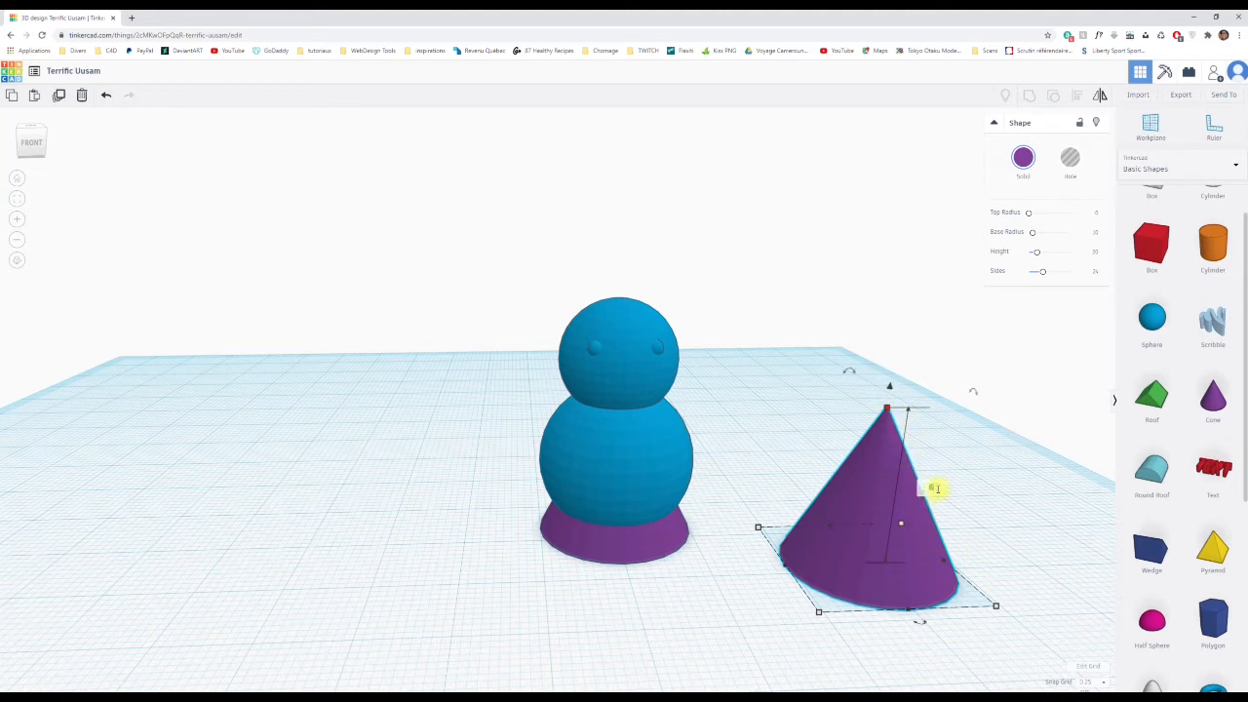
key(Return)
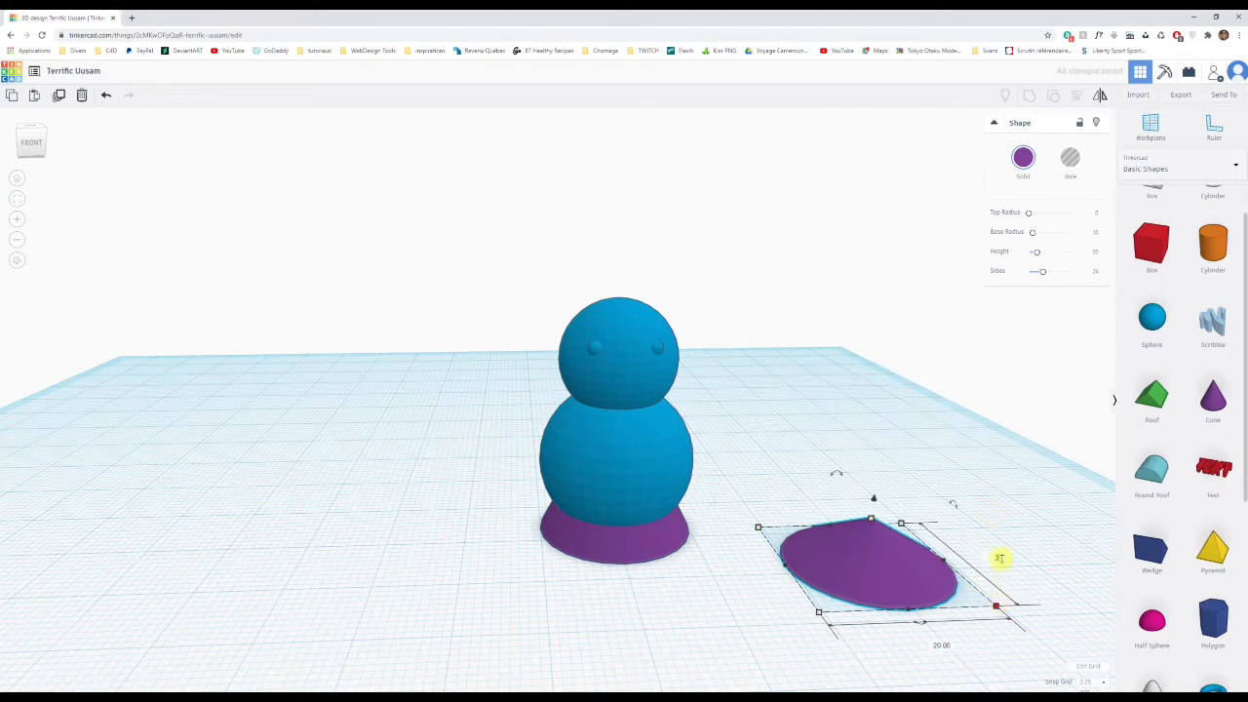
key(Tab)
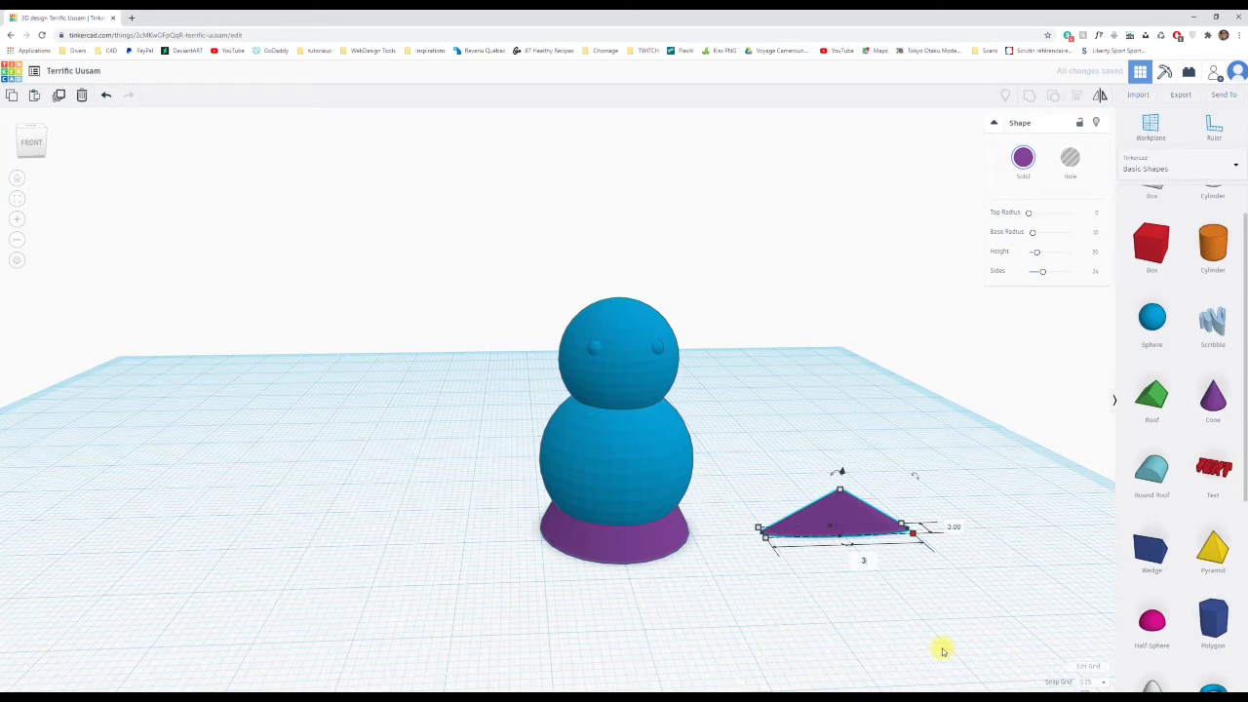
Set the small cone's width to 3 mm and recolour it orange.
key(Return)
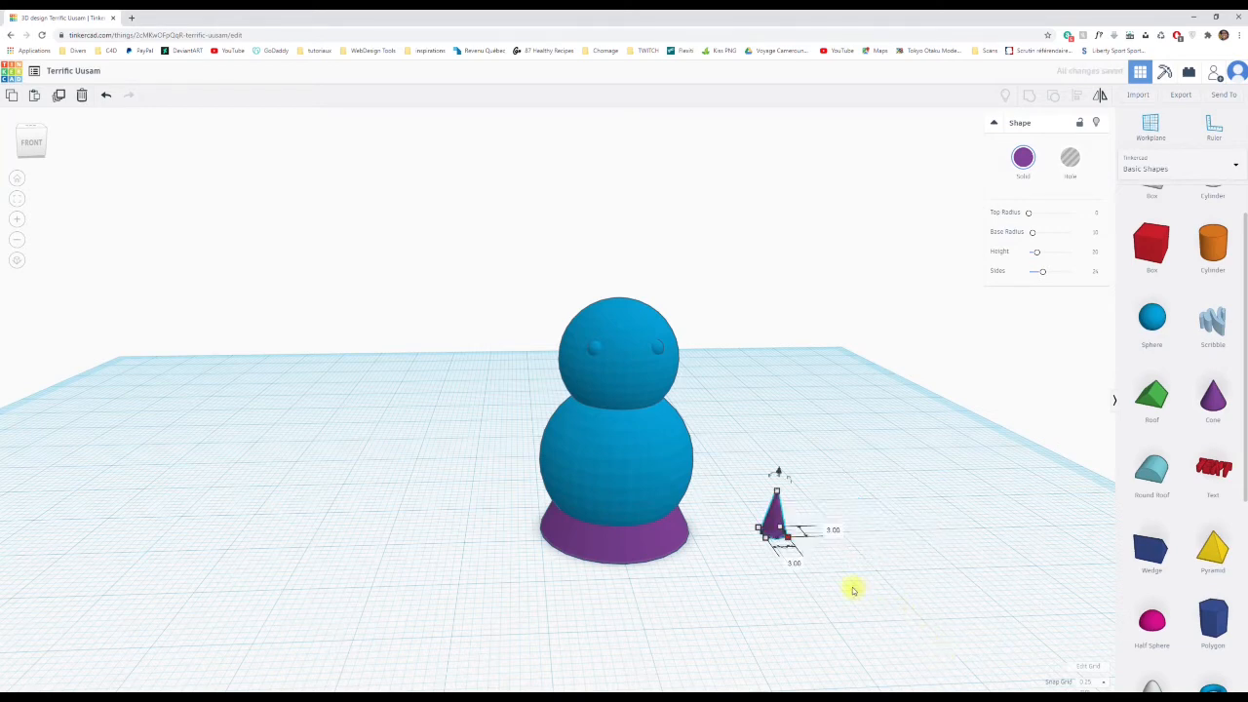
click(852, 589)
scroll(825, 576, up, 5)
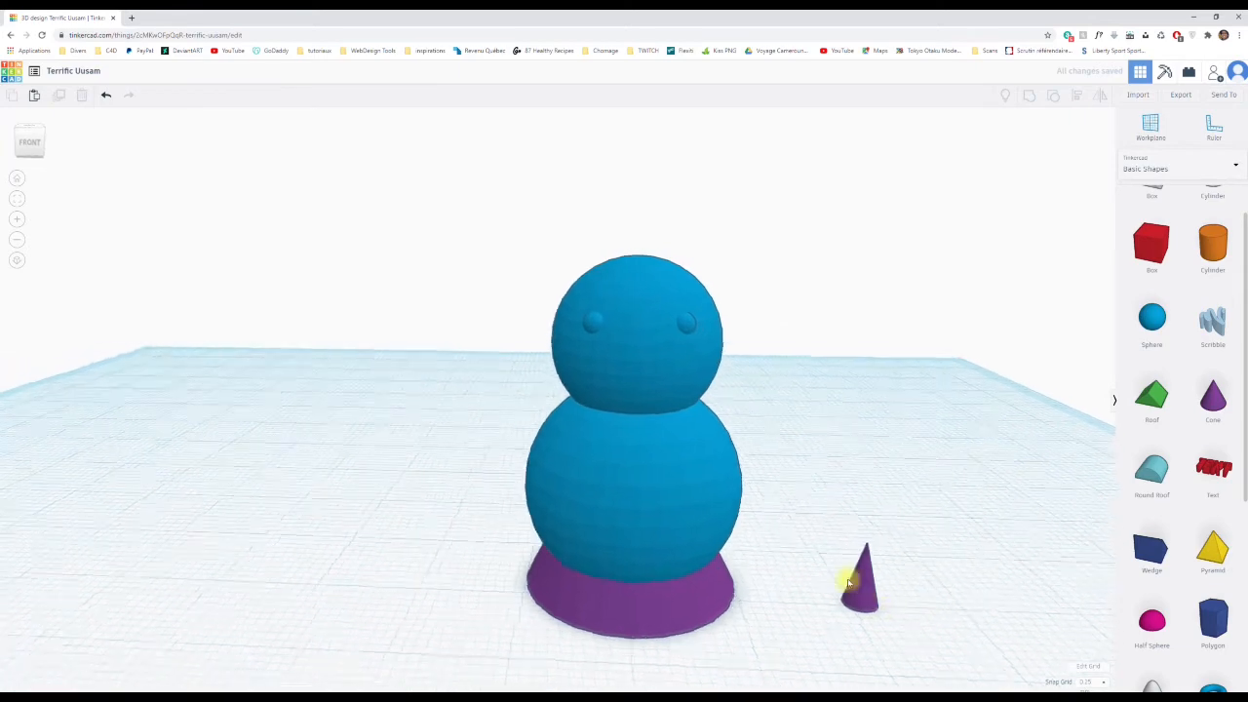
right_drag(849, 582, 871, 570)
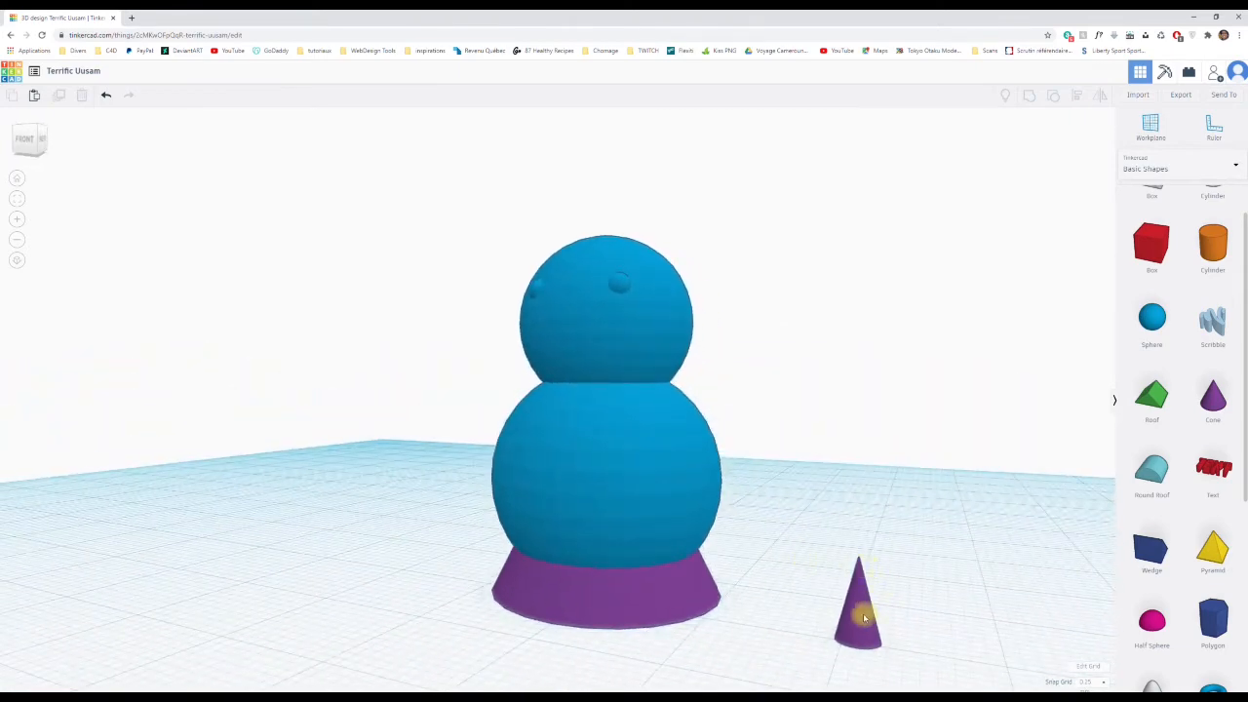
click(864, 606)
click(1026, 180)
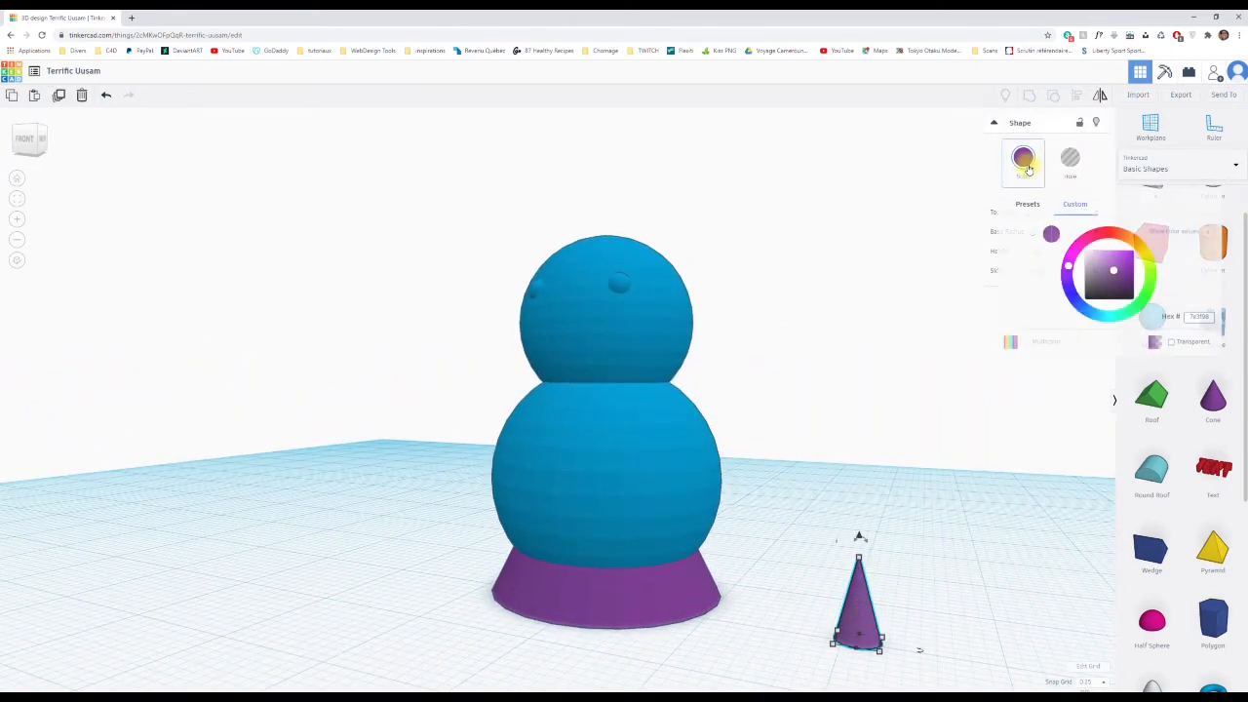
click(1028, 204)
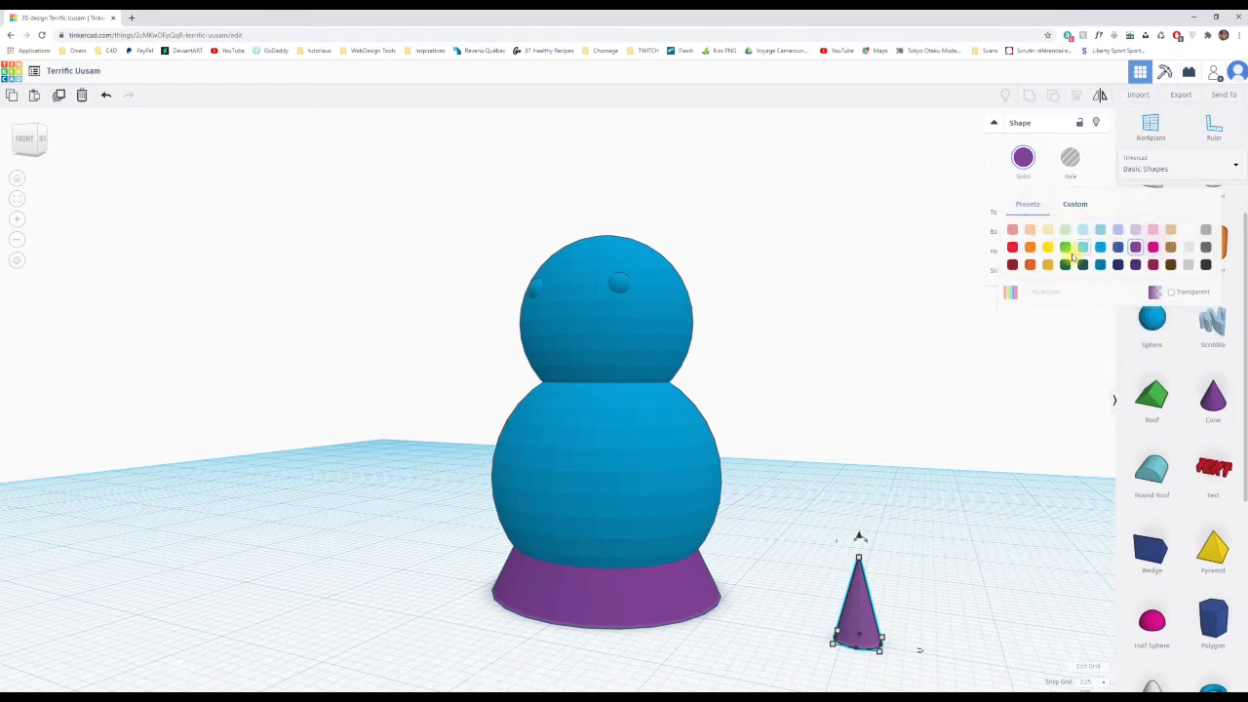
click(1029, 247)
click(893, 492)
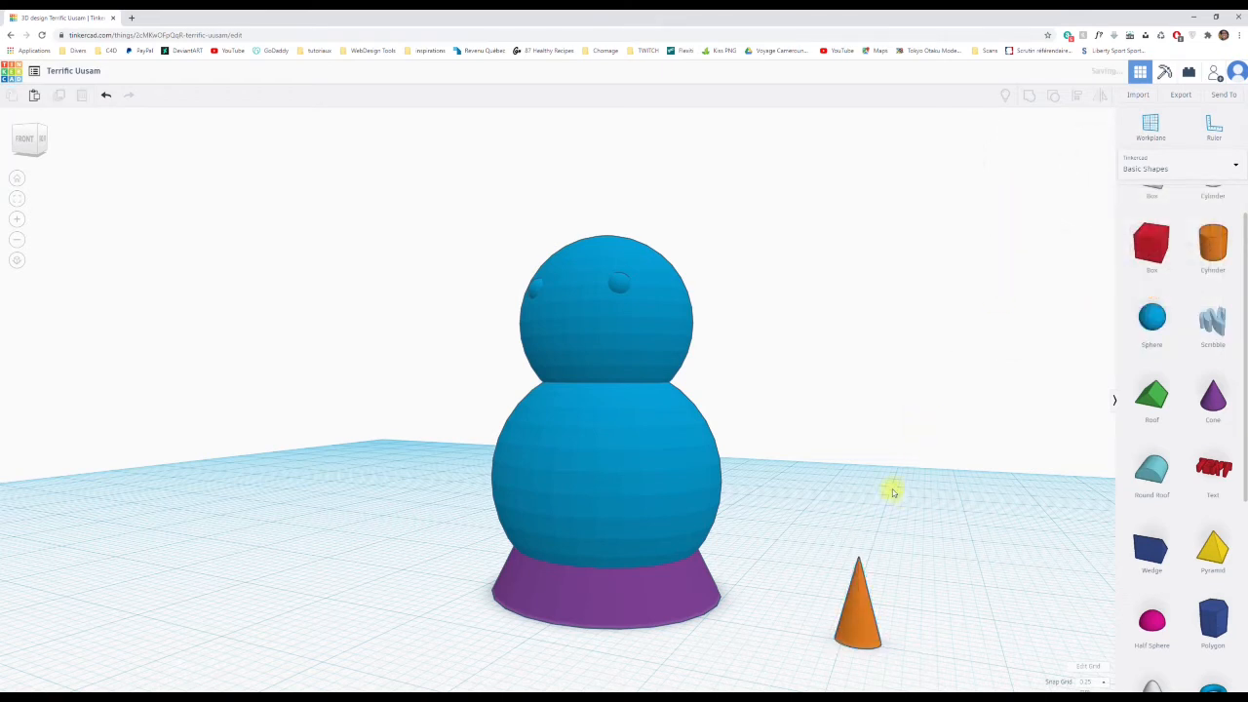
Raise the orange cone to head height beside the snowman and rotate it to point horizontally forward.
drag(863, 597, 754, 609)
drag(755, 537, 751, 231)
right_drag(867, 423, 700, 477)
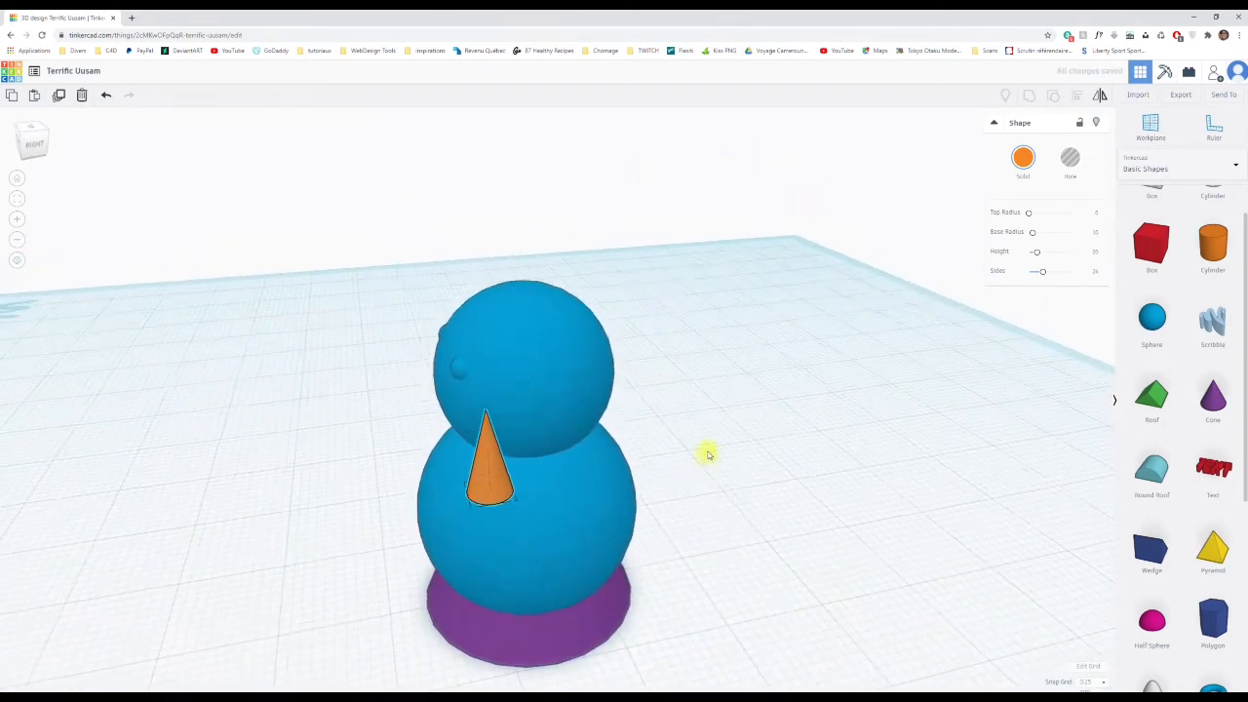
click(517, 420)
drag(477, 371, 455, 359)
Move the orange cone in front of the snowman's face, just below and between the eyes.
right_drag(374, 493, 625, 517)
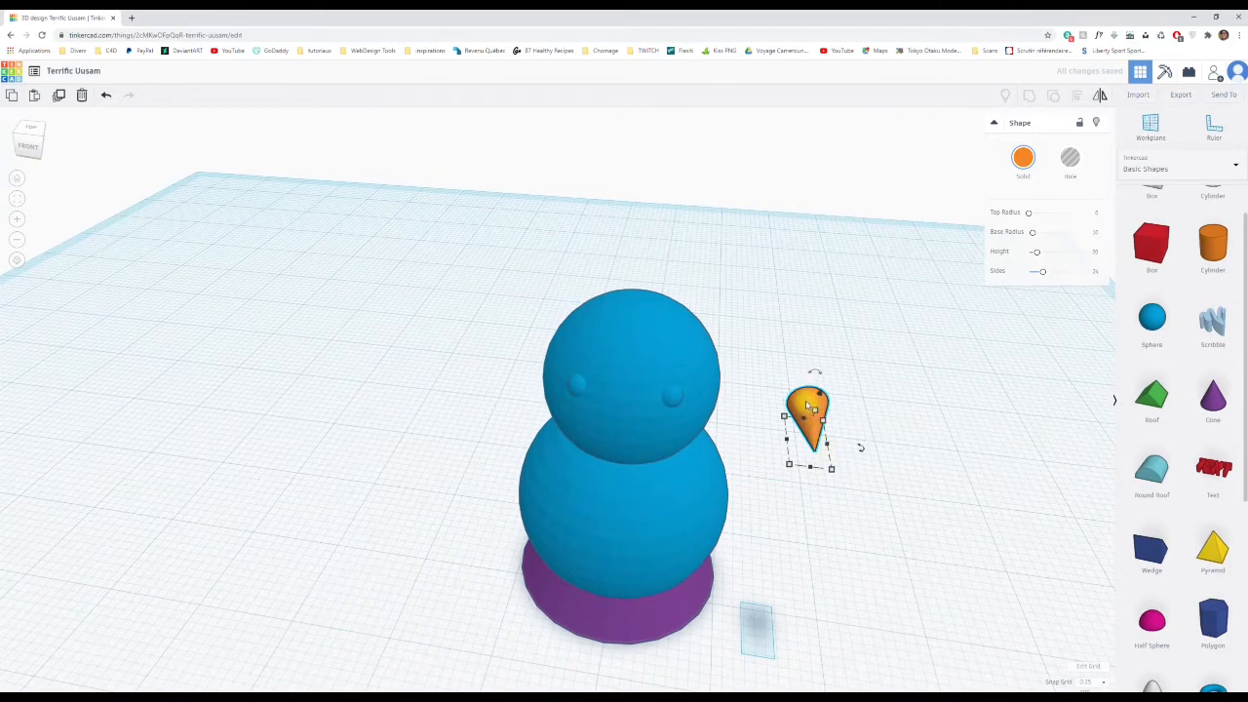
drag(806, 402, 606, 429)
right_drag(738, 428, 869, 426)
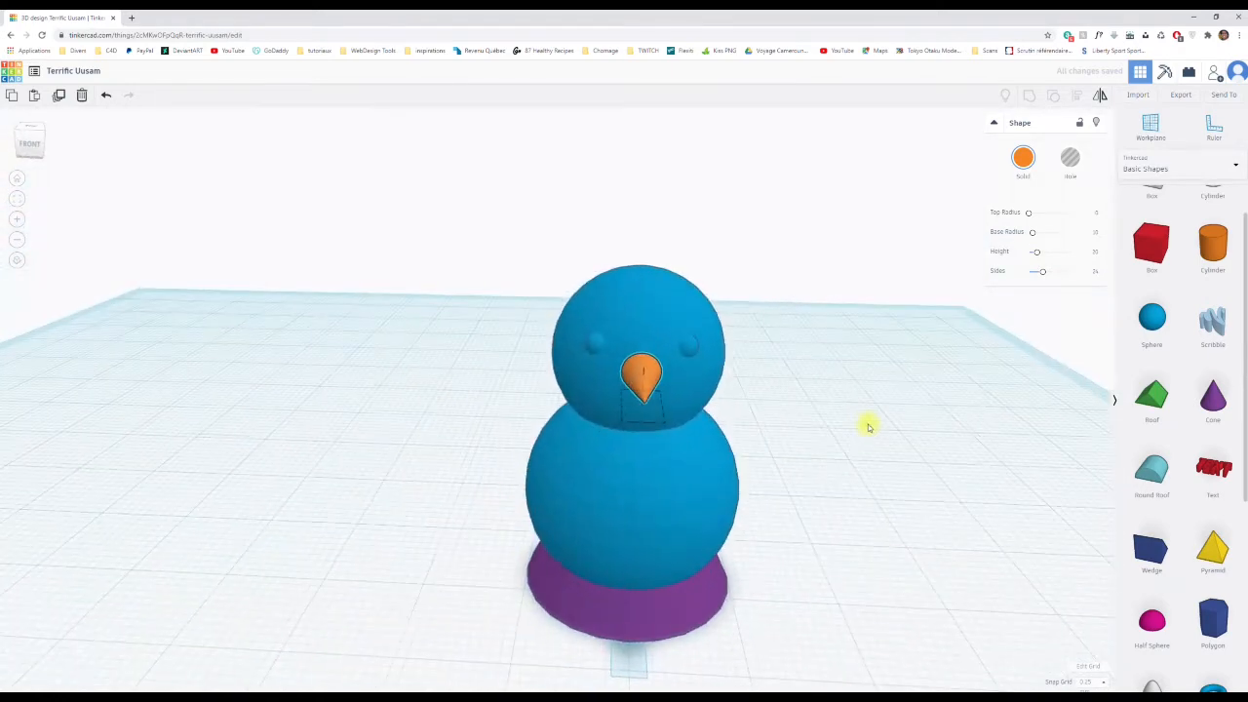
Align the orange nose cone with the snowman's body so they are centred across the width.
click(673, 309)
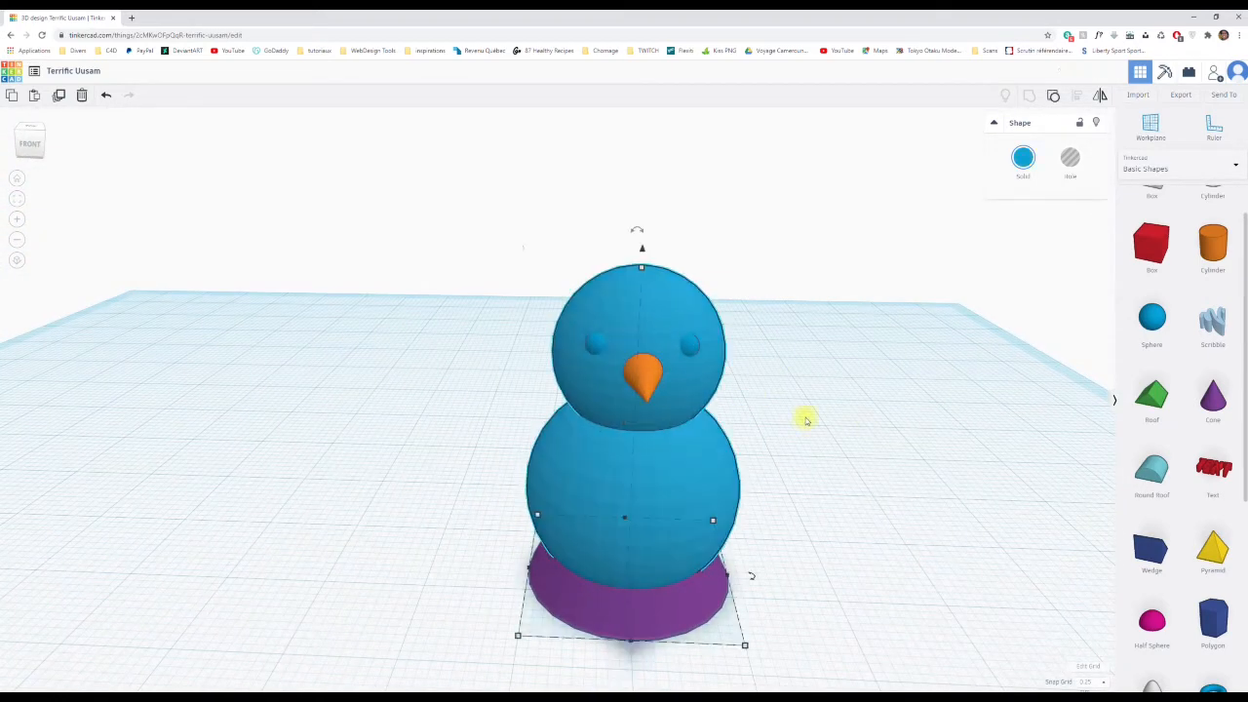
shift+click(648, 383)
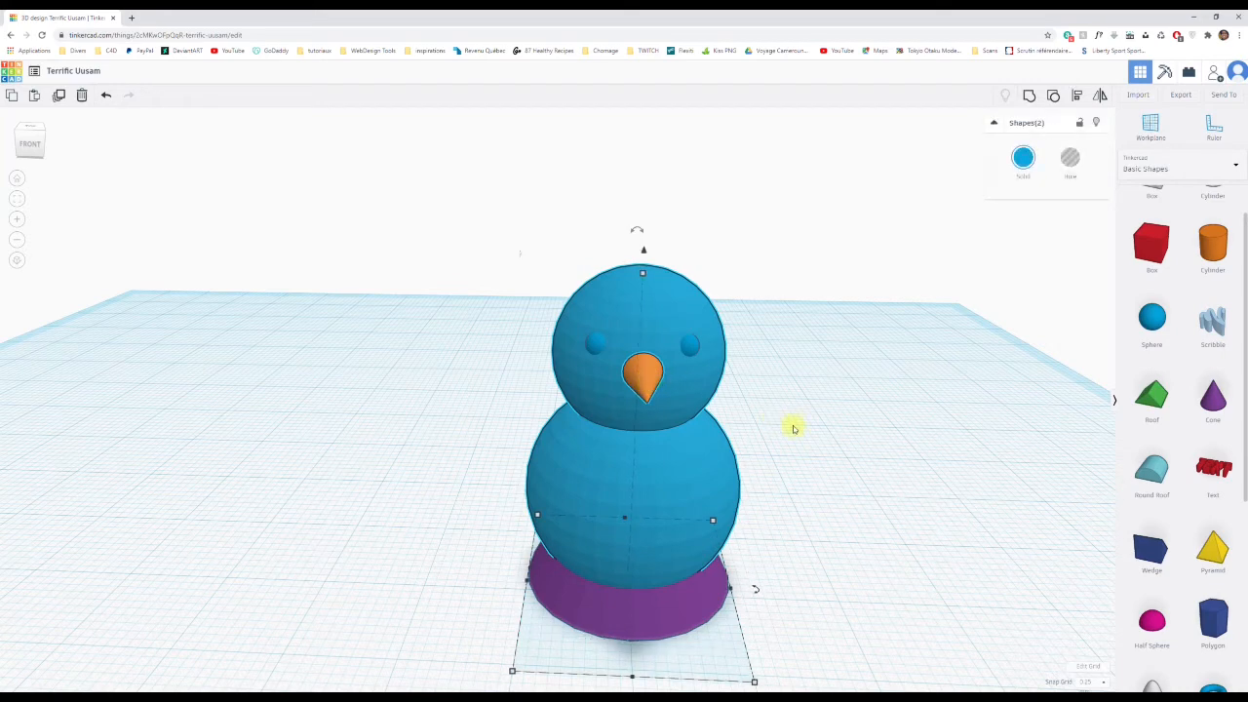
click(1077, 98)
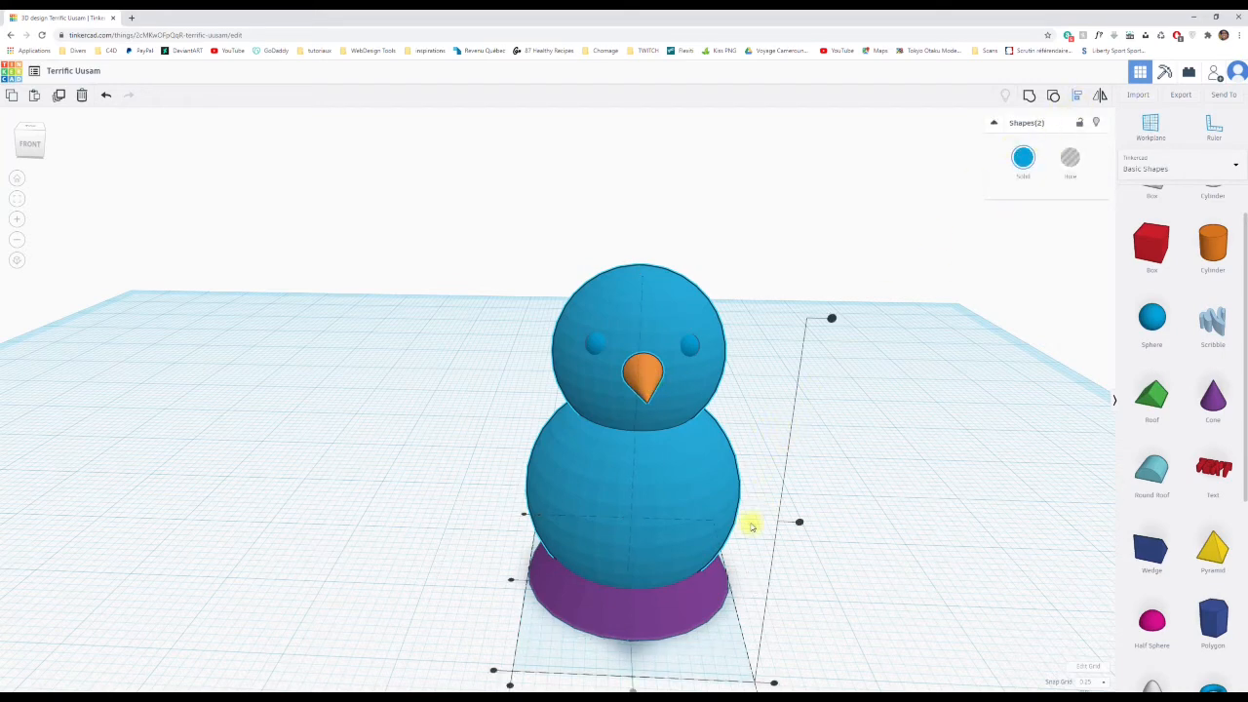
scroll(741, 535, down, 3)
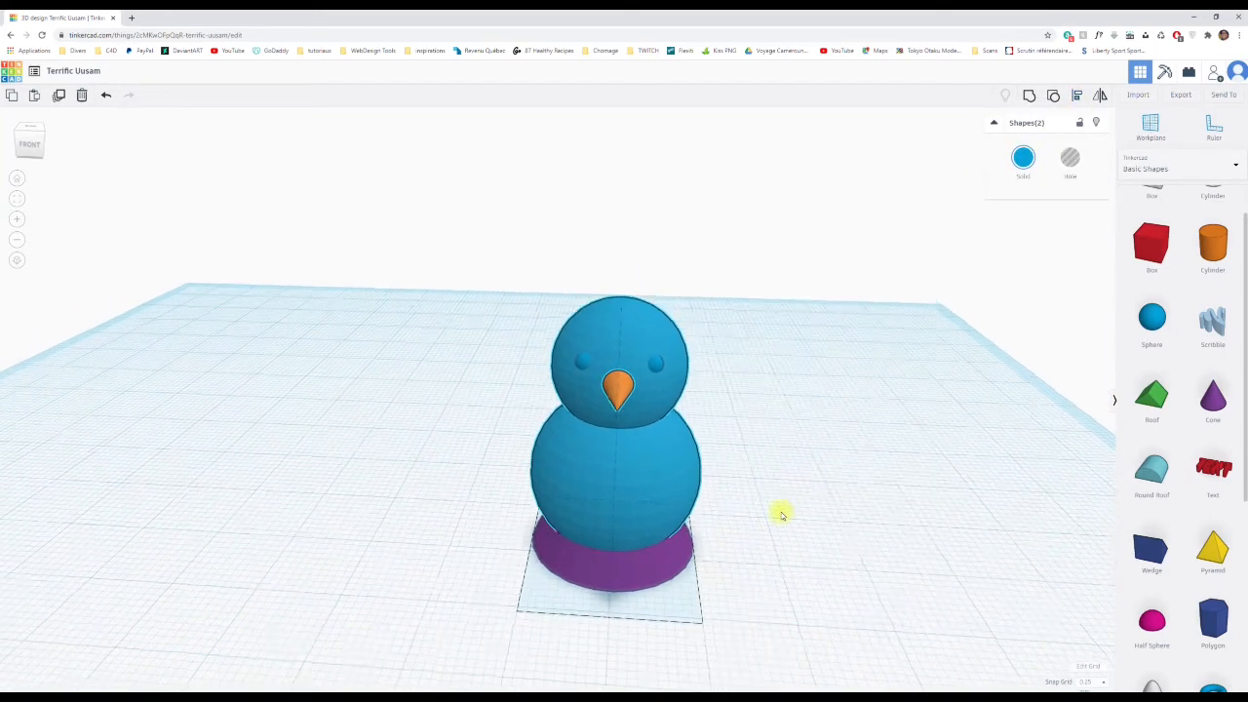
right_drag(780, 515, 648, 606)
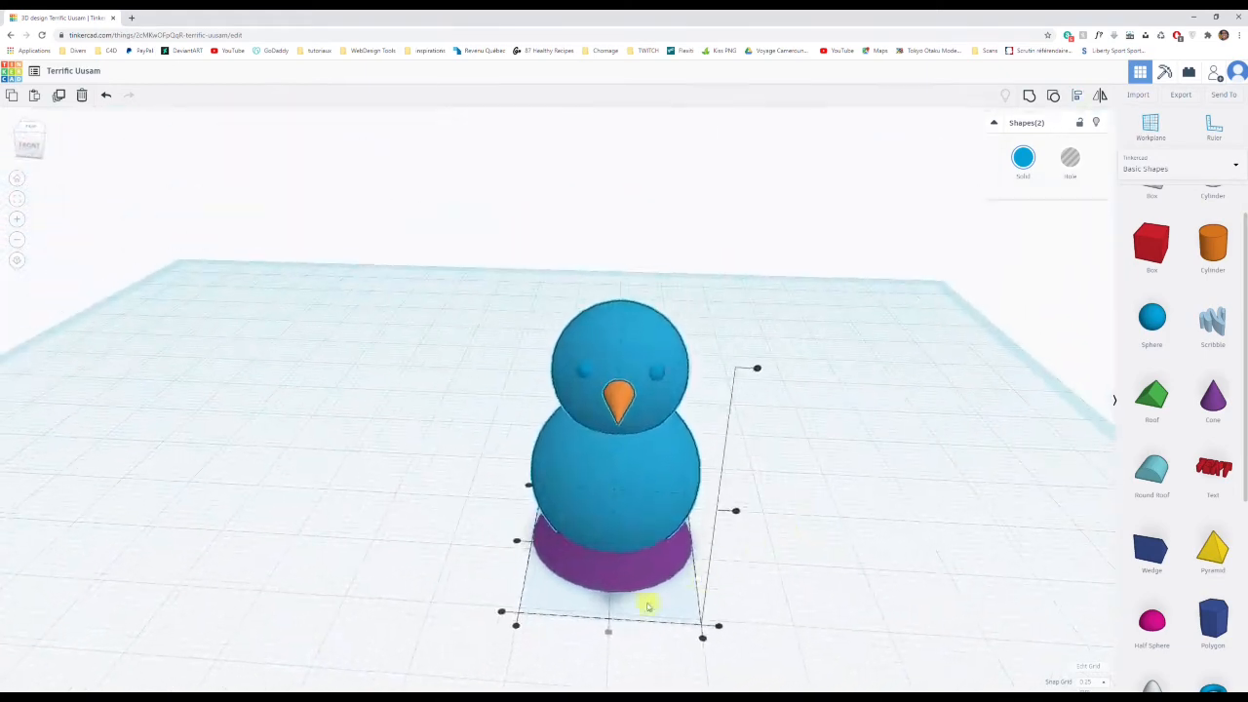
click(608, 635)
Try to slide the nose cone freehand back against the head.
right_drag(498, 576, 725, 431)
click(698, 326)
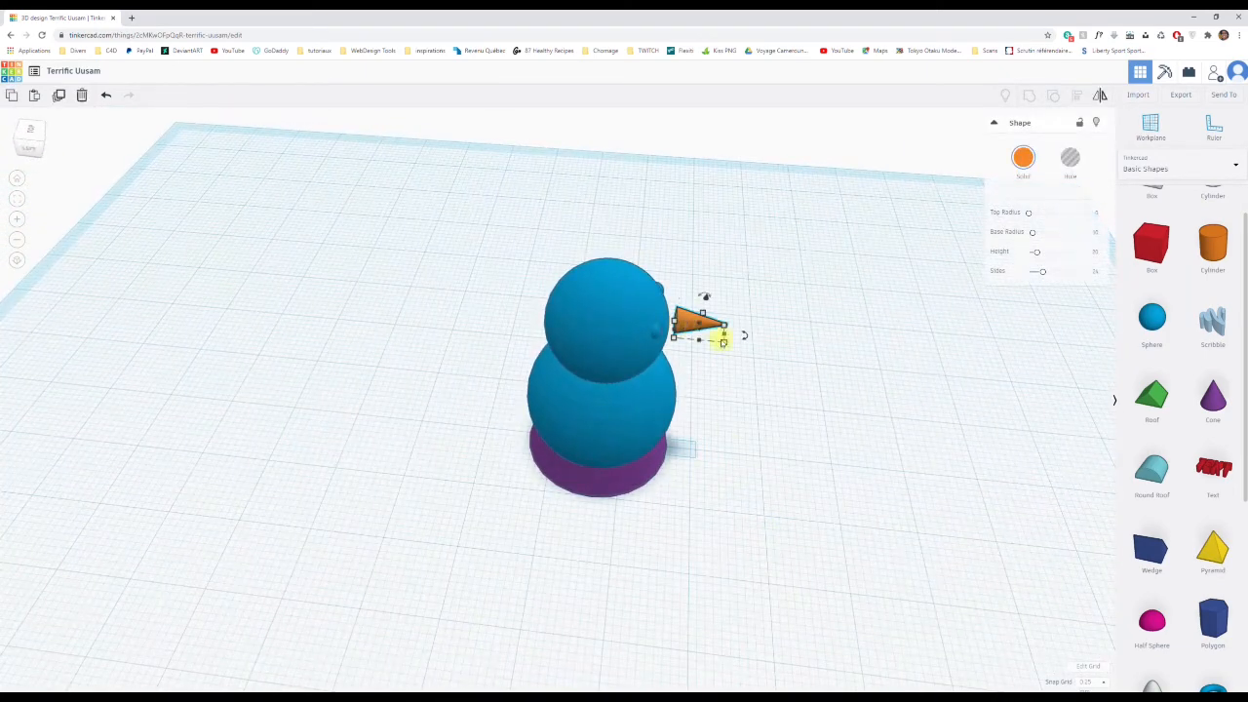
mouse_move(686, 320)
mouse_down()
mouse_move(652, 315)
mouse_move(677, 317)
mouse_up()
right_drag(836, 371, 821, 340)
scroll(814, 385, up, 3)
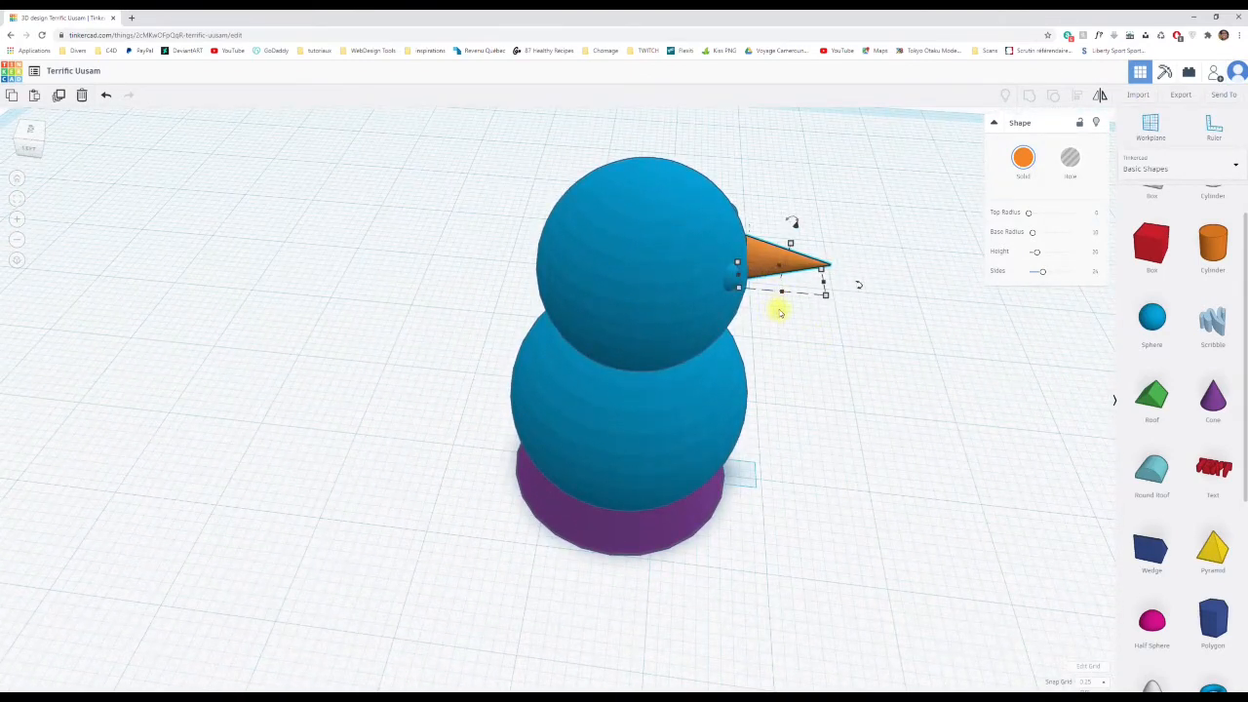
key(ctrl+z)
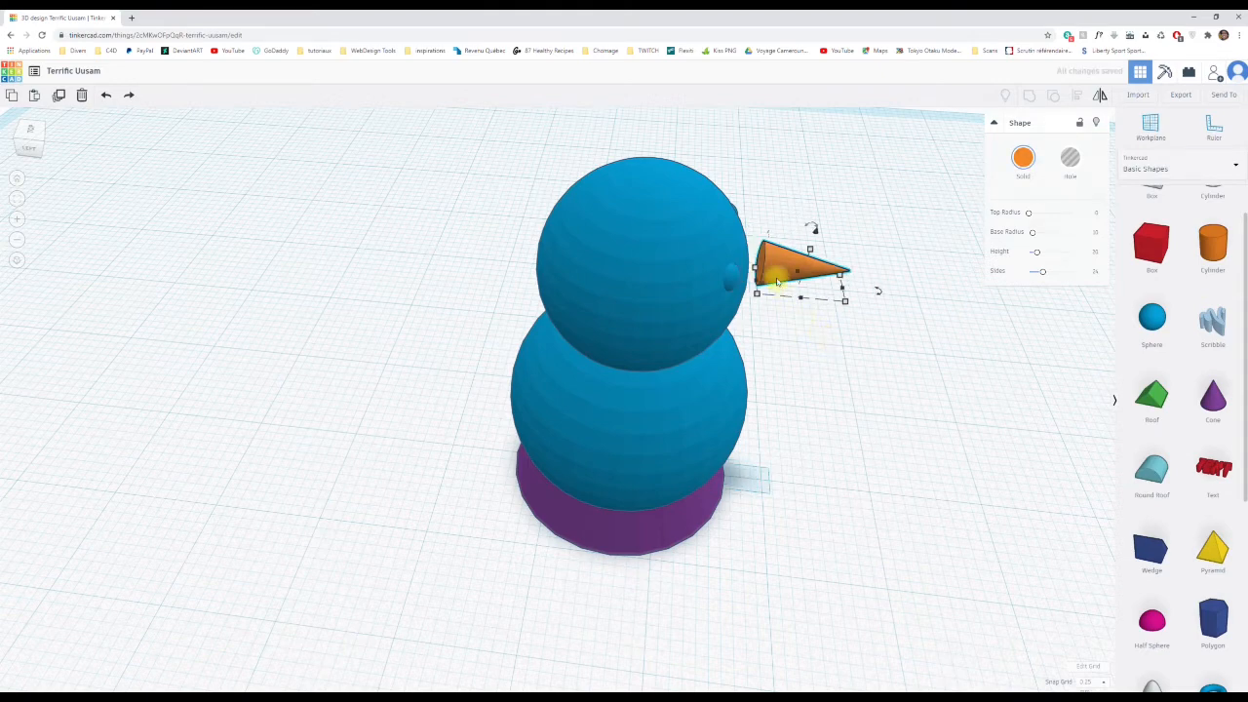
Nudge the nose cone straight back in small increments until its base is embedded in the head.
key(Left)
key(Left)
key(Left)
key(Left)
key(Left)
key(Left)
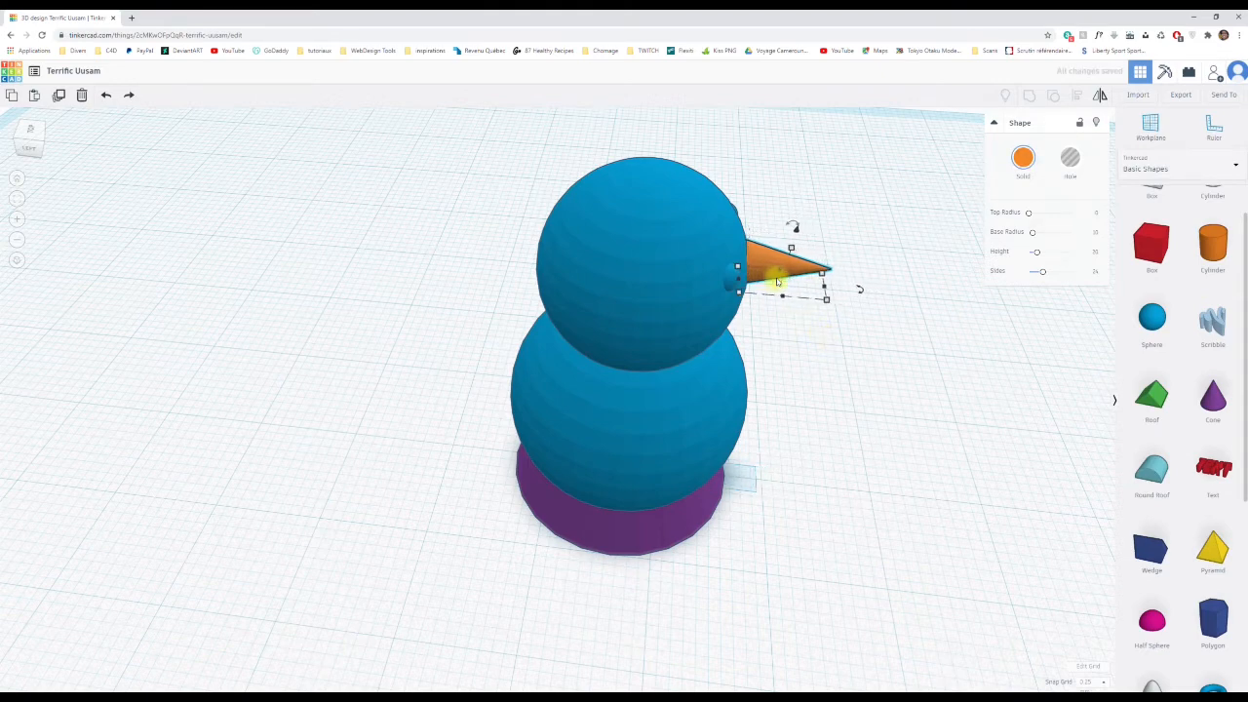
key(Left)
key(Right)
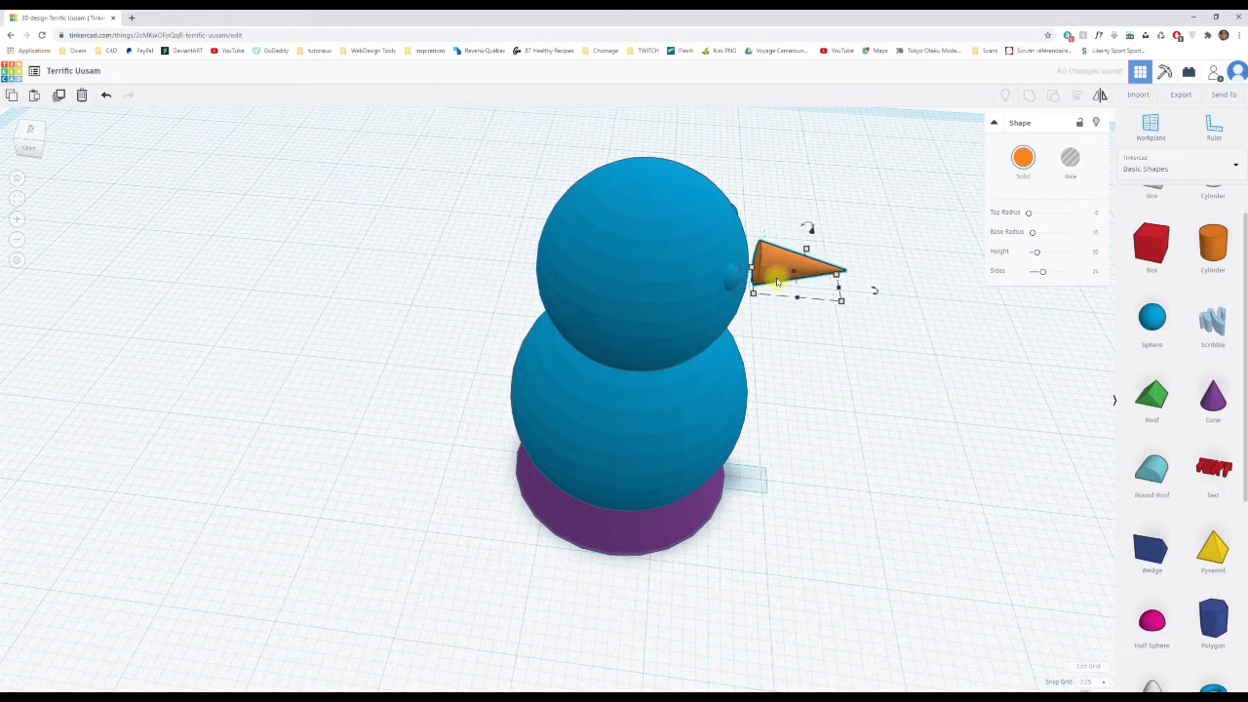
key(Right)
key(Right)
key(Right)
key(Left)
key(Left)
key(Left)
key(Left)
key(Left)
key(Left)
key(Left)
key(Left)
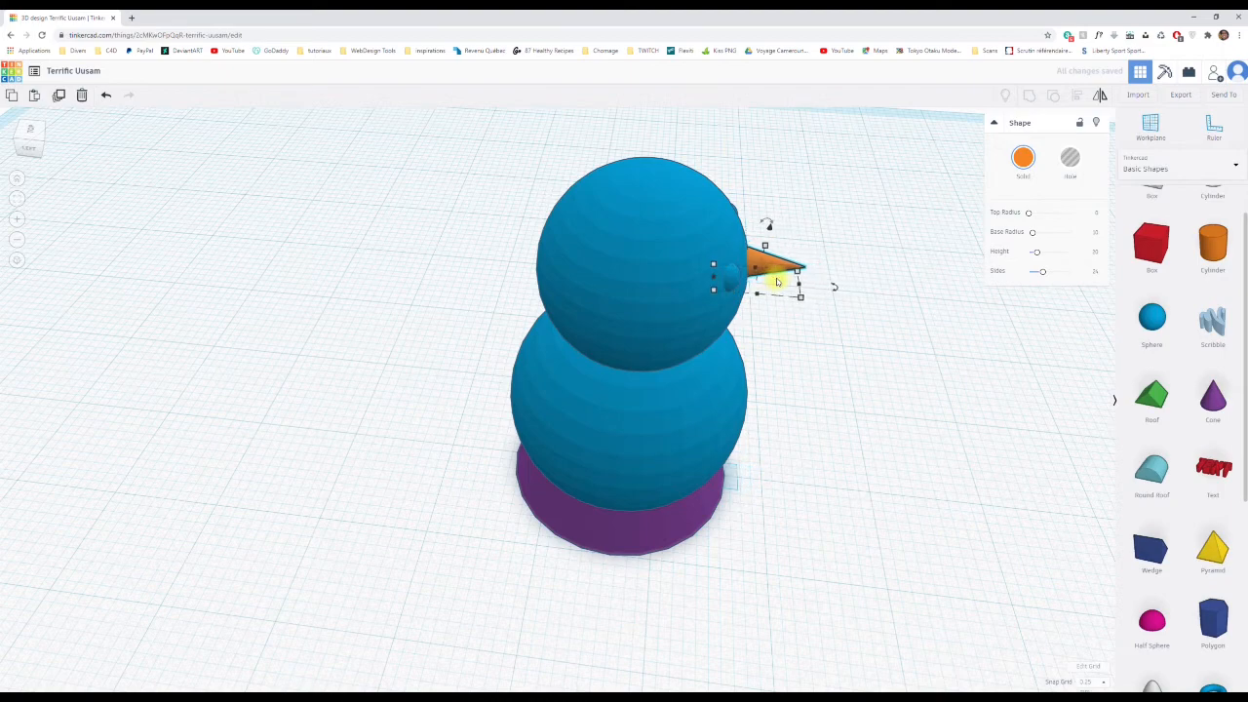
key(Left)
Recolour the snowman's head and body white.
right_drag(829, 308, 699, 452)
click(739, 483)
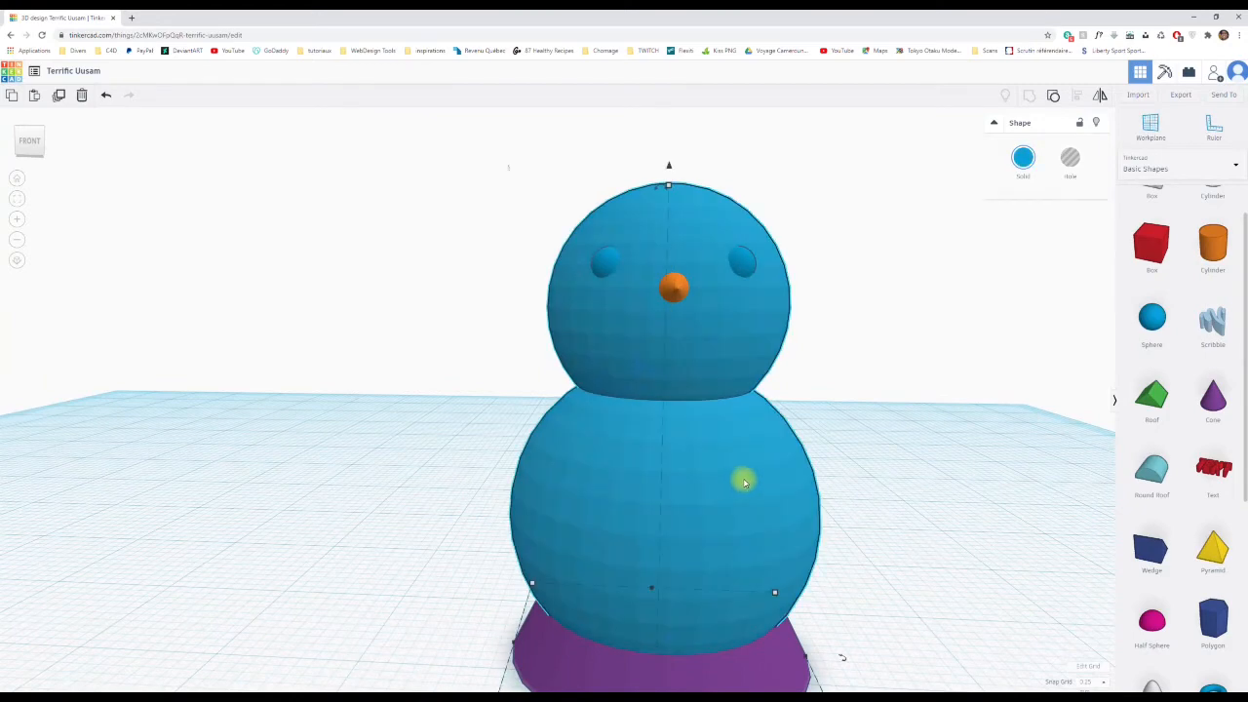
click(1023, 157)
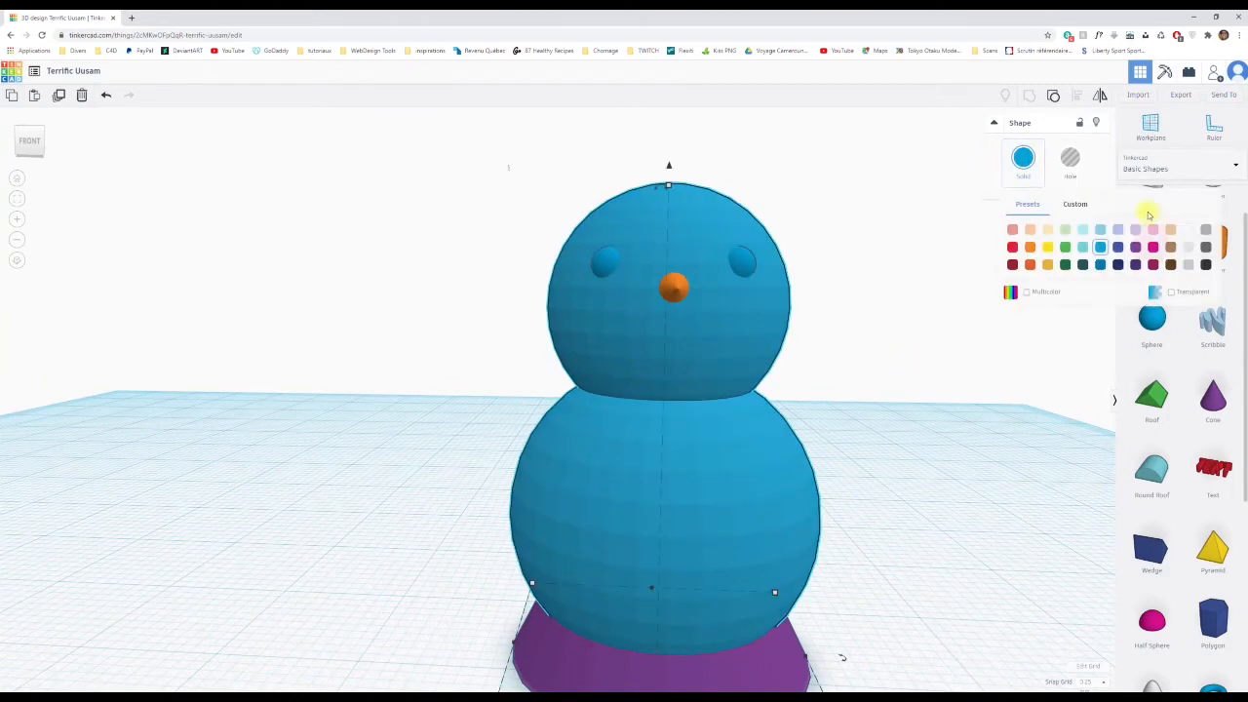
click(1188, 230)
Recolour the purple base under the snowman black.
mouse_move(722, 438)
right_down()
mouse_move(610, 432)
mouse_move(723, 415)
right_up()
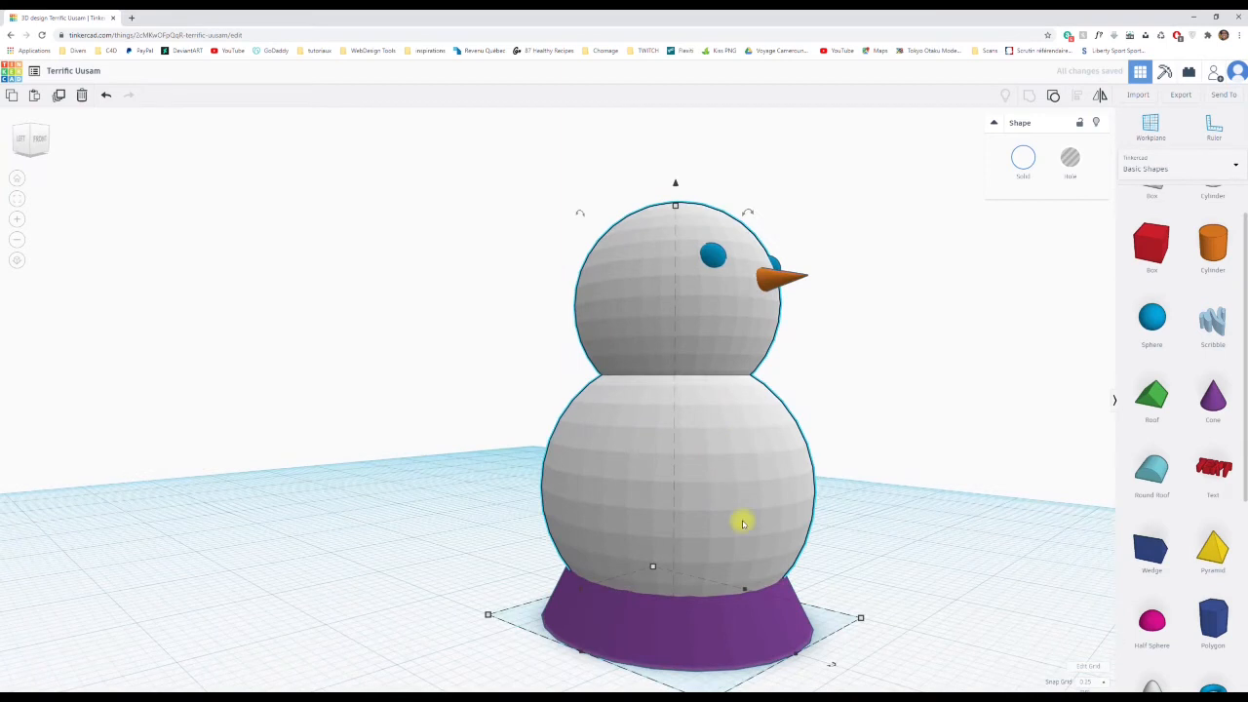
click(757, 635)
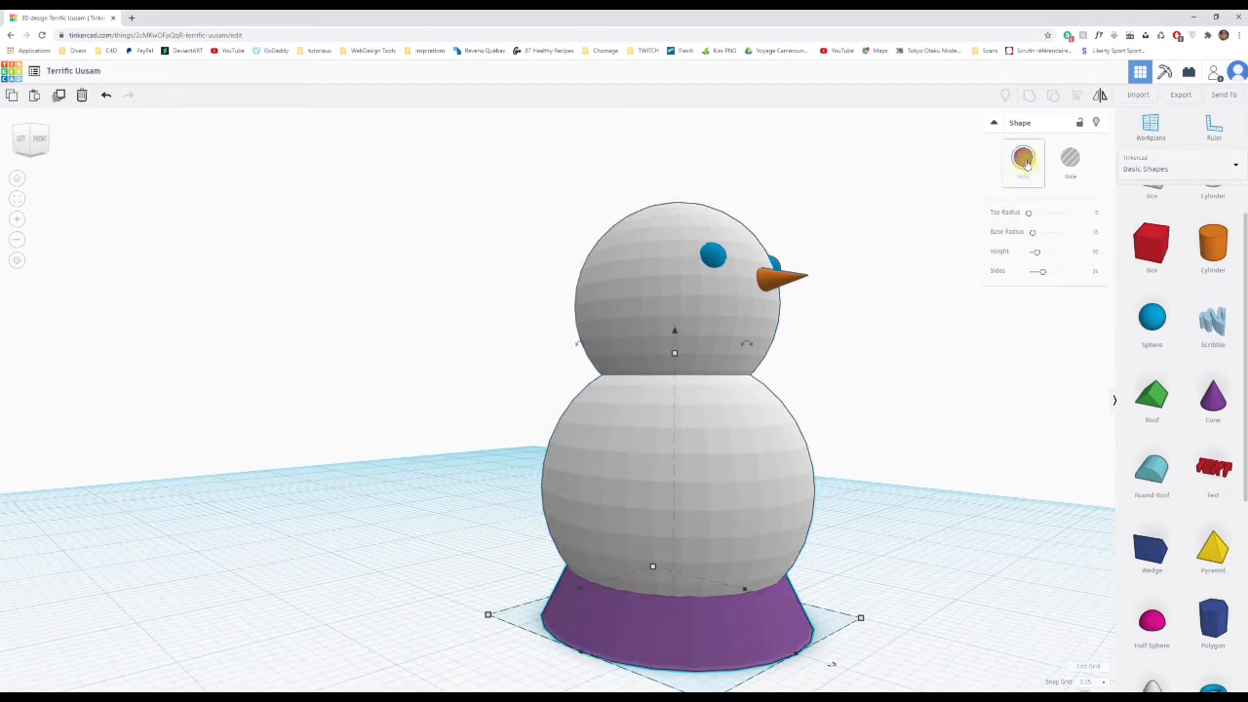
click(1026, 165)
click(1205, 265)
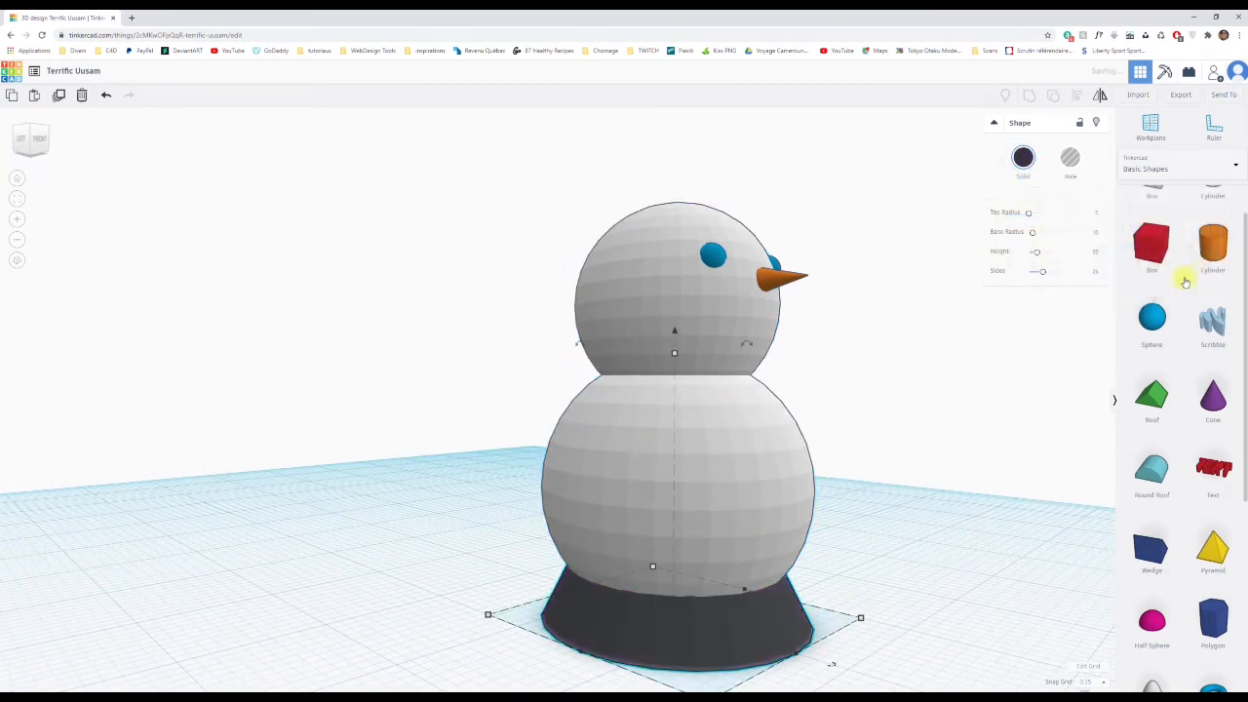
Recolour the snowman's two eyes black.
right_drag(936, 387, 682, 416)
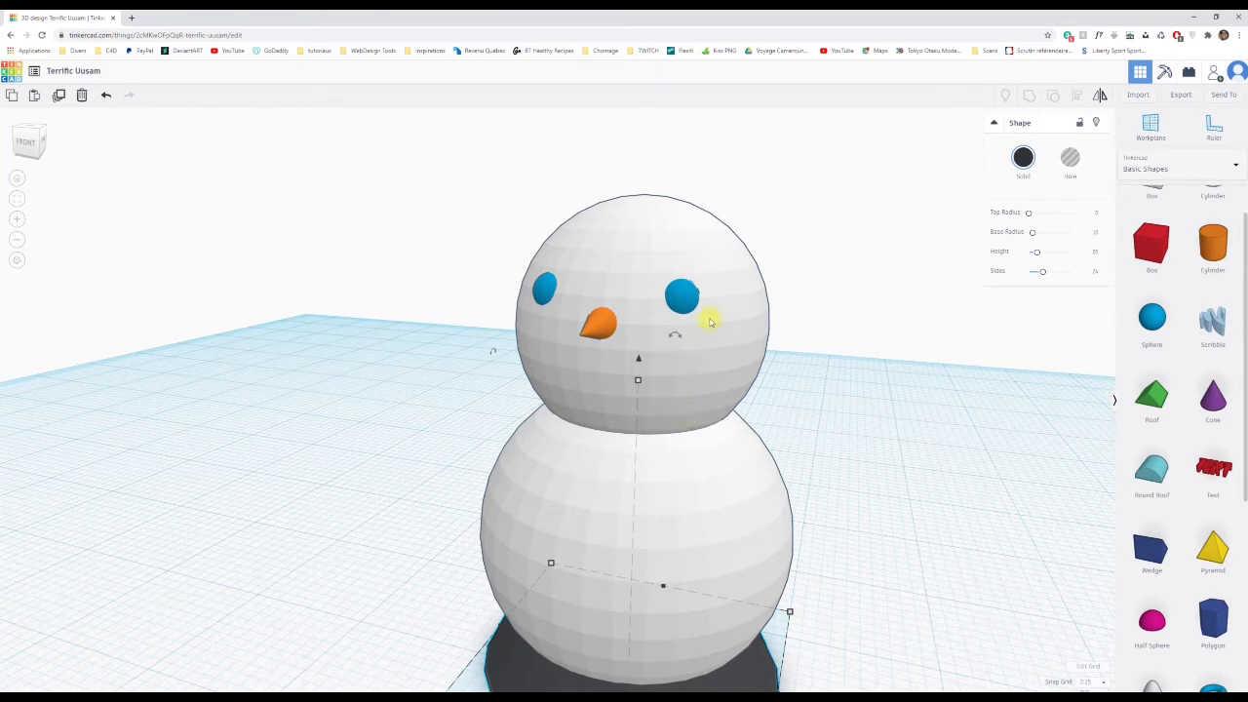
click(681, 294)
click(1023, 157)
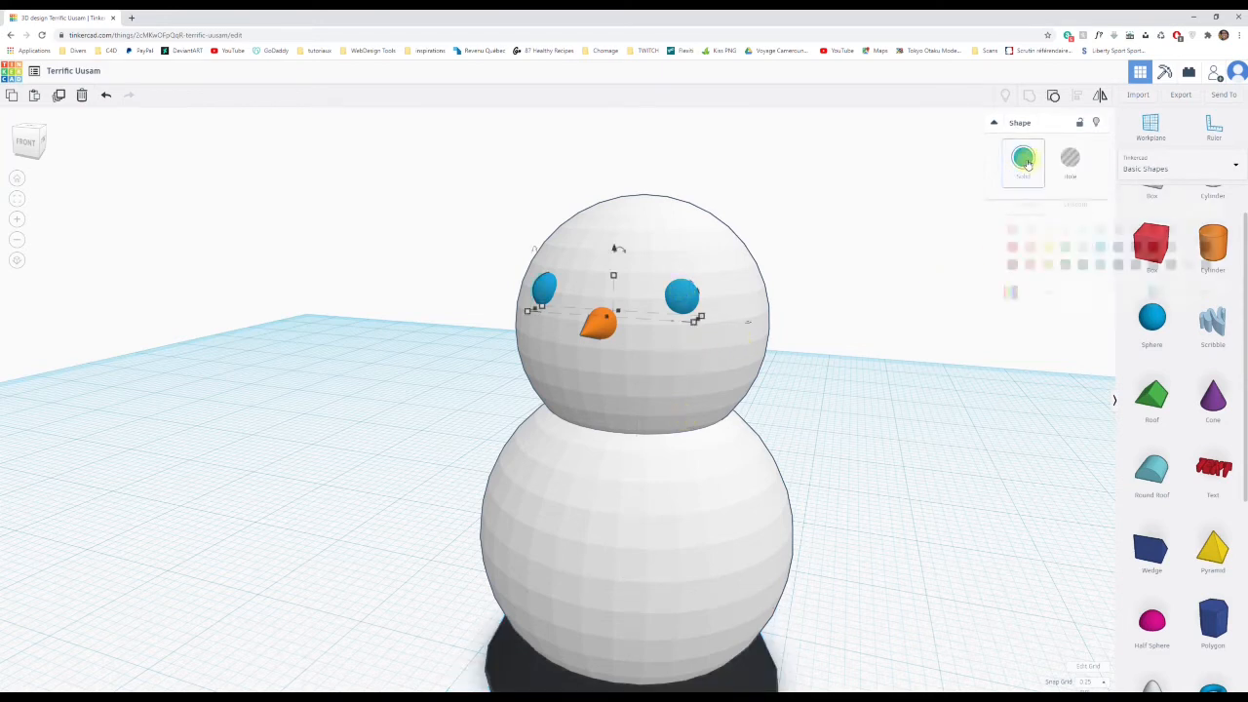
click(1206, 265)
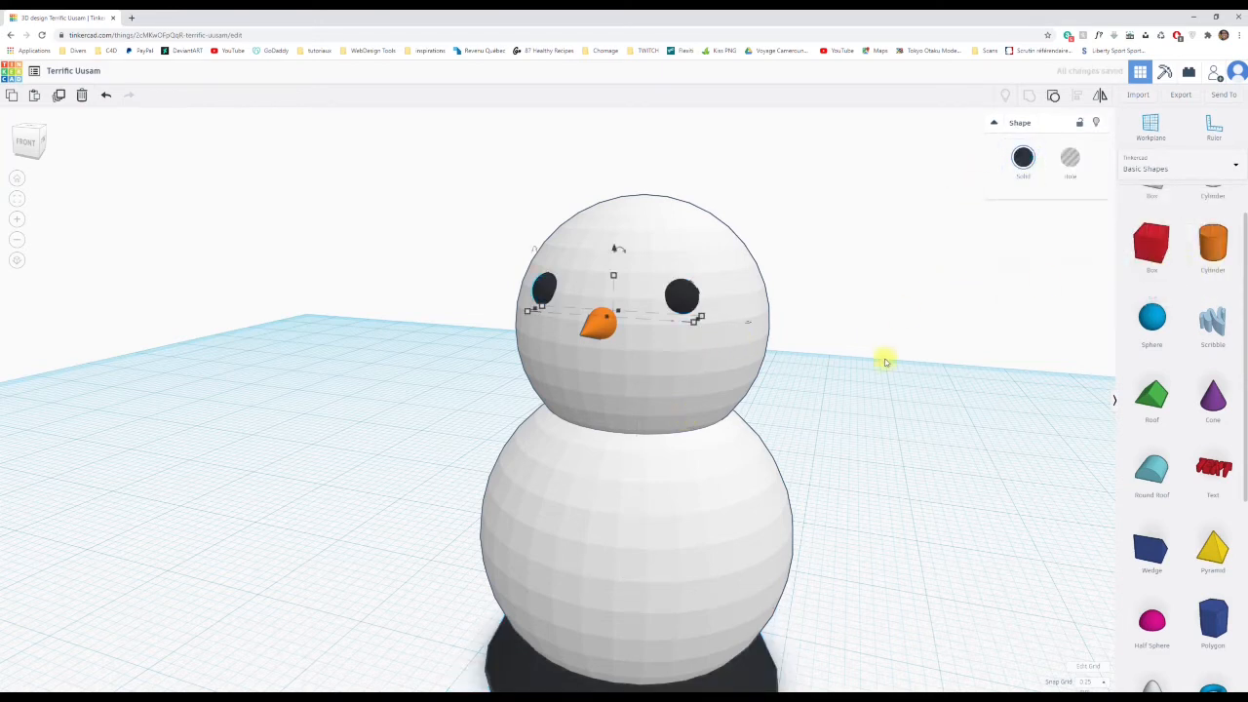
Recolour the snowman's base bright blue.
scroll(879, 417, down, 3)
right_drag(855, 442, 1042, 487)
click(875, 469)
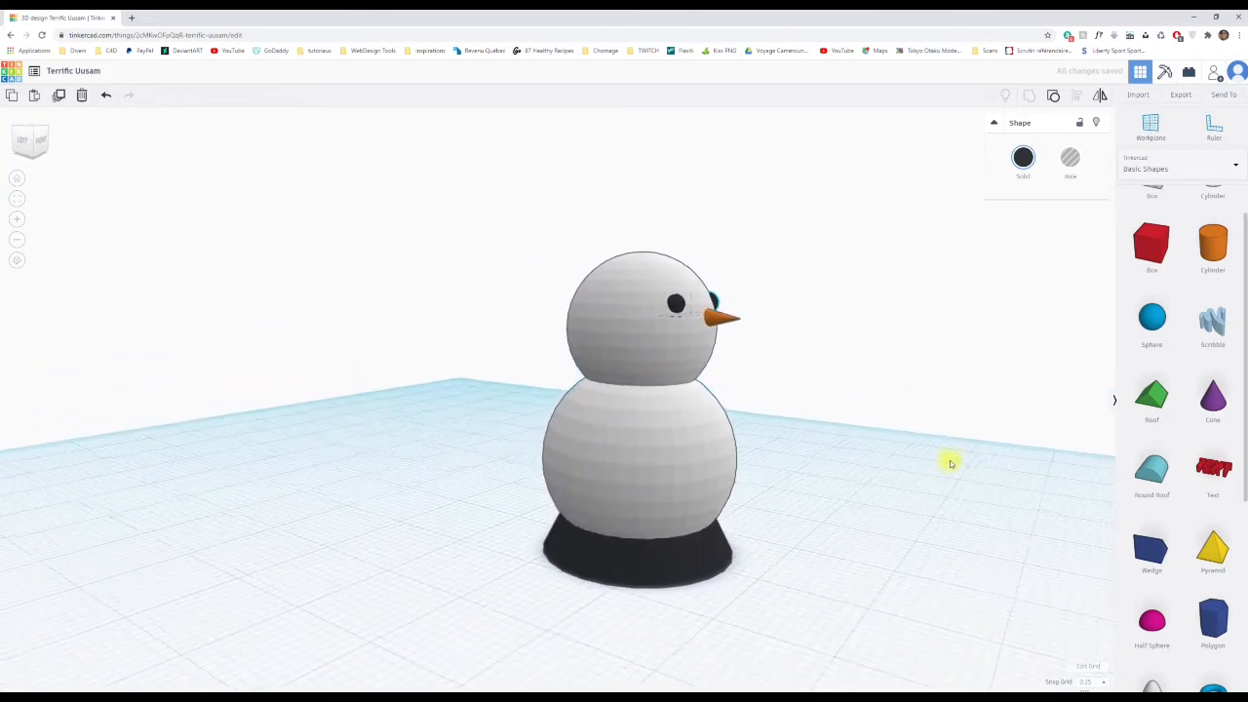
right_drag(950, 462, 752, 451)
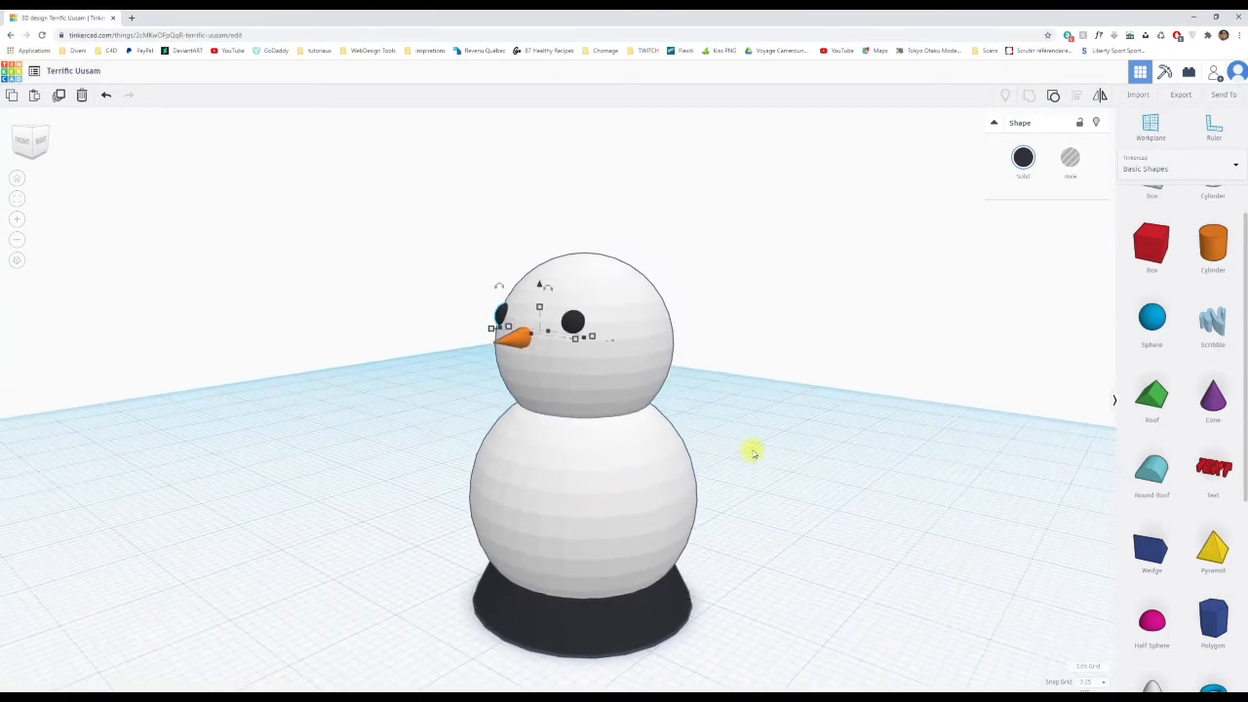
click(666, 599)
click(1024, 159)
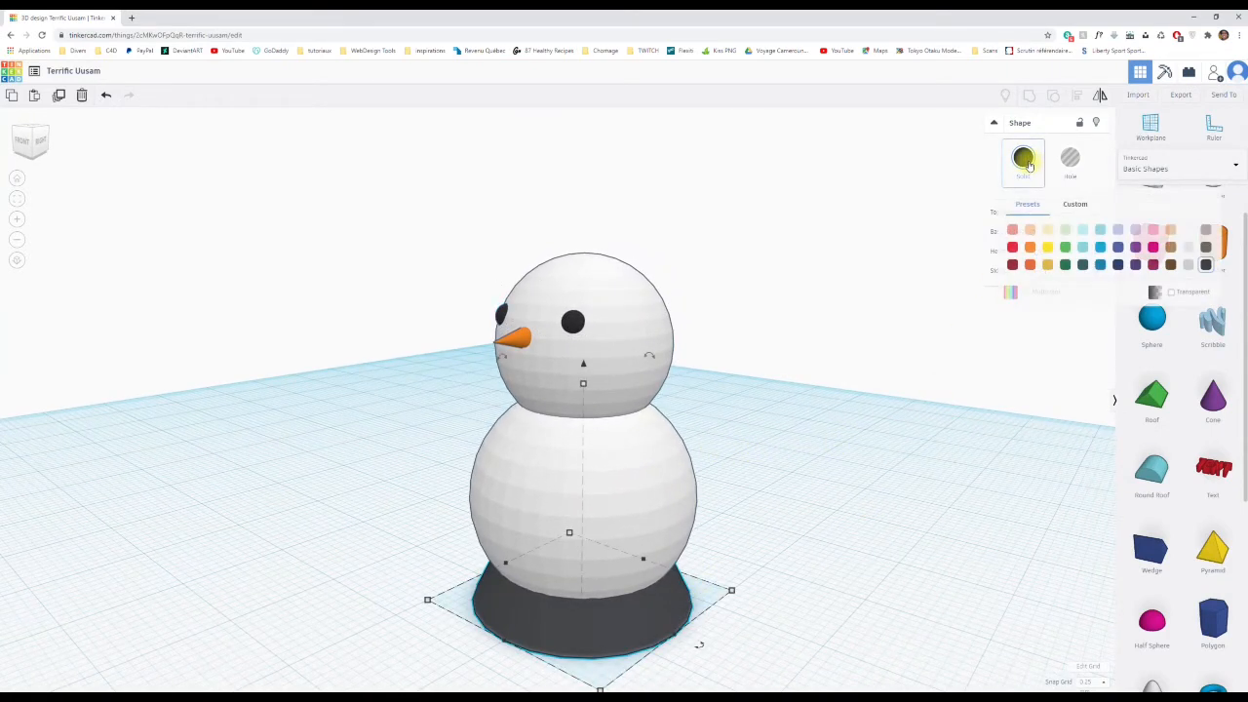
click(1100, 248)
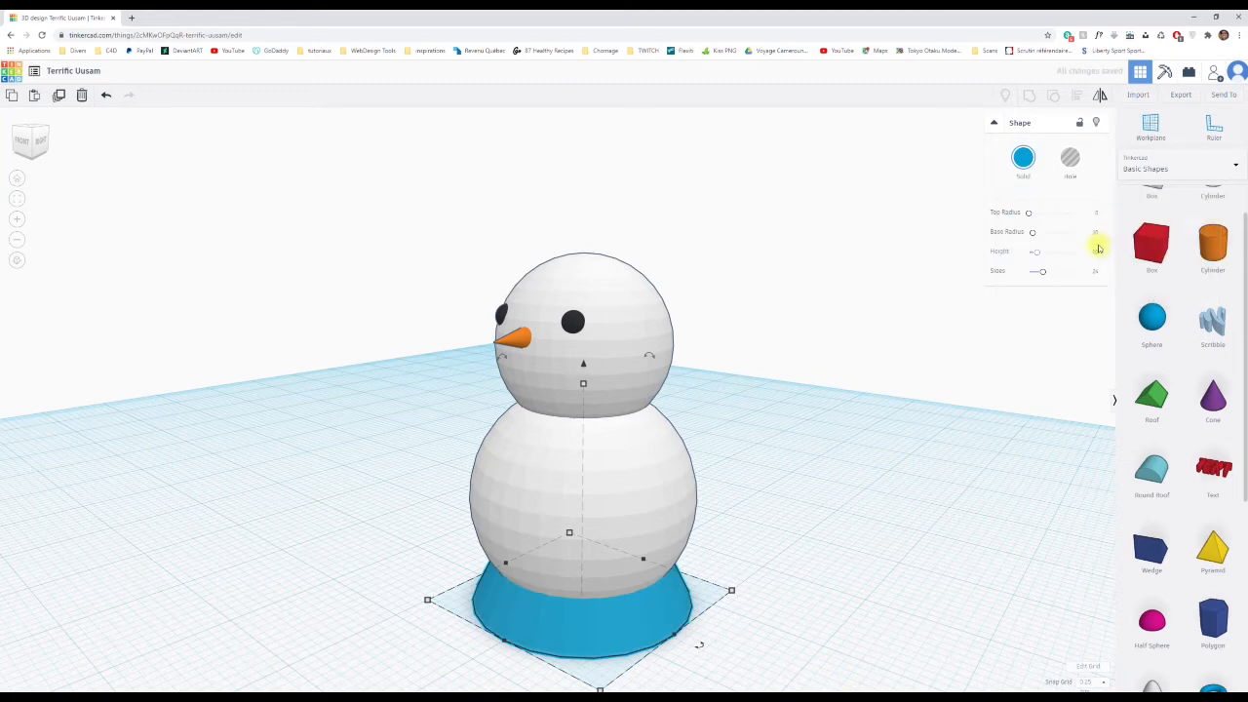
Add a paraboloid from the basic shapes to the workplane beside the snowman.
right_drag(816, 382, 702, 396)
right_drag(671, 463, 897, 451)
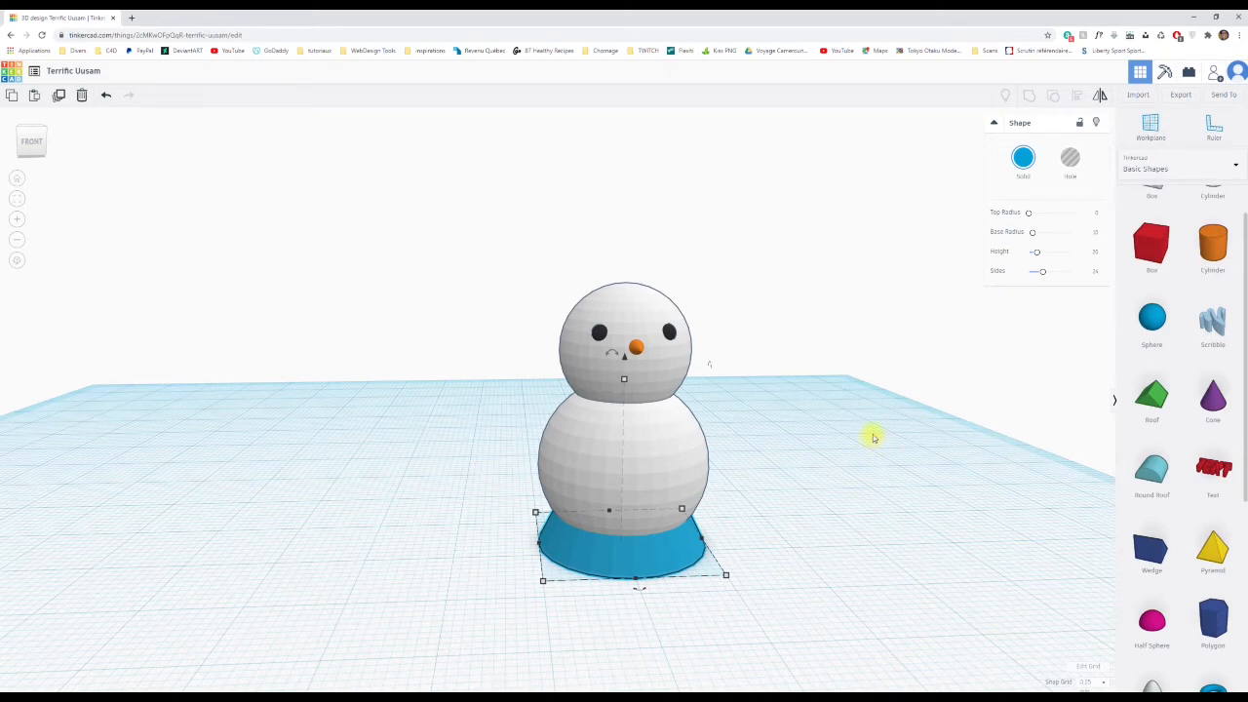
scroll(831, 417, down, 2)
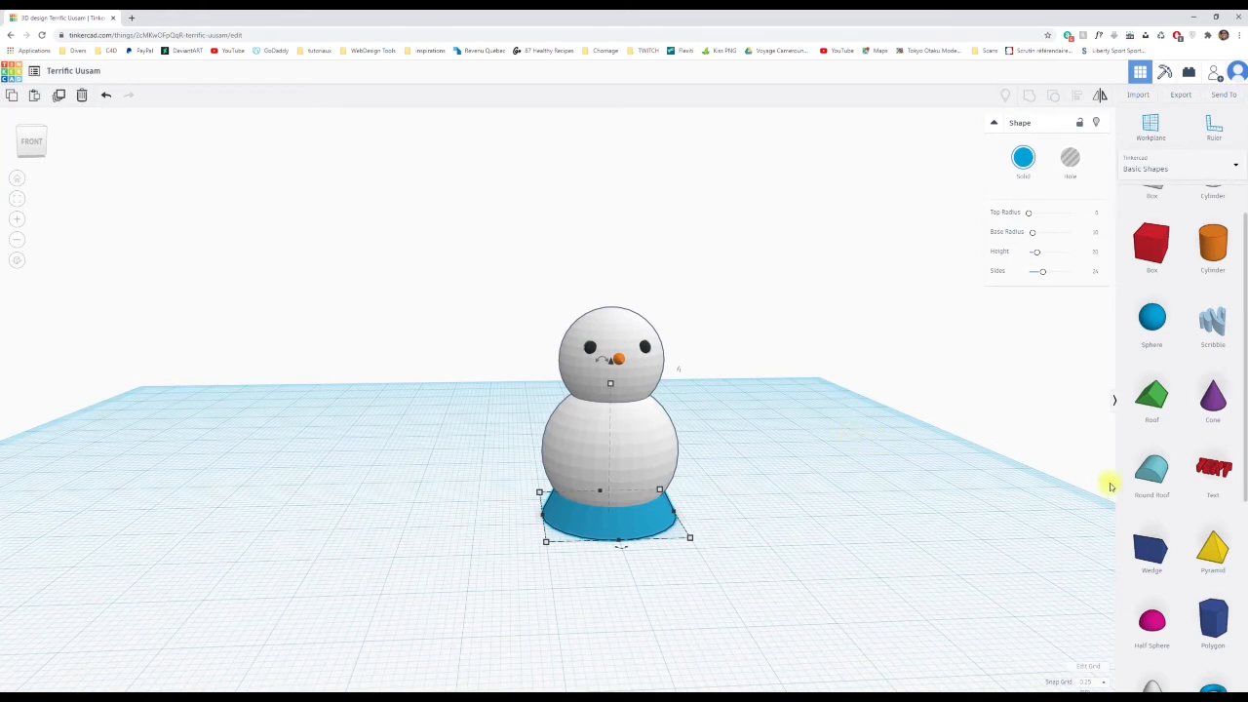
scroll(1153, 468, down, 3)
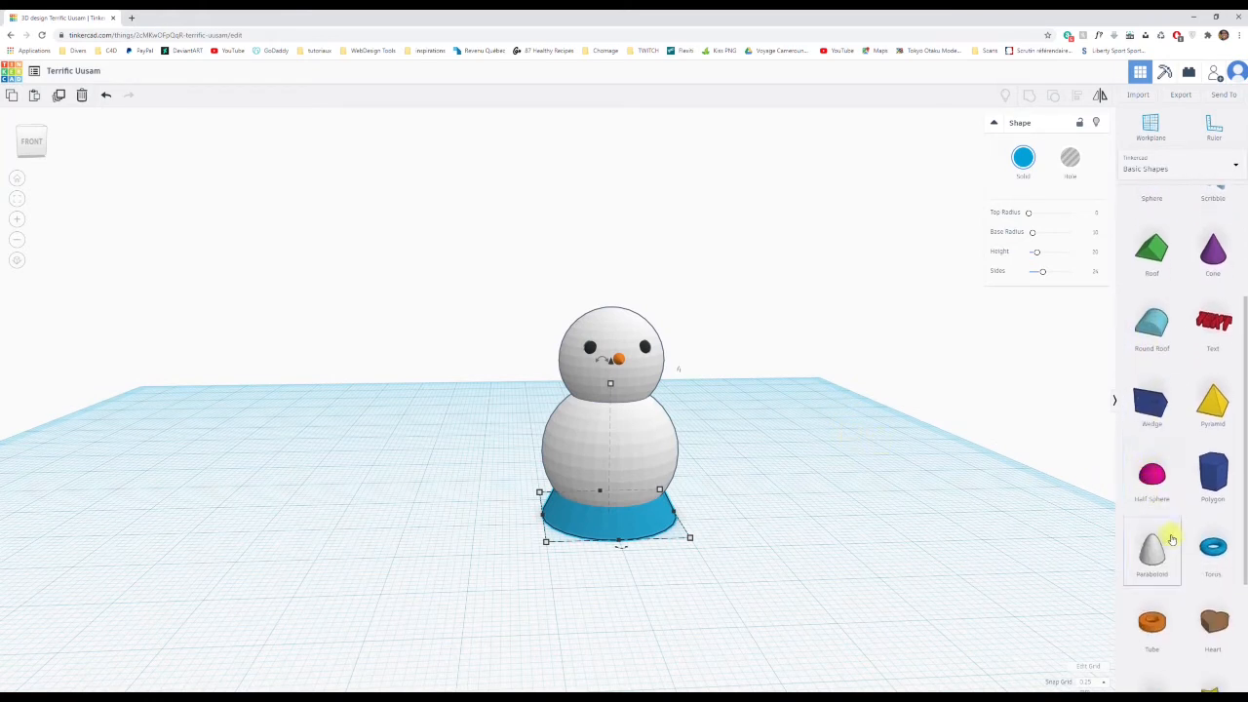
drag(1156, 556, 822, 505)
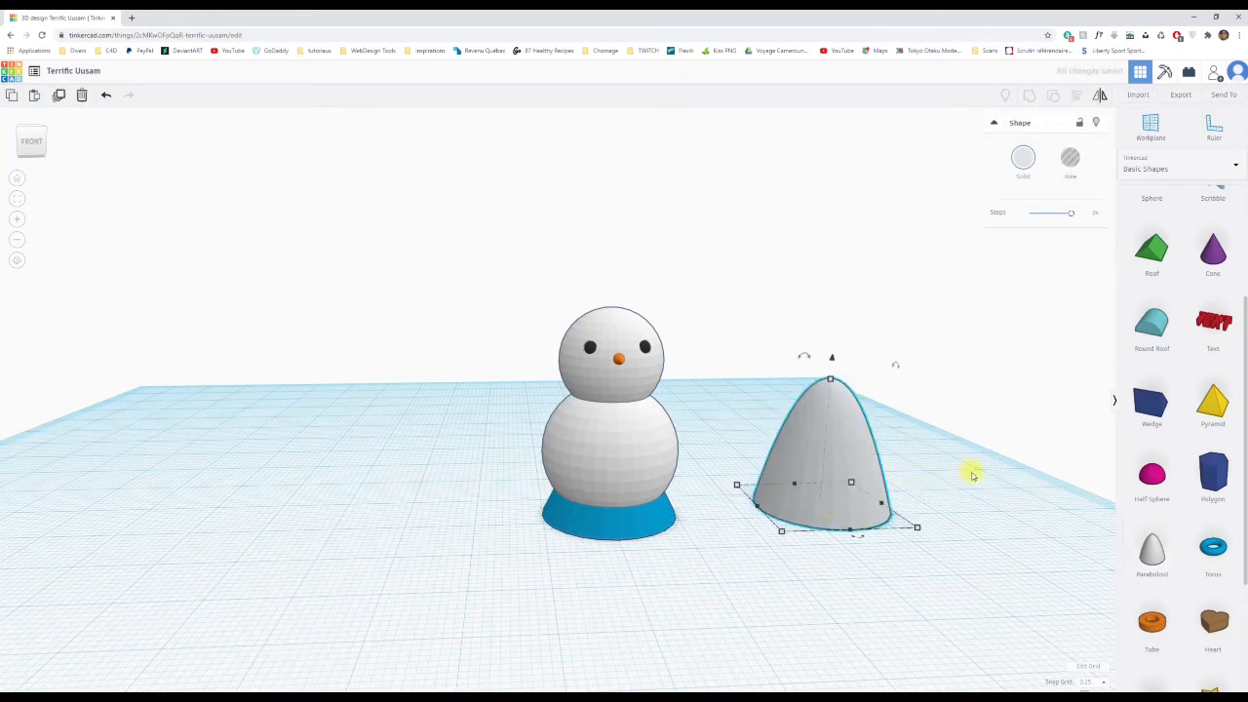
Set the paraboloid's height to 11 mm and its base to 3 mm by 3 mm.
right_drag(972, 476, 930, 476)
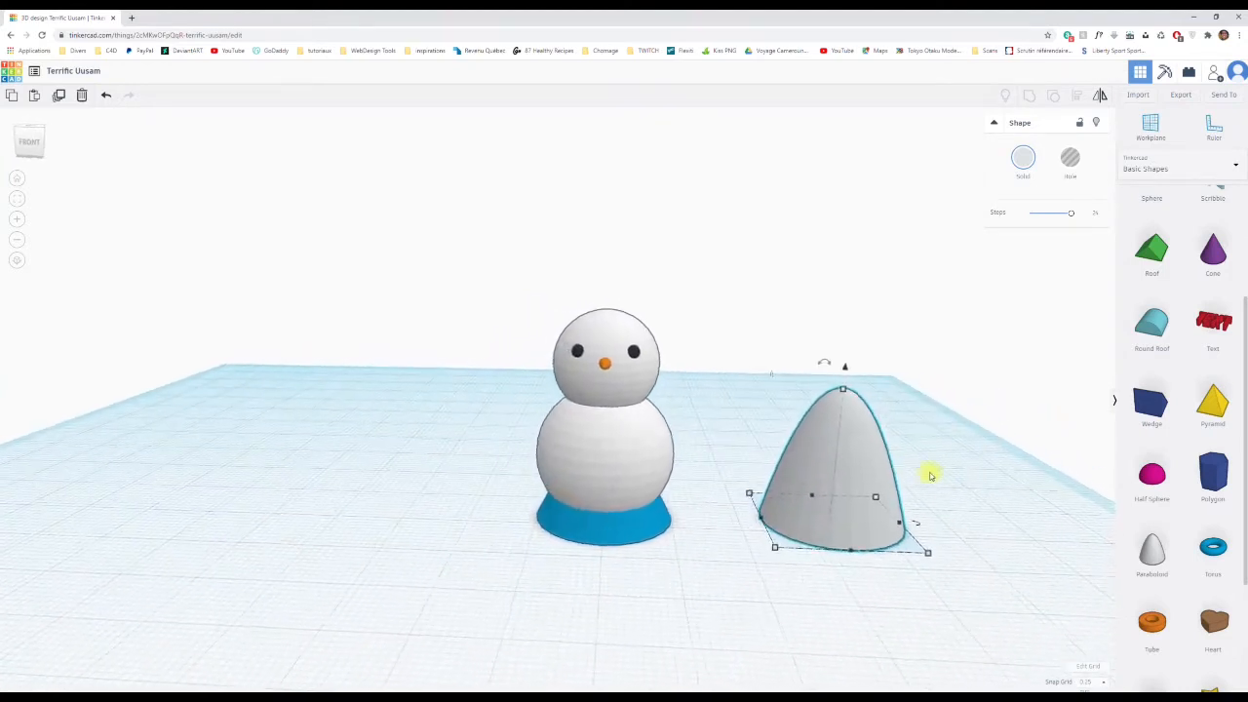
click(842, 389)
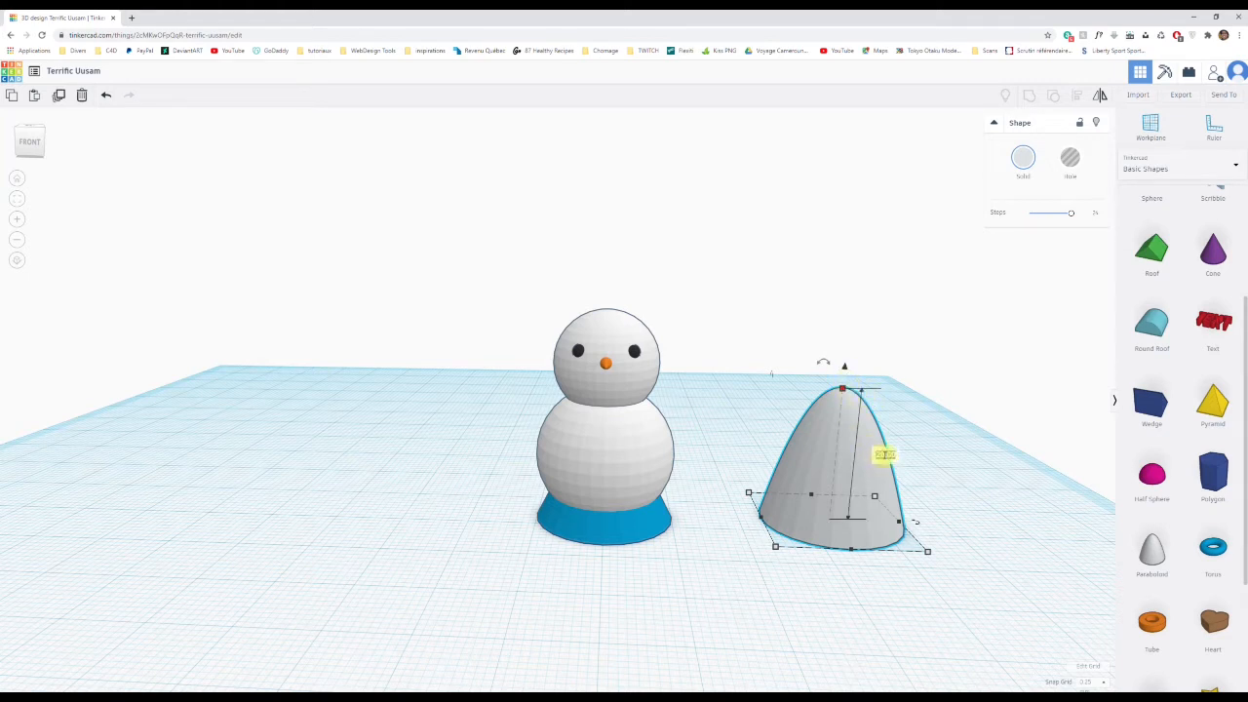
click(885, 454)
text(11)
key(Return)
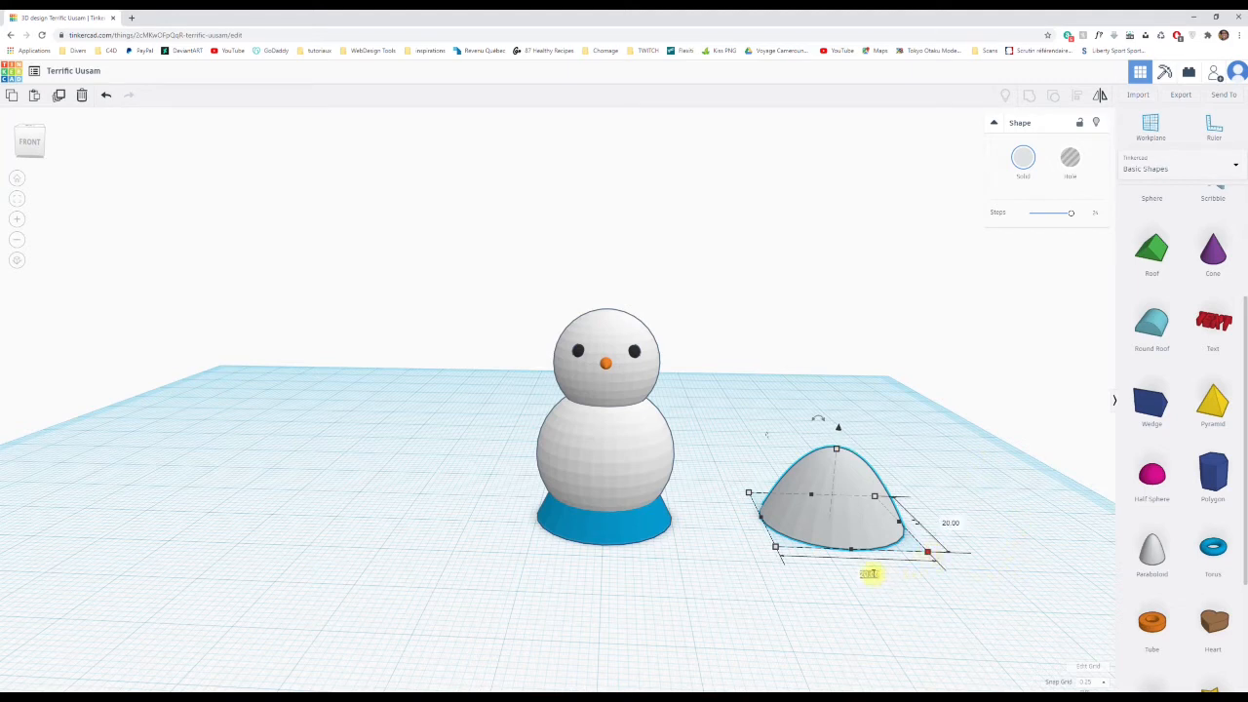
key(Tab)
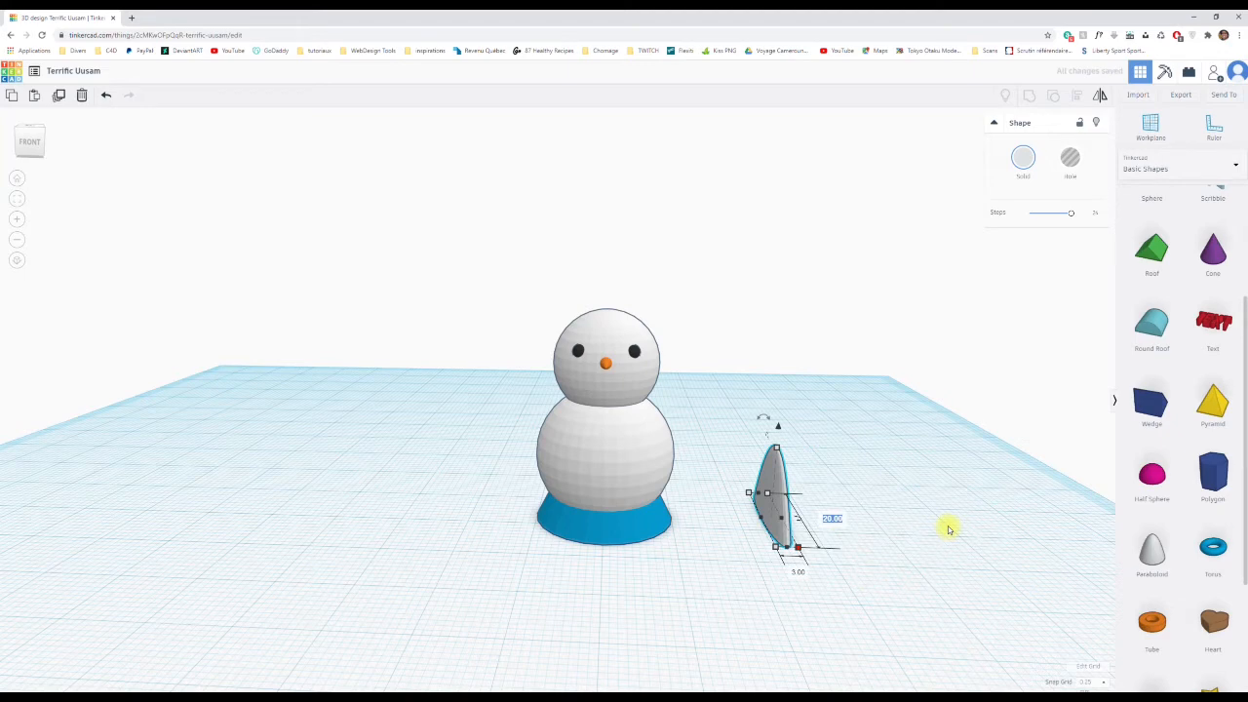
key(Return)
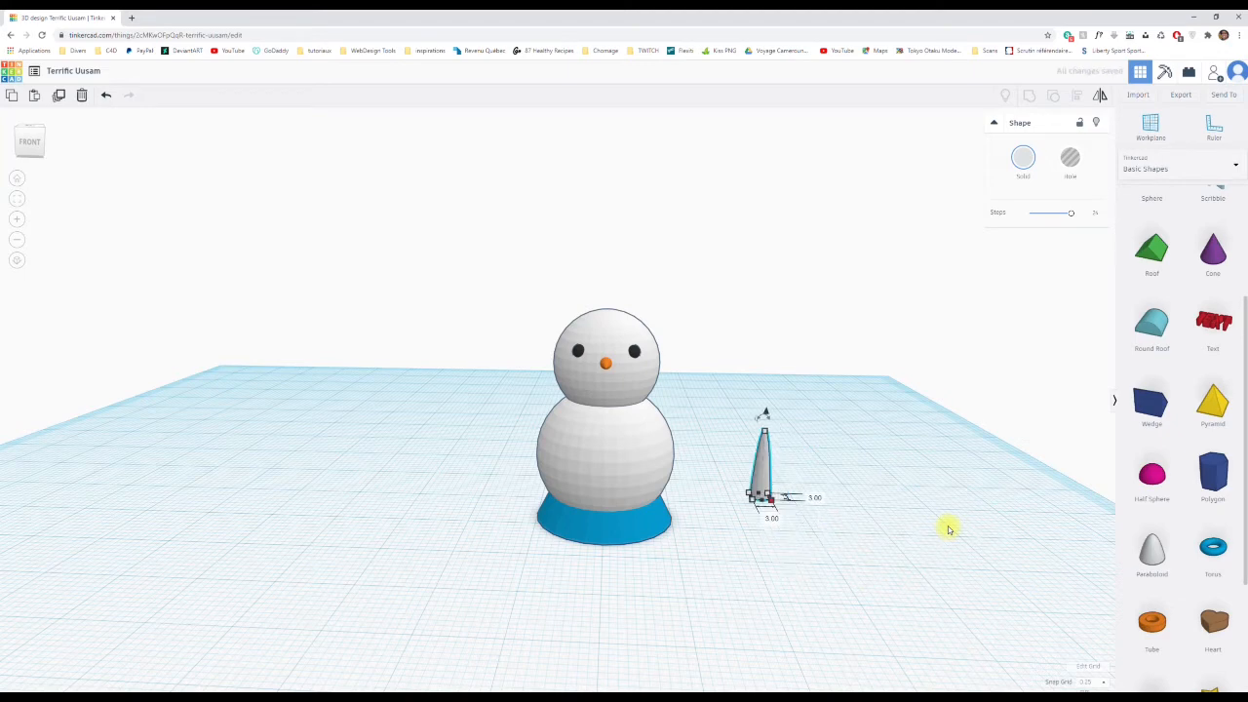
click(891, 529)
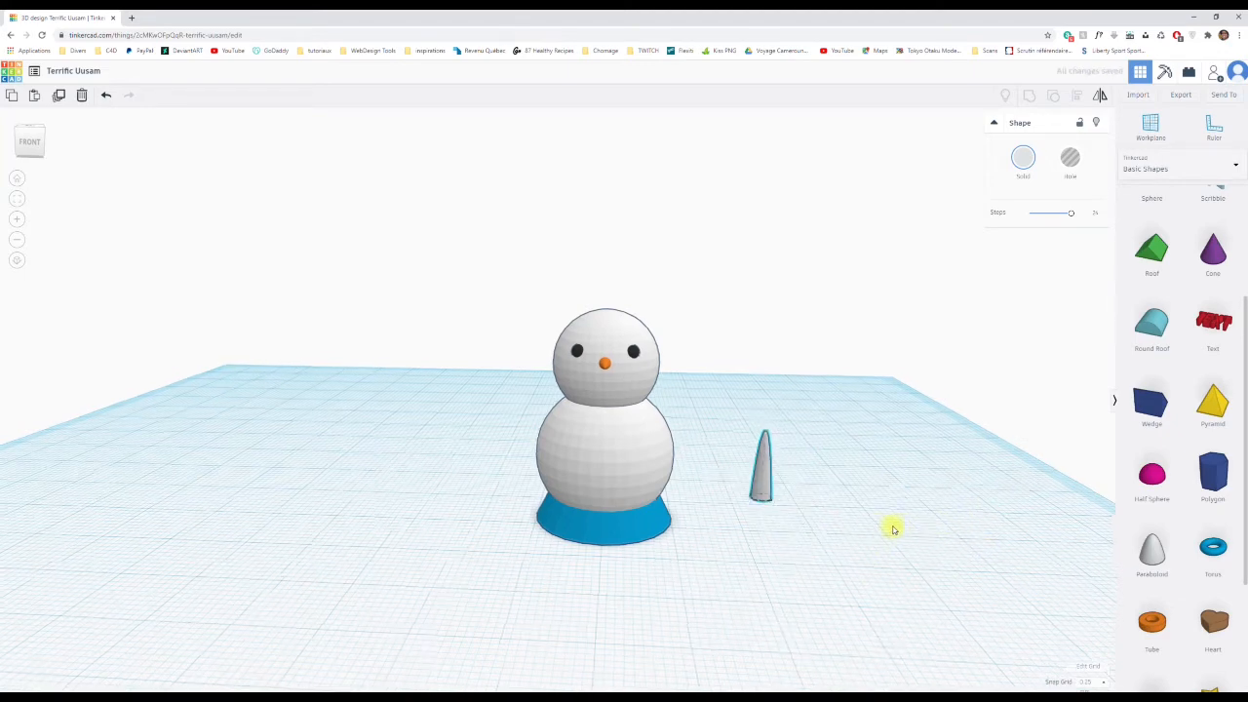
Move the slim paraboloid about 9 mm forward on the workplane beside the snowman.
right_drag(891, 529, 810, 563)
drag(768, 494, 749, 527)
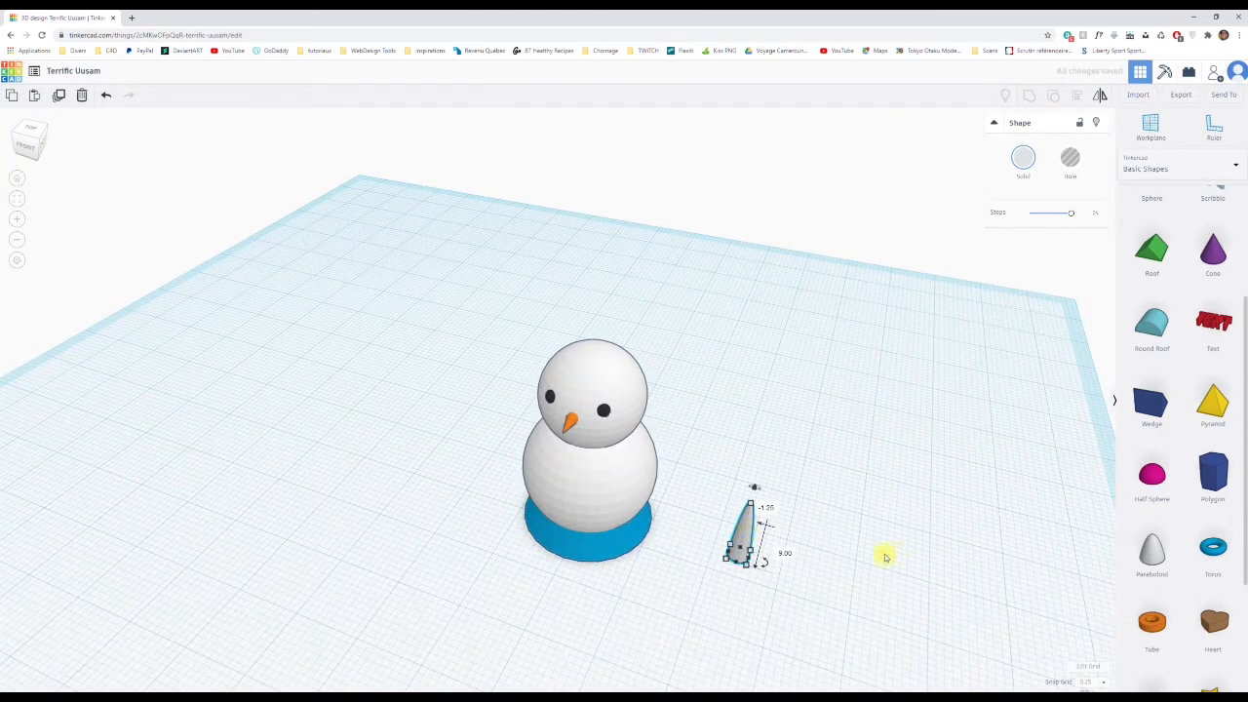
right_drag(886, 555, 920, 537)
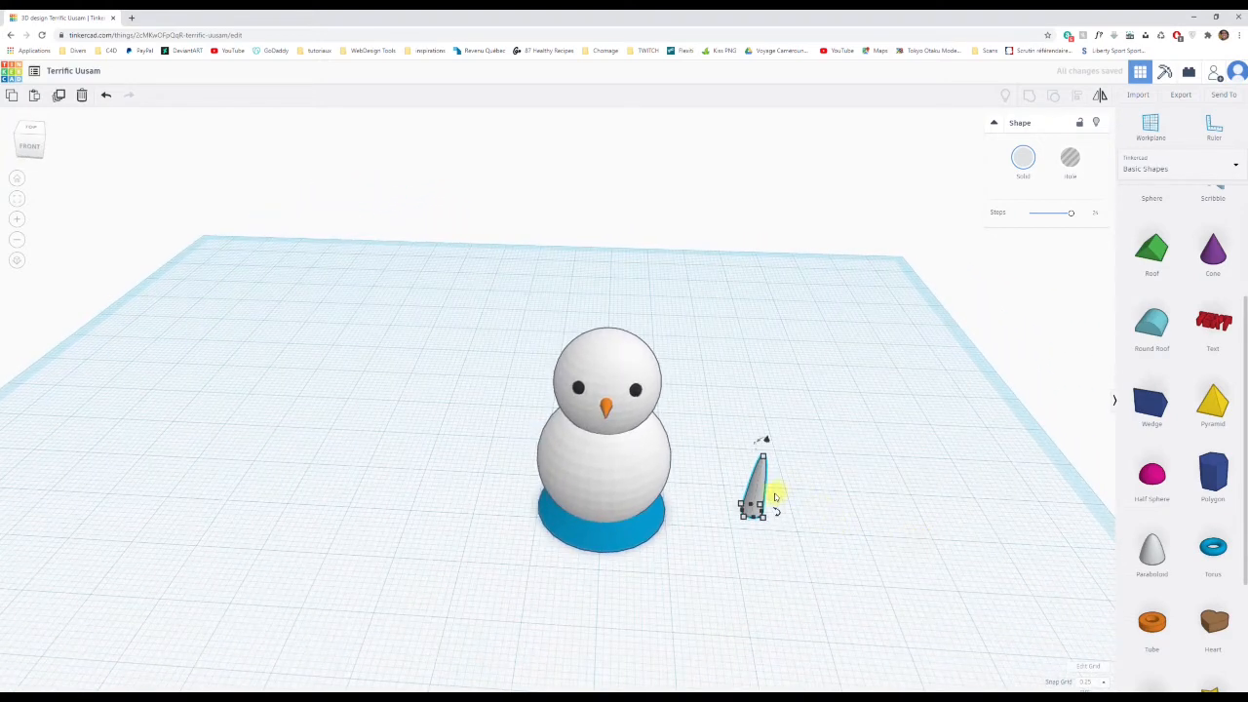
scroll(830, 519, up, 4)
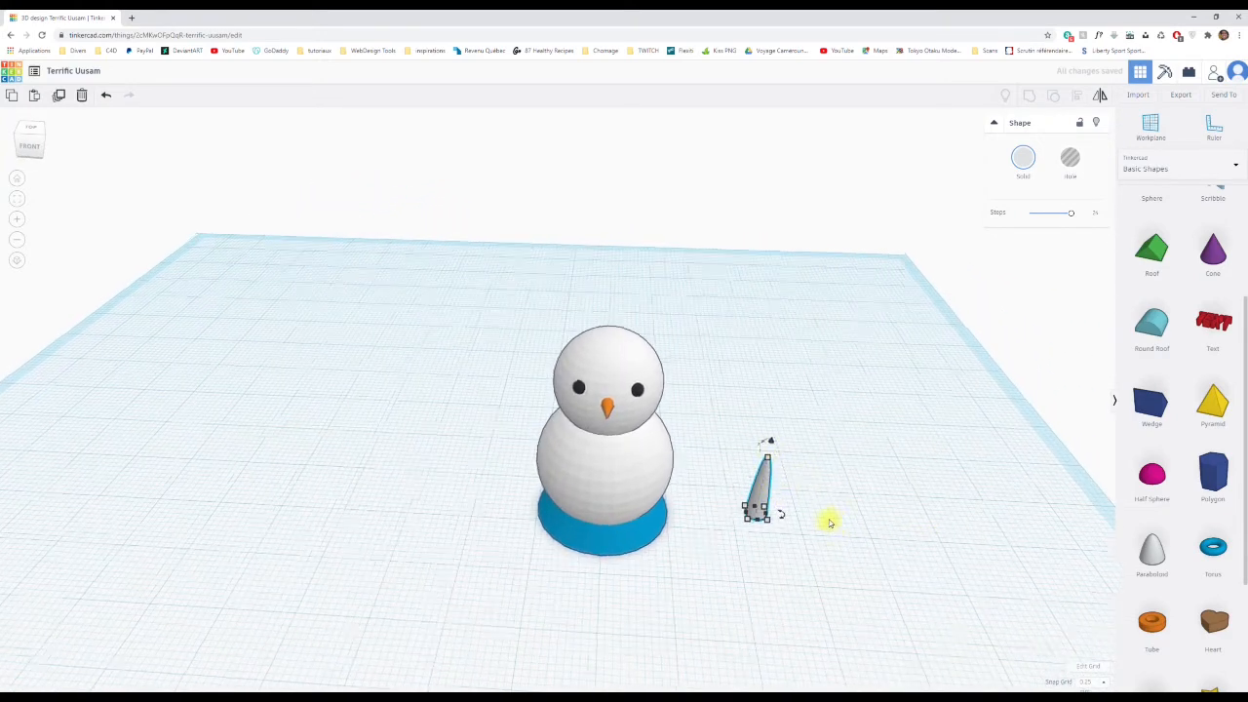
right_drag(919, 552, 936, 528)
middle_drag(936, 526, 808, 473)
drag(808, 402, 819, 375)
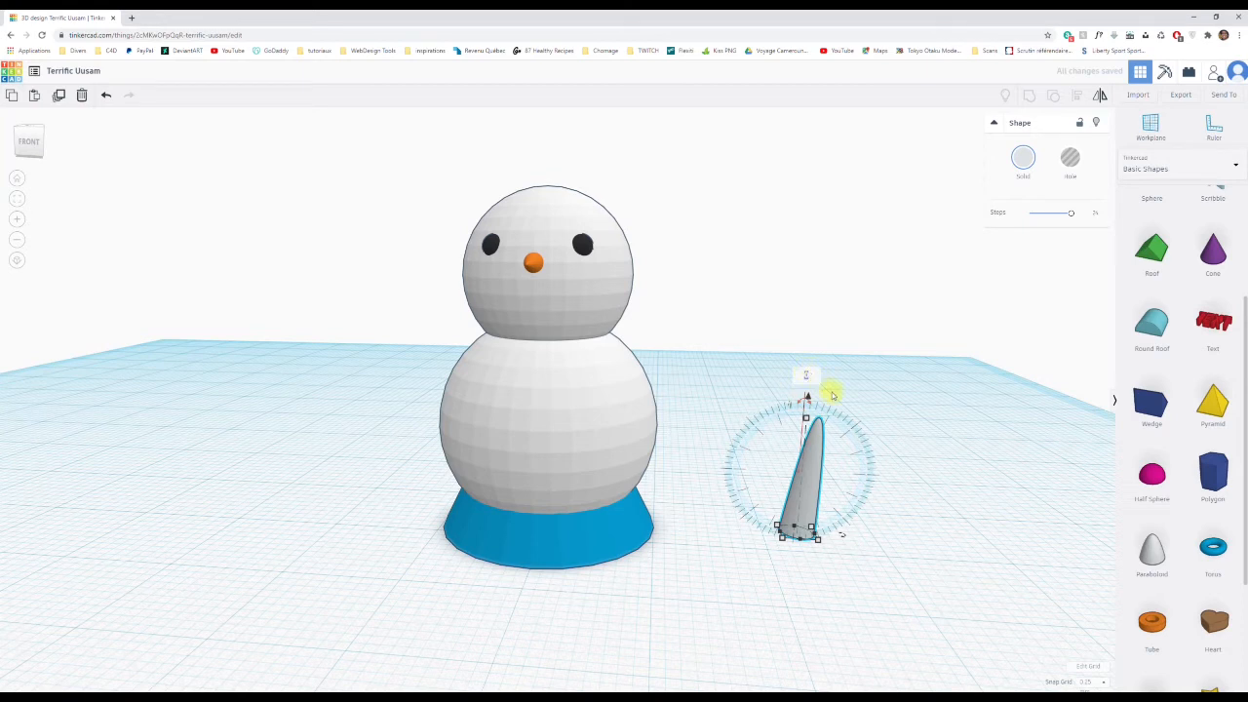
drag(831, 393, 832, 394)
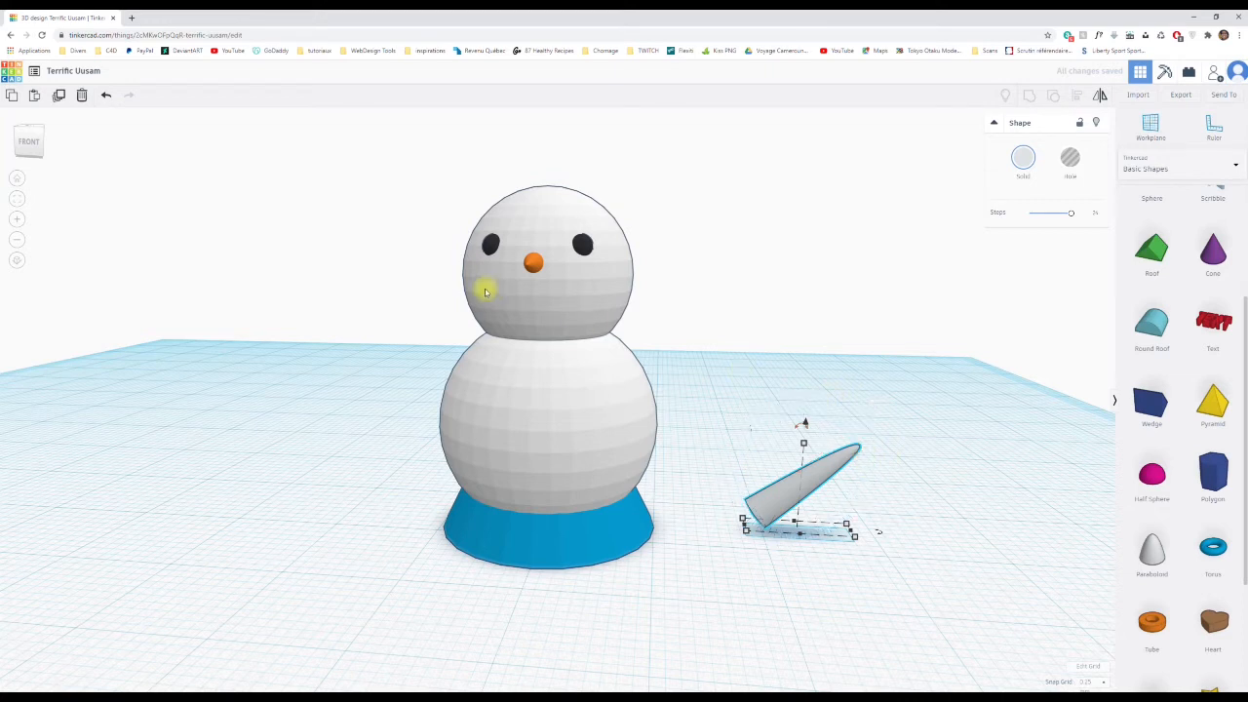
click(107, 97)
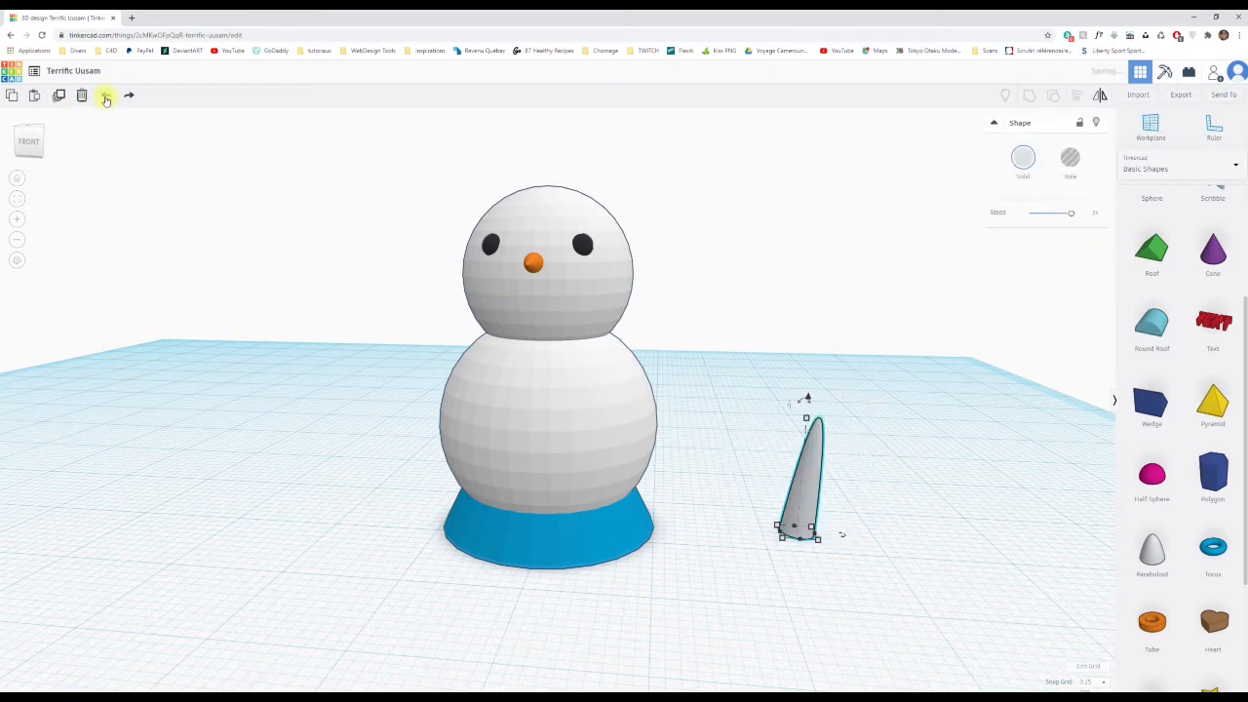
click(106, 97)
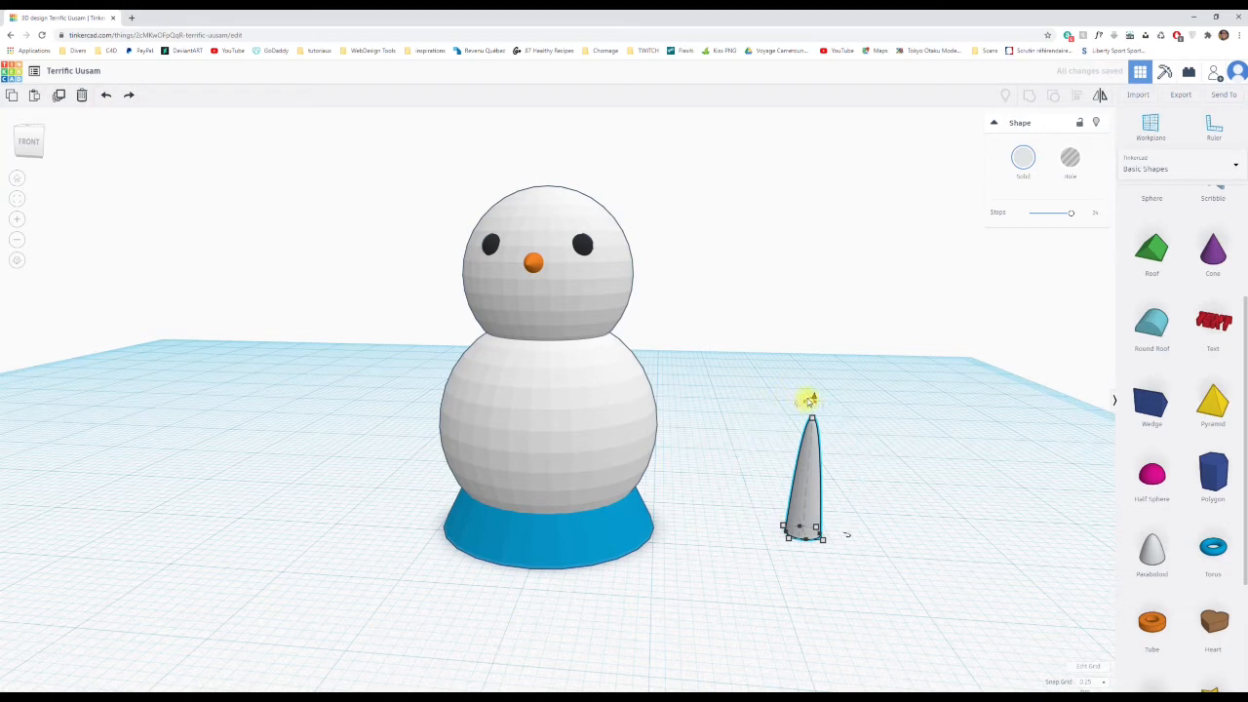
Tilt the paraboloid 45° outward from the snowman and raise it 15 mm above the workplane.
drag(810, 400, 810, 394)
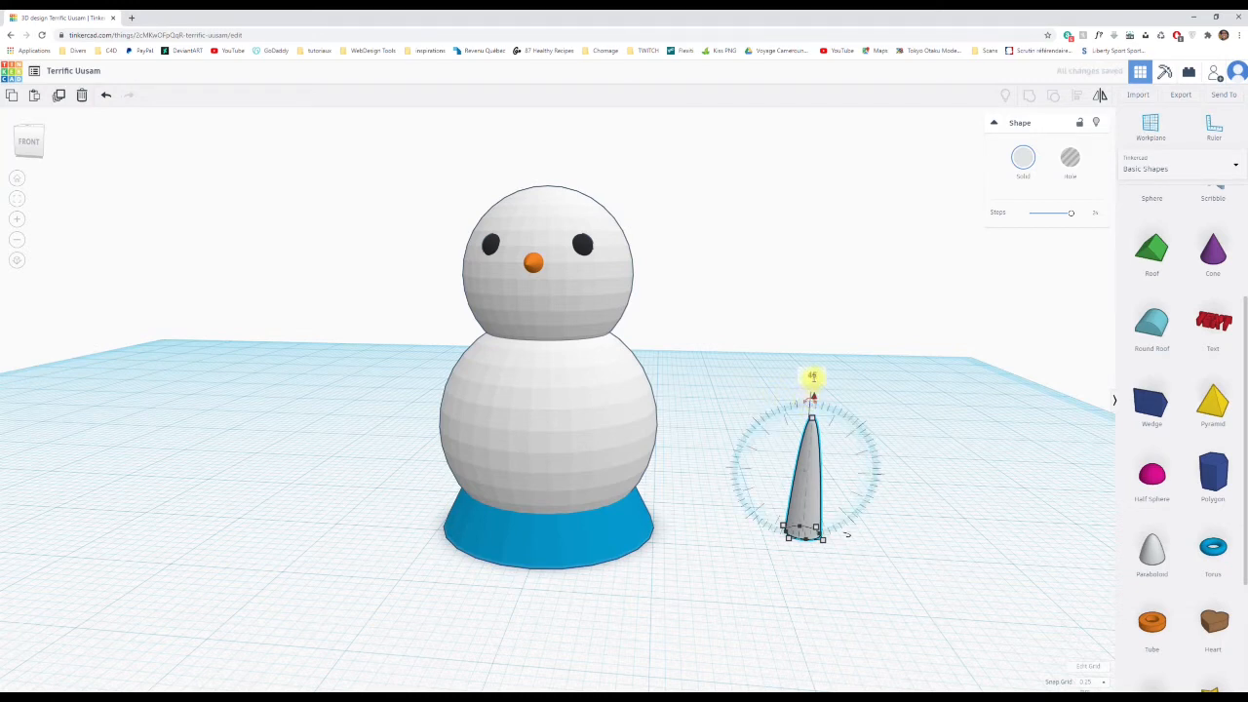
drag(811, 377, 814, 381)
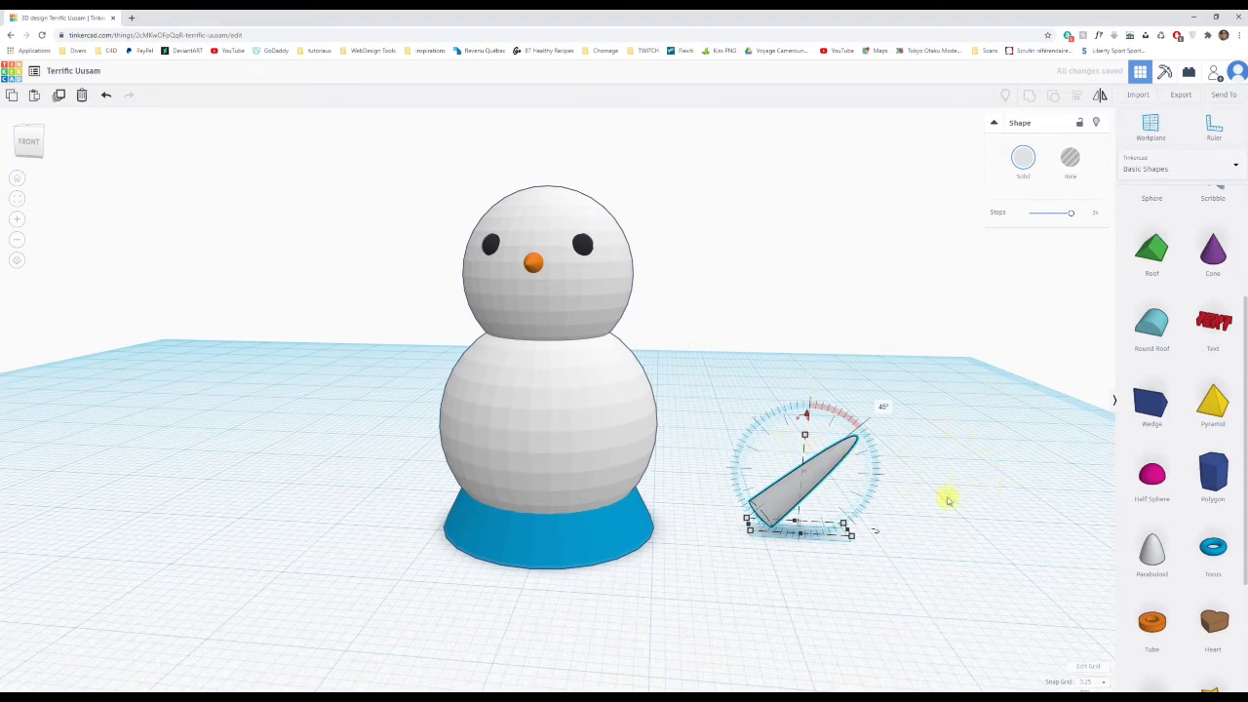
right_drag(947, 501, 724, 443)
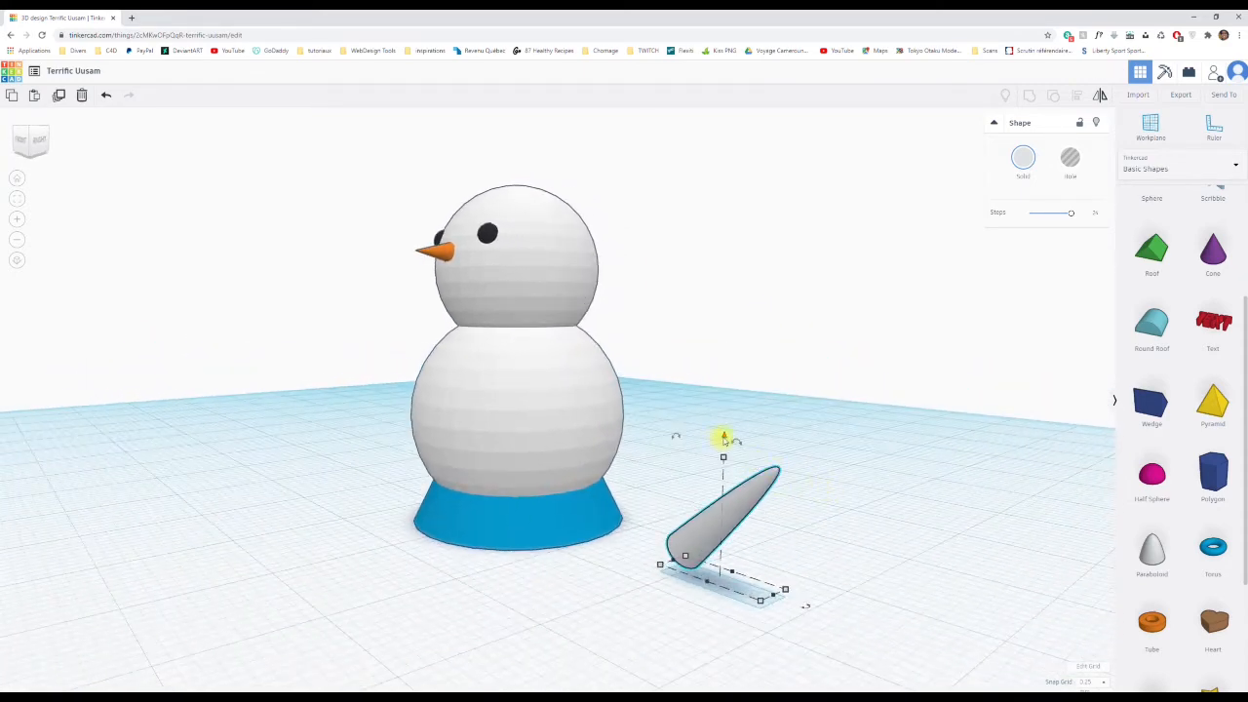
drag(724, 439, 730, 230)
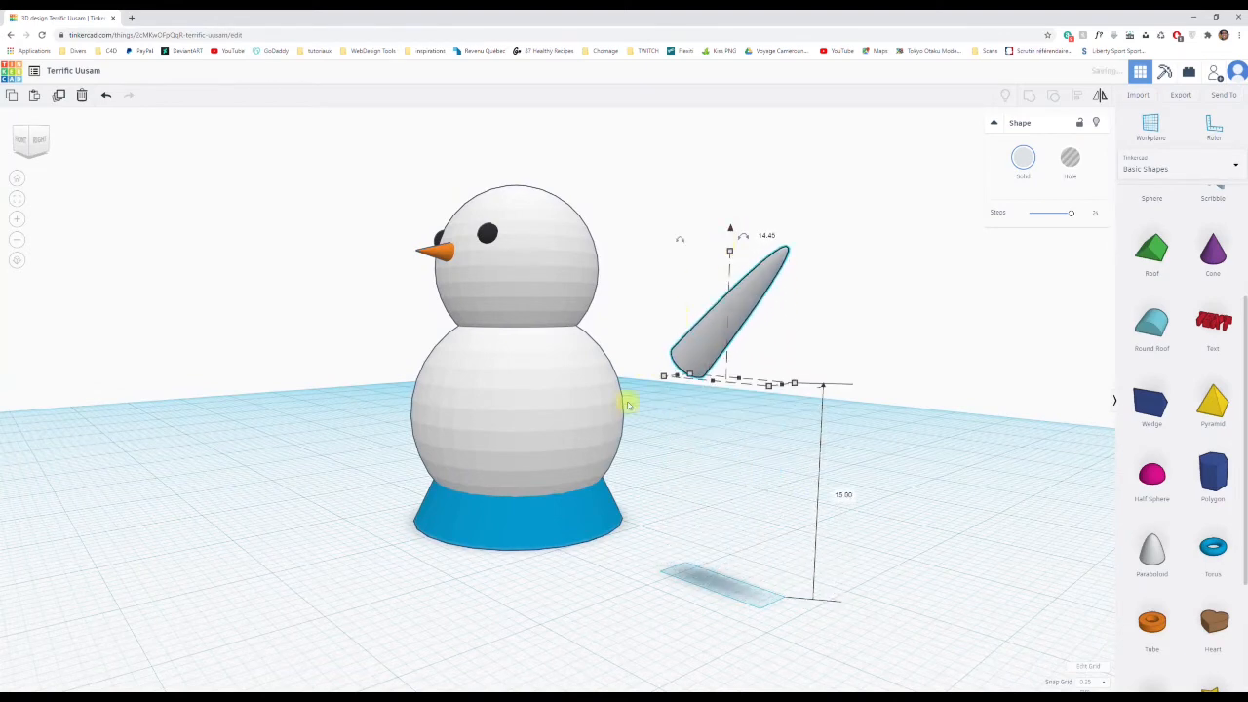
click(847, 420)
Align the tilted paraboloid with the snowman's body so both are centred front to back.
right_drag(871, 418, 607, 437)
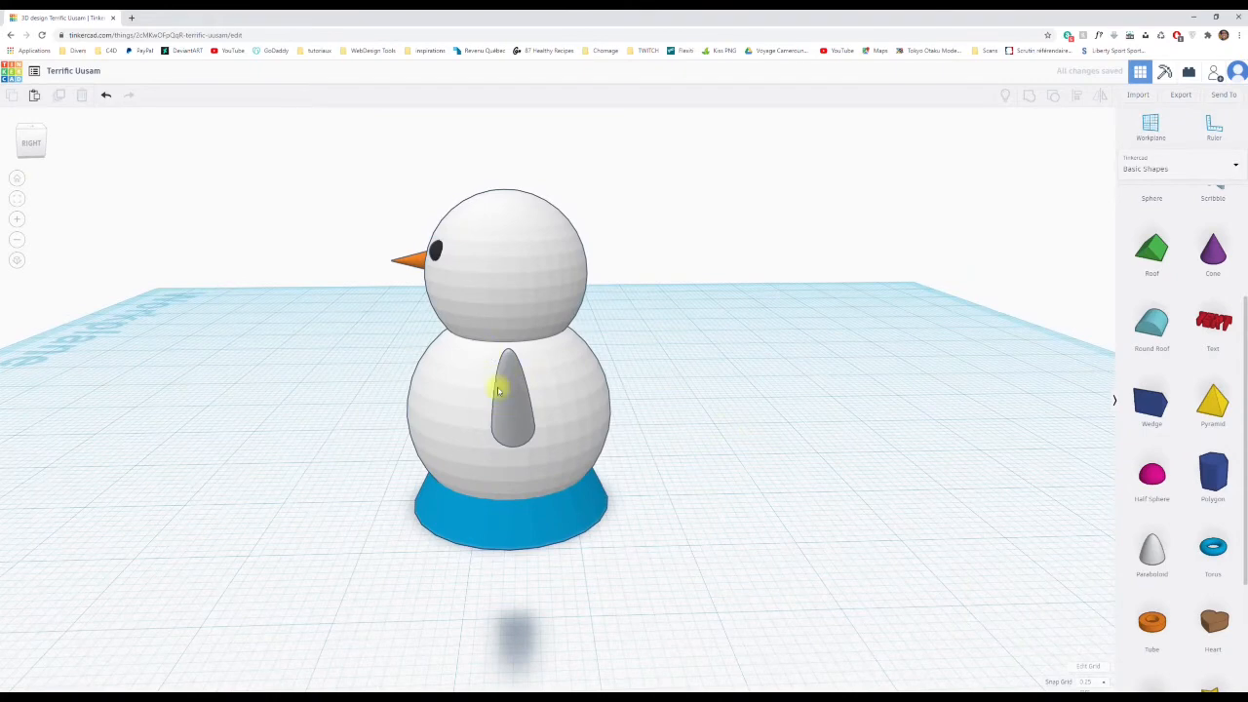
click(575, 386)
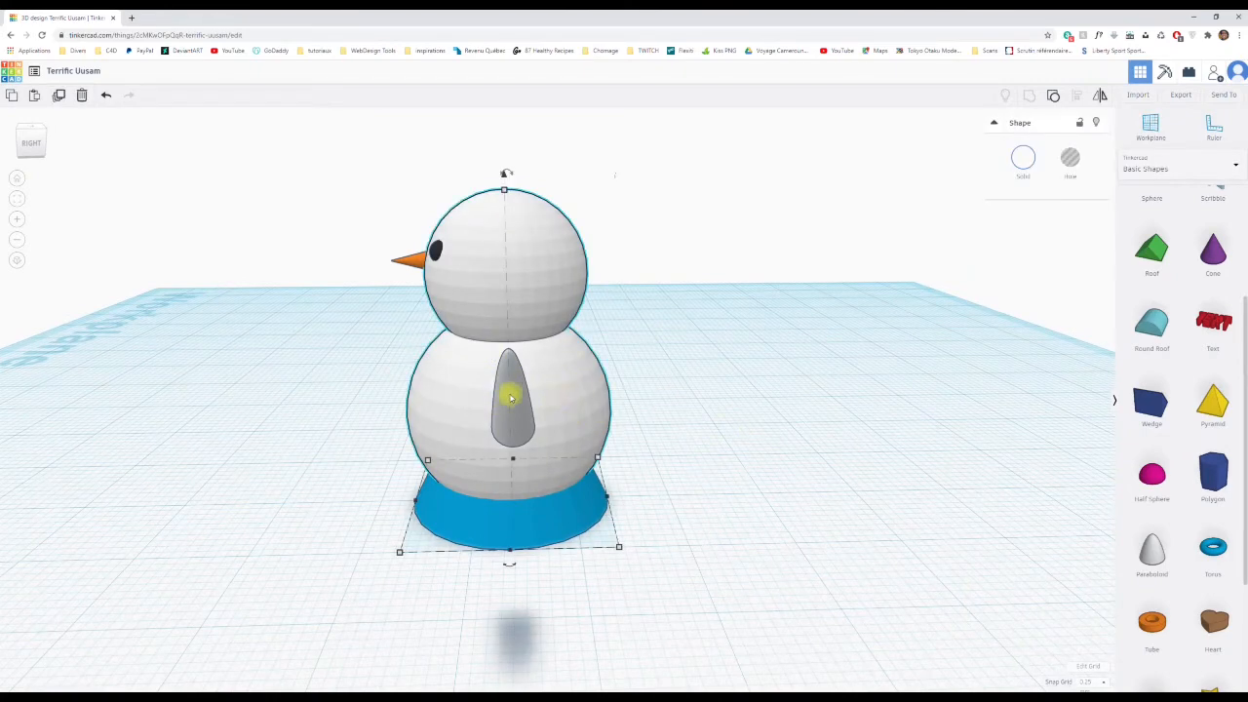
shift+click(510, 397)
right_drag(389, 468, 439, 500)
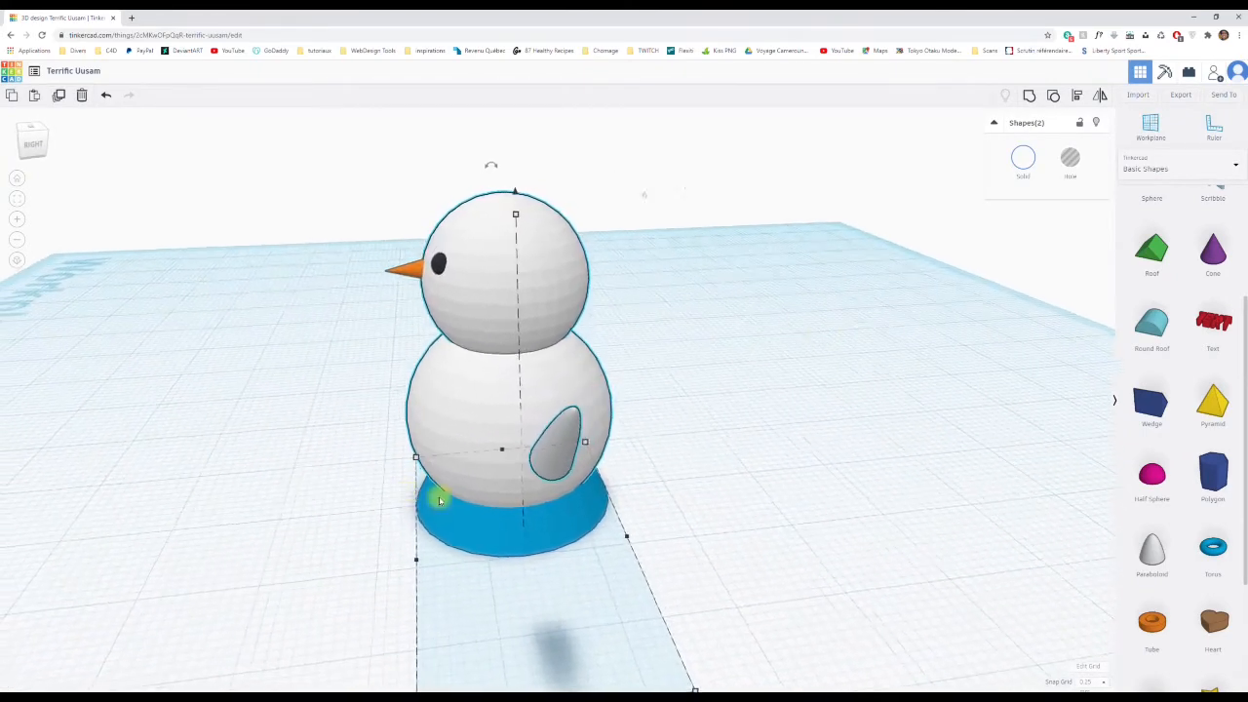
click(1076, 94)
scroll(617, 524, down, 3)
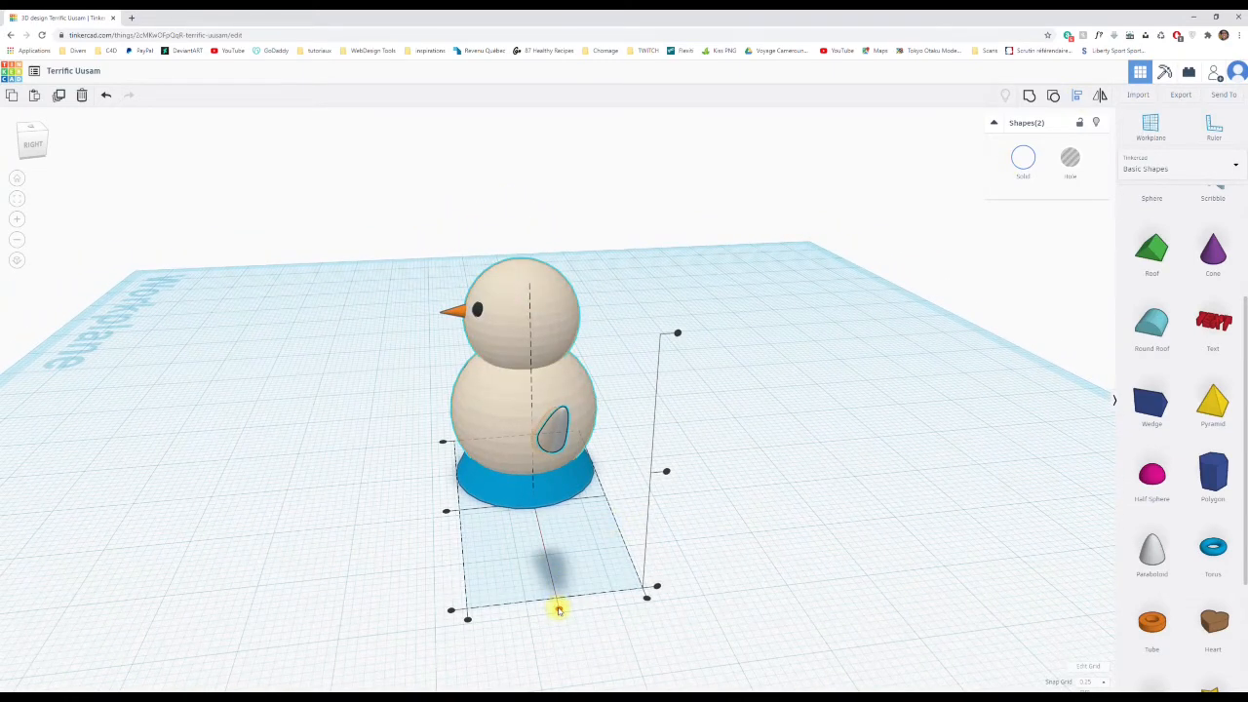
click(559, 609)
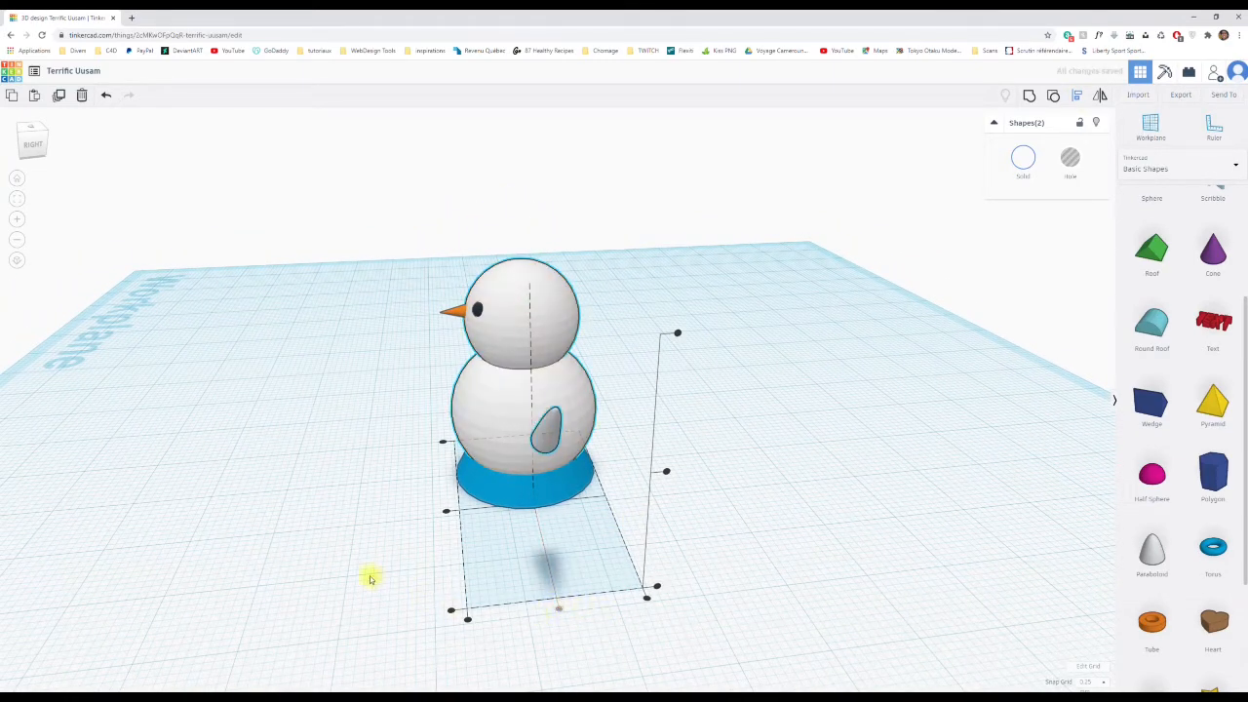
Centre the paraboloid on the snowman vertically and side to side, using the body as the fixed alignment reference.
right_drag(371, 579, 652, 543)
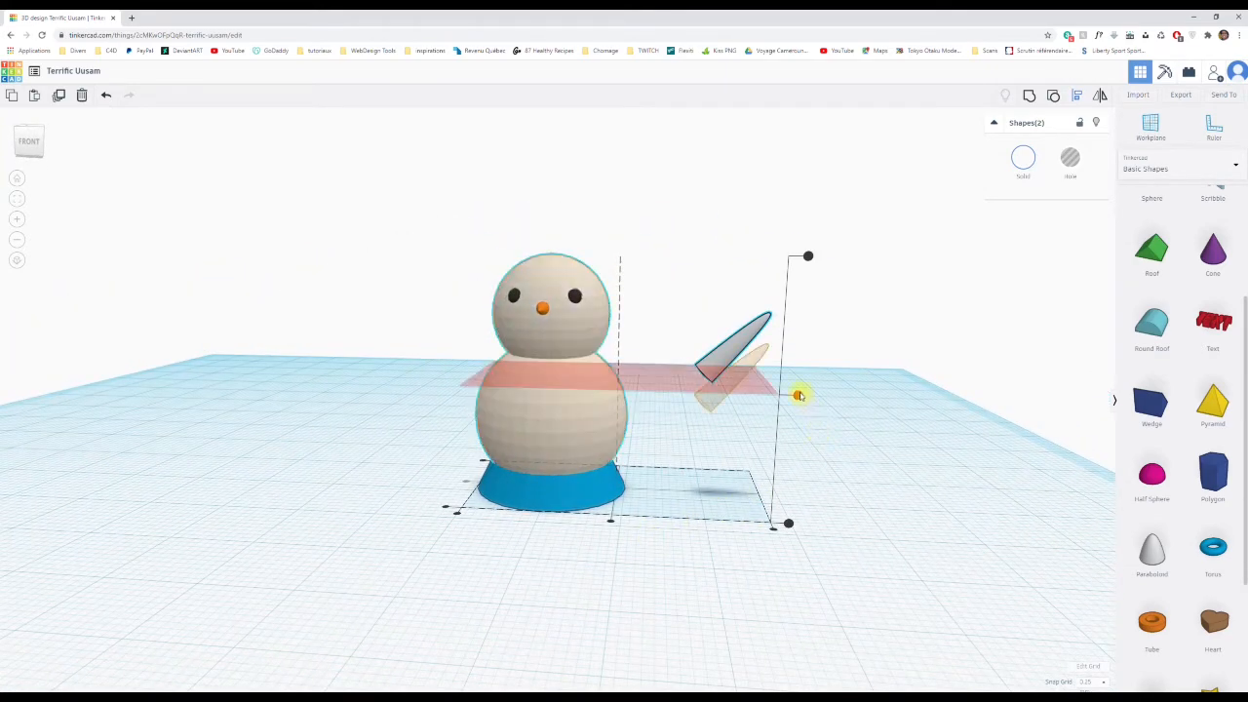
click(797, 395)
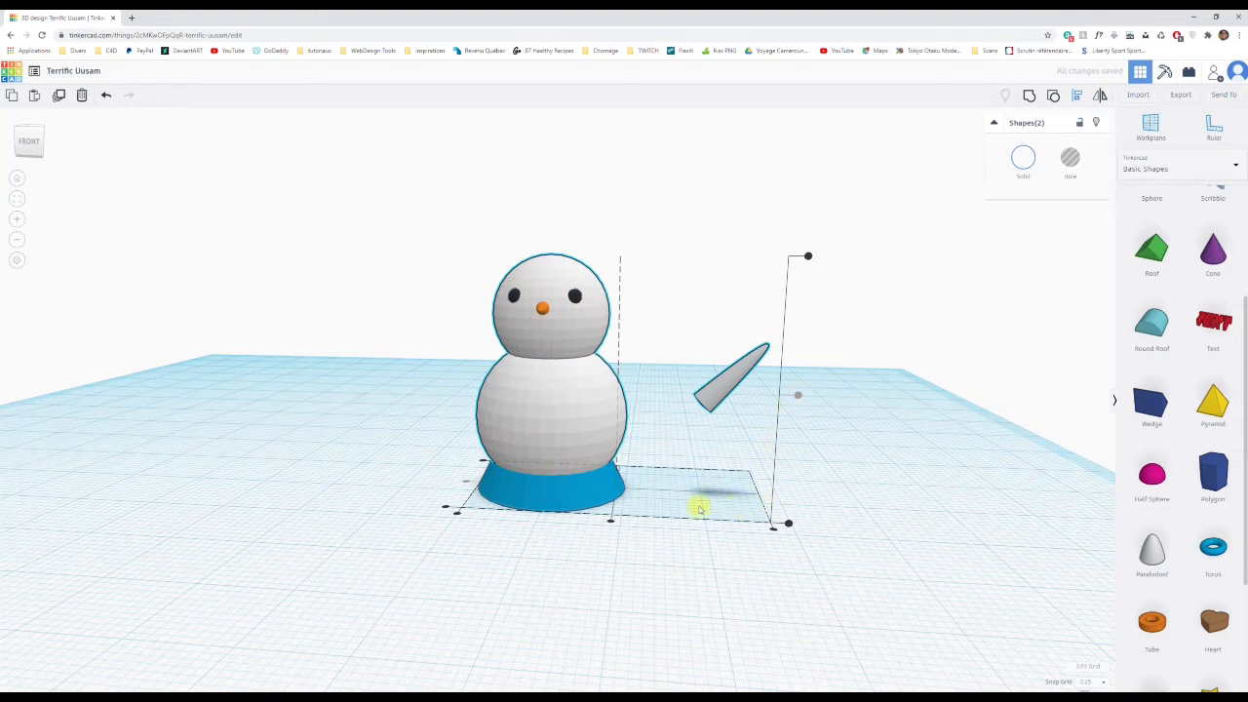
right_drag(657, 518, 683, 506)
click(720, 386)
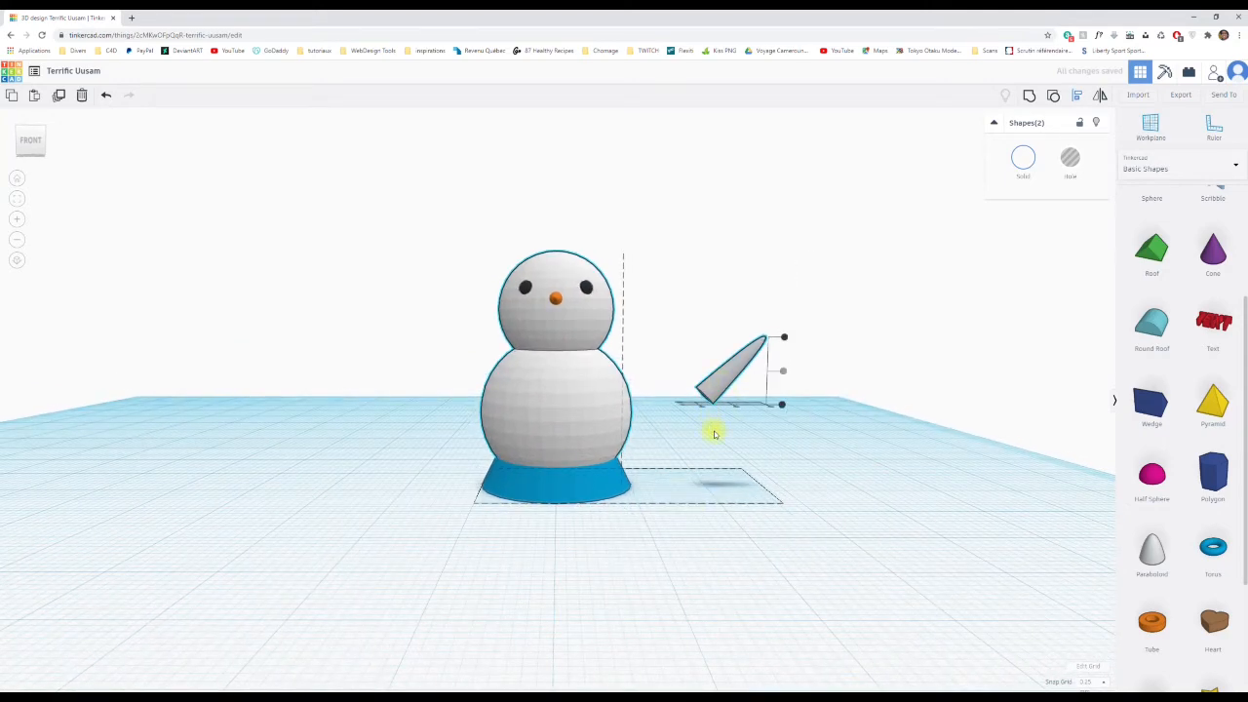
click(720, 380)
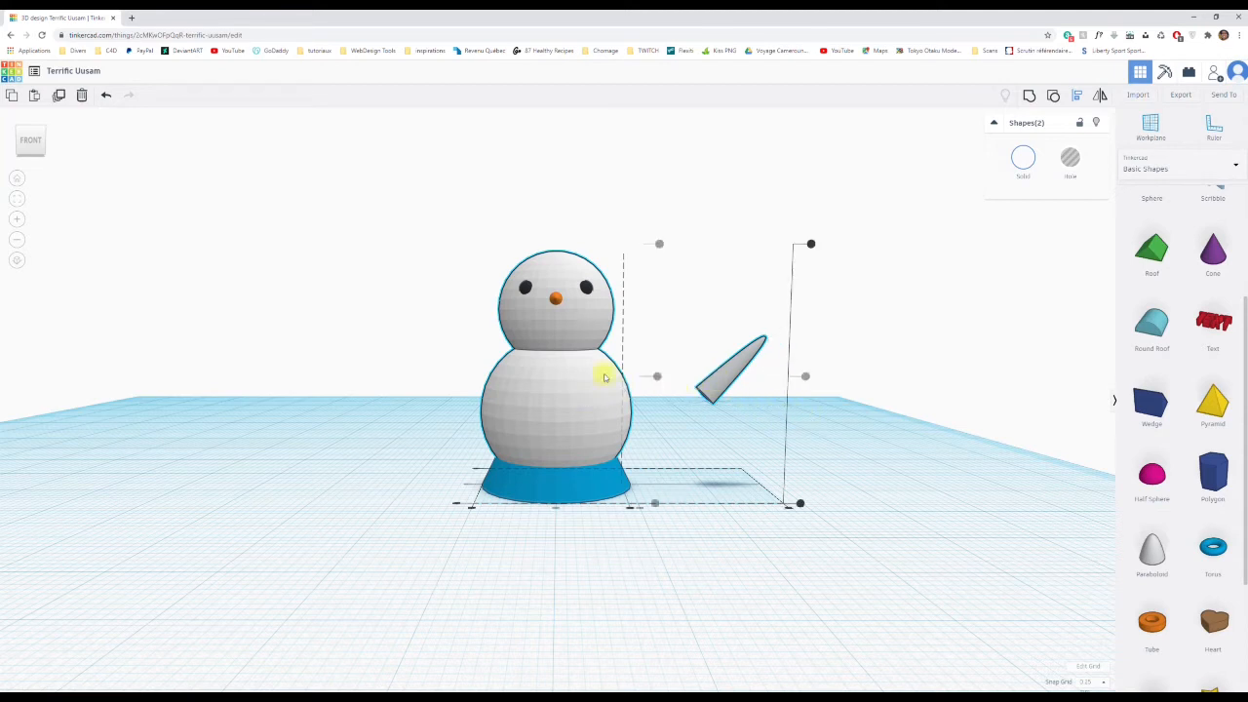
click(572, 393)
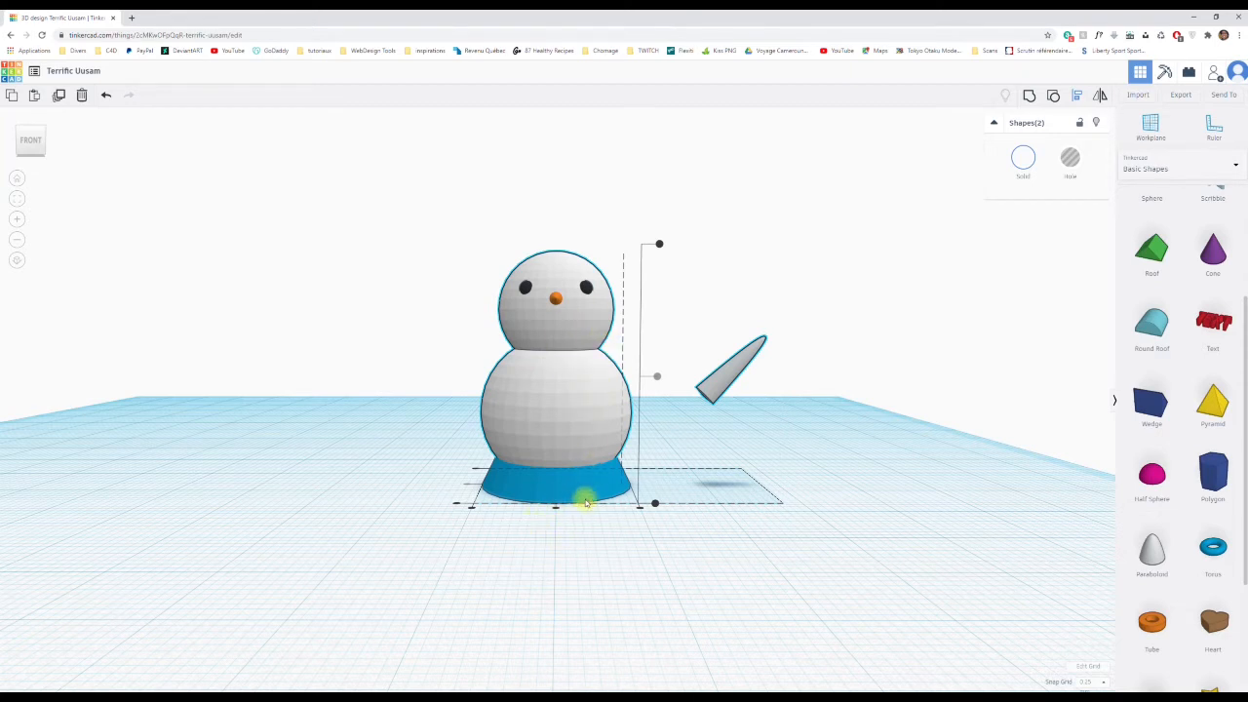
click(556, 507)
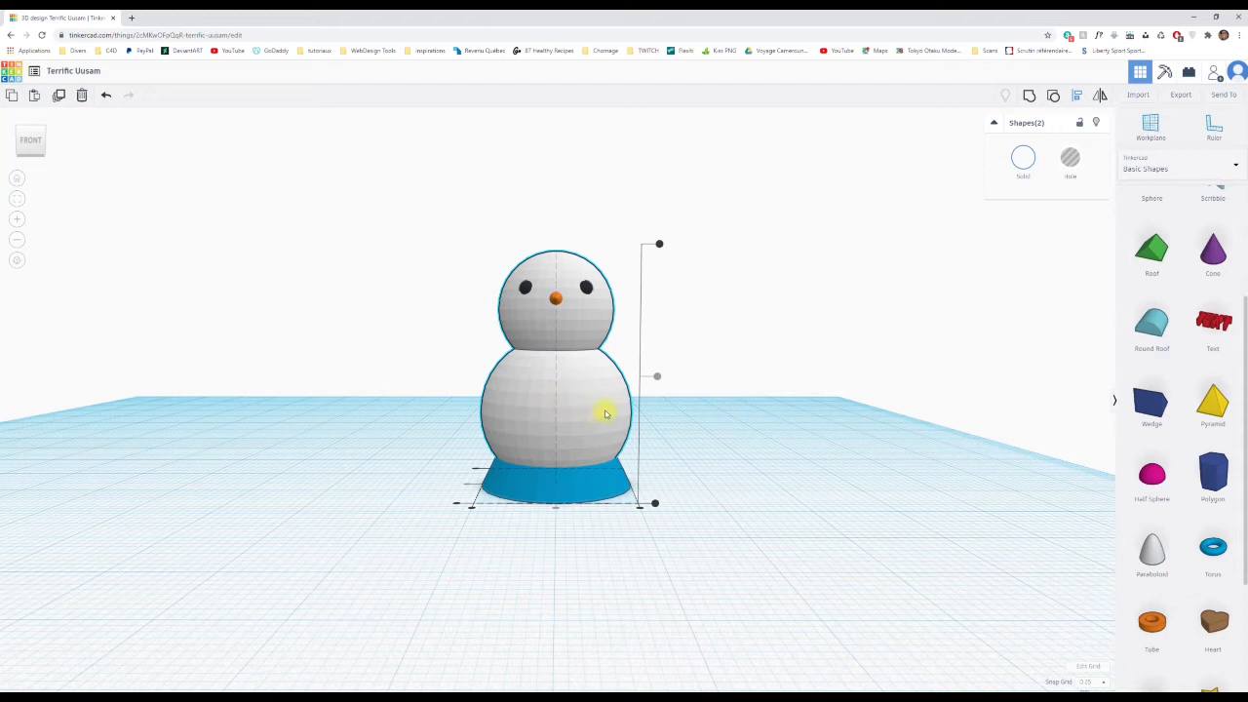
Align the paraboloid's bottom with the bottom of the snowman's body and finish the alignment.
drag(651, 504, 656, 506)
scroll(672, 505, down, 3)
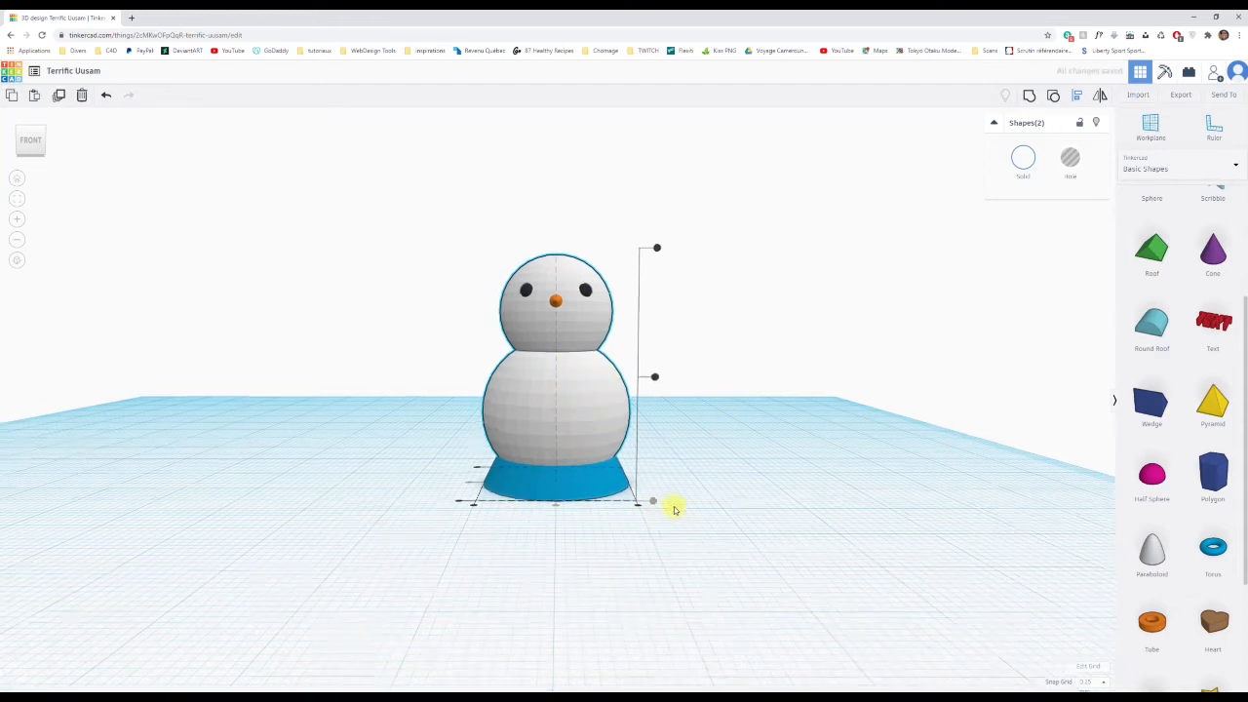
scroll(672, 507, up, 3)
scroll(674, 496, up, 2)
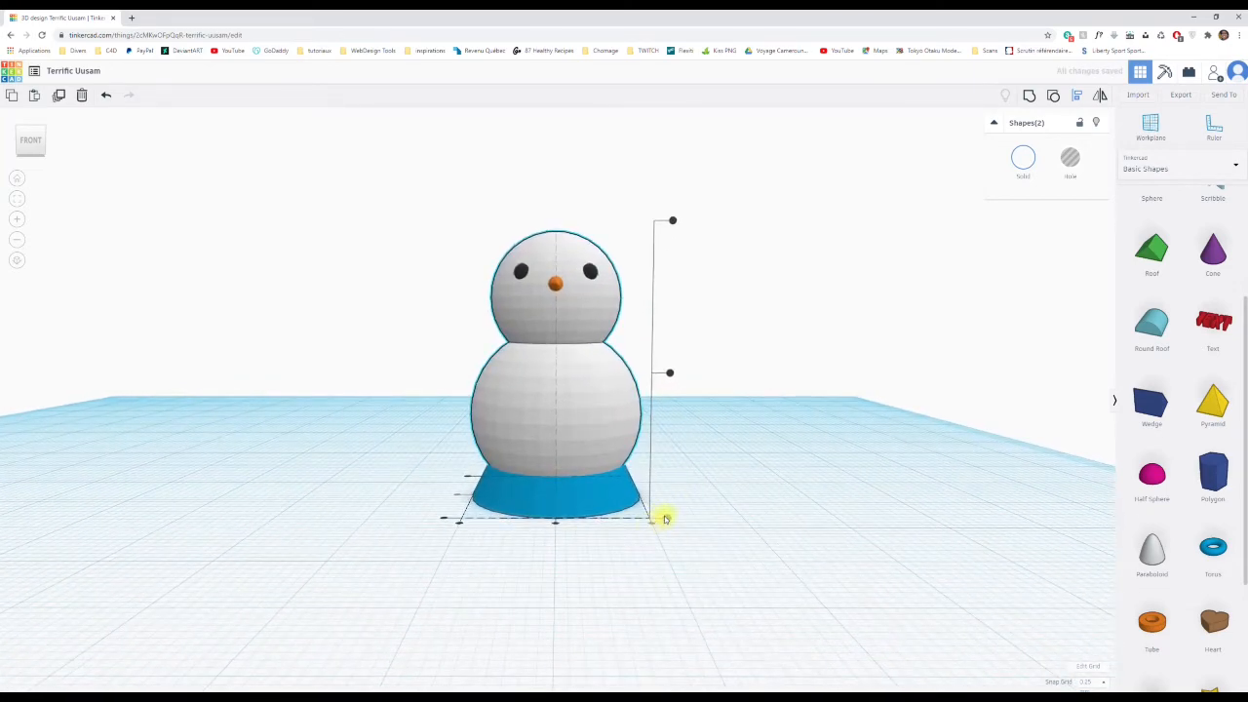
click(668, 521)
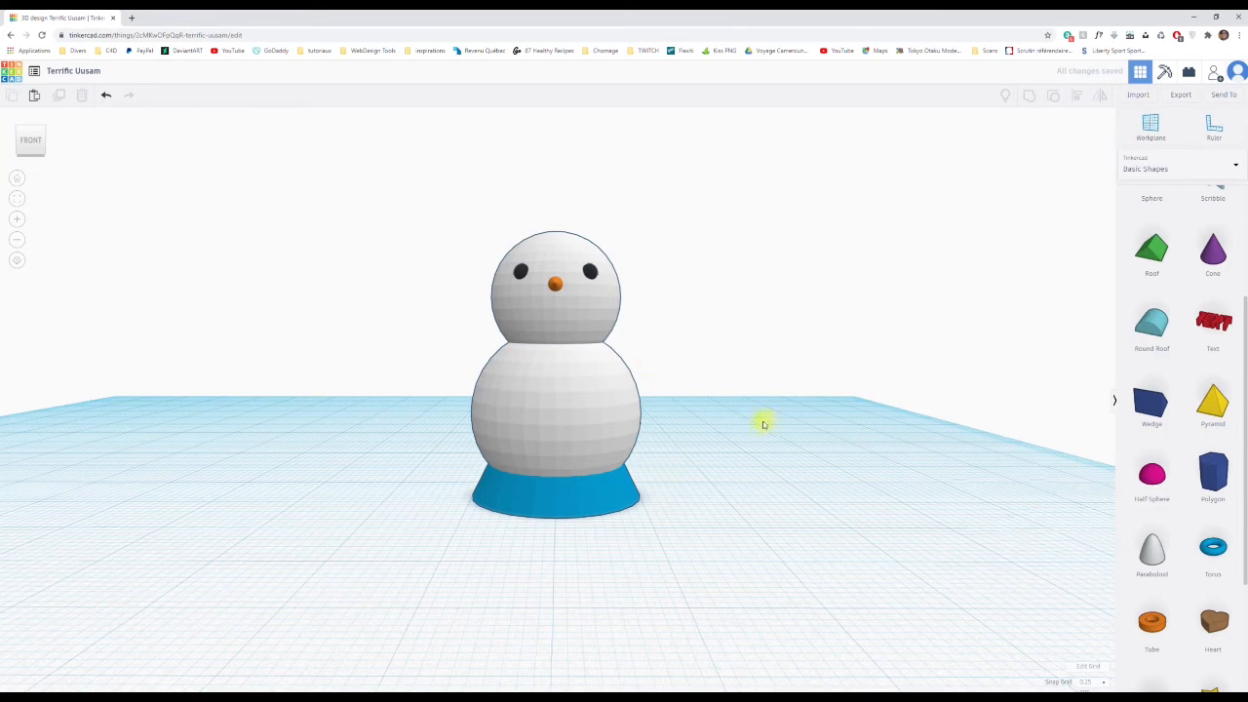
Undo the alignment that moved the paraboloid inside the snowman, returning it to its place beside the body.
right_drag(760, 420, 672, 449)
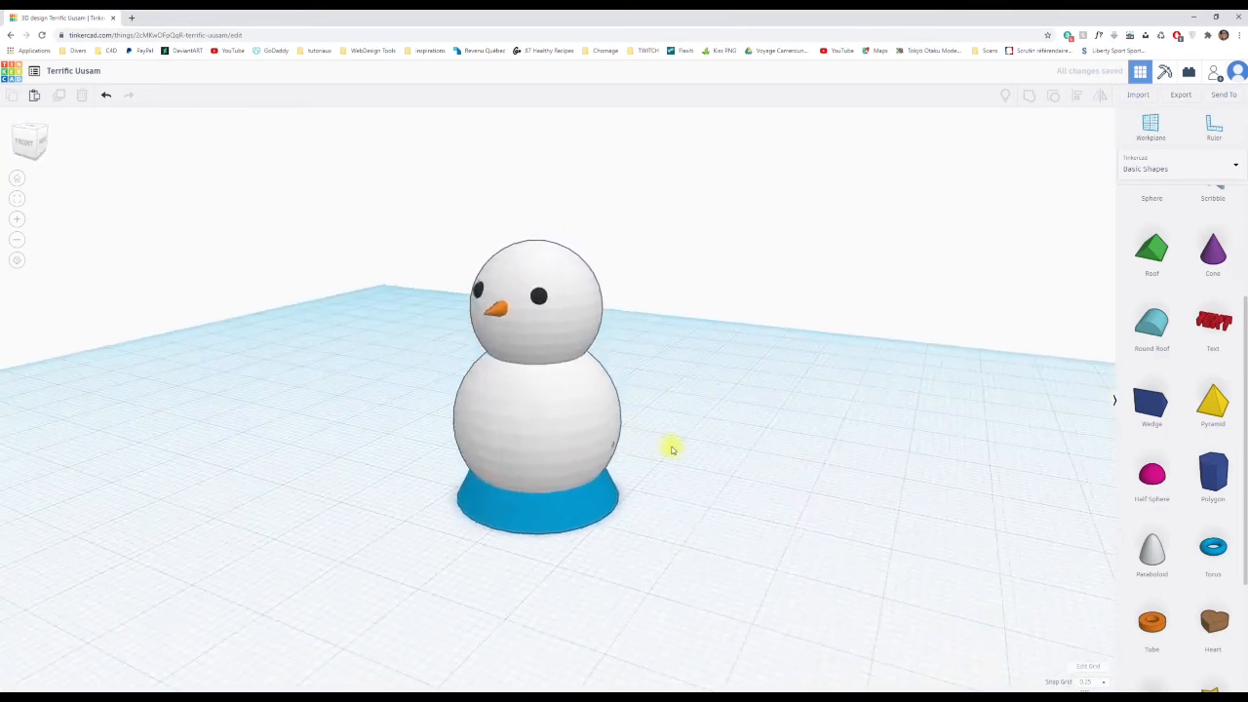
key(ctrl+v)
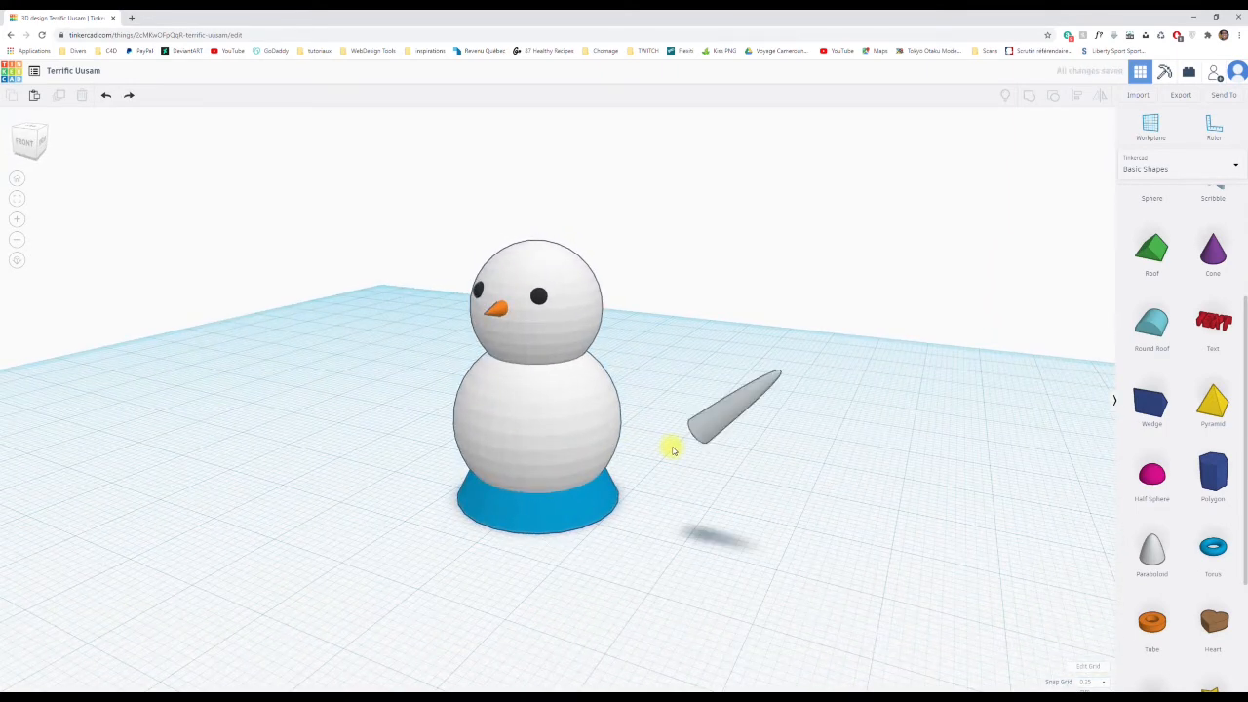
right_drag(663, 534, 767, 457)
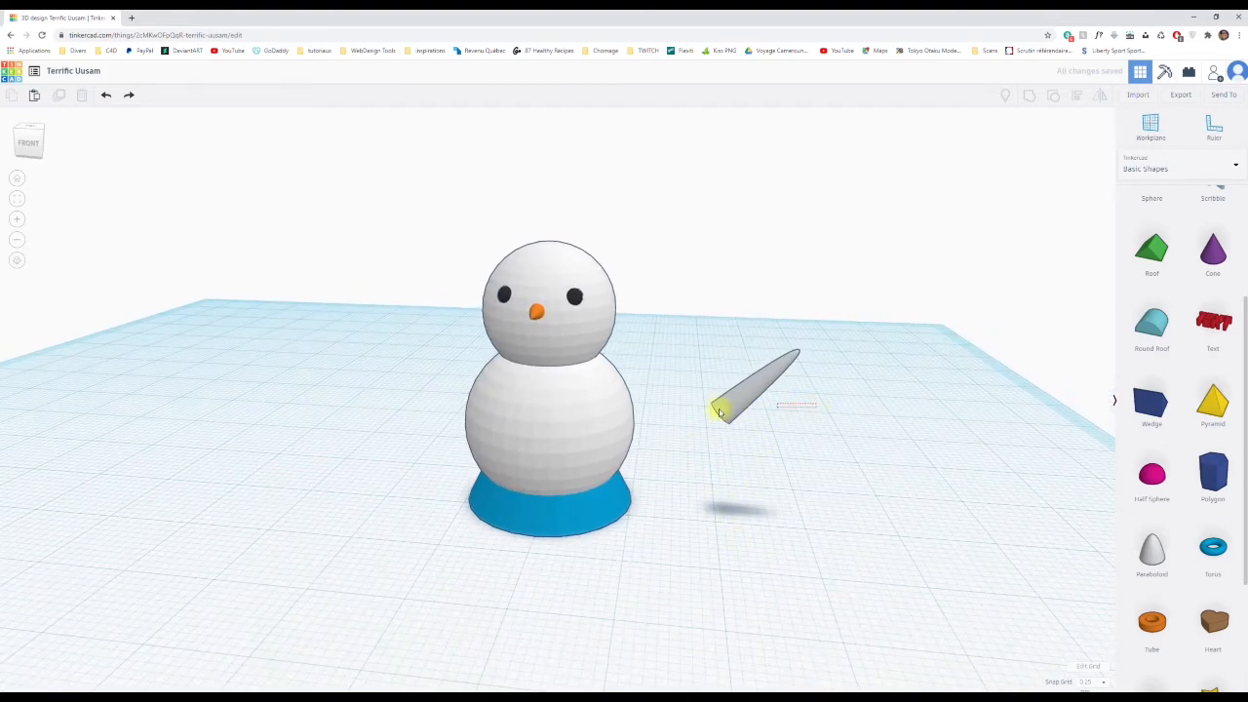
Align the paraboloid's outer side with the outer side of the snowman, keeping the body as the fixed reference.
click(581, 404)
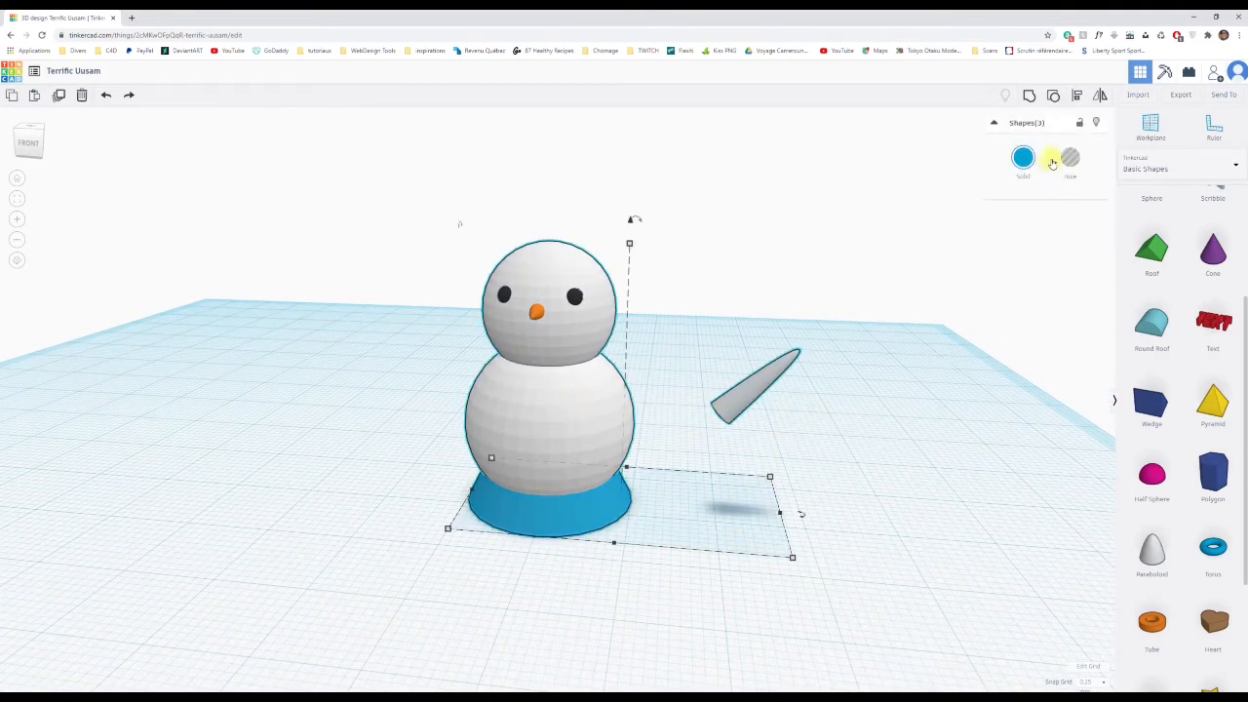
click(1078, 94)
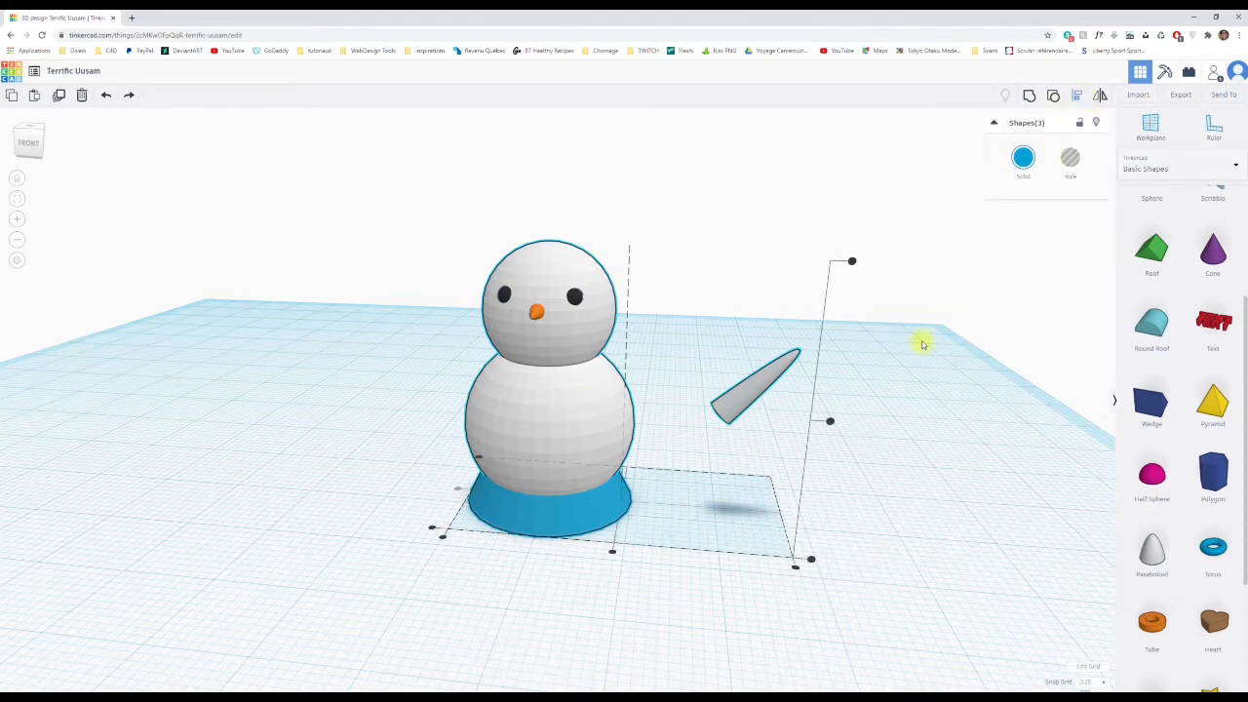
right_drag(885, 518, 897, 512)
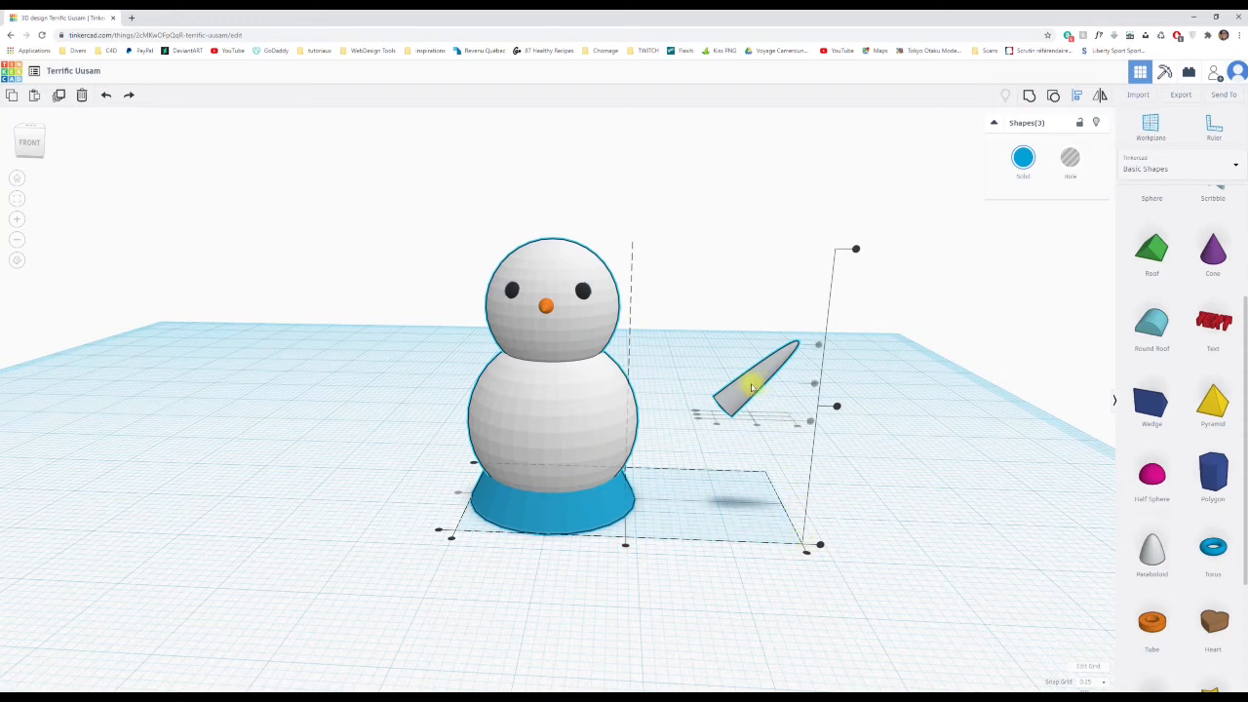
click(558, 410)
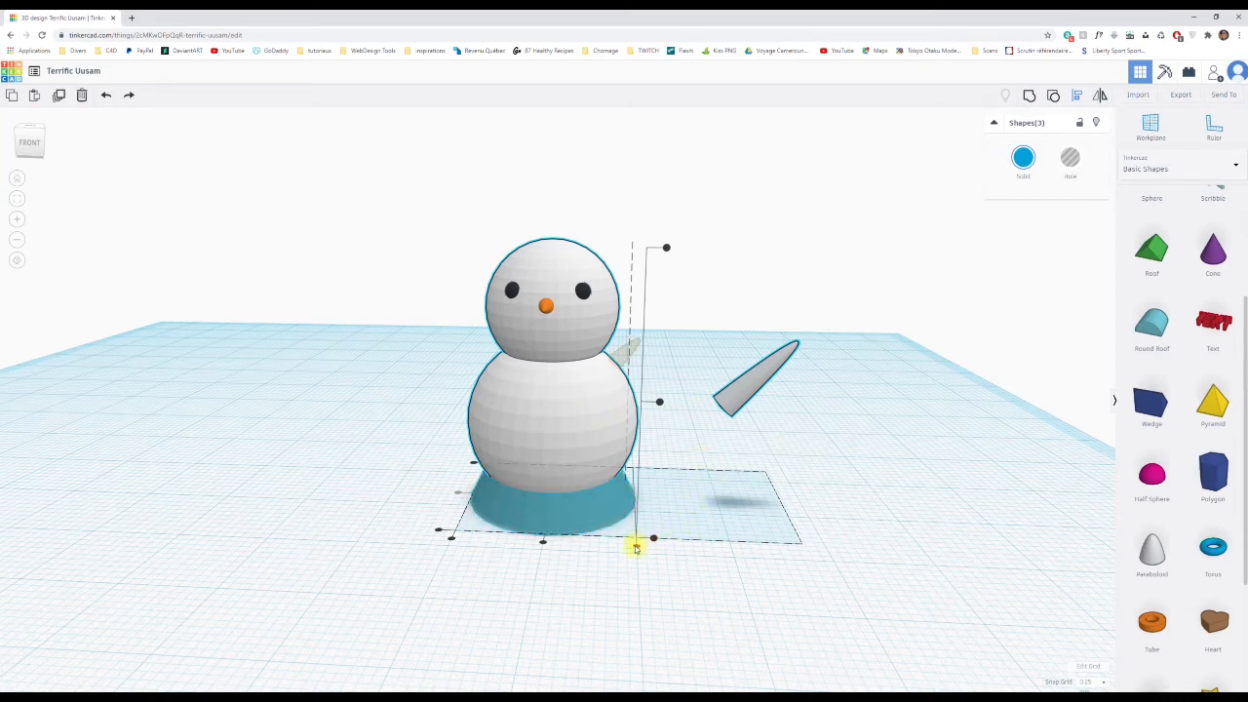
click(636, 547)
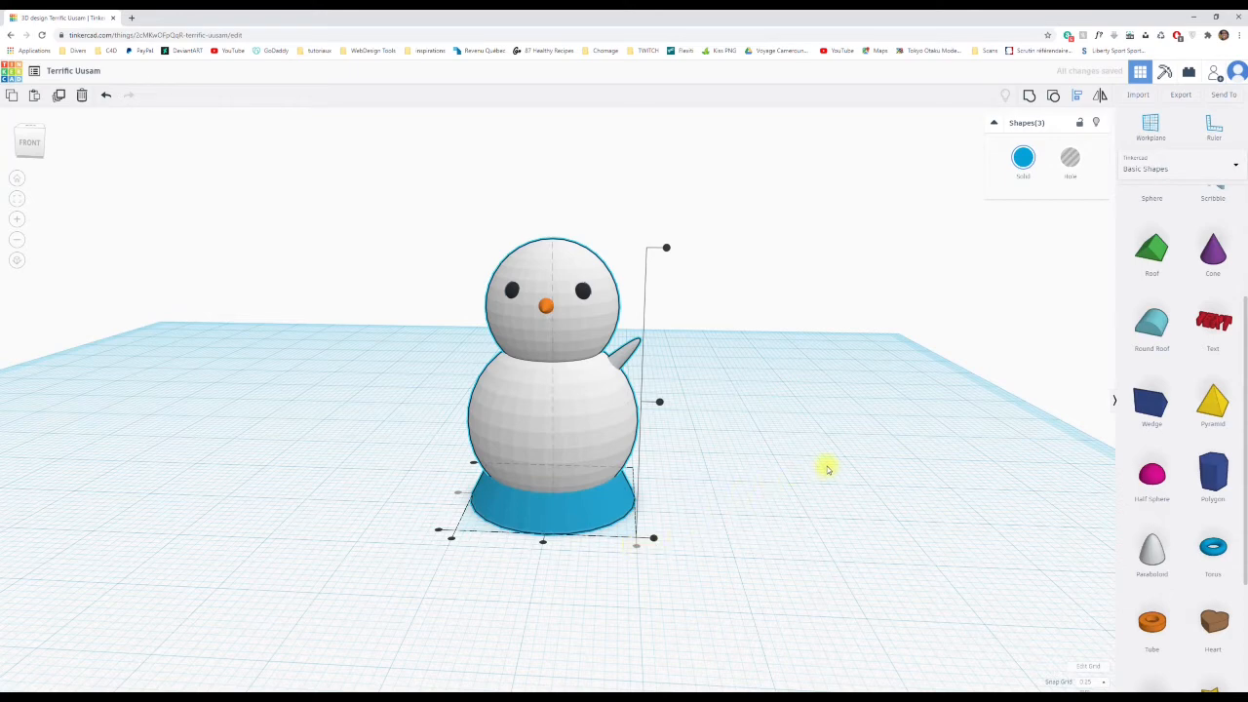
right_drag(827, 469, 696, 384)
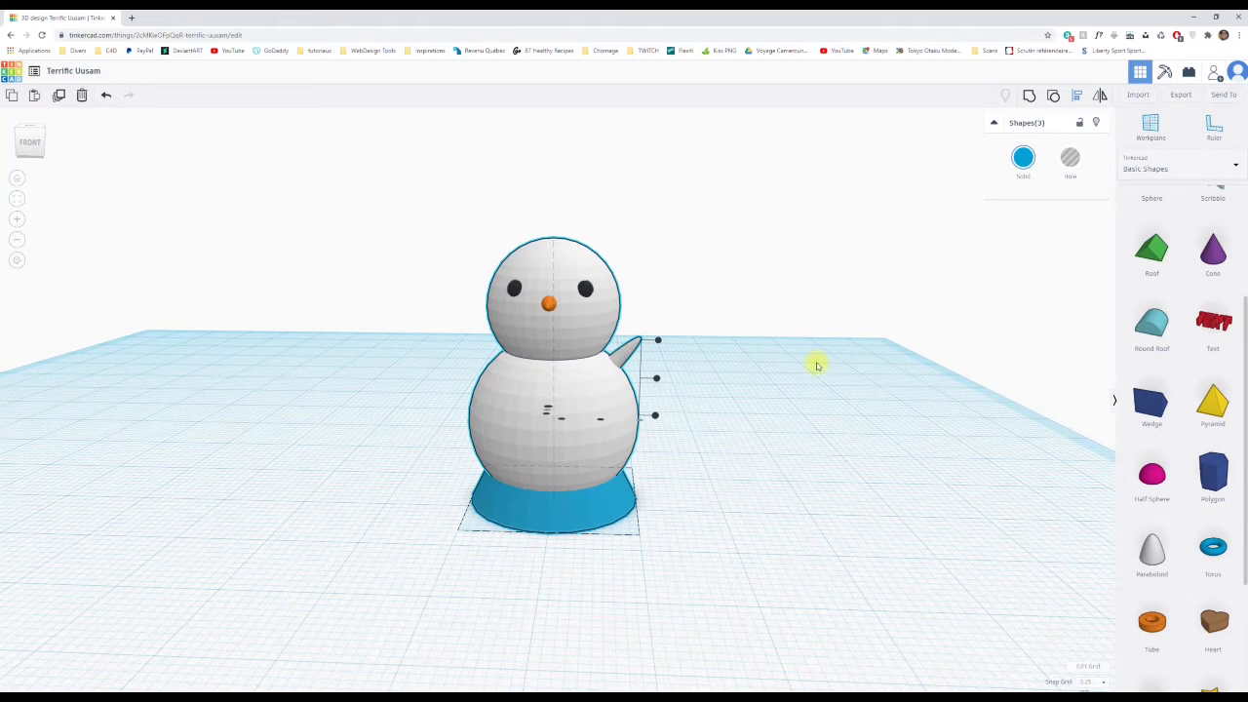
click(1076, 95)
click(705, 348)
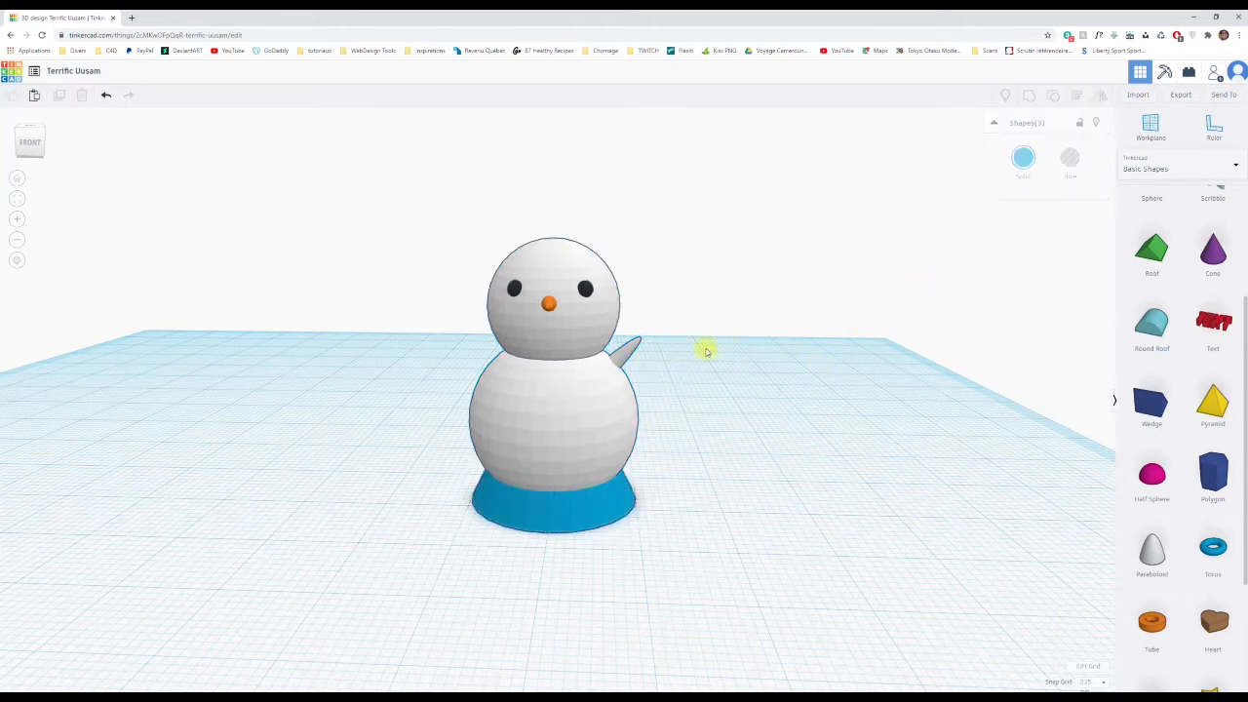
Nudge the paraboloid arm outward until only its base sits in the side of the snowman's body.
click(628, 351)
key(Right)
key(Right)
key(Right)
key(Right)
key(Right)
key(Right)
key(Right)
key(Right)
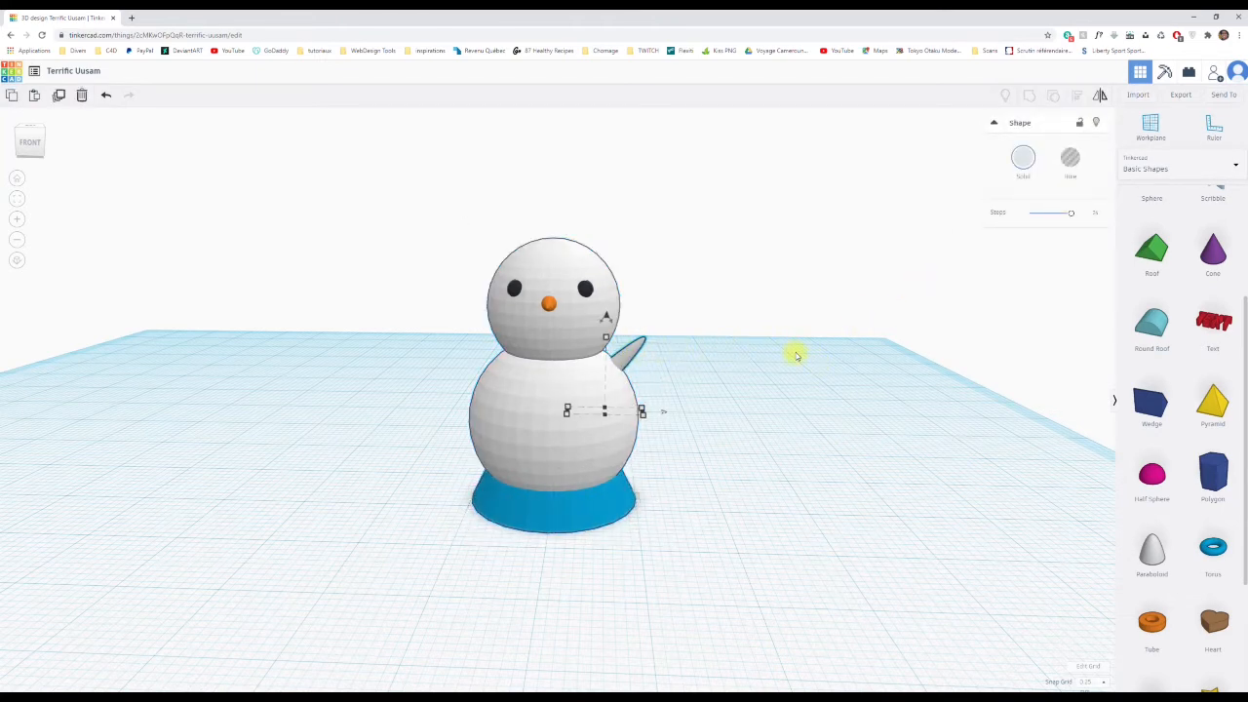
key(Right)
key(Right)
key(Right)
key(Right)
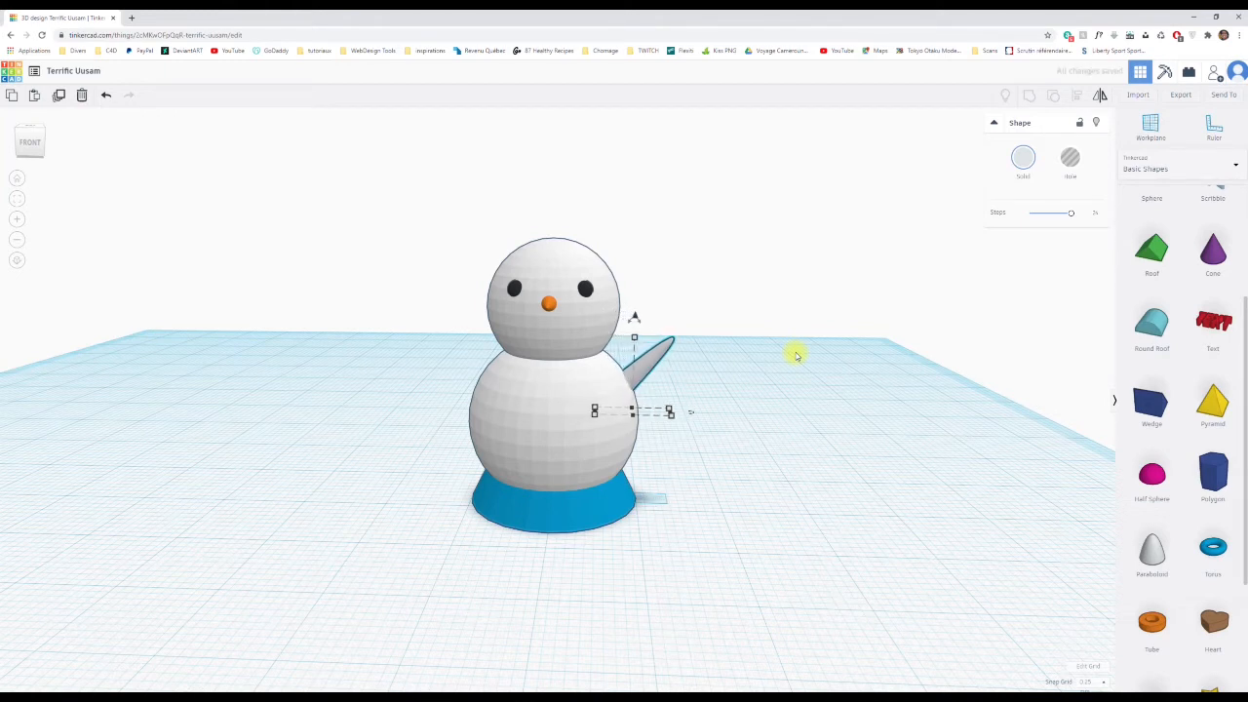
key(Left)
key(Right)
key(Right)
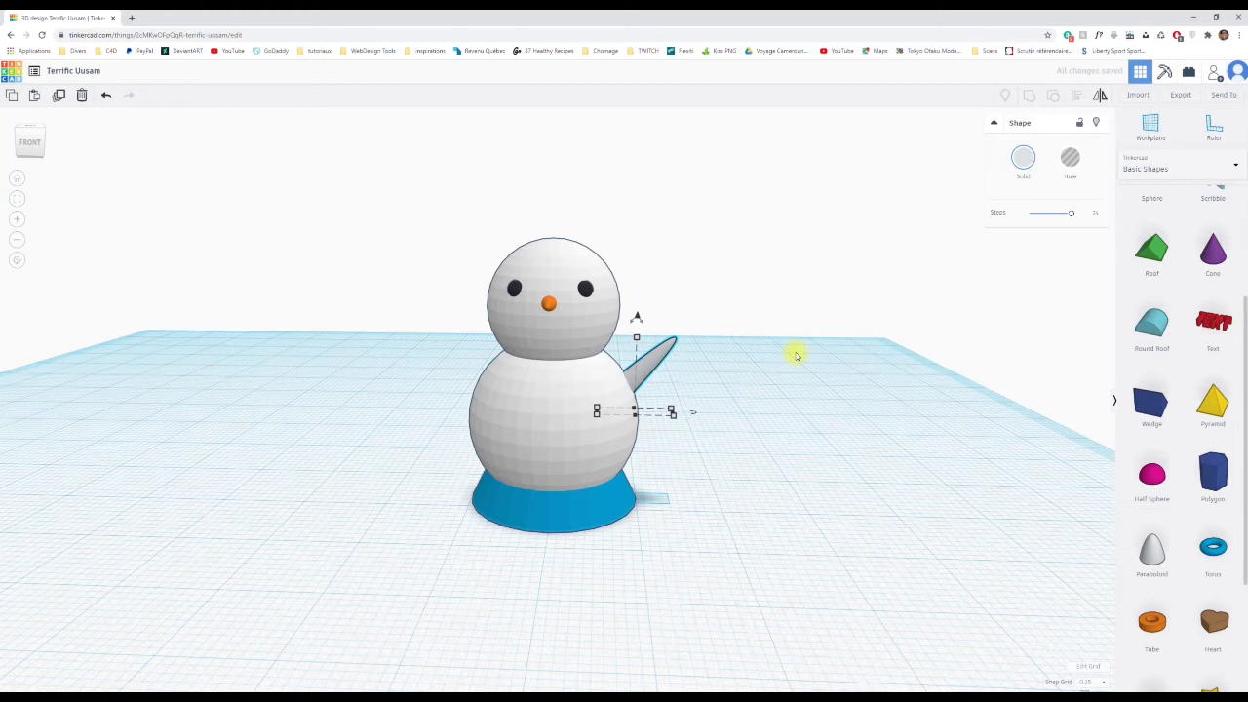
key(Down)
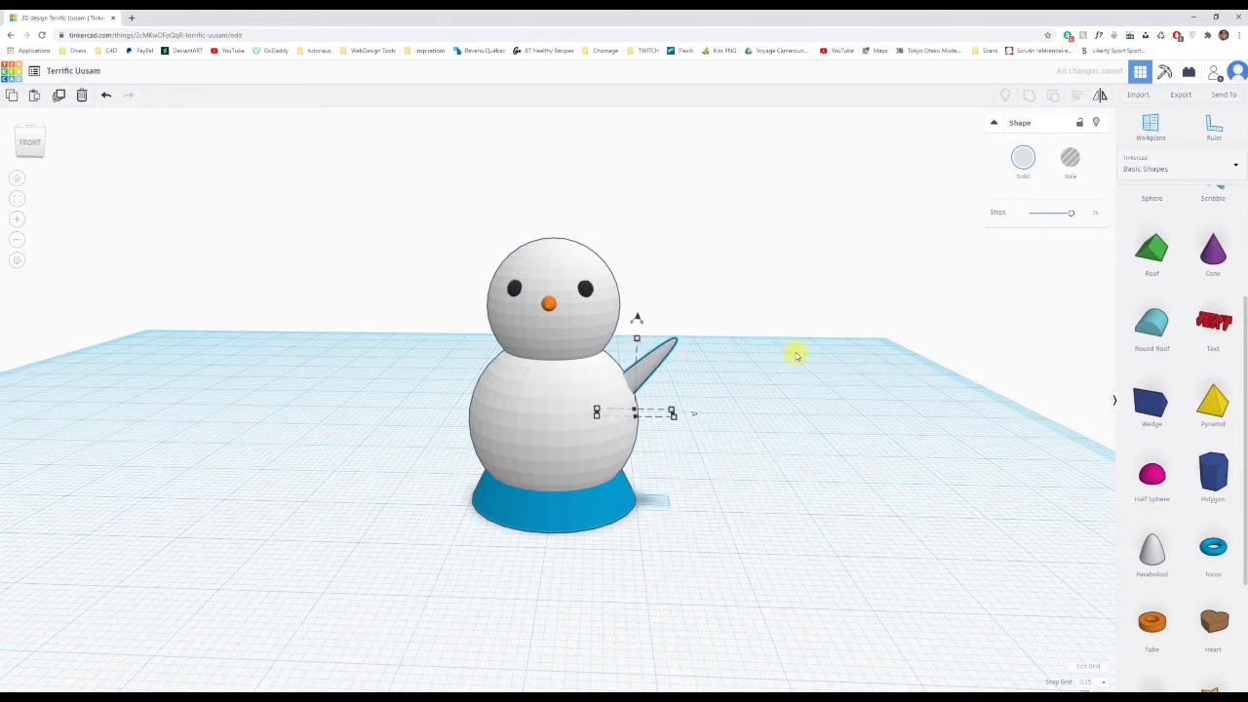
key(ctrl+z)
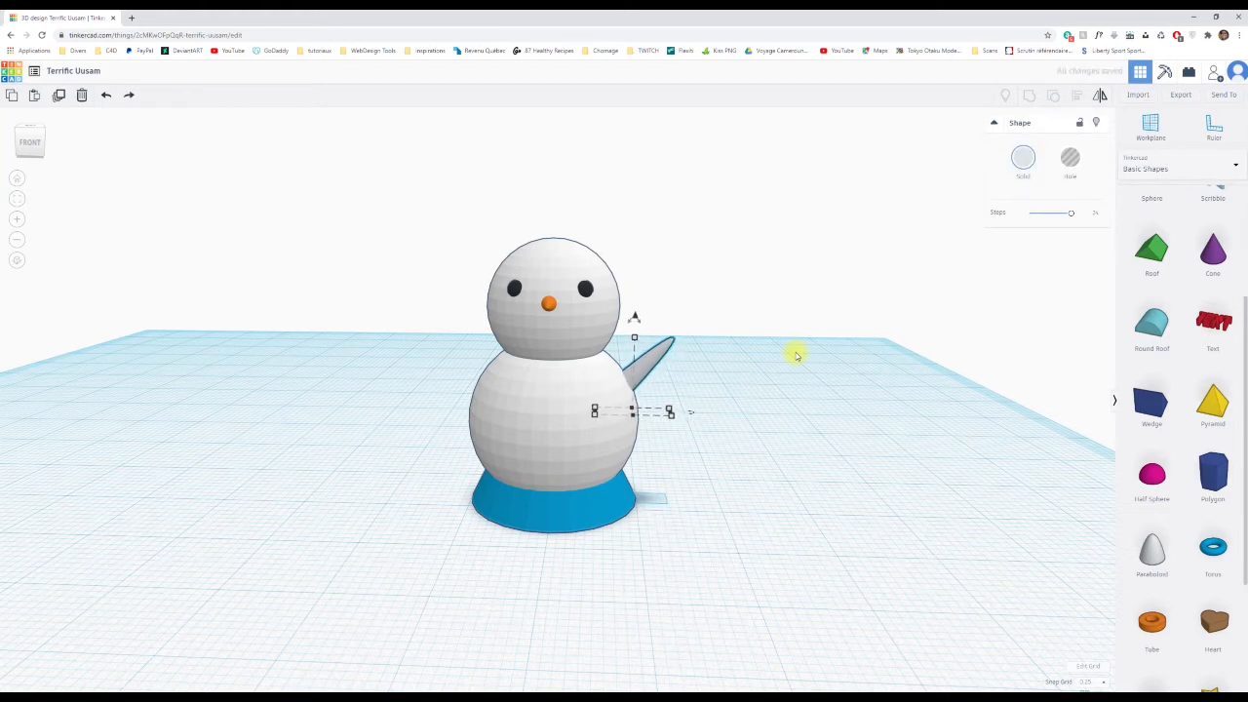
right_drag(748, 341, 476, 361)
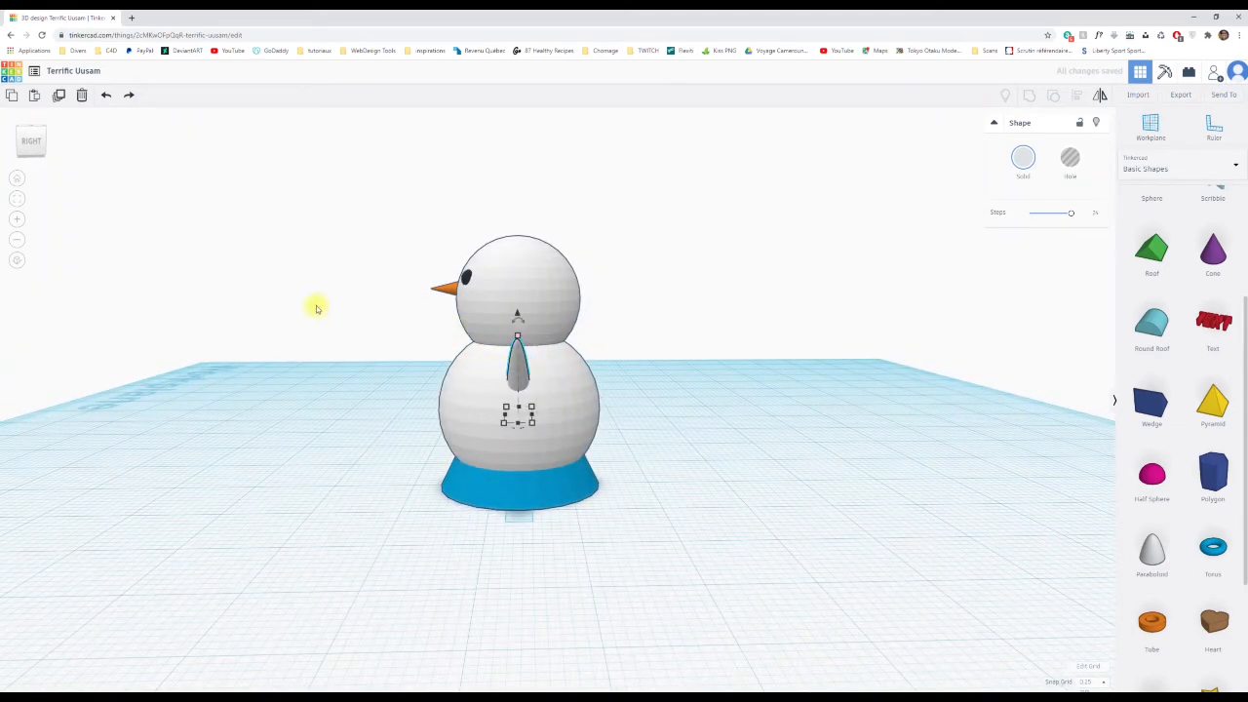
click(22, 154)
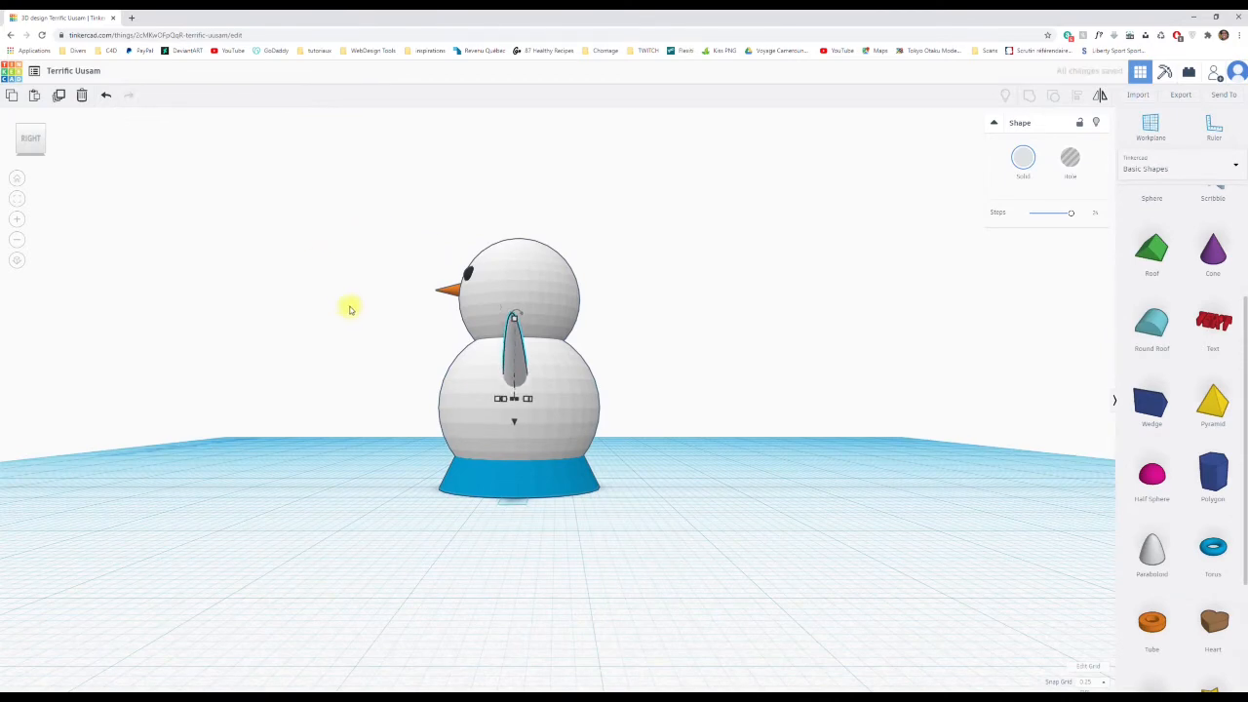
right_drag(473, 432, 777, 449)
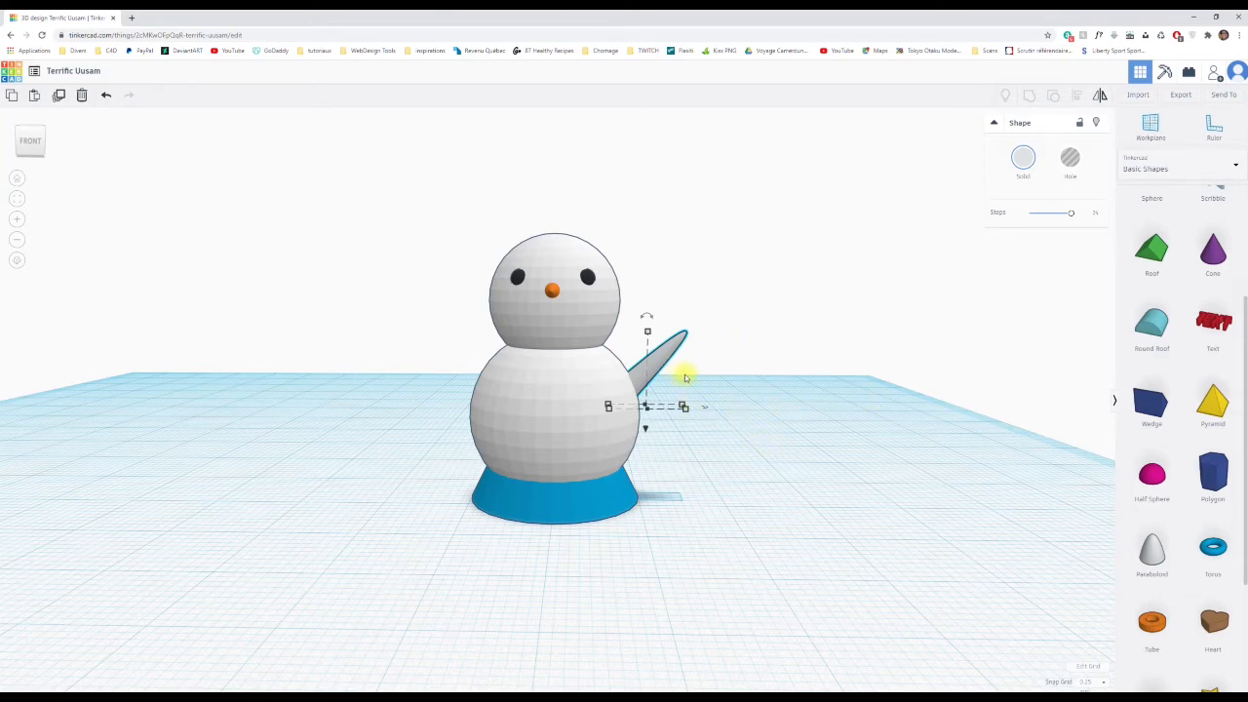
right_drag(693, 407, 771, 459)
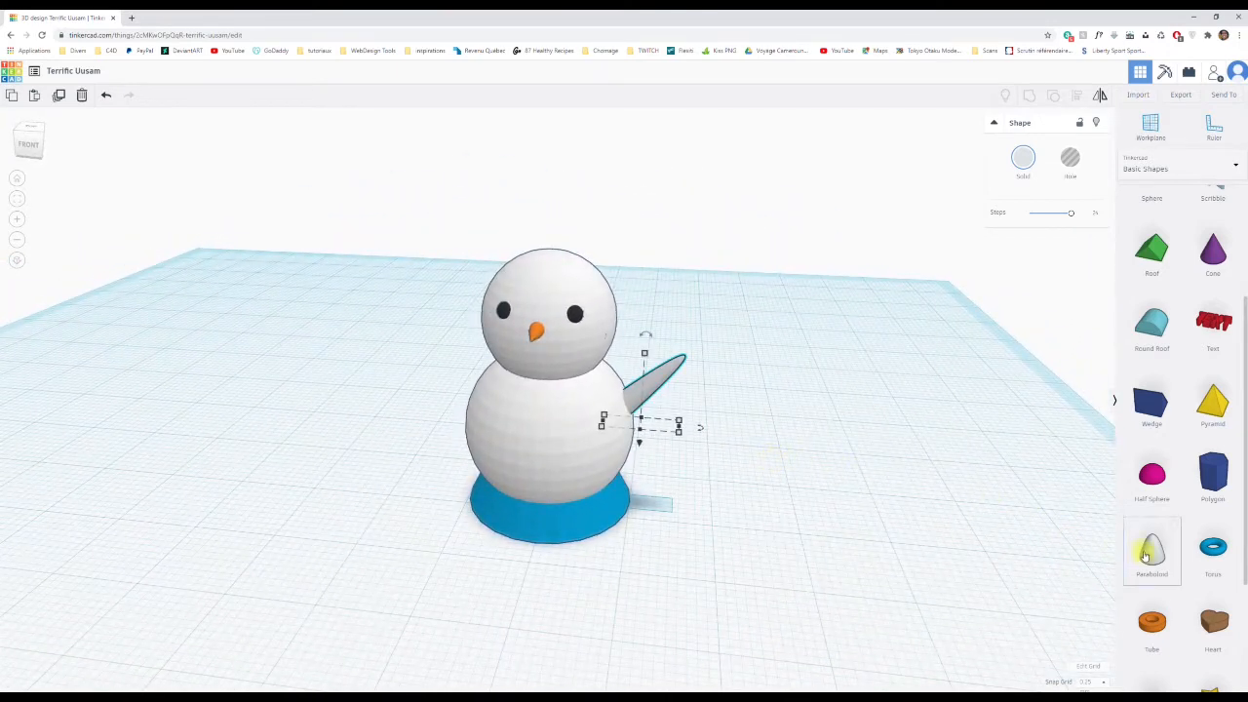
drag(1151, 546, 978, 514)
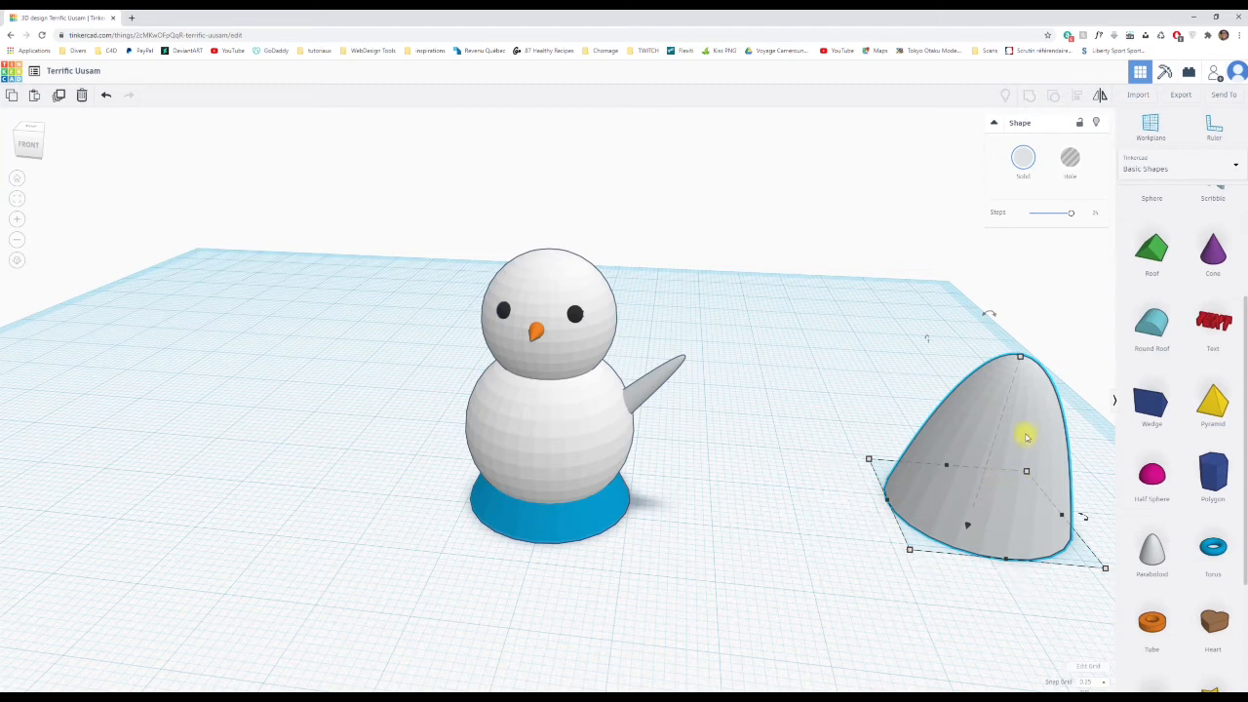
key(Delete)
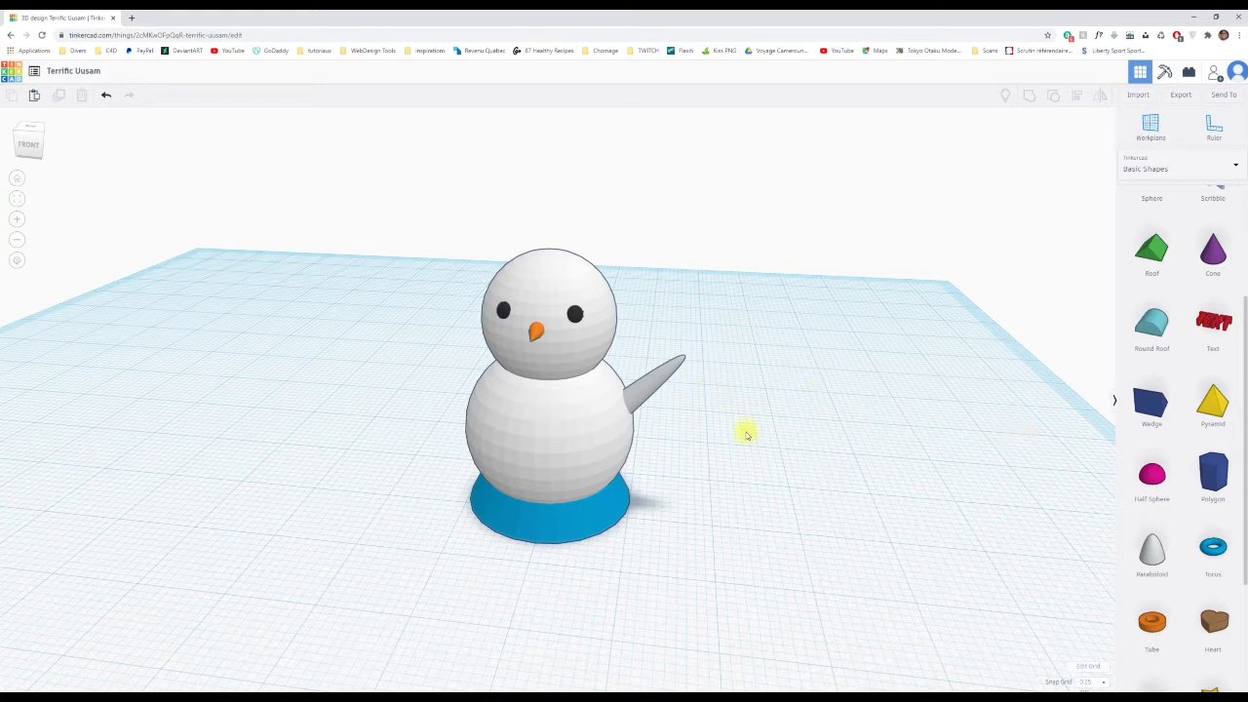
Duplicate the paraboloid arm in place and mirror the copy side to side.
scroll(745, 434, up, 5)
right_drag(777, 423, 771, 384)
click(729, 357)
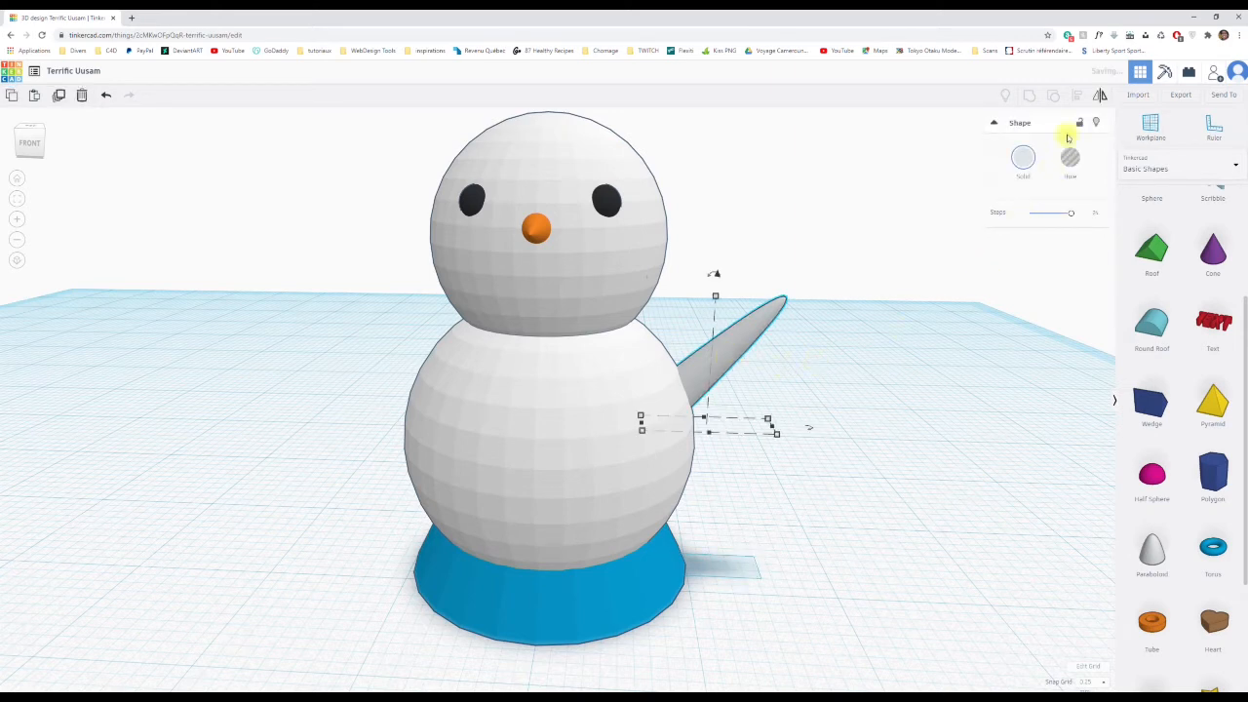
click(1099, 96)
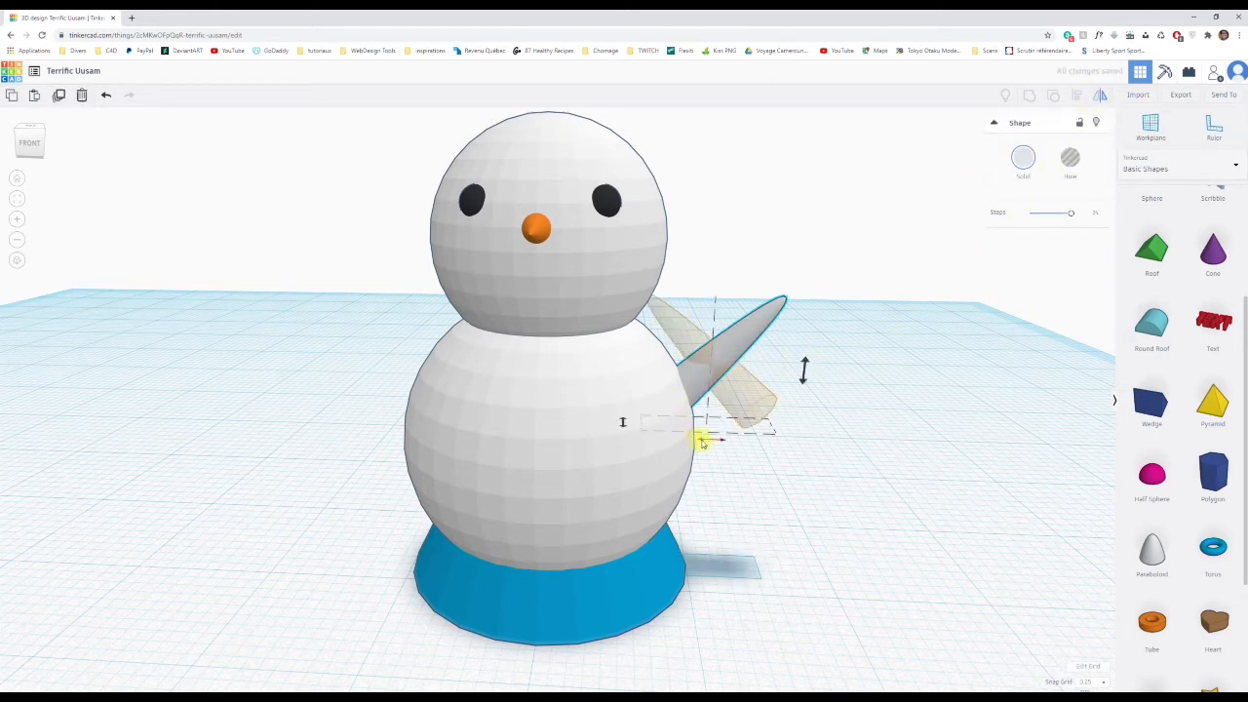
click(702, 441)
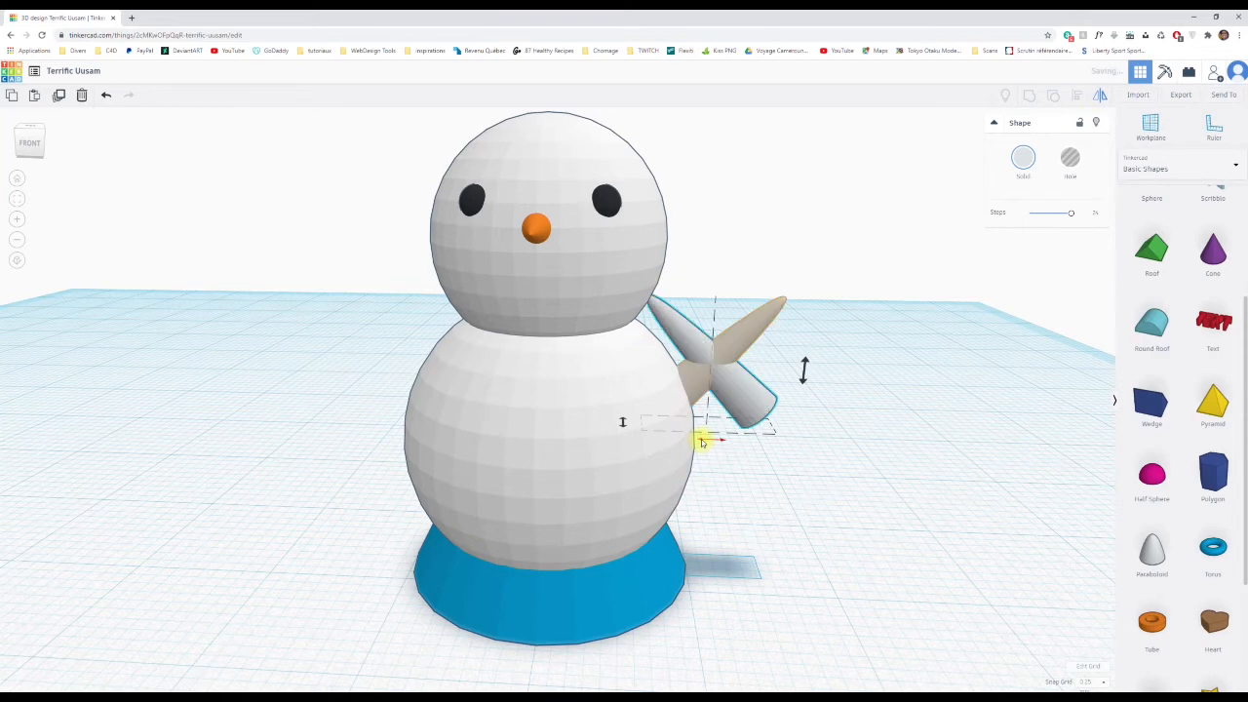
Move the mirrored arm across the body until its base sits in the opposite side of the snowman.
click(736, 390)
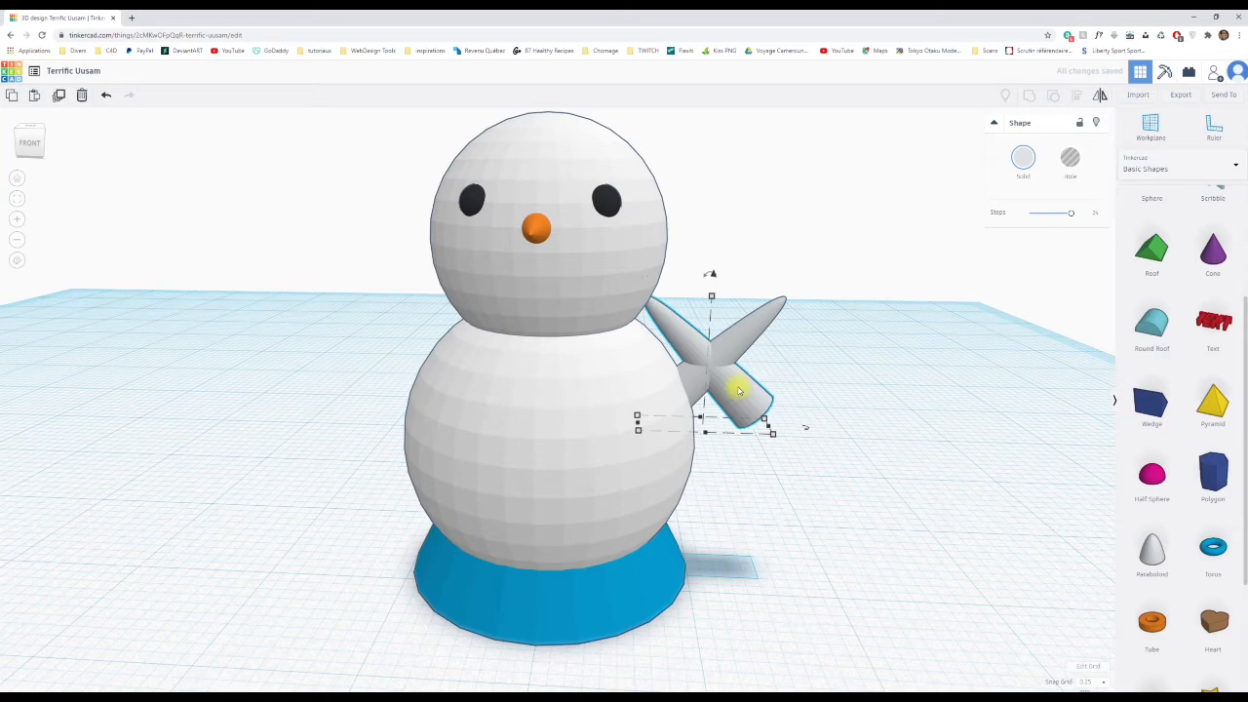
key(Left)
key(Left)
key(Left)
key(Left)
key(Left)
key(Left)
key(Left)
key(Left)
key(Left)
key(Left)
key(Left)
key(Left)
key(Left)
key(Left)
key(Left)
key(Left)
key(Left)
key(Left)
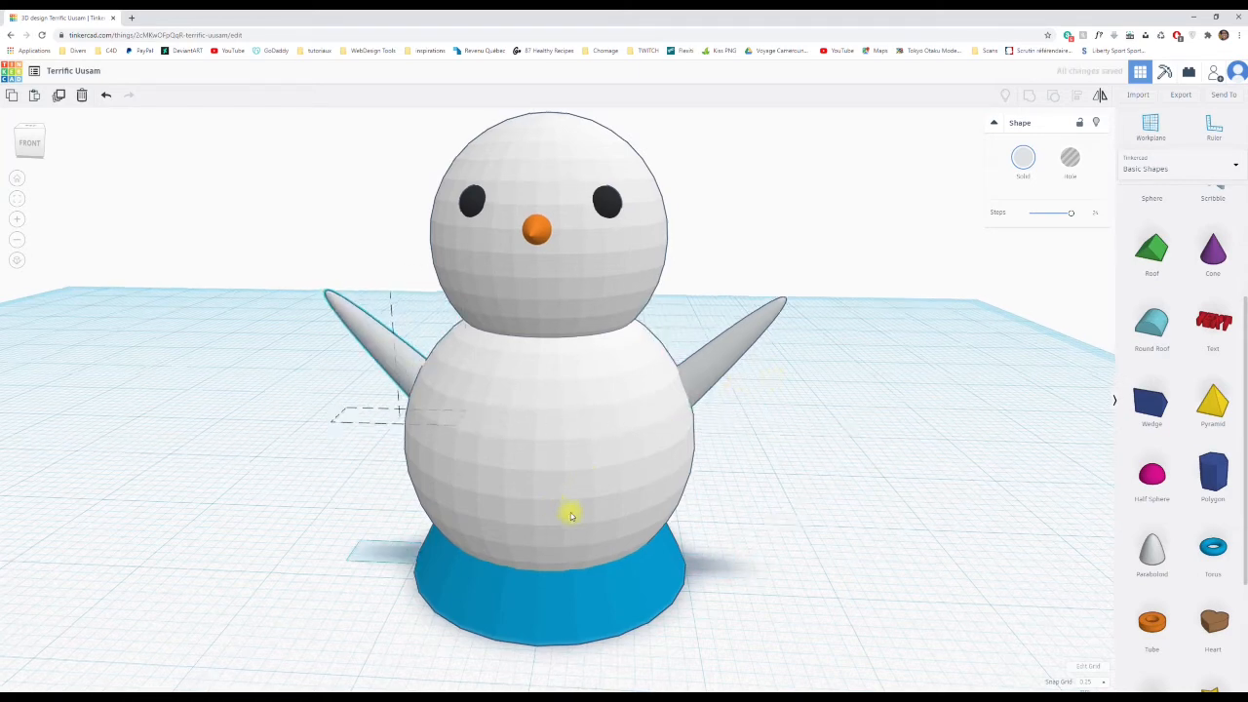
Lengthen the mirrored arm by setting its side-to-side dimension to 11 mm.
right_drag(572, 509, 830, 485)
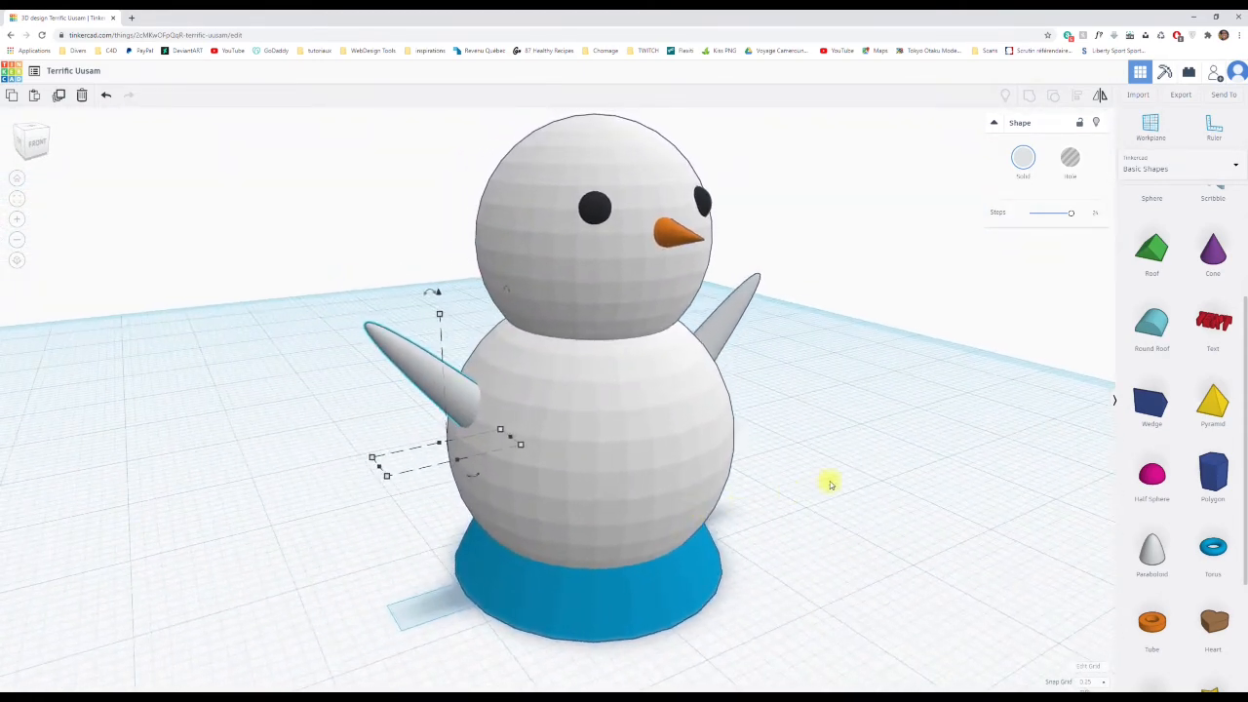
right_drag(884, 409, 797, 400)
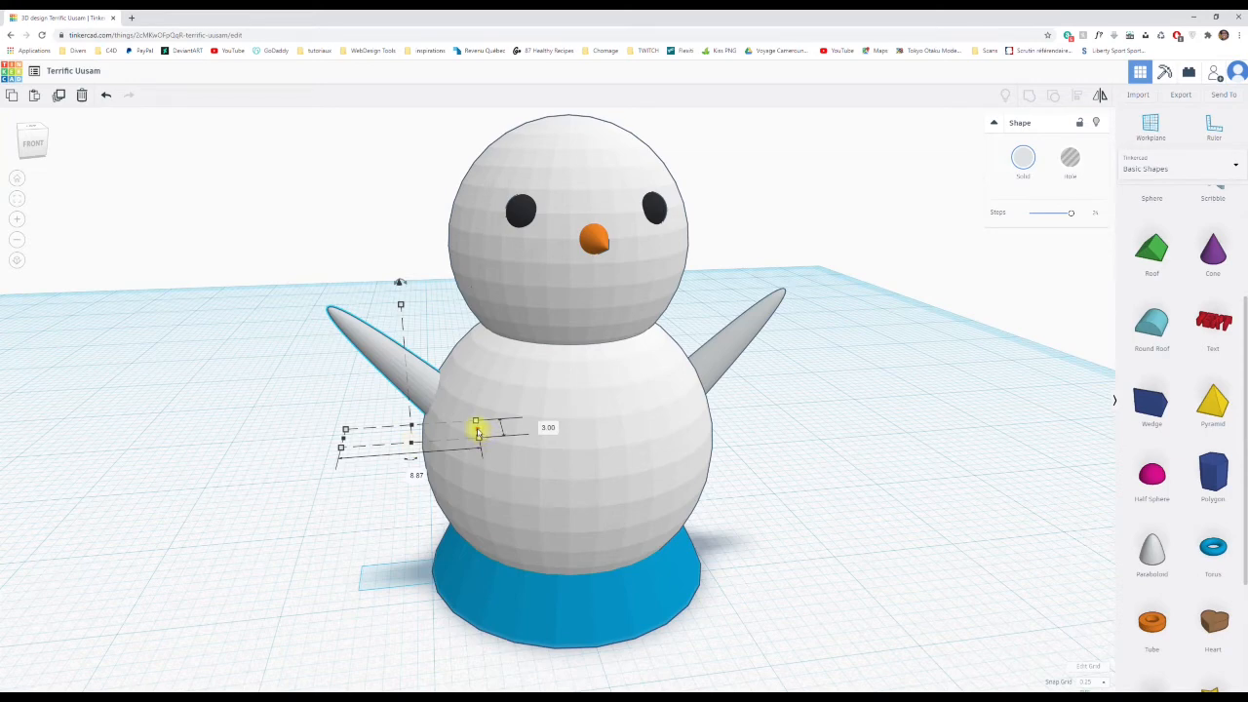
right_drag(421, 439, 767, 409)
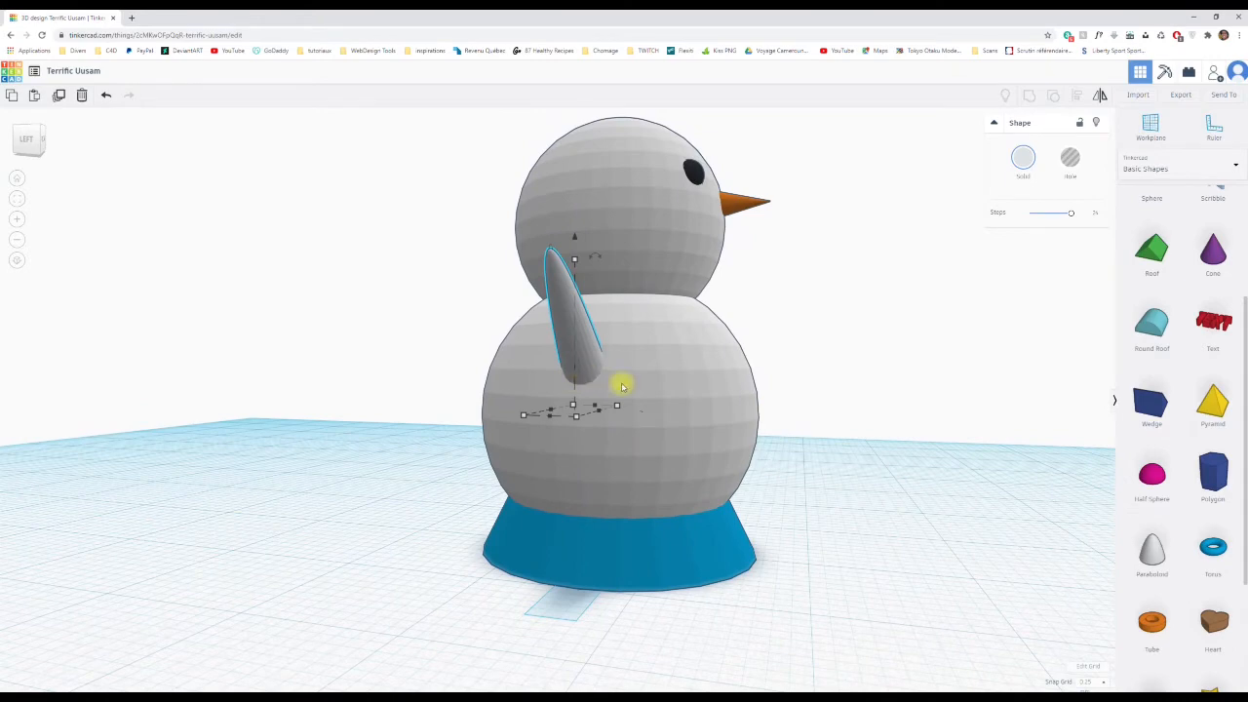
right_drag(586, 409, 468, 412)
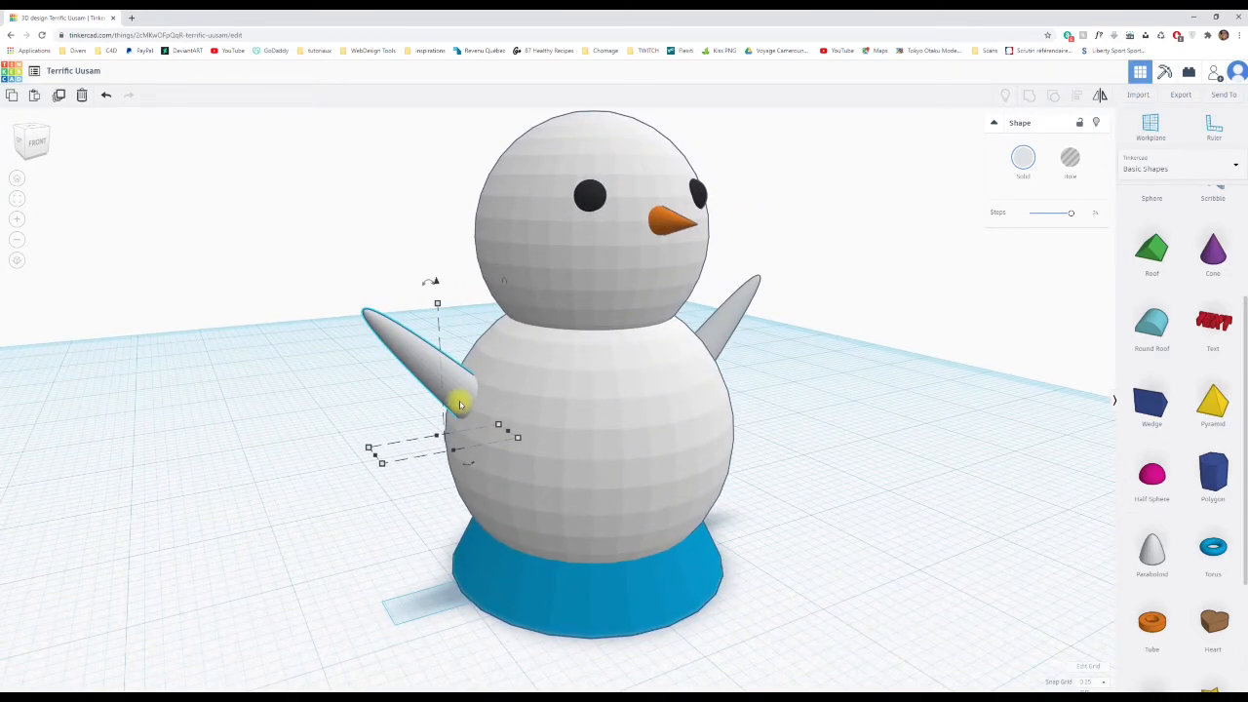
mouse_move(372, 451)
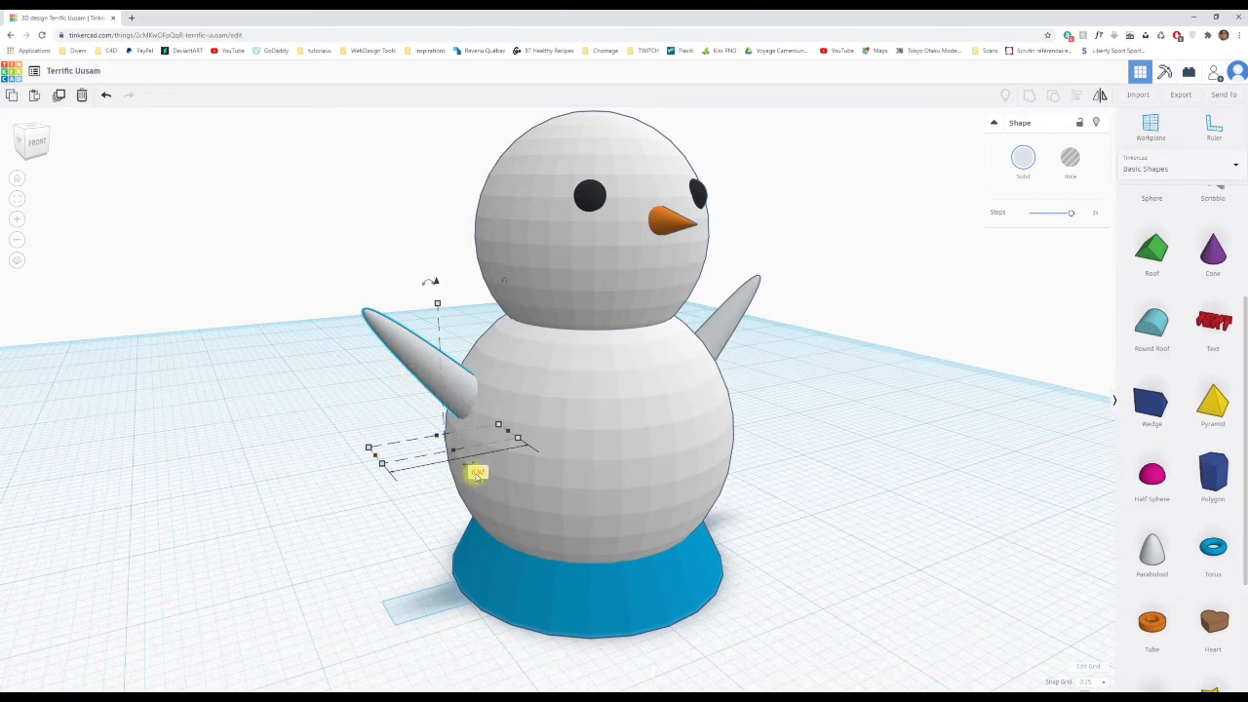
key(Return)
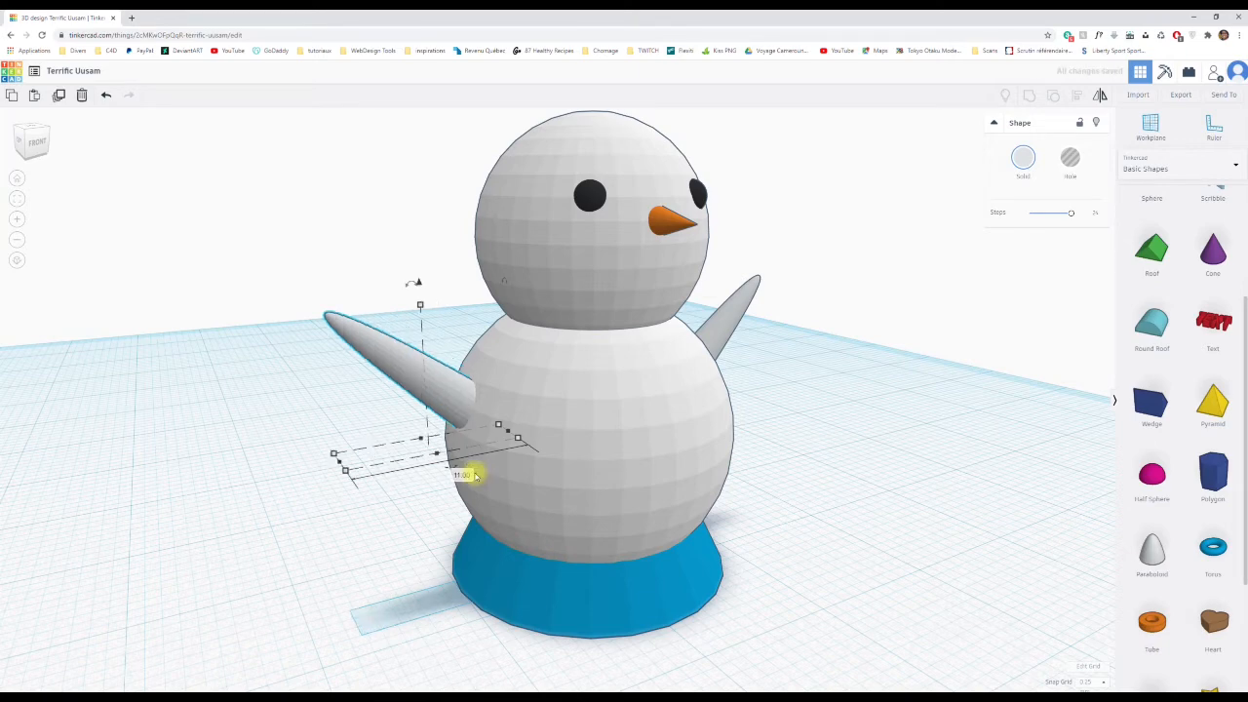
Set the original arm's side-to-side dimension to 11 mm to match the mirrored one.
right_drag(788, 459, 672, 446)
click(718, 344)
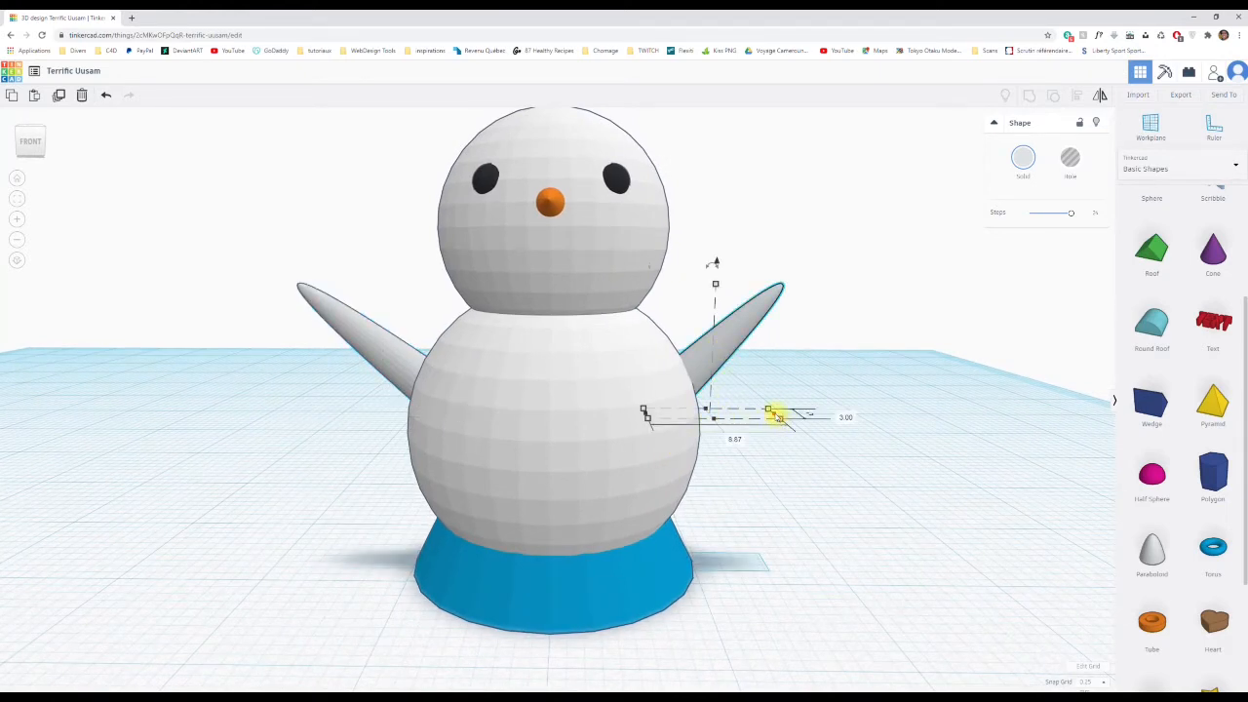
click(736, 438)
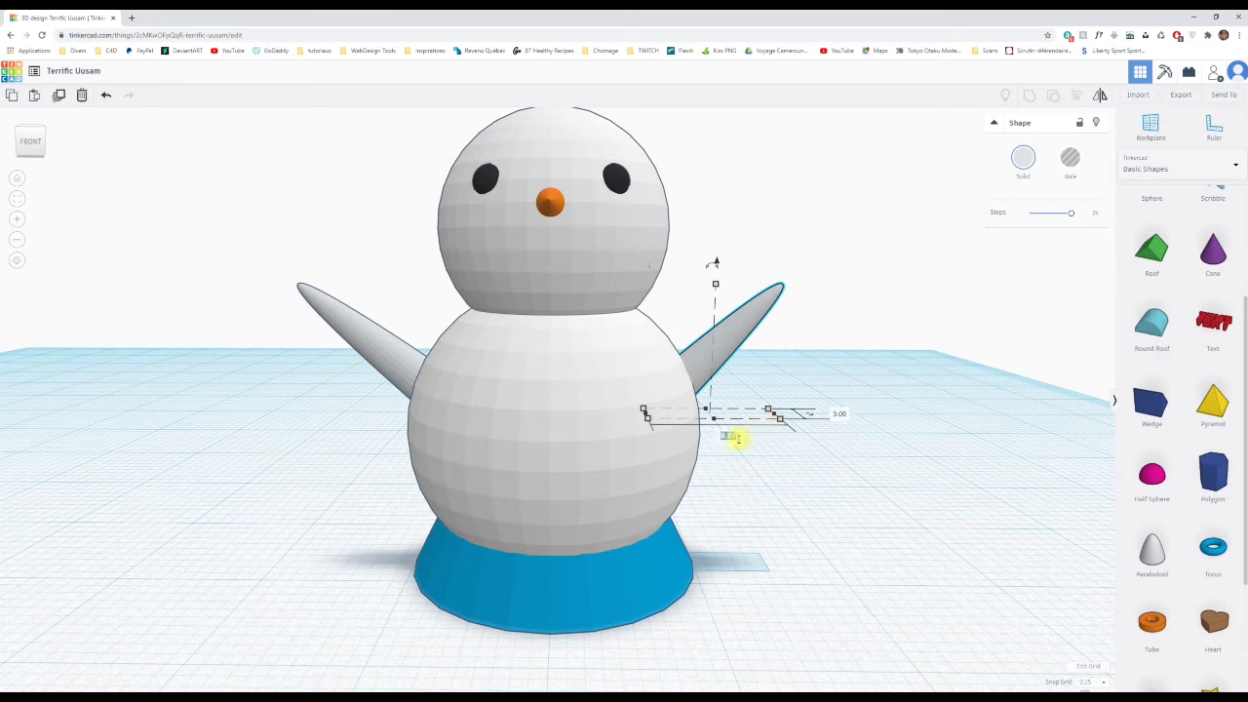
text(11)
key(Return)
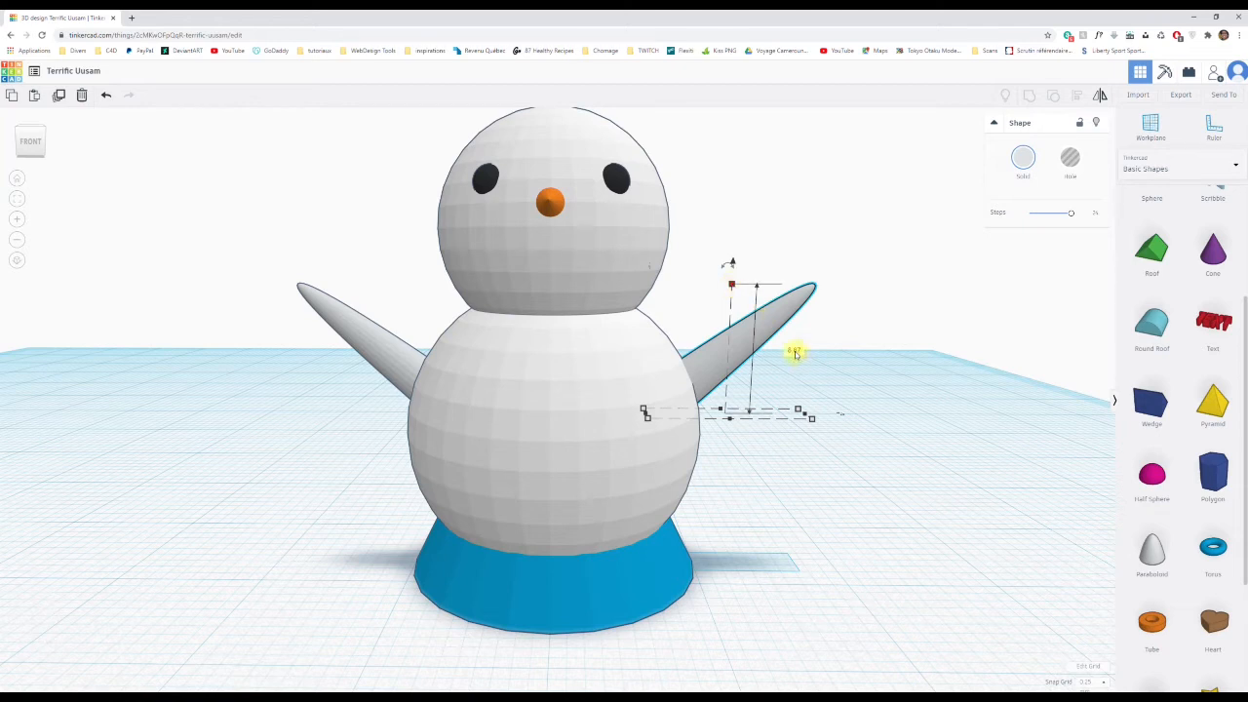
Set the height of both paraboloid arms to 11 mm.
click(795, 351)
text(11)
key(Return)
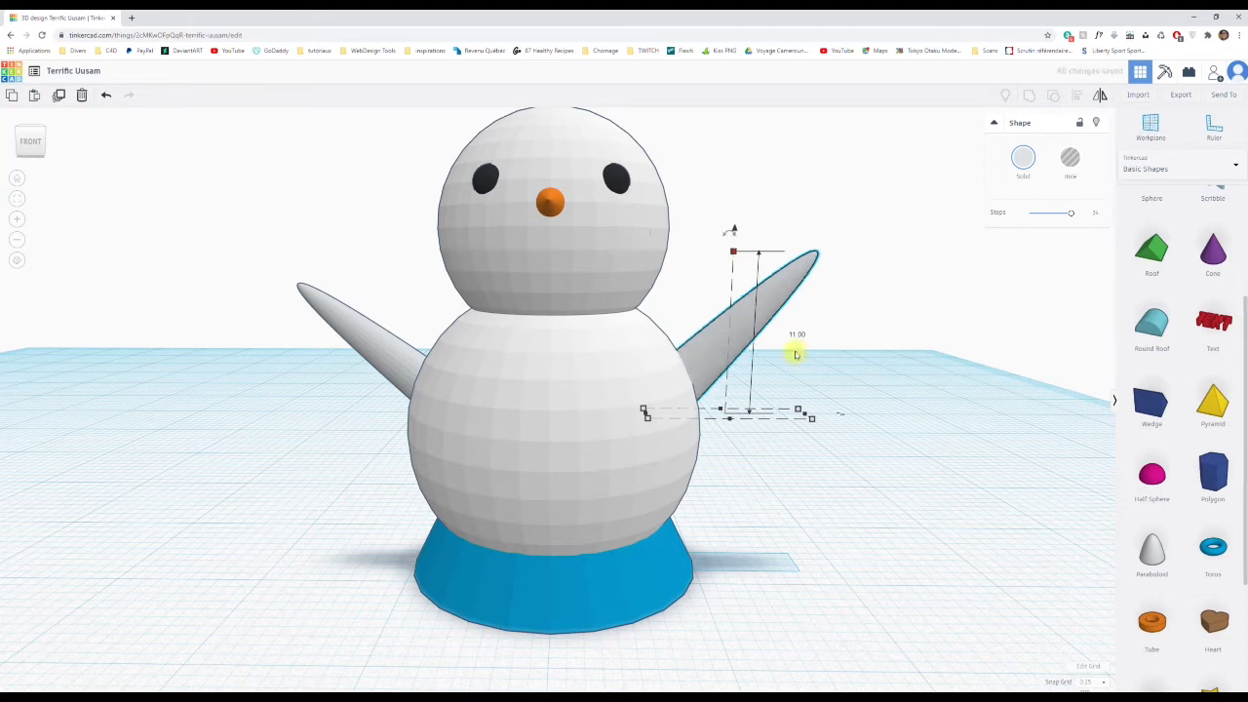
click(376, 335)
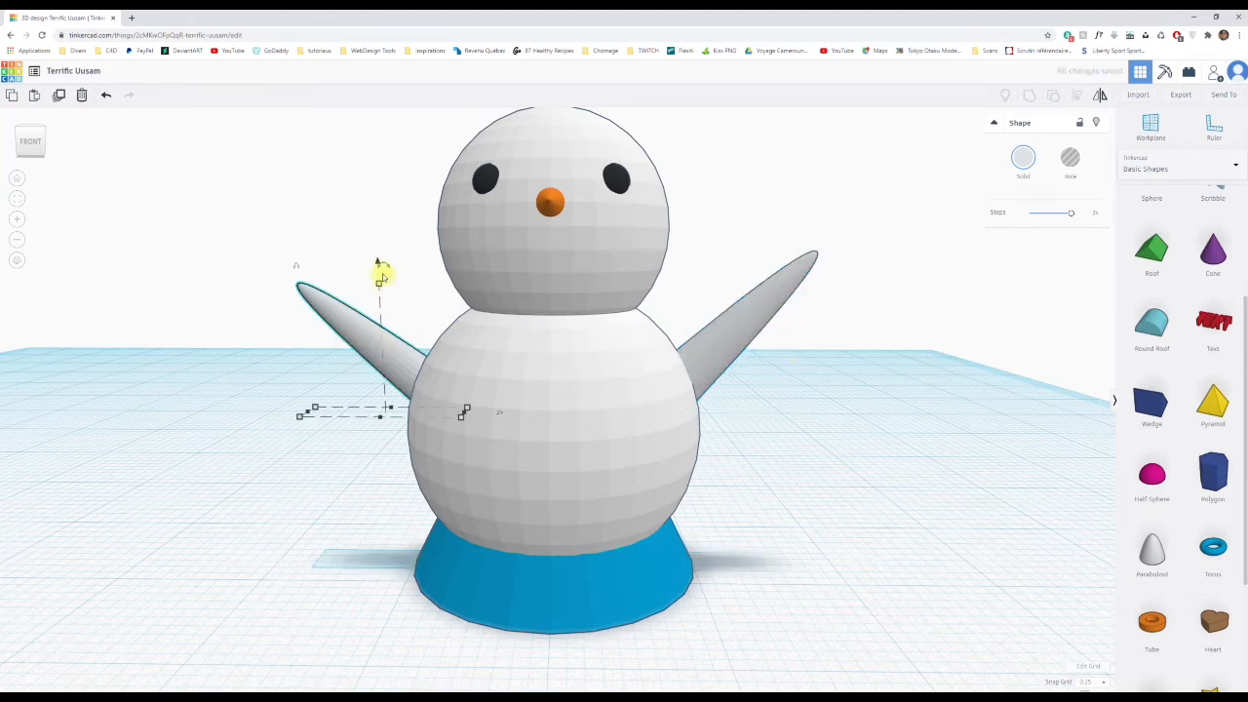
click(447, 348)
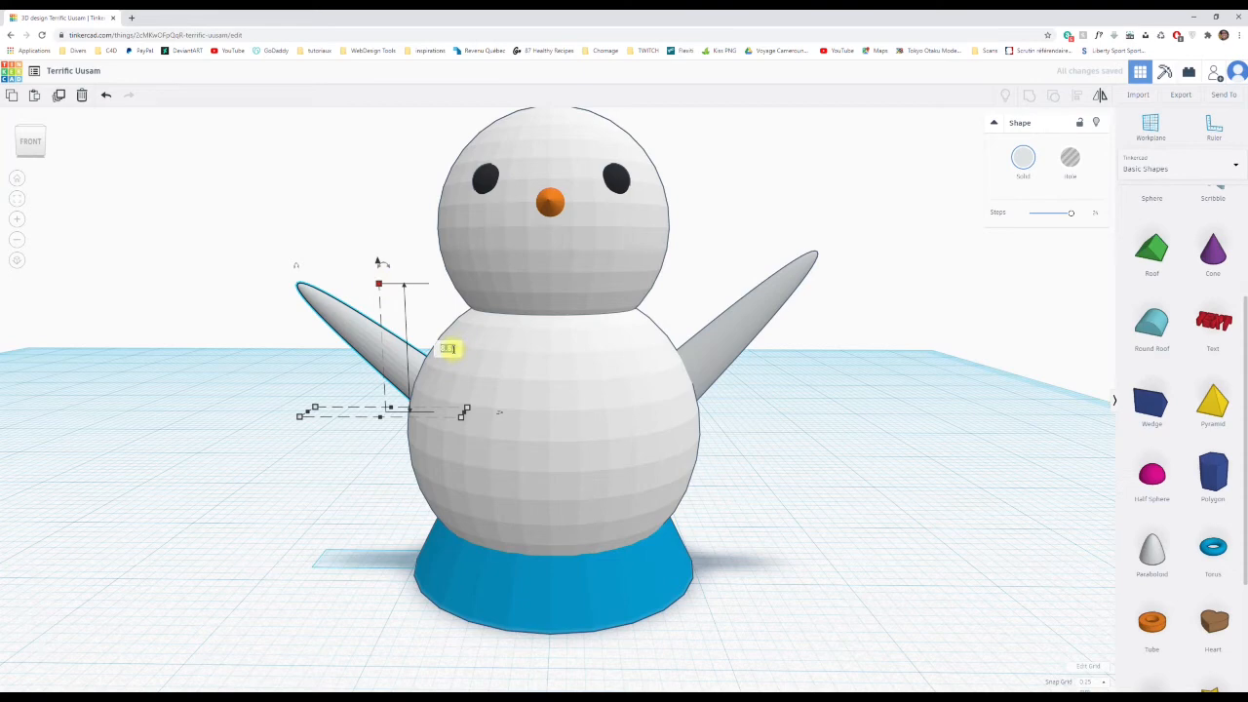
key(Return)
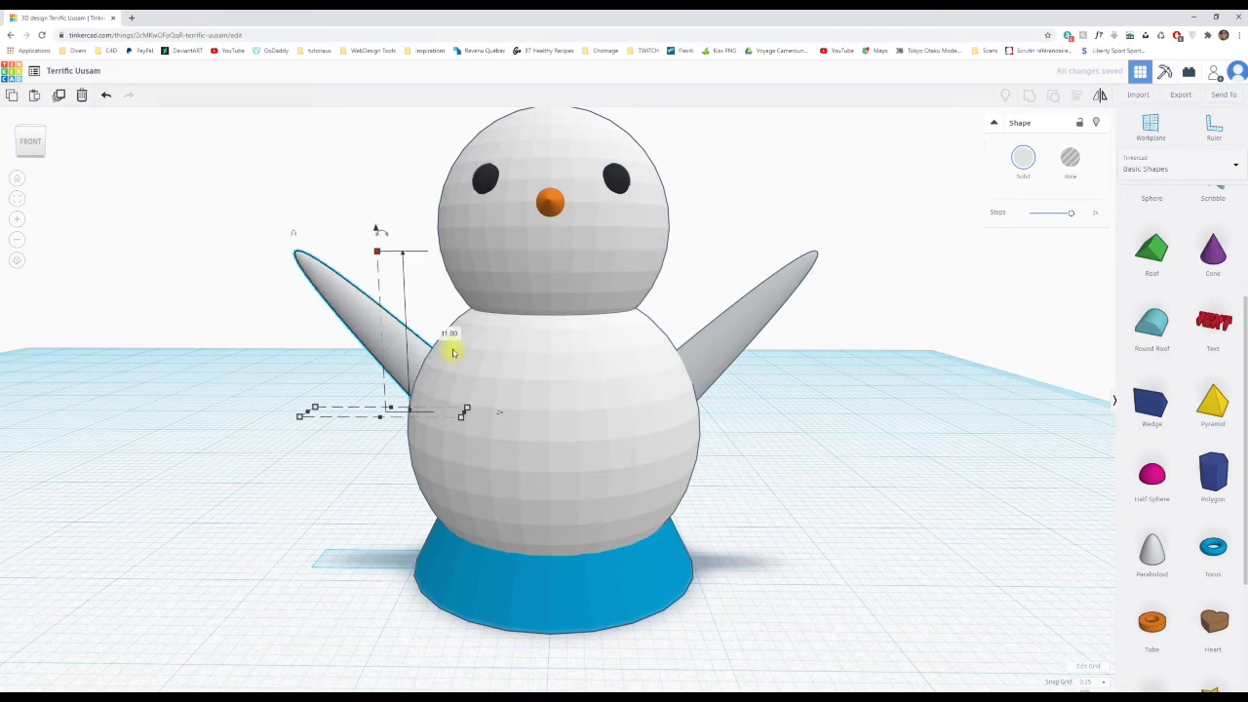
click(764, 445)
Rotate the arm at the right side of the snowman's front view to stand upright.
mouse_move(515, 476)
right_down()
mouse_move(789, 504)
mouse_move(811, 472)
mouse_move(994, 479)
mouse_move(691, 468)
mouse_move(518, 480)
right_up()
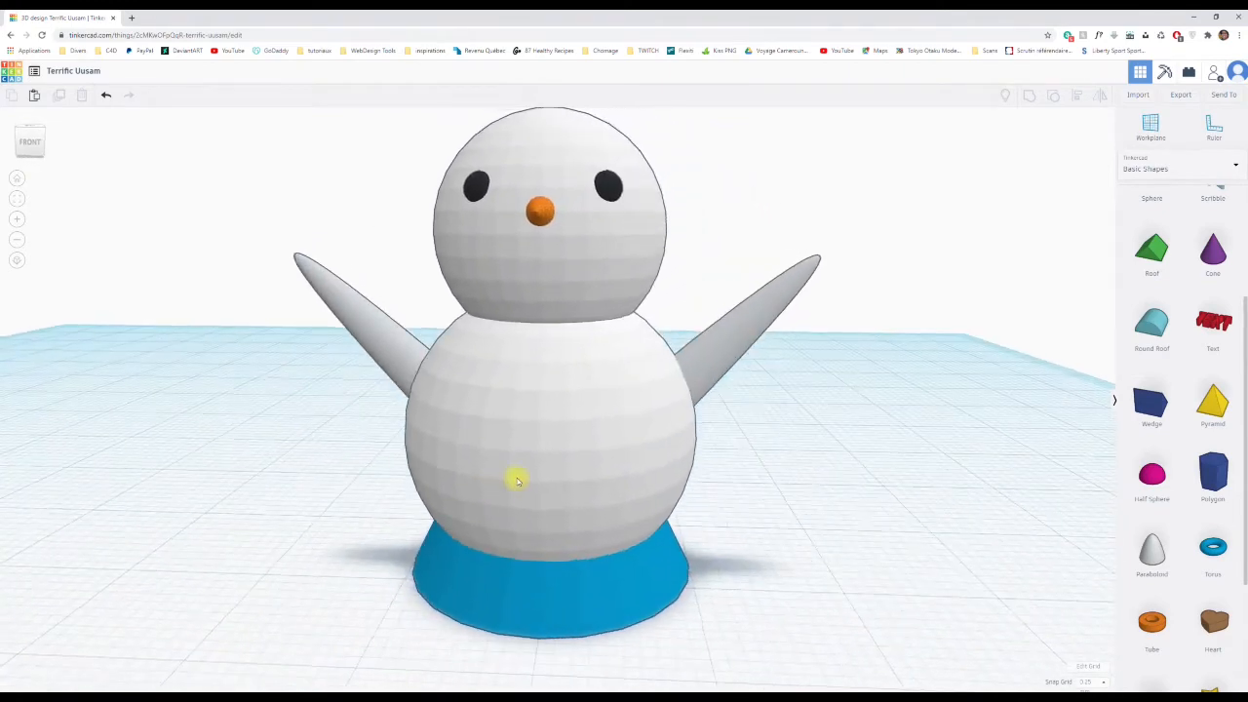
scroll(517, 480, down, 5)
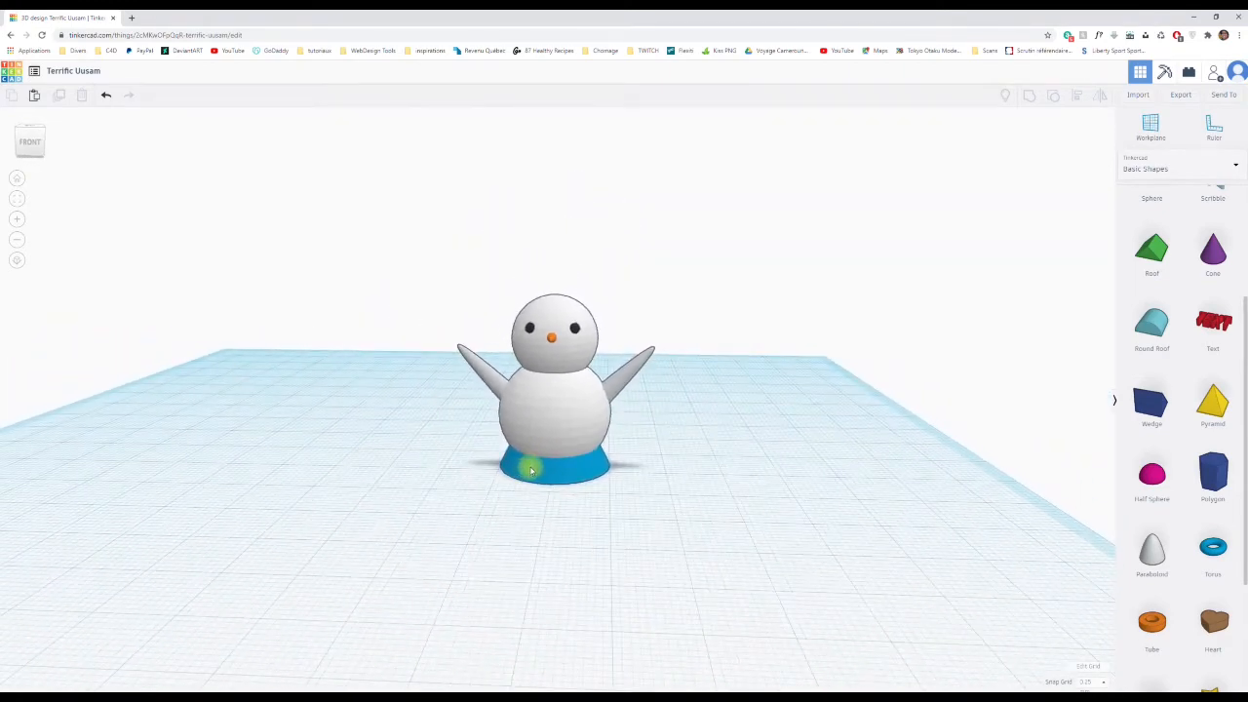
scroll(529, 467, up, 5)
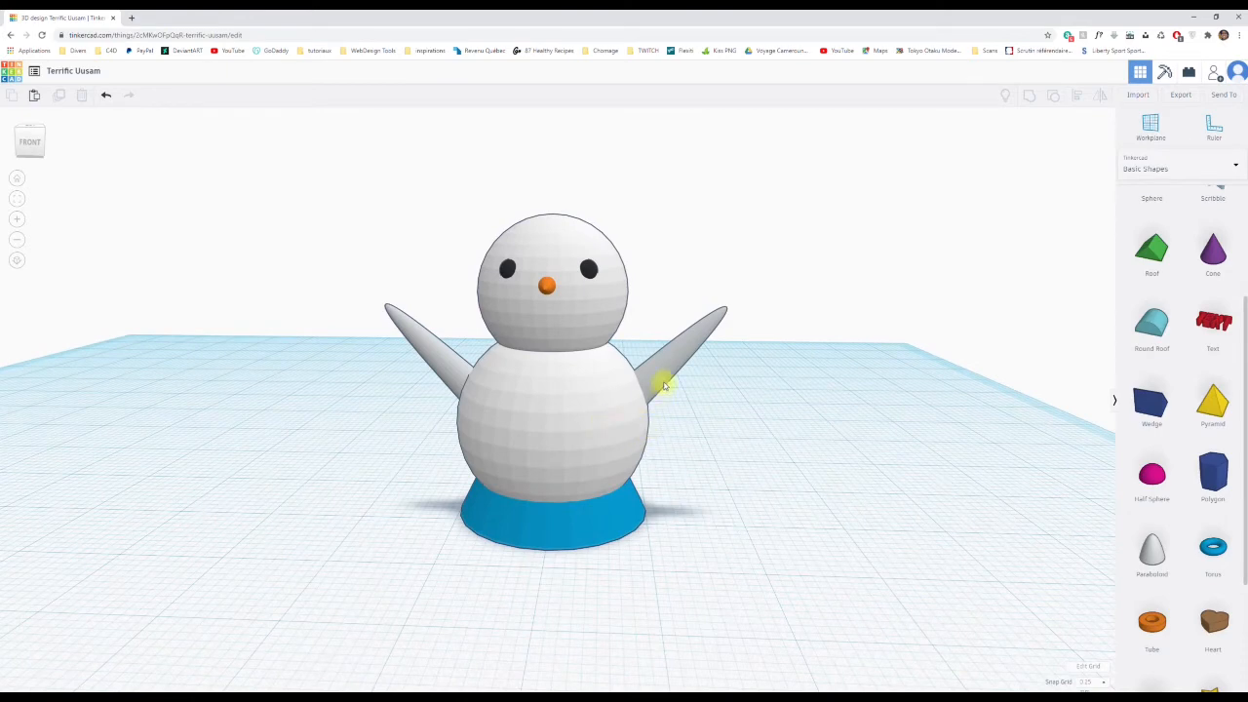
right_drag(792, 404, 587, 387)
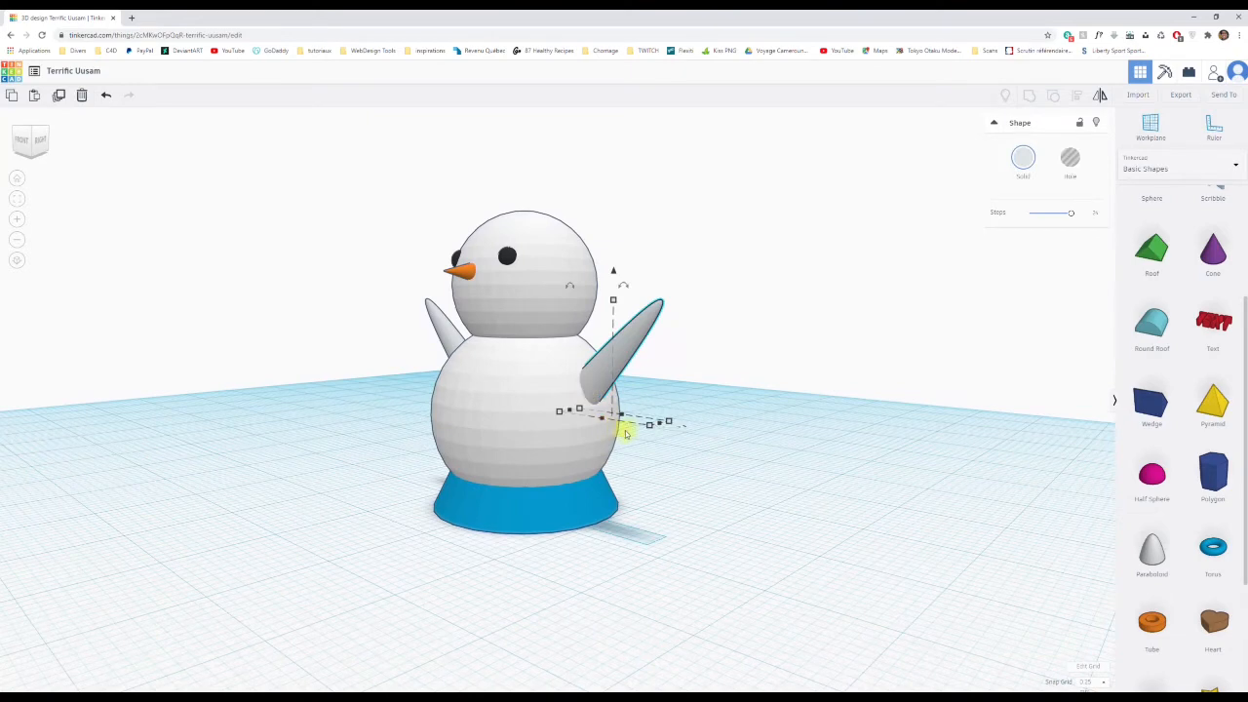
right_drag(540, 478, 691, 465)
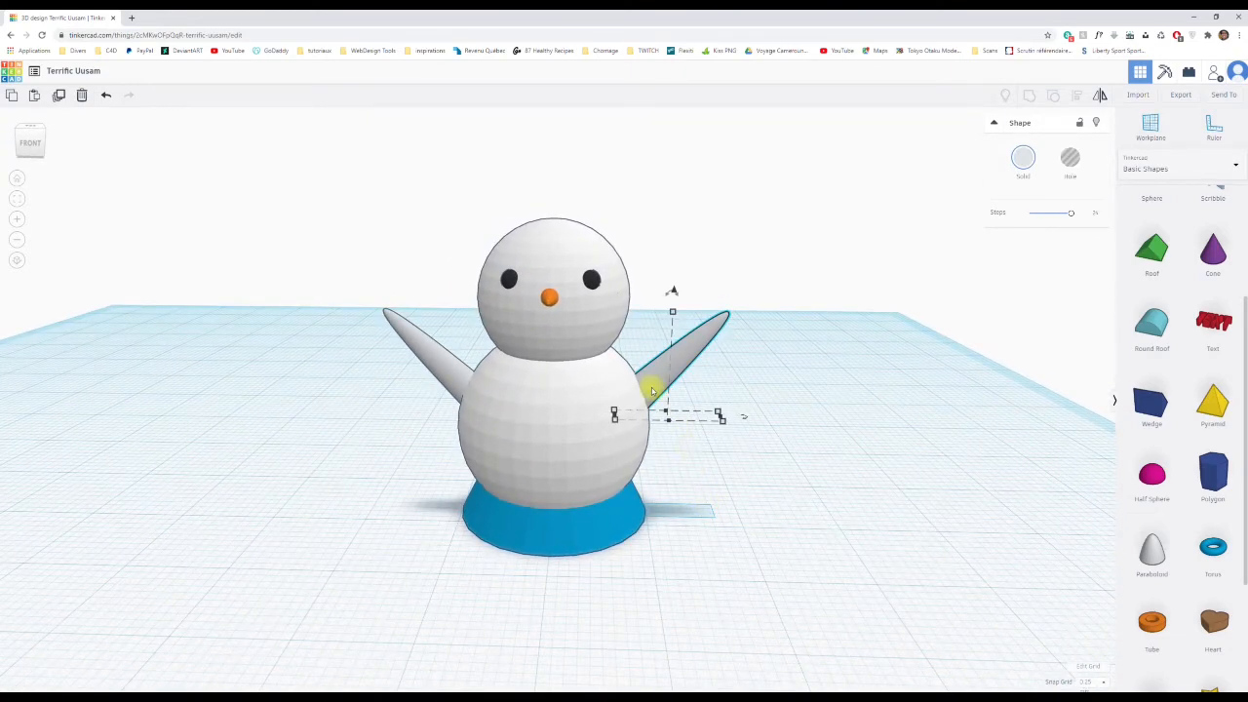
scroll(760, 440, up, 5)
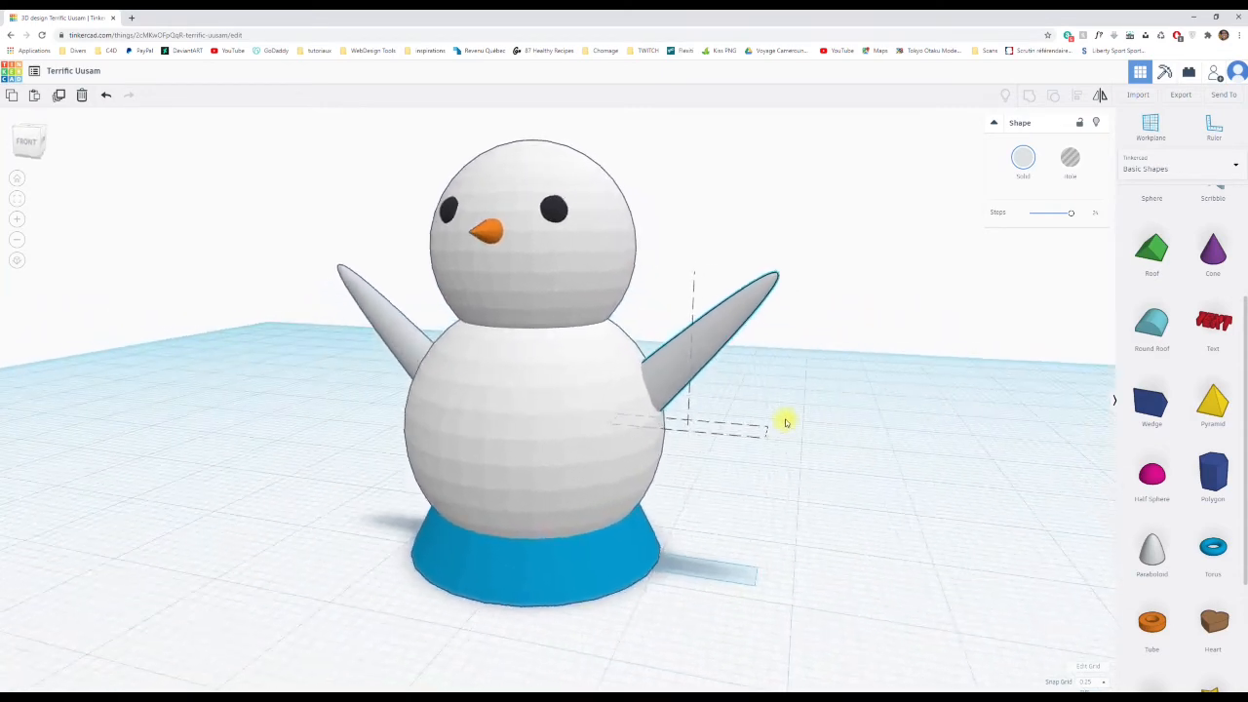
mouse_move(786, 422)
right_down()
mouse_move(607, 404)
mouse_move(643, 424)
mouse_move(808, 426)
mouse_move(792, 424)
right_up()
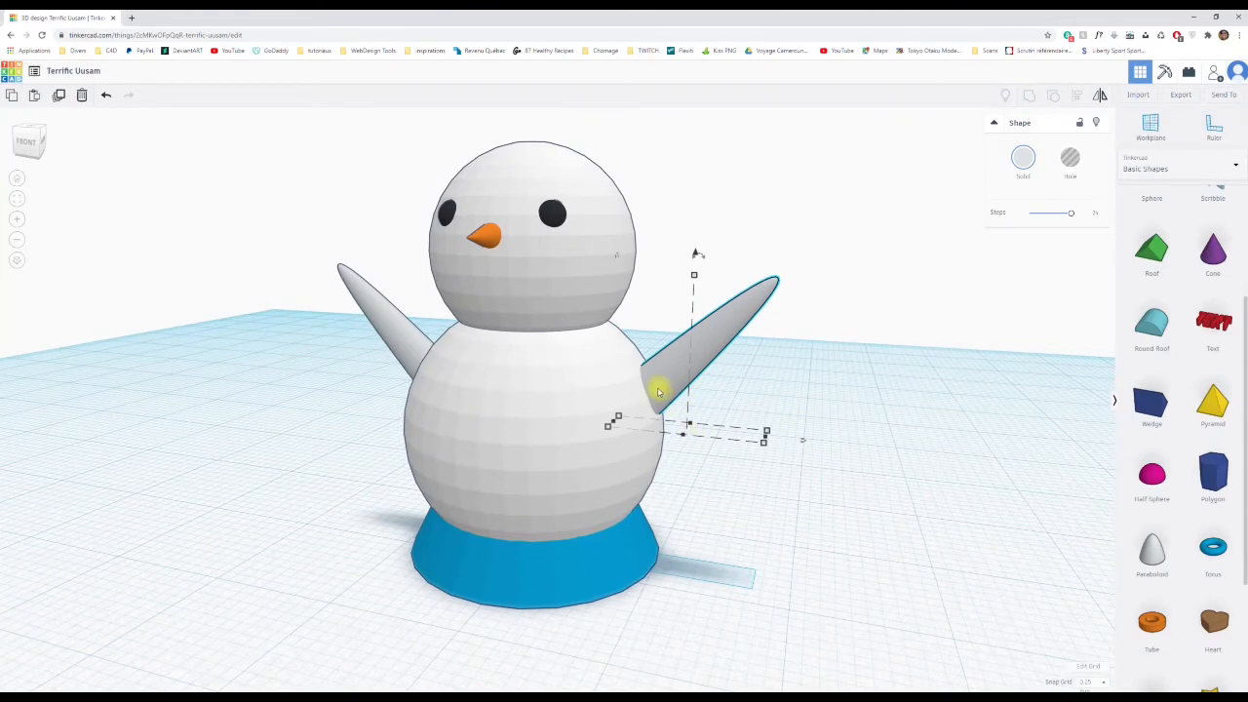
drag(698, 255, 705, 182)
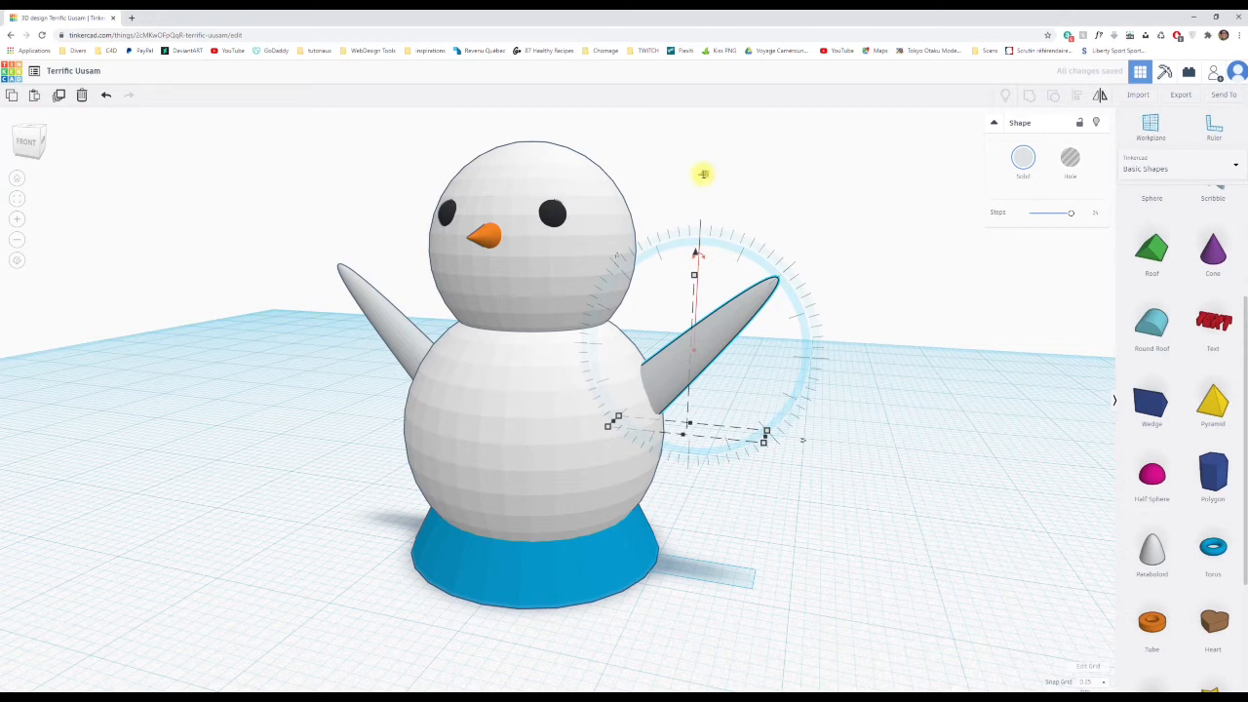
drag(703, 174, 704, 177)
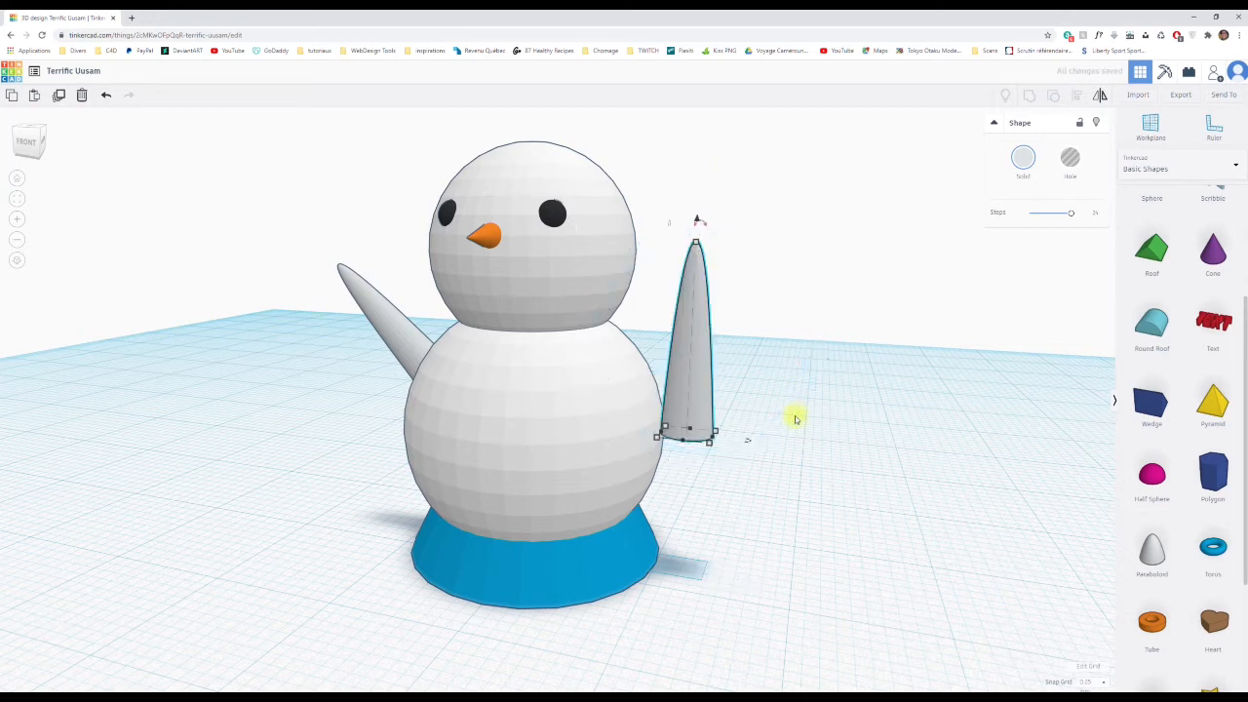
Widen the upright arm's base to 6 mm and tilt the arm back outward from the body.
drag(713, 439, 744, 441)
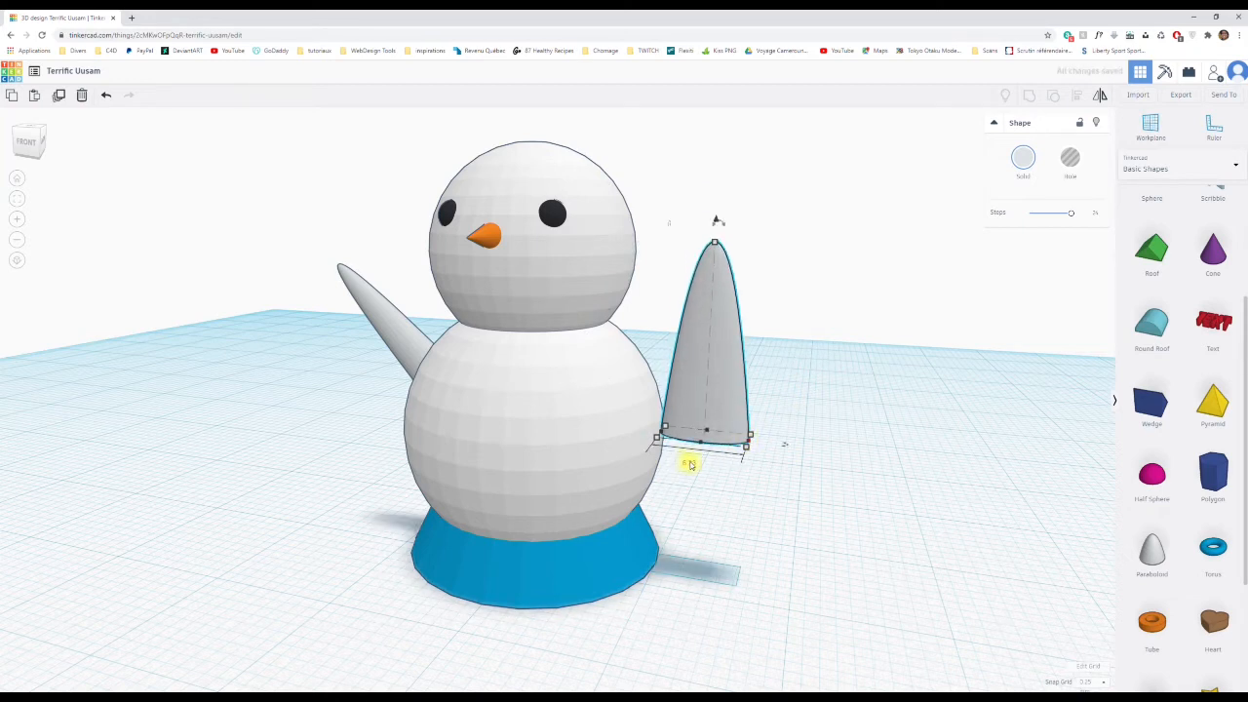
text(8)
key(Return)
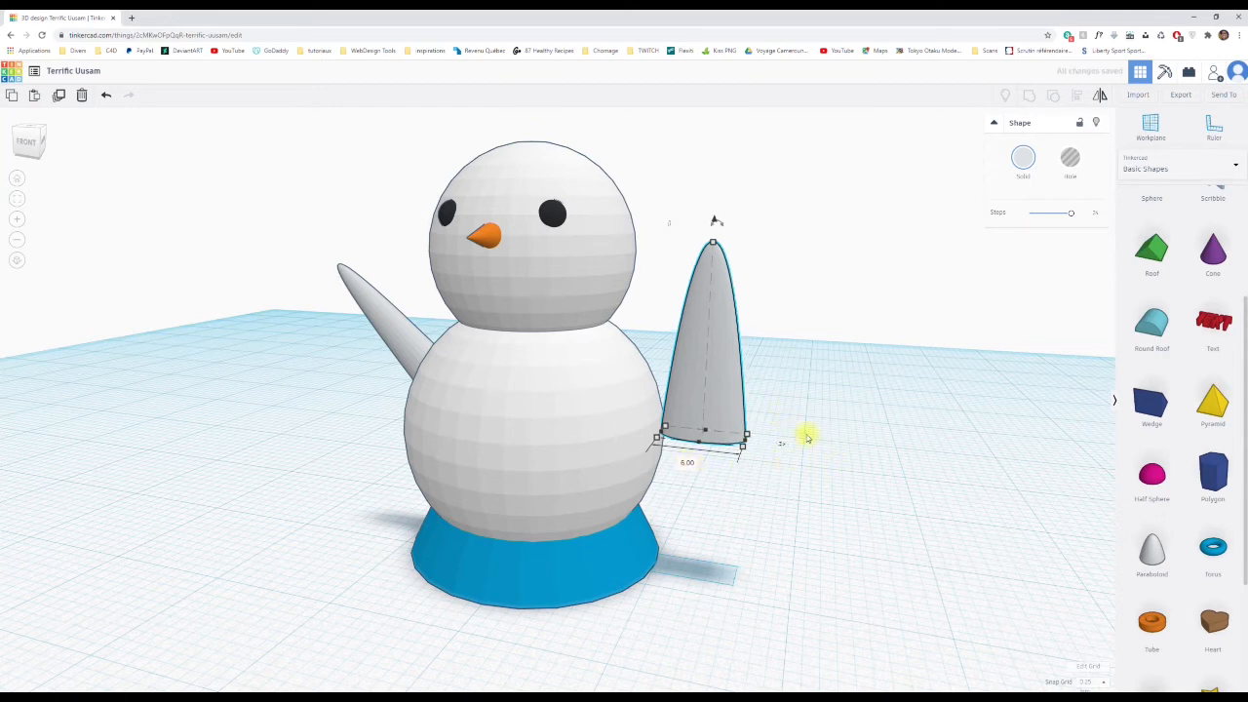
drag(718, 222, 722, 227)
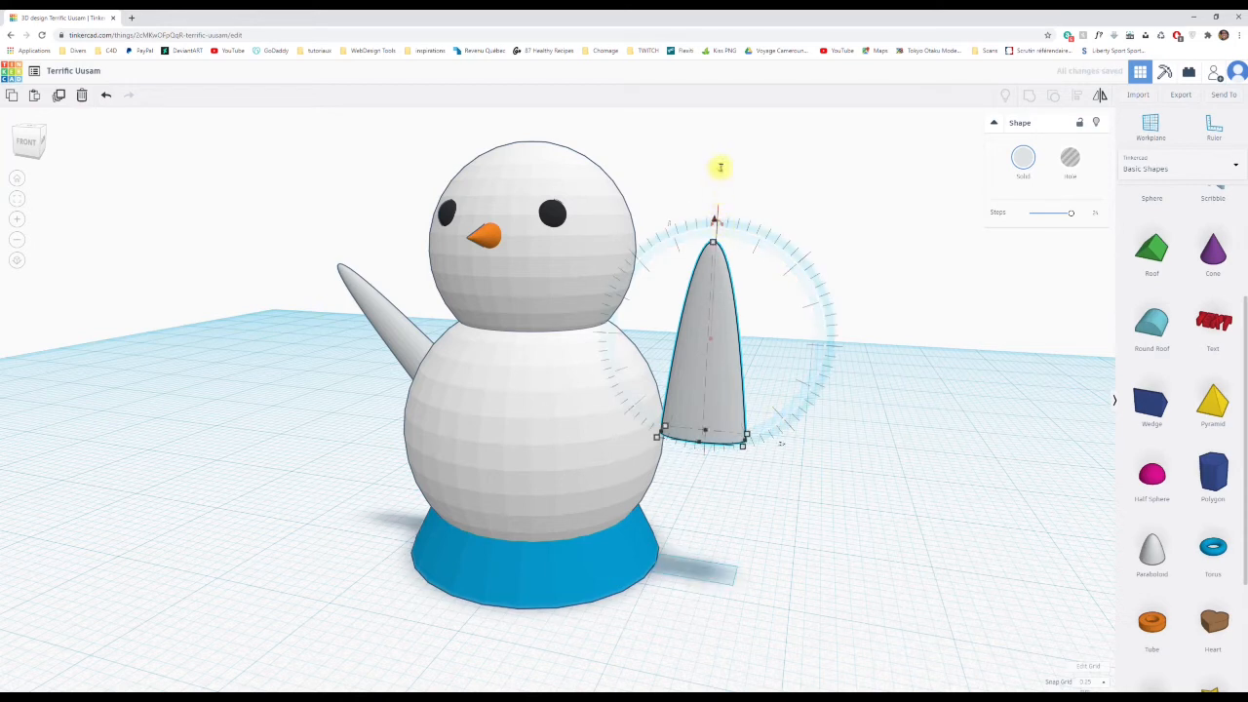
key(Return)
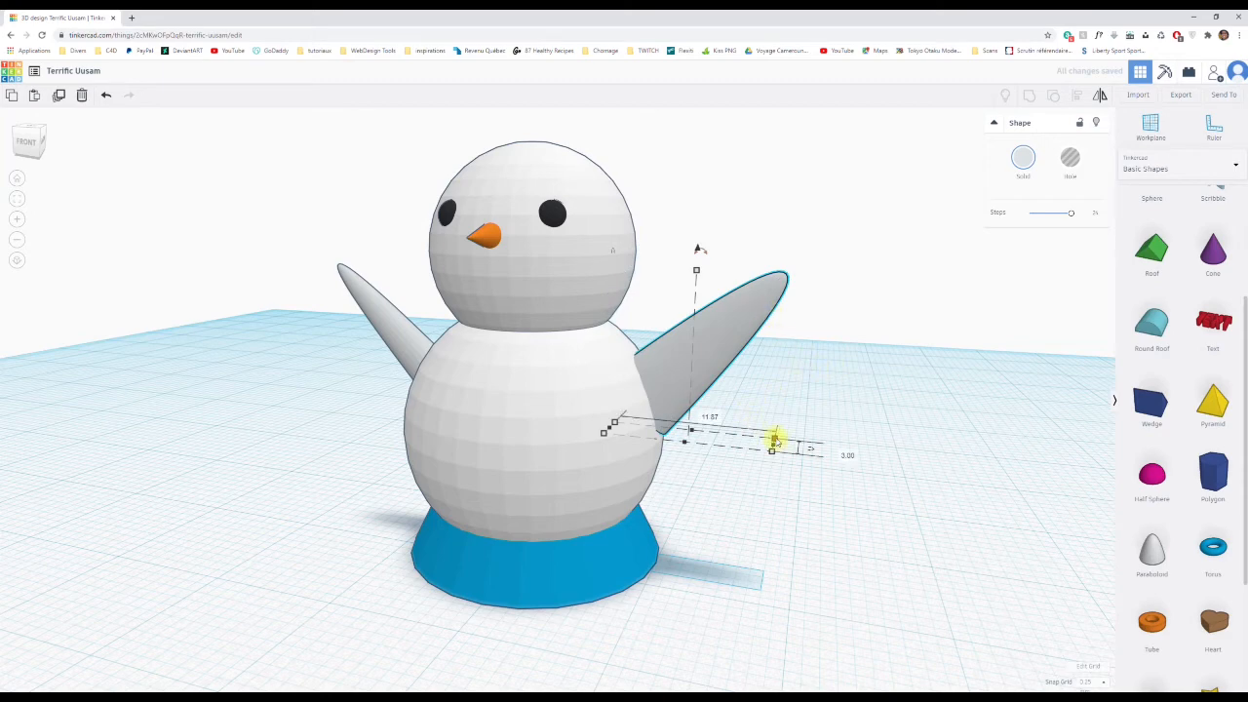
Move the widened arm sideways into the body and lower it slightly.
right_drag(624, 517, 746, 426)
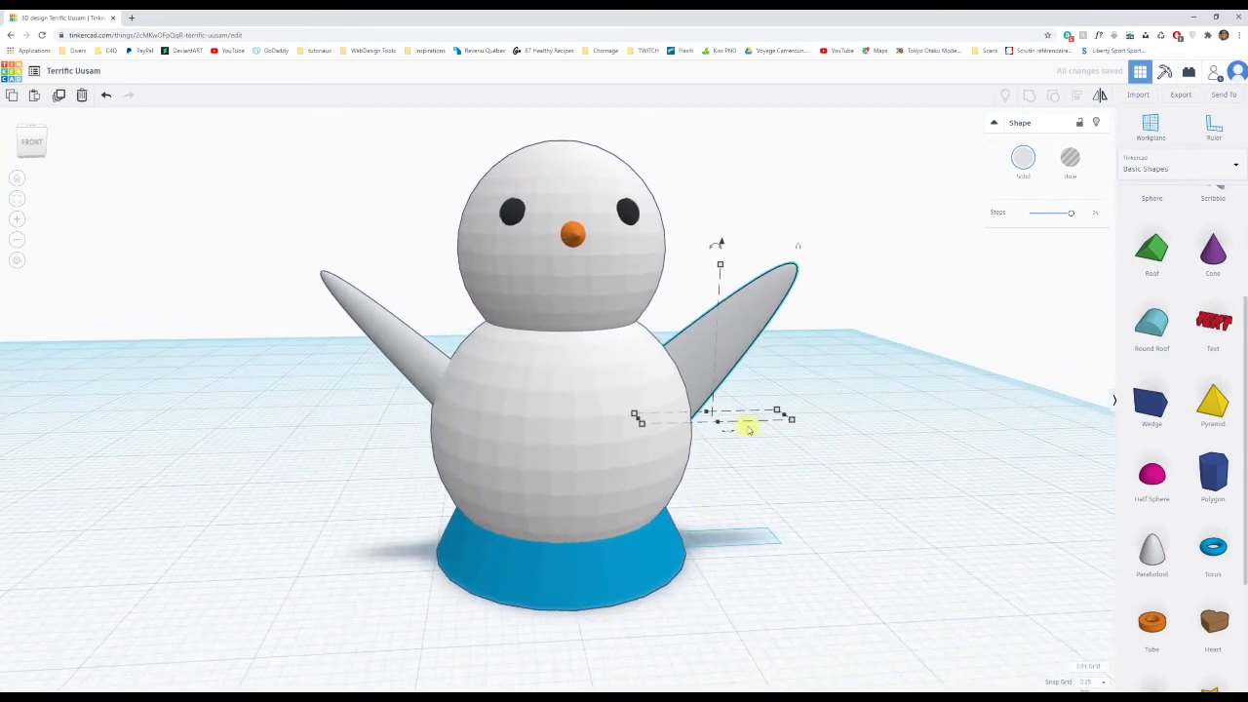
right_drag(839, 439, 760, 354)
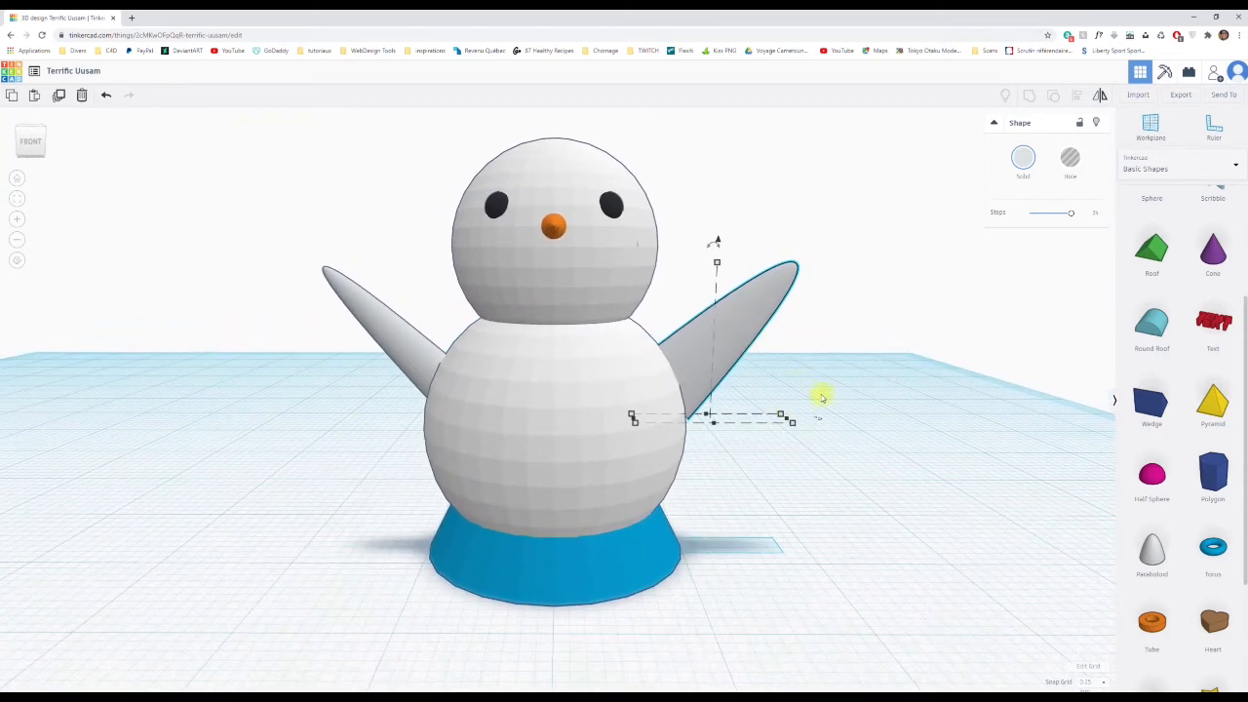
right_drag(822, 398, 780, 412)
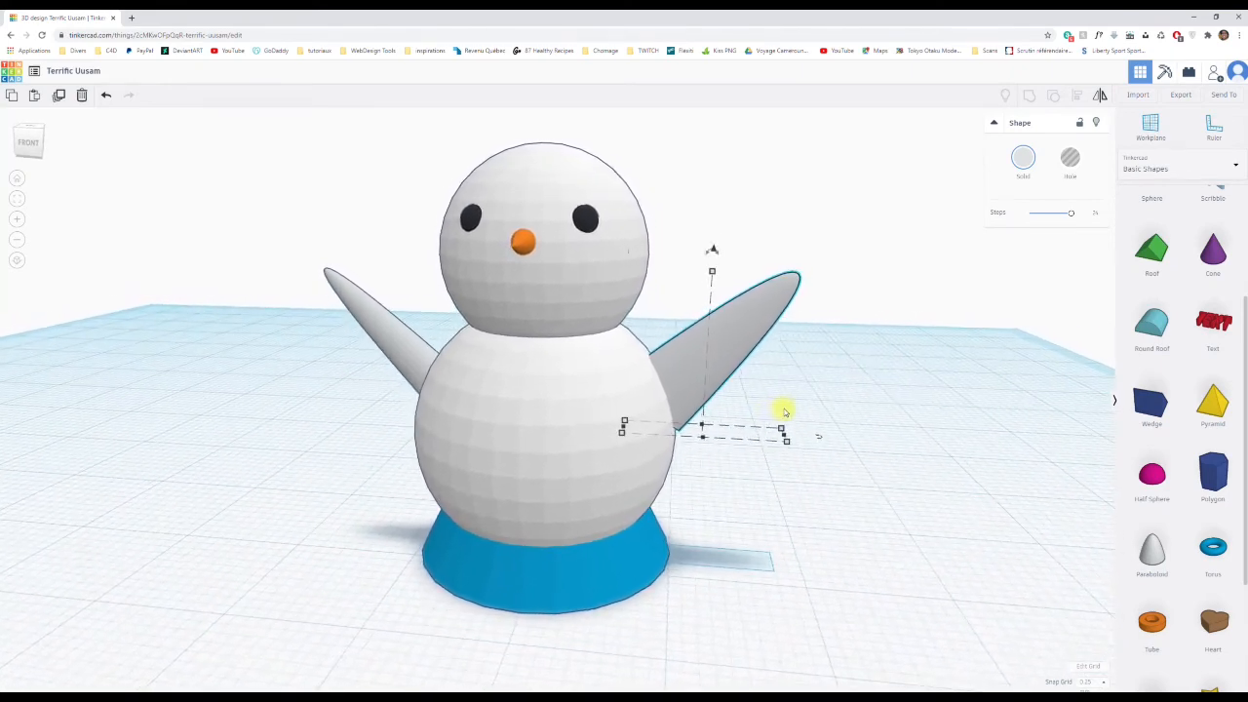
key(Left)
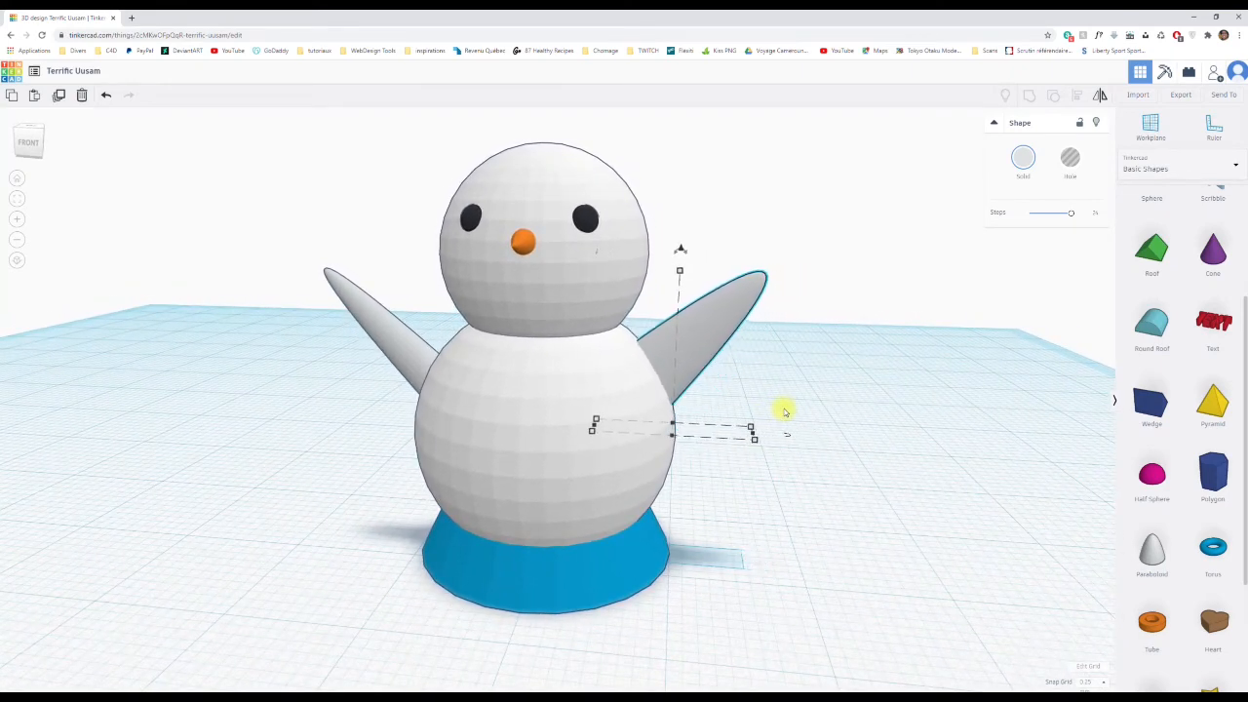
key(Down)
key(Down)
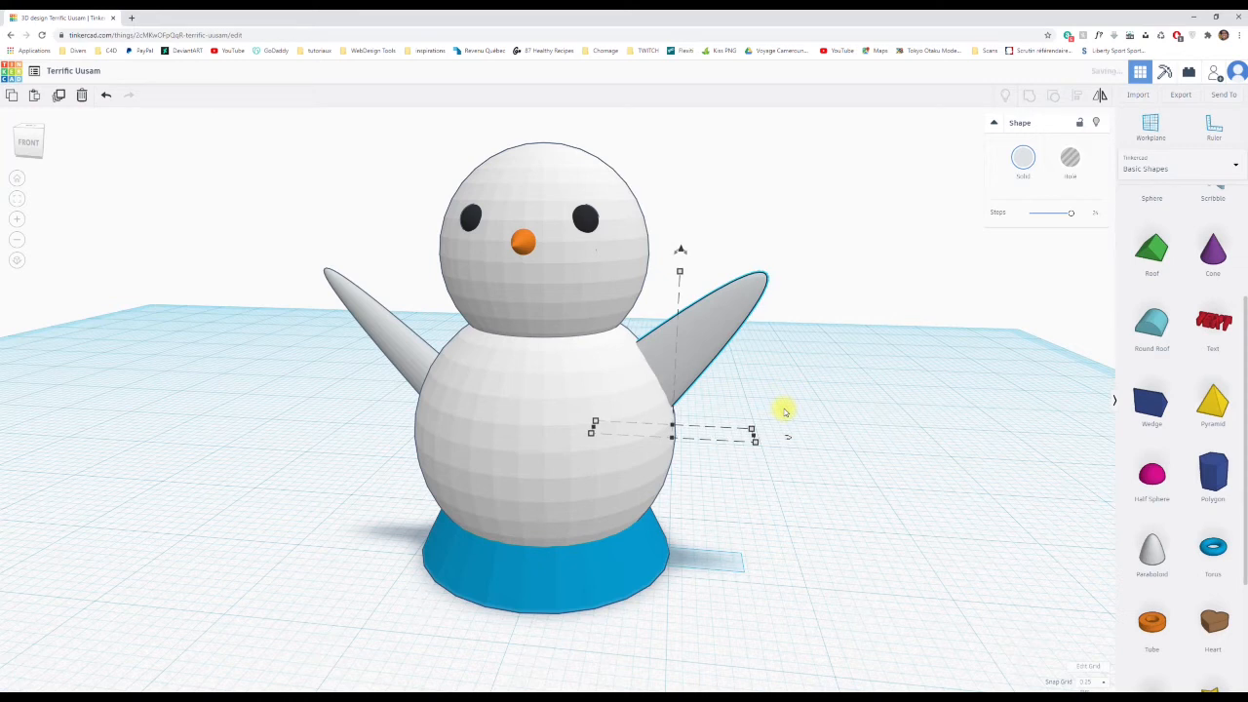
key(Up)
key(Up)
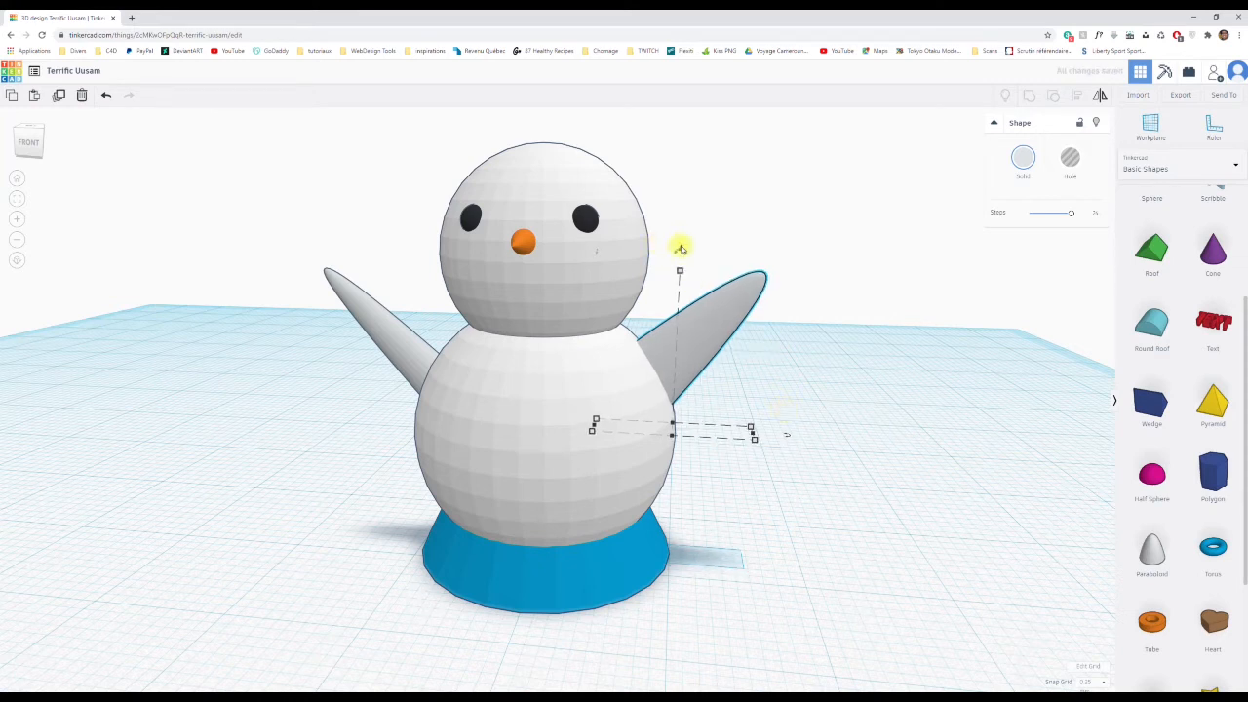
drag(679, 248, 677, 282)
Replace the thin opposite arm with an in-place duplicate of the widened arm, mirrored side to side.
click(403, 348)
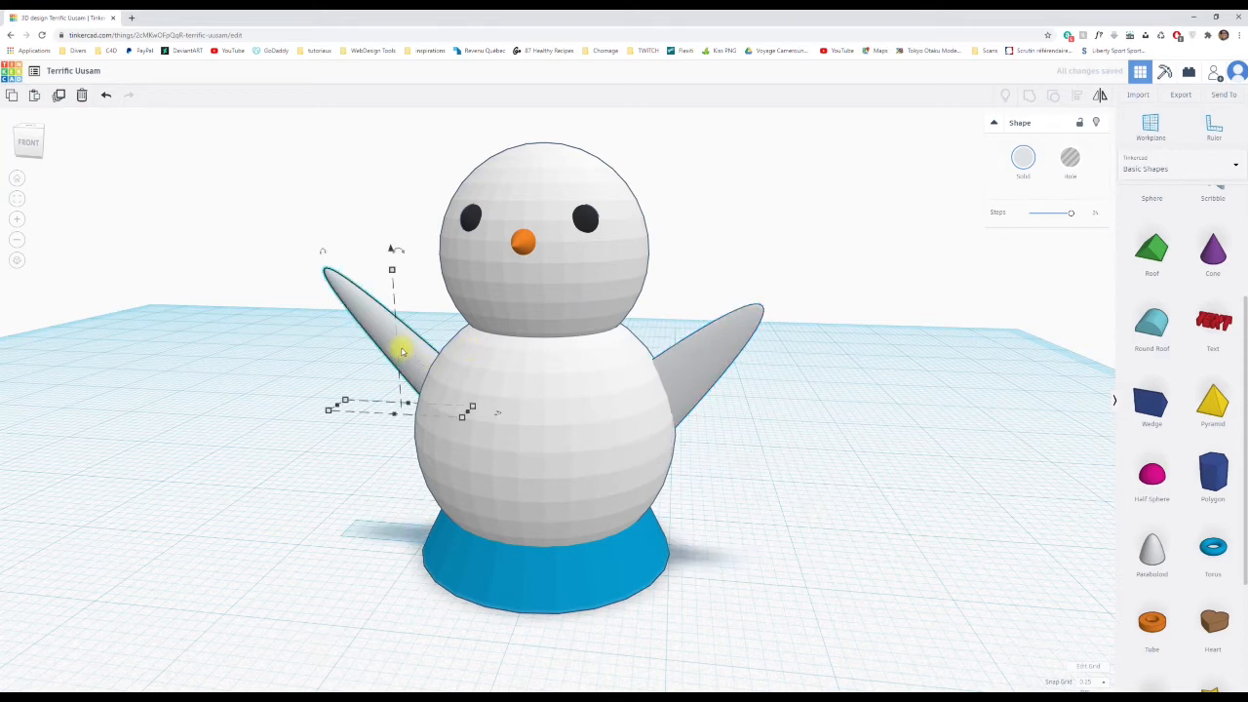
key(Delete)
click(697, 353)
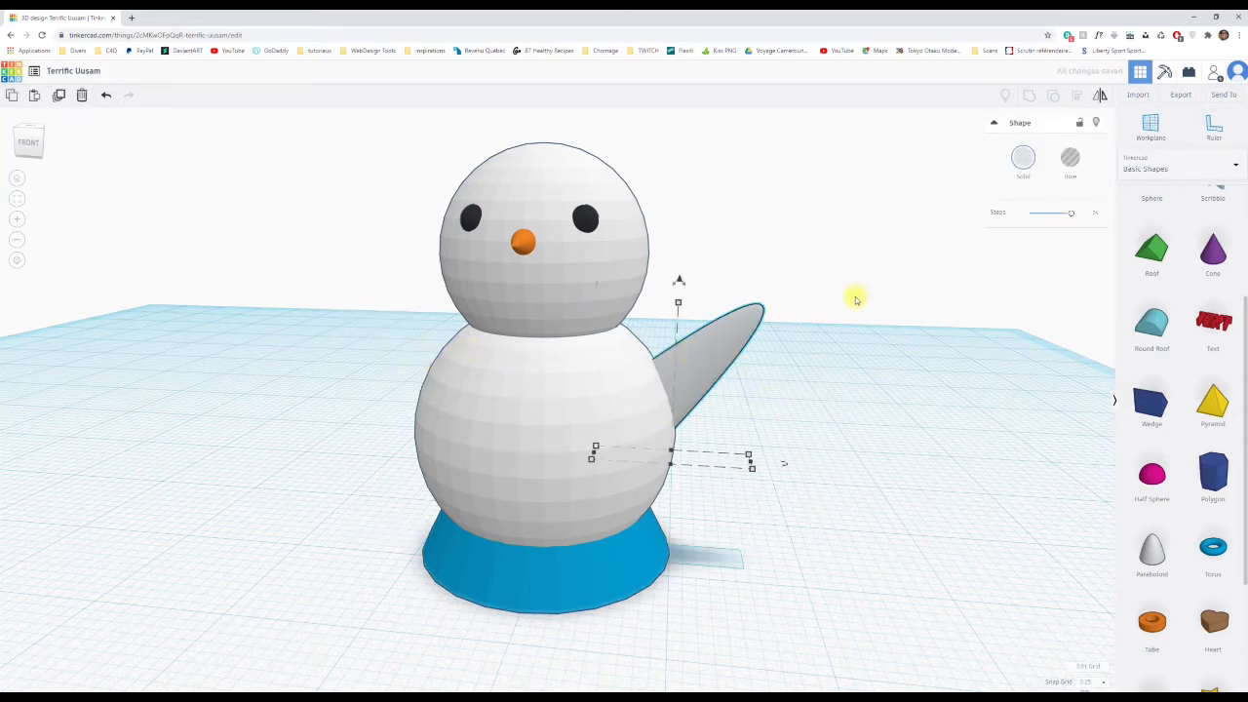
click(1100, 96)
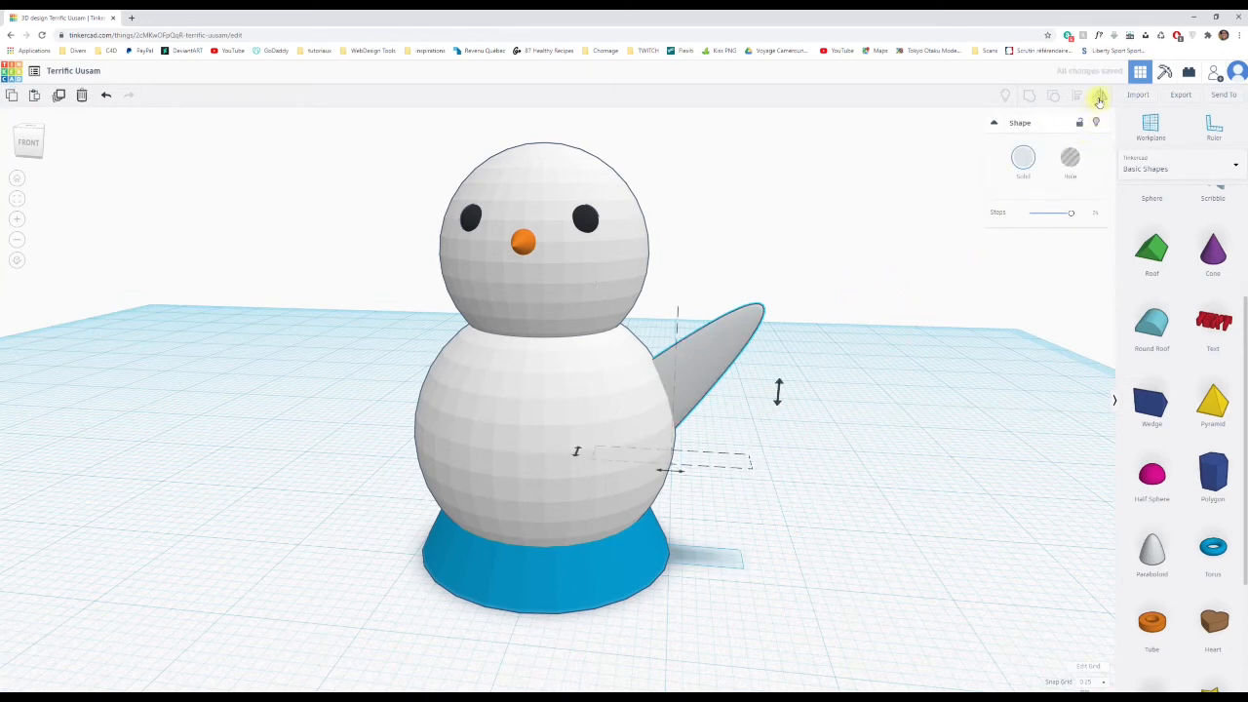
click(666, 471)
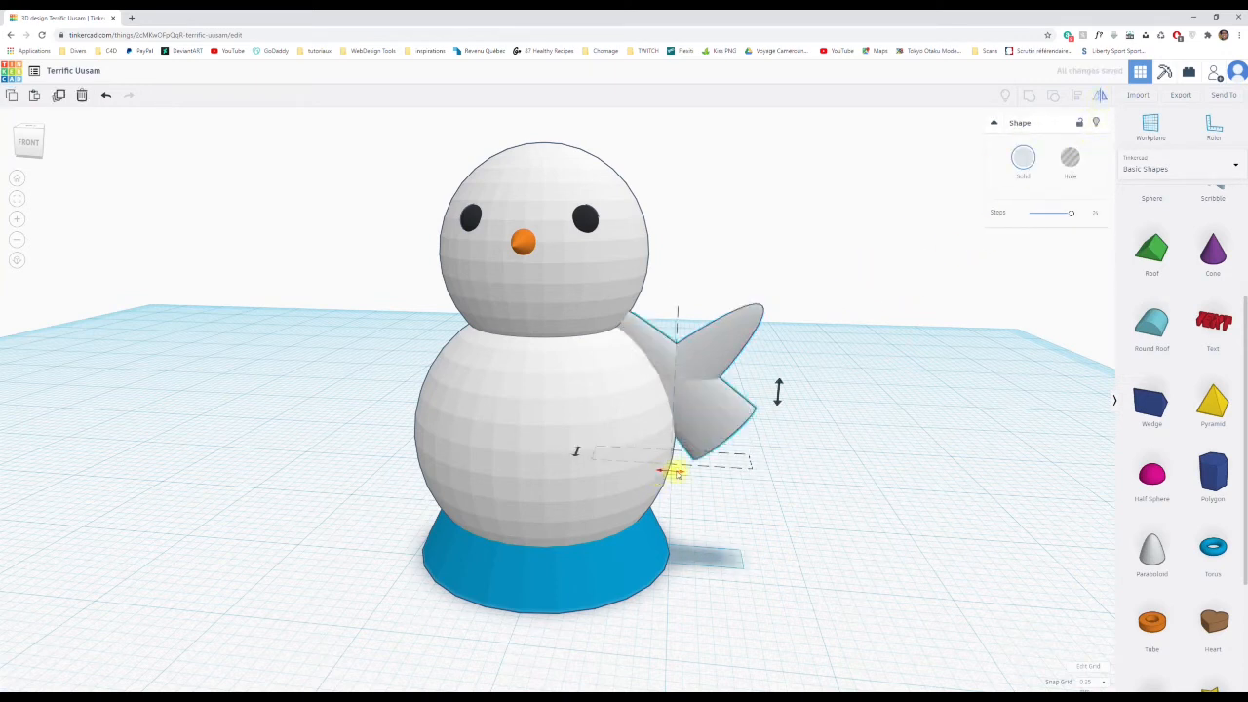
Move the mirrored copy straight across the body until its base sits in the snowman's opposite side.
click(720, 412)
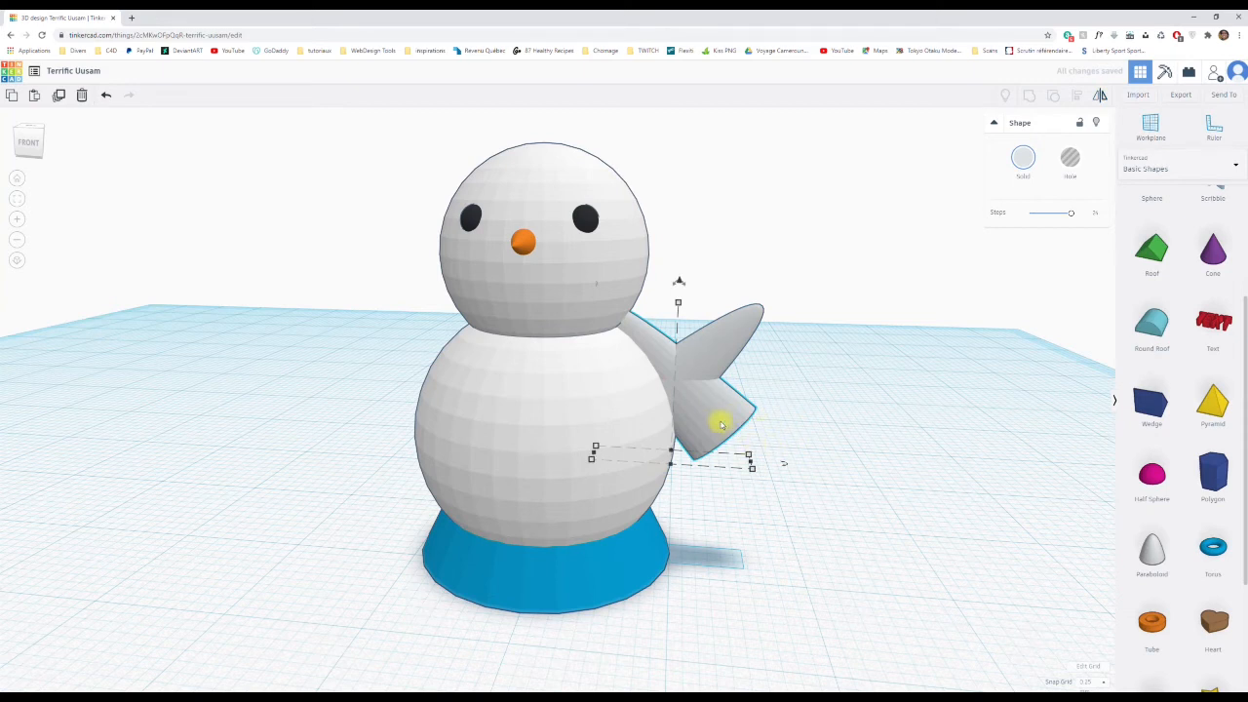
key(Left)
key(Left)
key(Left)
key(Left)
key(Left)
key(Left)
key(Left)
key(Left)
key(Left)
key(Left)
key(Left)
key(Left)
key(Left)
key(Left)
key(Left)
key(Left)
key(Left)
key(Left)
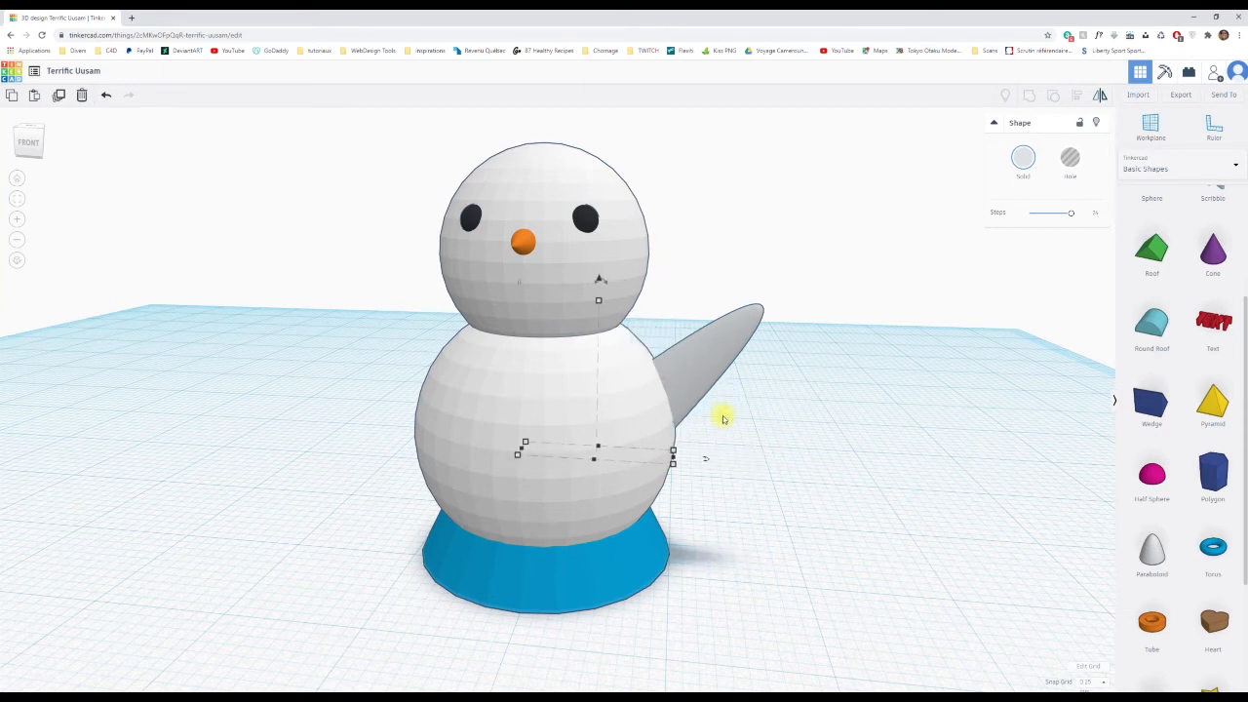
key(Left)
key(Left)
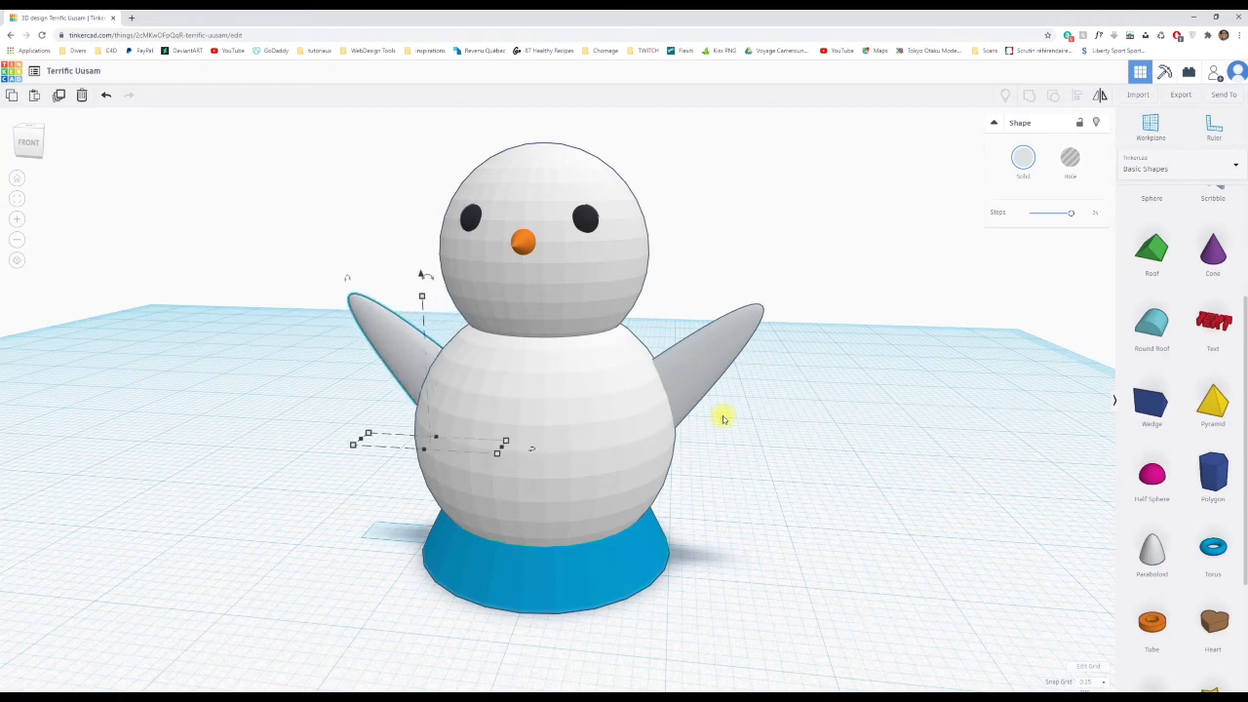
Select both arms and check their height alignment from the front with the Align tool.
right_drag(710, 470, 732, 484)
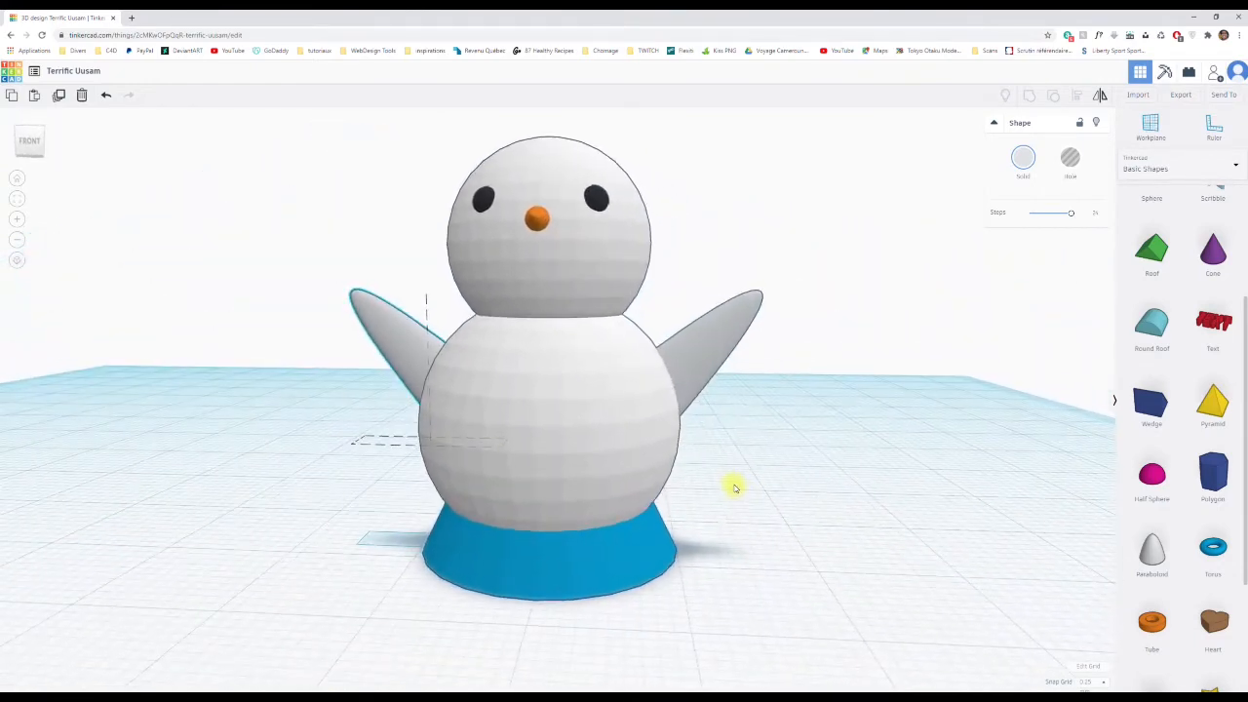
shift+click(709, 357)
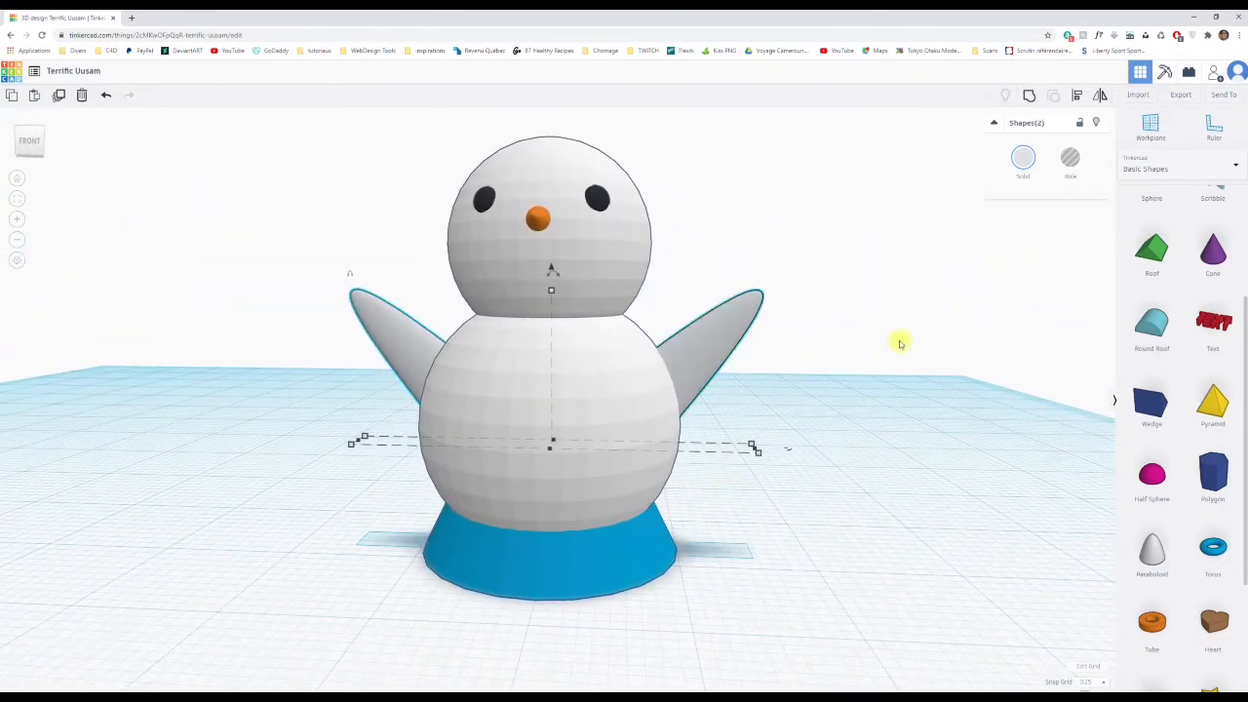
click(1075, 95)
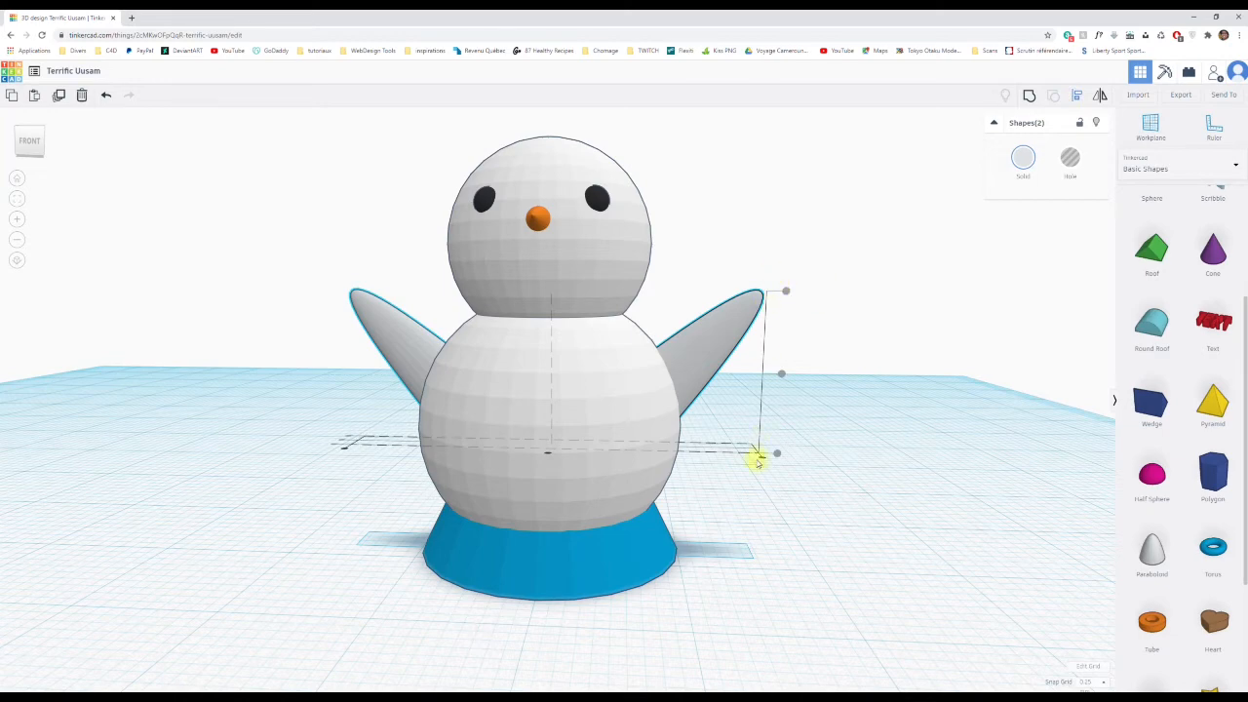
right_drag(582, 526, 613, 504)
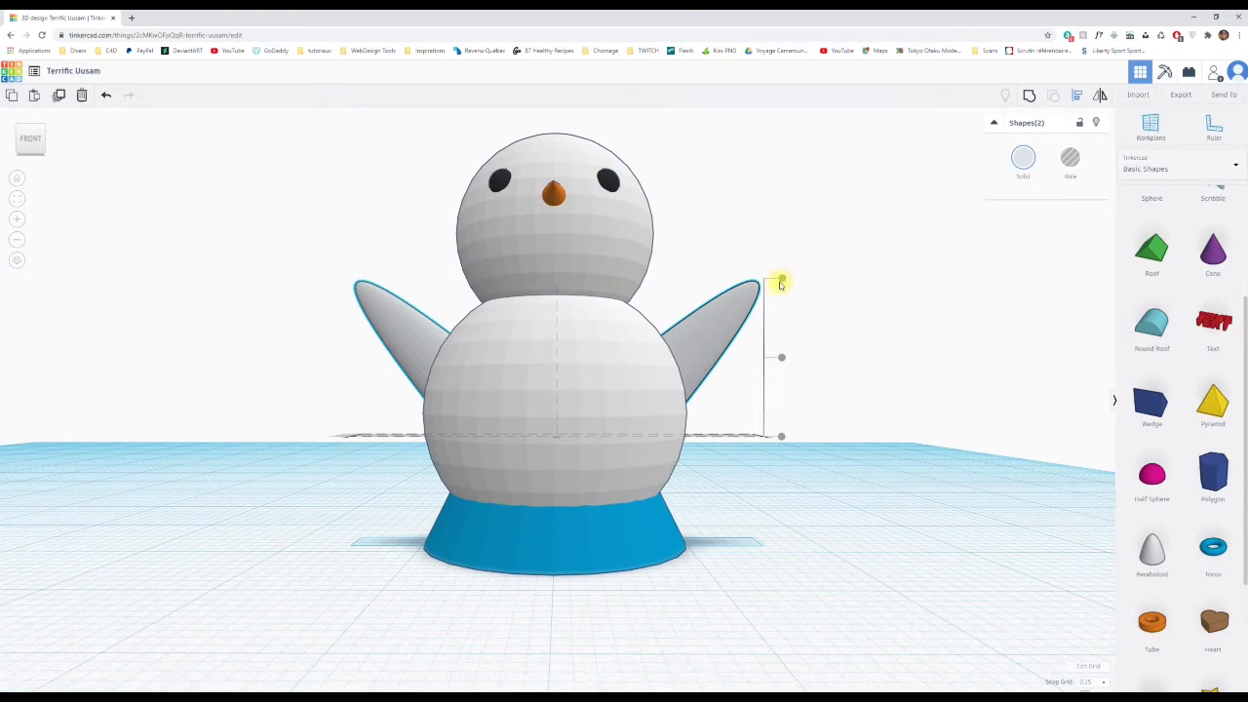
click(834, 434)
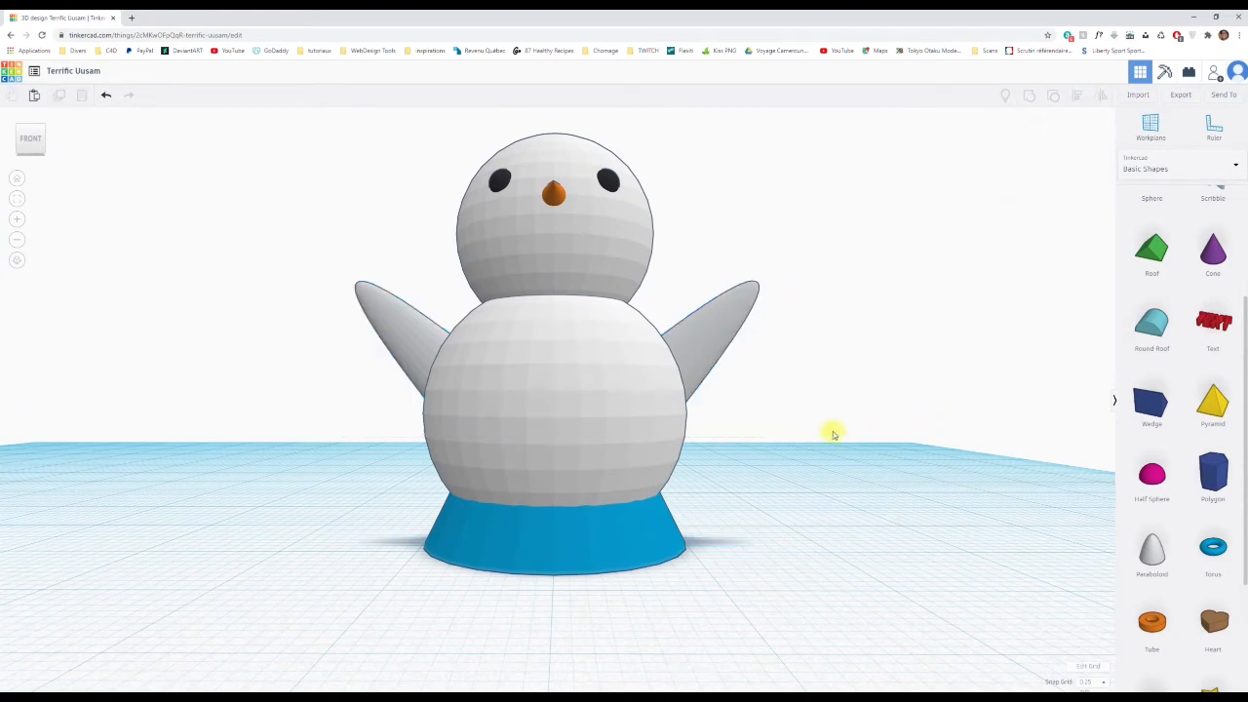
Lower one arm slightly and level both arms again with the Align tool.
click(423, 351)
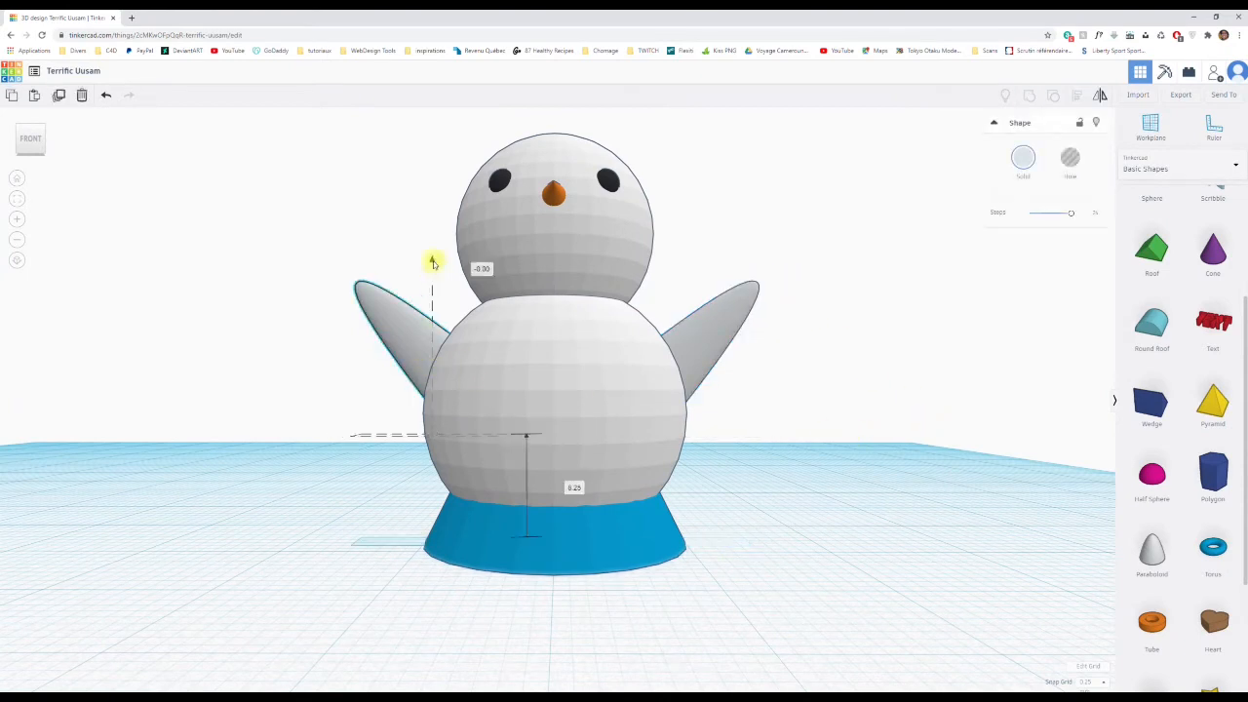
click(704, 337)
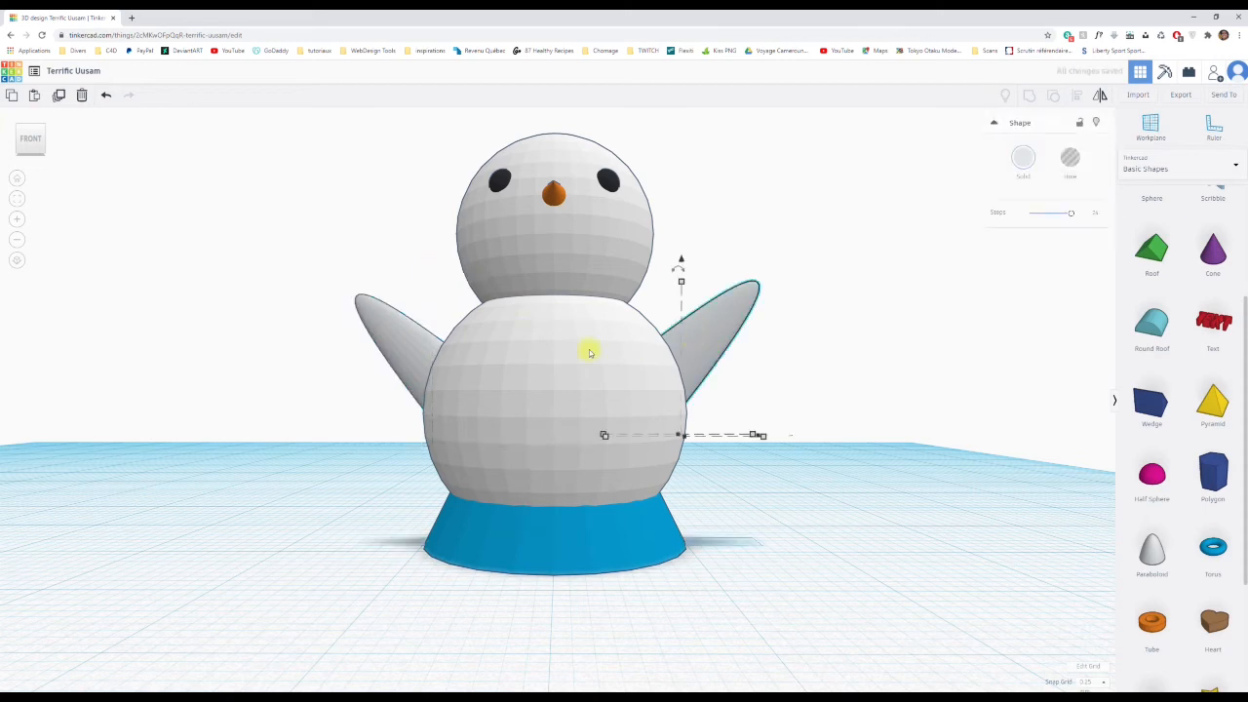
shift+click(402, 360)
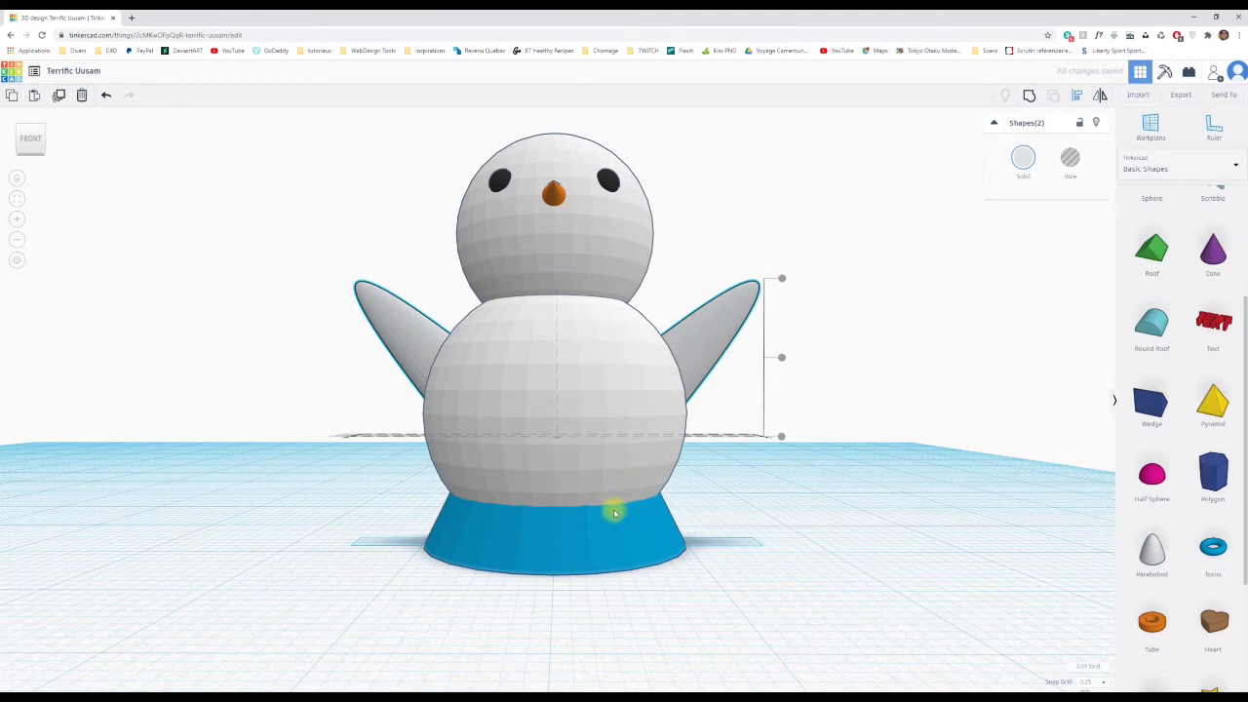
right_drag(613, 507, 840, 562)
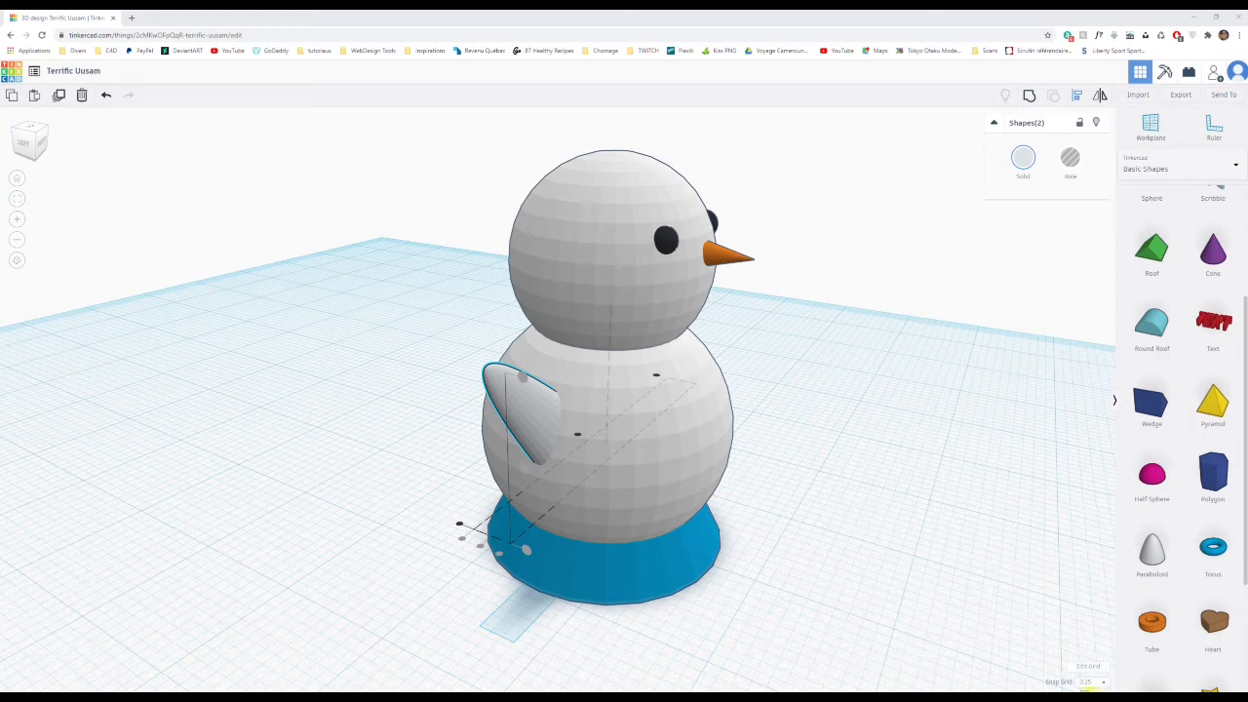
click(1091, 697)
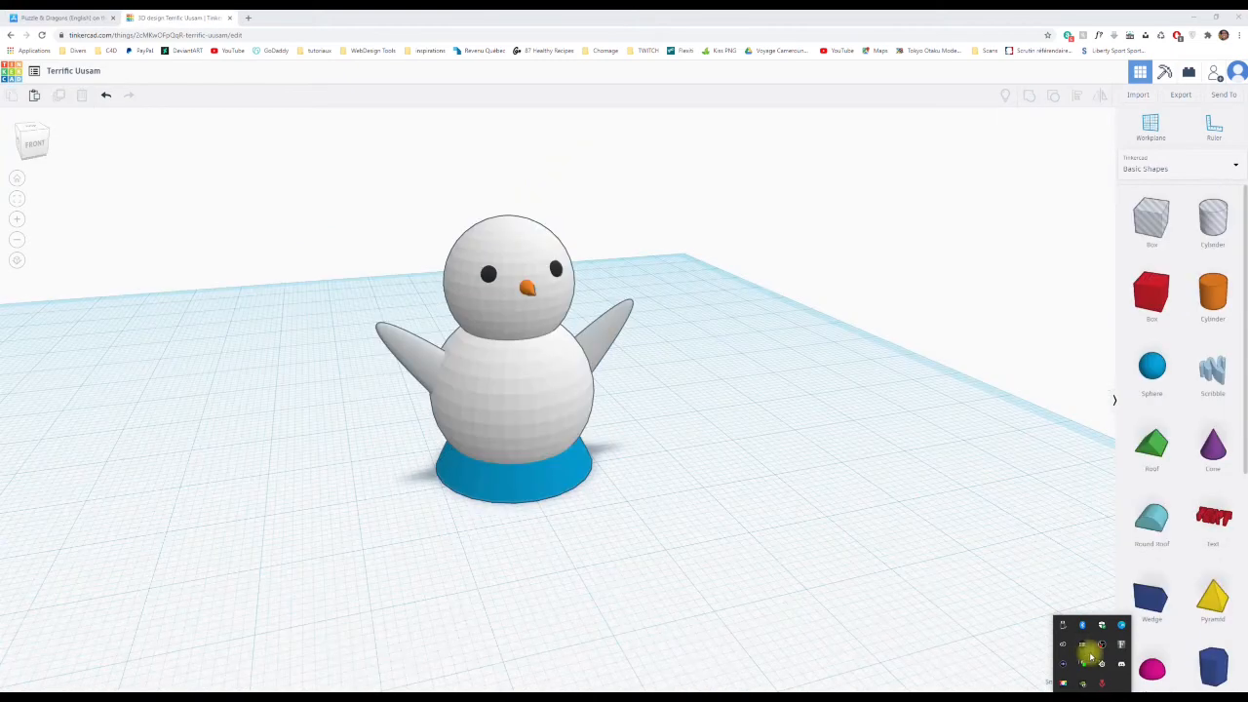
click(920, 470)
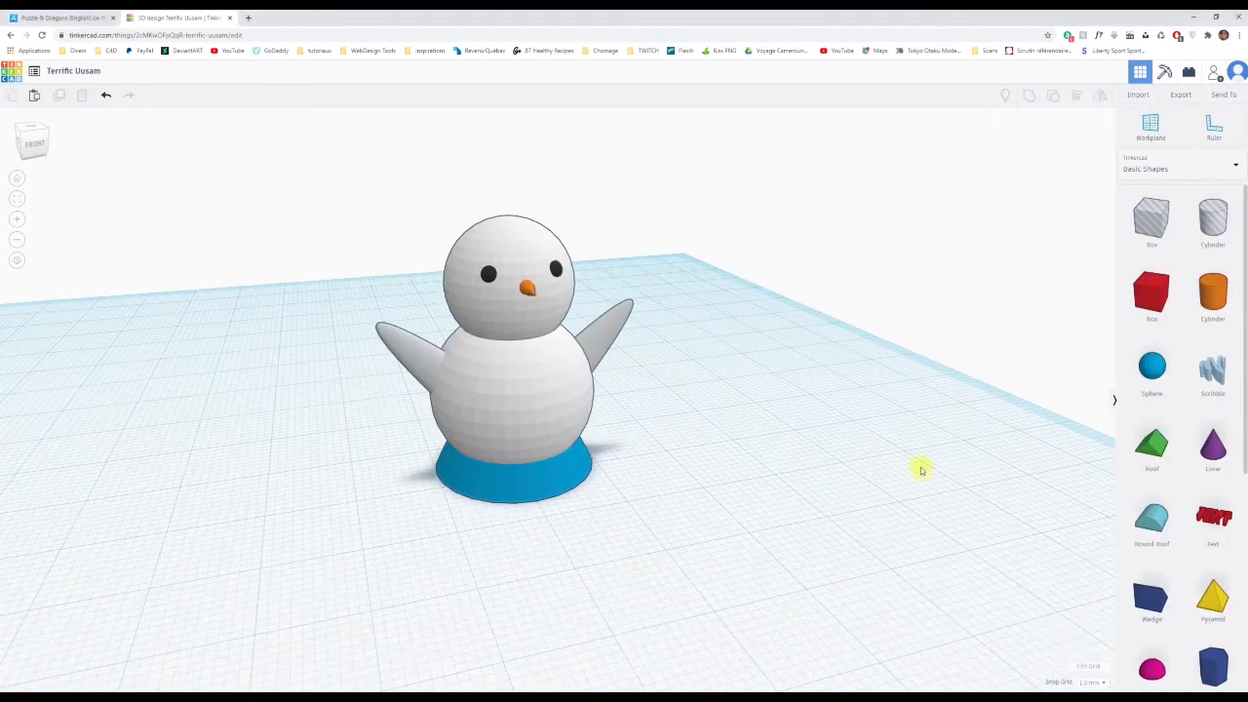
Place a cylinder on the workplane beside the snowman and flatten it to a disc 2 mm high.
right_drag(786, 362, 757, 370)
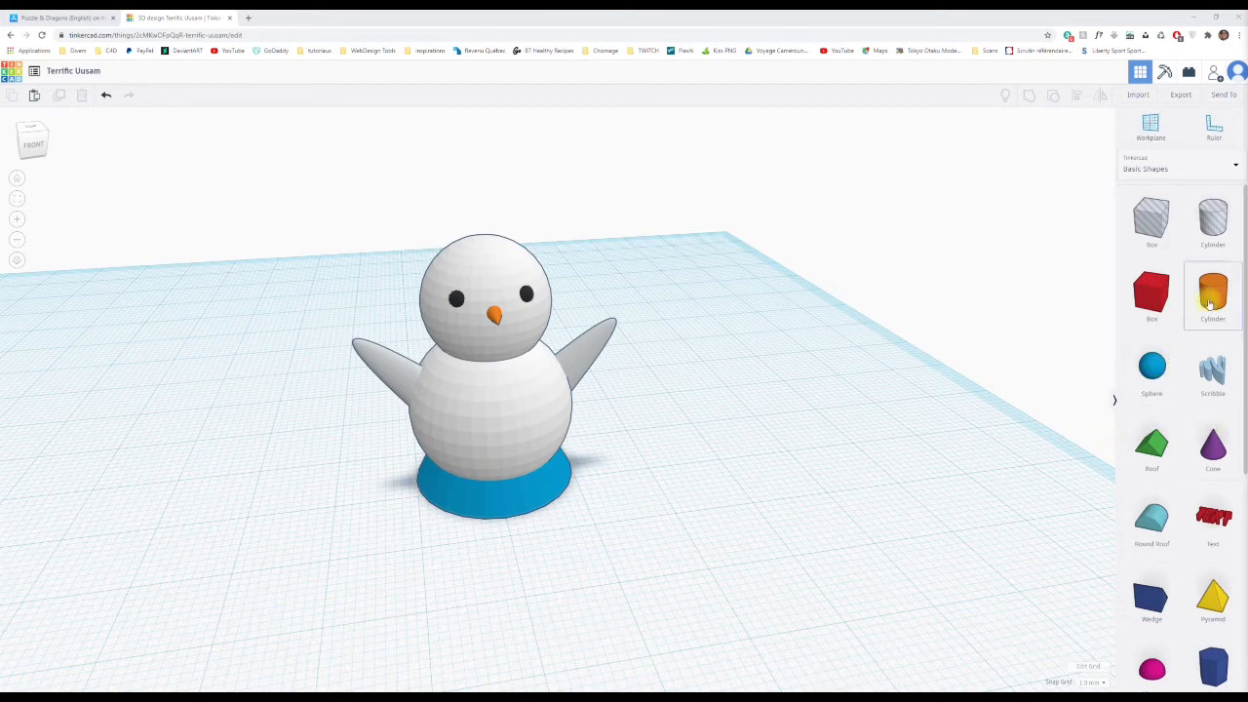
drag(1202, 305, 770, 451)
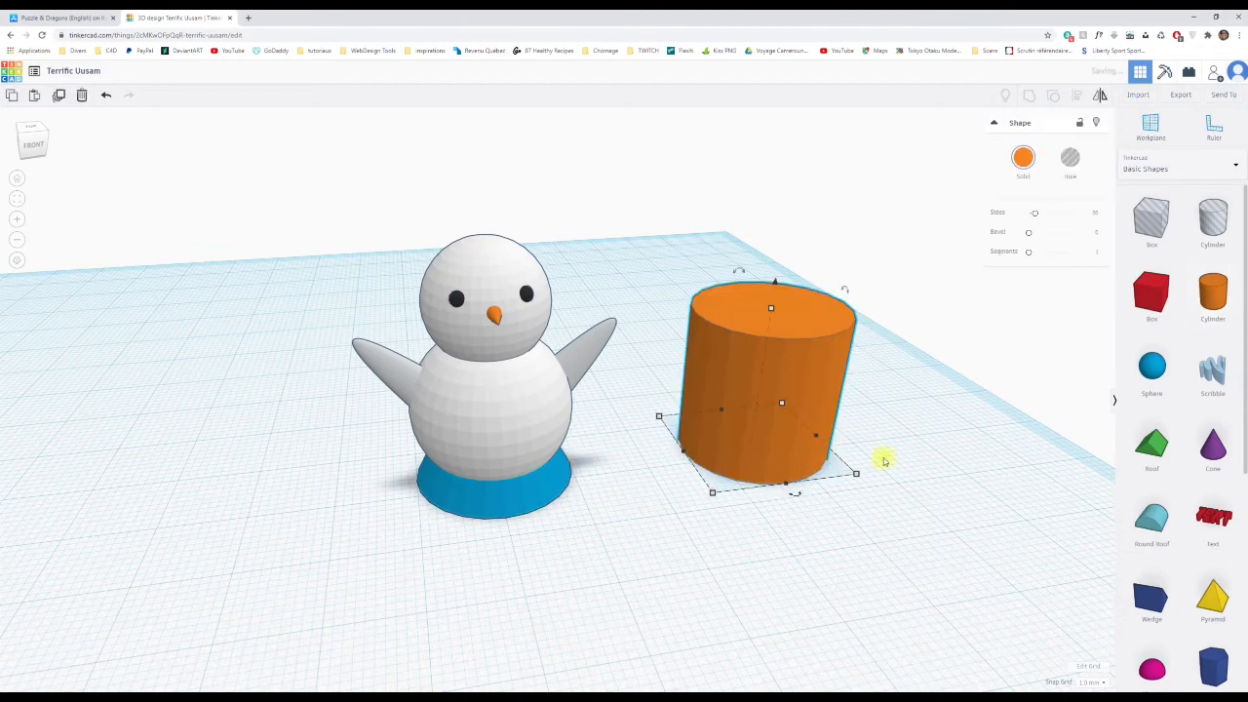
middle_drag(897, 457, 755, 432)
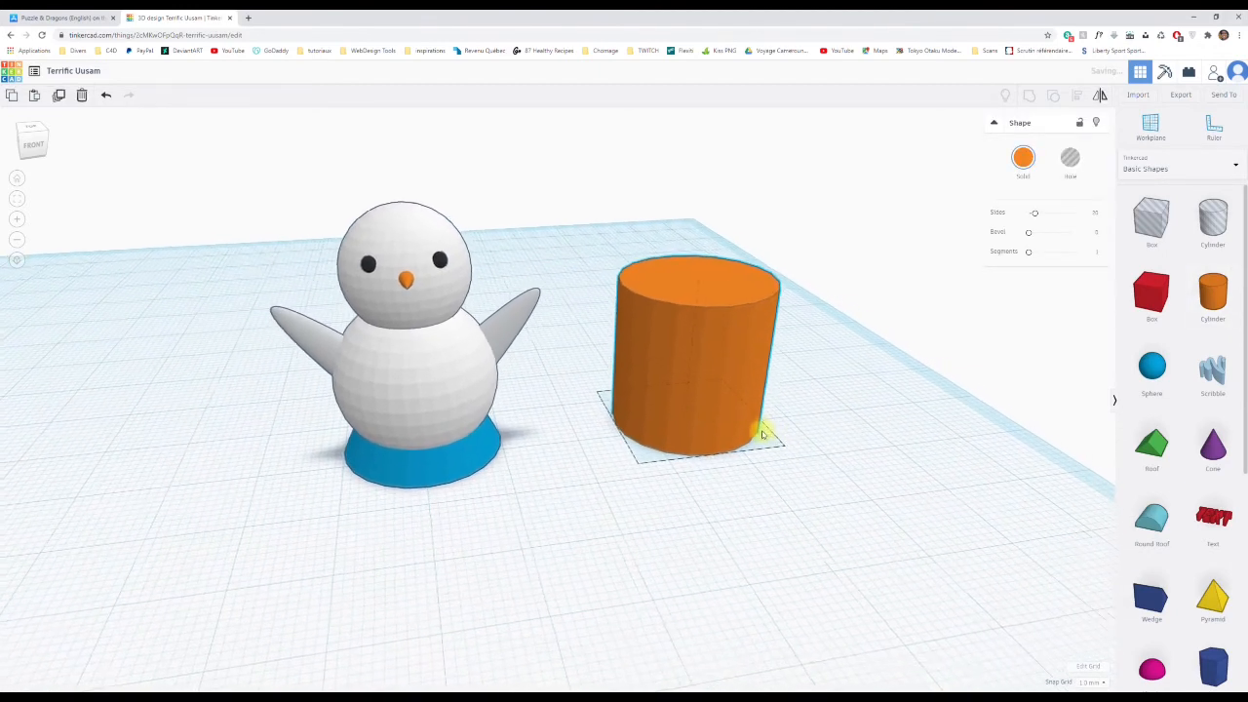
right_drag(793, 432, 758, 422)
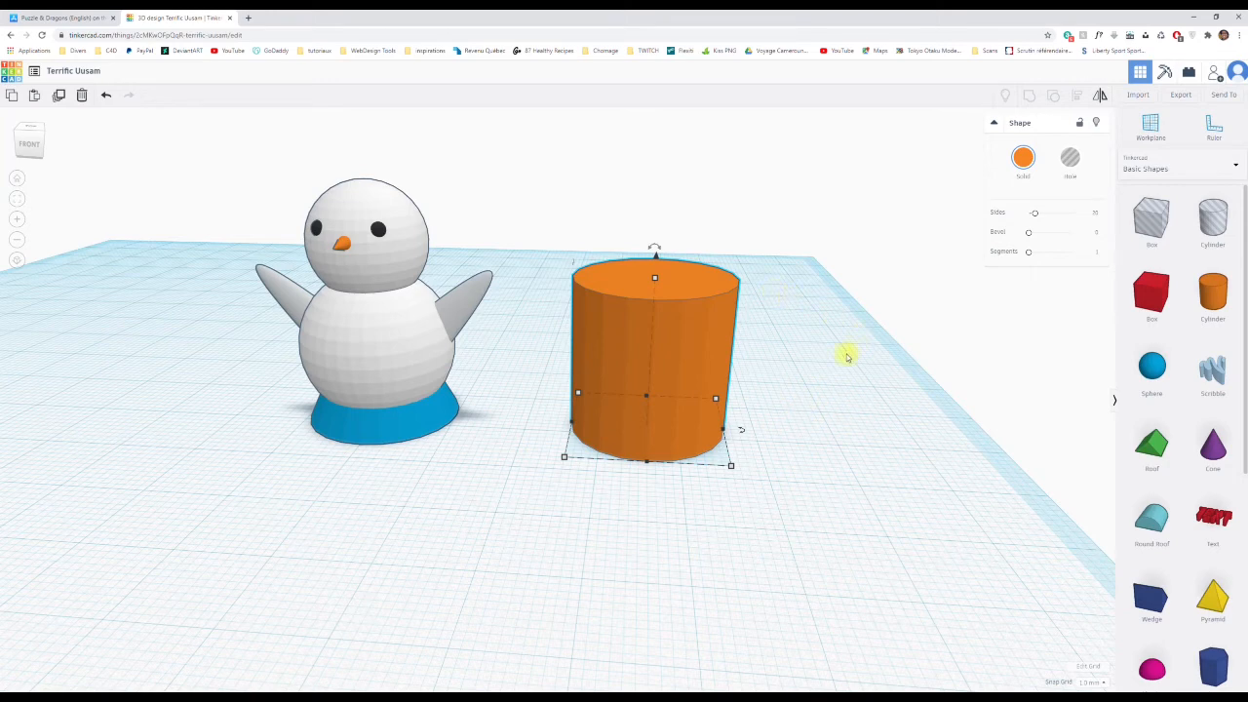
drag(654, 252, 657, 409)
key(ctrl+z)
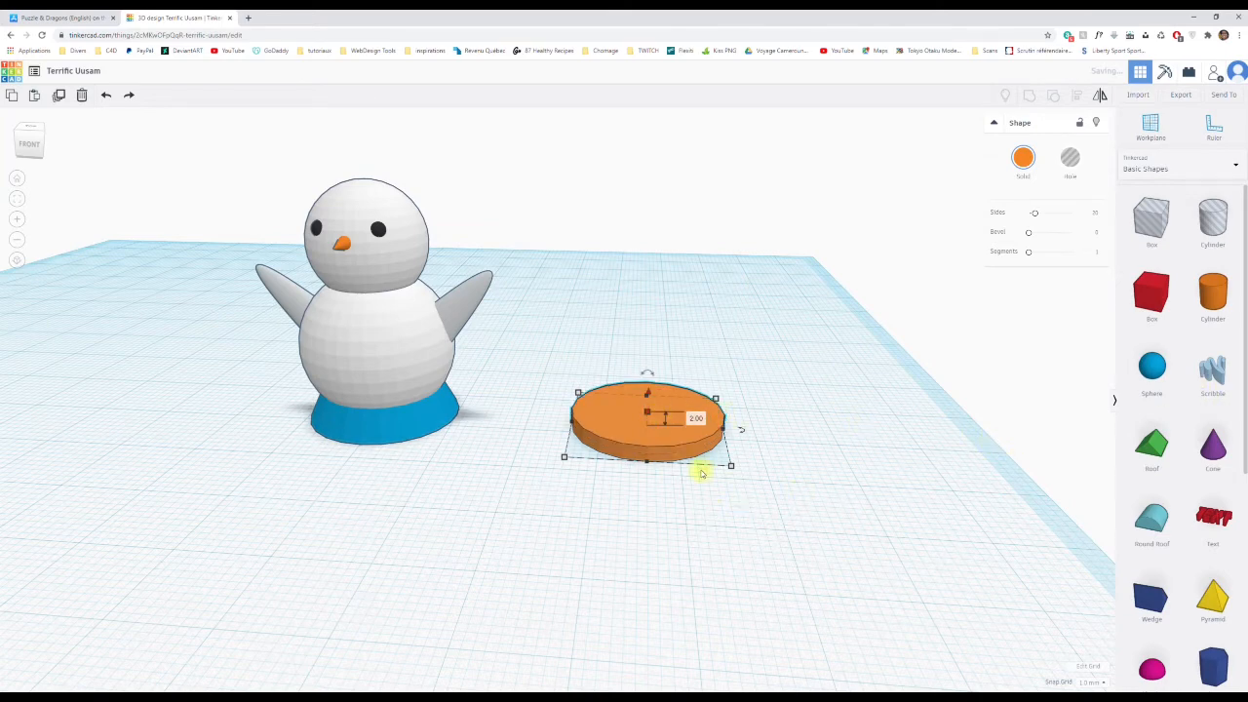
Set the disc's width and depth to 10 mm each.
mouse_move(731, 465)
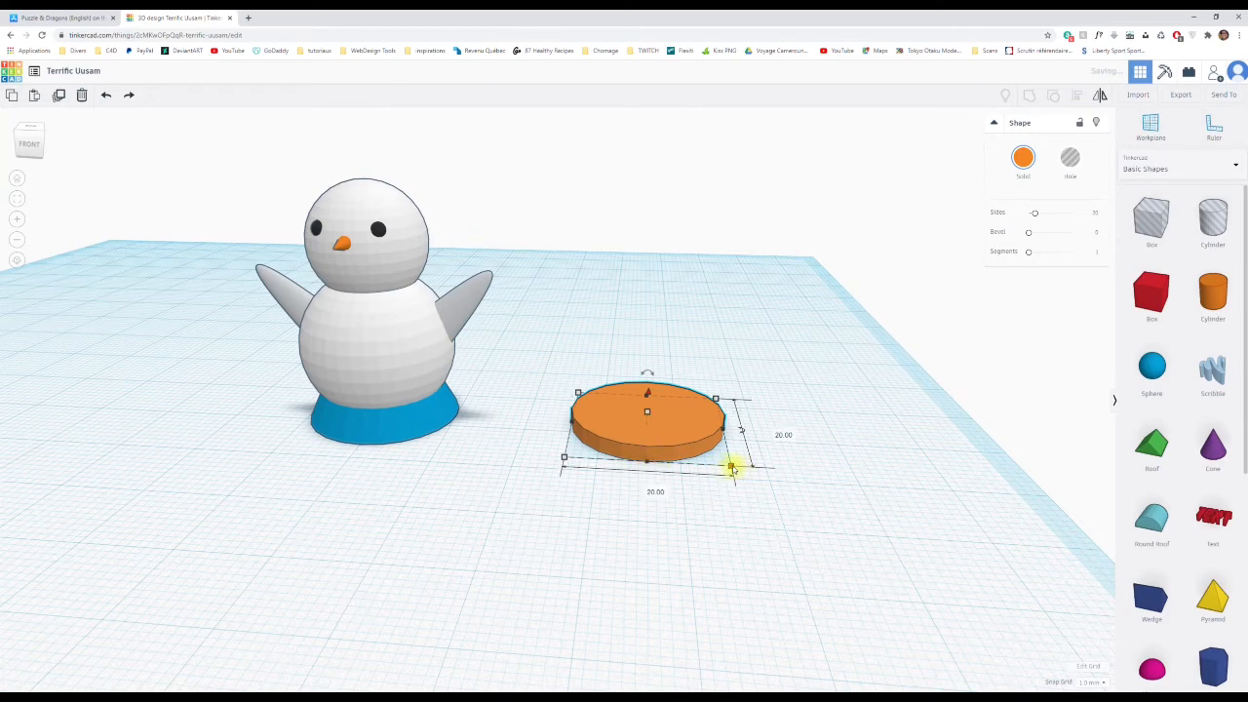
click(648, 488)
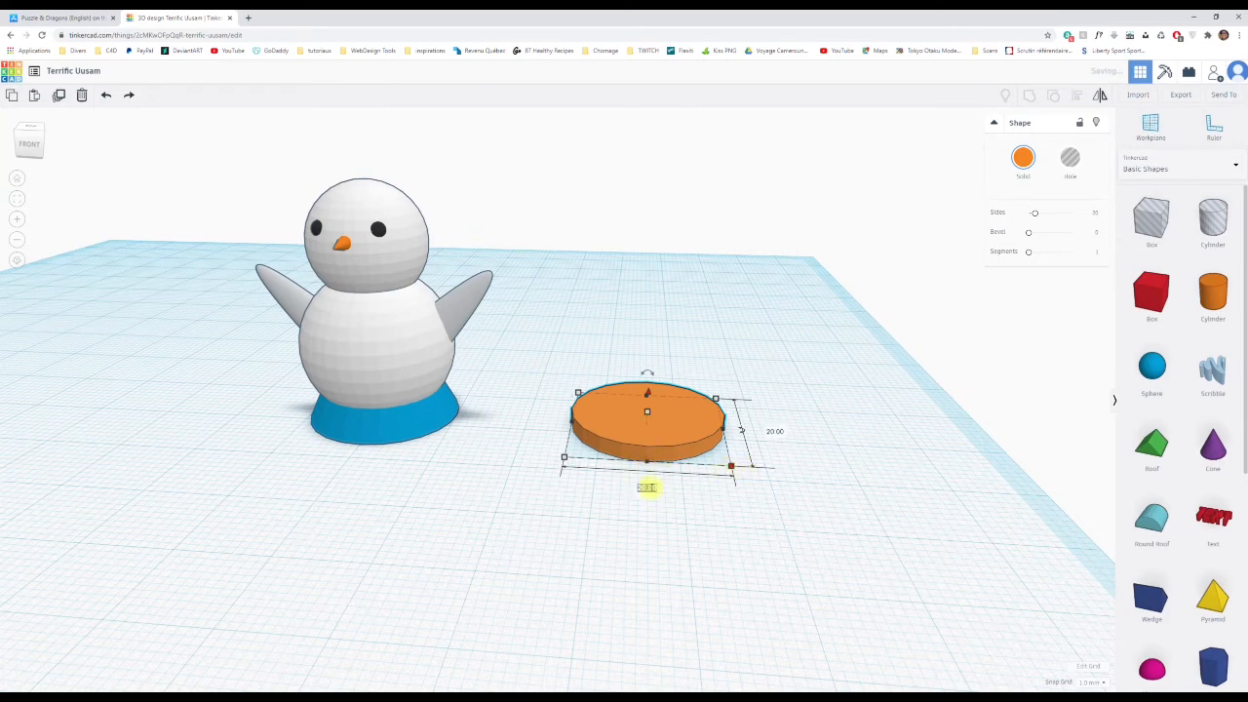
text(10)
key(Tab)
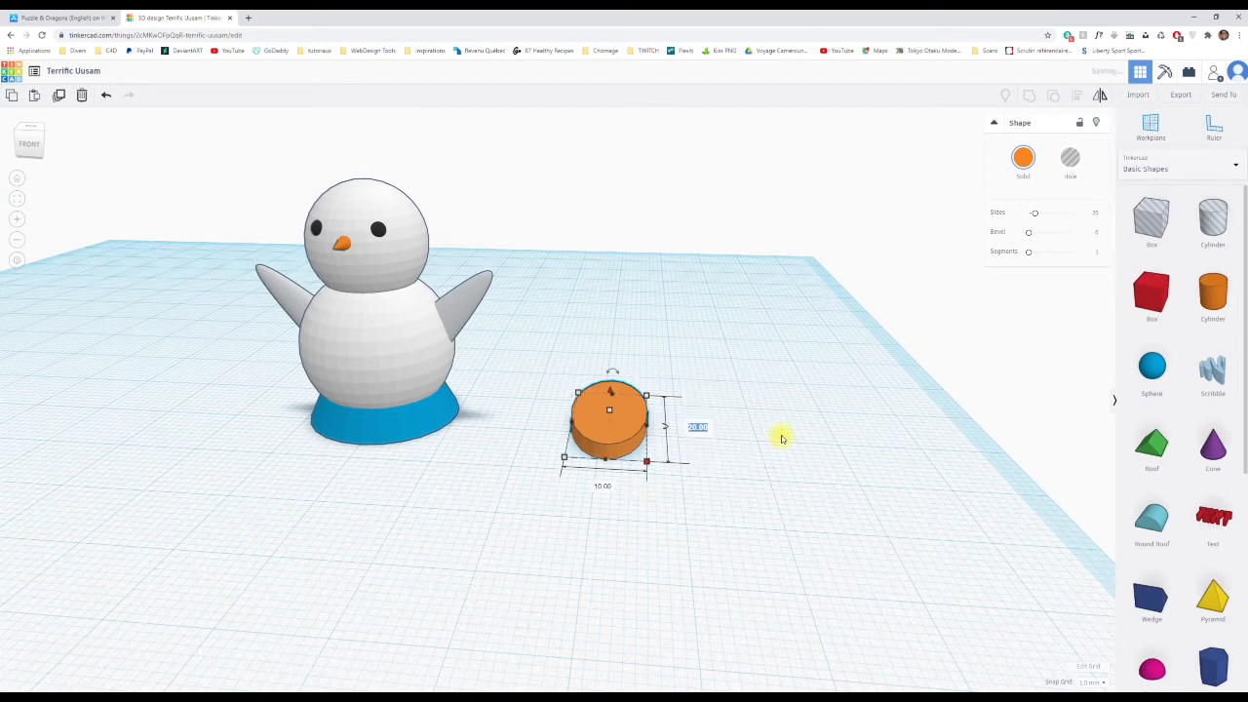
text(10)
key(Return)
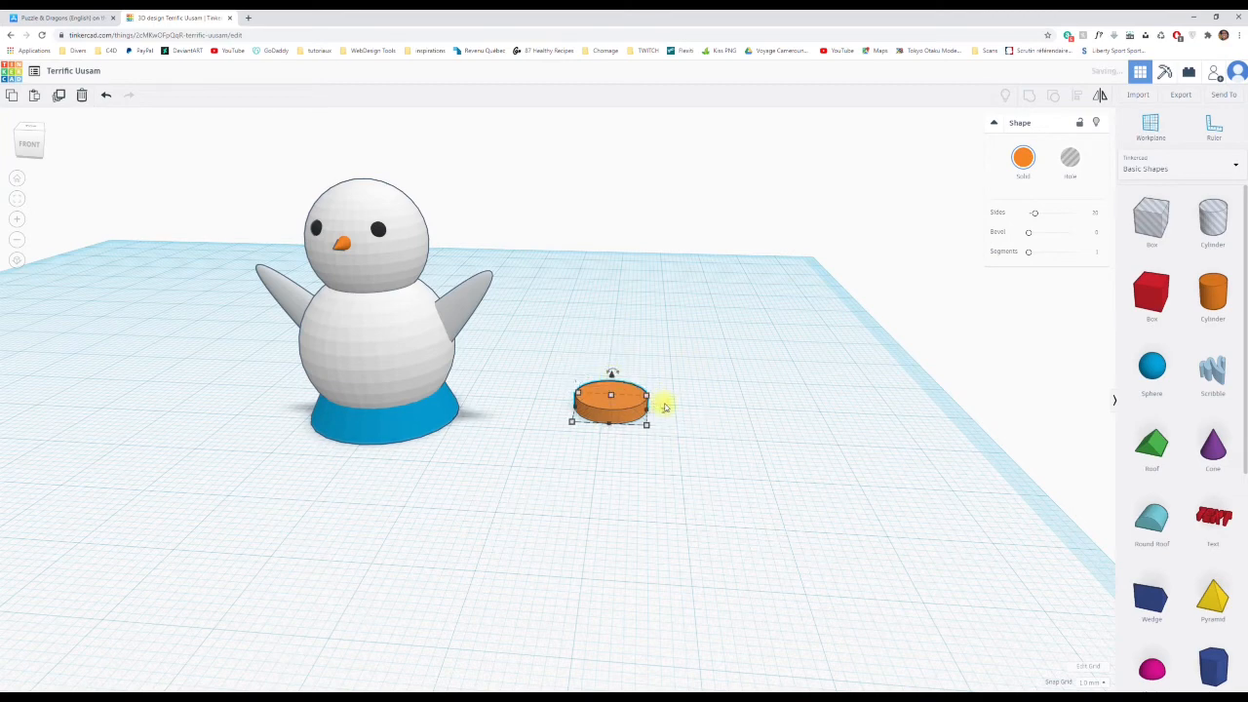
Reduce the disc's height to 1 mm to form a thin hat brim.
right_drag(663, 403, 670, 374)
scroll(670, 374, up, 5)
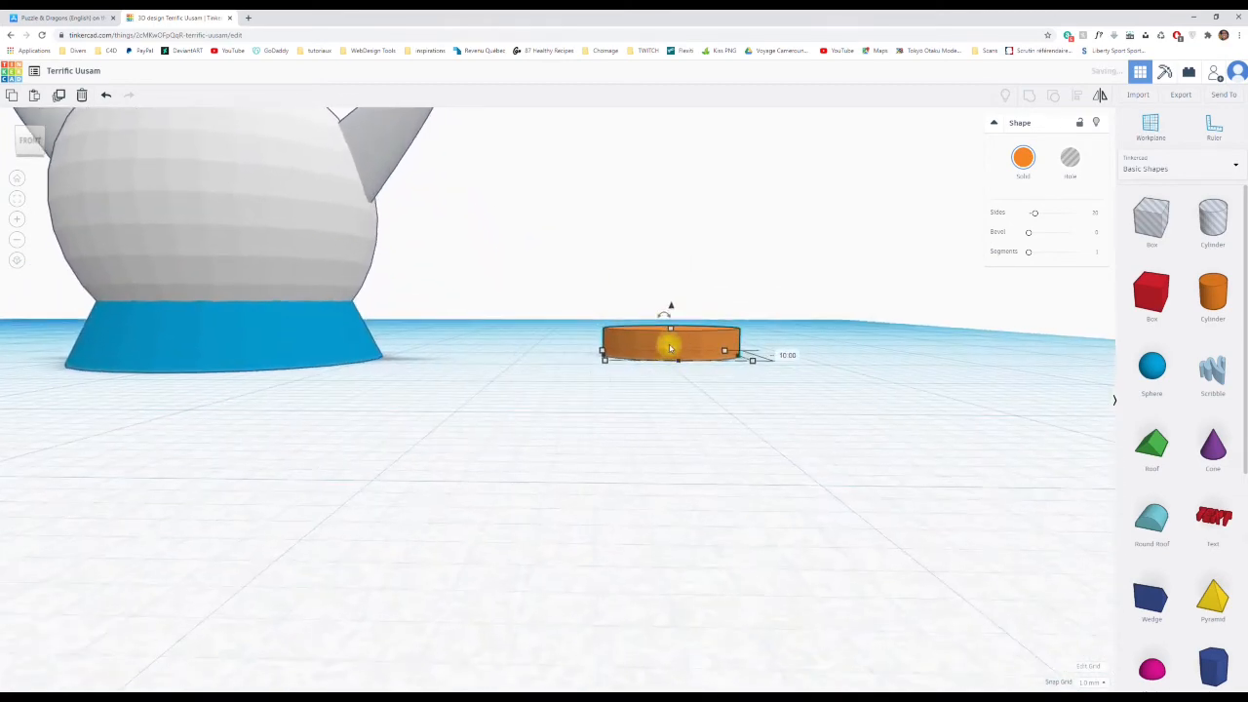
drag(668, 335, 669, 342)
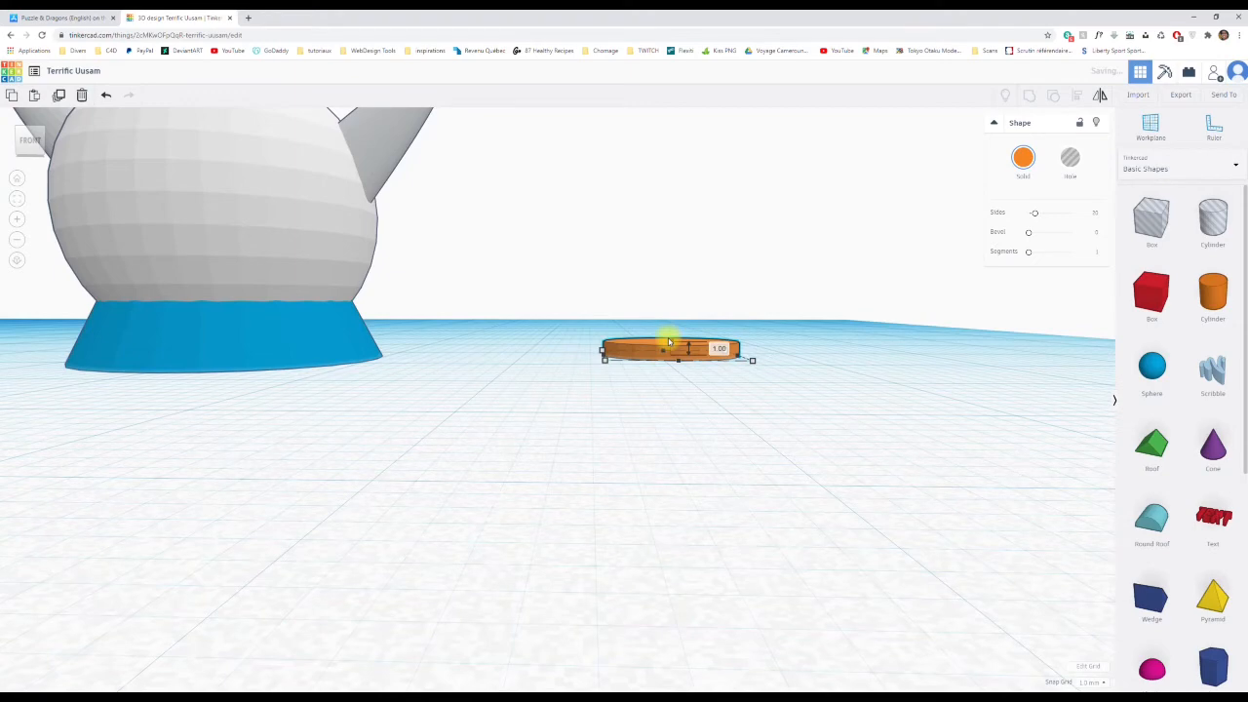
right_drag(774, 345, 848, 446)
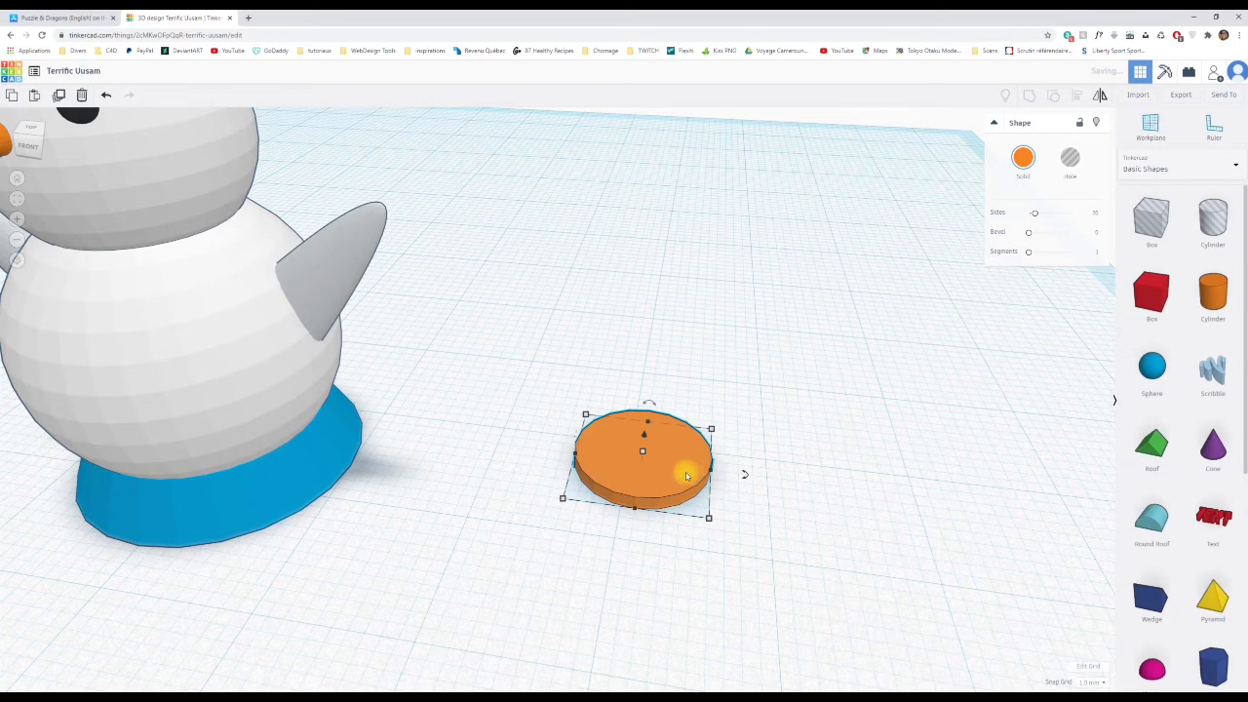
Duplicate the brim disc, stack the copy on top of it, and set the copy's width and depth to 8 mm each.
right_drag(769, 484, 799, 464)
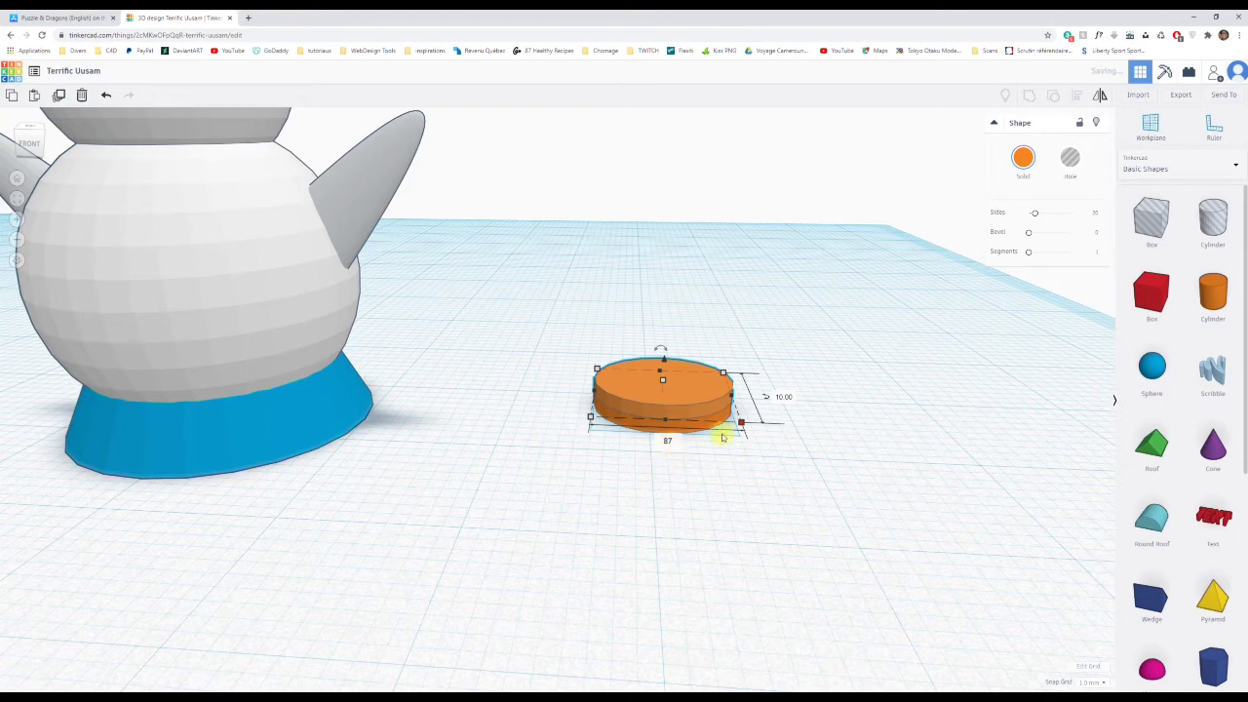
drag(725, 436, 728, 434)
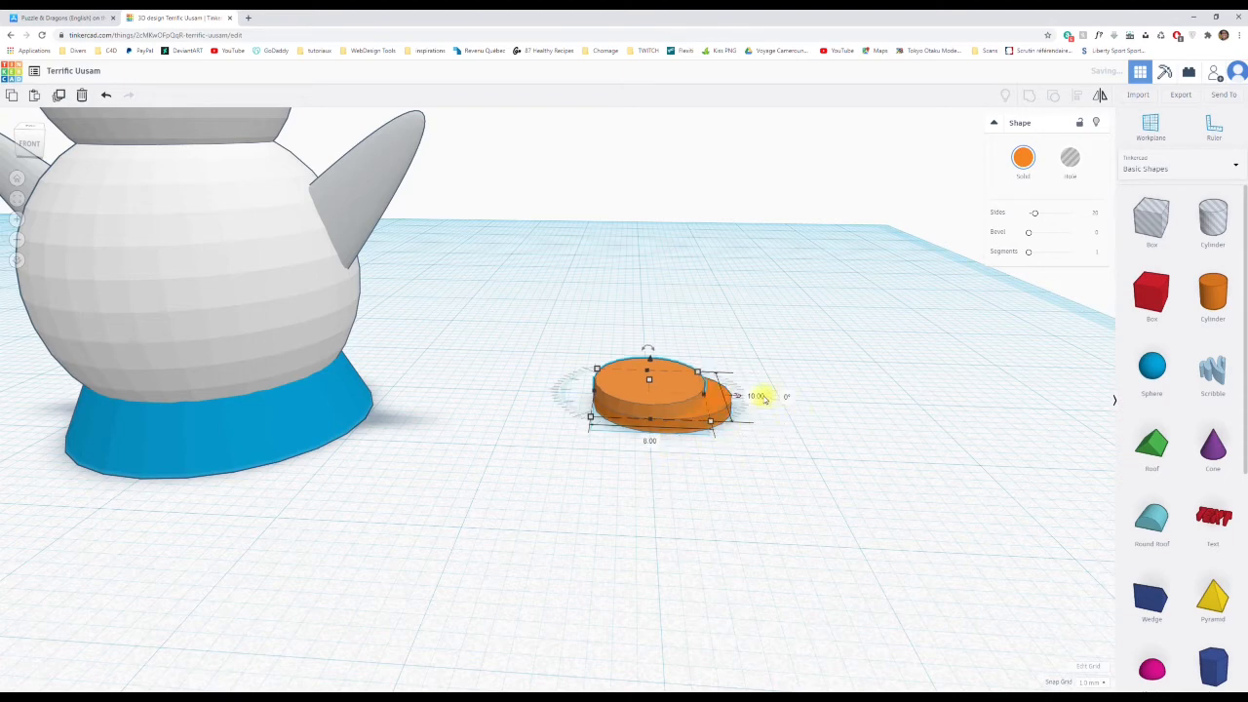
click(756, 395)
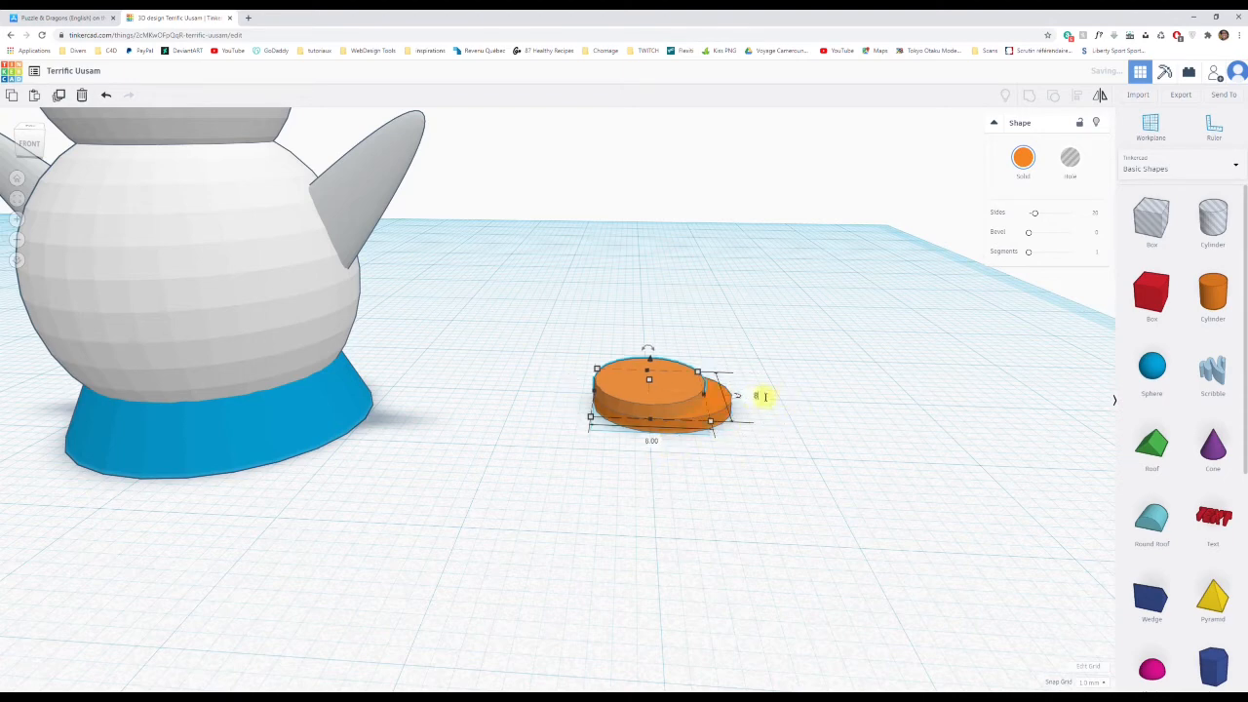
text(8)
key(Return)
click(794, 429)
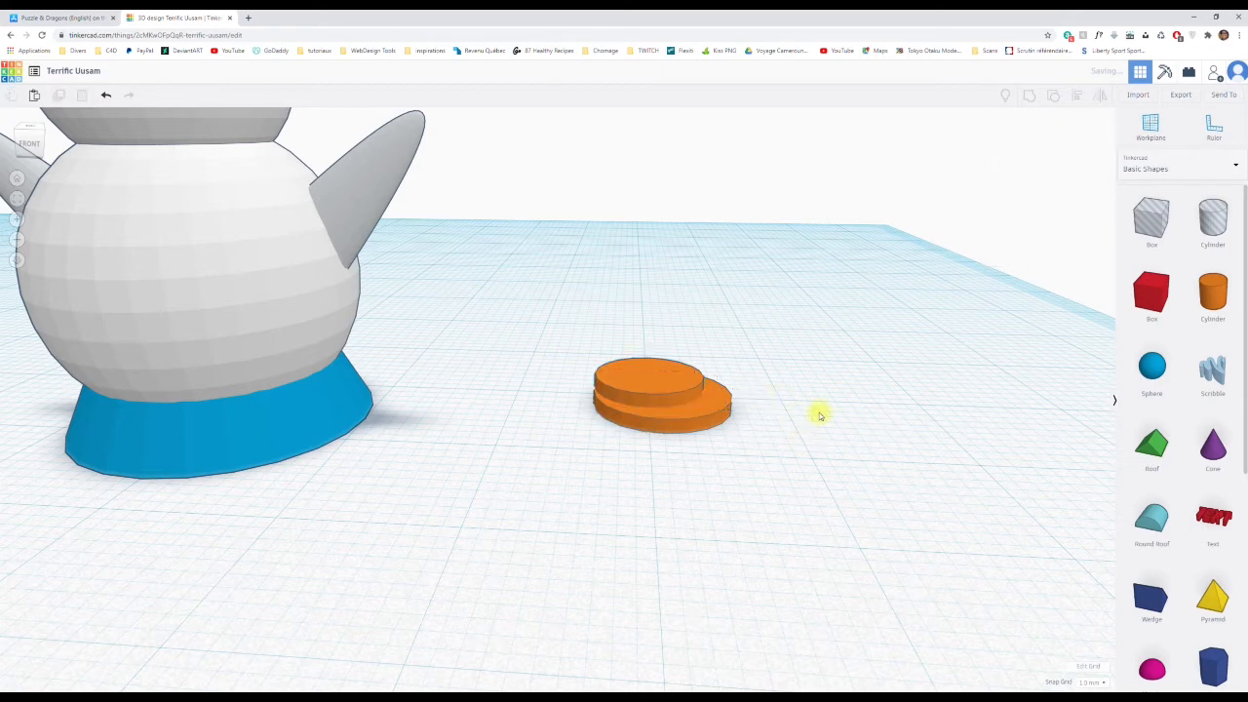
Center the smaller disc on the brim in both horizontal directions with the Align tool.
right_drag(816, 412, 810, 431)
drag(596, 348, 744, 507)
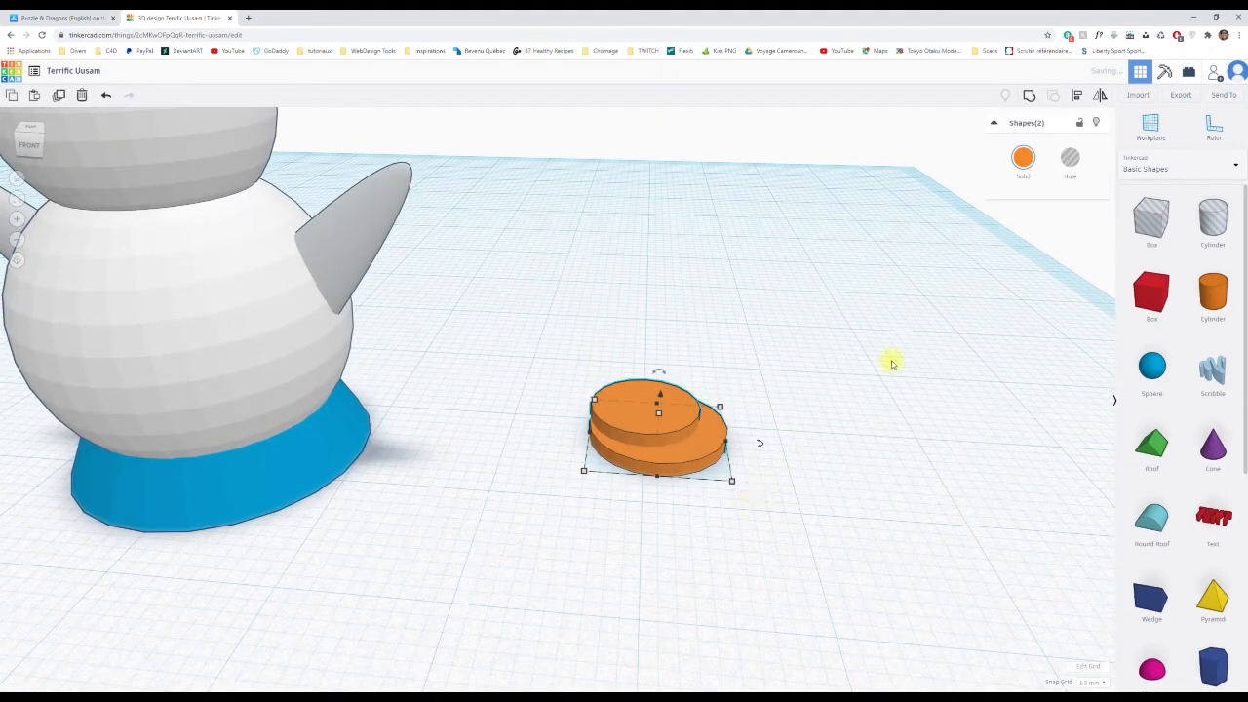
click(1076, 95)
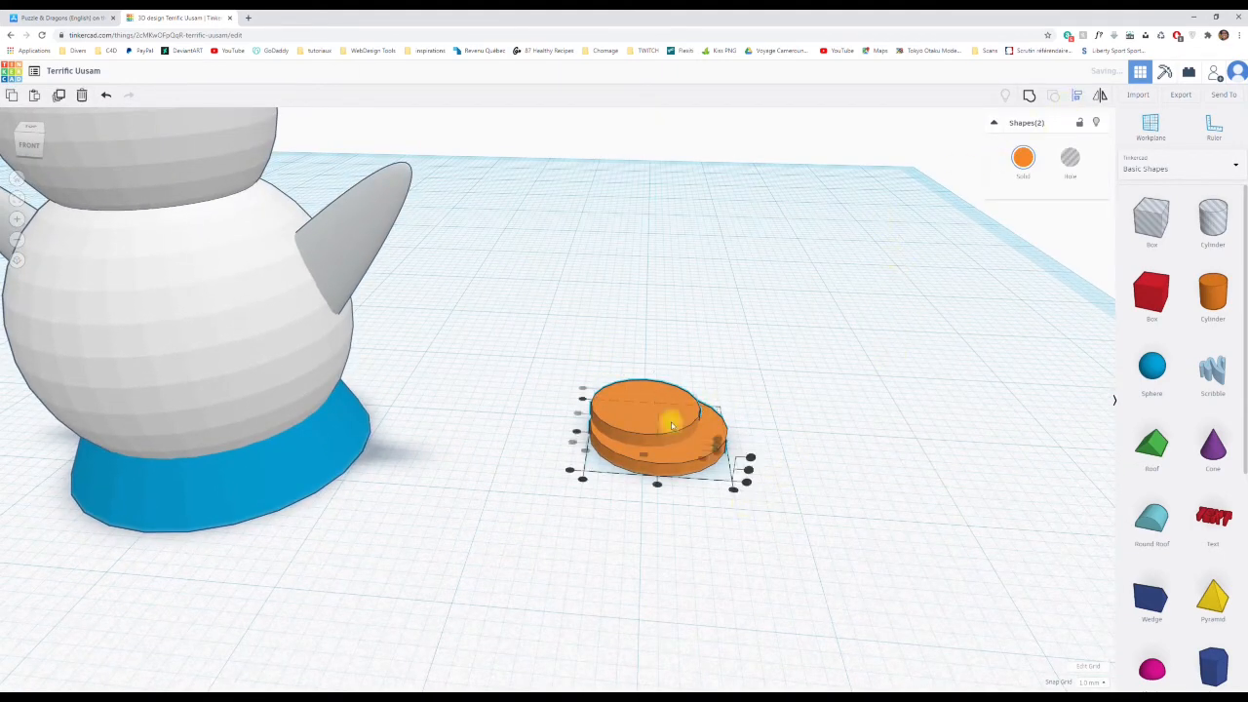
click(656, 482)
click(576, 432)
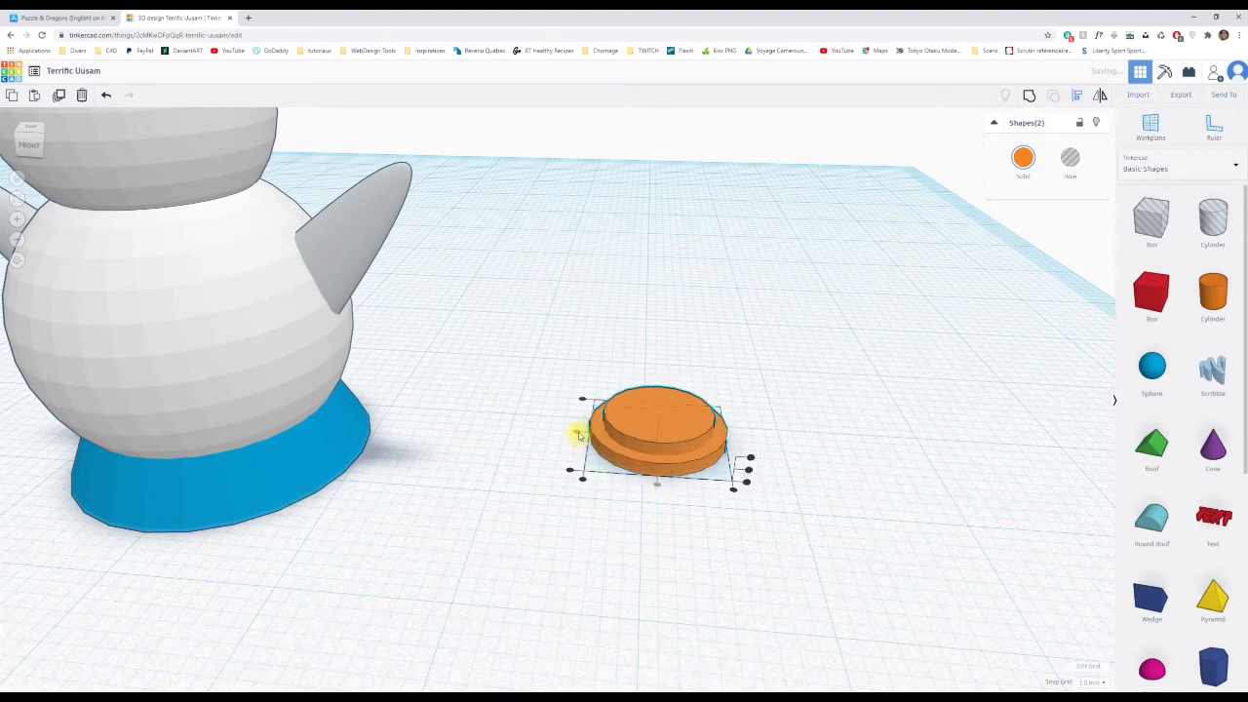
click(780, 434)
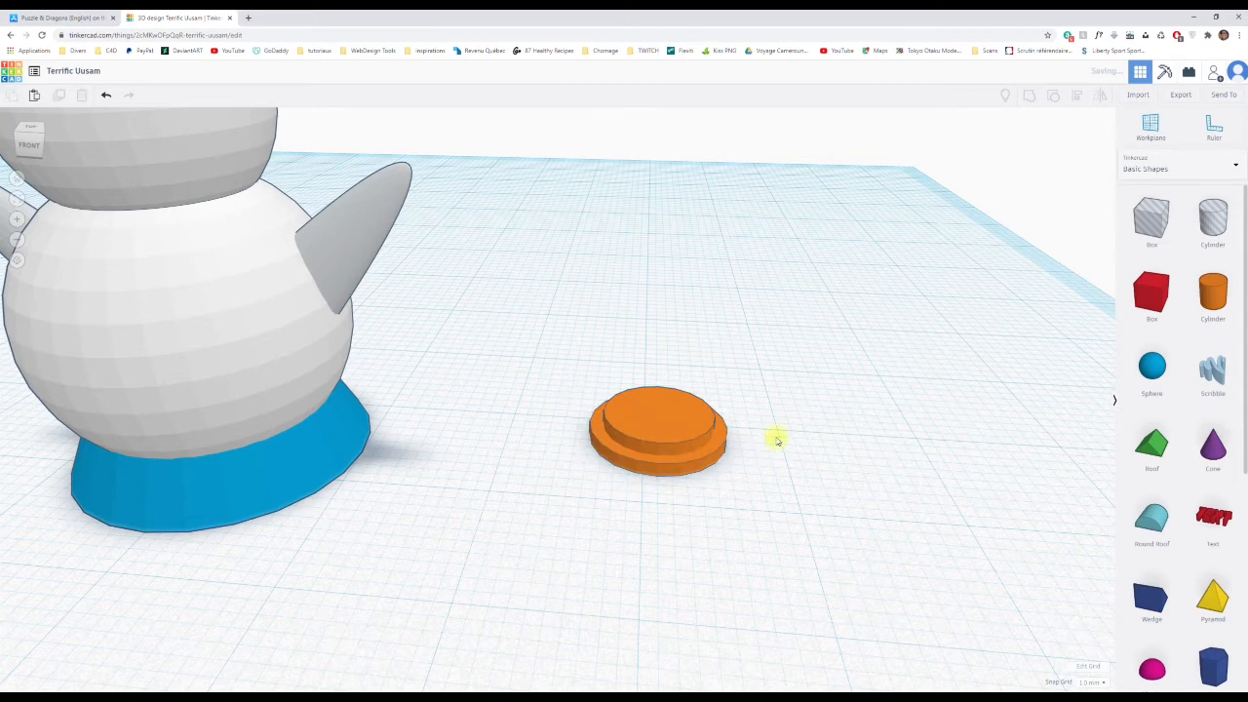
Stretch the smaller disc upward into a tall crown for the hat.
click(682, 427)
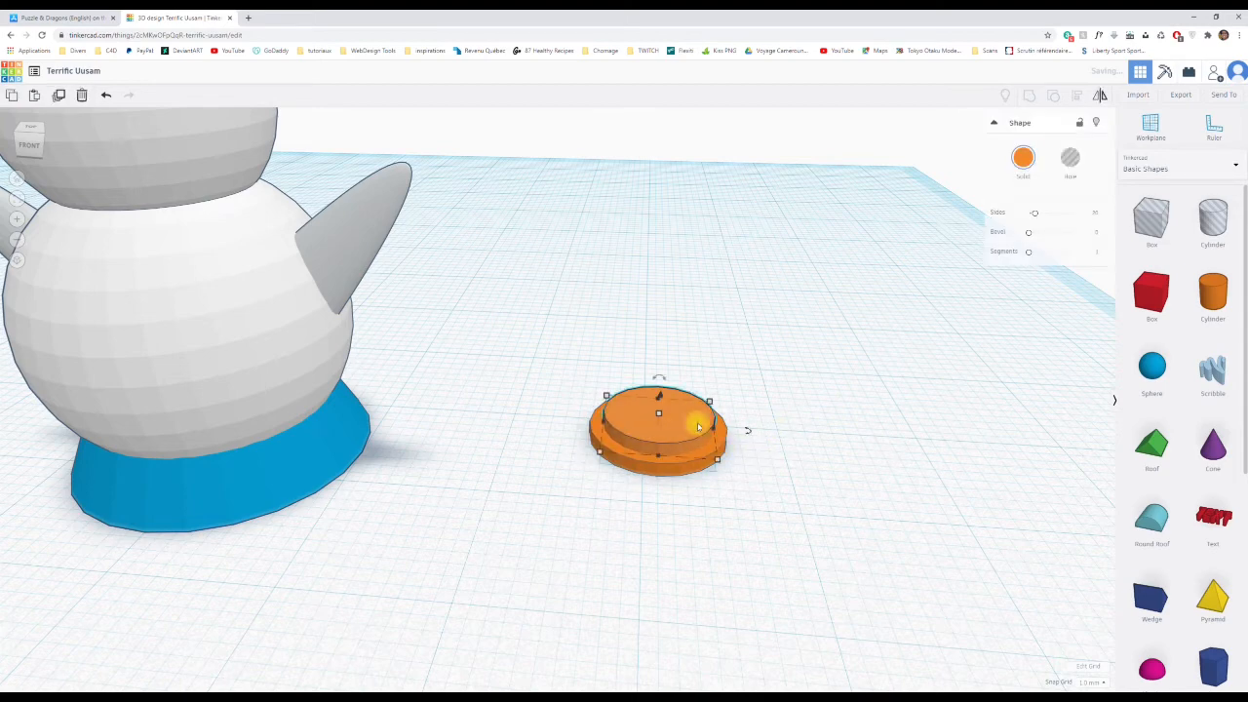
right_drag(822, 438, 840, 417)
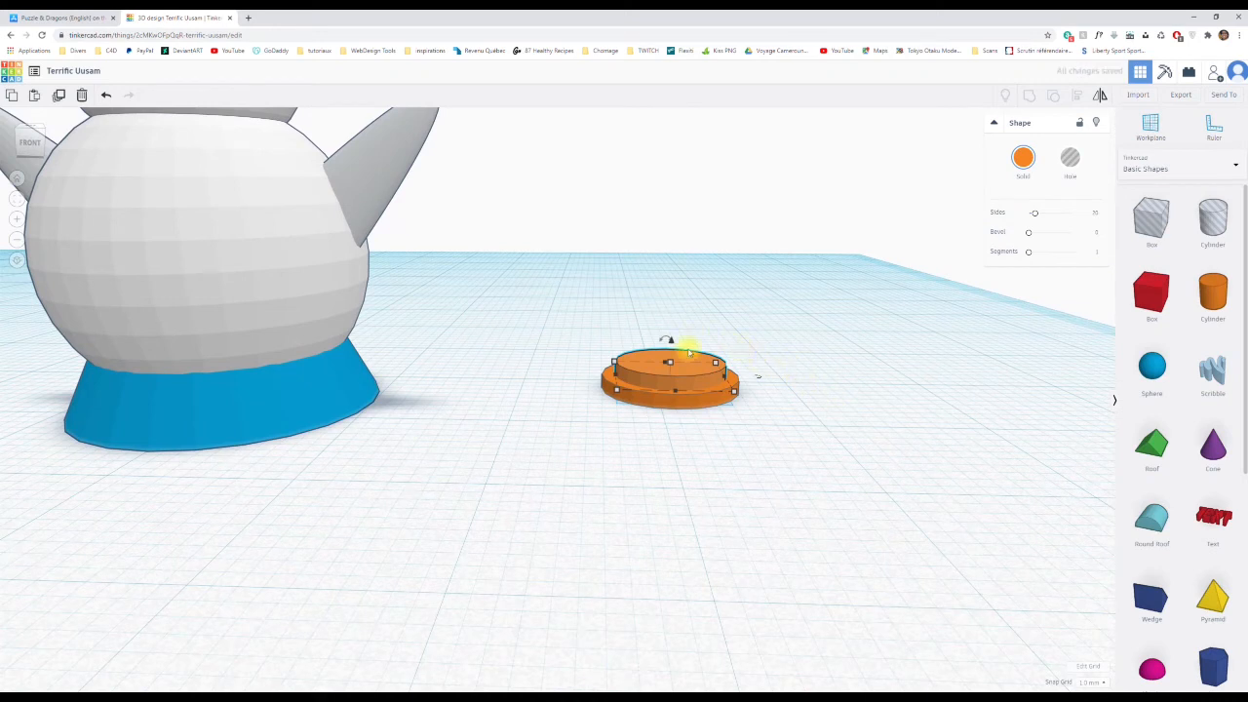
mouse_move(671, 365)
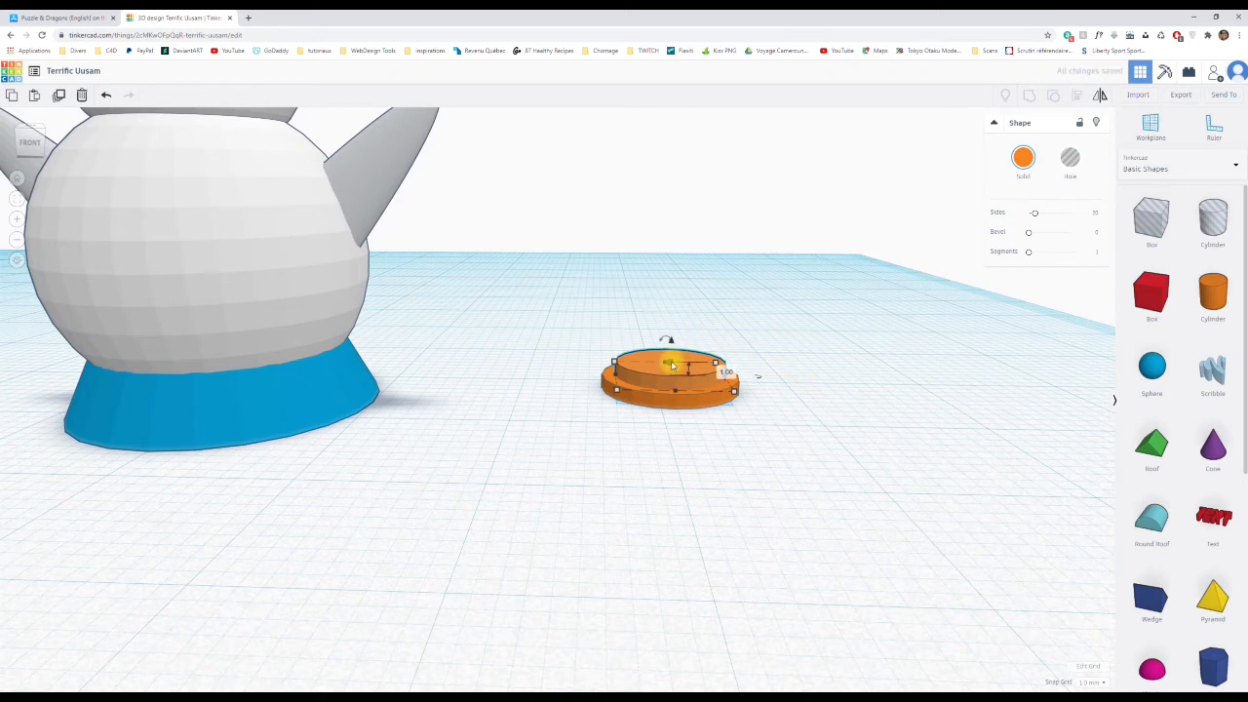
drag(671, 364, 673, 303)
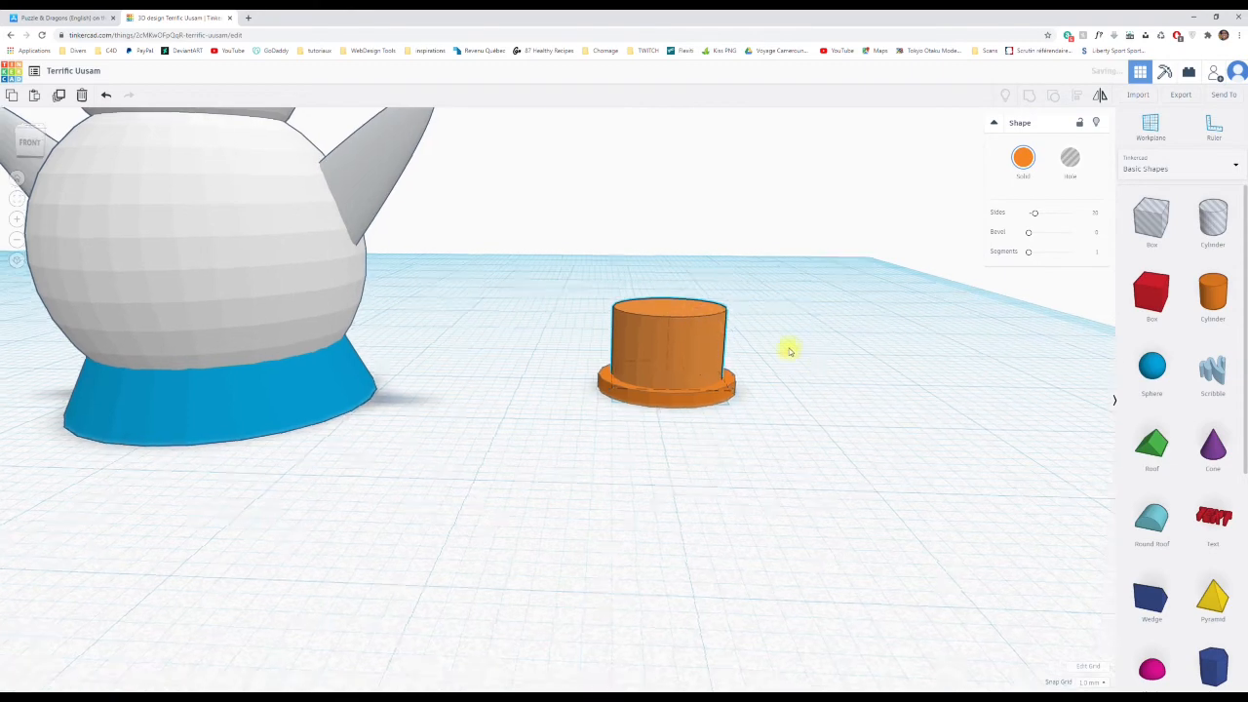
Group the crown and brim into a single hat shape.
right_drag(787, 348, 765, 403)
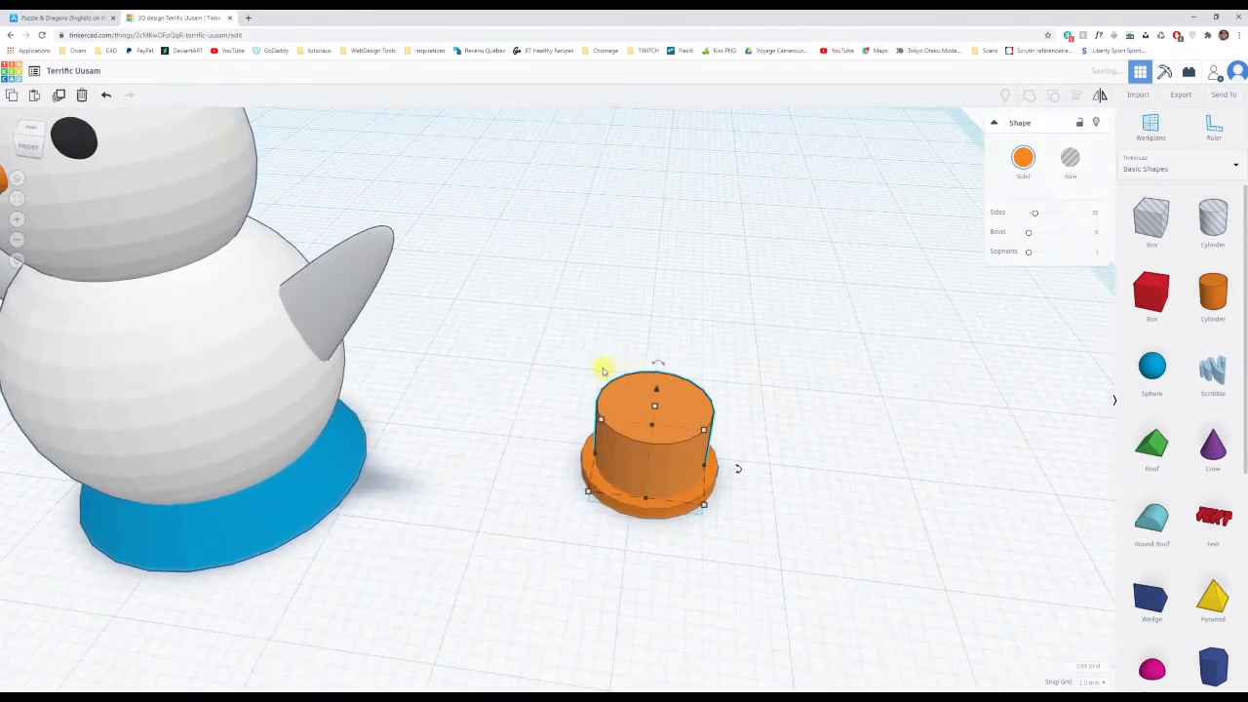
drag(591, 362, 780, 537)
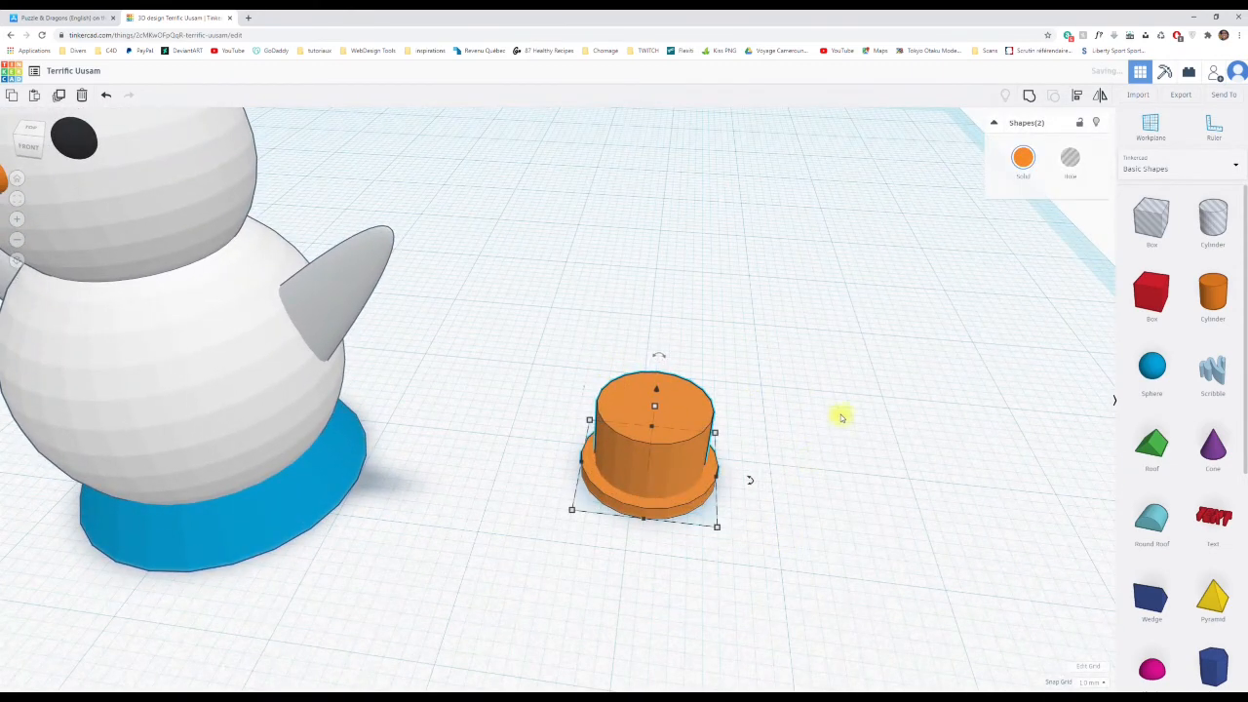
click(1029, 94)
Align the hat with the snowman's body at top height, centering it in both horizontal directions.
scroll(905, 309, down, 3)
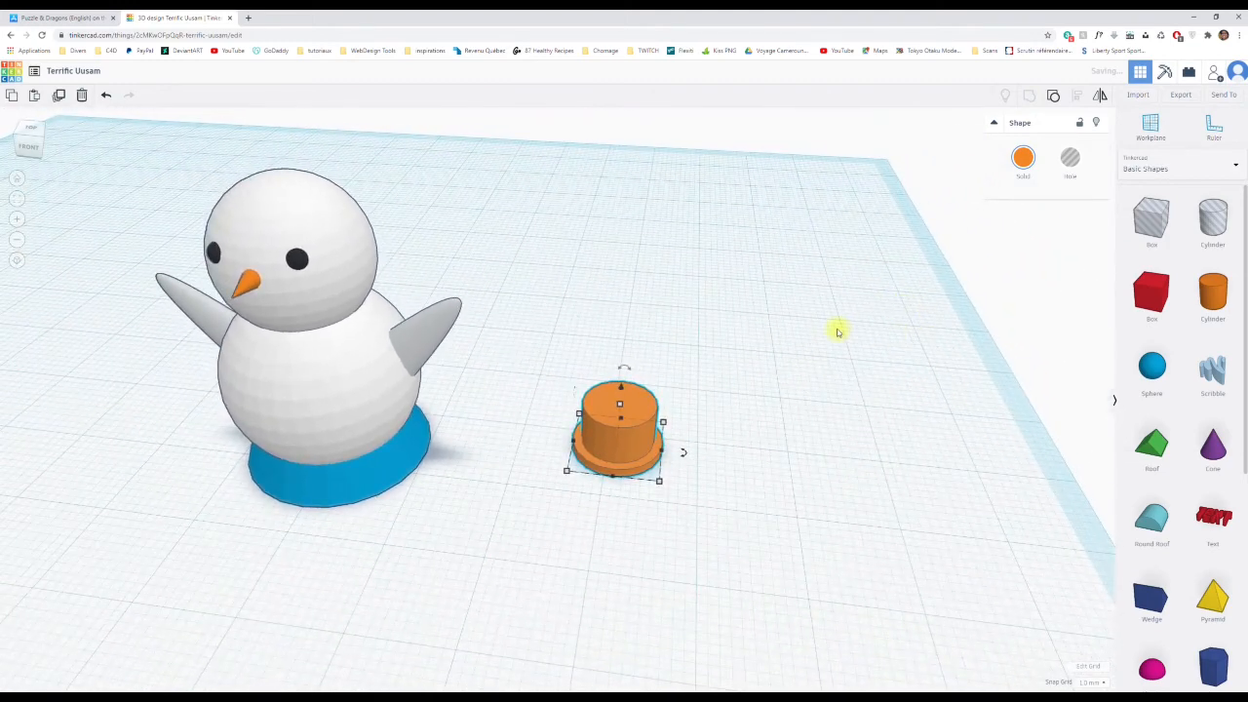
right_drag(836, 329, 881, 321)
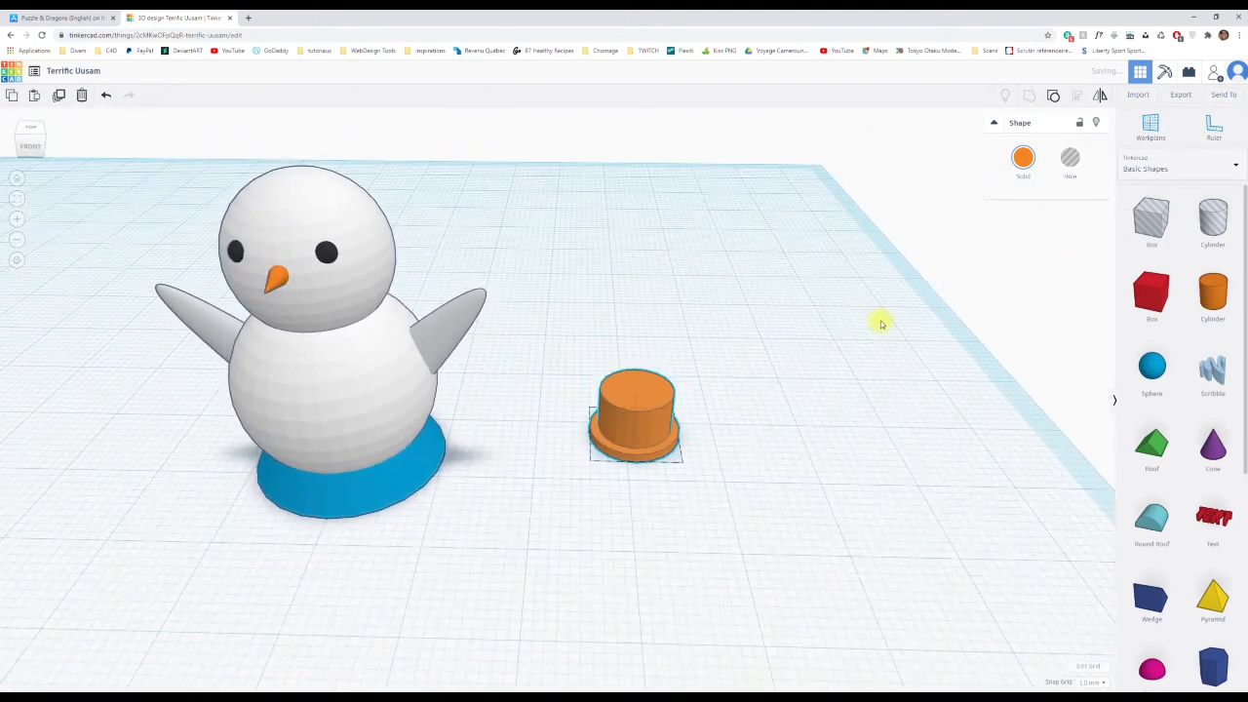
shift+click(343, 362)
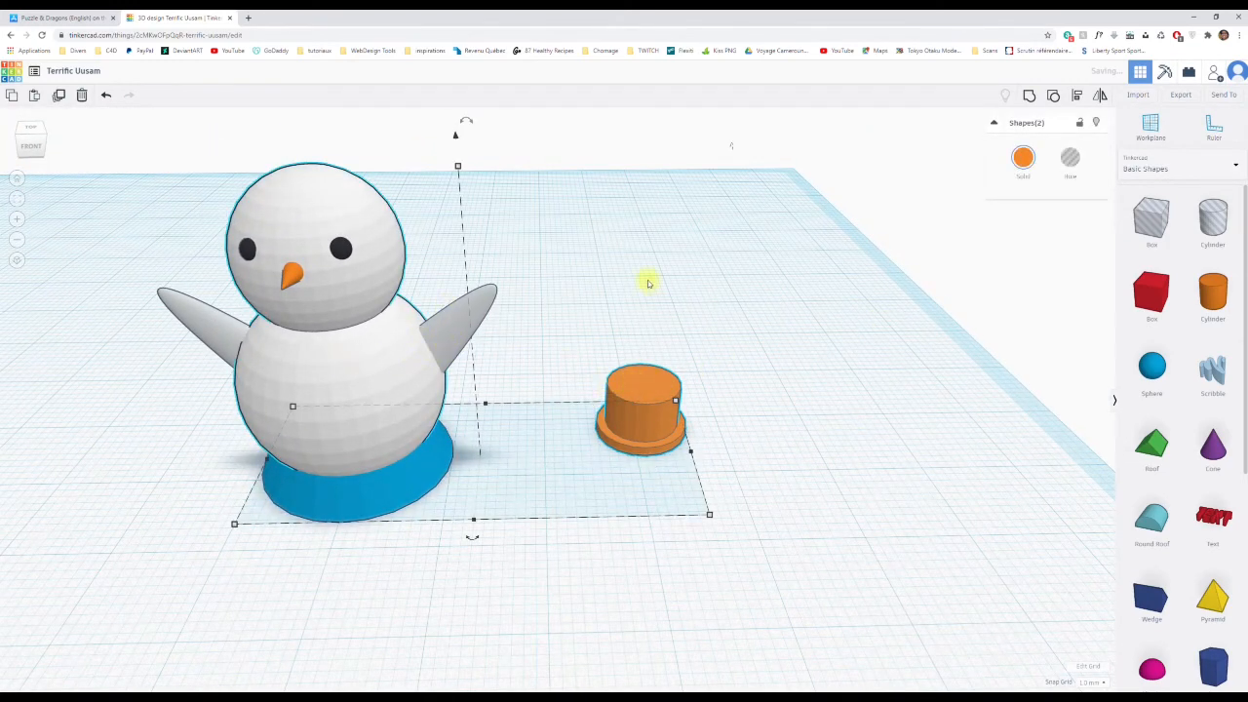
click(1074, 98)
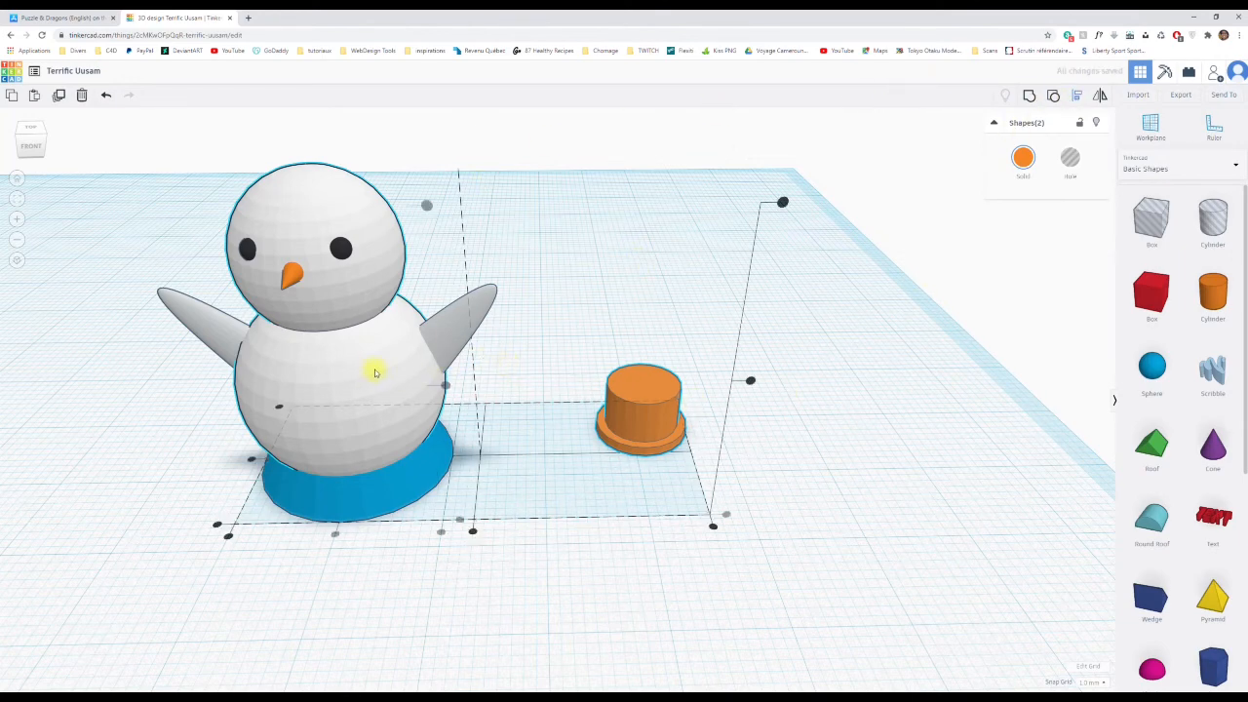
click(427, 208)
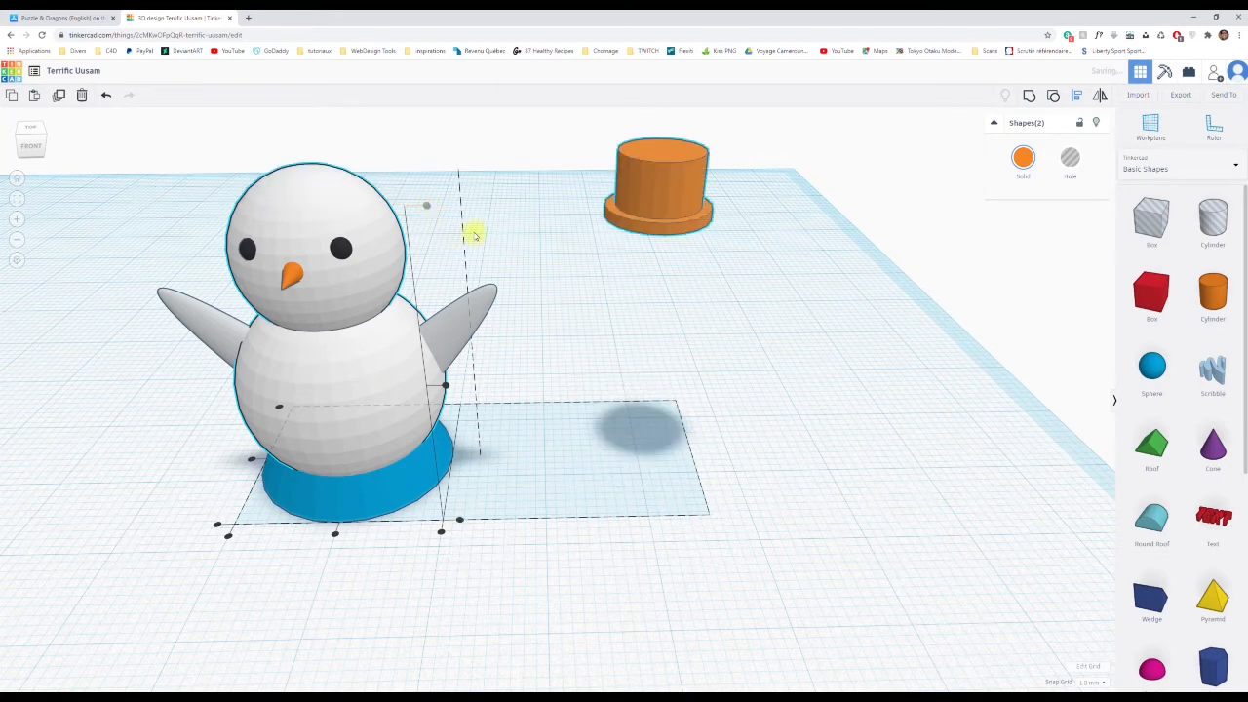
click(335, 535)
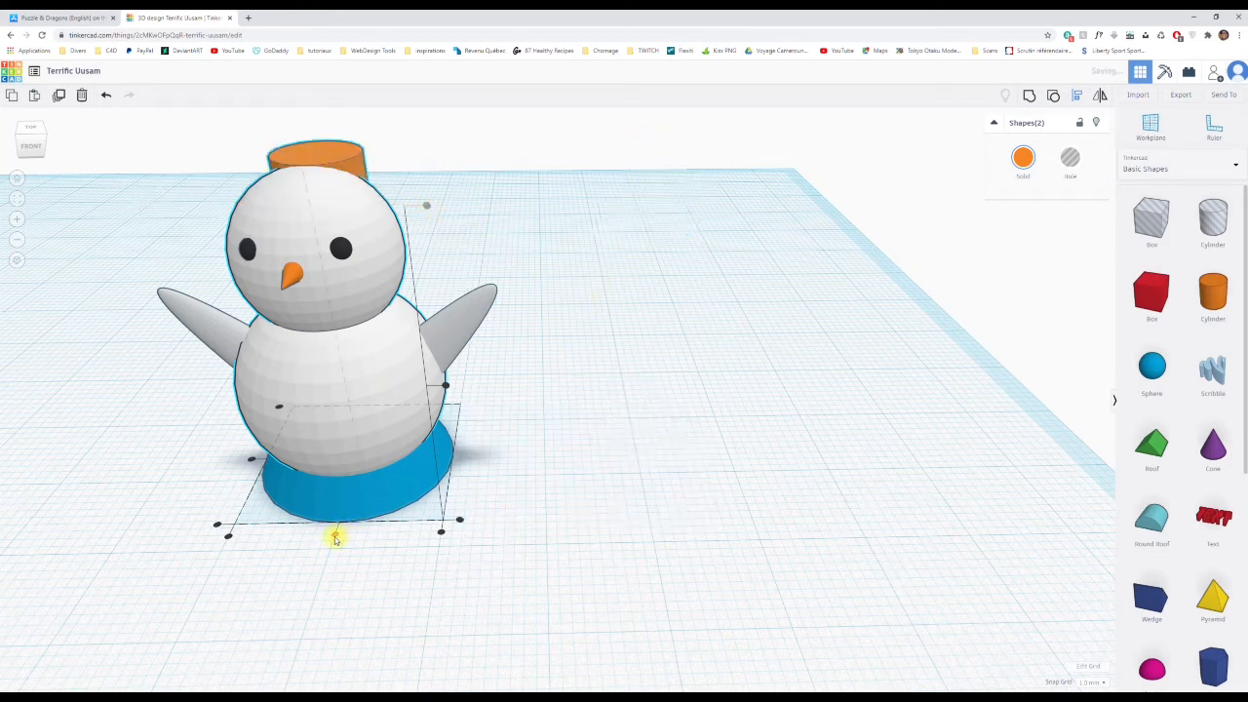
click(251, 459)
right_drag(651, 317, 733, 302)
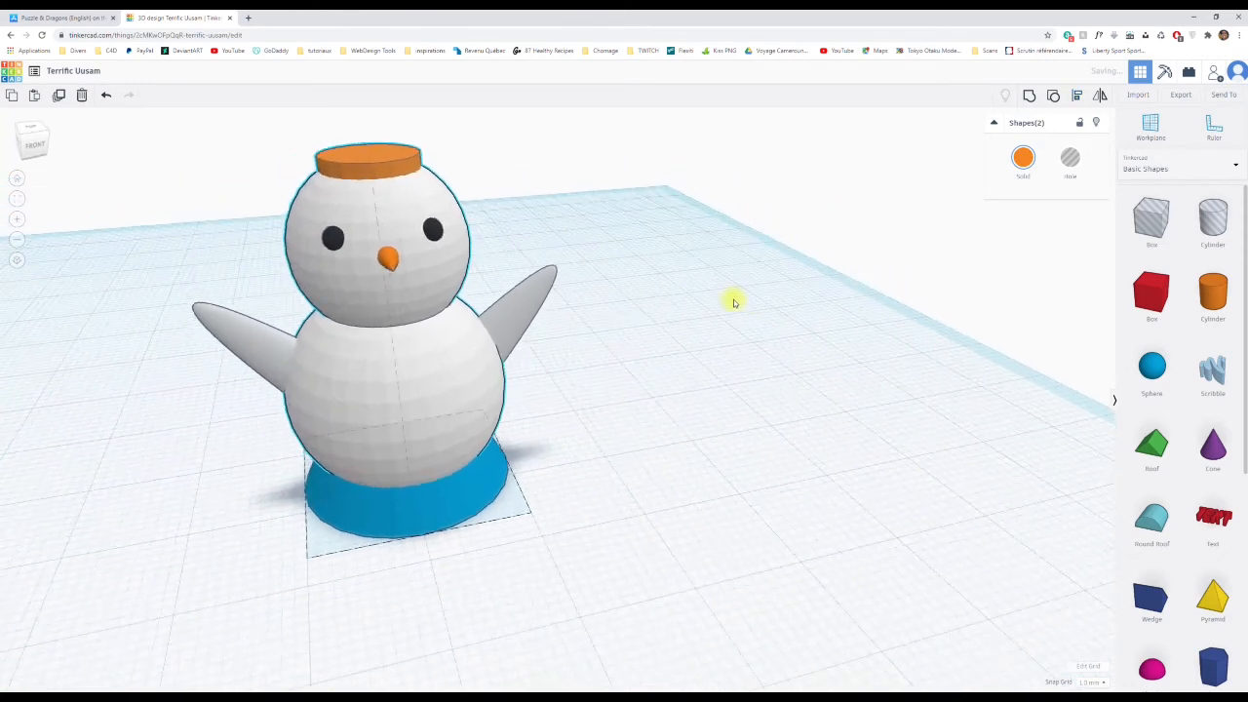
Raise the hat 4 mm so that its brim rests around the top of the head.
click(731, 302)
click(420, 151)
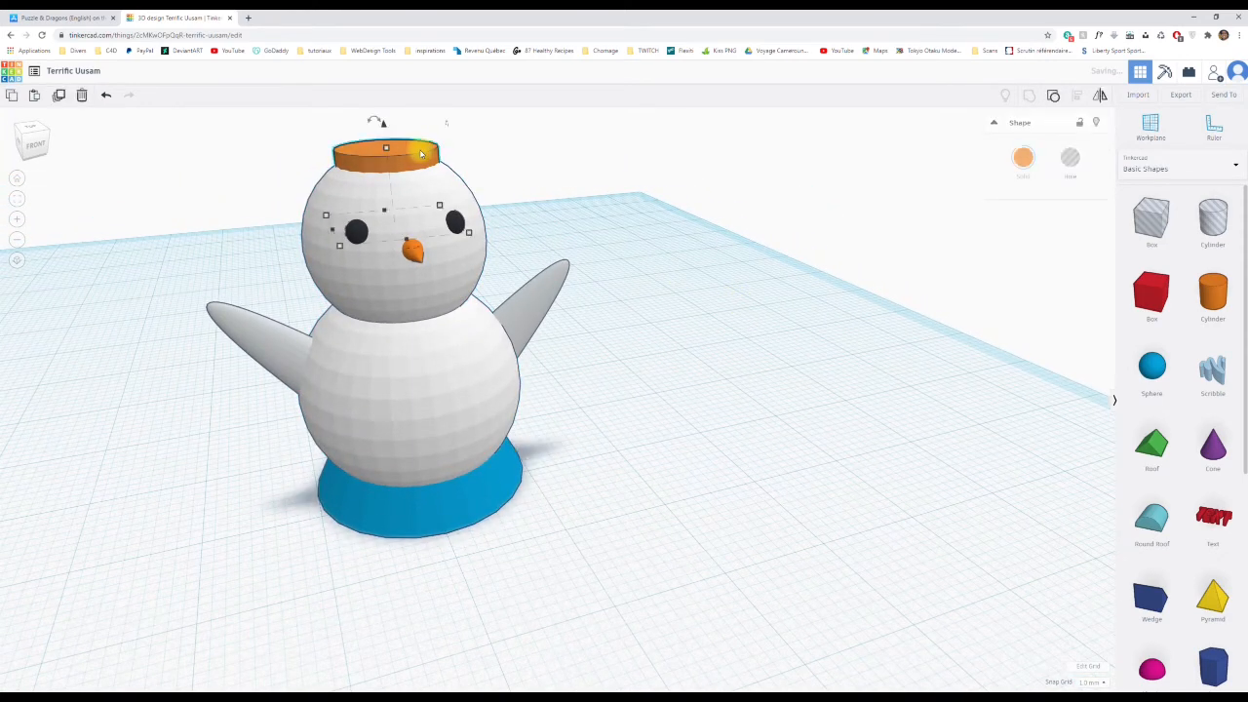
scroll(533, 280, down, 3)
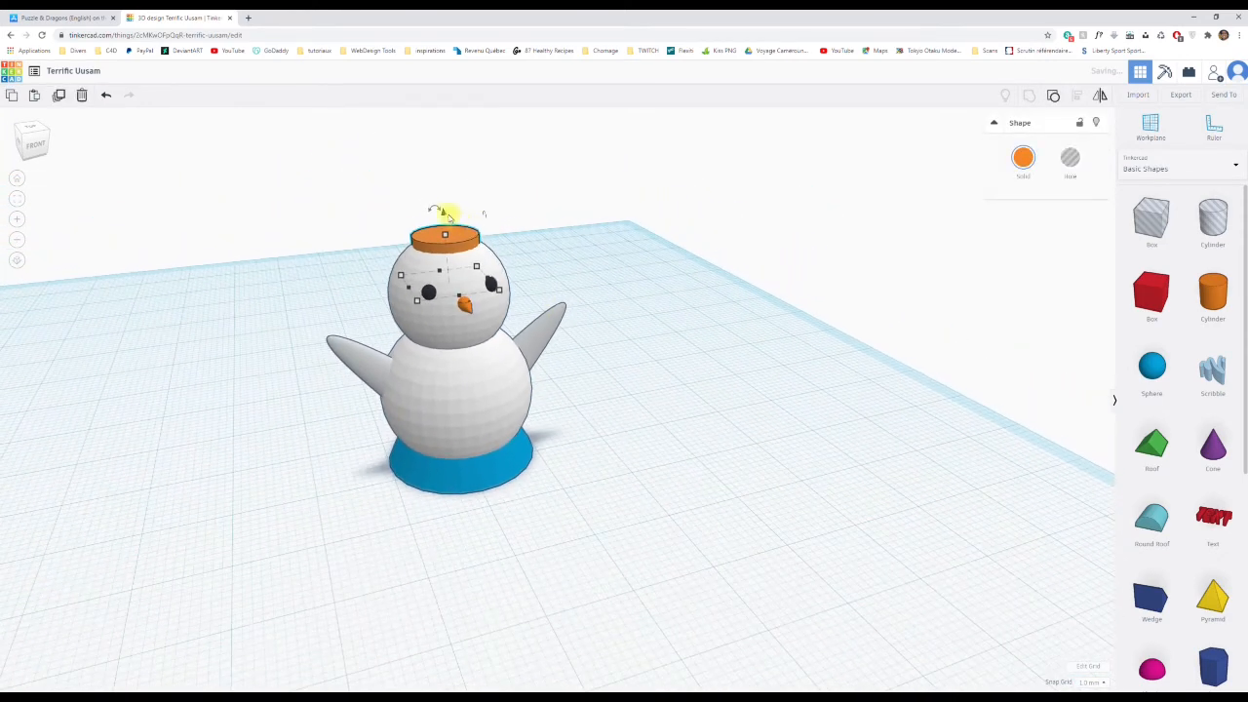
drag(440, 204, 443, 177)
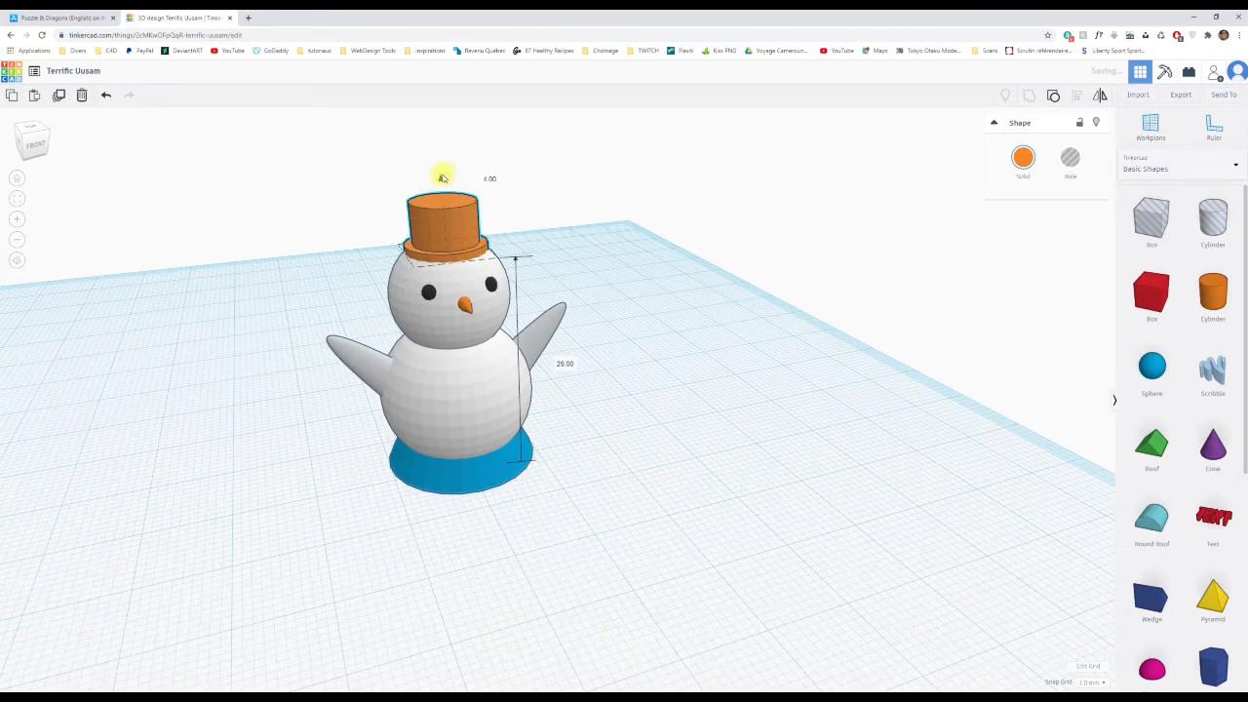
right_drag(432, 167, 530, 302)
scroll(535, 275, up, 3)
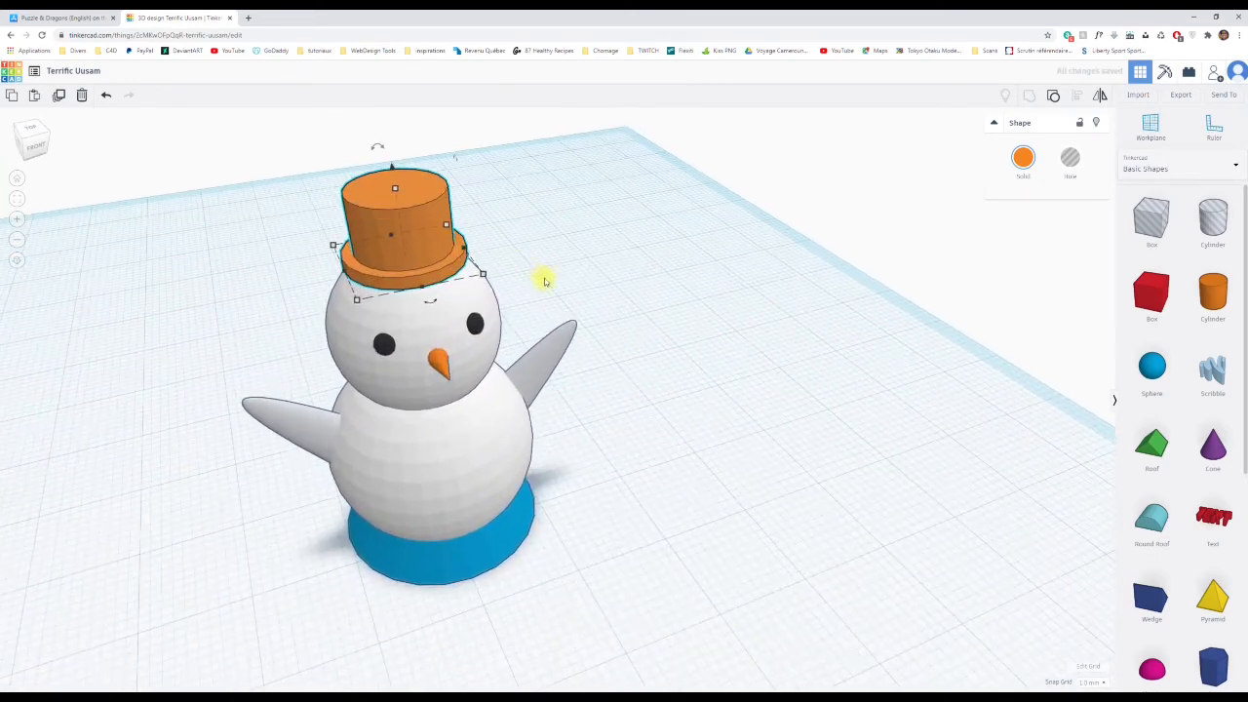
Add a torus beside the snowman and set its size to 5 mm wide, 5 mm deep and 2 mm high.
right_drag(785, 344, 808, 354)
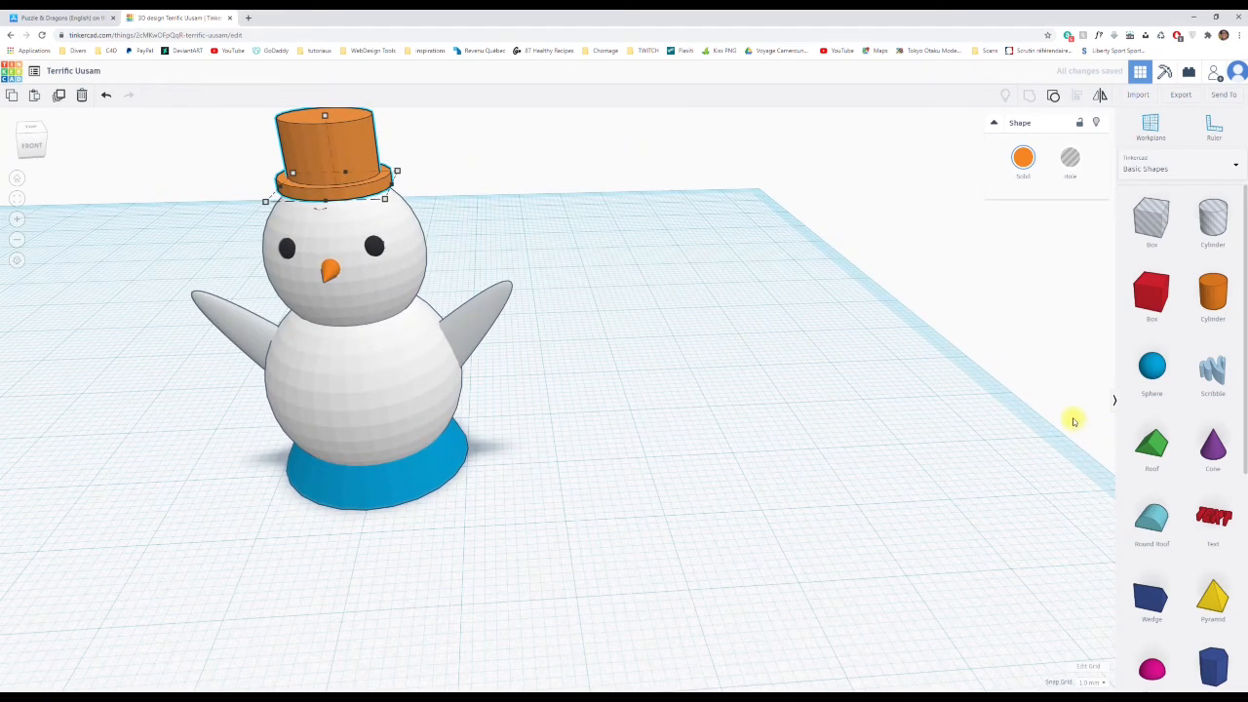
scroll(1178, 496, down, 5)
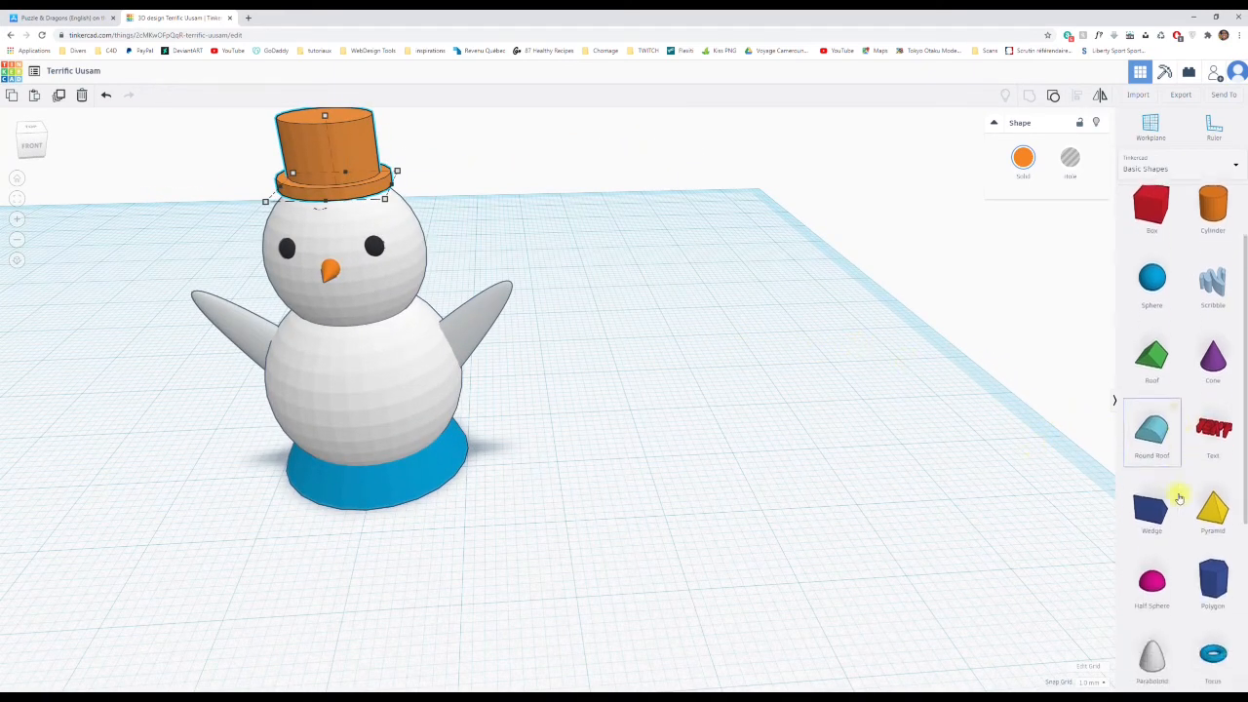
drag(1217, 507, 737, 448)
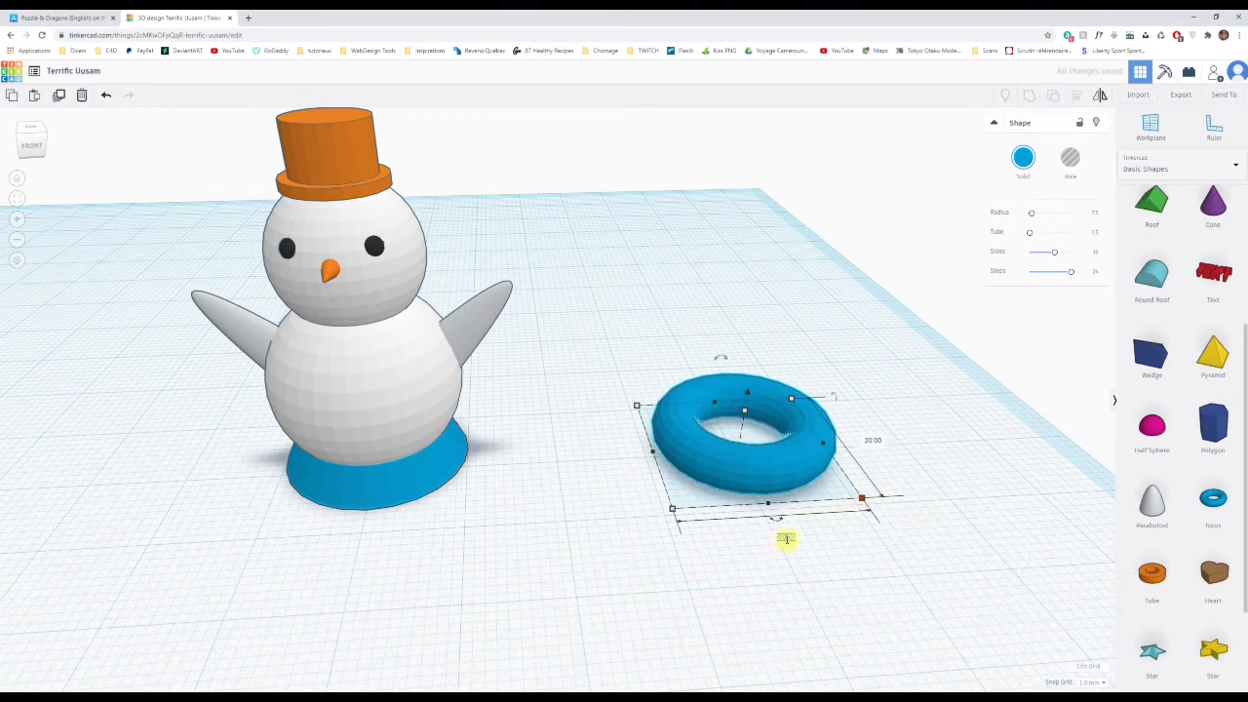
key(Tab)
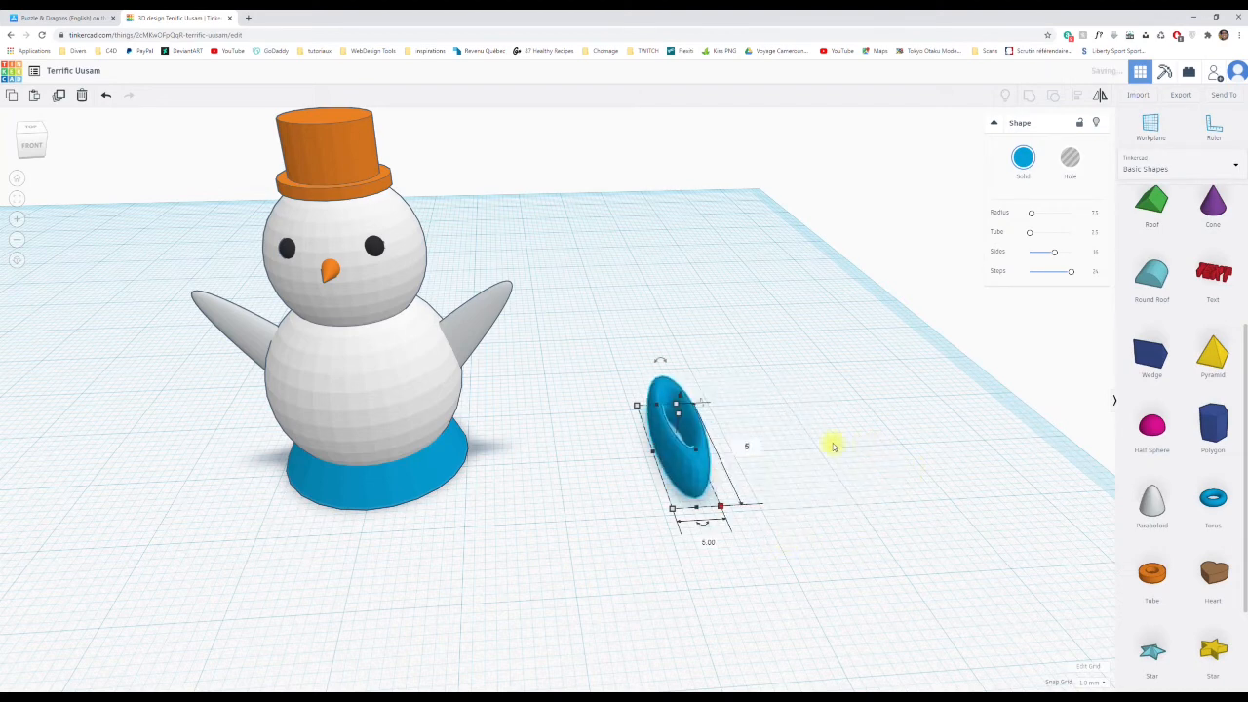
key(Return)
scroll(714, 429, up, 4)
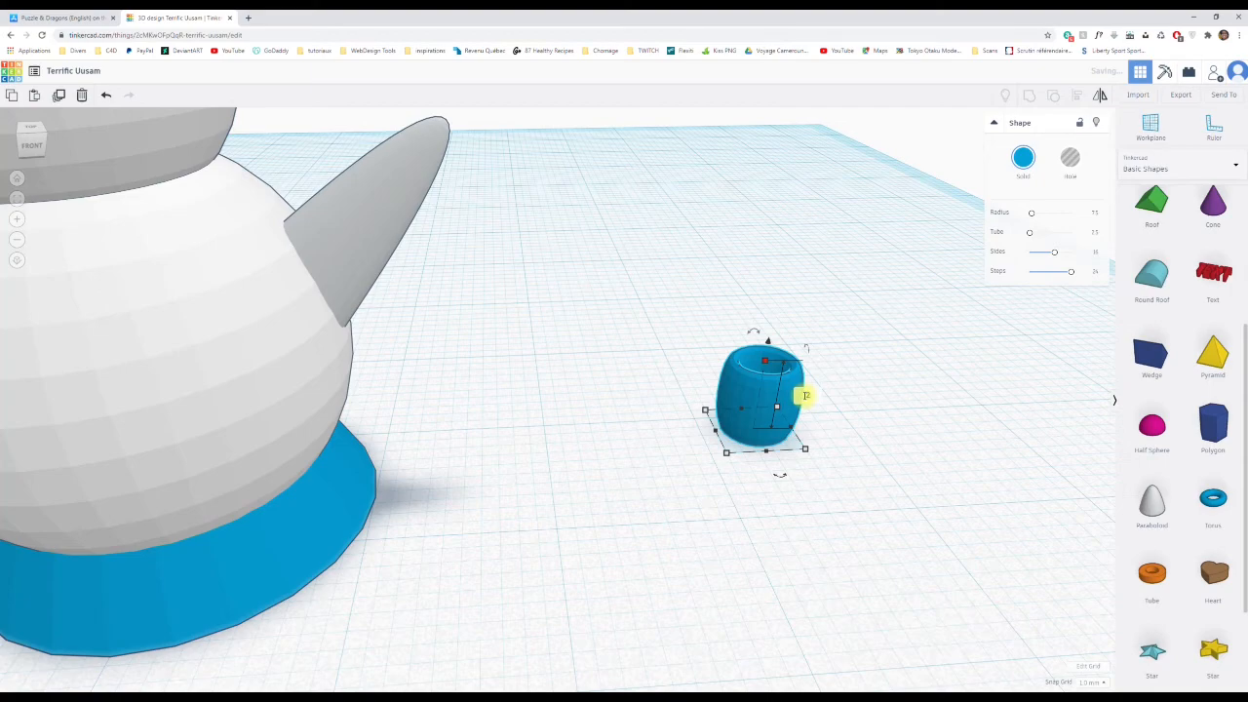
key(Return)
Rotate the small torus 90° so that it stands upright as a ring facing the snowman's front.
right_drag(886, 456, 598, 426)
mouse_move(426, 374)
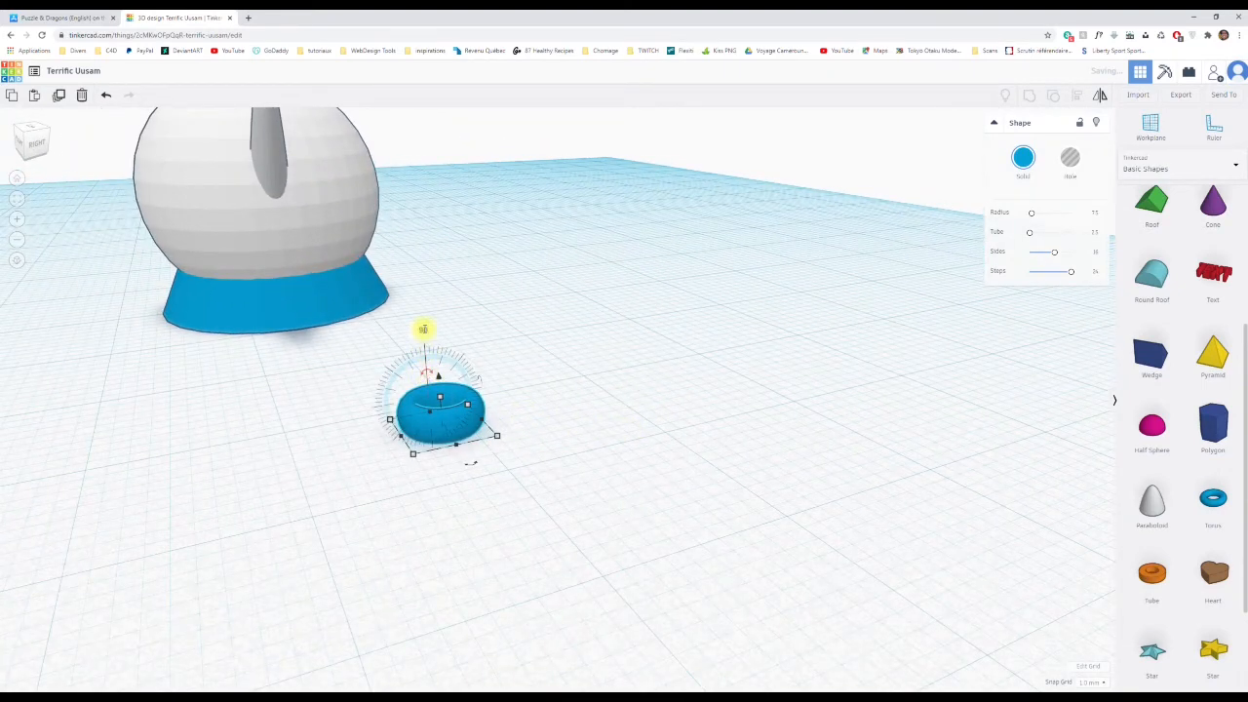
drag(423, 329, 425, 333)
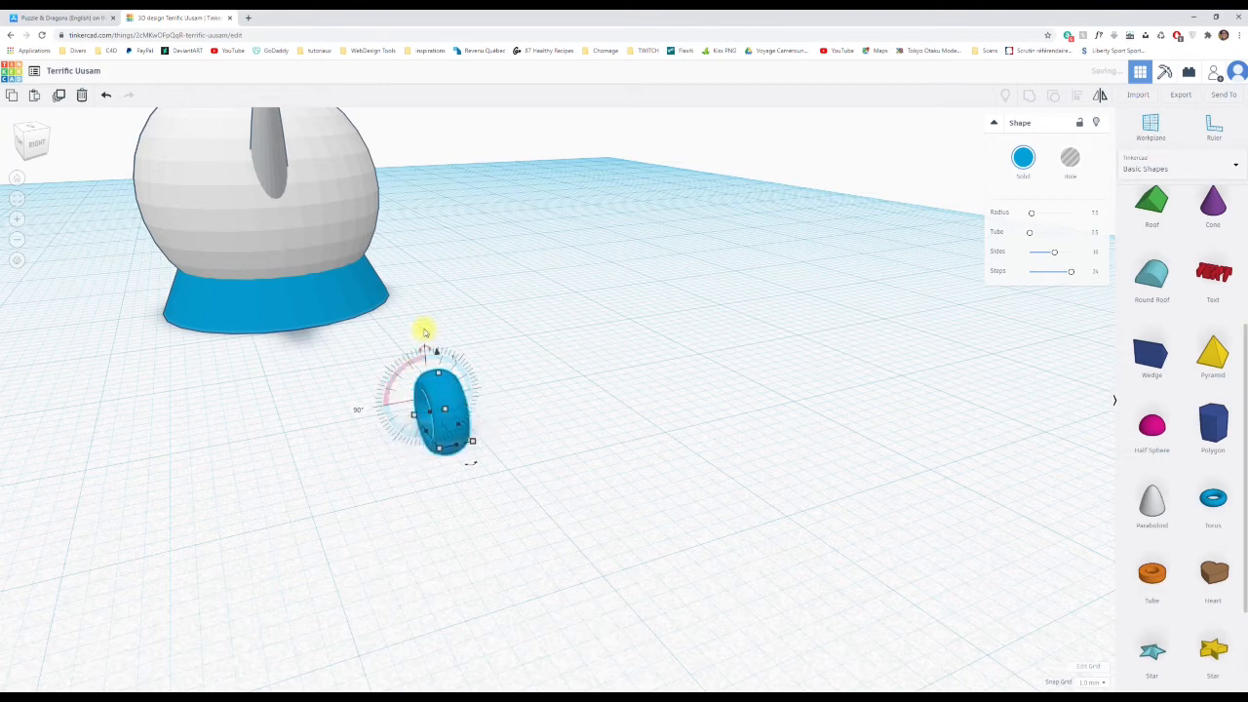
right_drag(406, 490, 730, 501)
scroll(623, 506, down, 3)
click(722, 503)
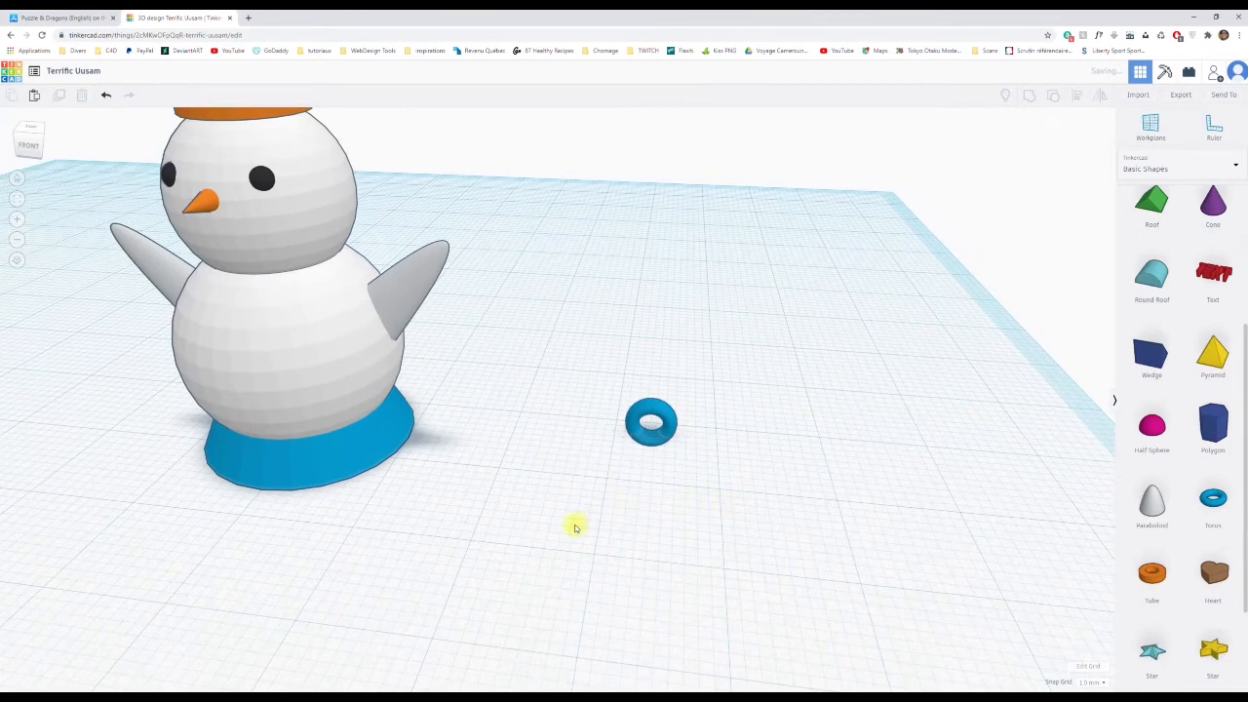
Align the ring with the hat at top height, centering it in both horizontal directions.
scroll(614, 502, down, 1)
click(630, 420)
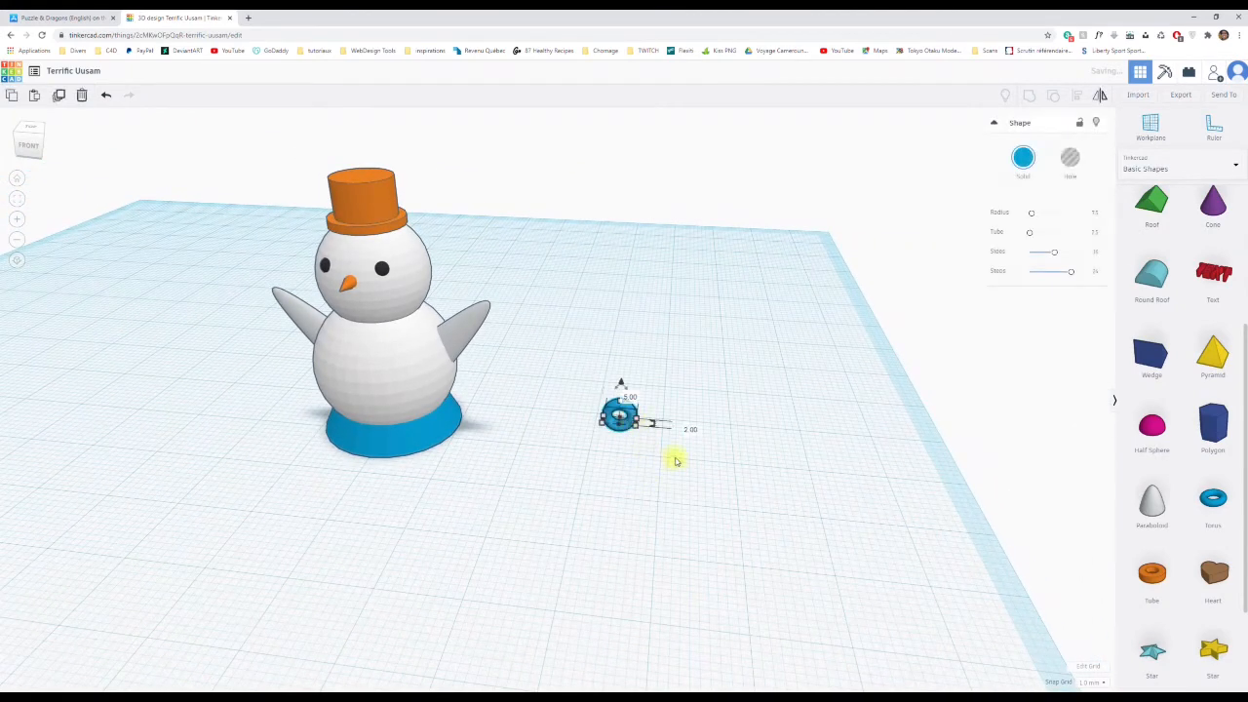
shift+click(392, 209)
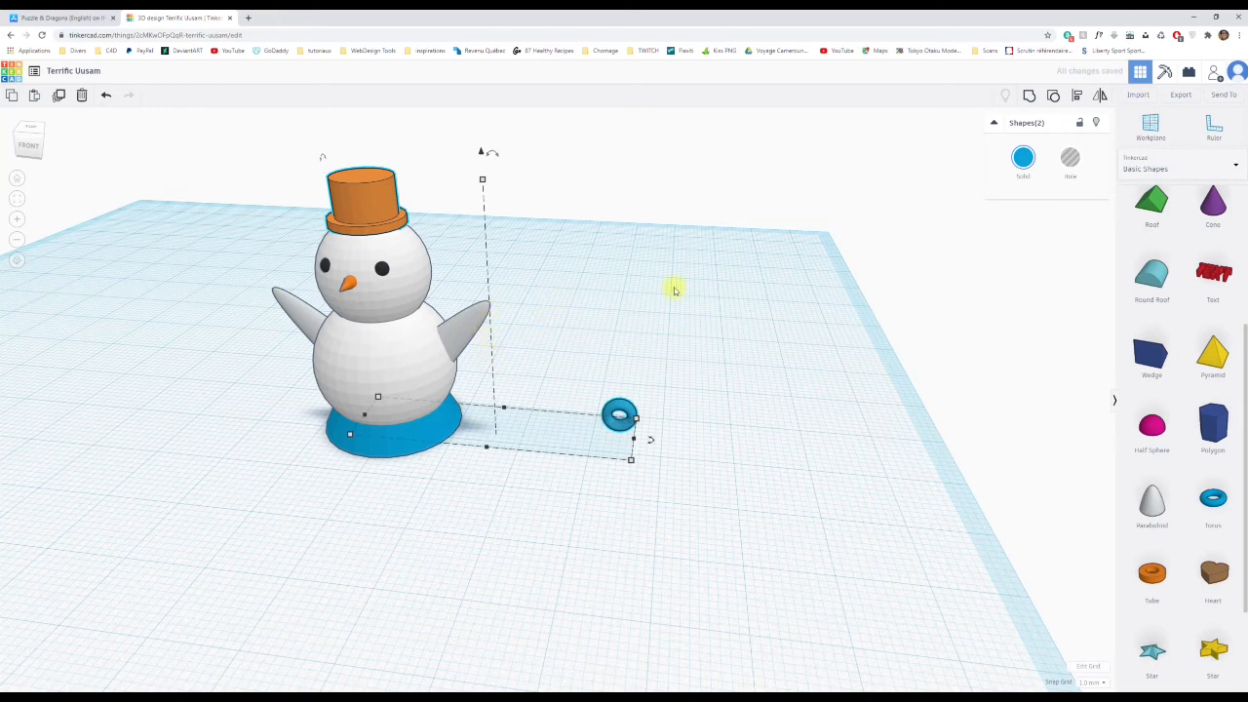
click(1076, 94)
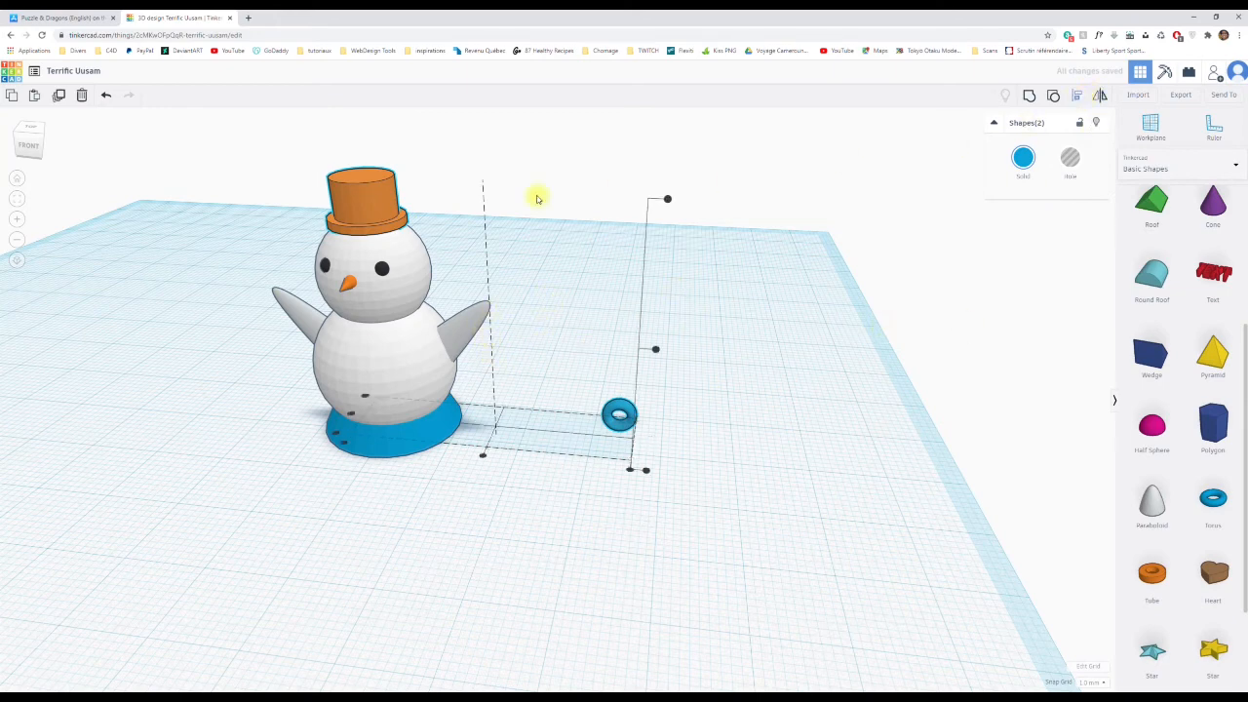
click(403, 187)
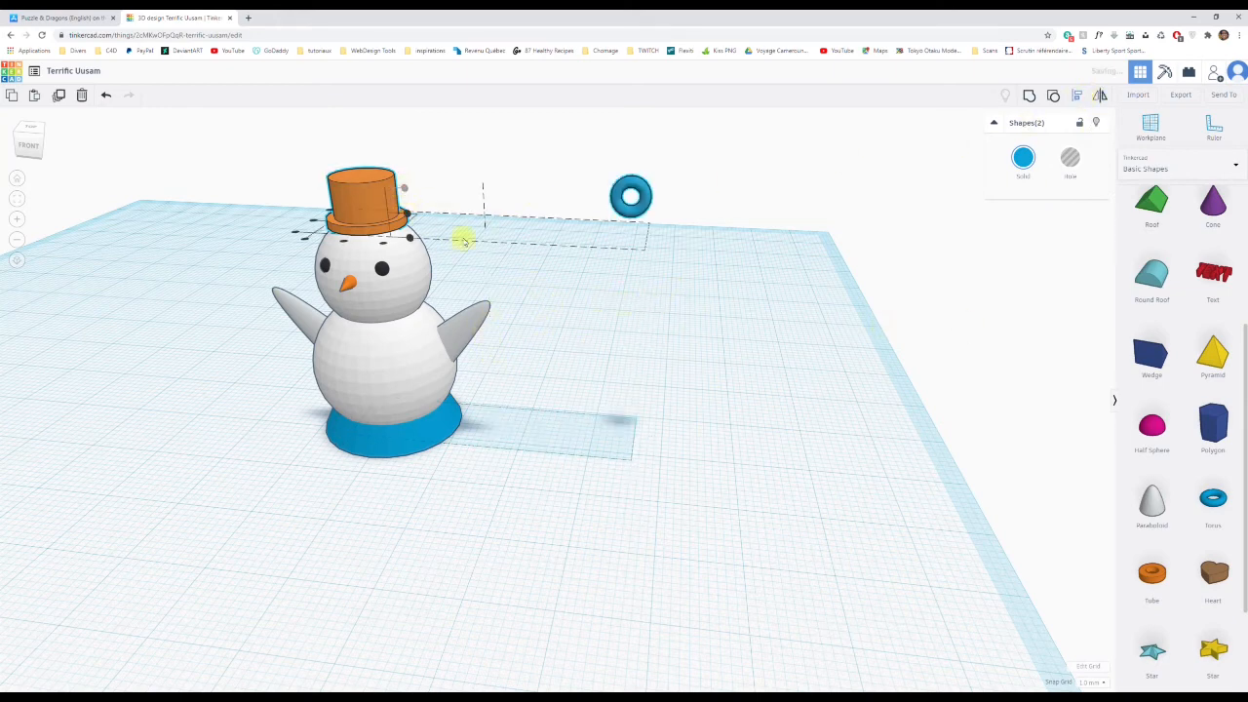
right_drag(494, 315, 665, 367)
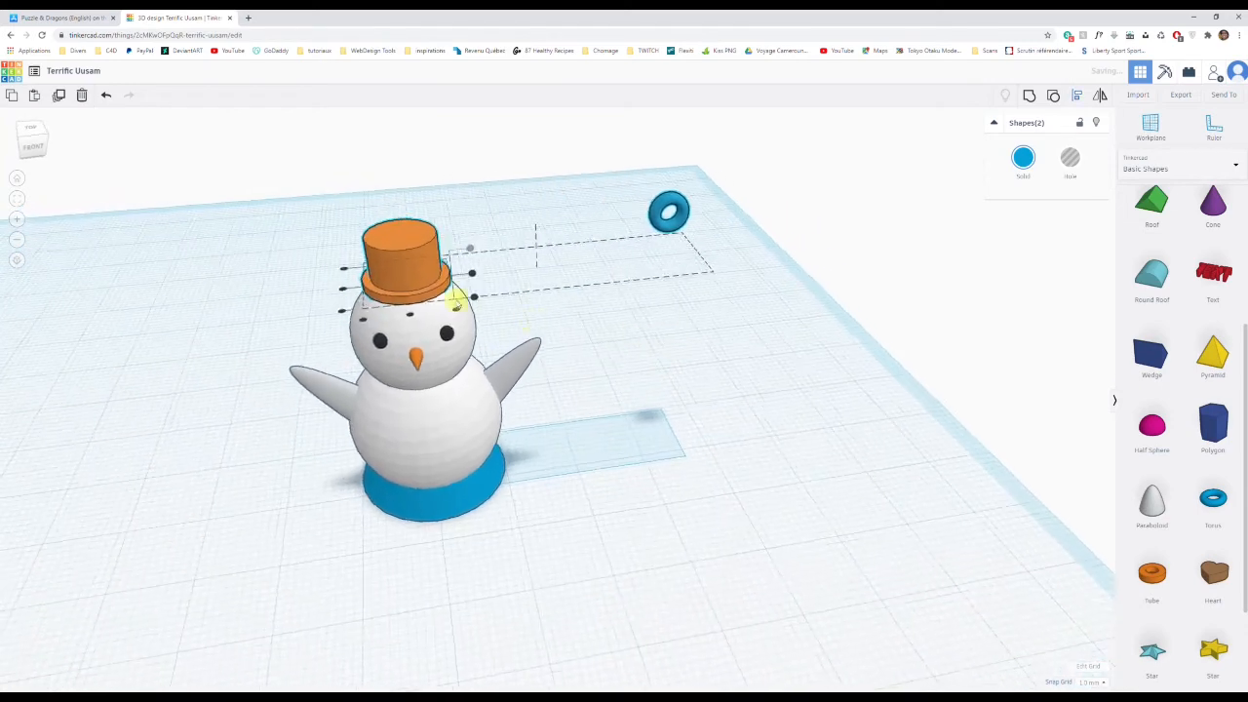
click(410, 314)
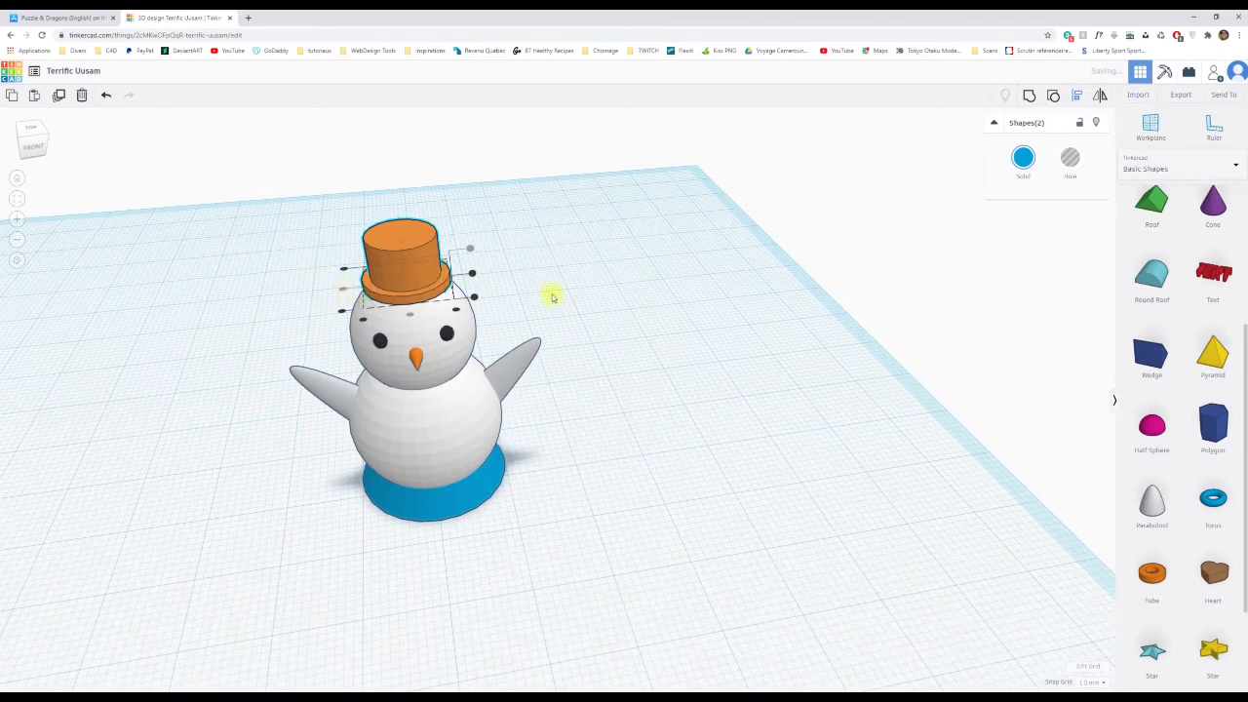
right_drag(601, 301, 673, 289)
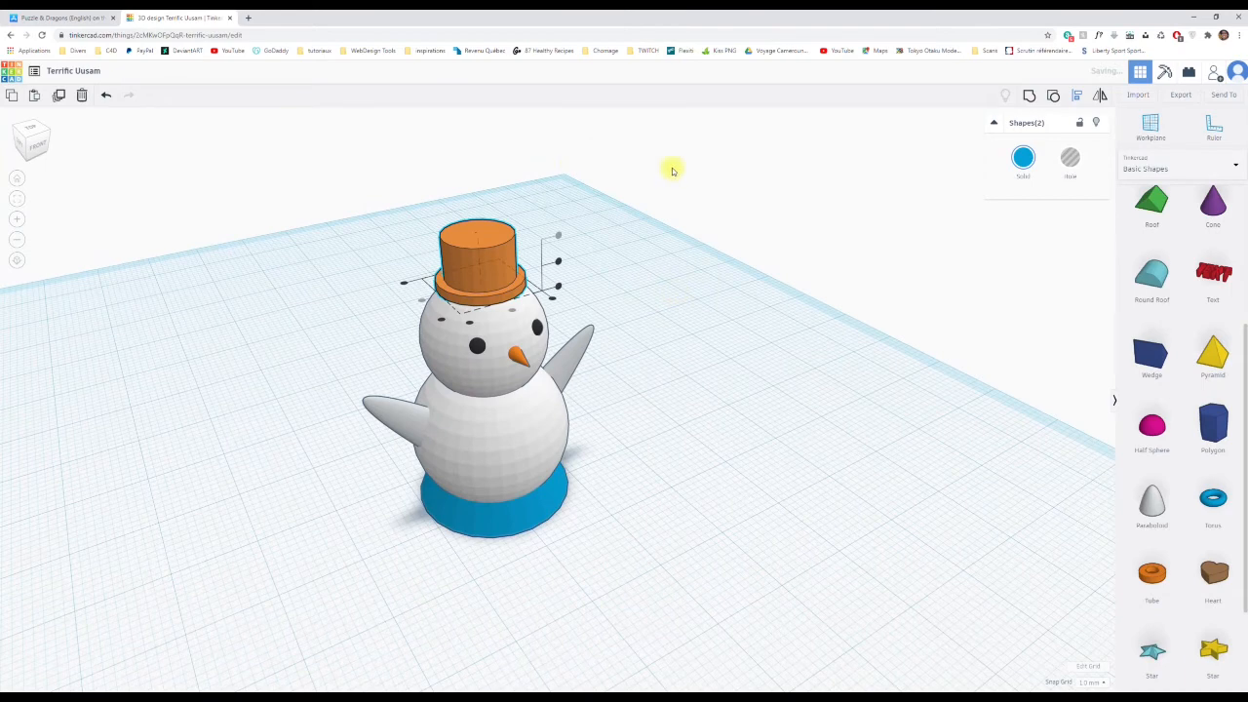
click(714, 196)
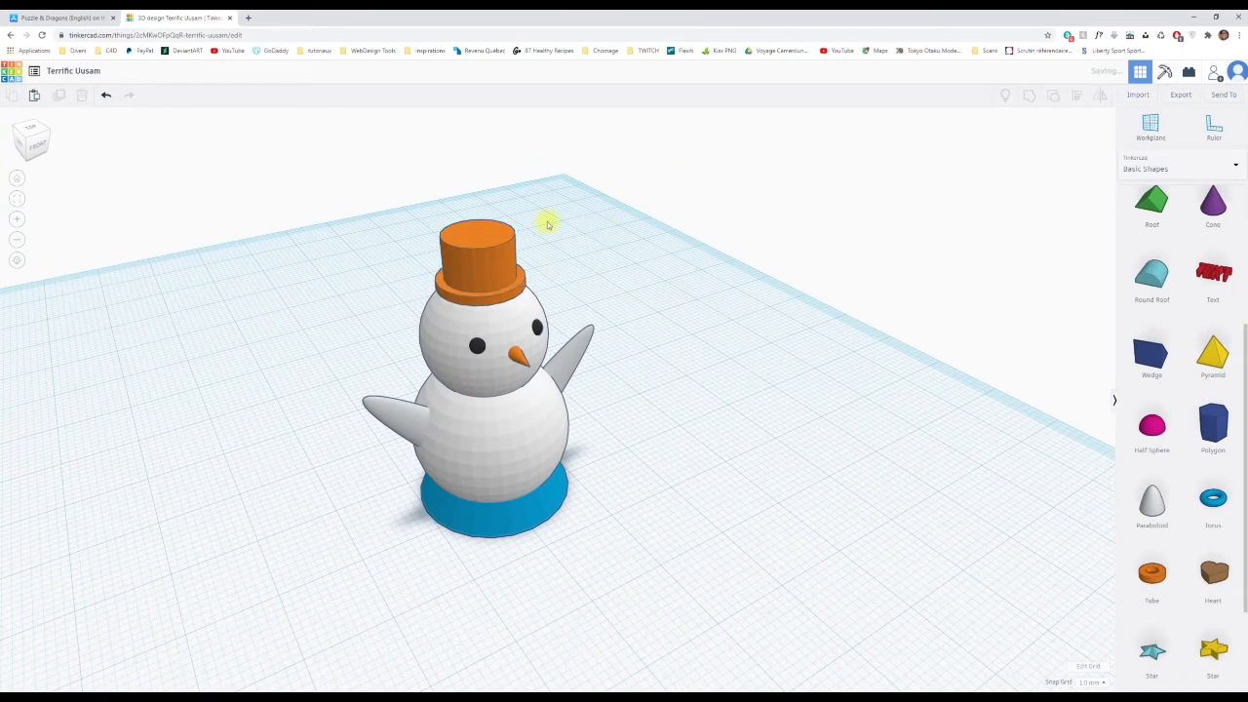
Turn the hat into a hole to check the ring inside it, and restore it to solid.
click(494, 255)
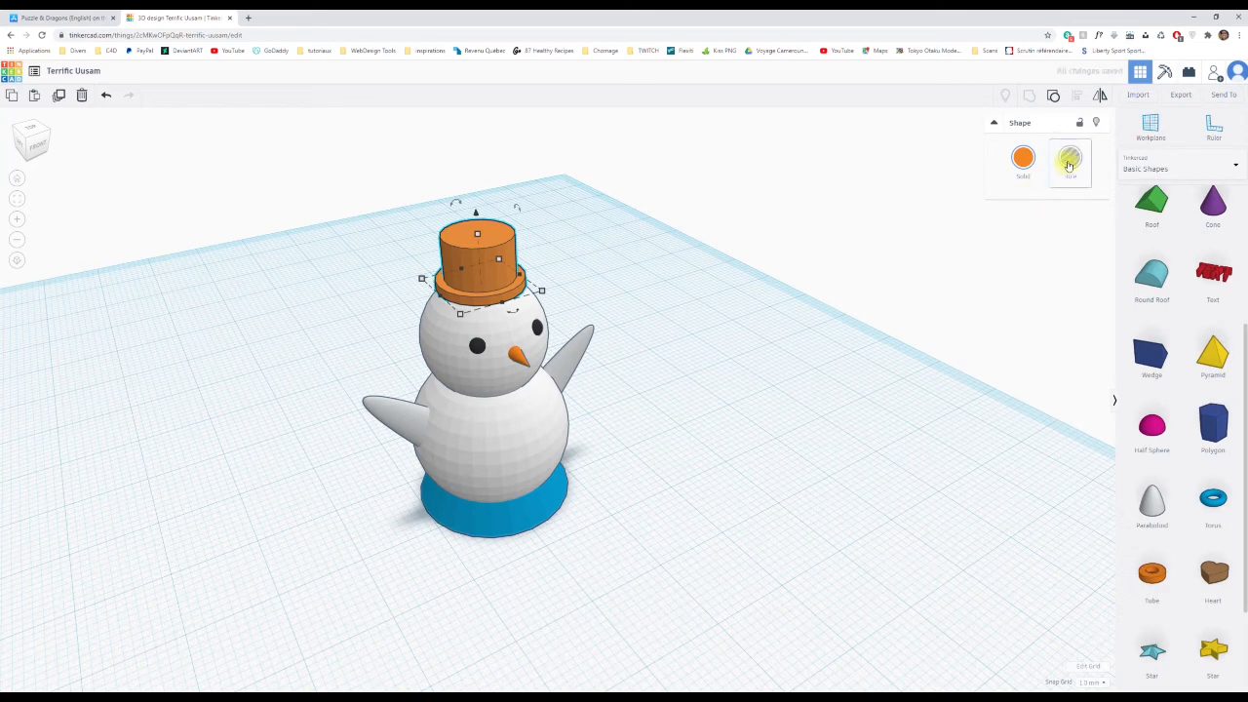
click(1068, 161)
right_drag(623, 256, 674, 243)
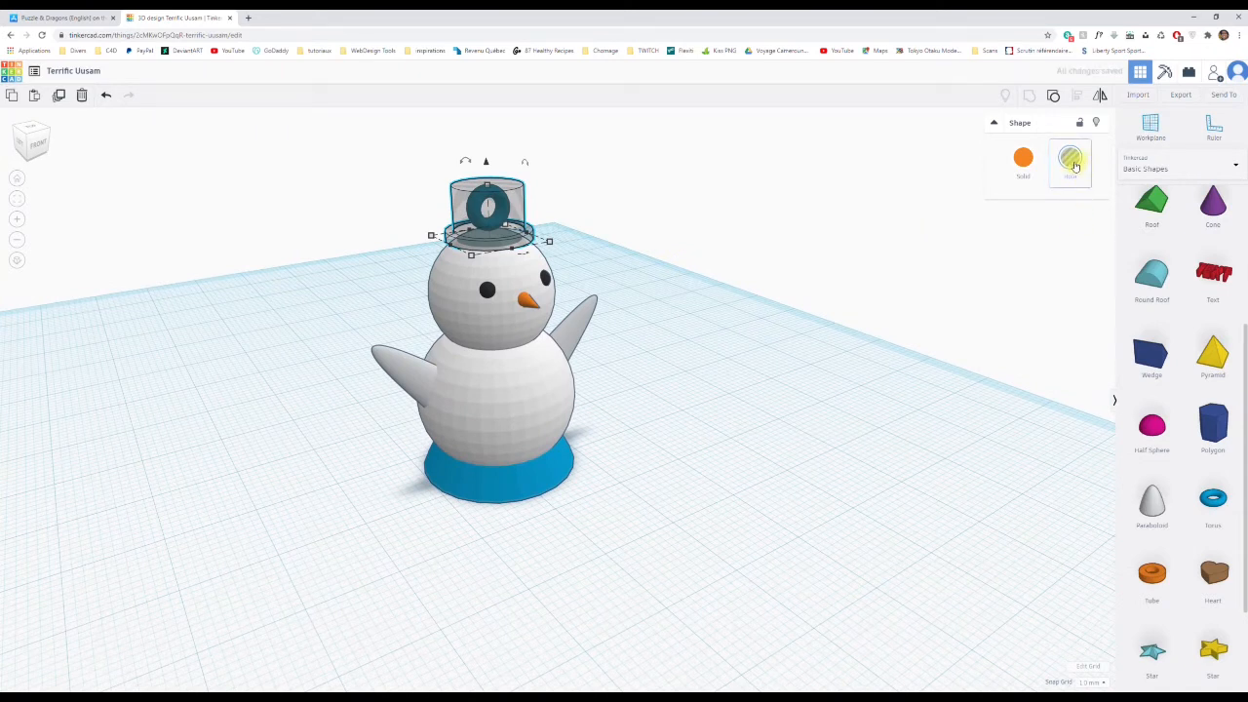
click(1023, 158)
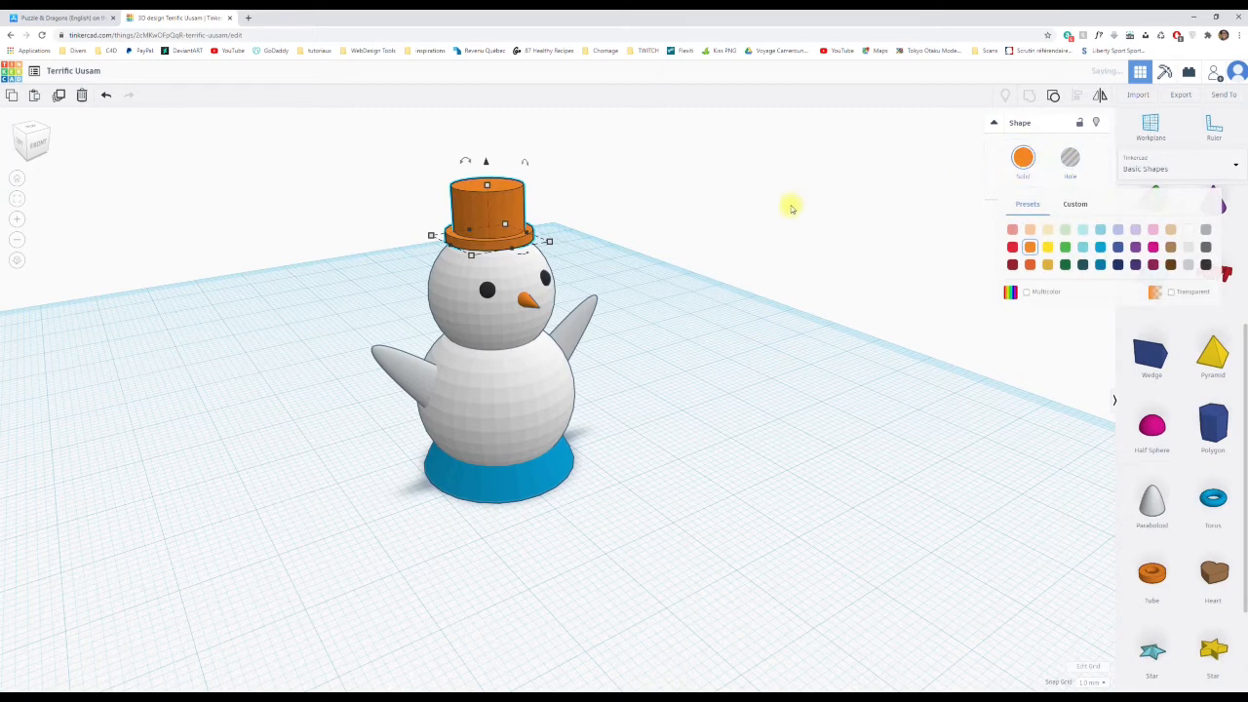
right_drag(816, 200, 790, 221)
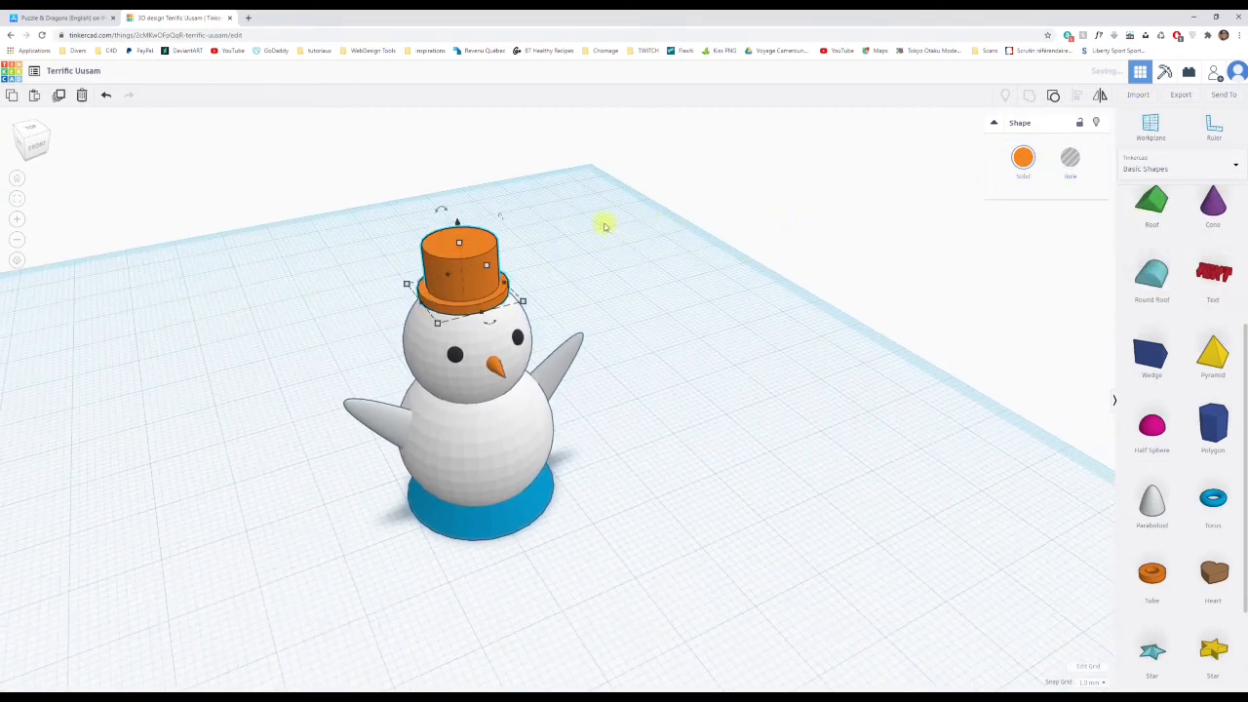
Raise the ring so that its opening stands above the hat's crown, and lower the hat slightly onto the head.
right_drag(590, 243, 581, 240)
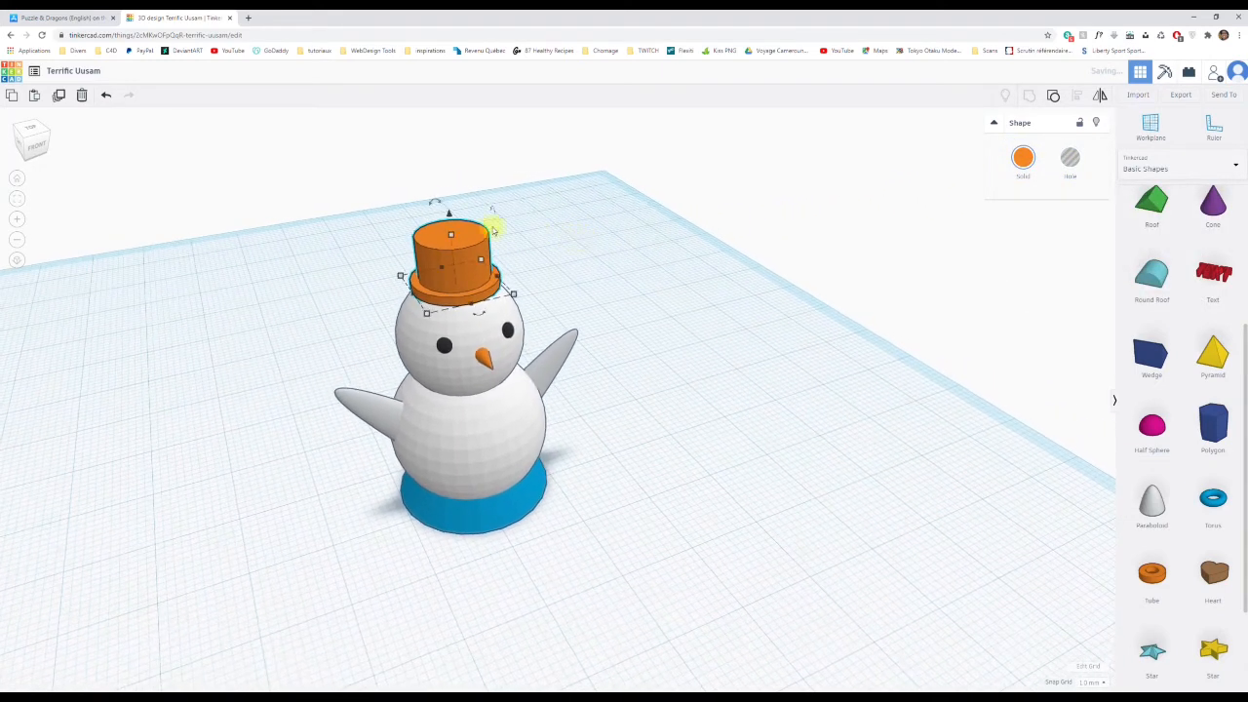
drag(449, 218, 446, 181)
click(453, 238)
click(451, 247)
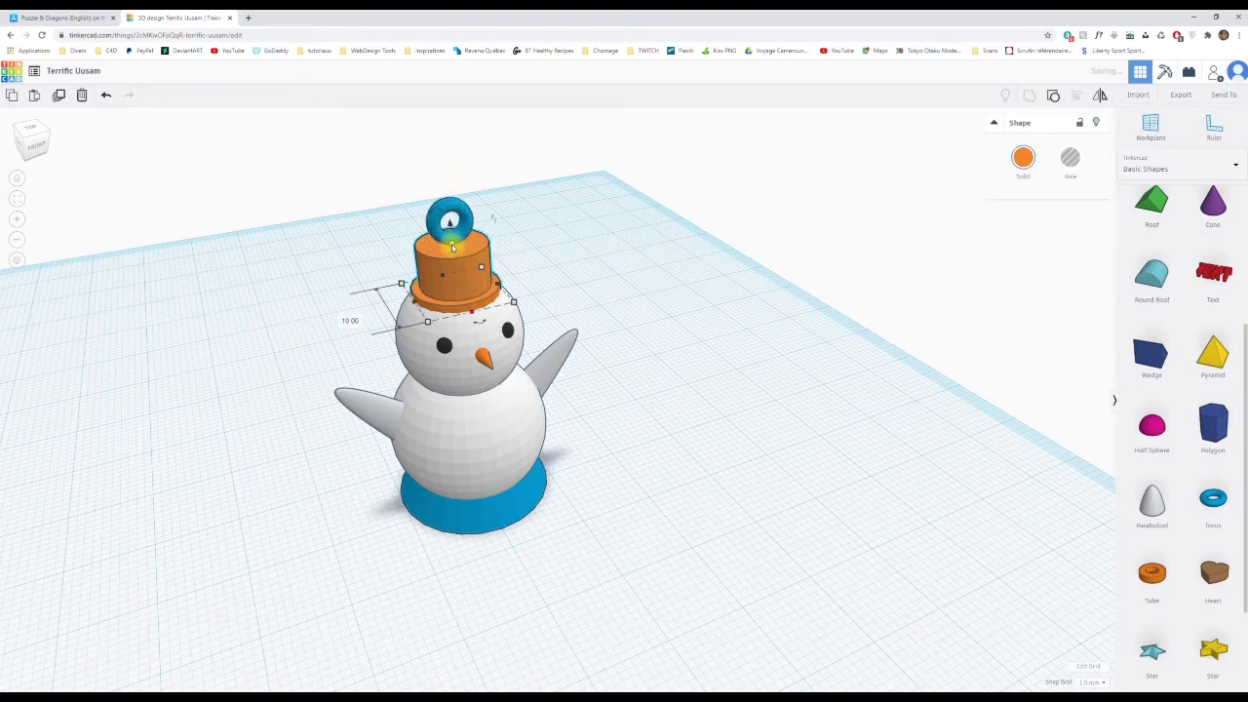
scroll(517, 245, up, 5)
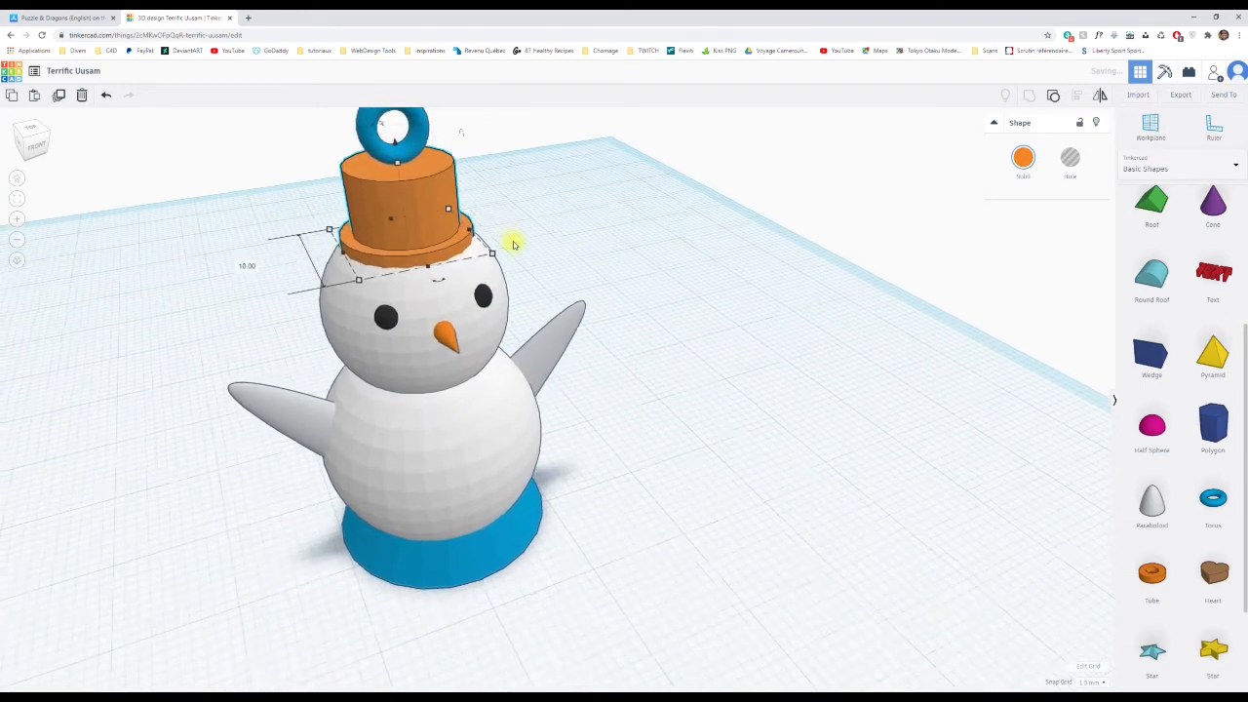
scroll(538, 203, down, 4)
middle_drag(497, 218, 472, 202)
right_drag(470, 201, 661, 306)
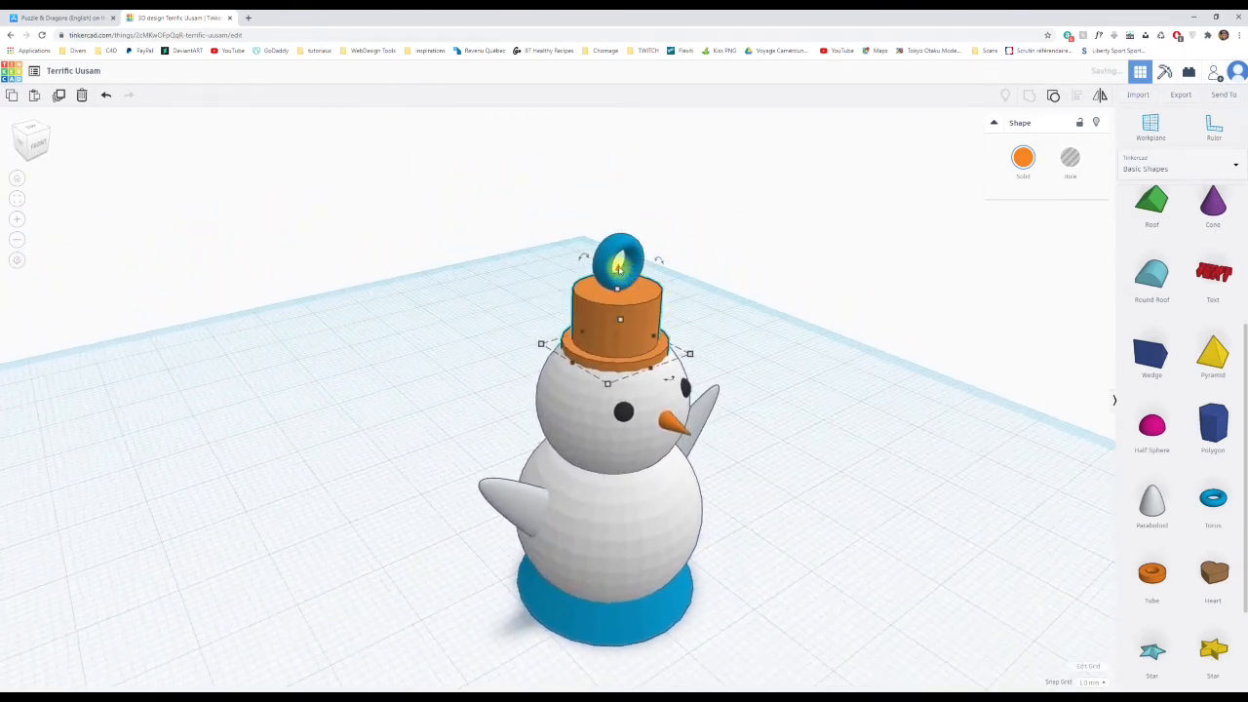
Raise the hat 1 mm and colour the hanging ring orange to match it.
drag(613, 260, 617, 261)
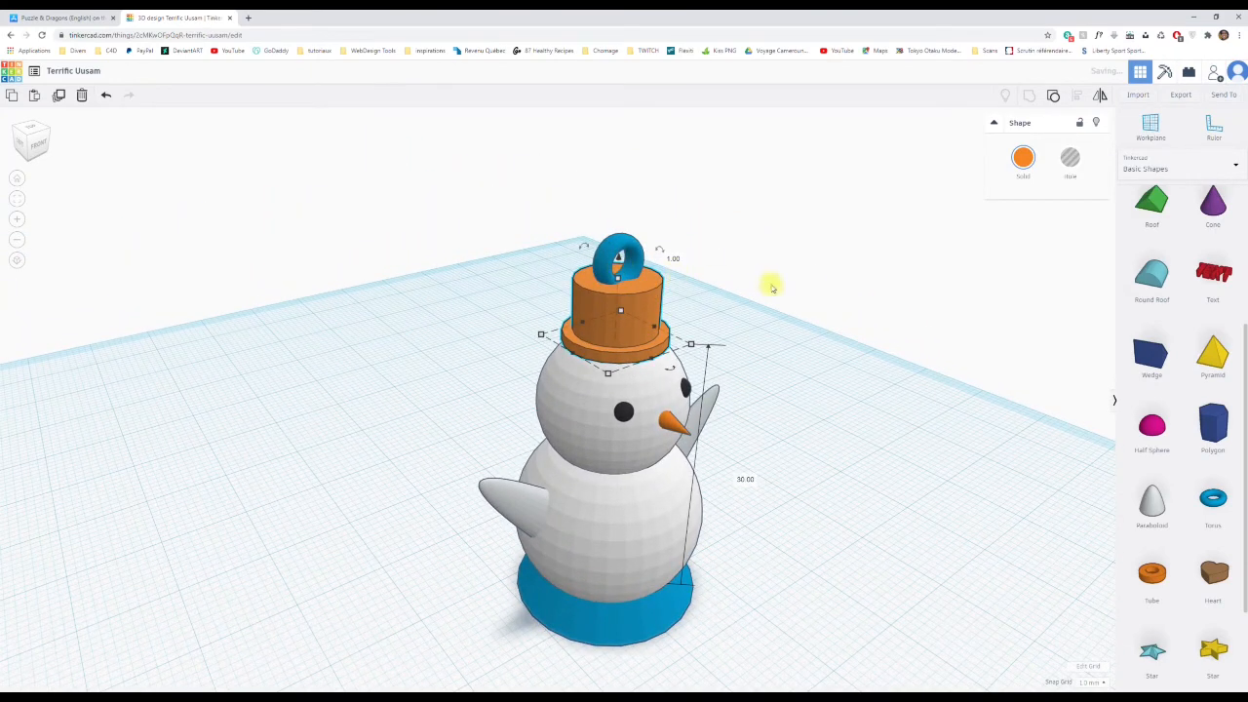
right_drag(769, 282, 642, 261)
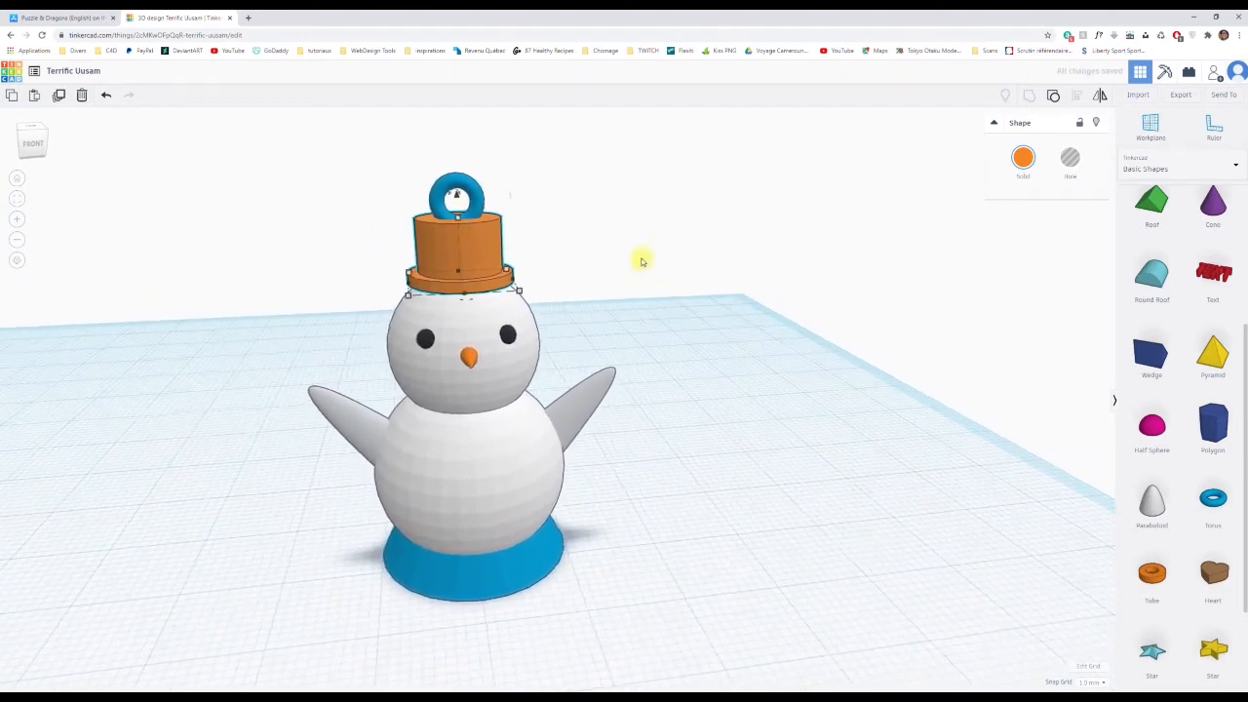
click(477, 198)
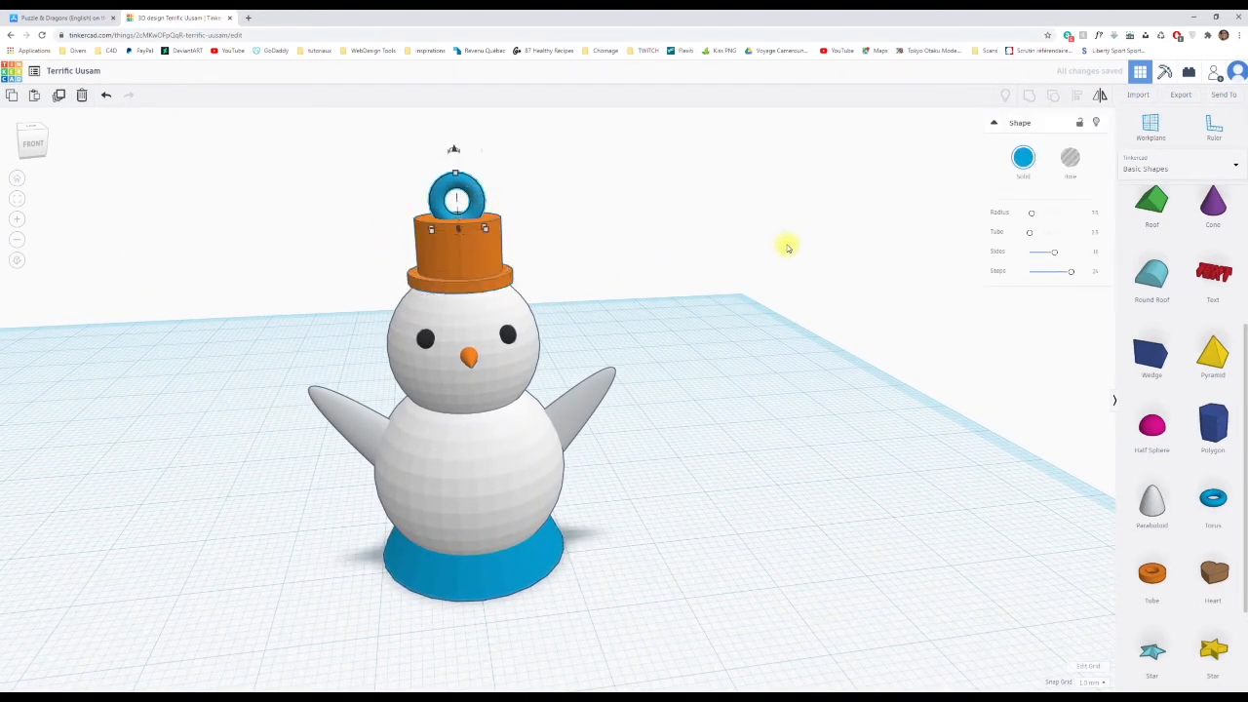
click(1029, 247)
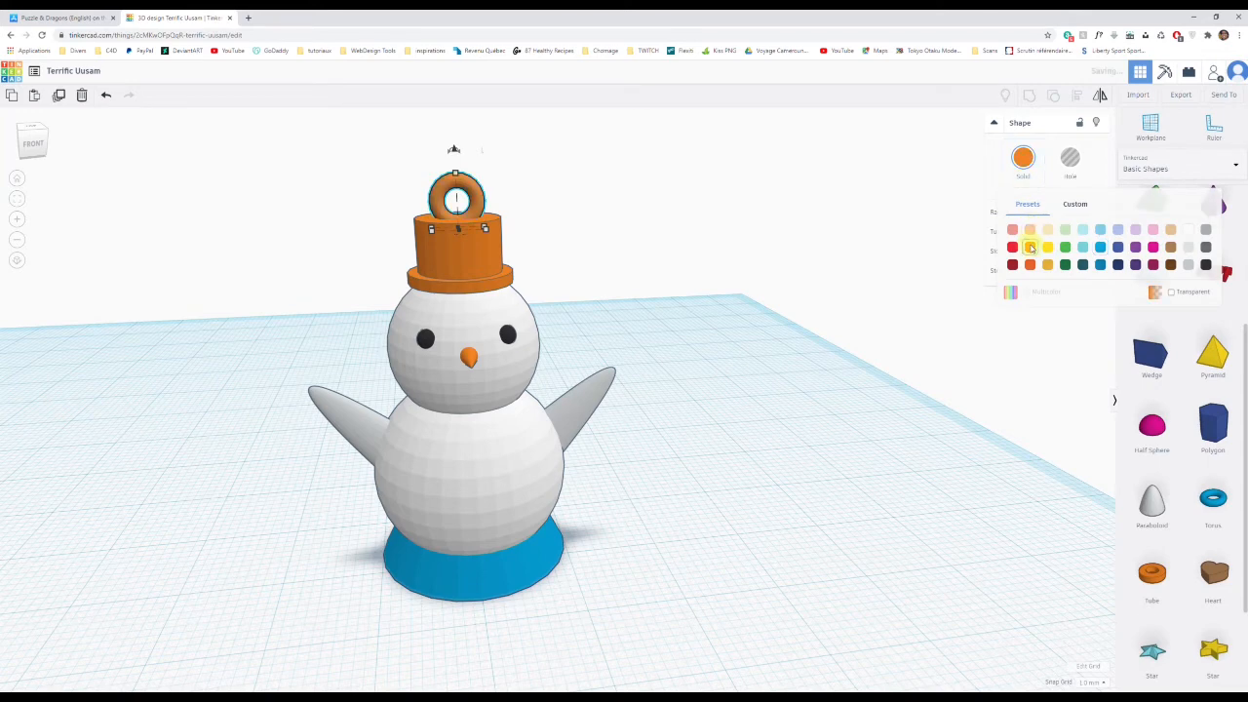
click(643, 273)
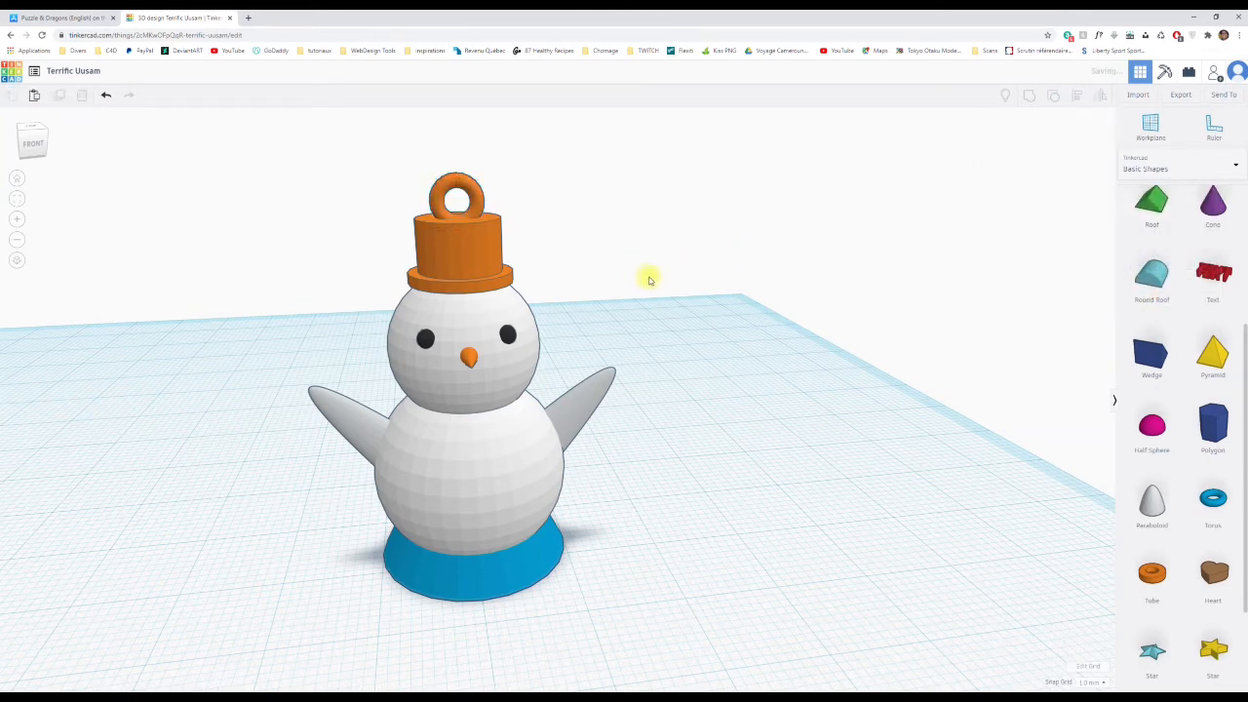
right_drag(650, 276, 625, 284)
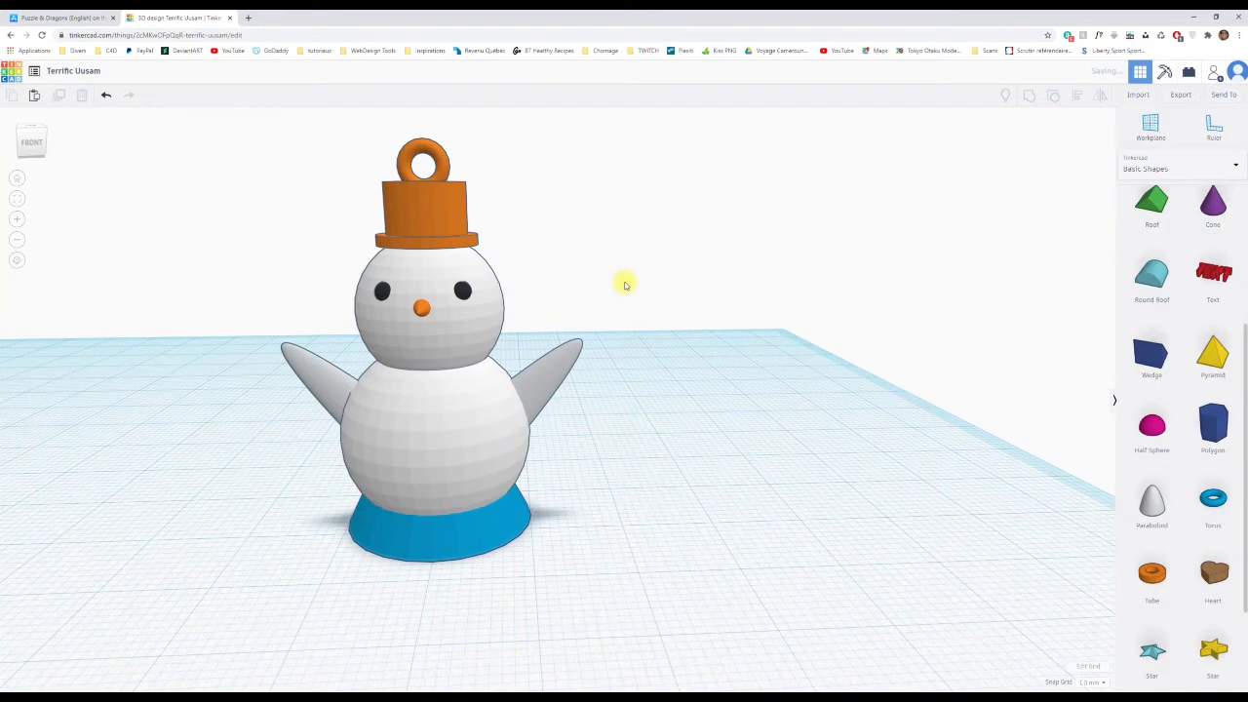
right_drag(630, 286, 730, 296)
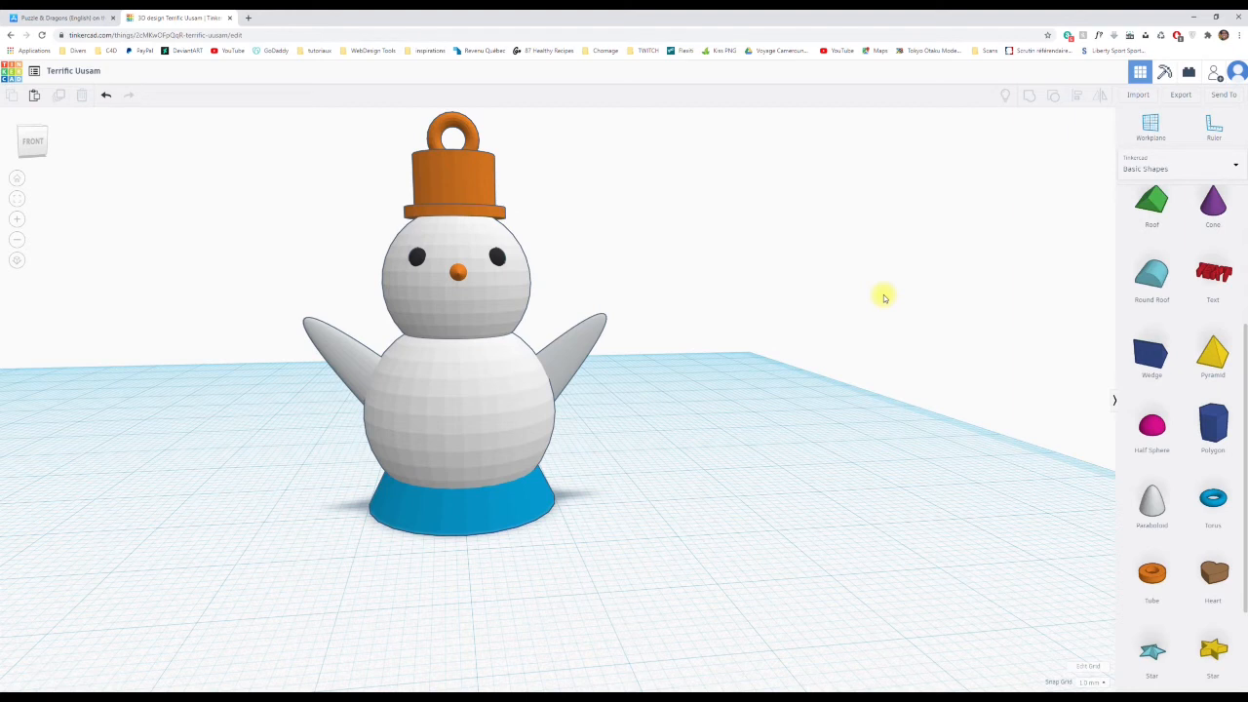
Add a cylinder beside the snowman and set both its width and length to 2 mm to make a thin rod.
scroll(1189, 390, up, 5)
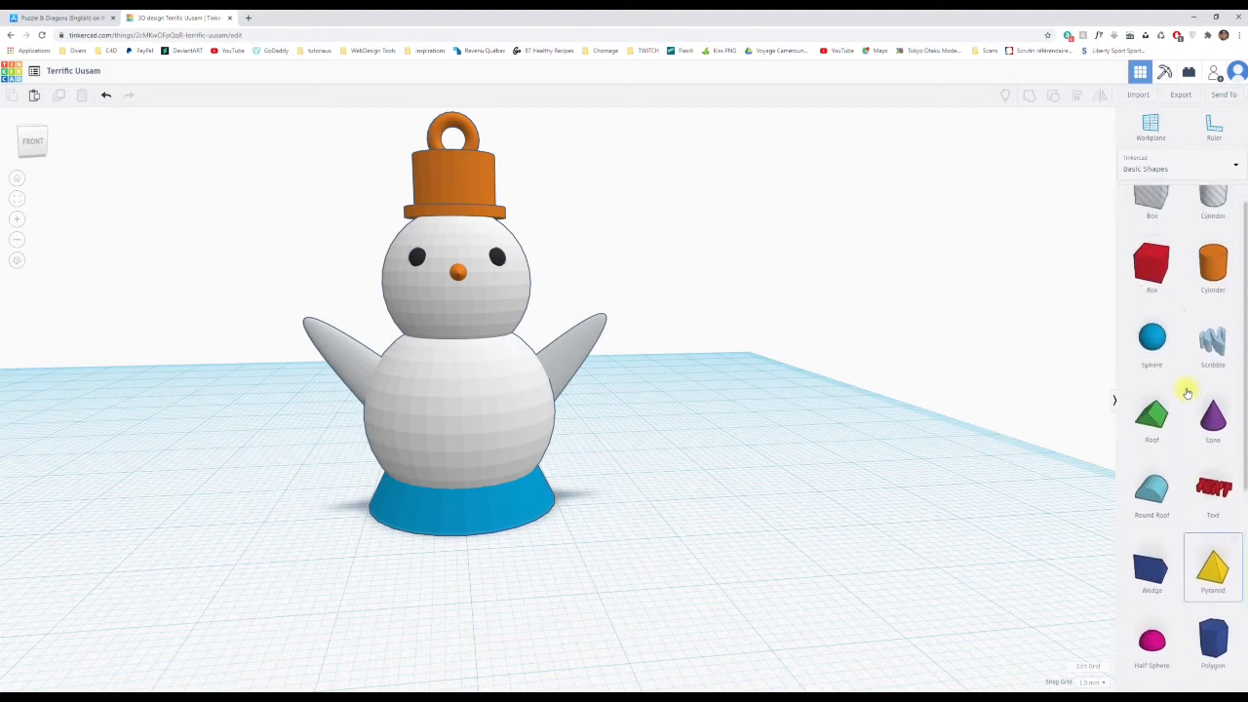
drag(1213, 292, 838, 499)
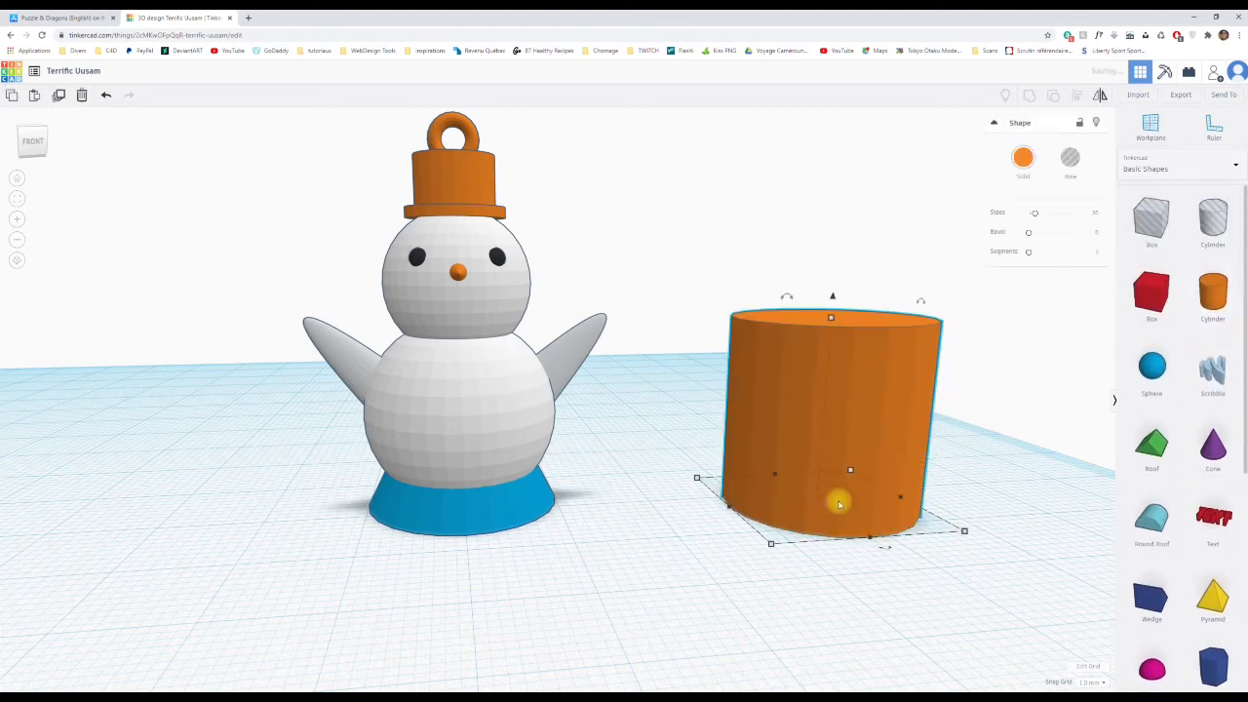
right_drag(1011, 400, 945, 412)
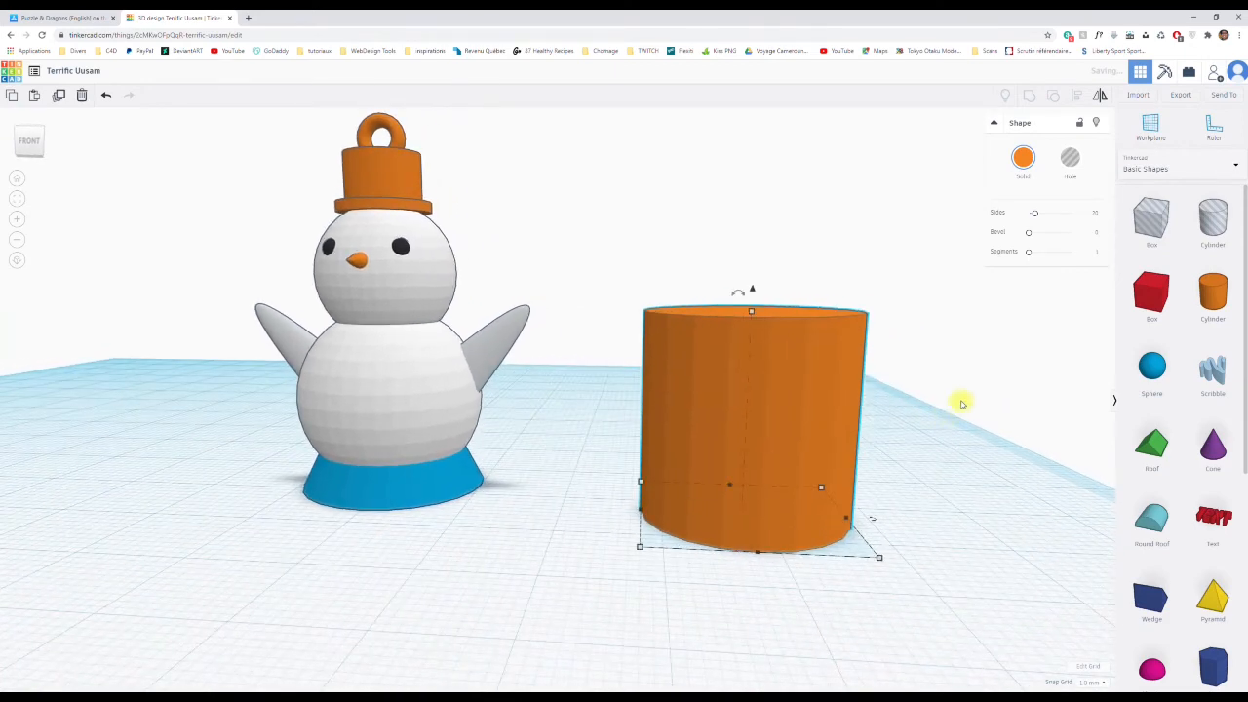
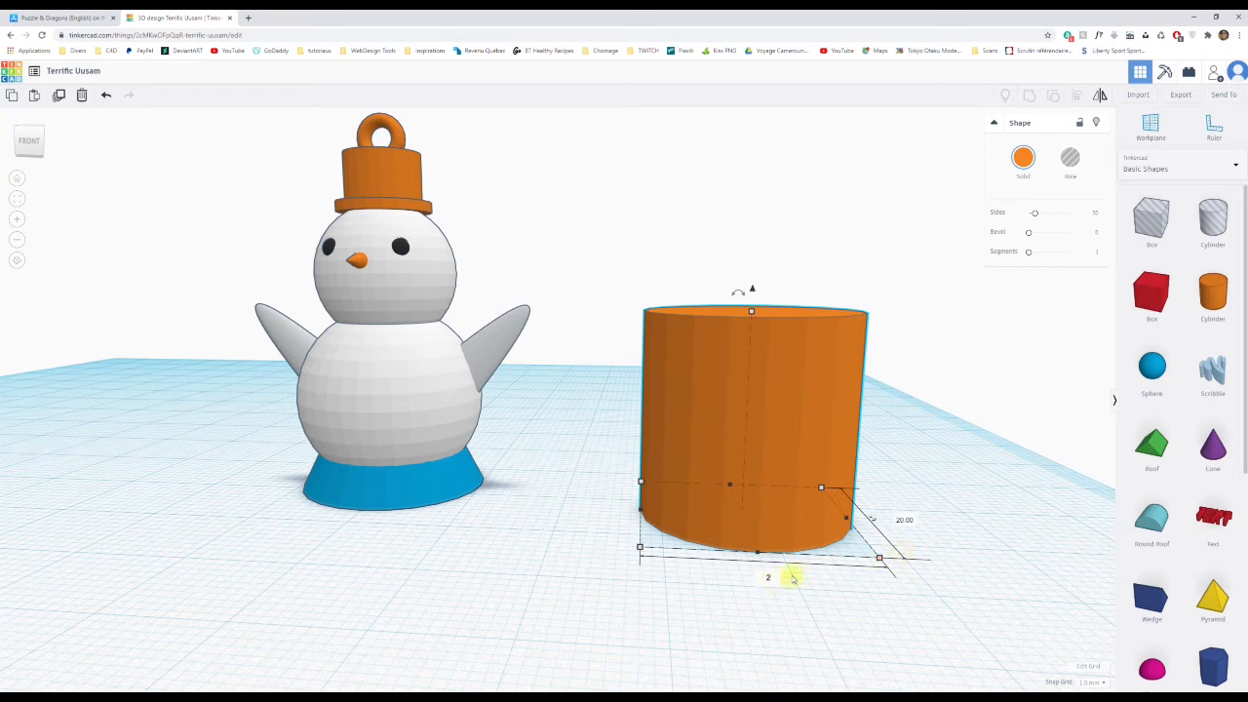
key(Tab)
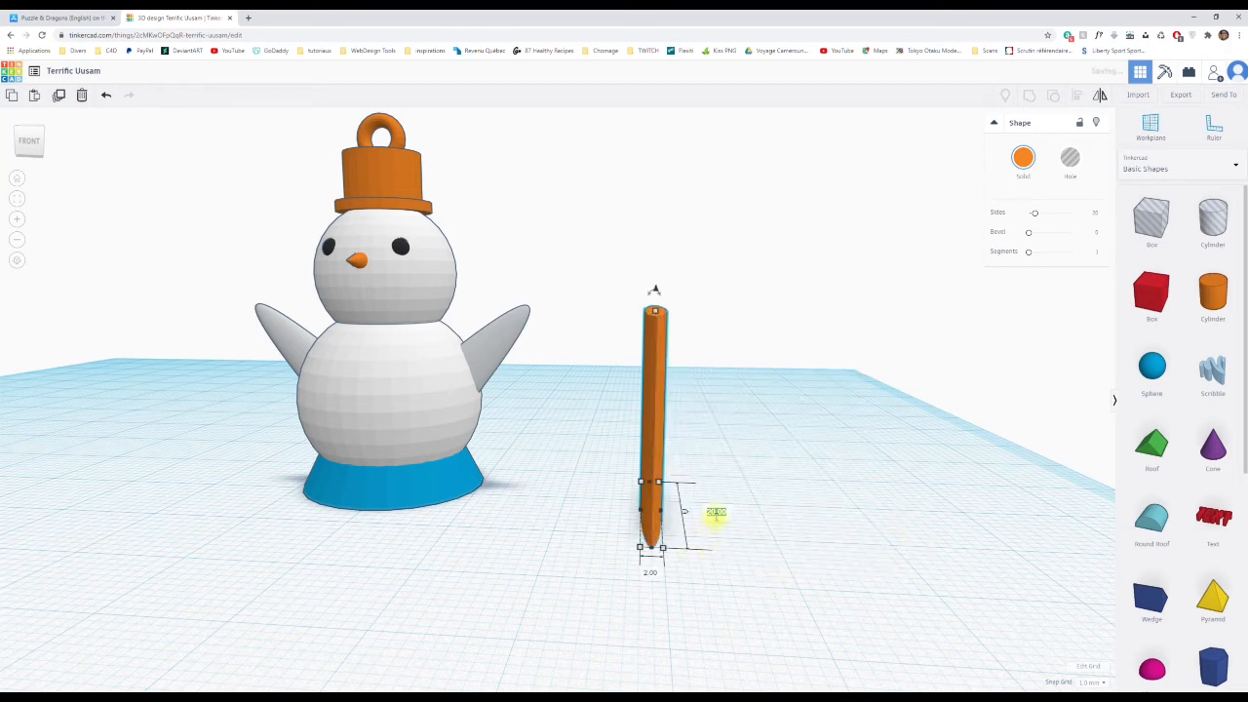
key(Return)
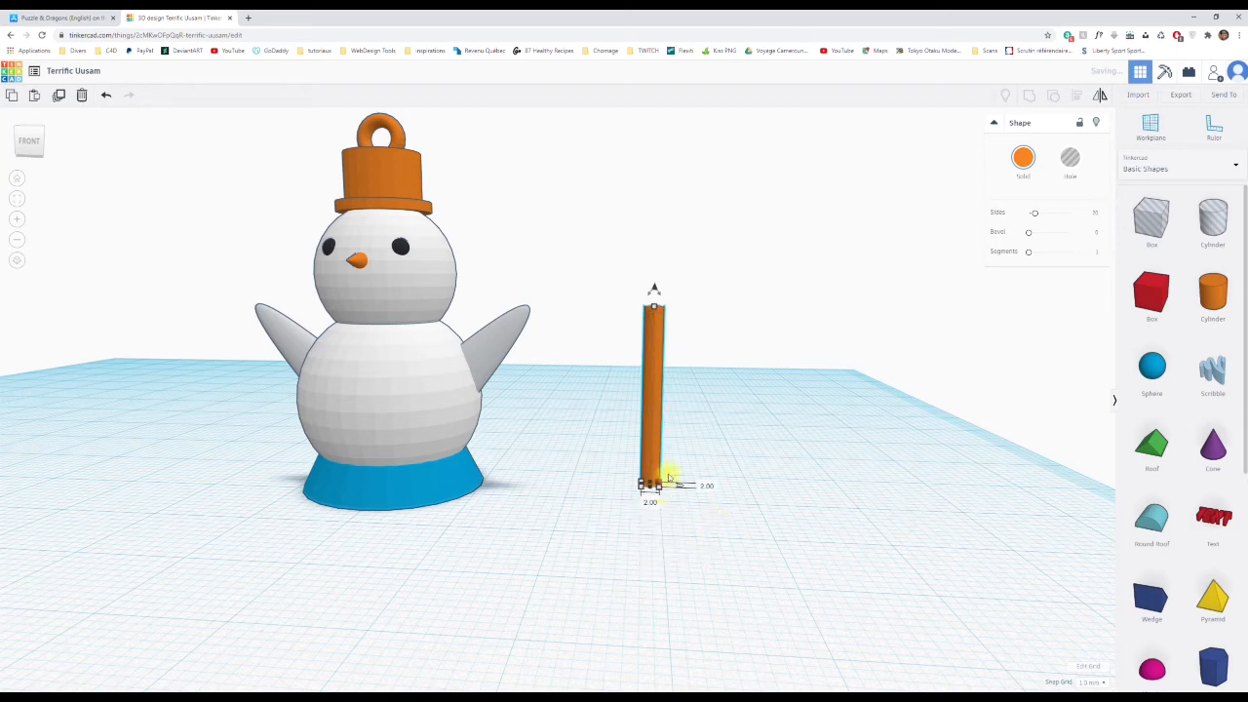
Lift the thin rod off the workplane so that it floats beside the snowman.
right_drag(669, 475, 752, 443)
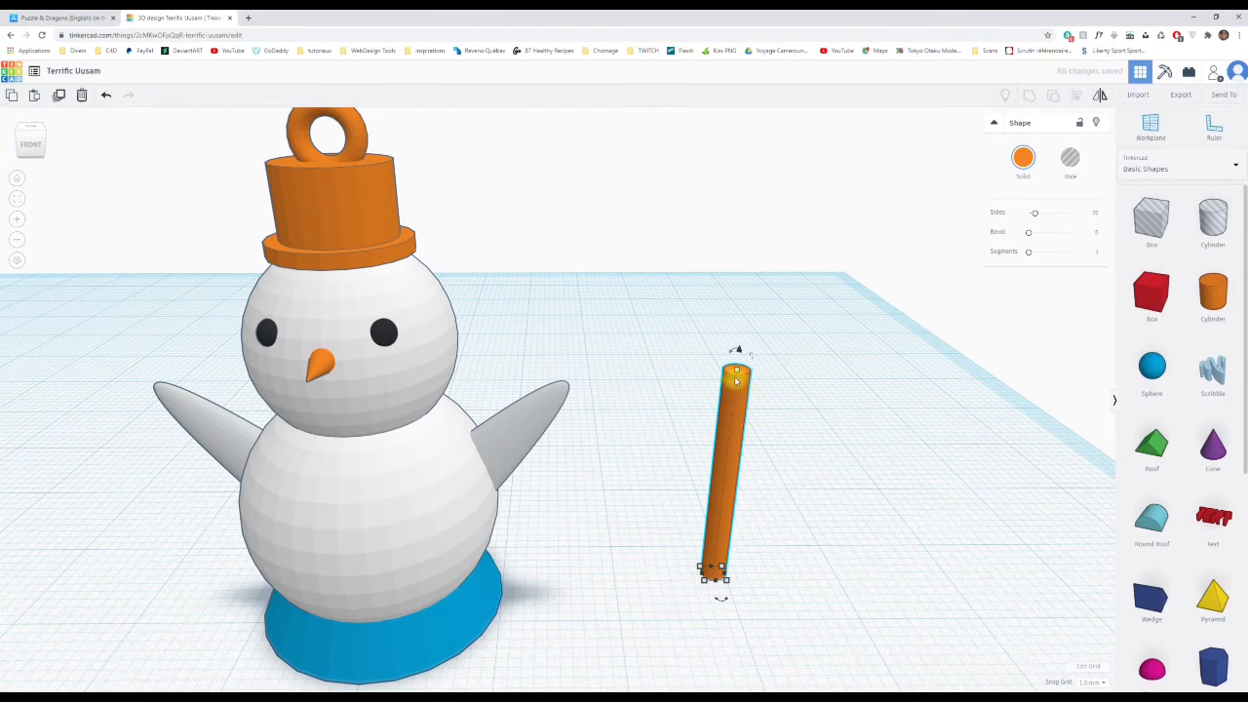
mouse_move(737, 373)
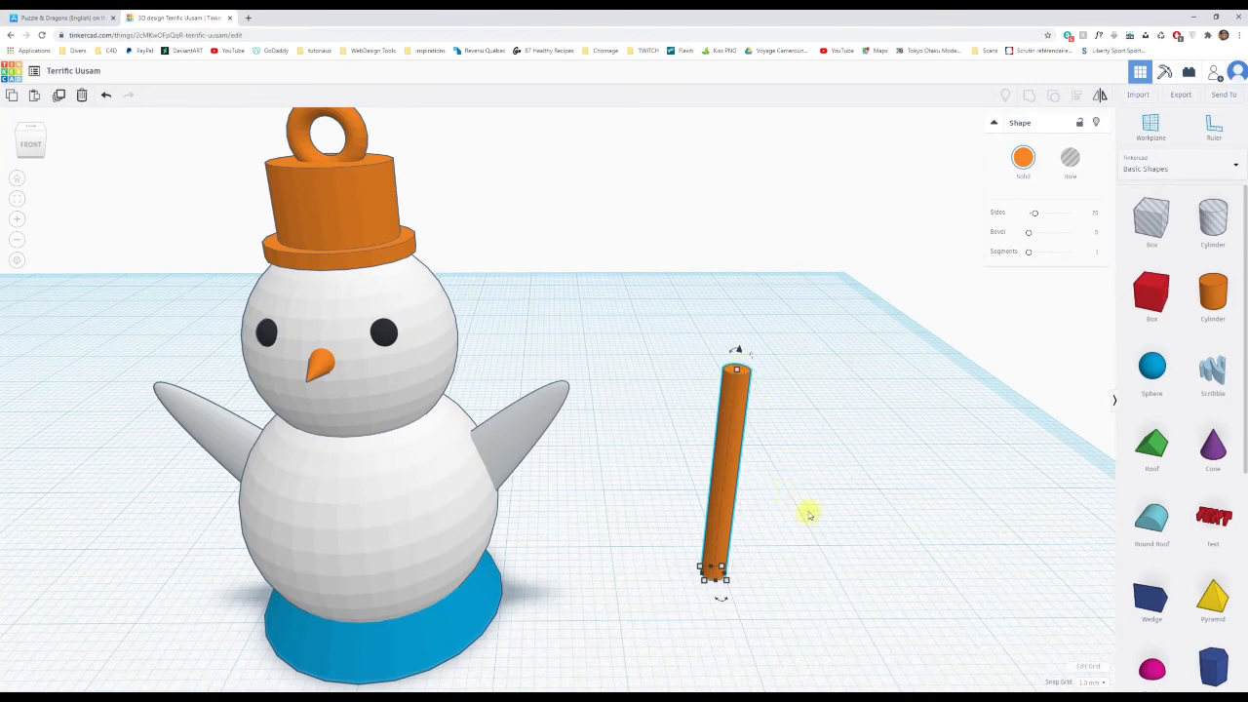
mouse_move(806, 510)
right_down()
mouse_move(815, 466)
mouse_move(801, 490)
right_up()
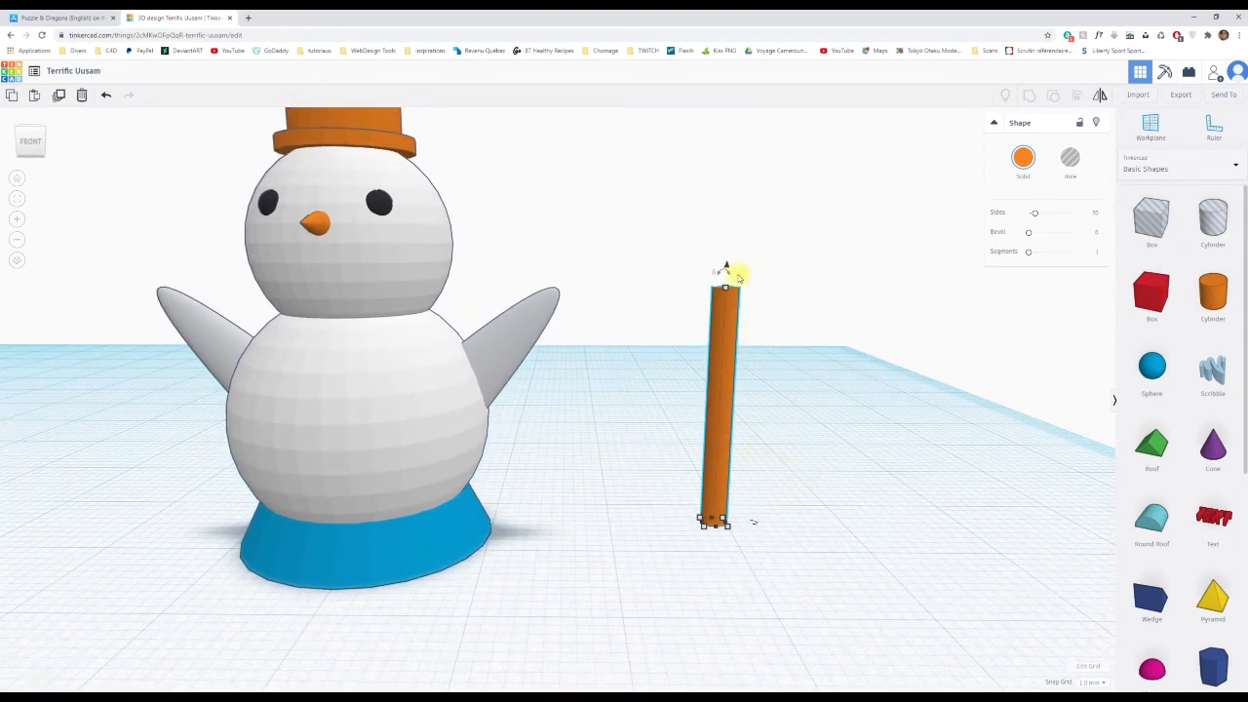
drag(725, 264, 744, 111)
right_drag(774, 314, 713, 413)
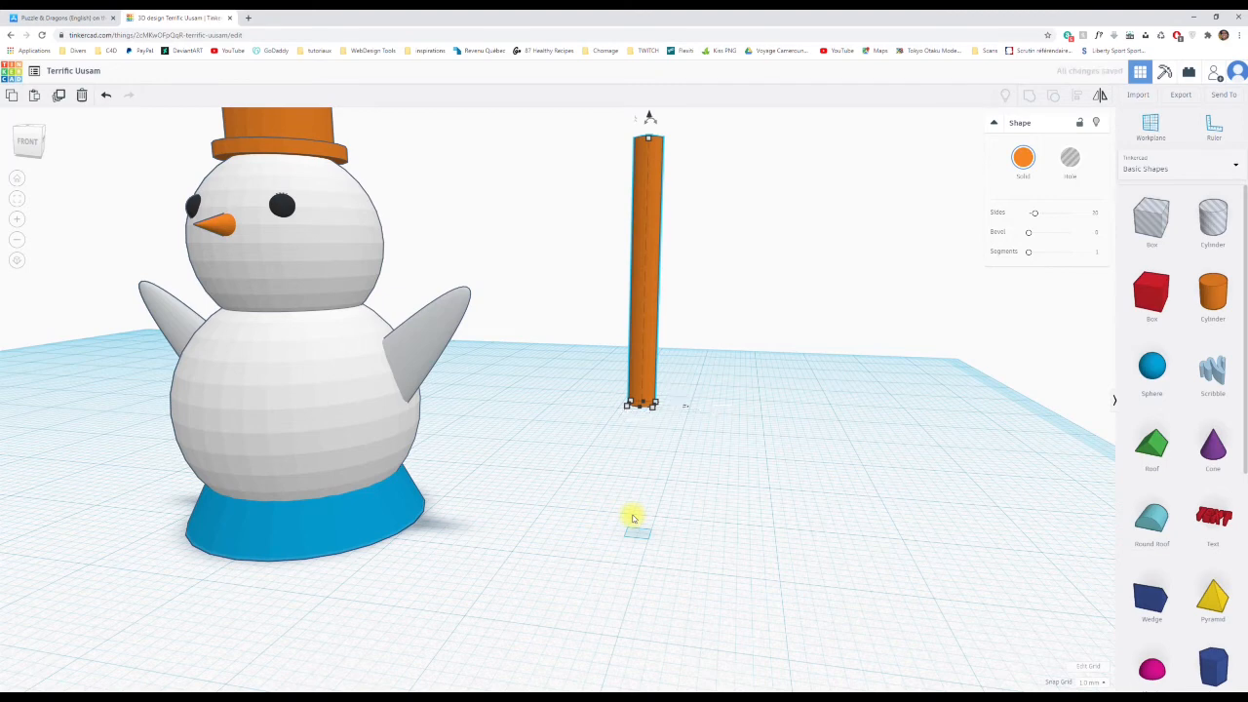
right_drag(751, 460, 774, 466)
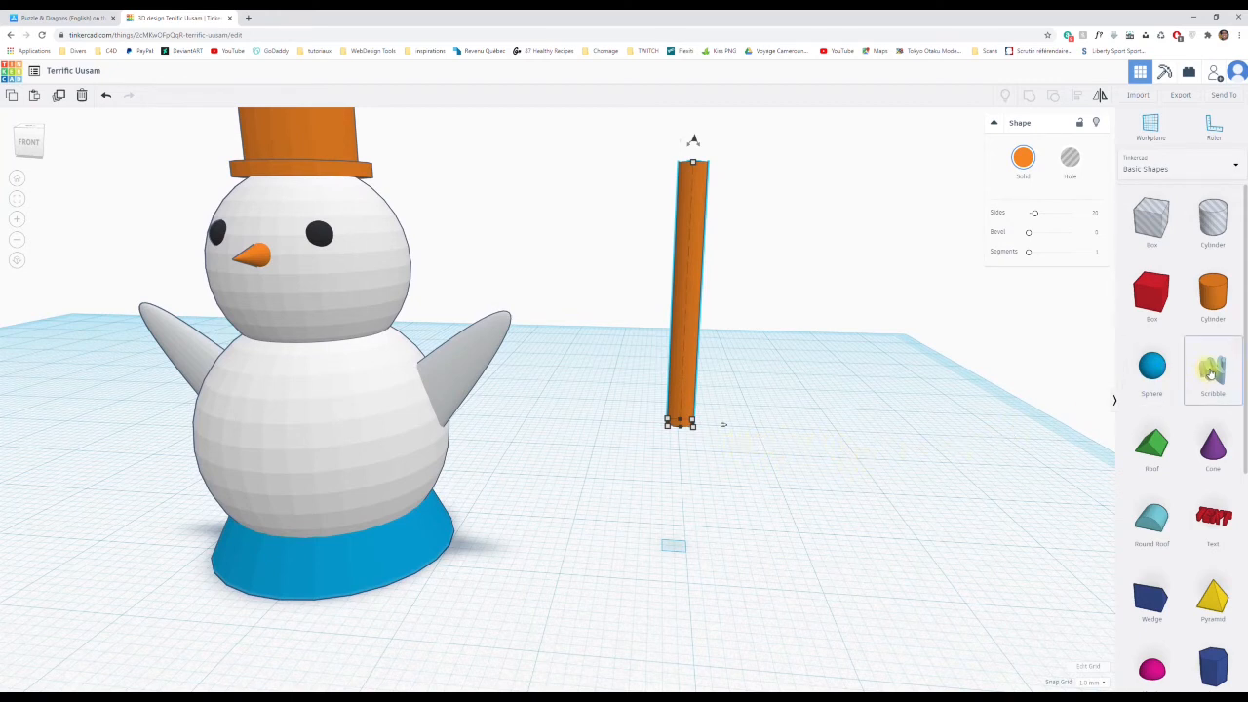
Place a Scribble shape on the workplane near the rod to open its drawing canvas.
mouse_move(1193, 371)
mouse_down()
mouse_move(988, 390)
mouse_move(899, 454)
mouse_move(940, 450)
mouse_move(890, 467)
mouse_up()
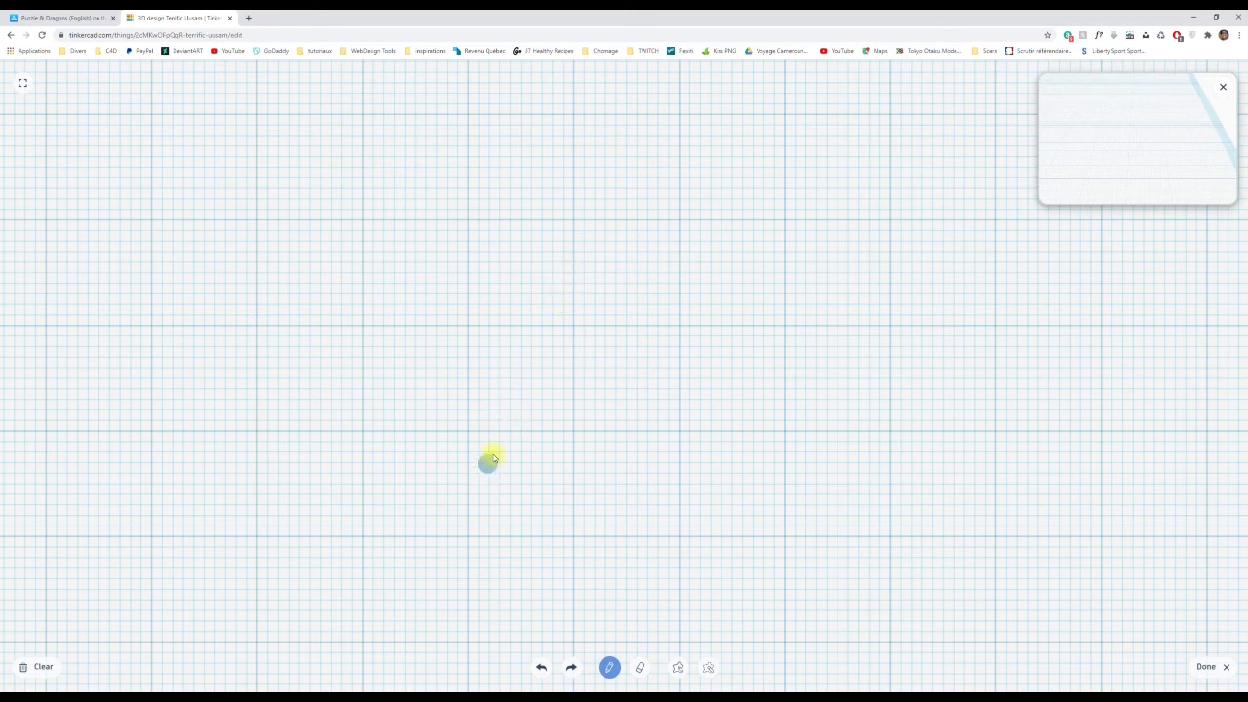
mouse_move(590, 259)
mouse_down()
mouse_move(474, 318)
mouse_move(531, 367)
mouse_up()
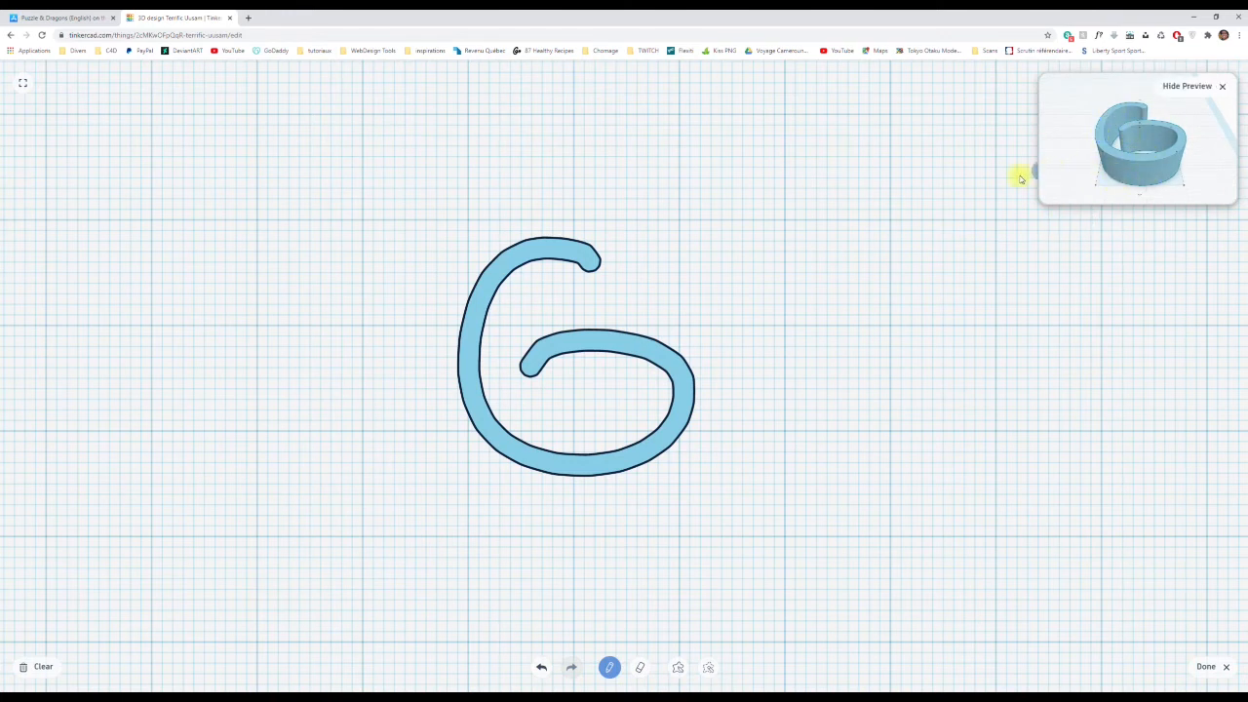
mouse_move(585, 279)
mouse_down()
mouse_move(697, 261)
mouse_move(785, 303)
mouse_up()
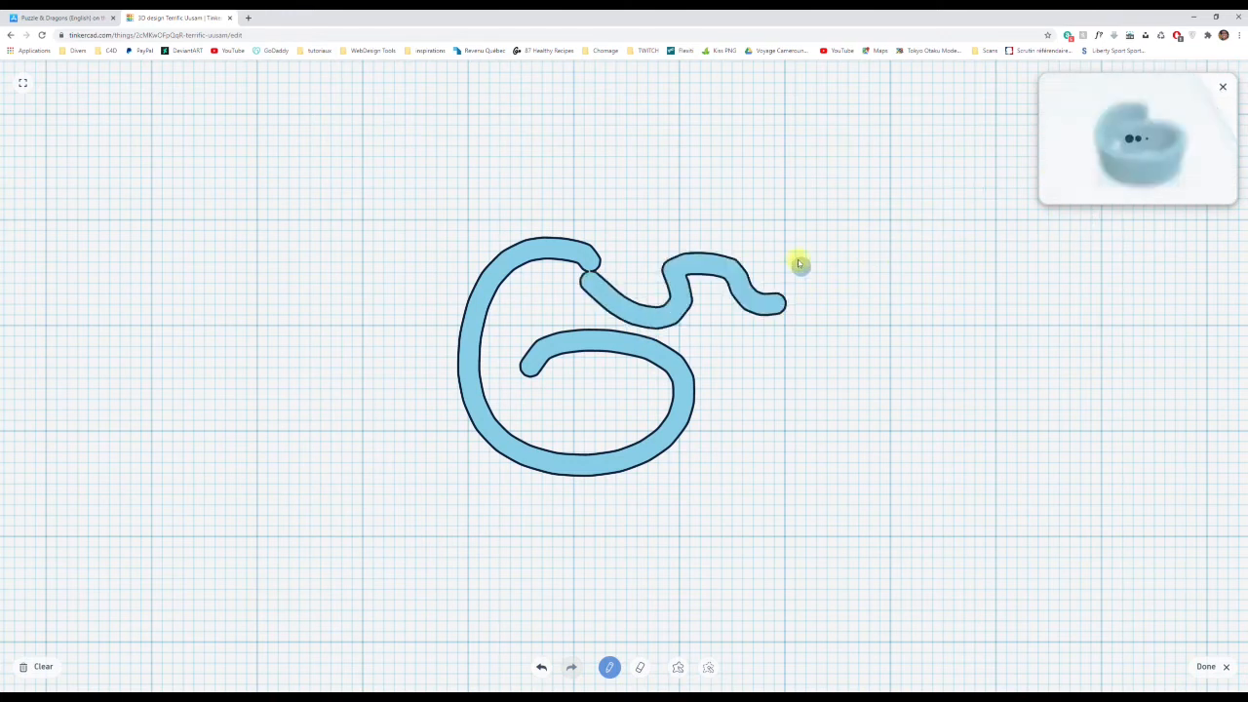
drag(719, 179, 760, 335)
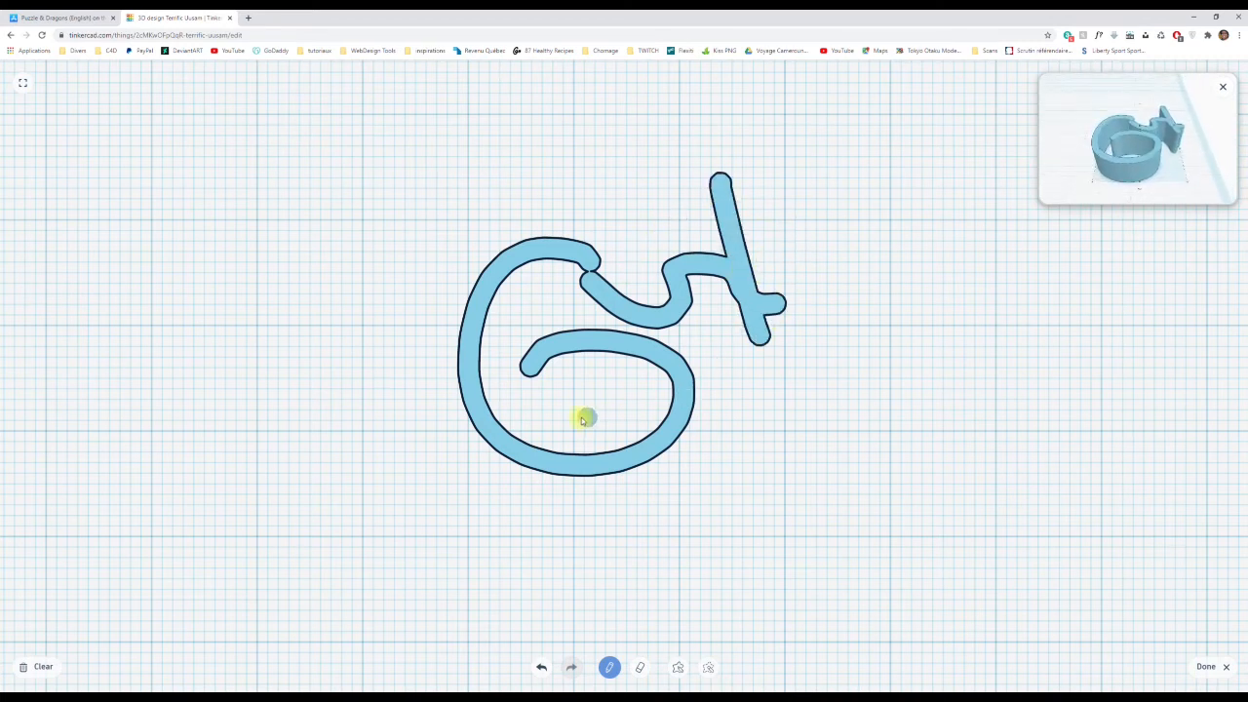
drag(582, 419, 828, 427)
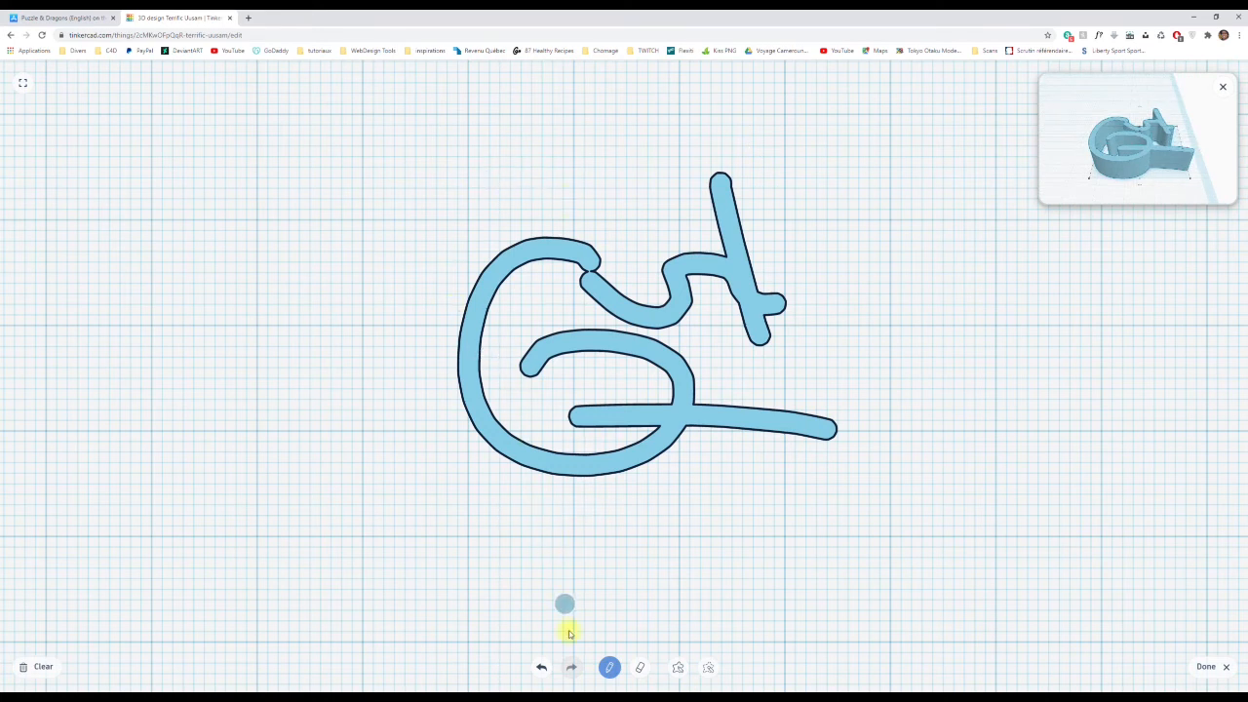
click(541, 667)
click(541, 667)
click(541, 667)
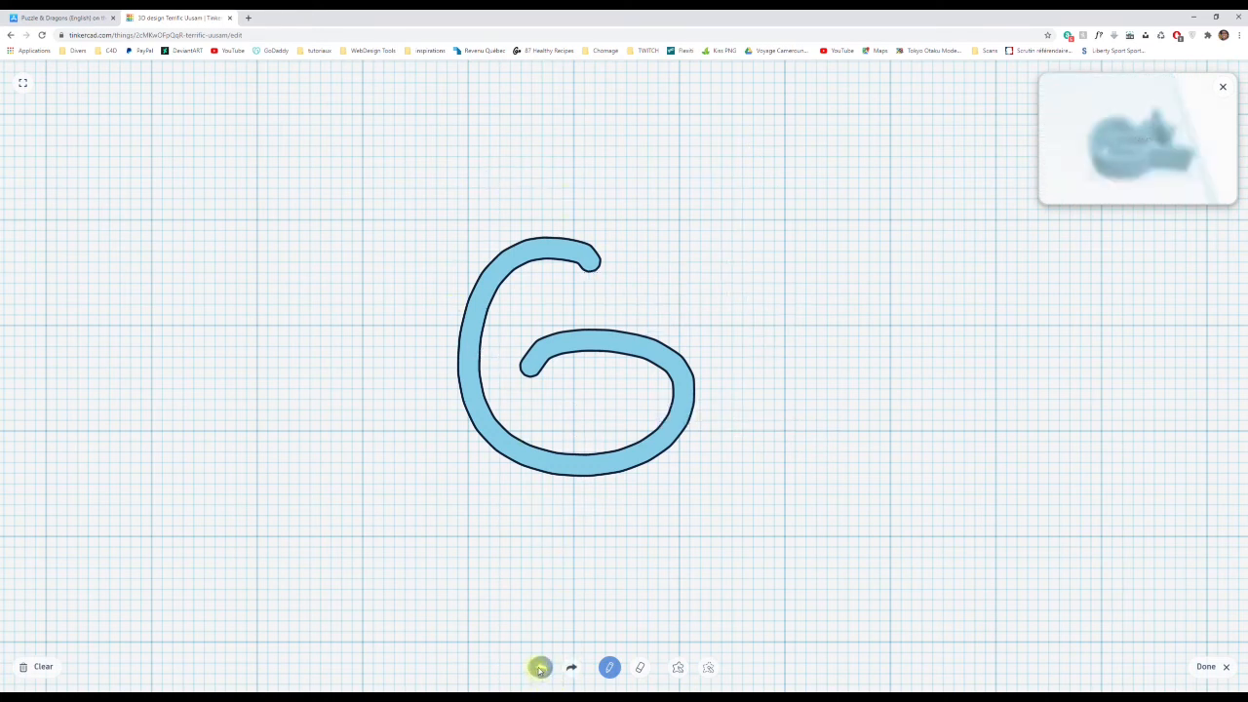
click(540, 668)
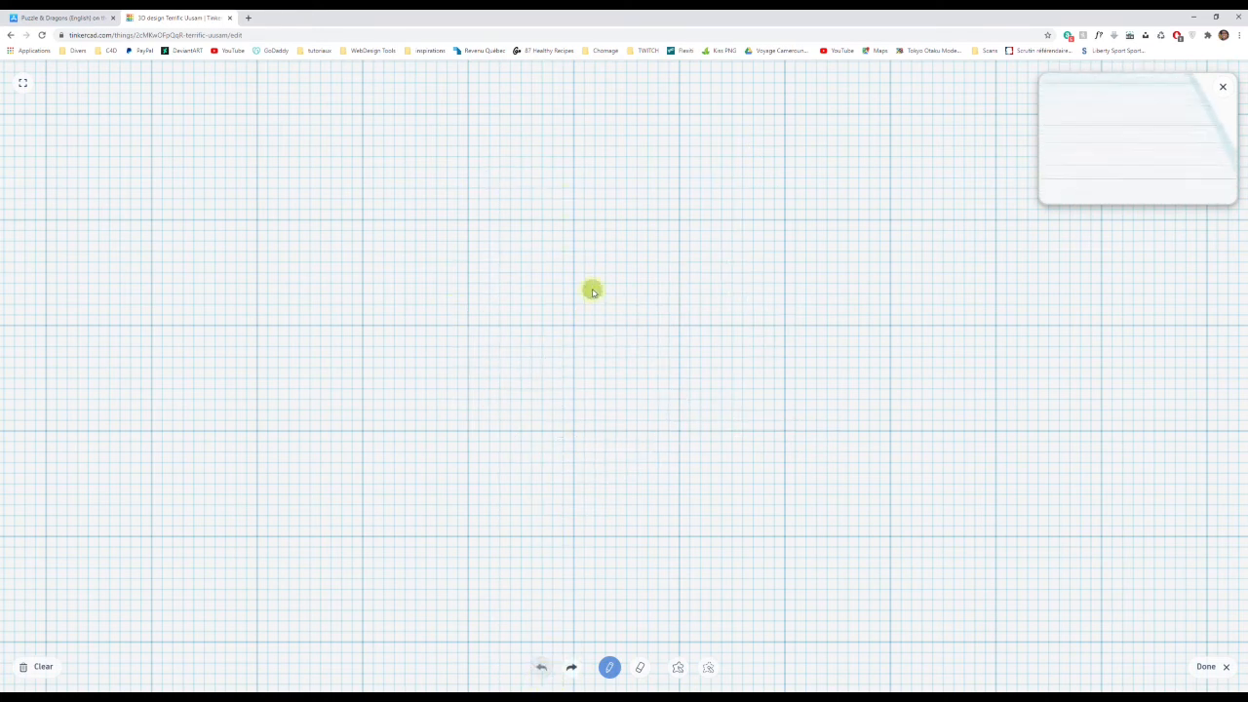
Draw four straight freehand strokes that cross below their upper ends and fan out downward like broom bristles, undoing and redrawing misplaced strokes.
drag(593, 271, 503, 439)
drag(567, 265, 524, 444)
key(ctrl+z)
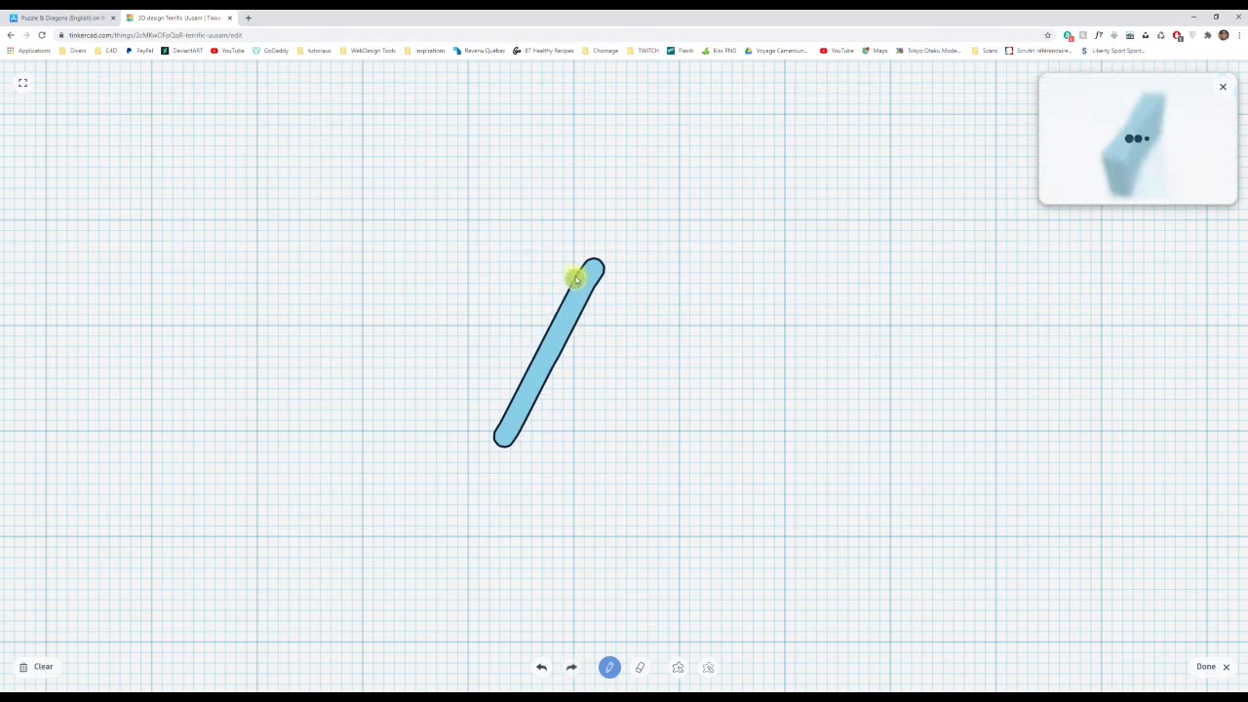
drag(572, 278, 542, 447)
key(ctrl+z)
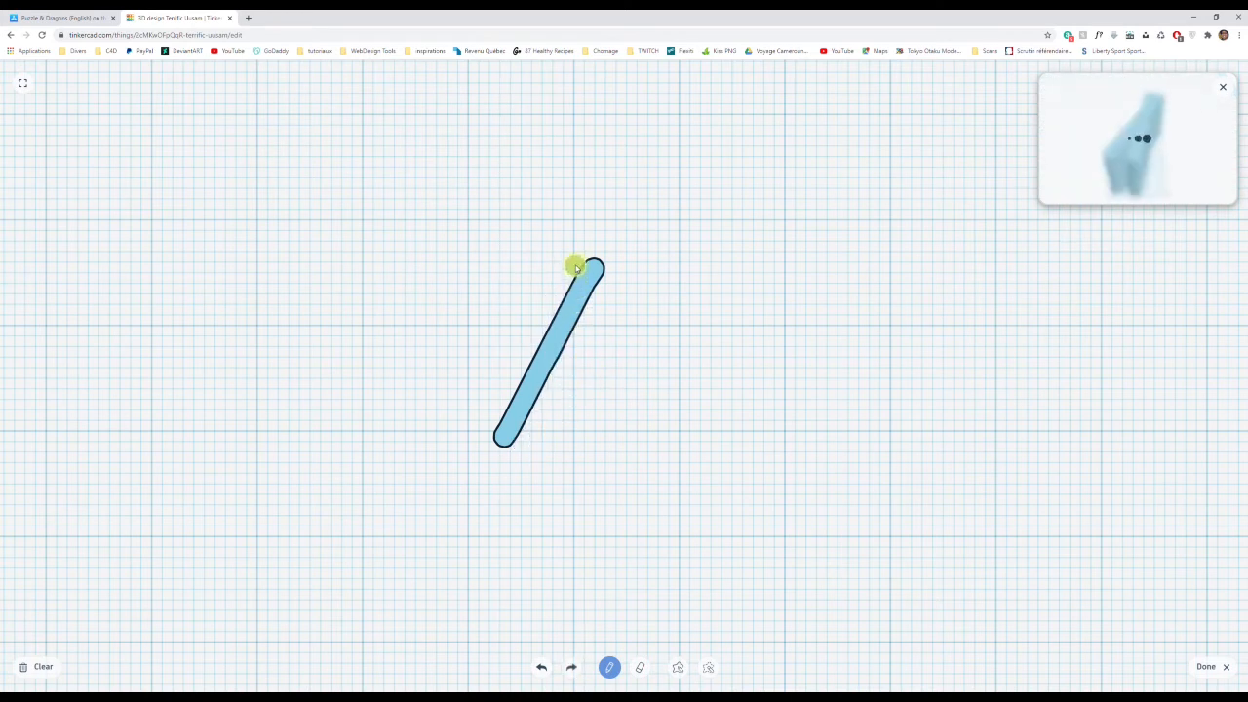
drag(574, 264, 536, 447)
key(ctrl+z)
drag(579, 264, 542, 450)
mouse_move(558, 270)
mouse_down()
mouse_move(554, 256)
mouse_move(585, 451)
mouse_up()
drag(537, 264, 644, 431)
key(ctrl+z)
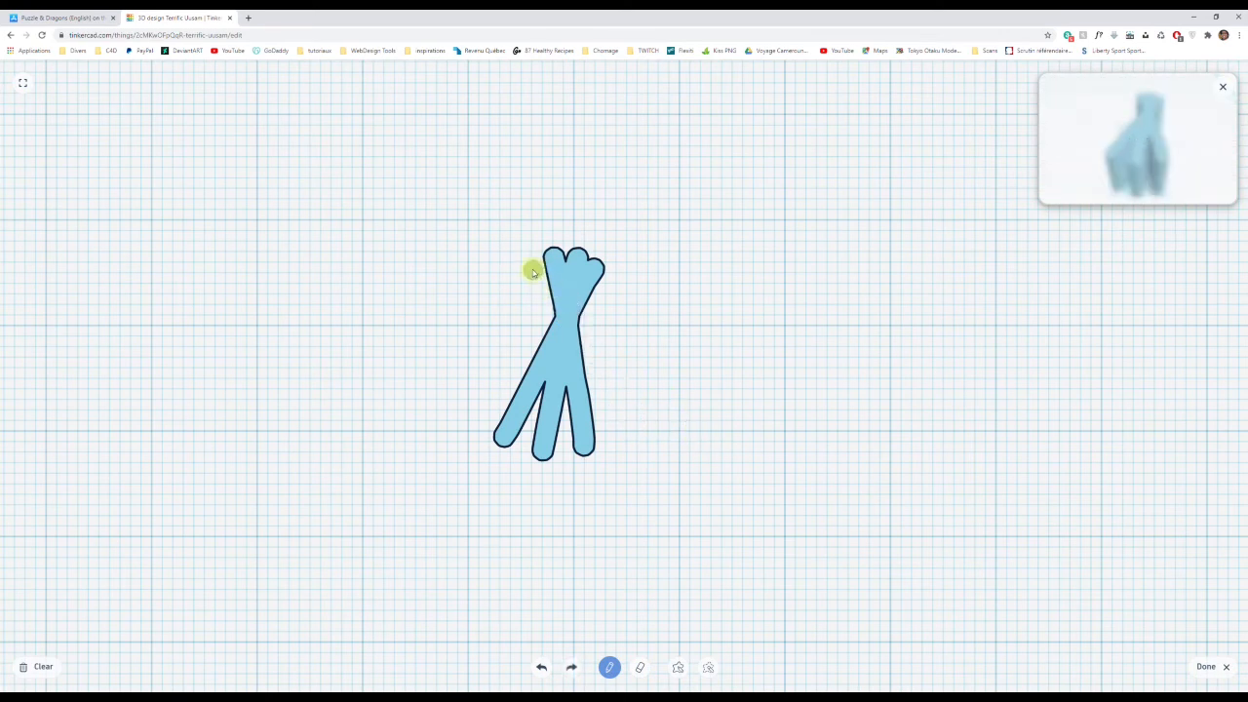
drag(532, 267, 643, 446)
key(ctrl+z)
drag(532, 267, 629, 436)
key(ctrl+z)
drag(540, 282, 632, 439)
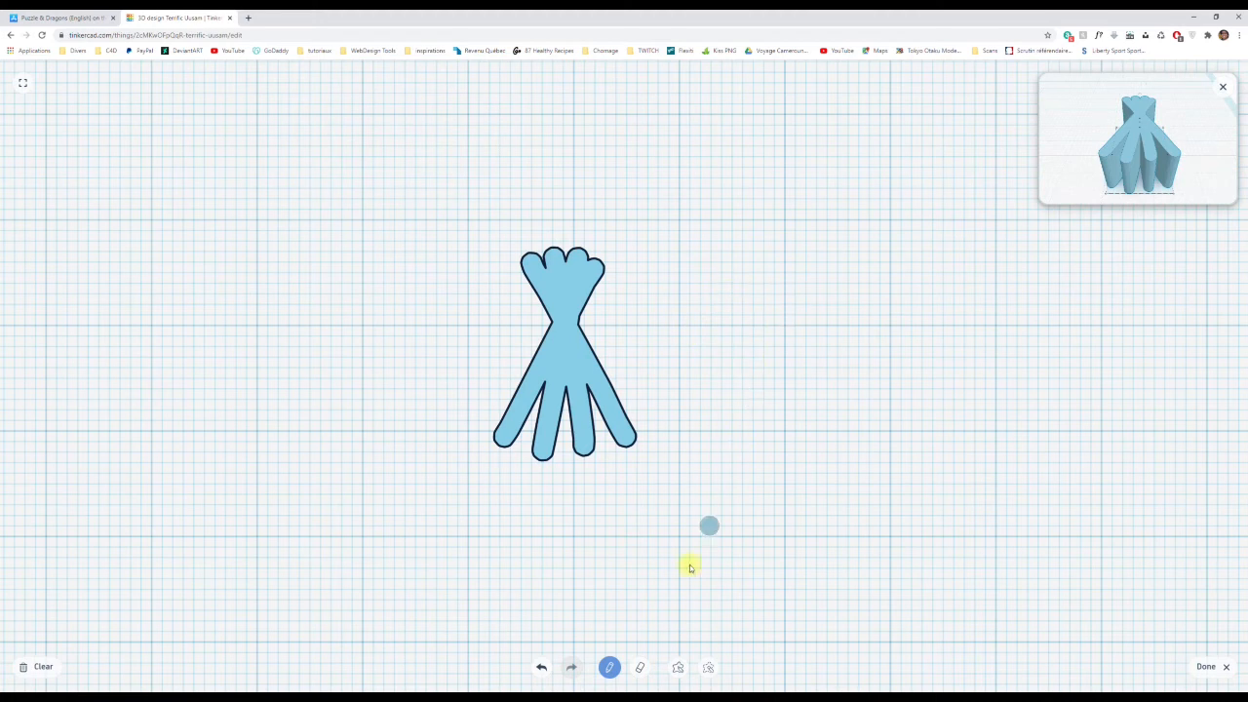
click(639, 667)
mouse_move(483, 246)
mouse_down()
mouse_move(593, 259)
mouse_move(518, 278)
mouse_move(599, 284)
mouse_move(534, 291)
mouse_up()
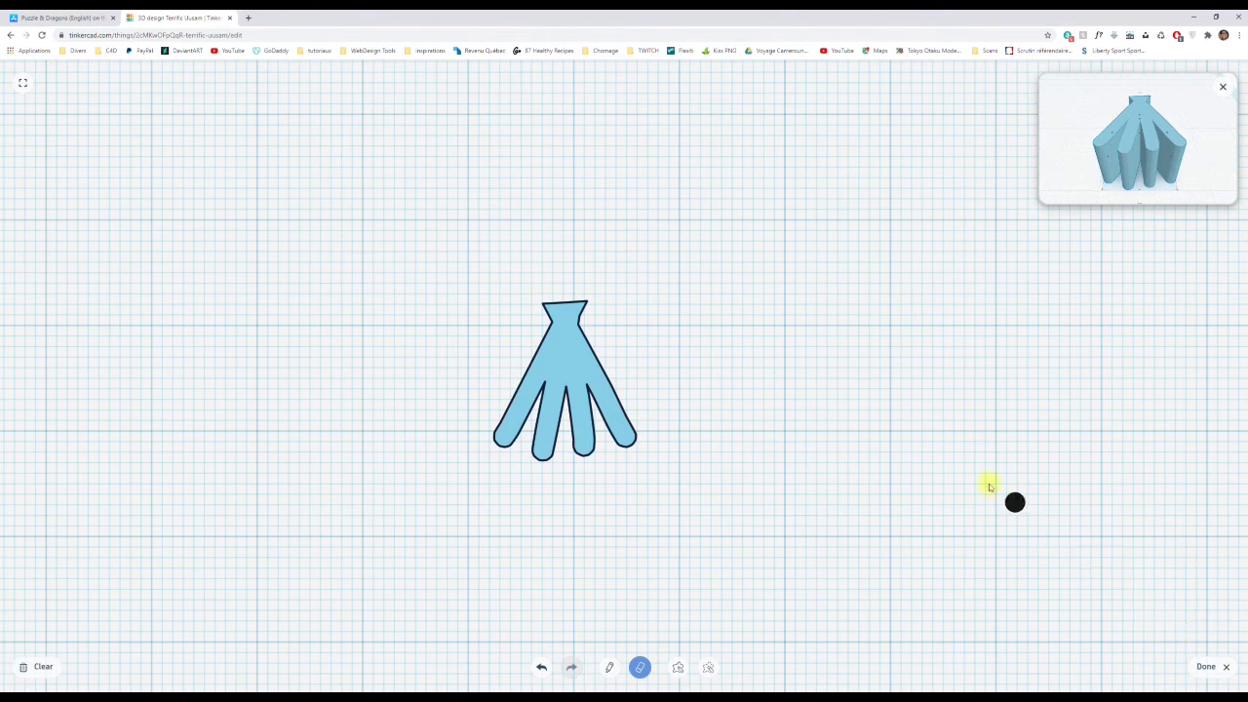
click(609, 668)
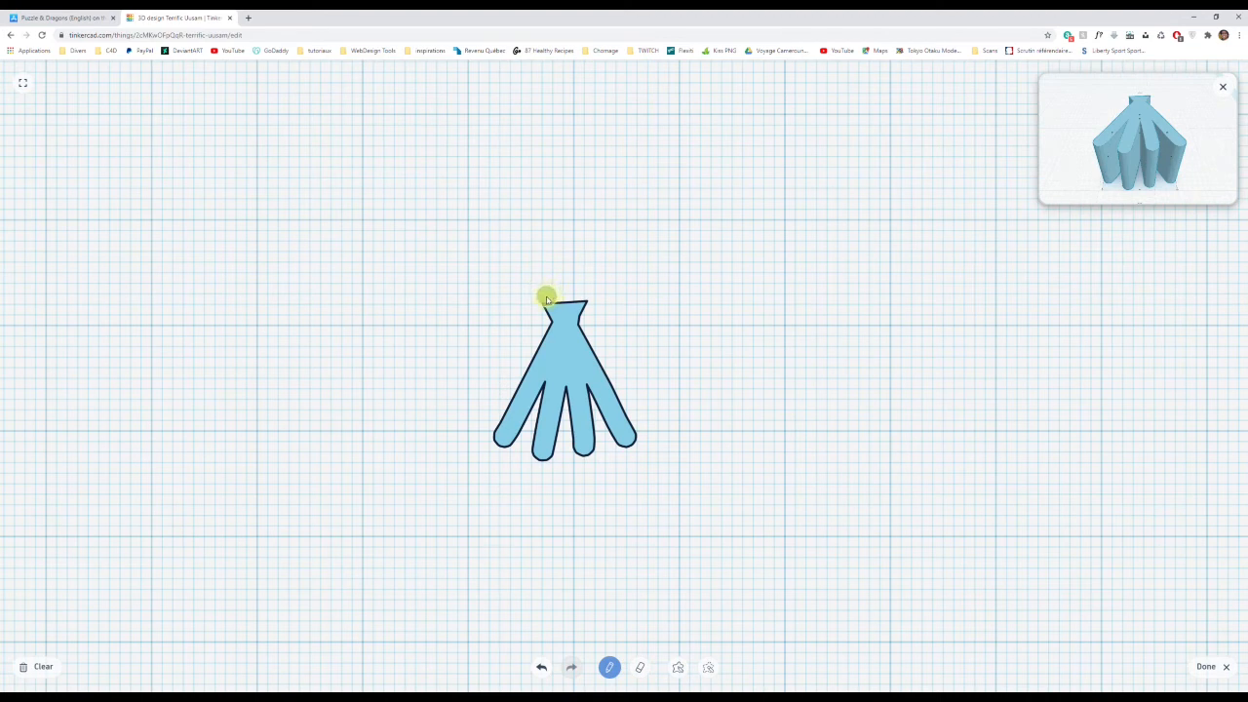
click(541, 668)
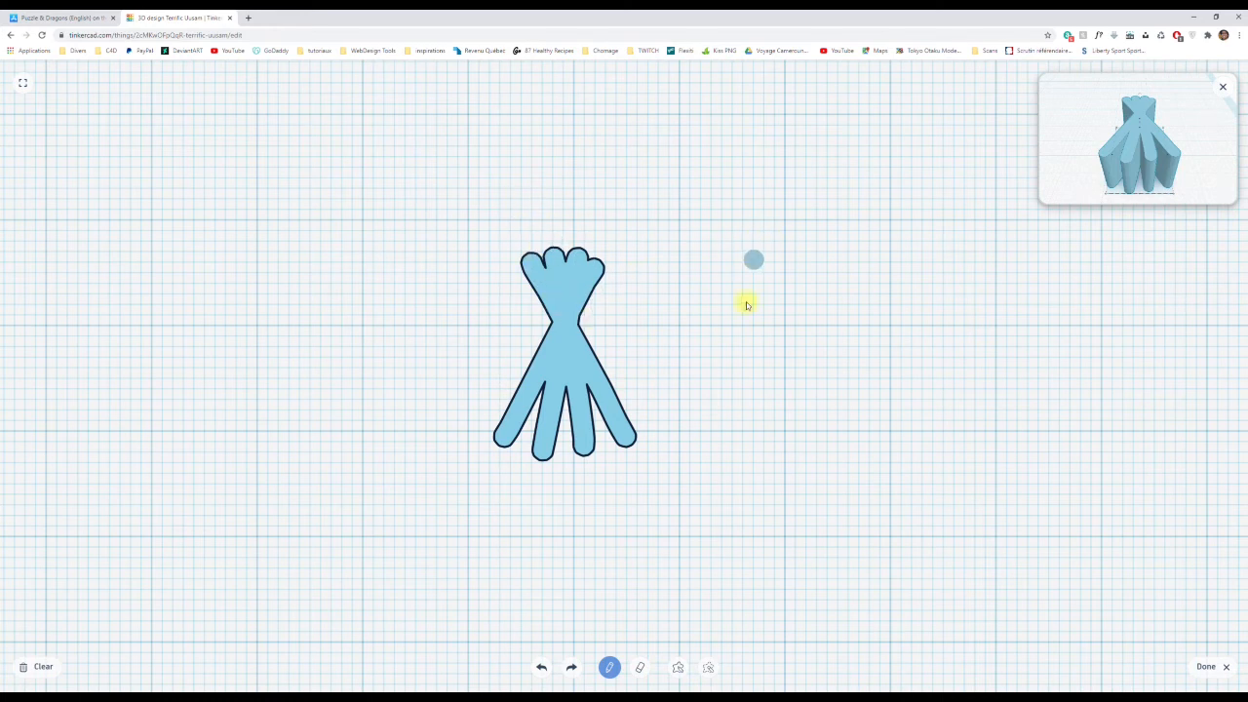
Finish the scribble so that the bristle shape is placed as a solid on the workplane.
click(1206, 668)
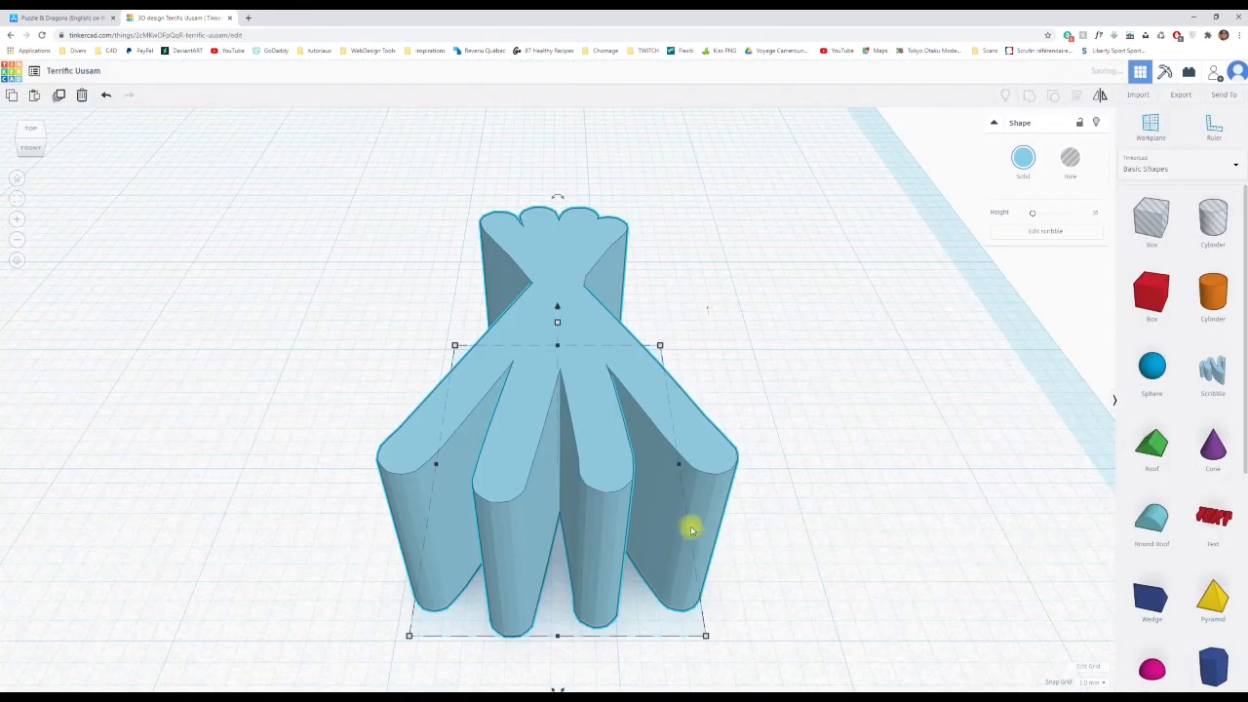
scroll(690, 530, down, 10)
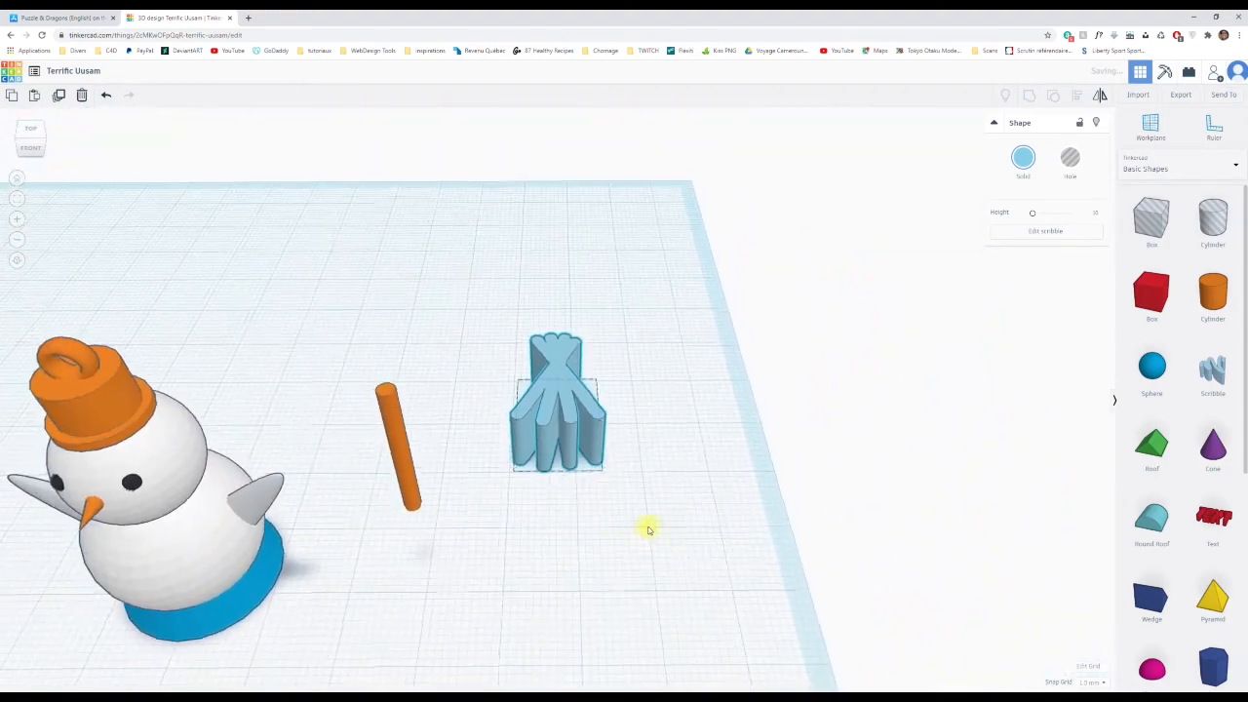
mouse_move(649, 529)
right_down()
mouse_move(855, 465)
mouse_move(546, 491)
mouse_move(587, 495)
right_up()
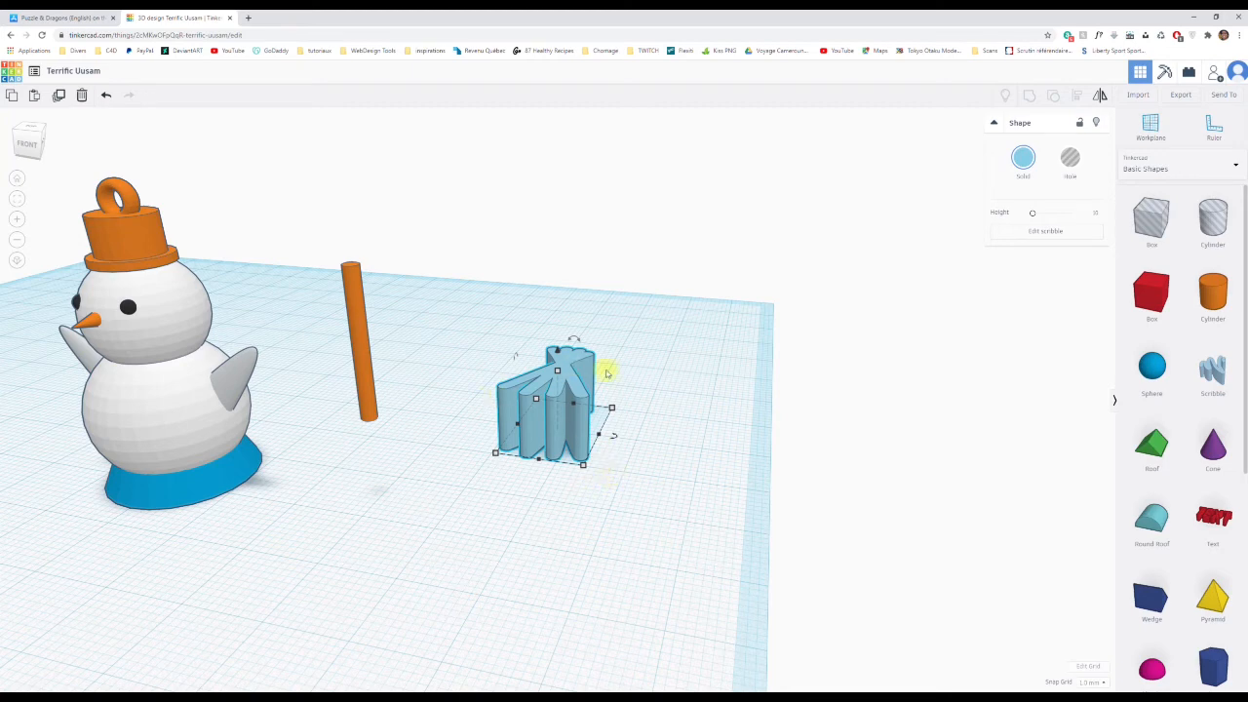
Rotate the bristle shape 90° so that it stands upright, and raise it above the workplane.
mouse_move(607, 373)
right_down()
mouse_move(579, 418)
mouse_move(530, 404)
mouse_move(566, 362)
mouse_move(620, 381)
mouse_move(557, 348)
right_up()
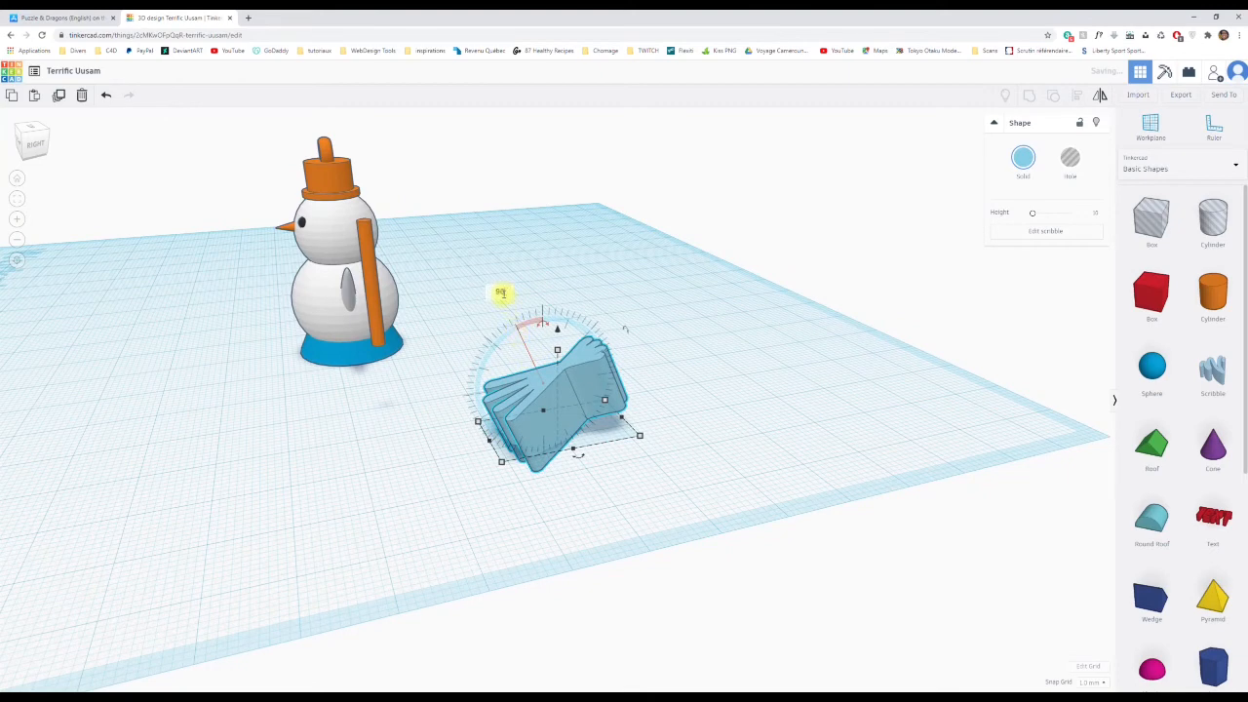
mouse_move(483, 416)
right_down()
mouse_move(647, 413)
mouse_move(741, 391)
right_up()
drag(559, 318, 558, 283)
Set the upright bristle shape's thickness to 2 mm.
mouse_move(520, 455)
right_down()
mouse_move(560, 421)
mouse_move(526, 446)
mouse_move(381, 459)
mouse_move(355, 446)
right_up()
right_drag(607, 447, 573, 441)
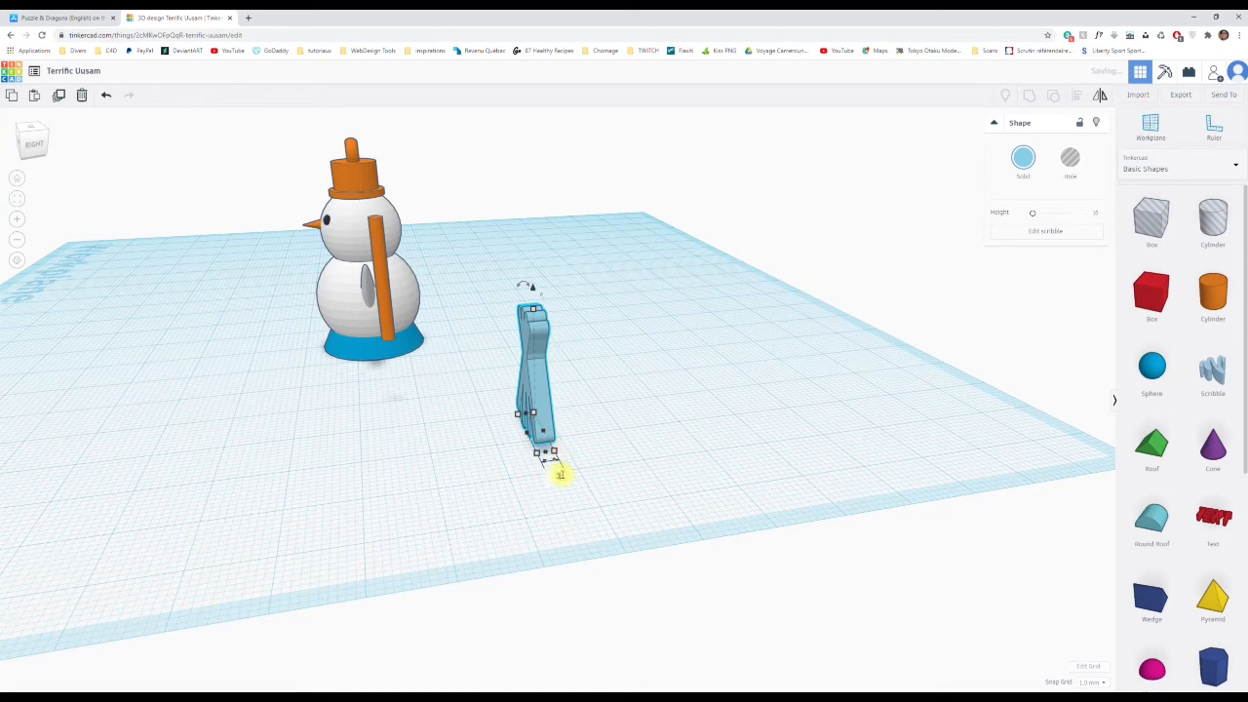
mouse_move(597, 456)
right_down()
mouse_move(555, 429)
mouse_move(496, 434)
mouse_move(887, 445)
mouse_move(530, 446)
mouse_move(715, 459)
mouse_move(524, 447)
right_up()
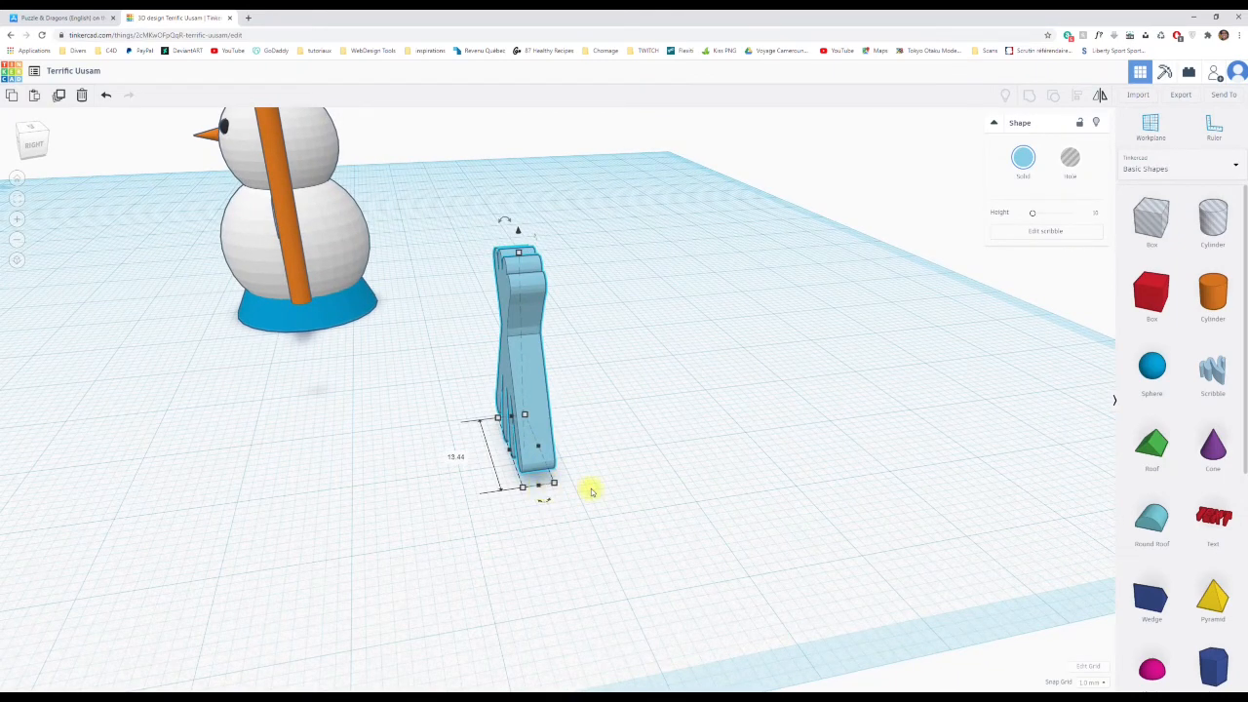
right_drag(591, 491, 515, 479)
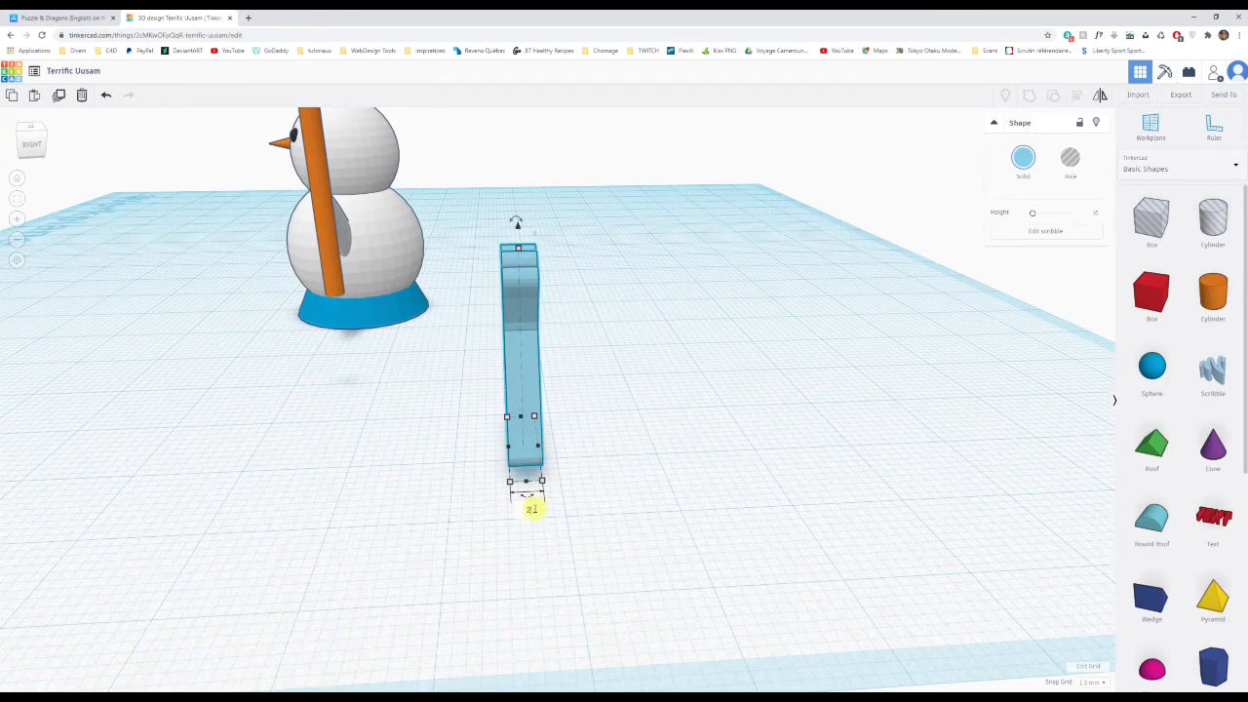
key(Return)
Resize the bristle shape to 11 mm high and 10 mm wide.
mouse_move(460, 534)
right_down()
mouse_move(707, 507)
mouse_move(696, 512)
mouse_move(733, 513)
mouse_move(766, 535)
right_up()
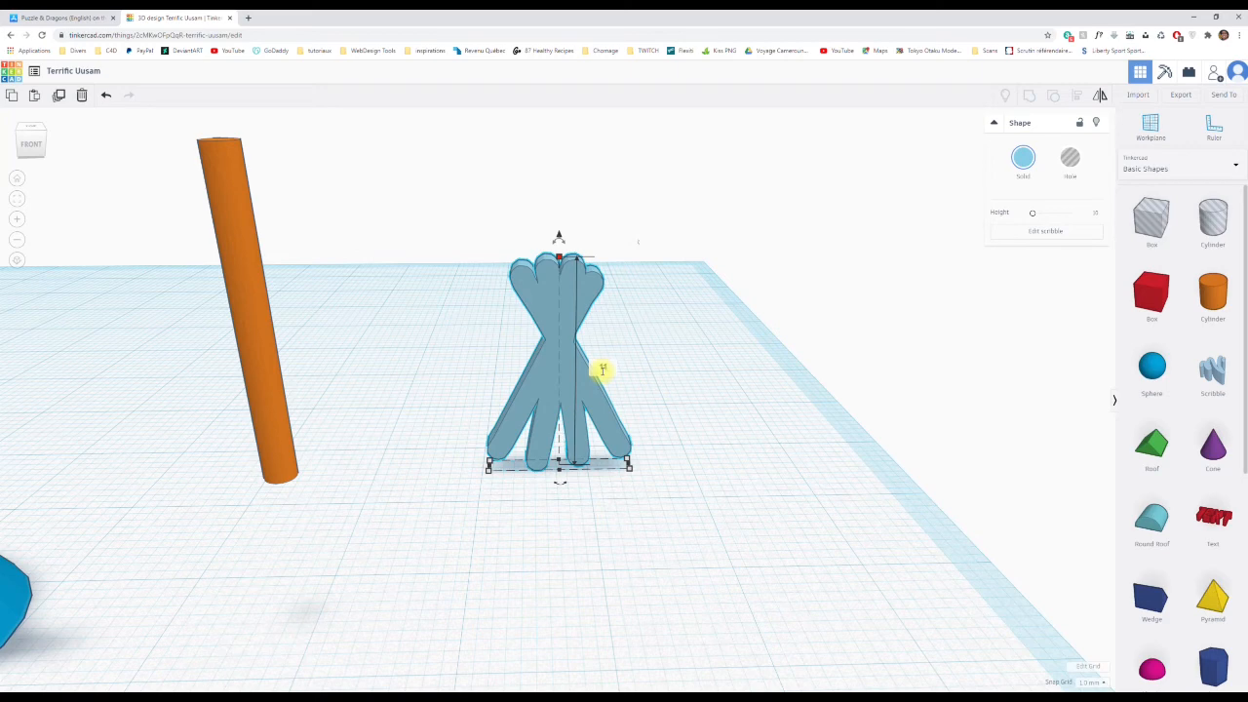
text(11)
key(Return)
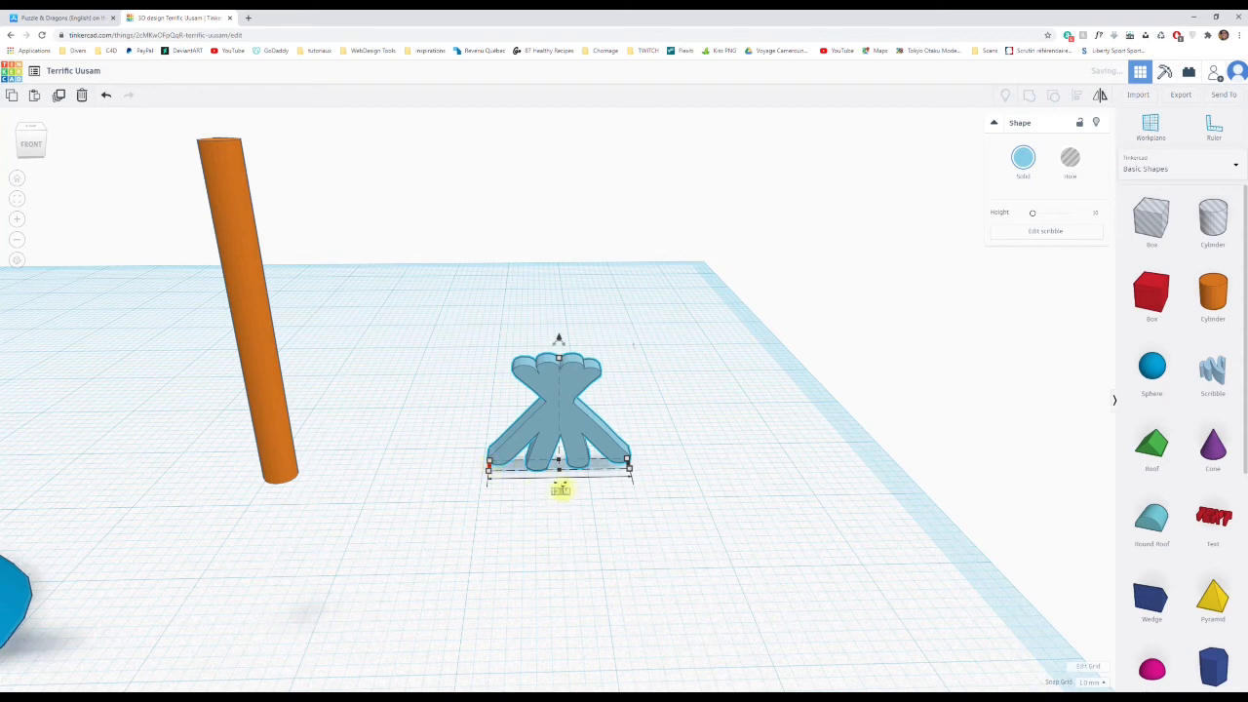
text(10)
key(Return)
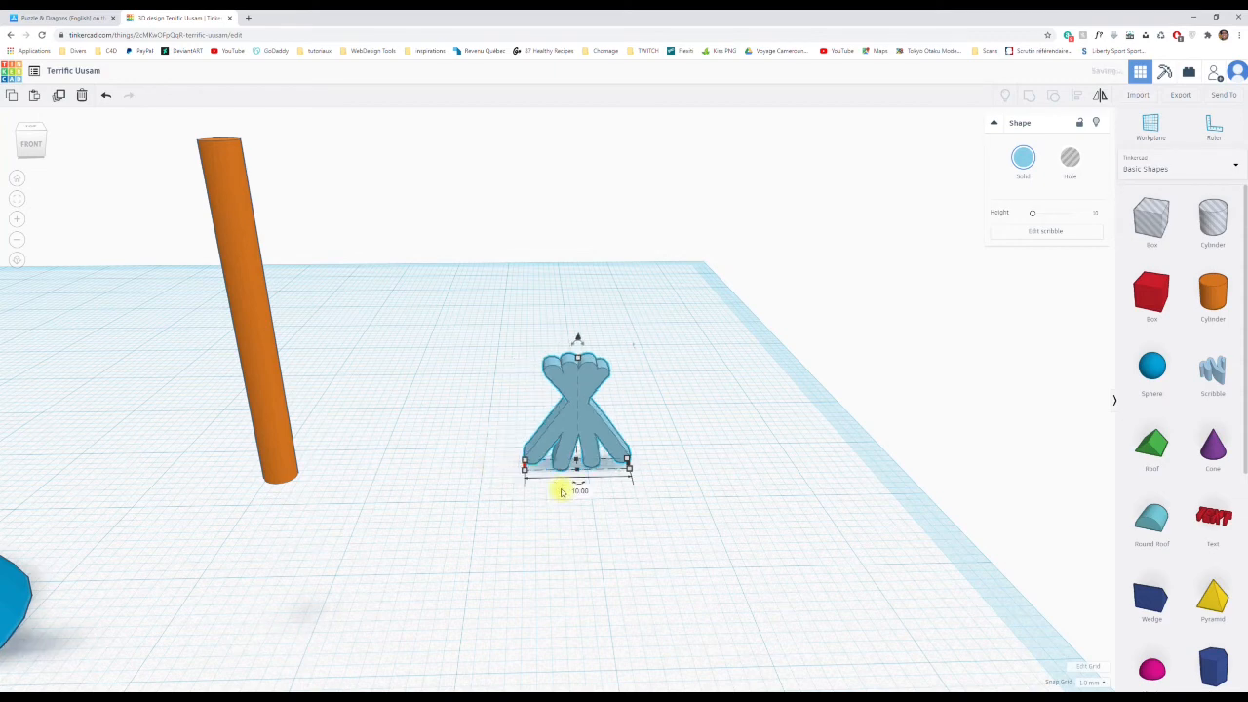
Align the rod and the bristle shape on their centres in both horizontal directions.
mouse_move(677, 549)
right_down()
mouse_move(635, 474)
mouse_move(647, 507)
mouse_move(500, 585)
right_up()
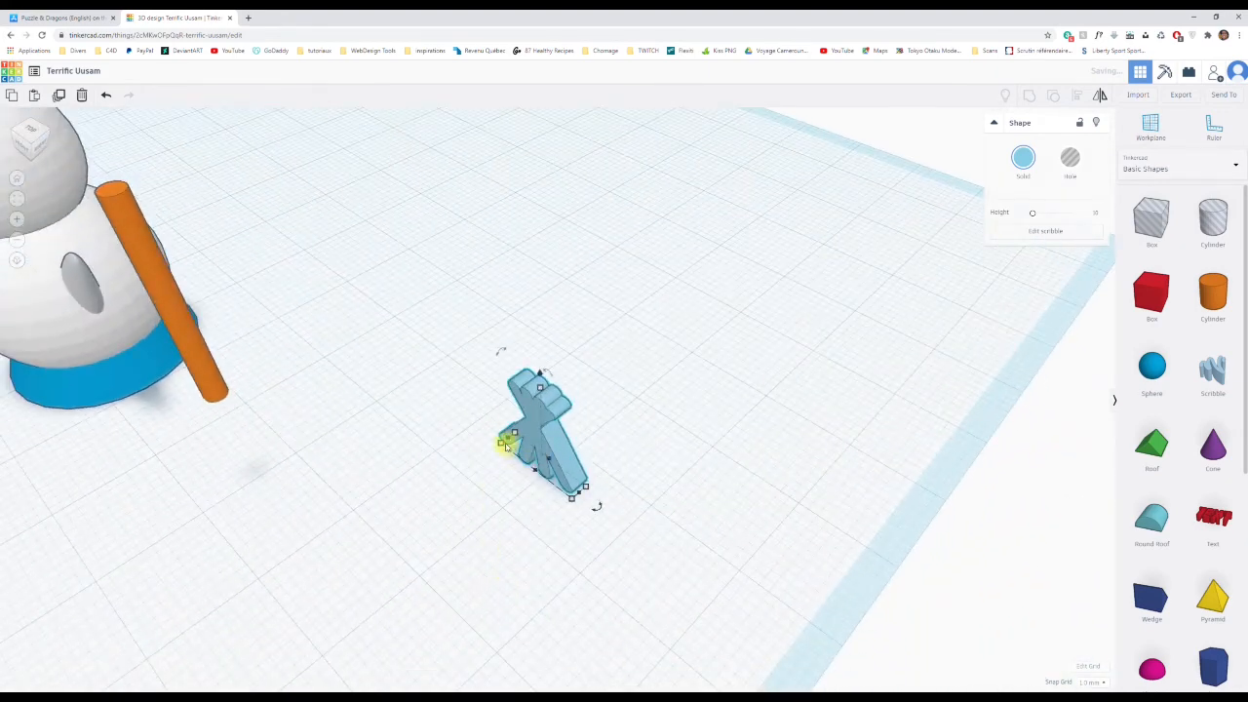
shift+click(206, 403)
right_drag(370, 546, 548, 537)
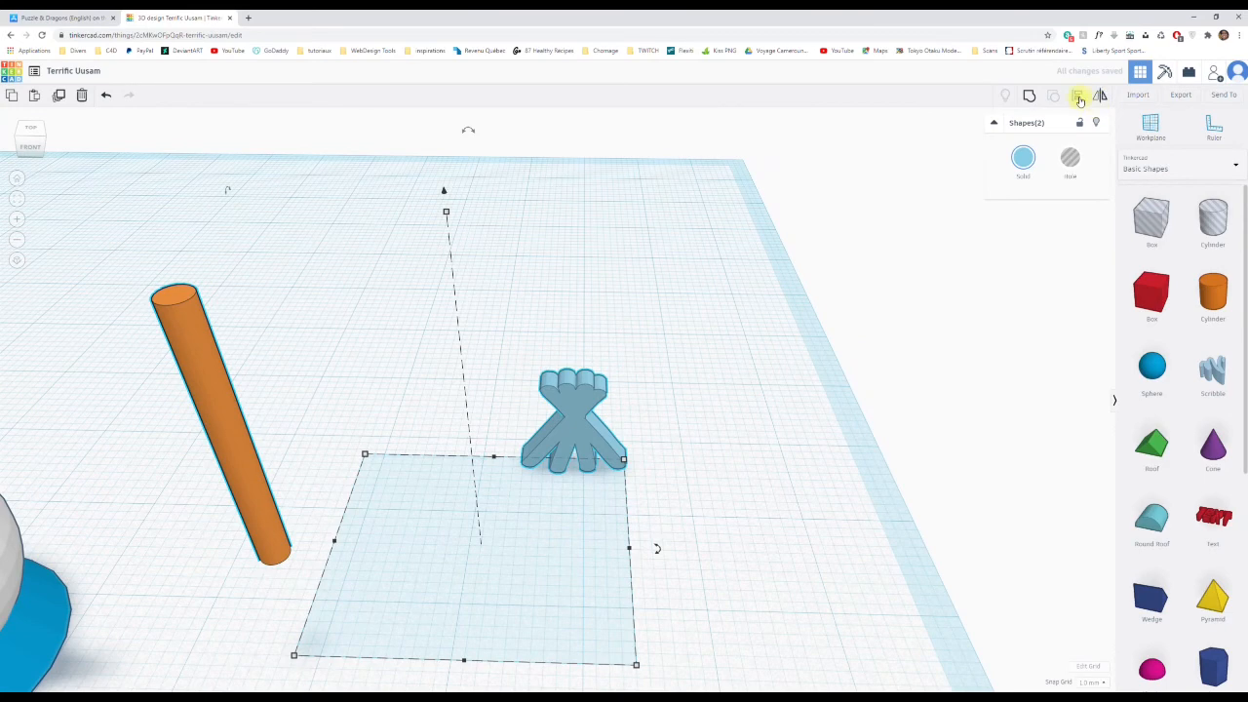
click(1078, 97)
click(462, 674)
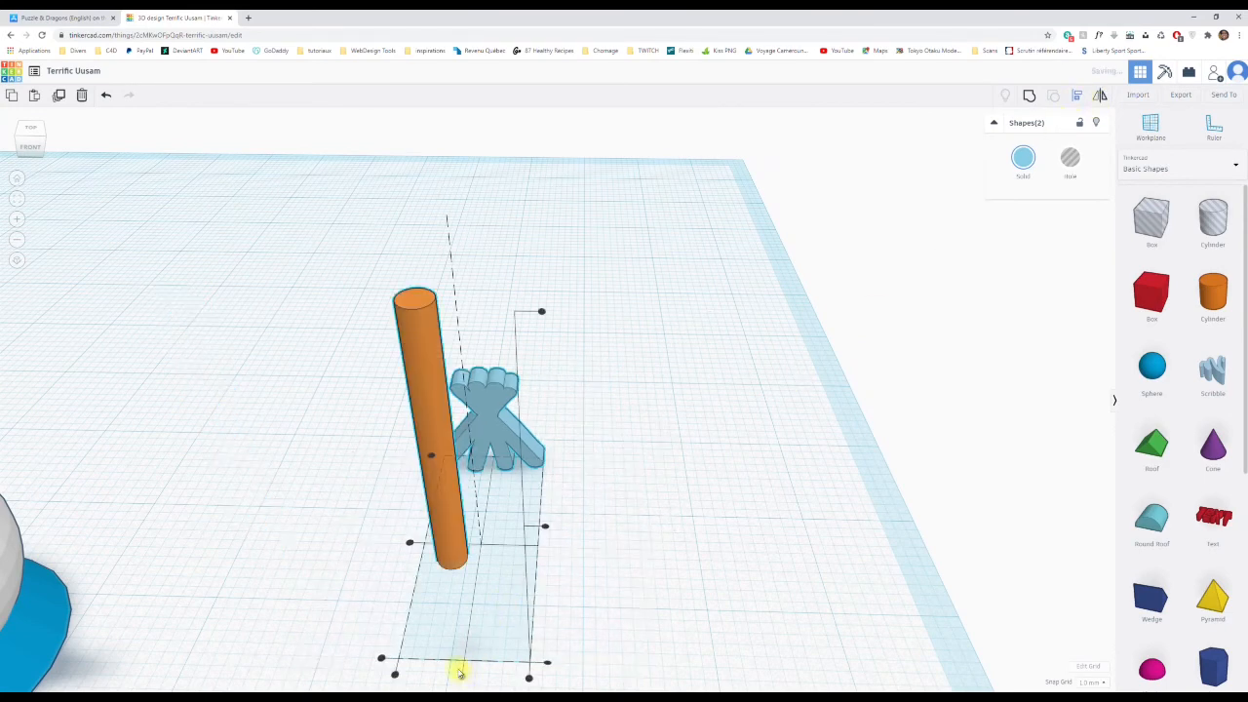
click(410, 542)
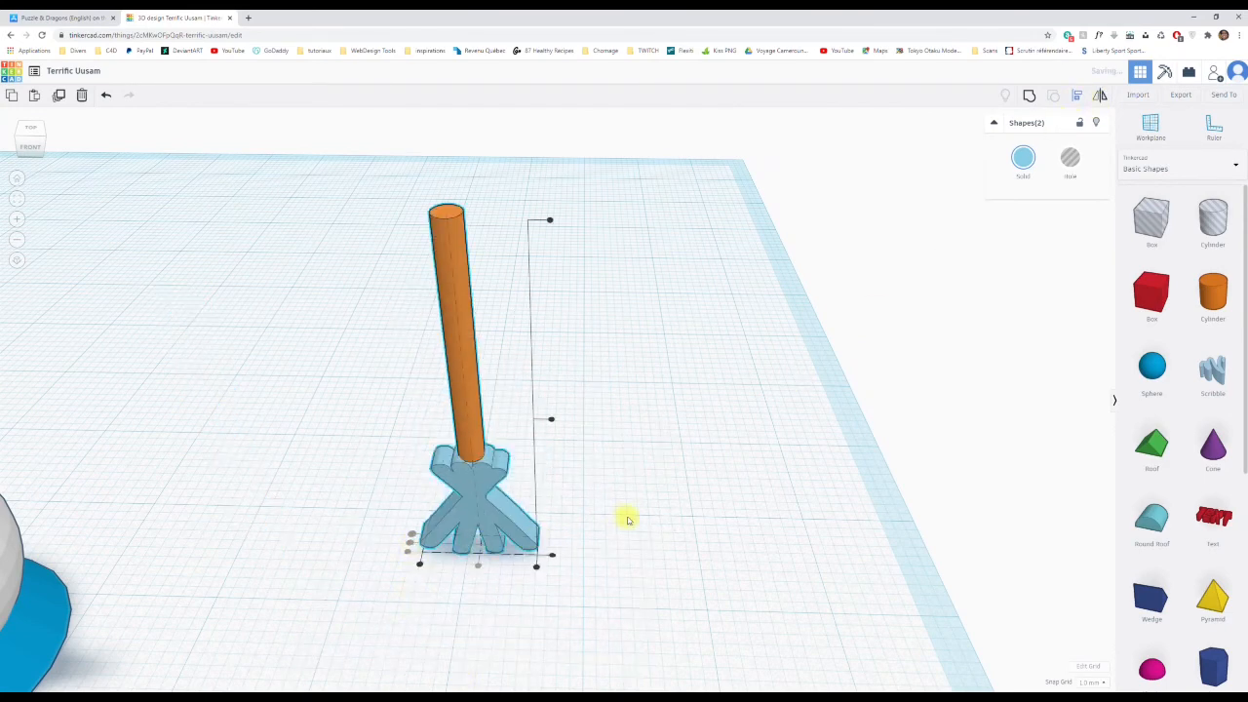
mouse_move(627, 515)
right_down()
mouse_move(680, 431)
mouse_move(585, 473)
mouse_move(607, 487)
right_up()
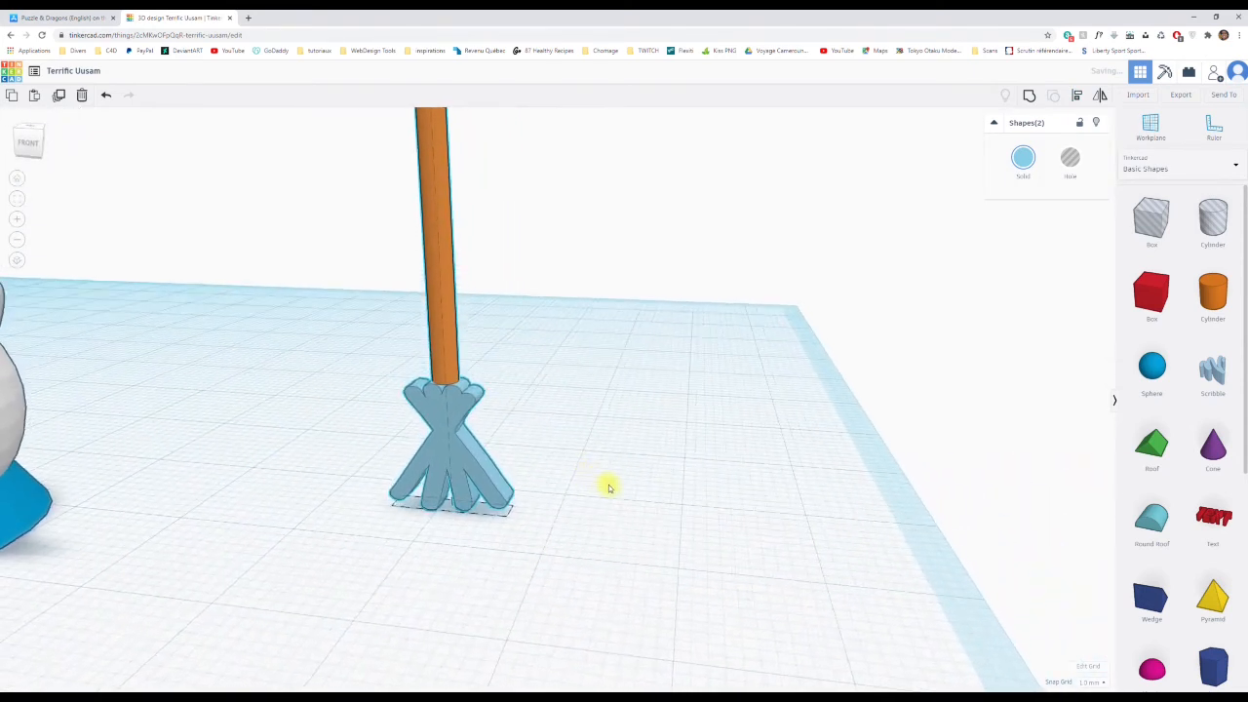
Lower the rod by 2 mm so that its lower end sinks into the top of the bristles.
click(450, 334)
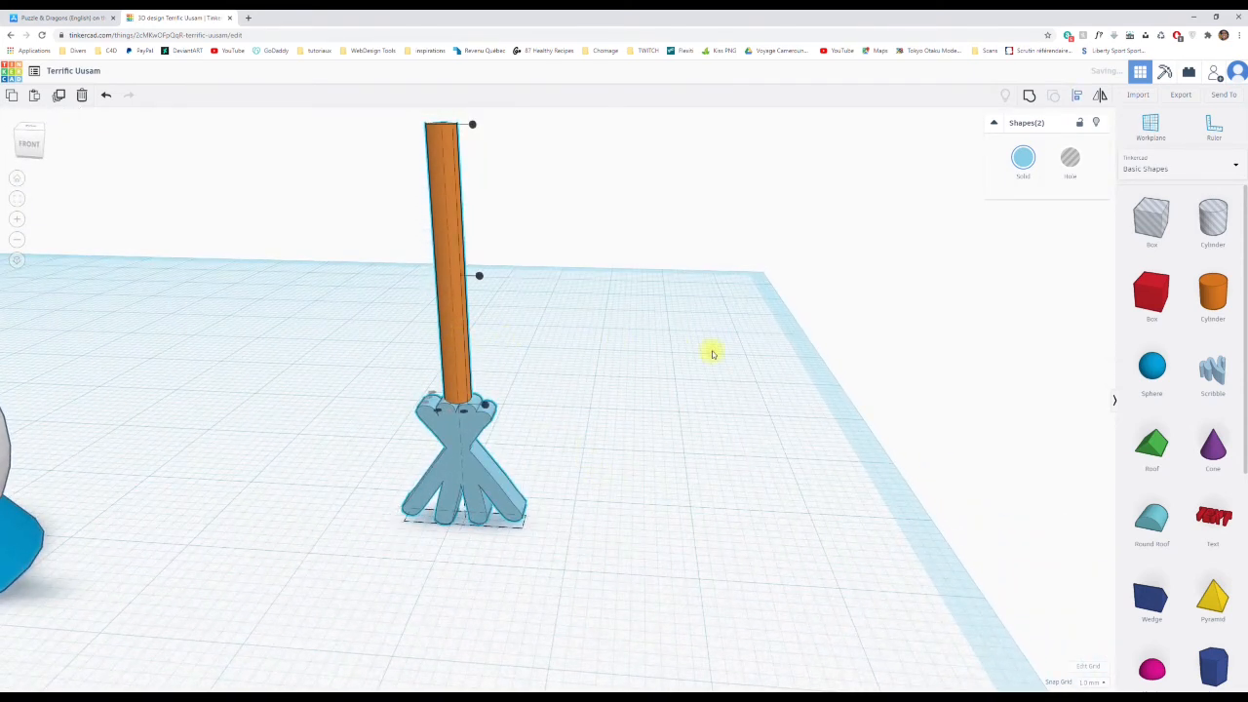
click(451, 321)
scroll(530, 340, up, 2)
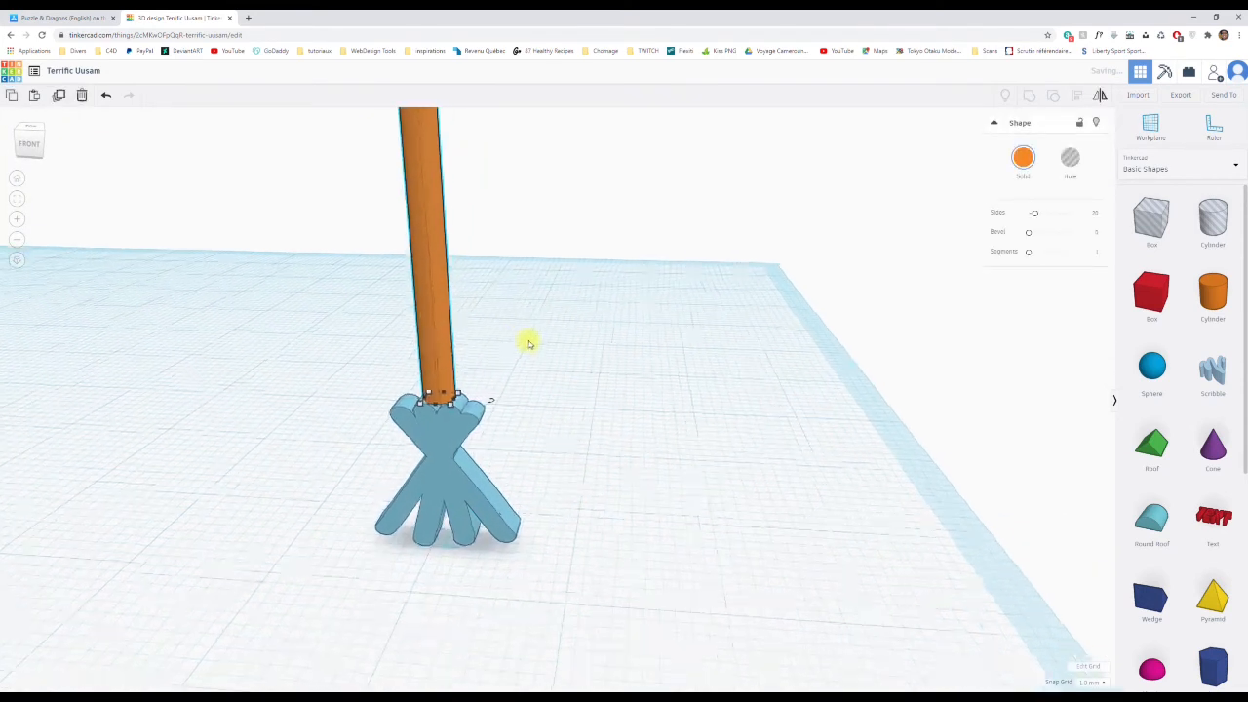
scroll(529, 340, down, 3)
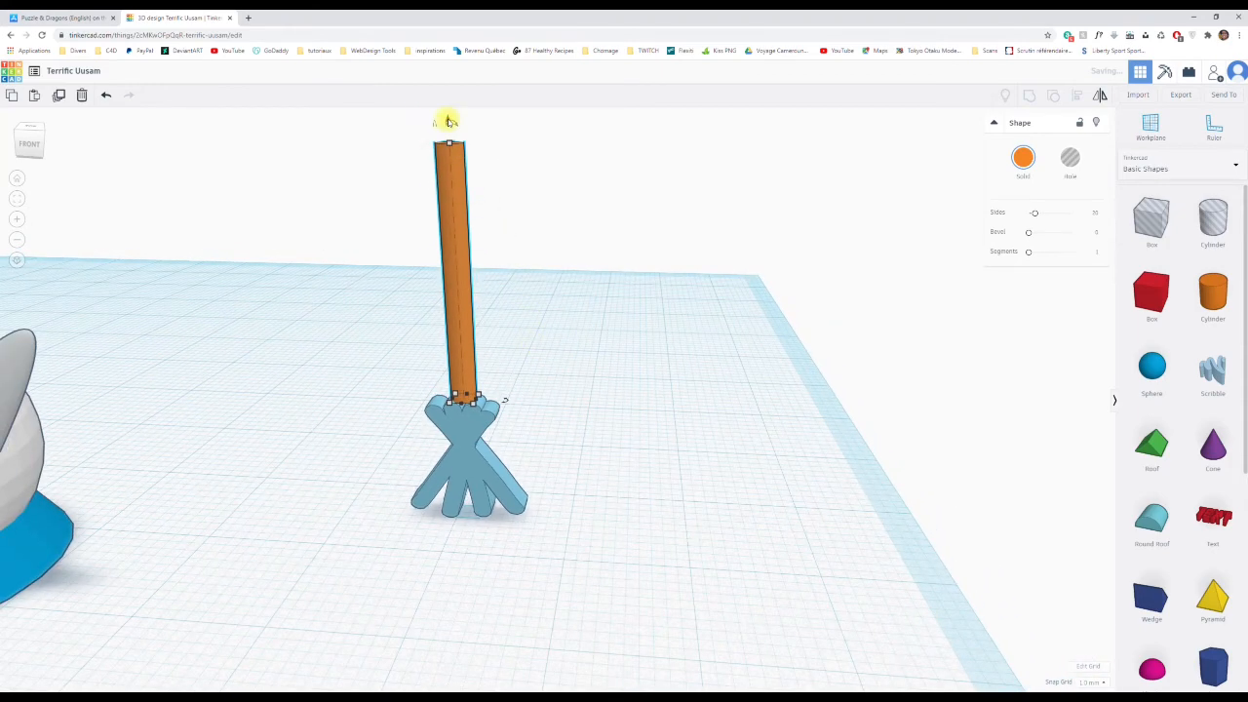
drag(447, 121, 447, 146)
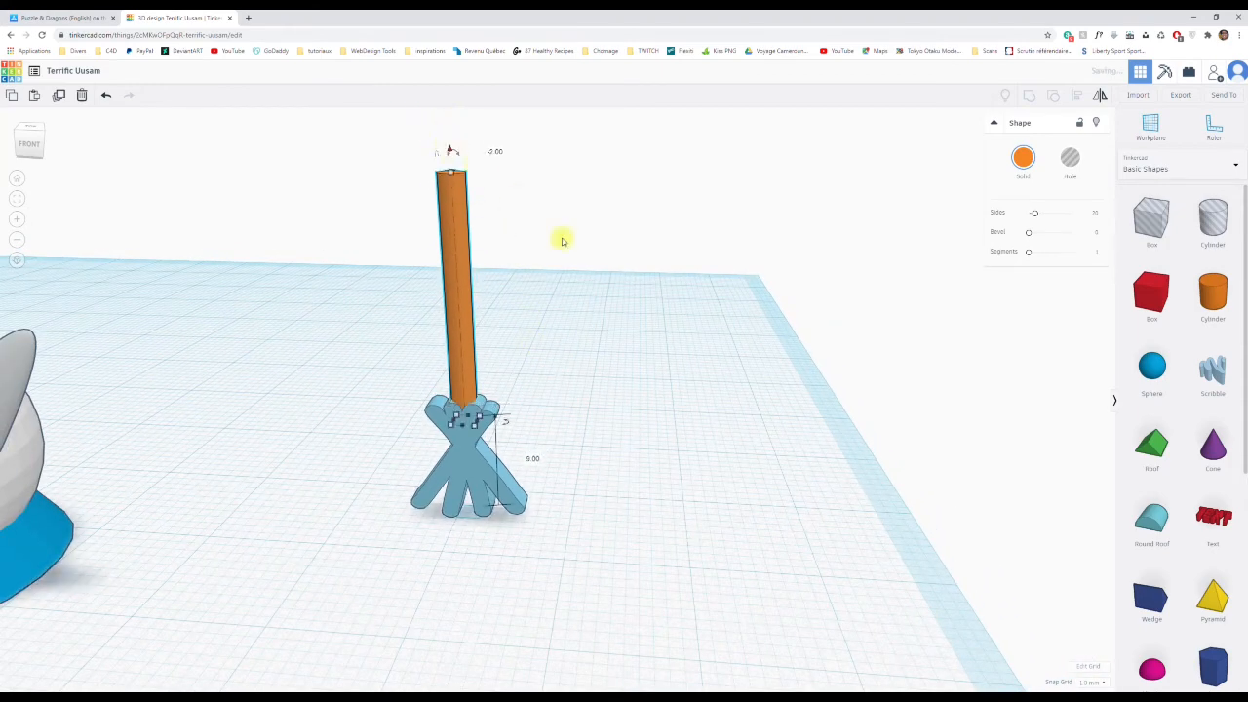
right_drag(575, 302, 663, 396)
Try grouping the rod and the bristles into one shape, and undo the grouping.
click(421, 438)
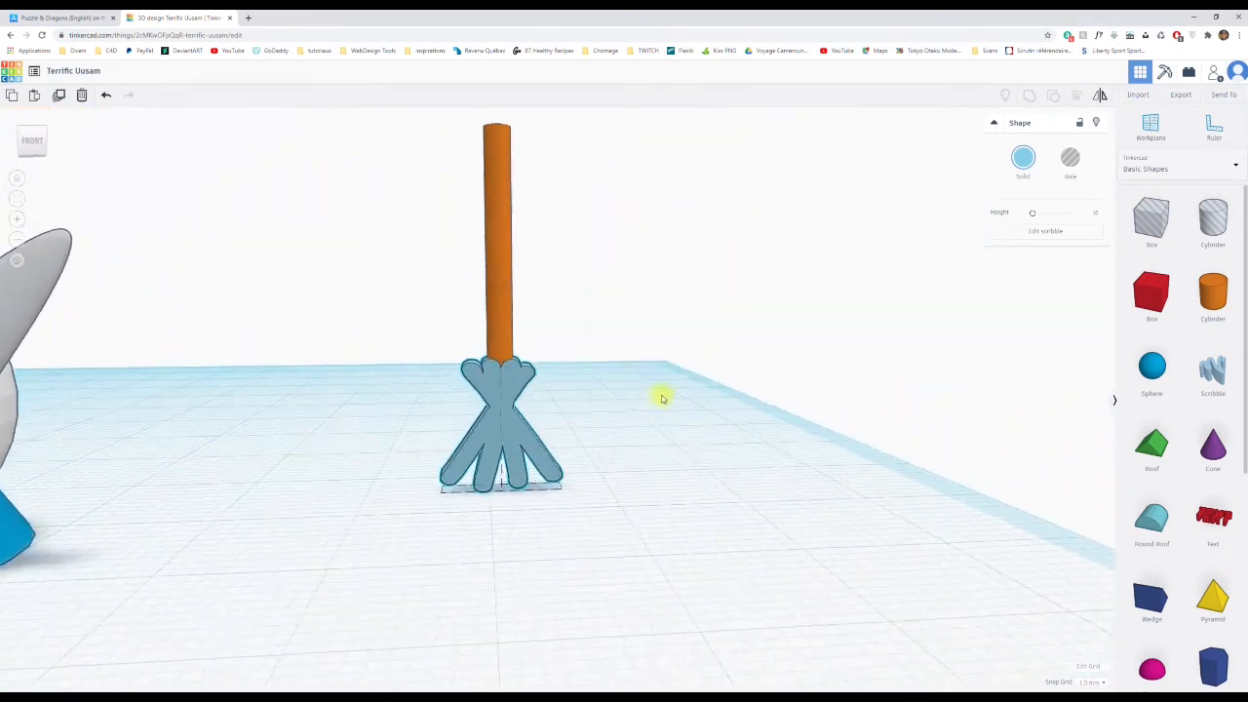
drag(477, 349, 583, 465)
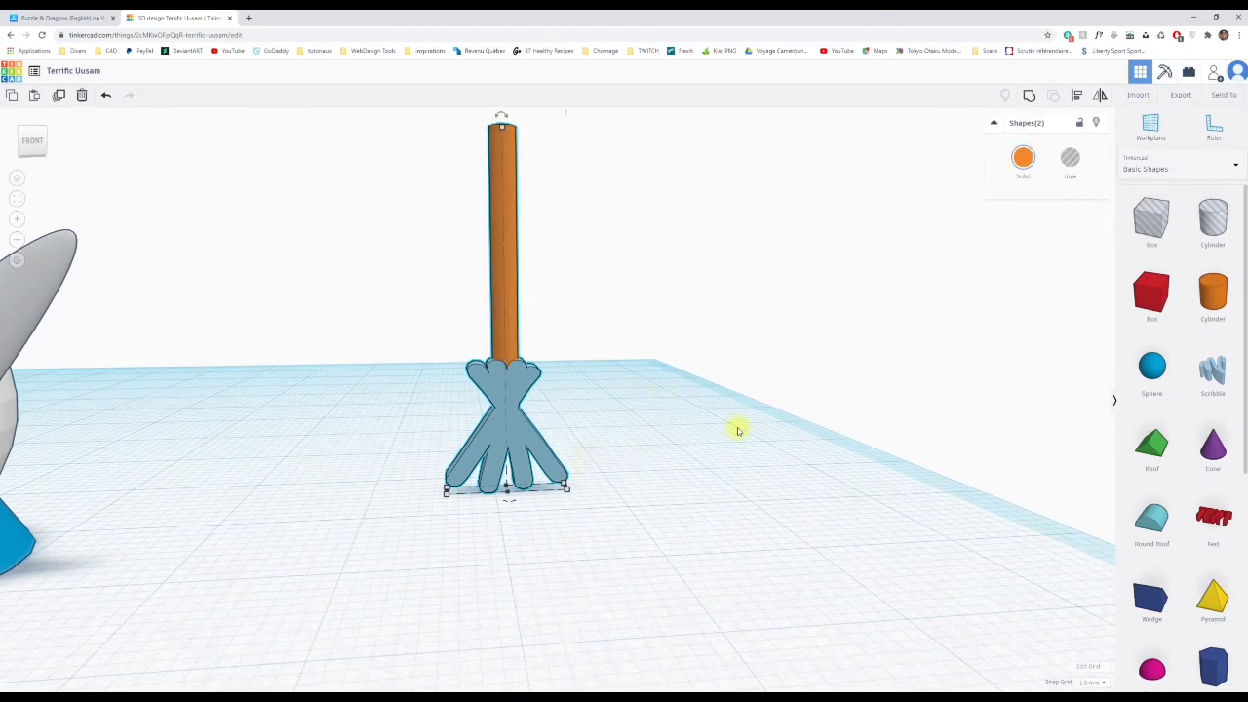
click(1030, 100)
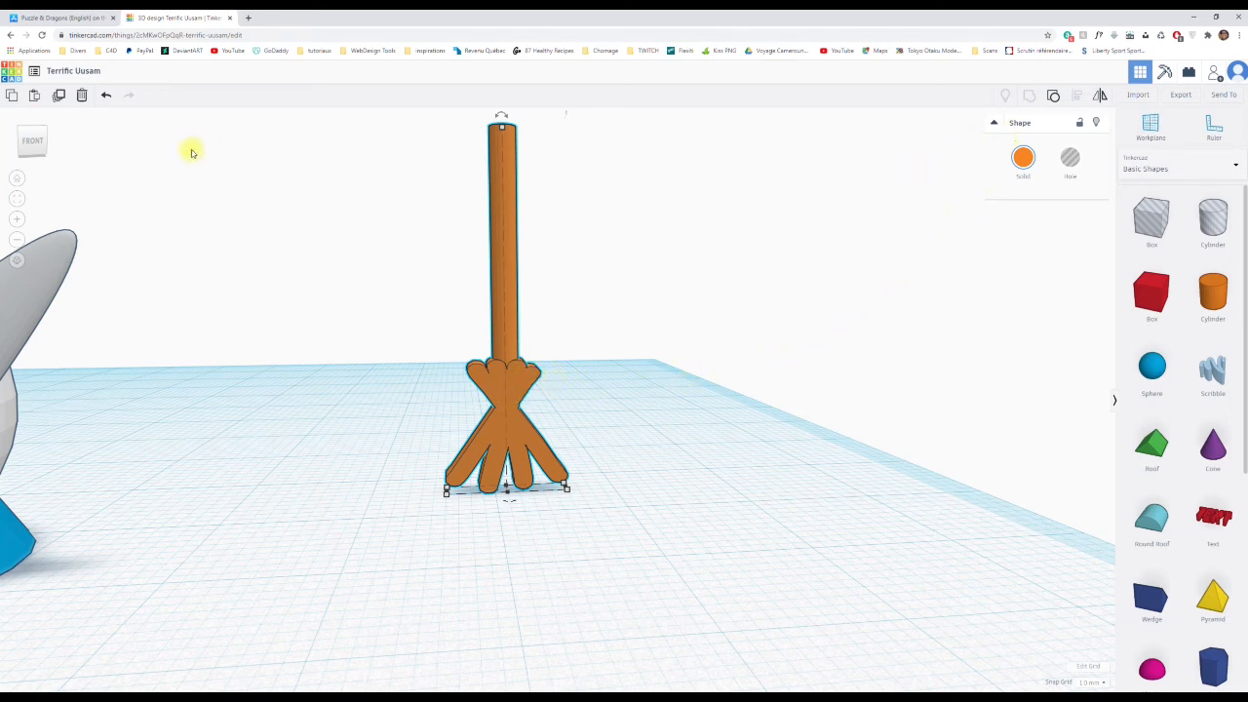
click(108, 97)
Lock the bristles and the rod in place, and unlock both shapes again.
click(504, 399)
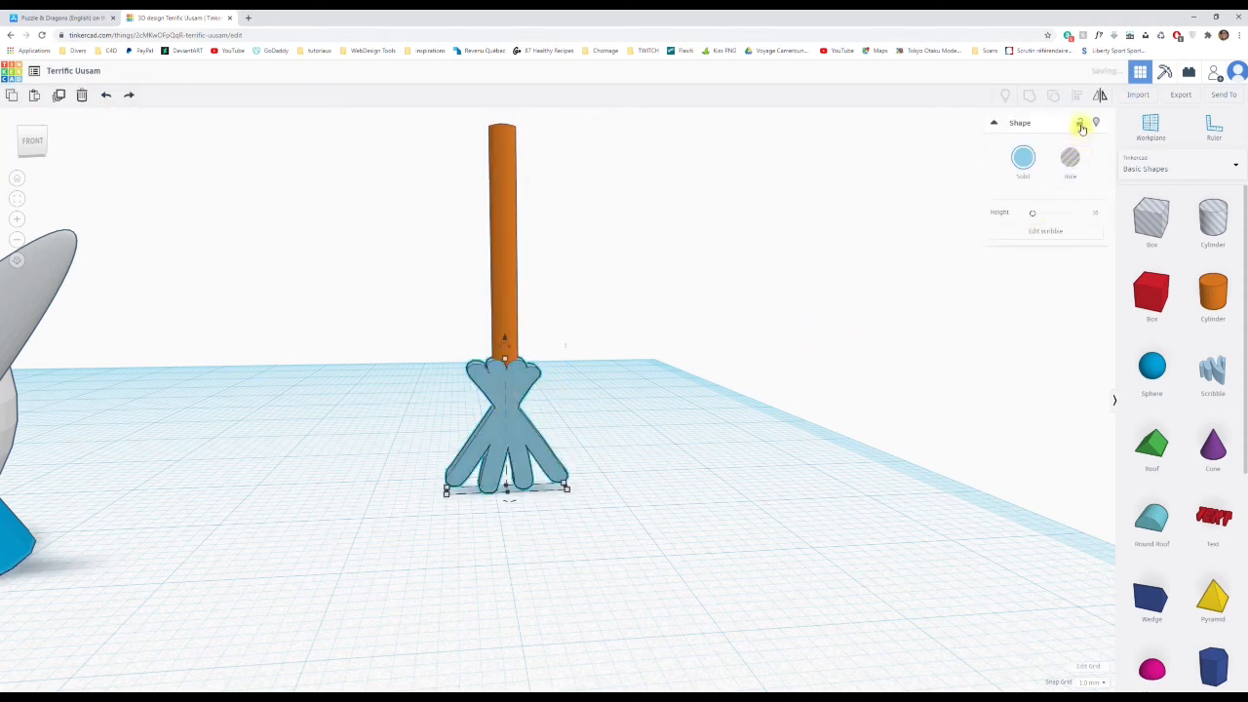
click(1079, 123)
drag(448, 285, 568, 373)
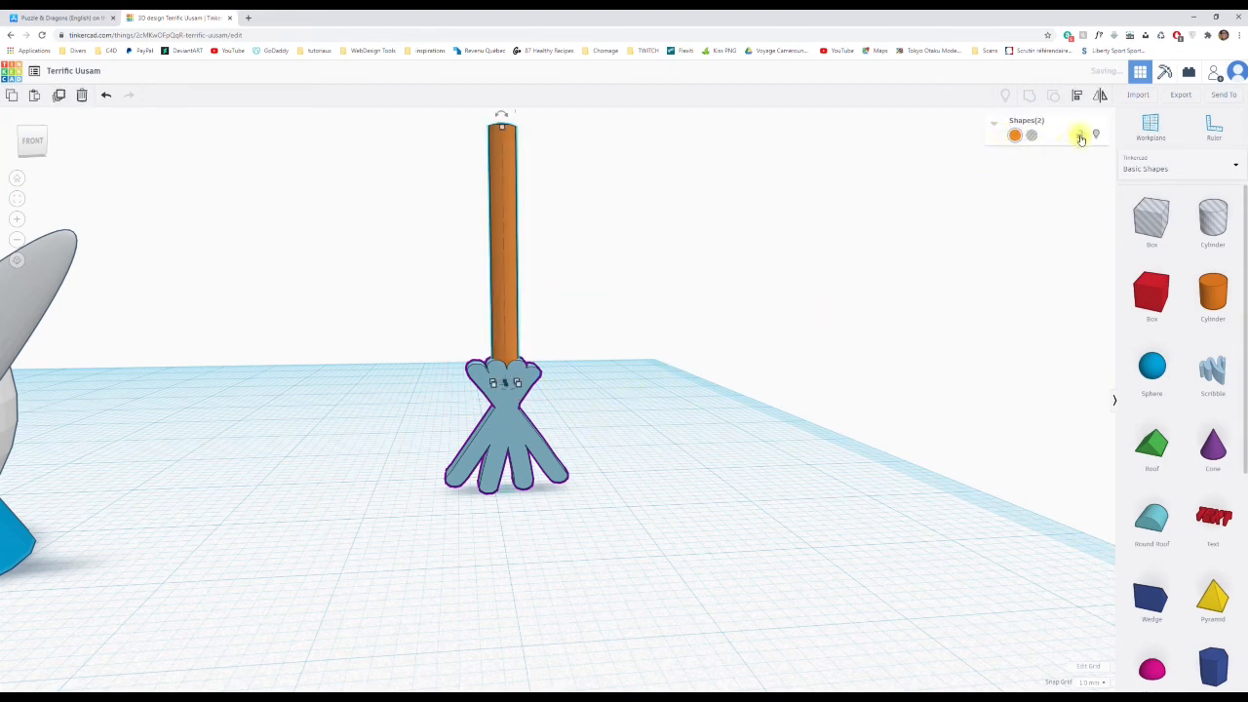
click(1079, 135)
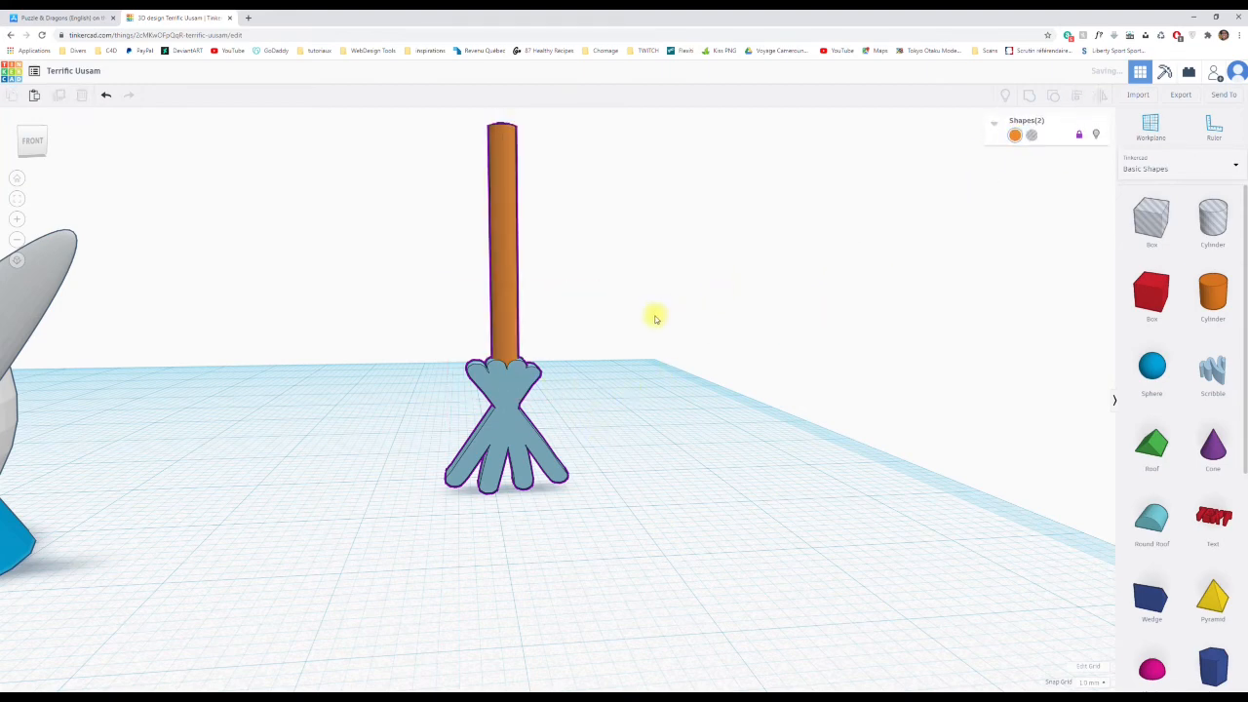
right_drag(655, 319, 566, 392)
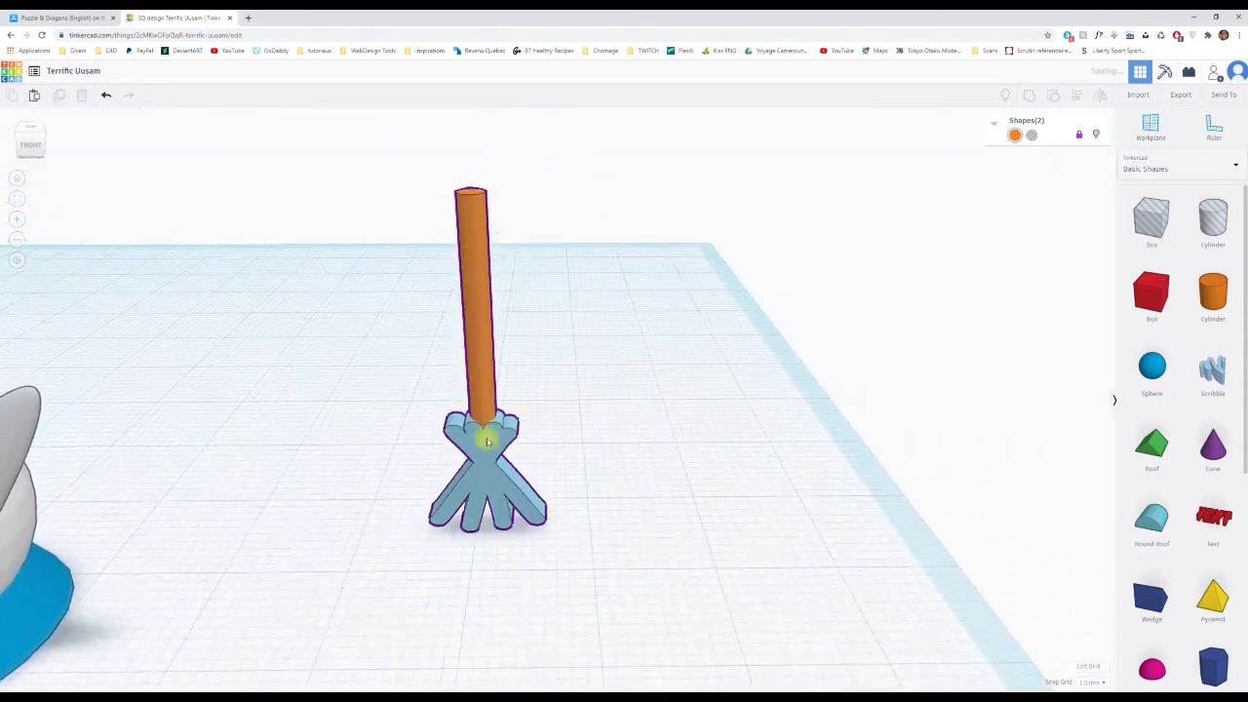
click(1081, 135)
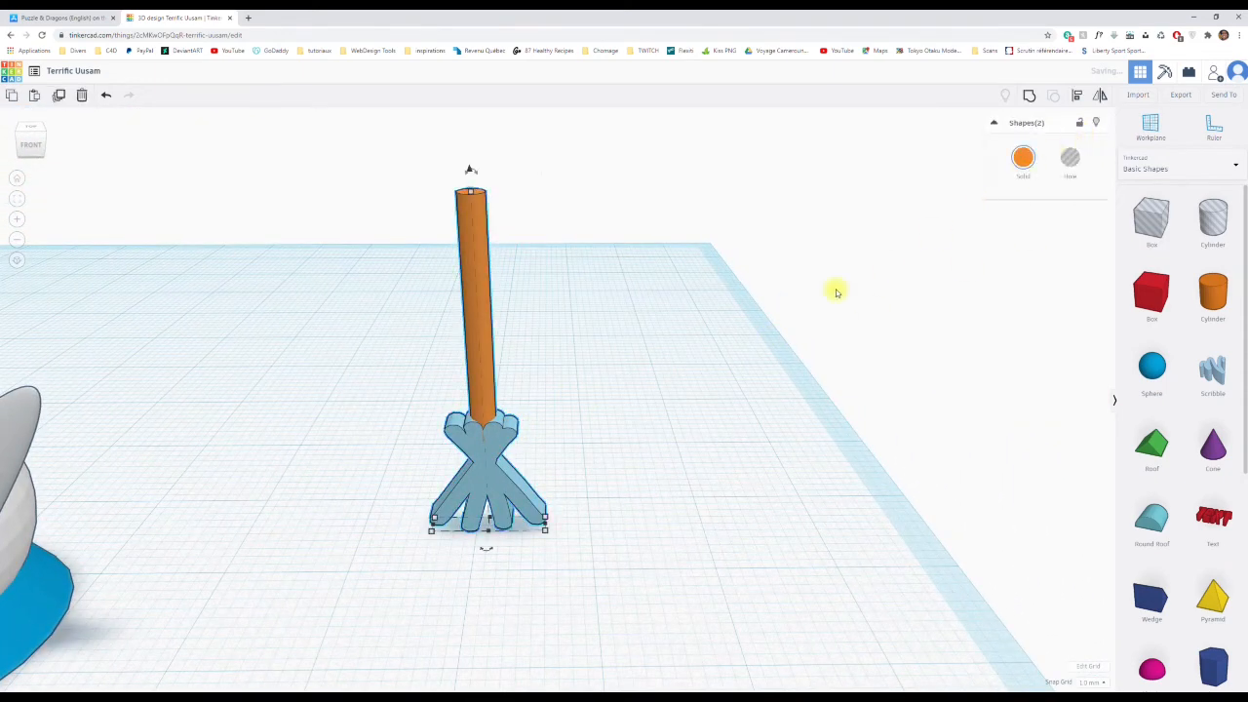
Move the rod and bristles together about 16 mm toward the snowman and 6 mm forward, next to its raised arm.
right_drag(760, 284, 557, 314)
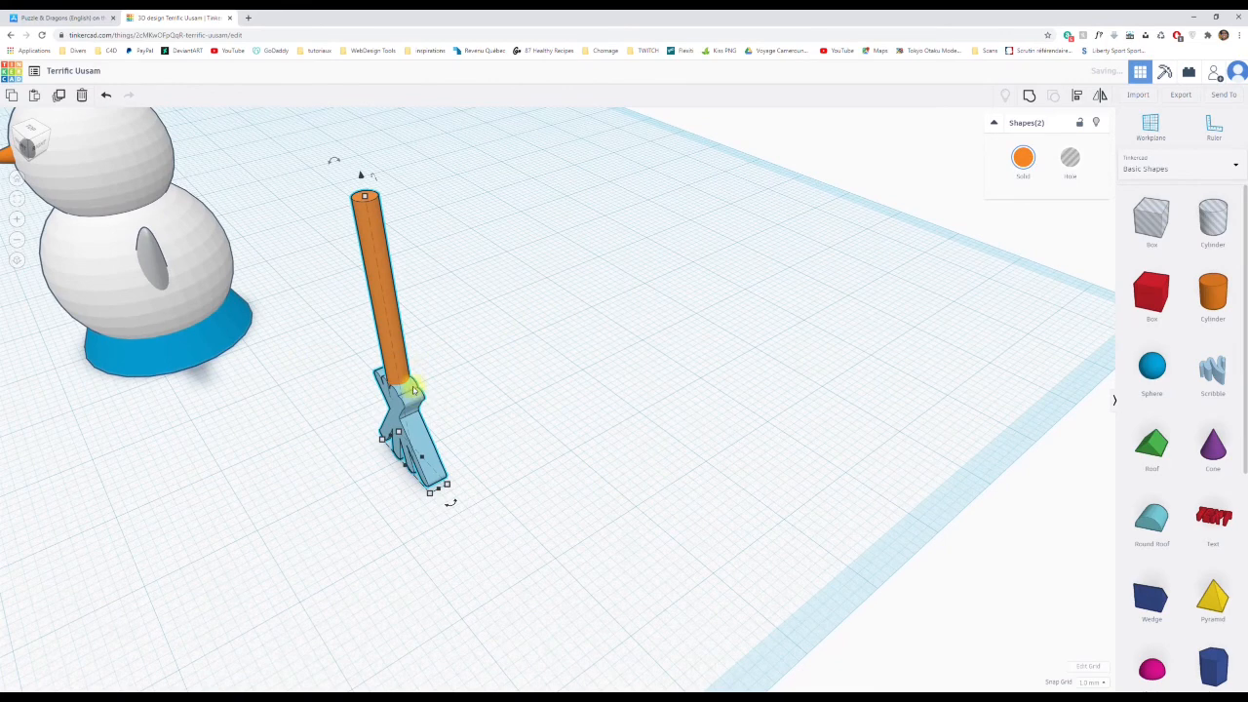
right_drag(542, 373, 438, 362)
drag(399, 341, 277, 341)
scroll(279, 348, up, 3)
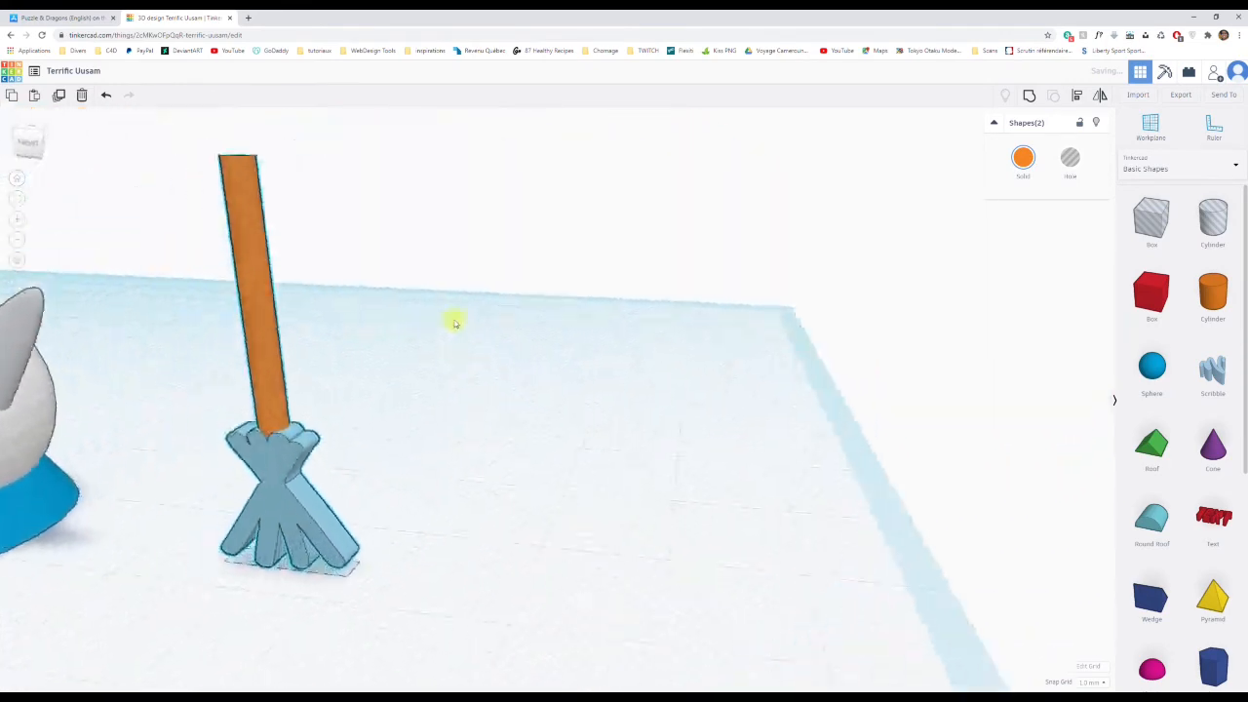
scroll(454, 322, down, 5)
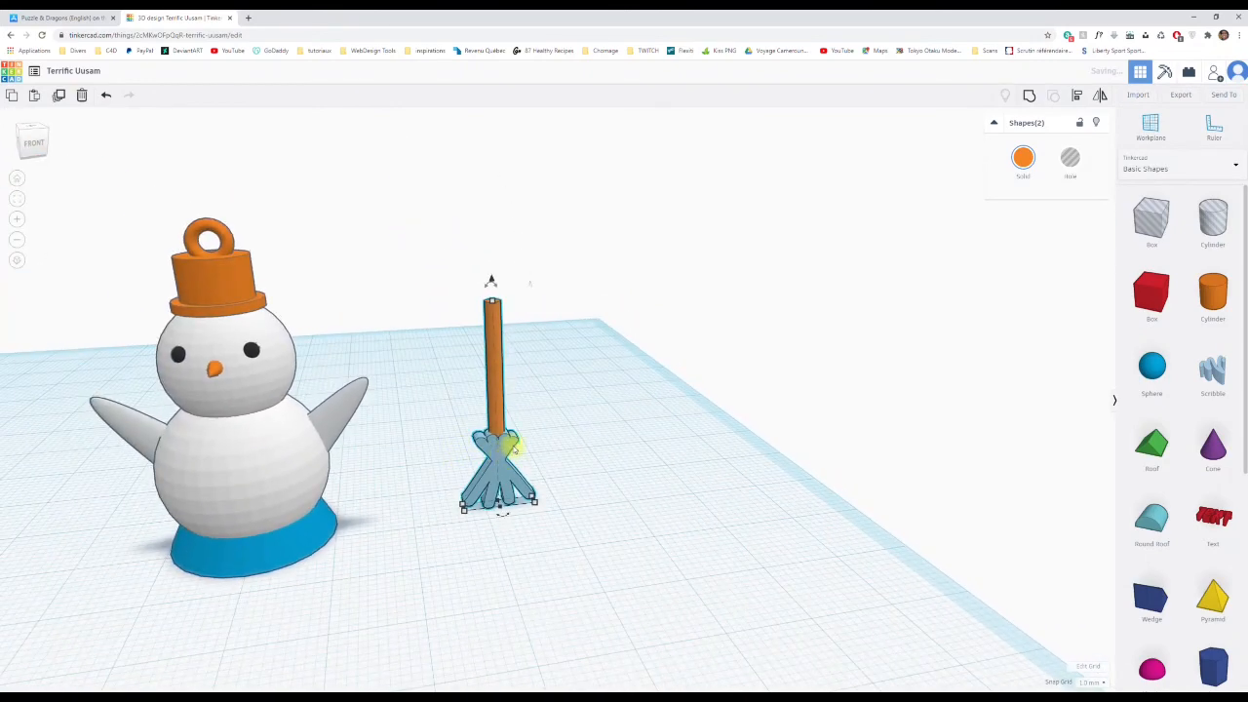
drag(502, 446, 395, 478)
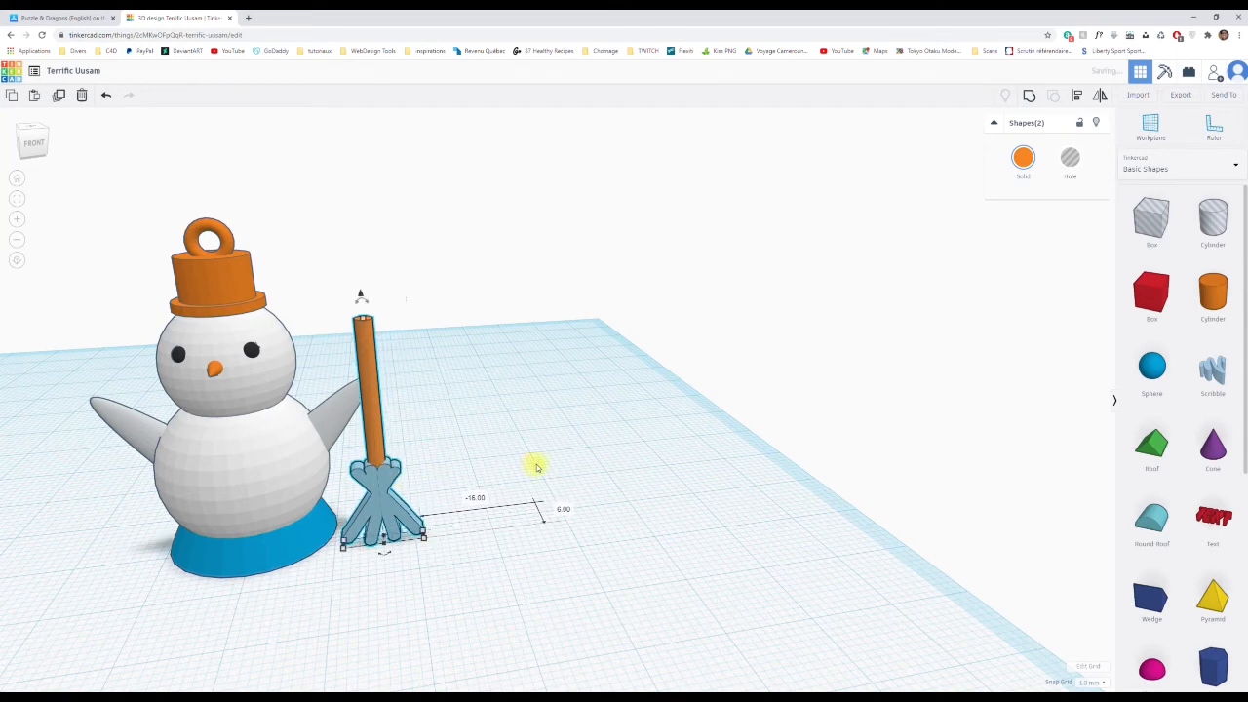
Shift the broom back along the snowman's depth so that its rod meets the tip of the arm.
right_drag(532, 465, 182, 501)
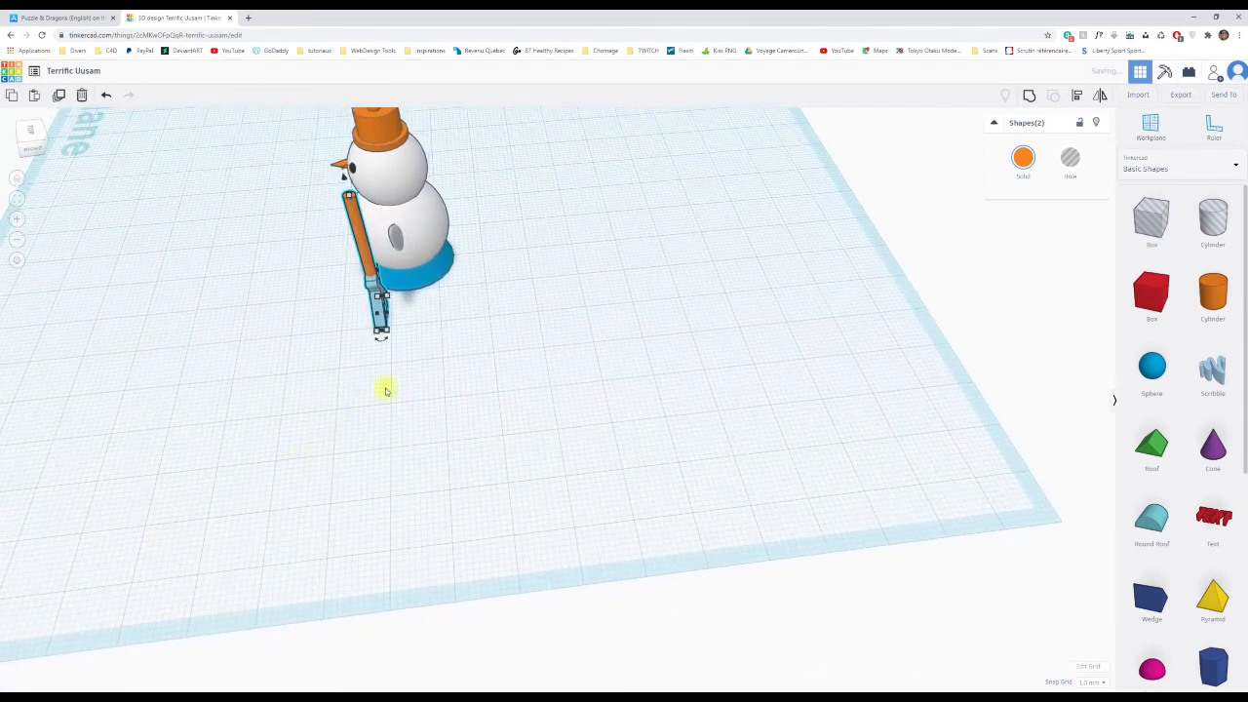
right_drag(384, 390, 432, 501)
scroll(426, 440, up, 5)
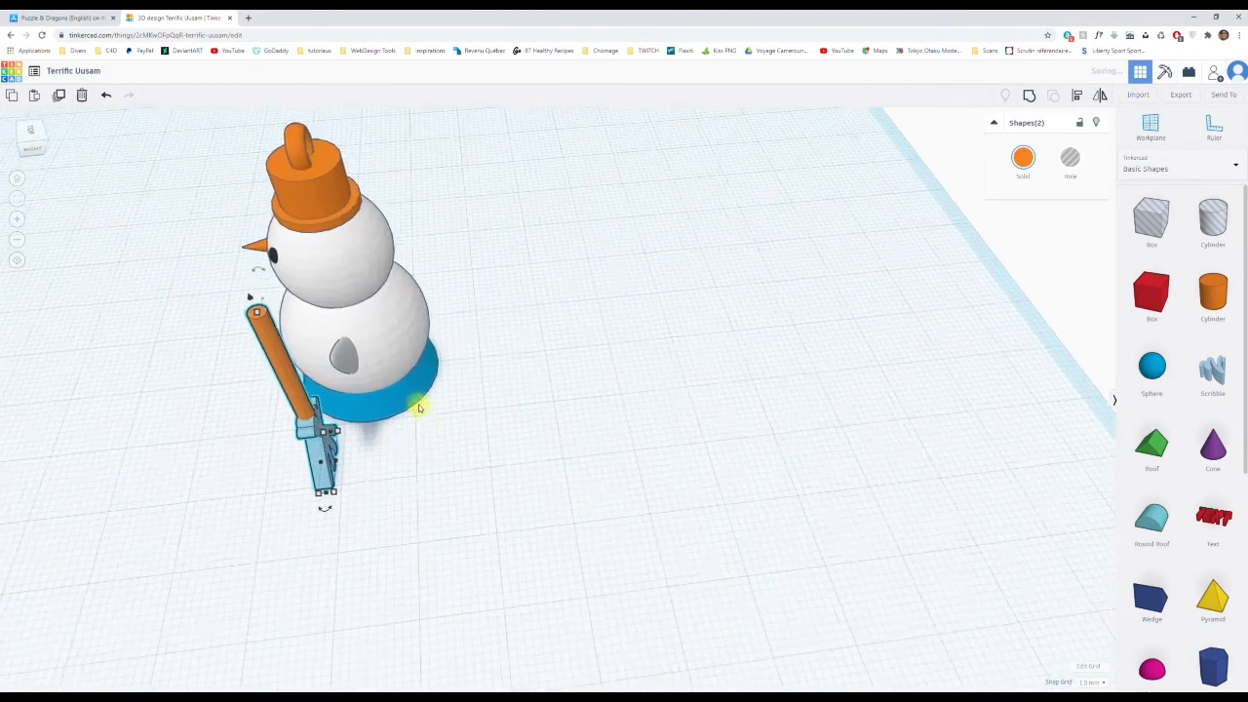
middle_drag(420, 404, 674, 505)
scroll(585, 554, up, 3)
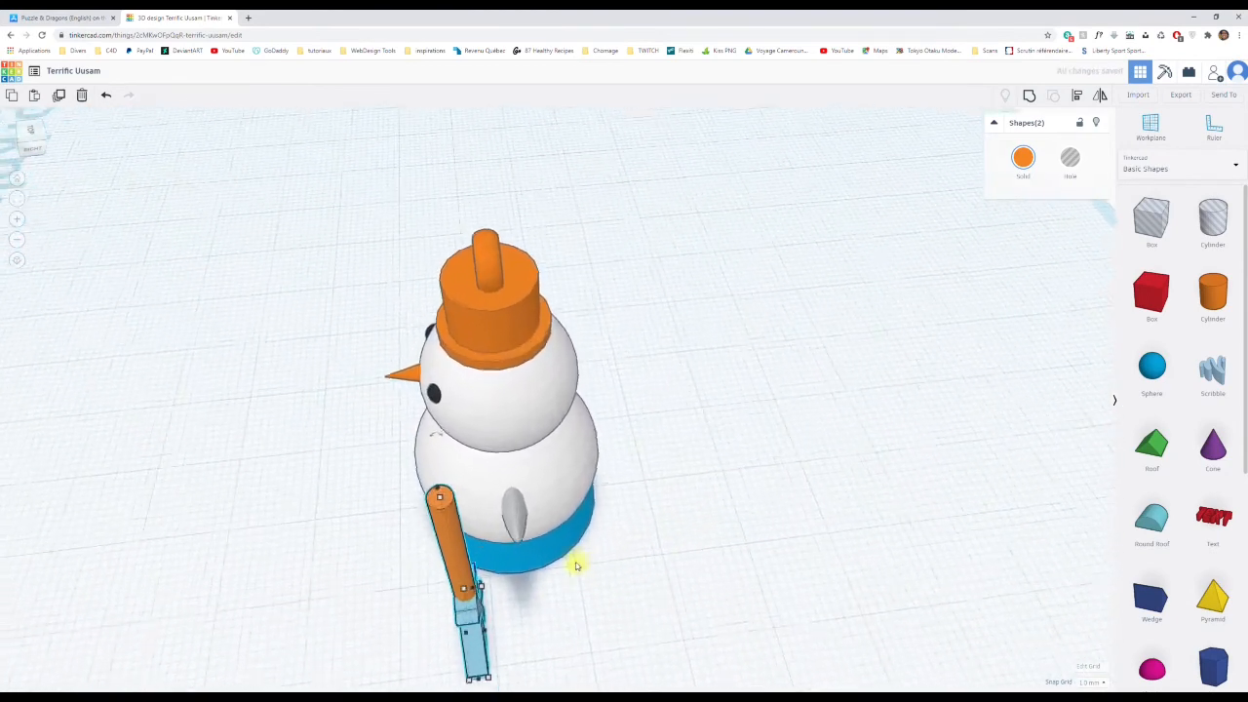
drag(492, 666, 534, 650)
right_drag(432, 649, 711, 598)
scroll(711, 599, down, 5)
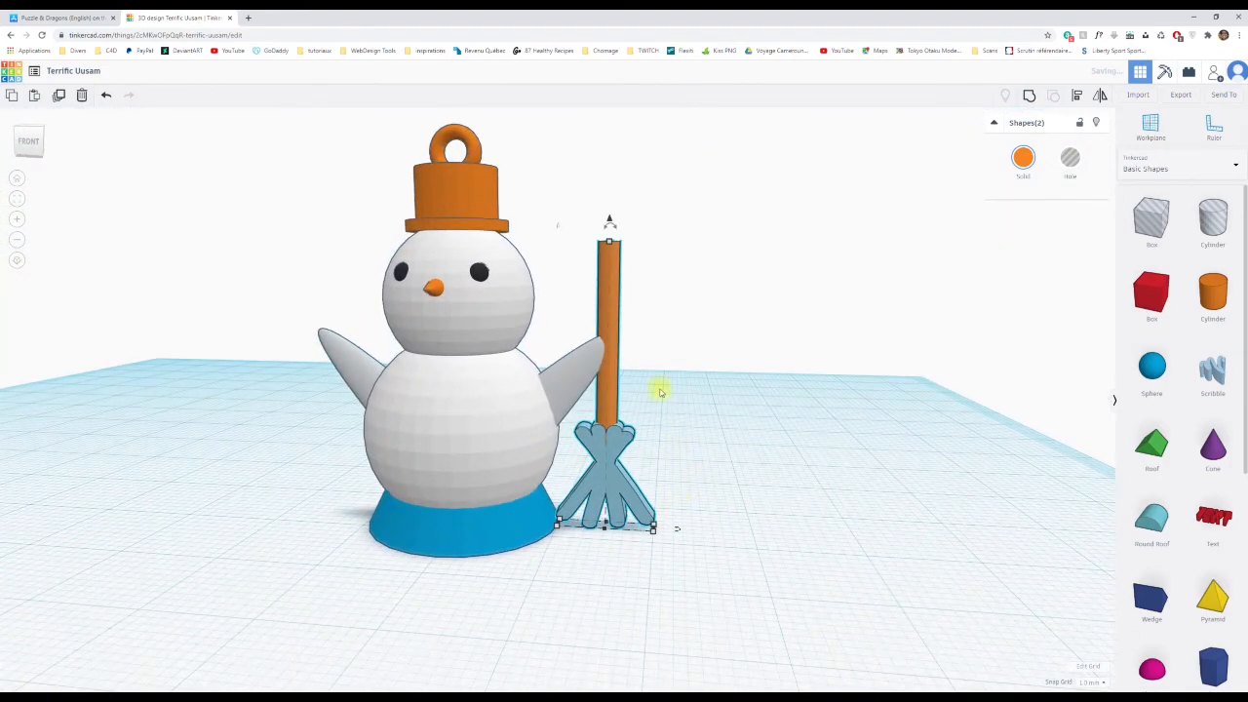
Tilt the broom 24° so that the top of its rod leans toward the snowman's head.
drag(610, 222, 544, 241)
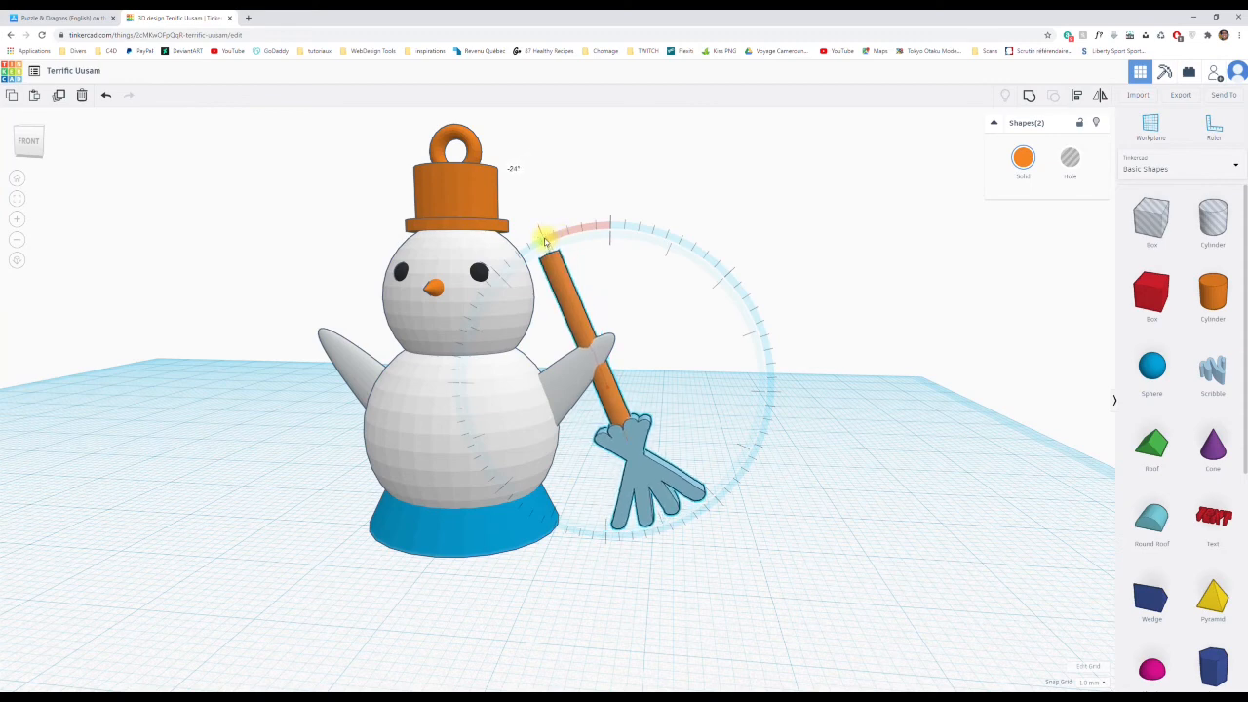
drag(545, 241, 546, 240)
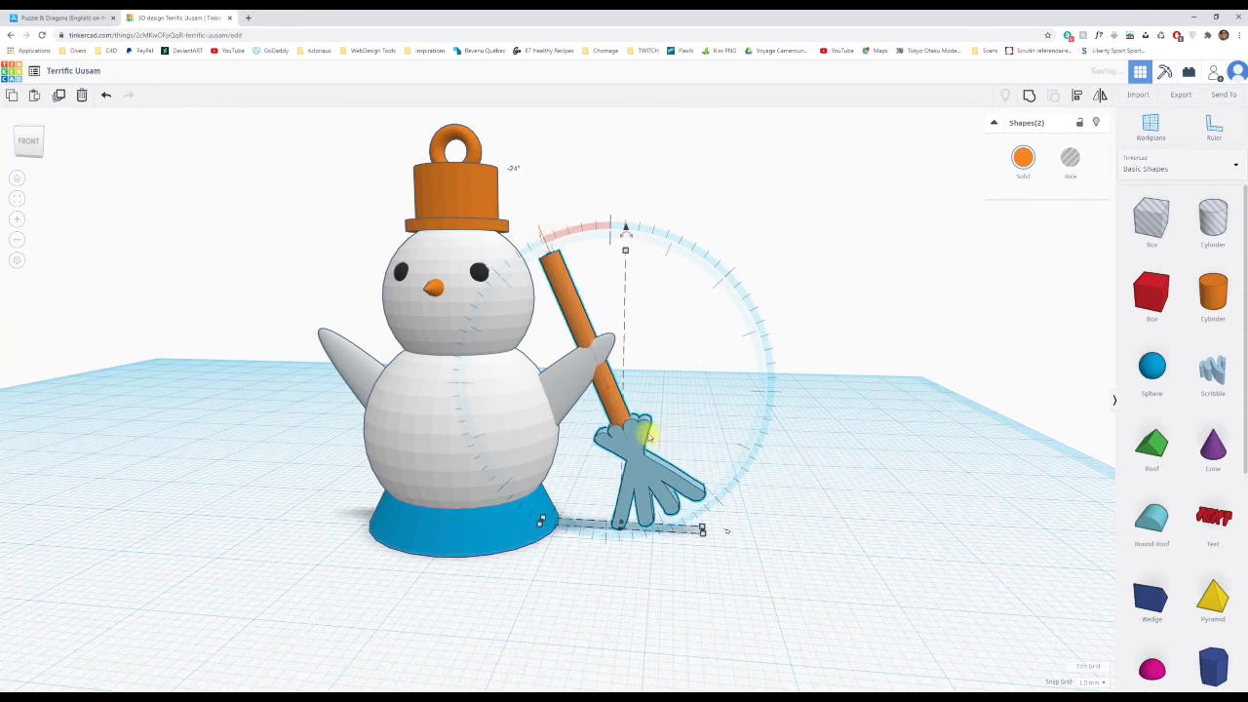
scroll(648, 436, down, 5)
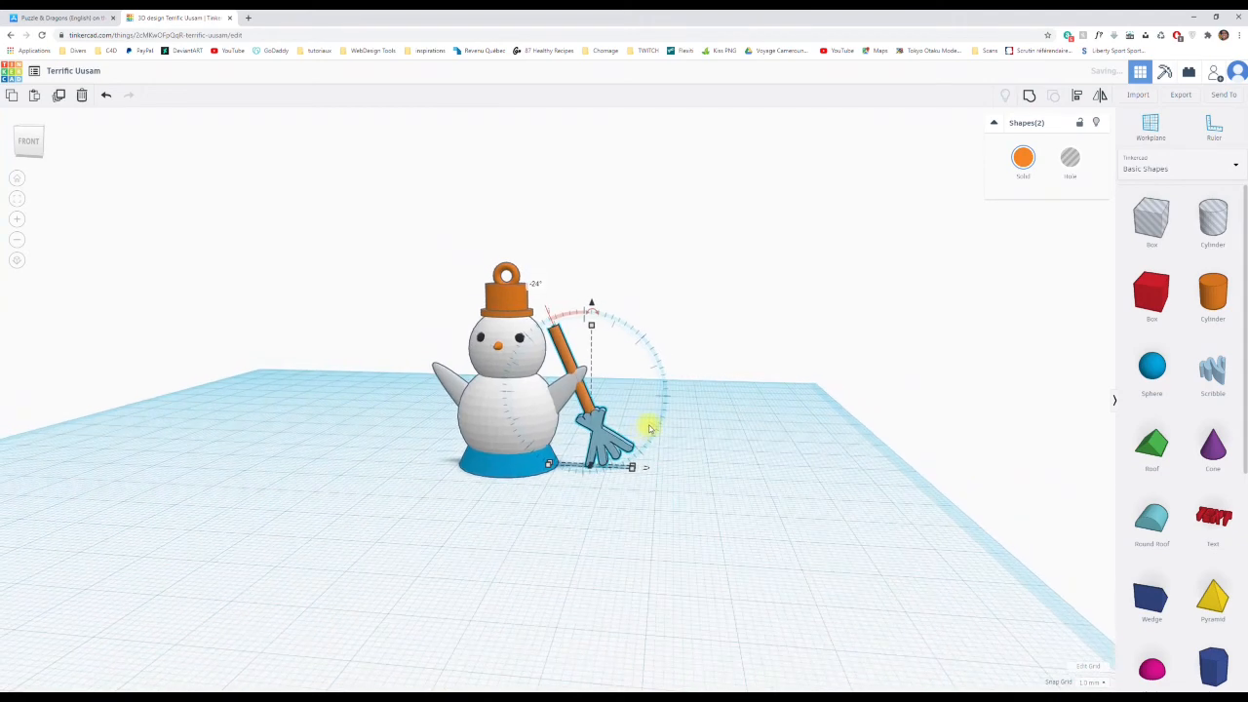
Shift the broom slightly toward the snowman's front so that its rod lies in front of the arm.
right_drag(735, 393, 462, 423)
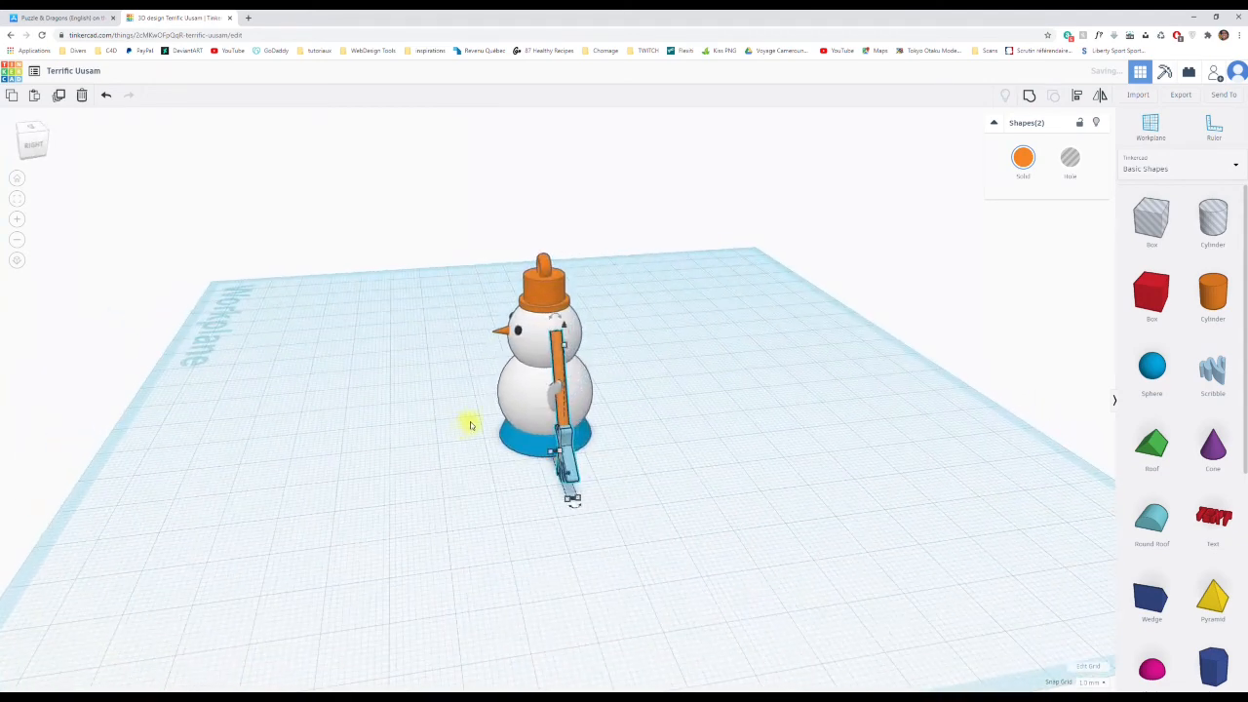
scroll(613, 394, up, 5)
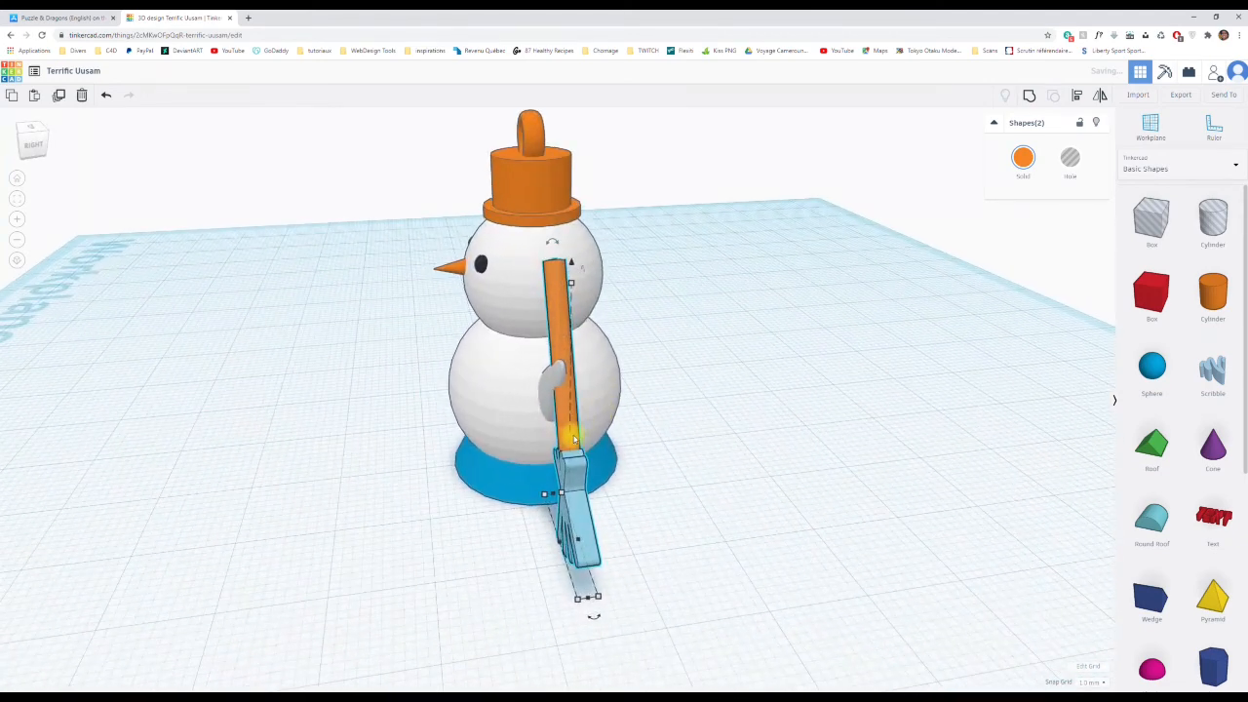
drag(573, 441, 552, 441)
right_drag(551, 441, 707, 342)
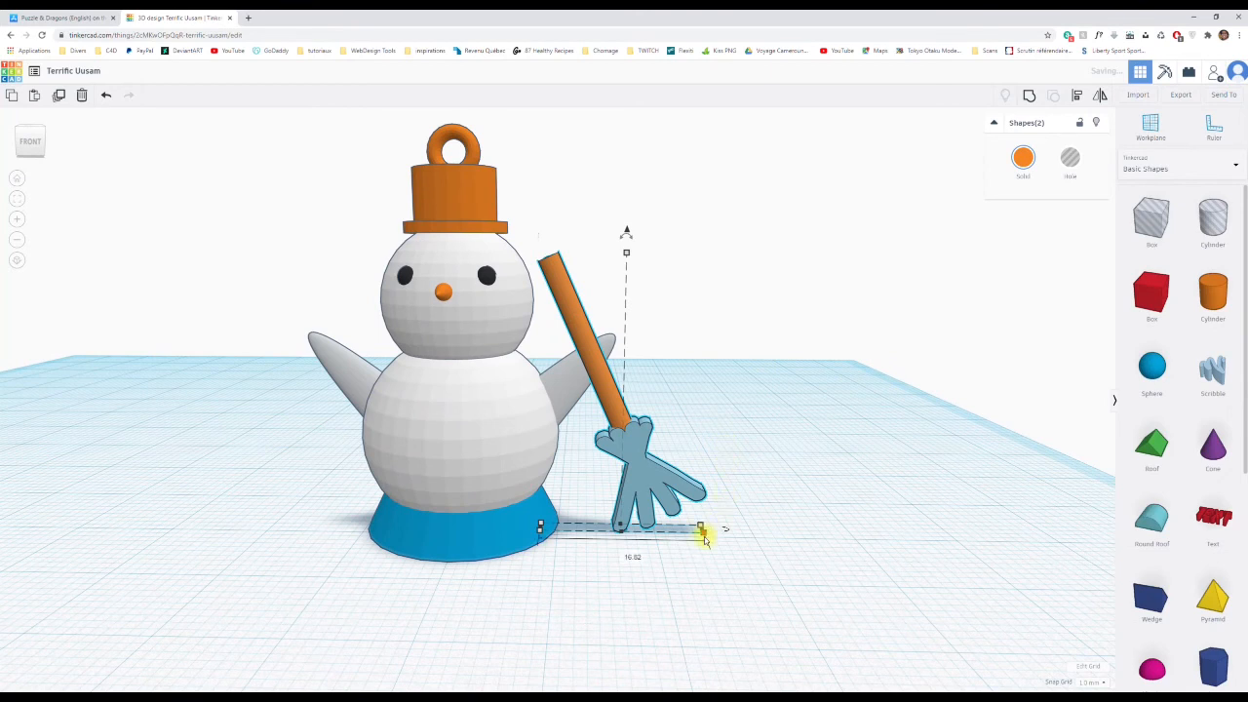
mouse_move(704, 537)
mouse_down()
mouse_move(677, 511)
mouse_move(704, 529)
mouse_up()
key(ctrl+z)
key(ctrl+z)
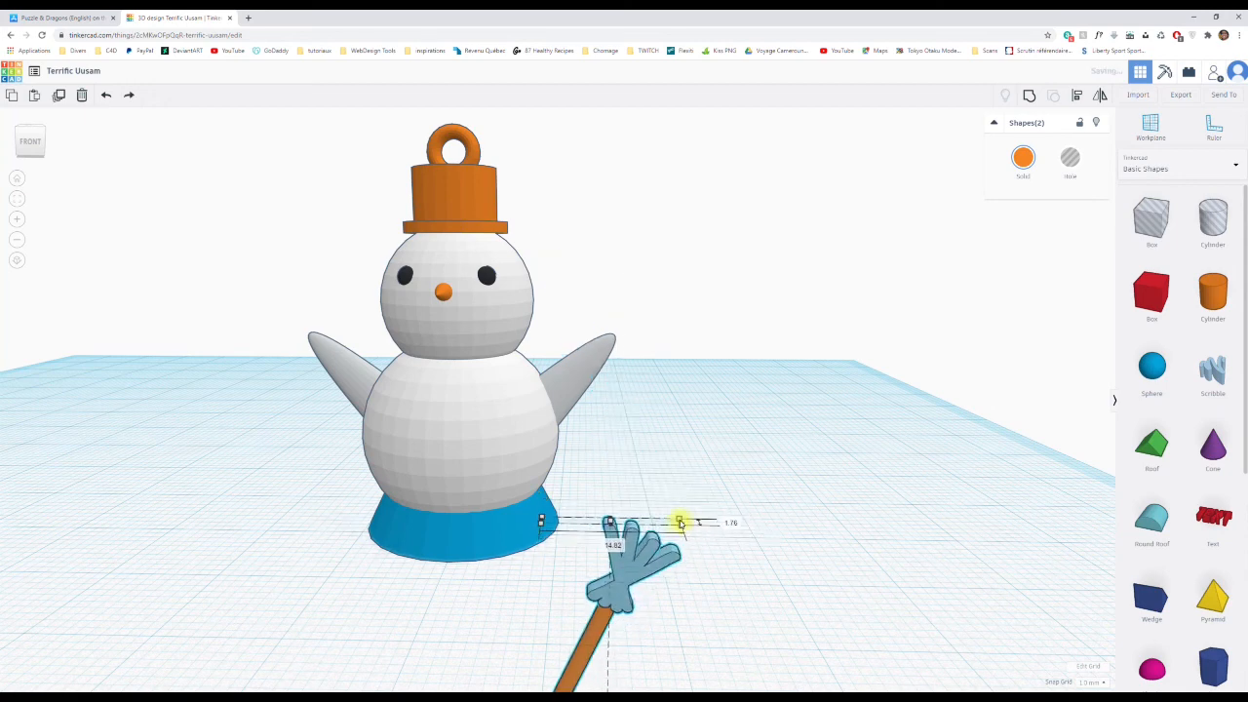
key(ctrl+y)
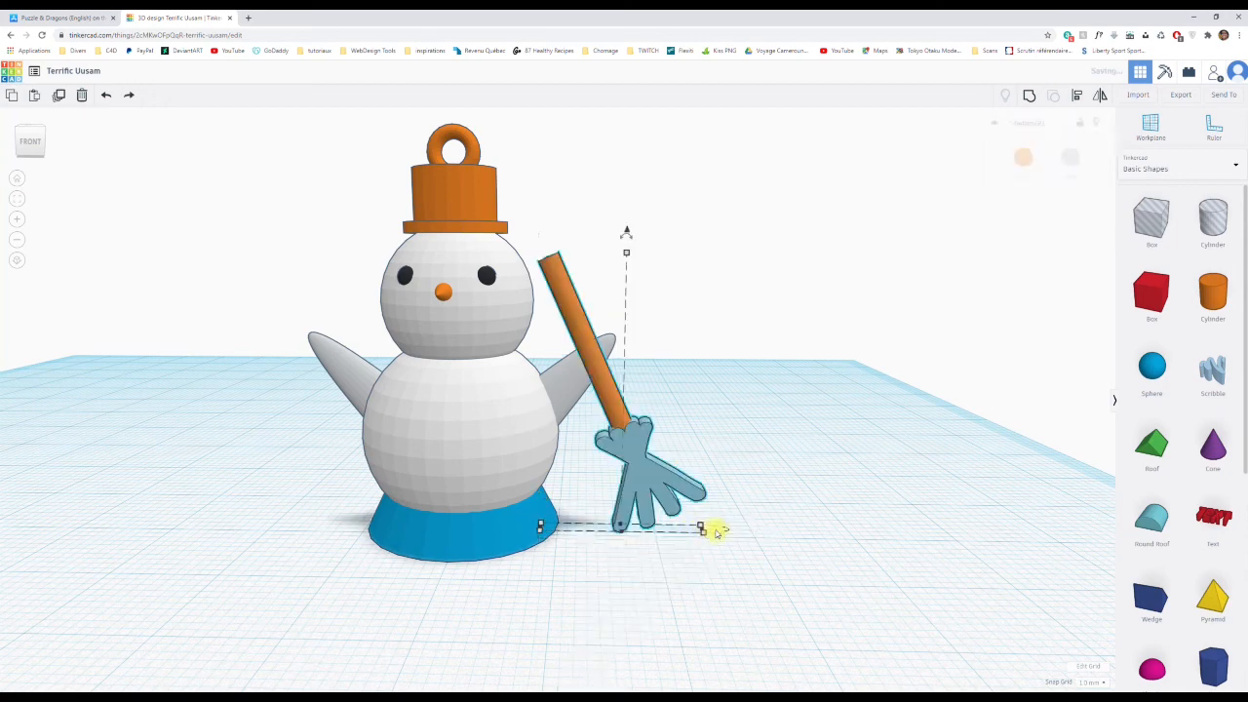
Scale the broom down proportionally to about 12 mm wide.
scroll(721, 526, up, 3)
right_drag(768, 544, 713, 661)
key(ctrl+z)
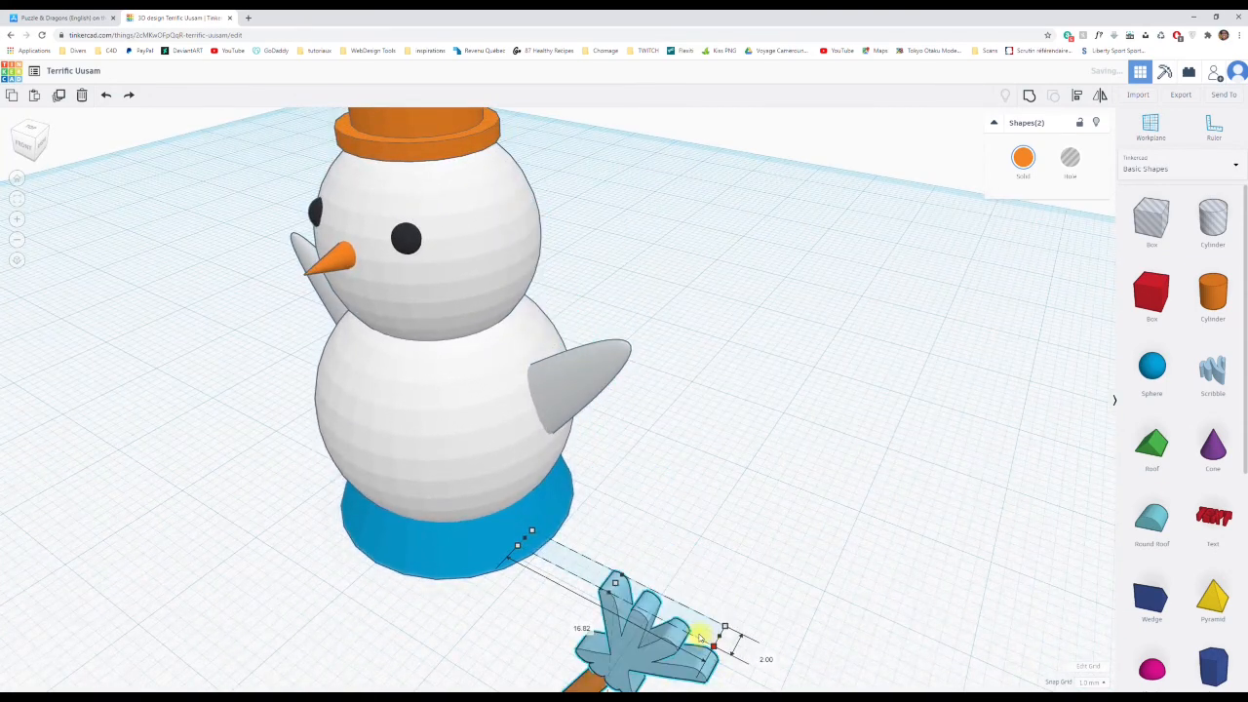
drag(714, 640, 655, 604)
right_drag(725, 611, 770, 530)
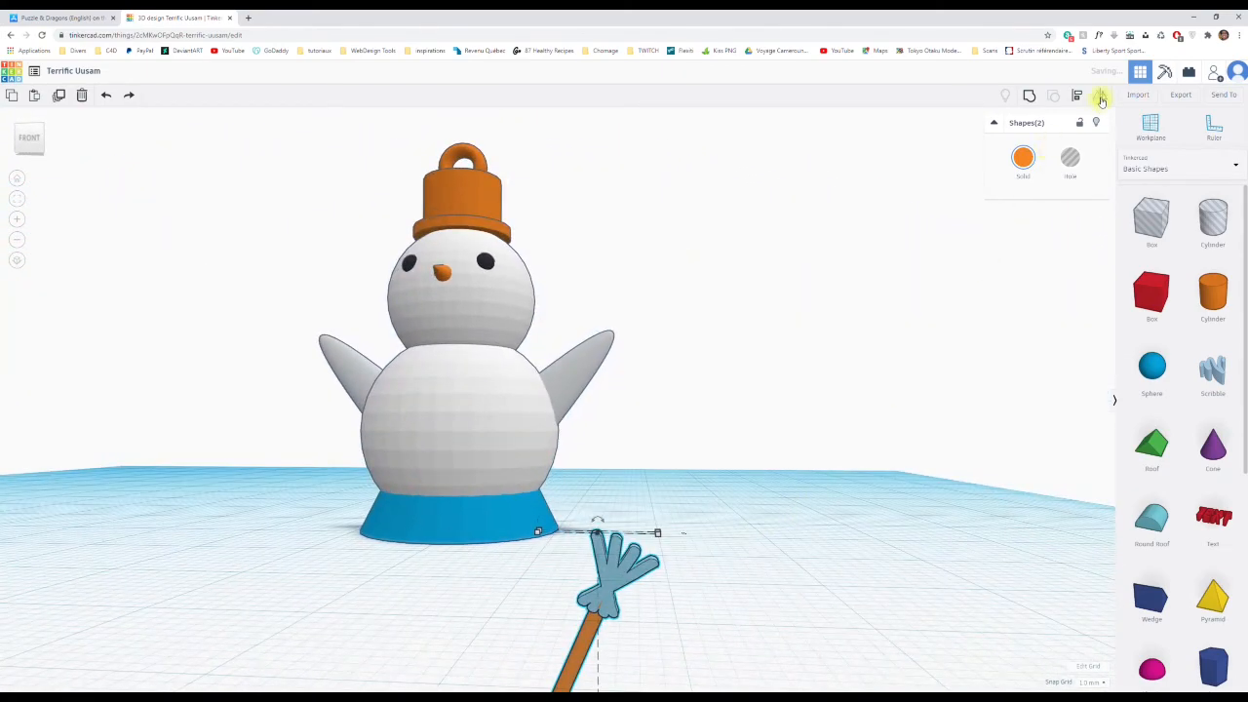
Mirror the broom vertically so its bristles point down, and raise it to 4 mm above the workplane.
click(1099, 97)
click(669, 635)
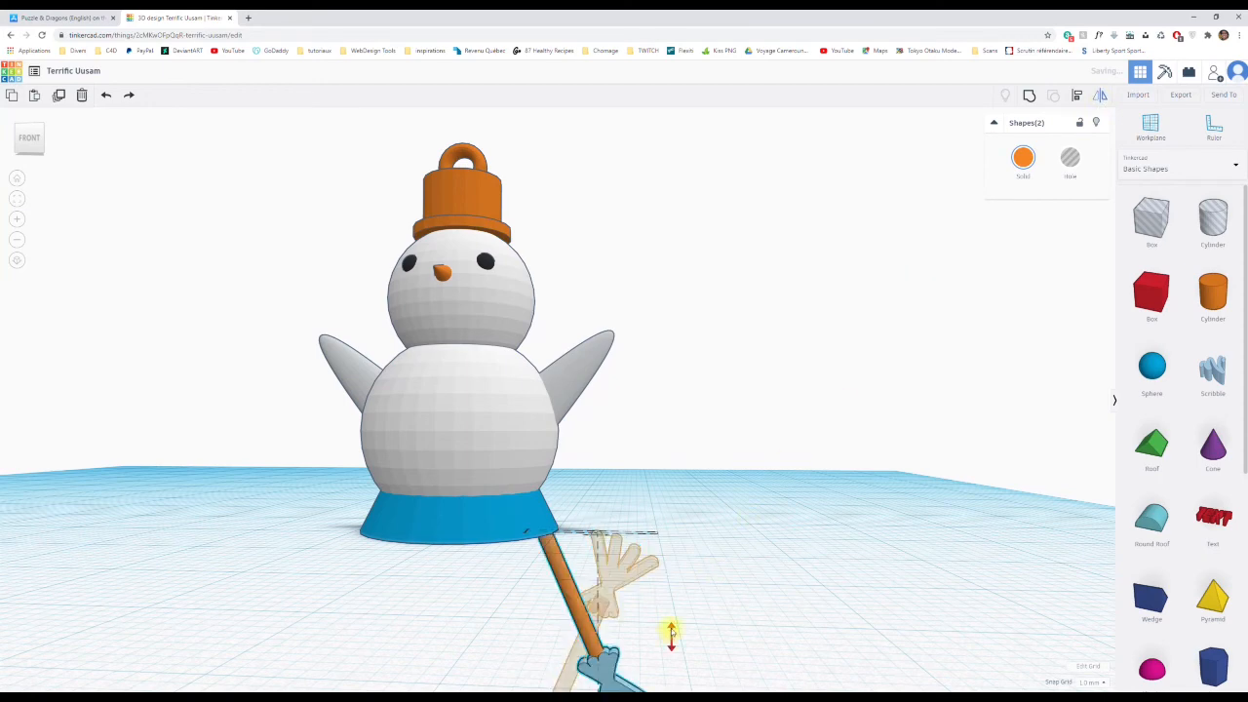
scroll(666, 576, down, 3)
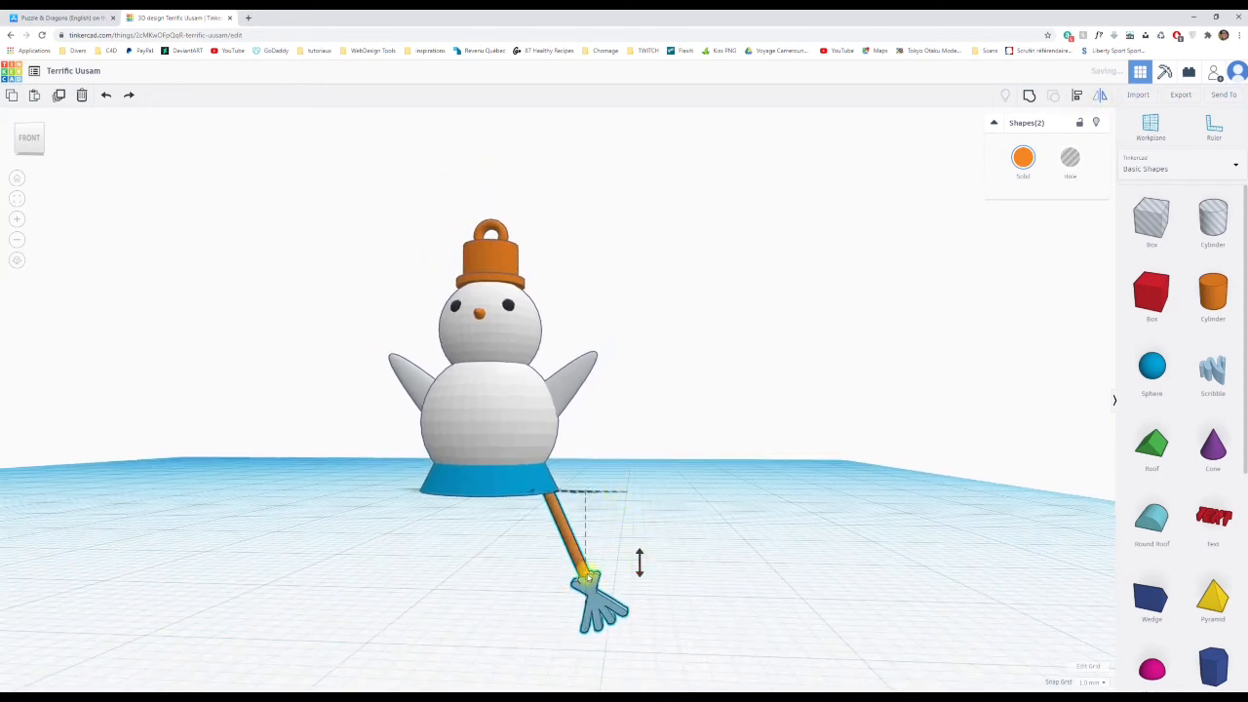
click(653, 616)
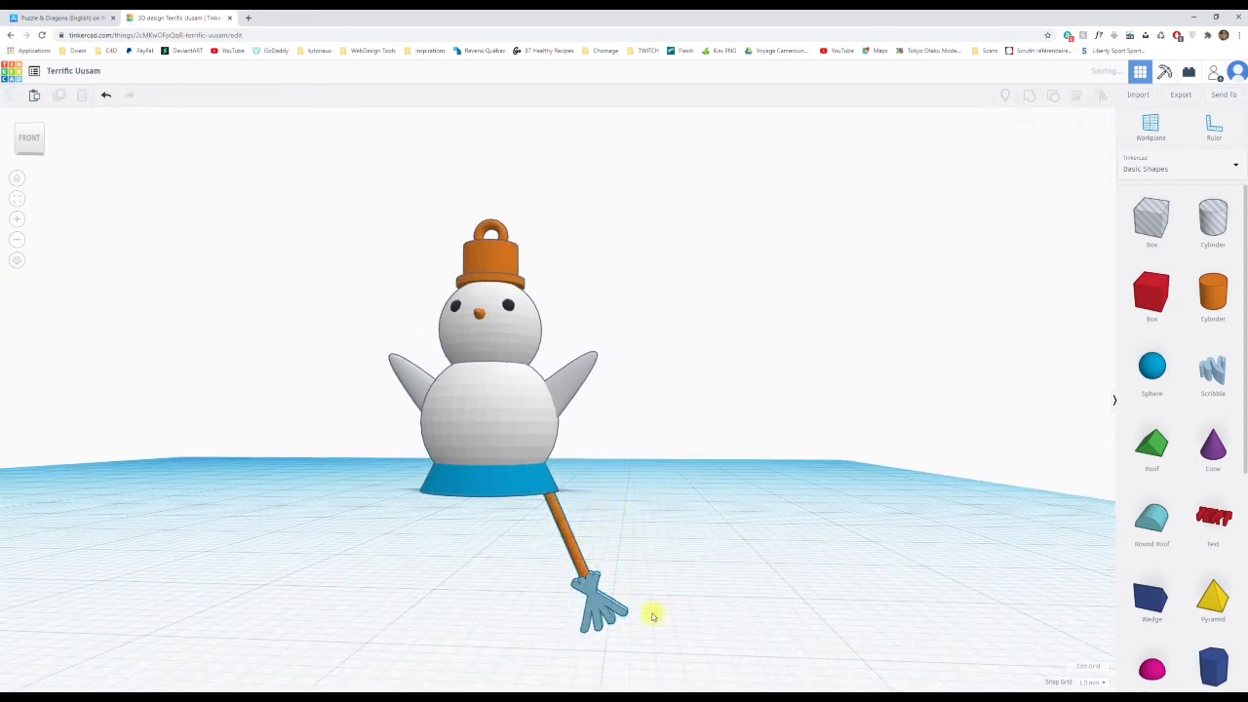
click(572, 554)
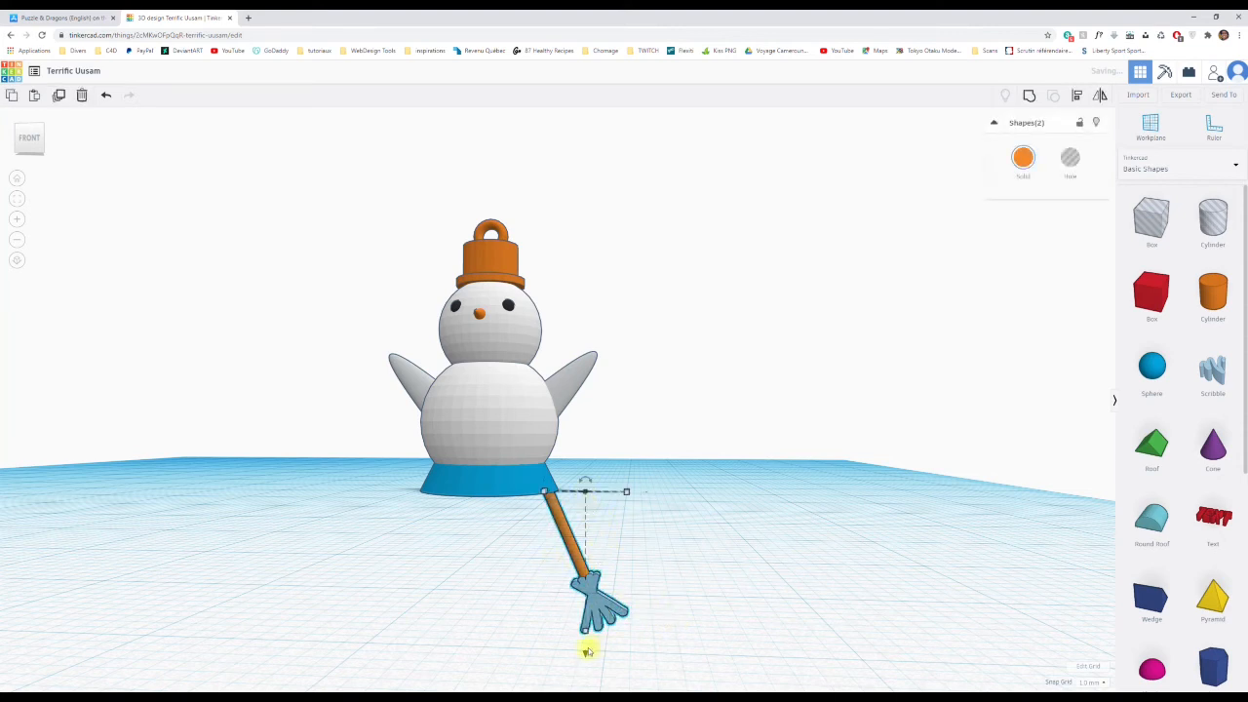
drag(585, 658, 603, 495)
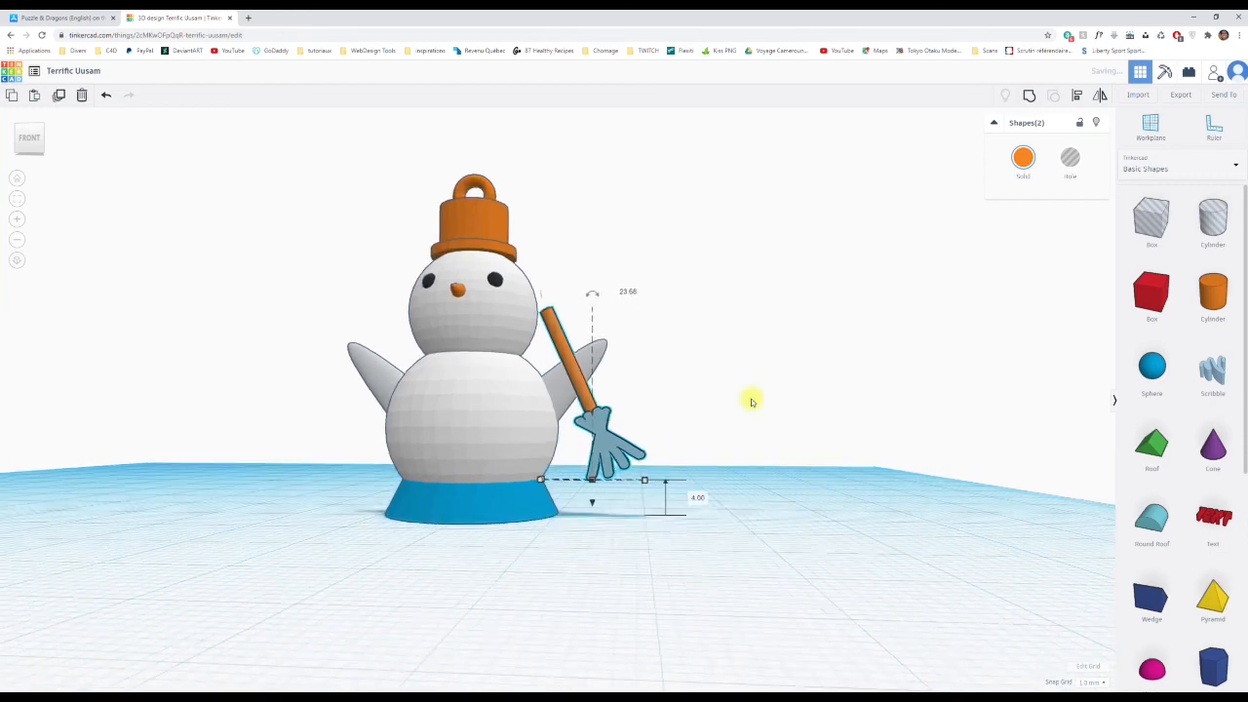
Move the broom 2 mm away from the snowman and enlarge it proportionally to about 13 mm wide.
right_drag(749, 399, 715, 432)
drag(622, 426, 628, 430)
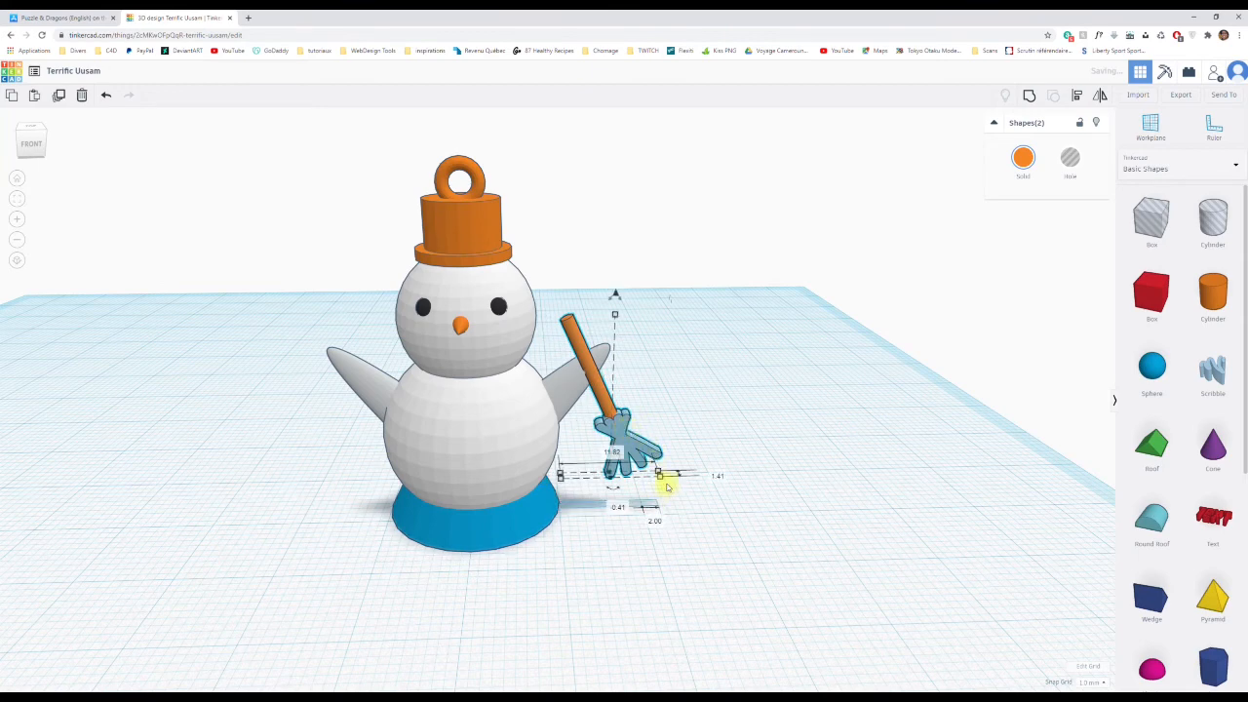
scroll(682, 490, up, 3)
shift+drag(701, 504, 705, 505)
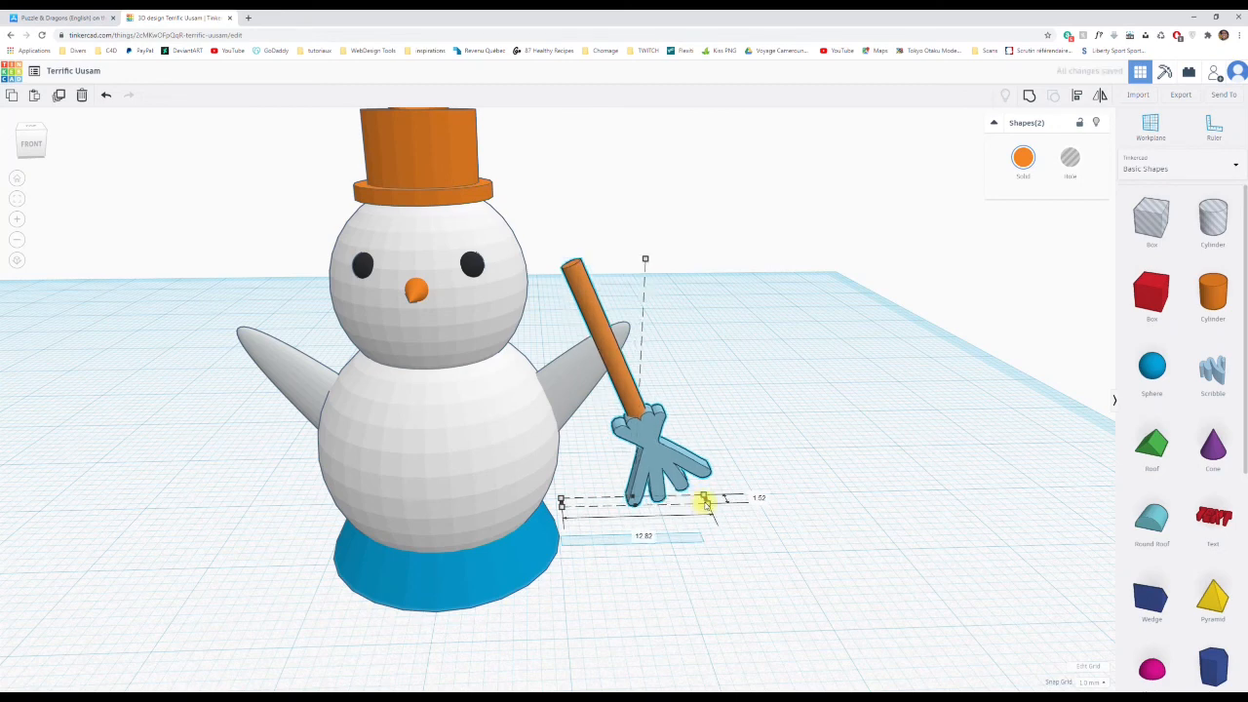
Lower the broom 2 mm to sit 2 mm above the workplane, and check its fit against the arm from several sides.
drag(647, 237, 645, 261)
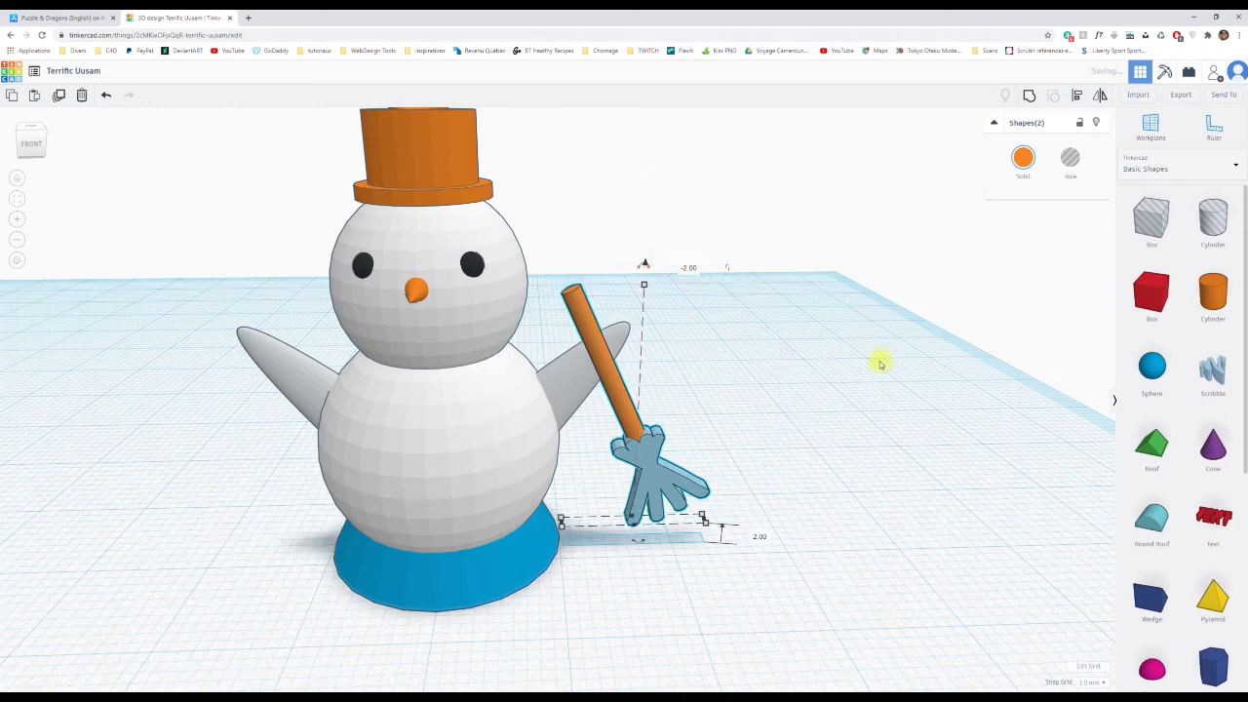
mouse_move(878, 357)
right_down()
mouse_move(549, 329)
mouse_move(796, 357)
mouse_move(877, 349)
right_up()
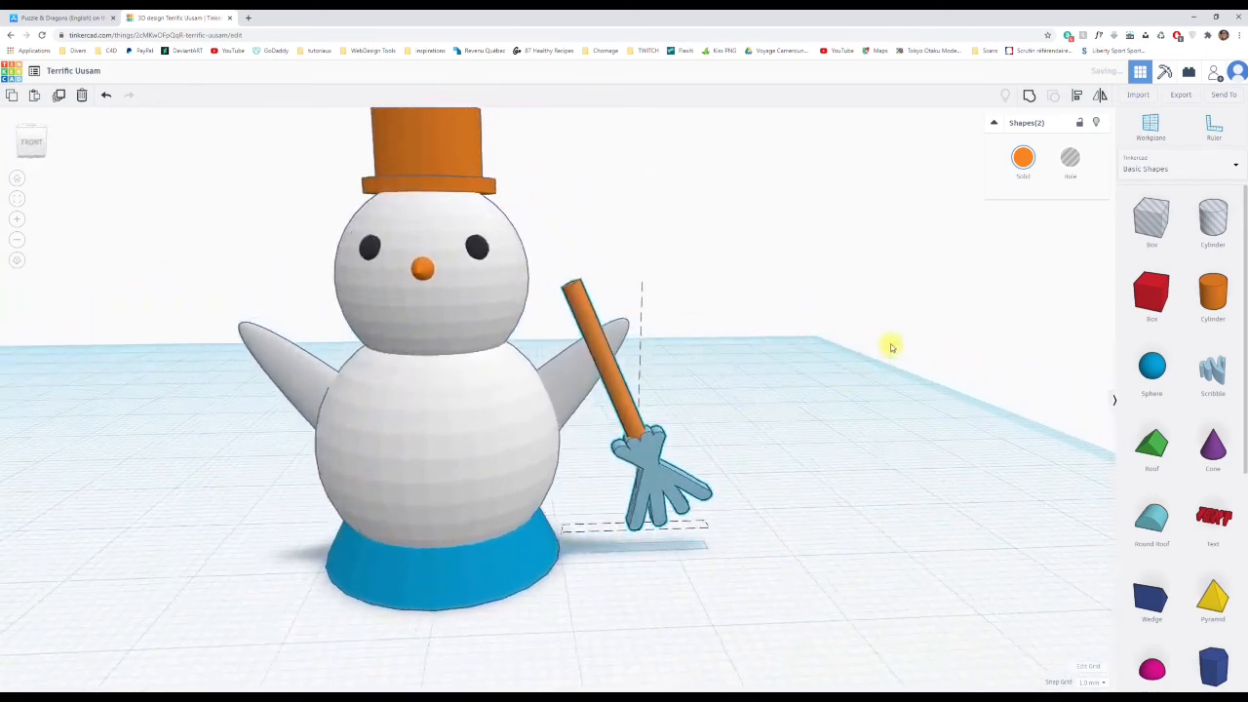
scroll(741, 379, down, 5)
right_drag(653, 436, 776, 448)
right_drag(533, 474, 679, 490)
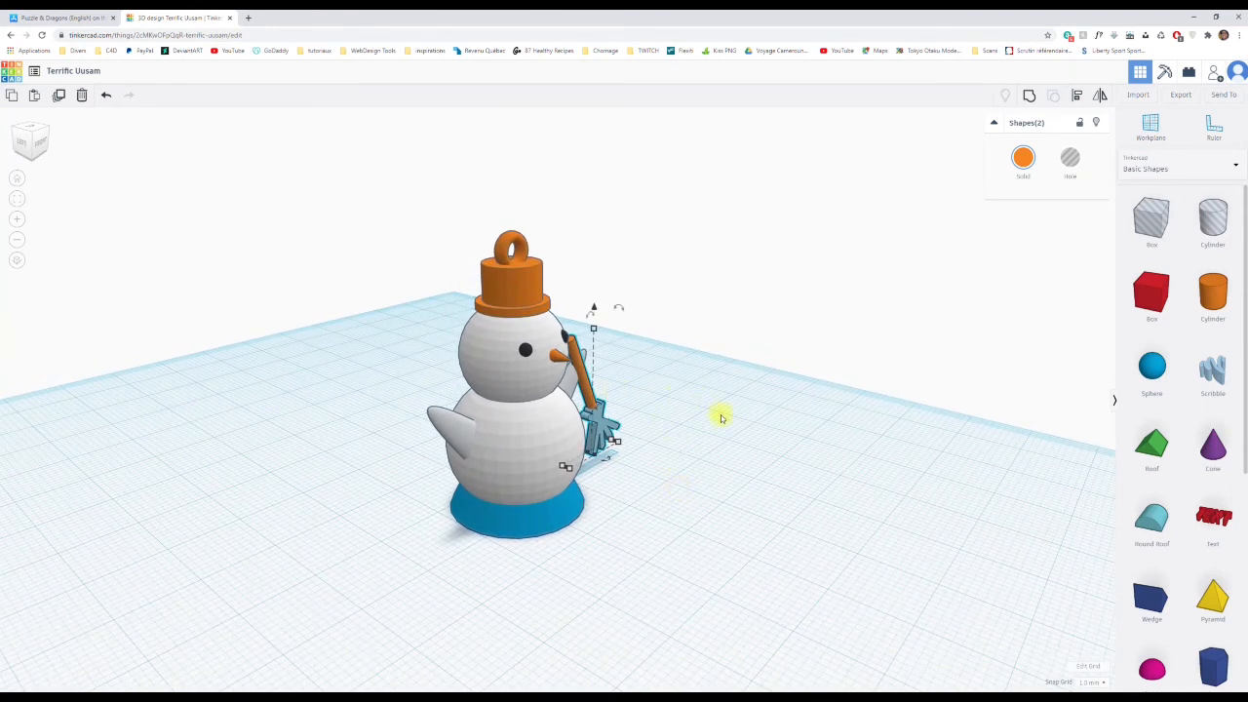
right_drag(716, 417, 525, 386)
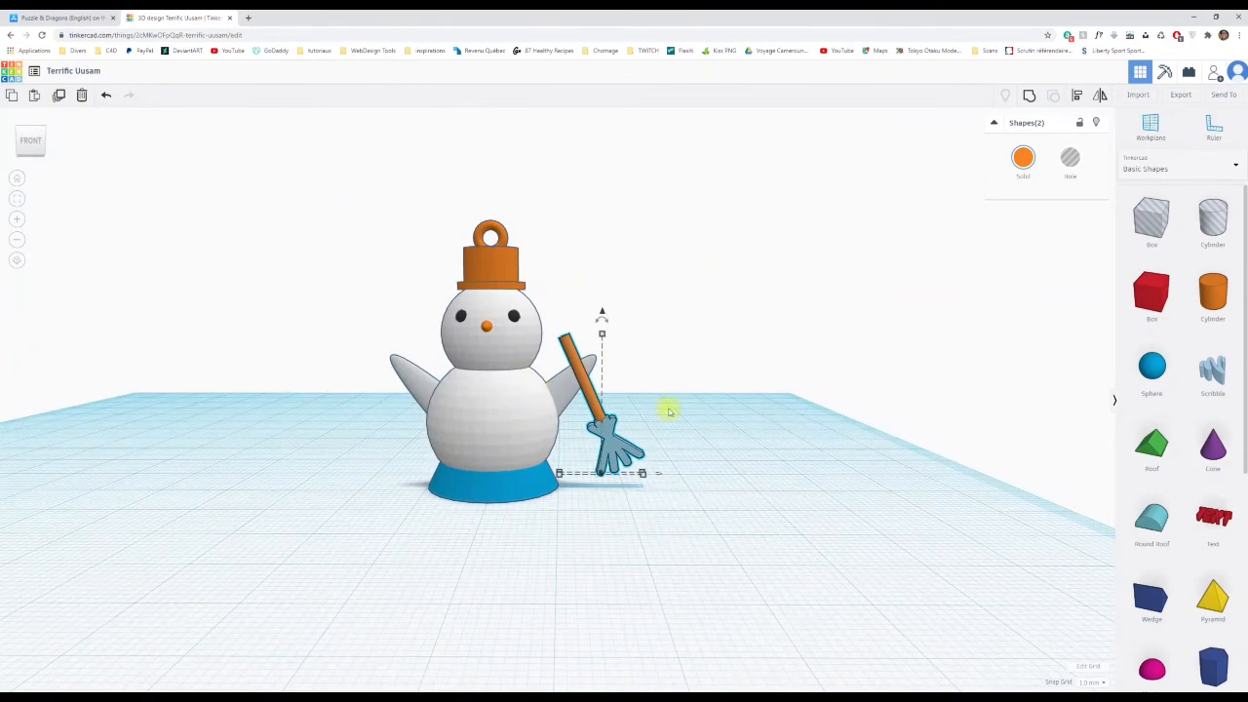
right_drag(769, 432, 485, 440)
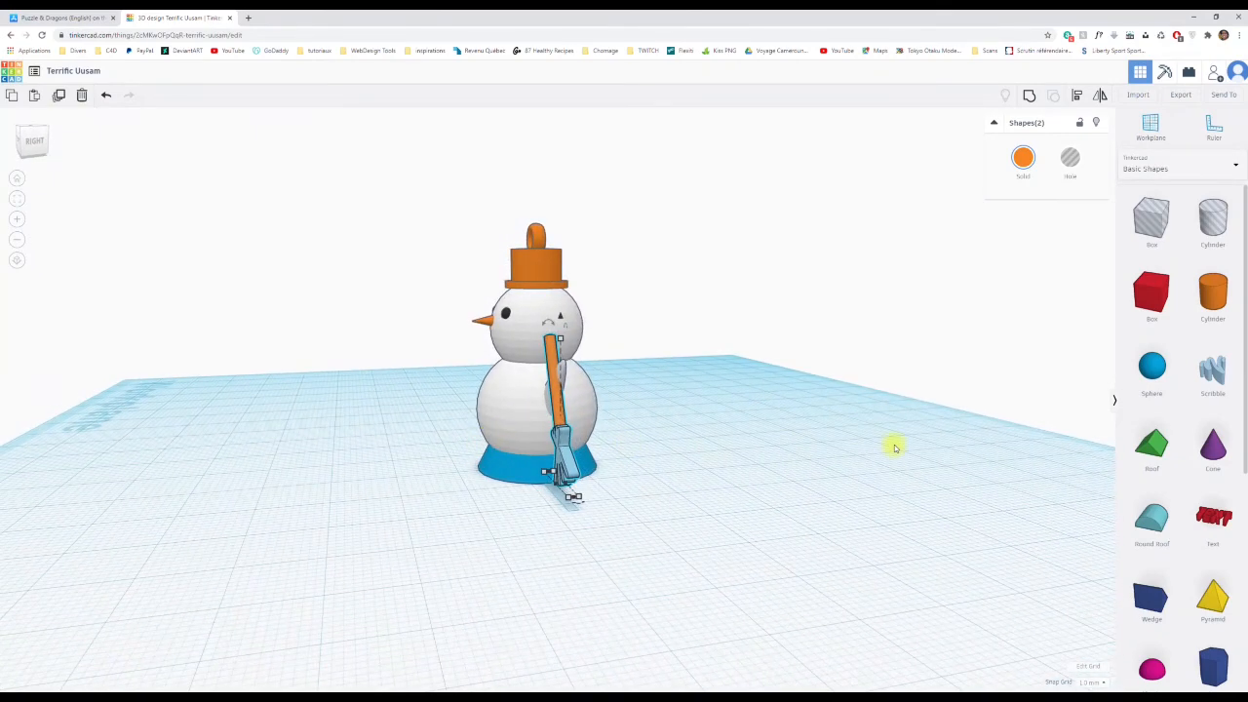